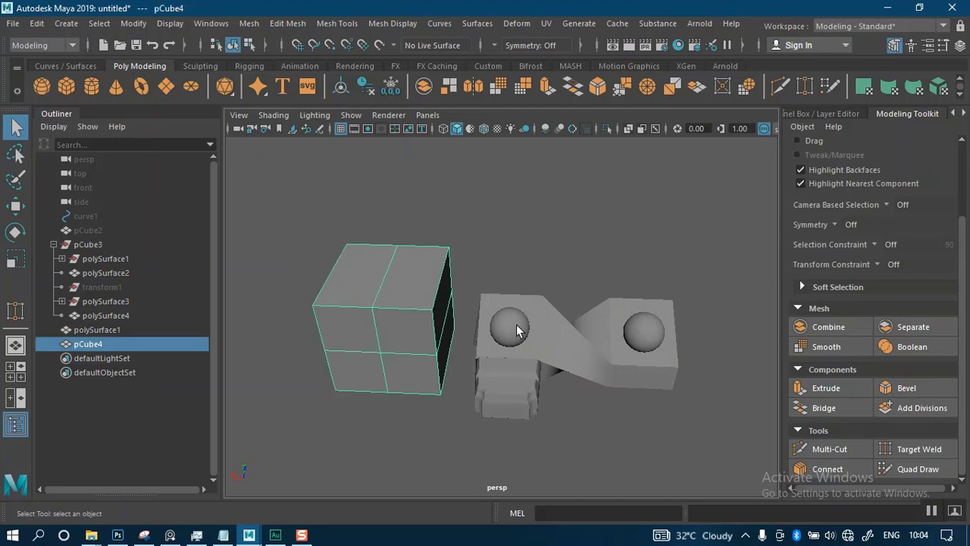
Step: Switch to the UV Editing workspace, bring up the UV Toolkit beside the UV Editor and collapse the Outliner
left_click_drag(437, 312, 550, 331, "alt")
right_click_drag(550, 331, 565, 317, "alt")
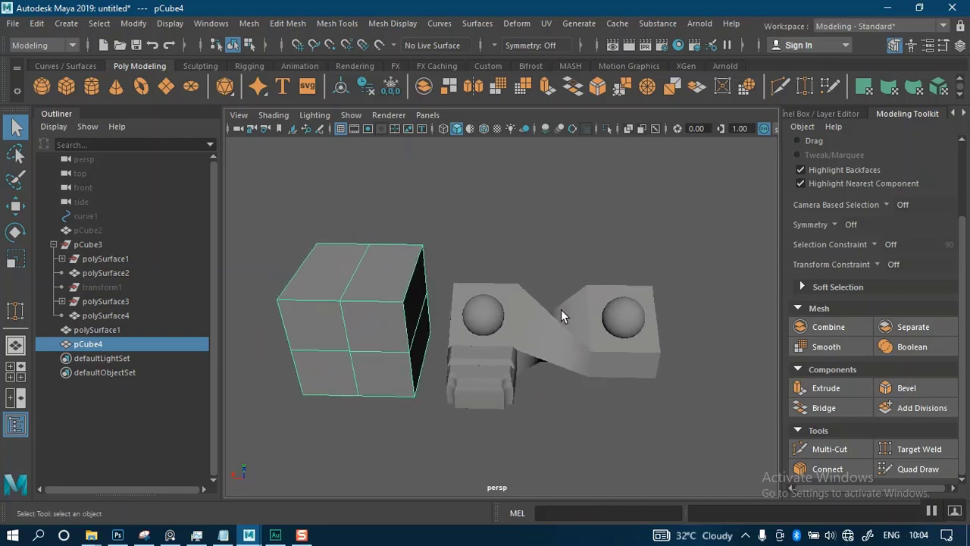
left_click(860, 26)
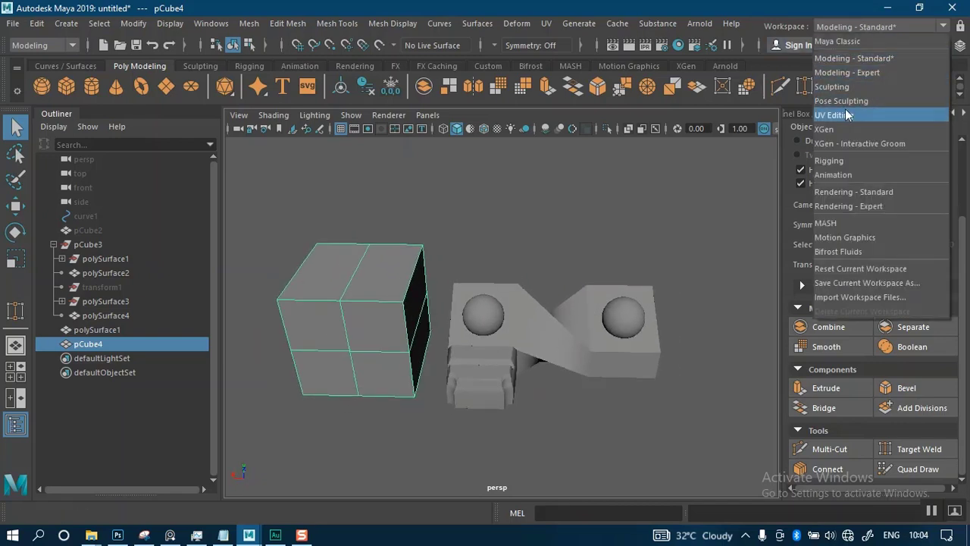
left_click(833, 114)
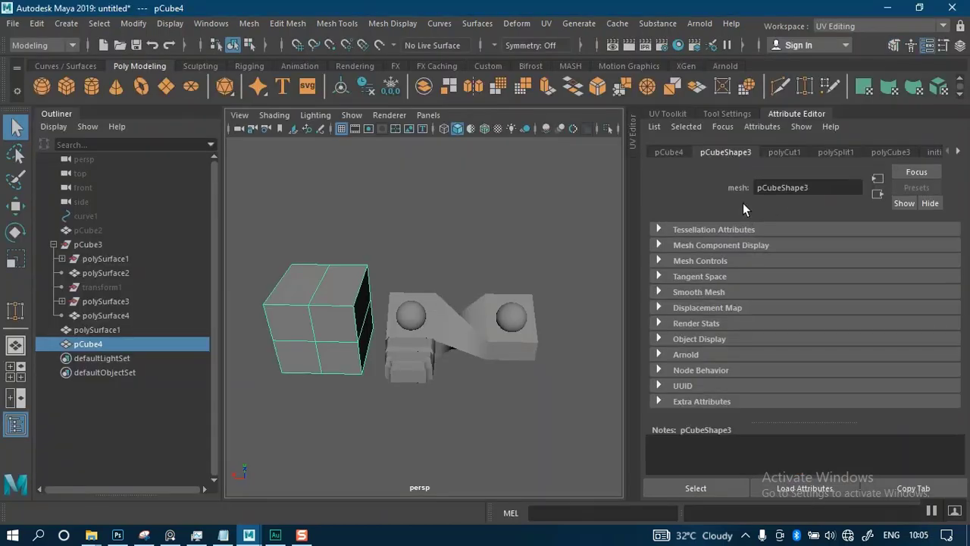
left_click(669, 113)
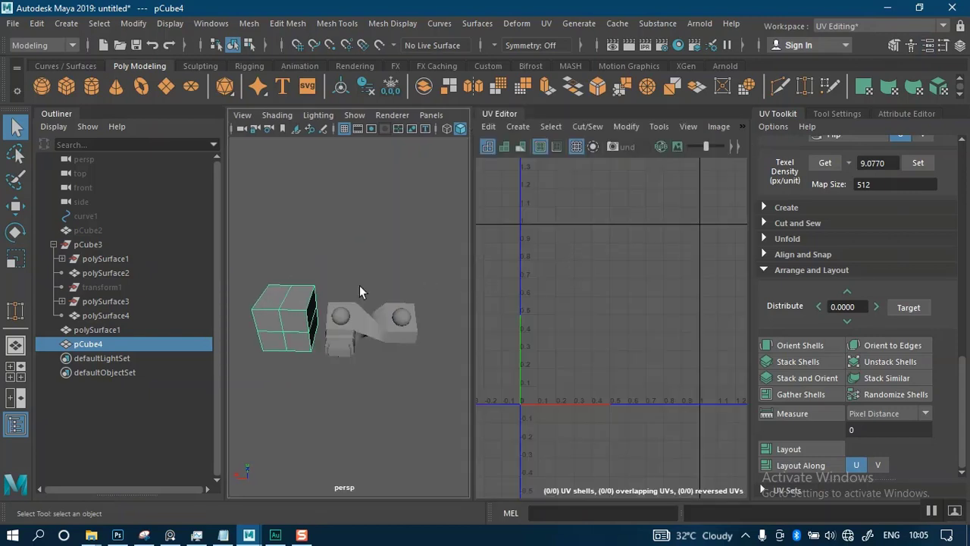
left_click(56, 113)
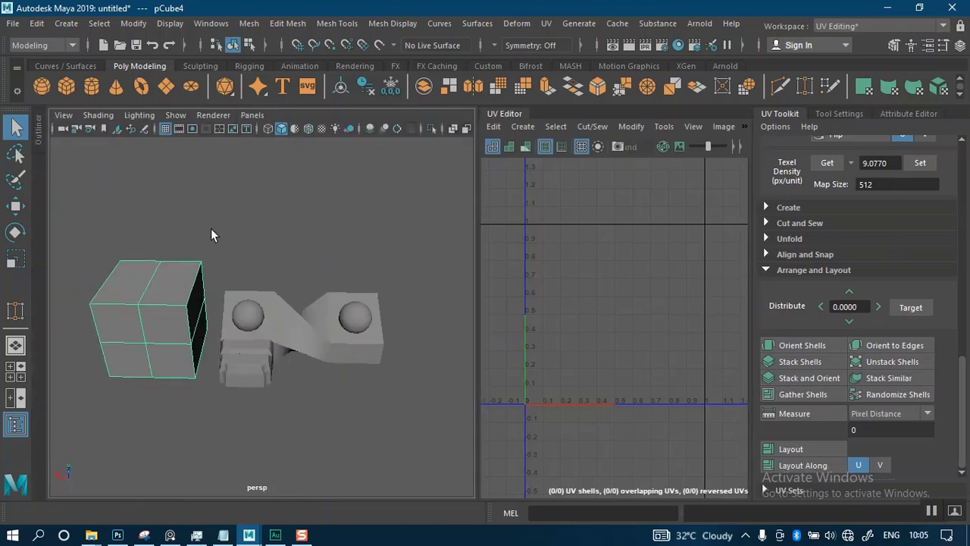
scroll(295, 306, "down", 1)
scroll(299, 305, "up", 2)
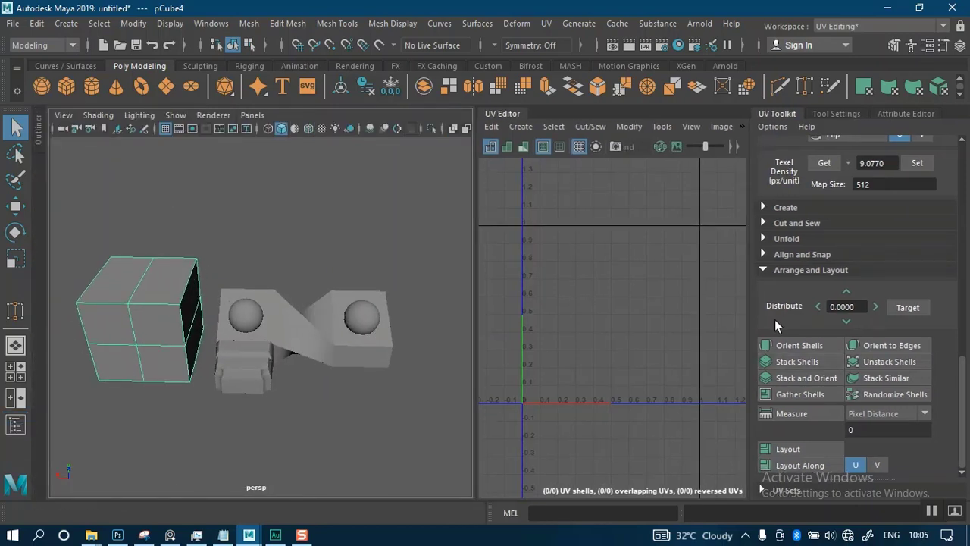
Step: Collapse the Arrange and Layout and Transform sections of the UV Toolkit
left_click(763, 270)
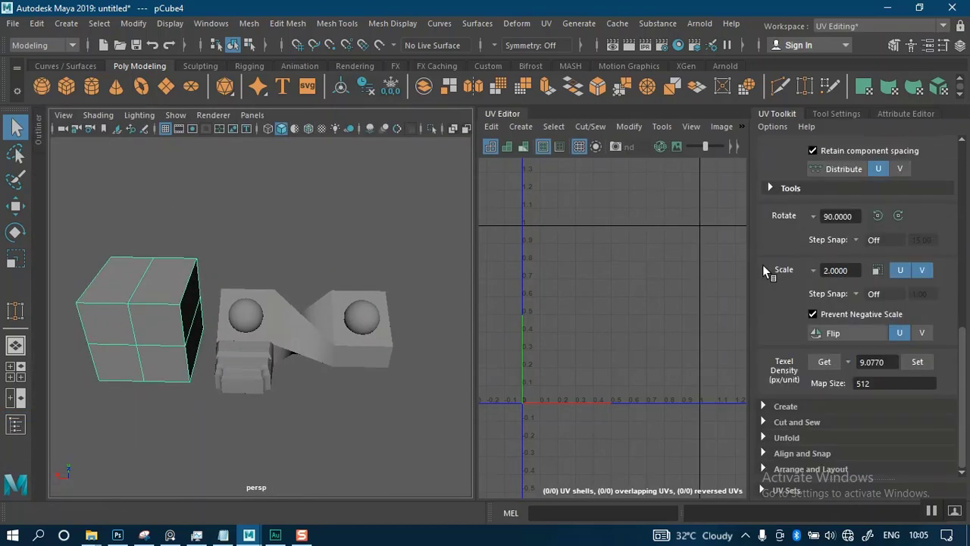
left_click(770, 188)
left_click(770, 190)
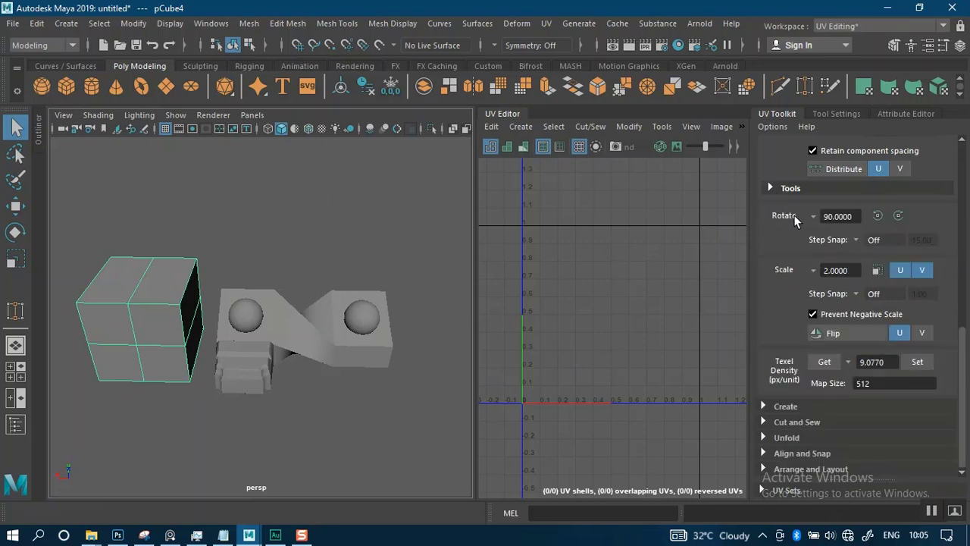
scroll(793, 215, "up", 5)
scroll(780, 197, "up", 2)
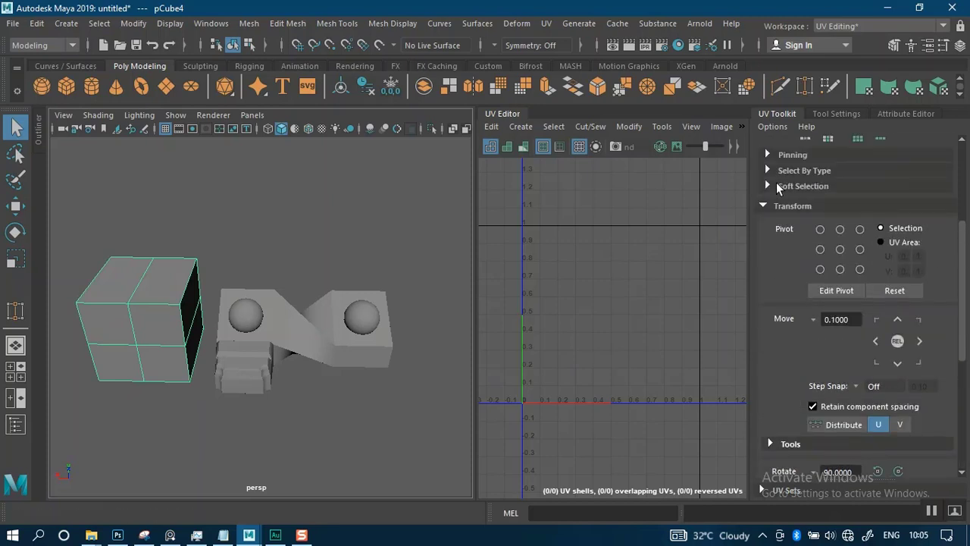
left_click(765, 205)
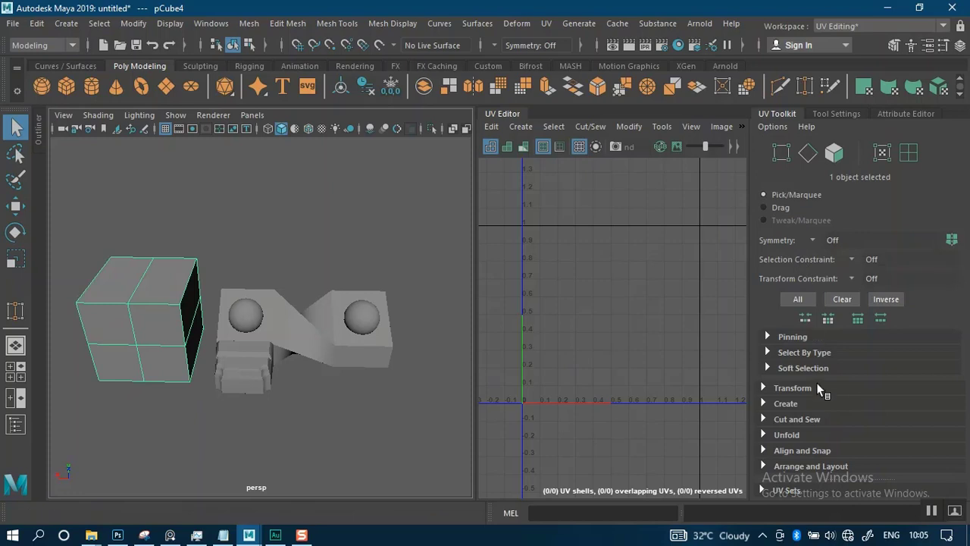
middle_click_drag(596, 294, 615, 317, "alt")
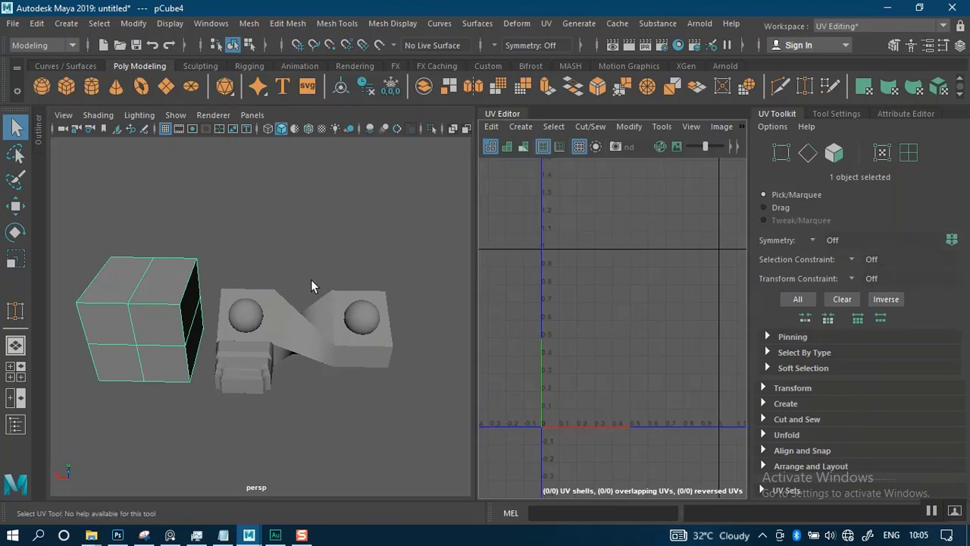
Step: Expand the Transform, Create, Cut and Sew, Unfold, and Arrange and Layout sections of the UV Toolkit and review their tools
left_click(764, 386)
scroll(803, 383, "down", 3)
scroll(803, 384, "down", 10)
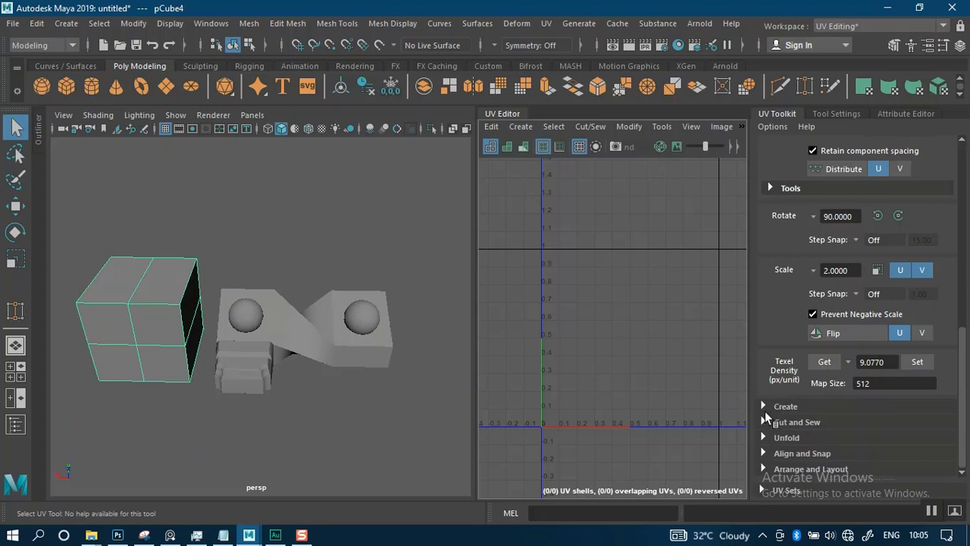
left_click(763, 406)
scroll(776, 408, "down", 3)
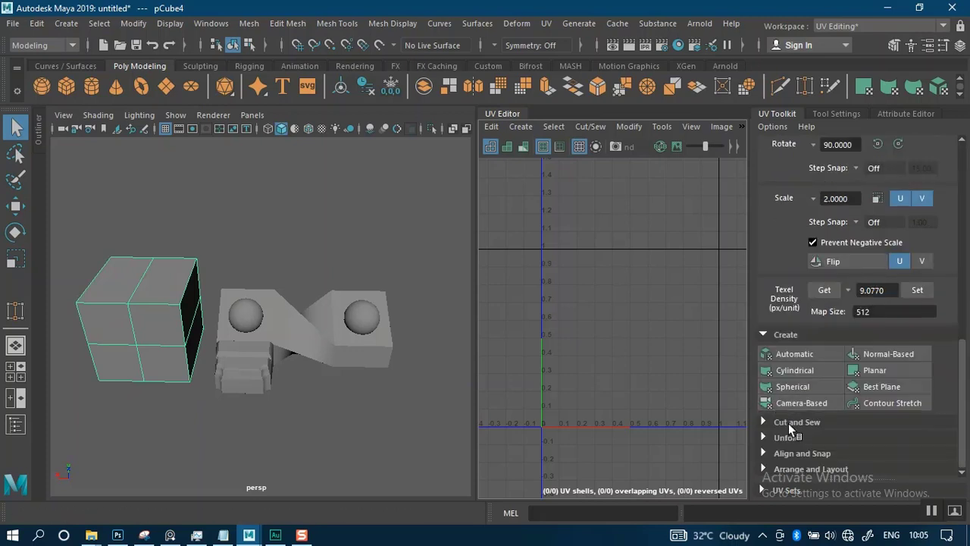
left_click(788, 422)
scroll(789, 423, "down", 4)
left_click(792, 436)
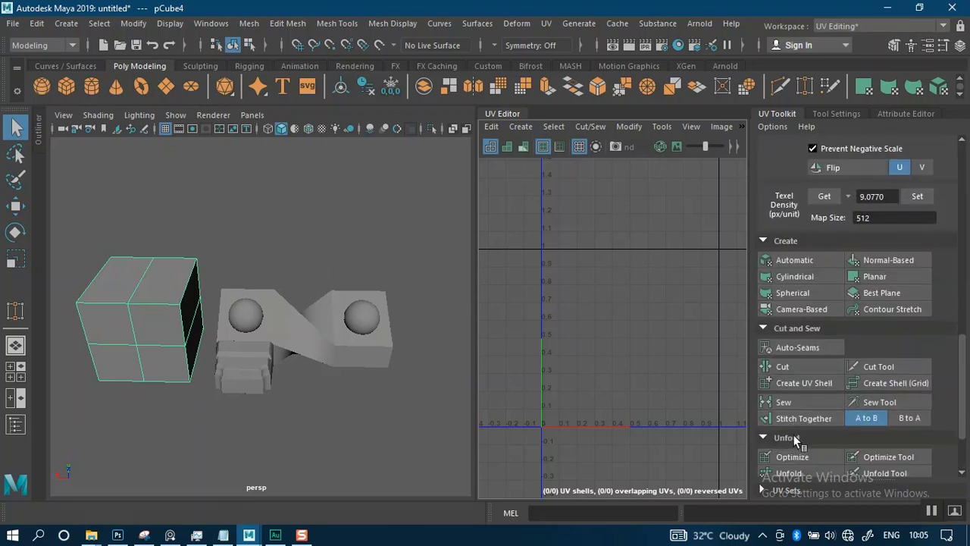
scroll(807, 405, "down", 4)
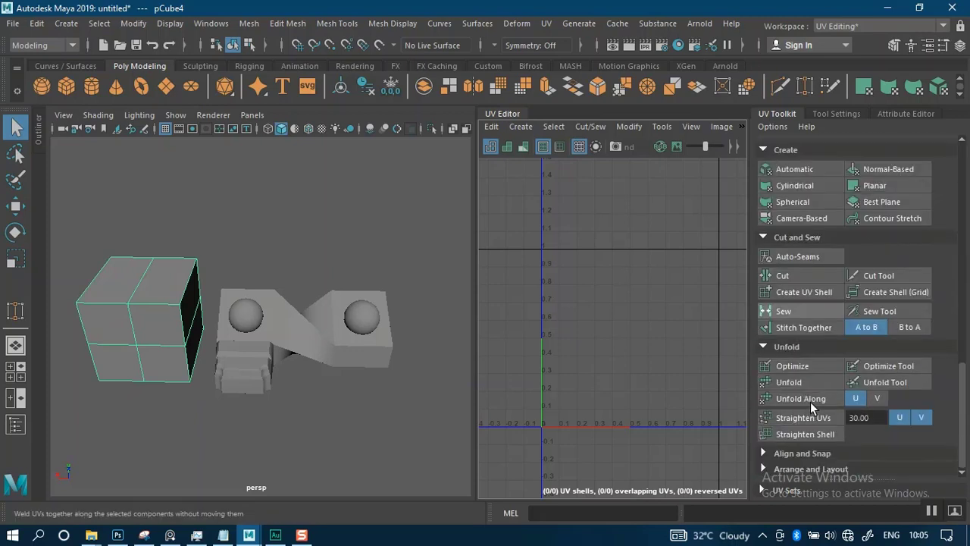
left_click(781, 465)
scroll(826, 381, "down", 7)
scroll(827, 378, "up", 15)
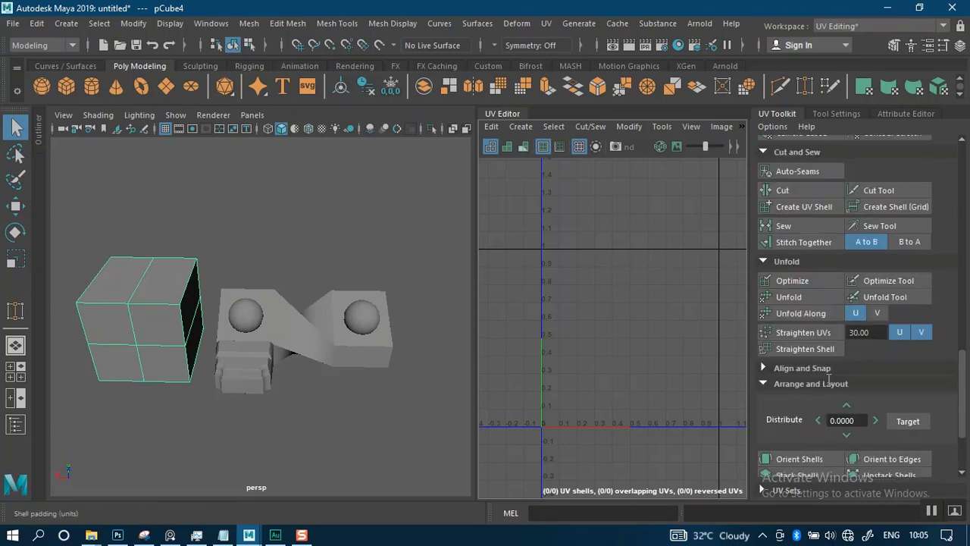
scroll(821, 372, "up", 11)
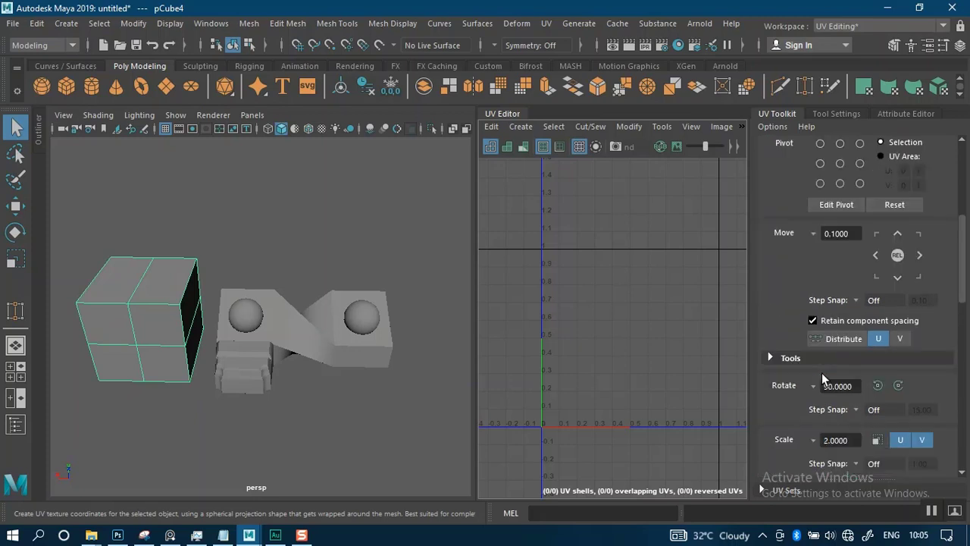
scroll(821, 372, "up", 11)
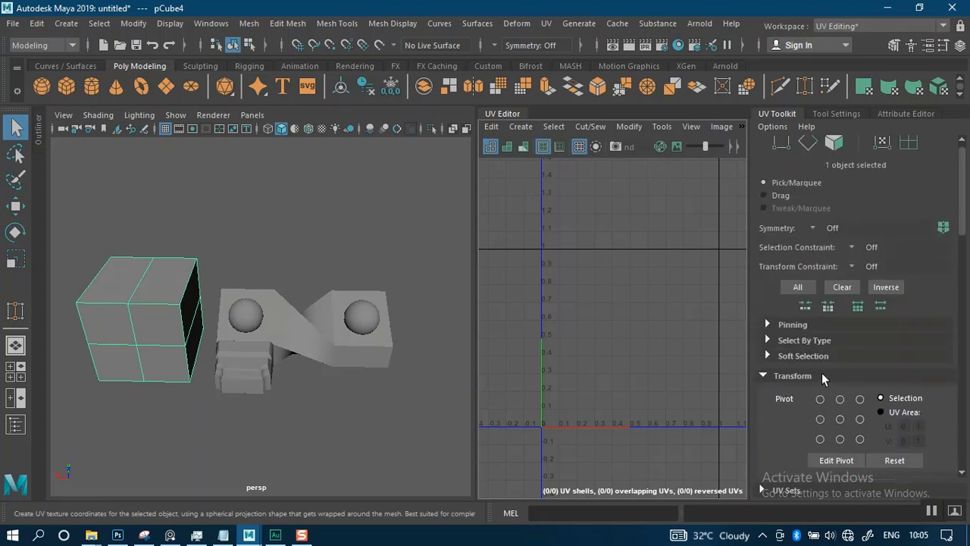
scroll(820, 372, "down", 11)
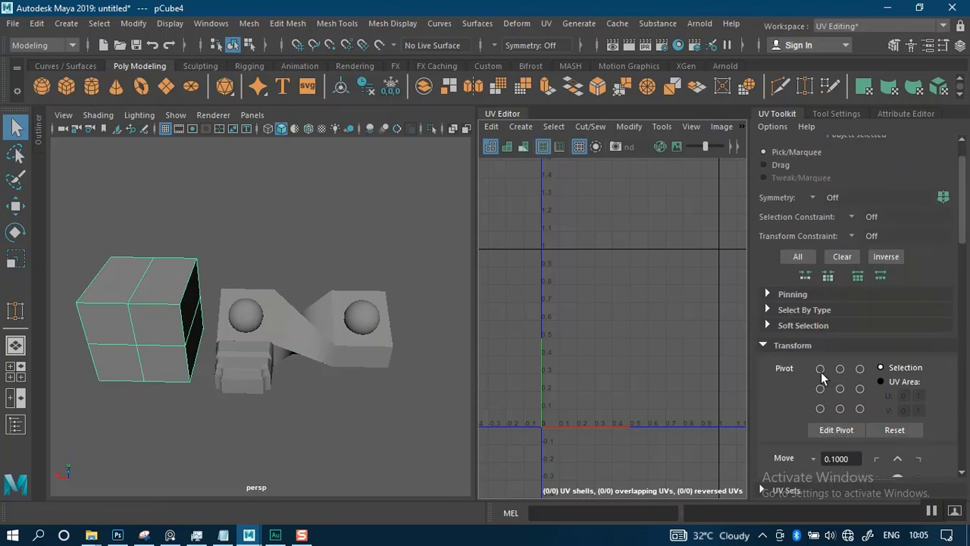
Step: Select the cube to display its UVs in the UV Editor, and pick its whole UV shell in UV Shell mode
middle_click_drag(369, 303, 373, 281, "alt")
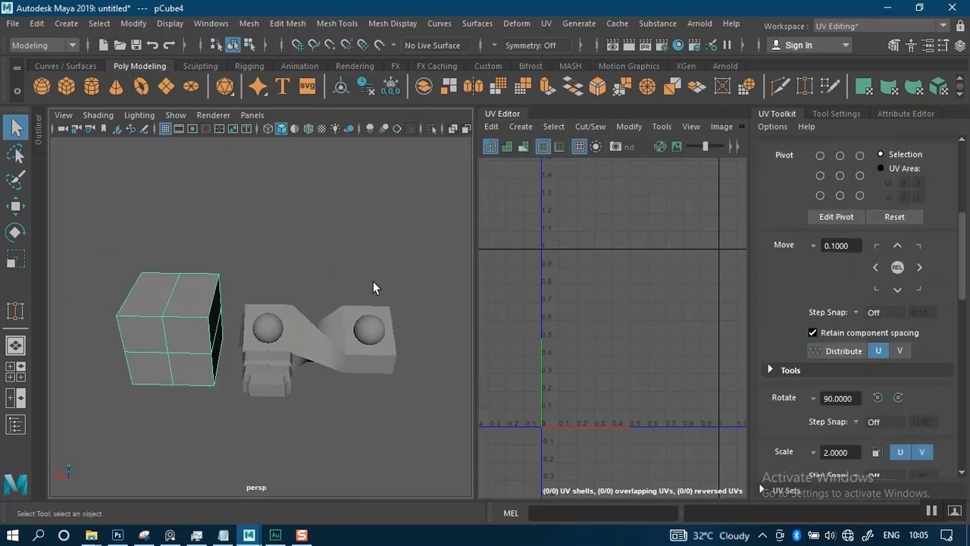
right_click_drag(155, 140, 226, 122)
left_click(214, 307)
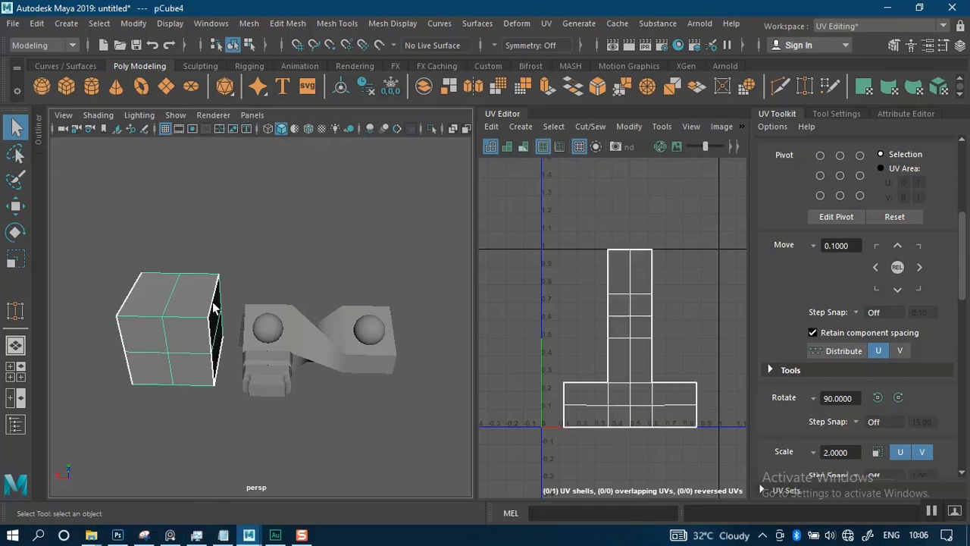
left_click_drag(239, 322, 255, 322, "alt")
right_click_drag(611, 300, 595, 345, "alt")
middle_click_drag(607, 345, 601, 318, "alt")
scroll(600, 319, "down", 1)
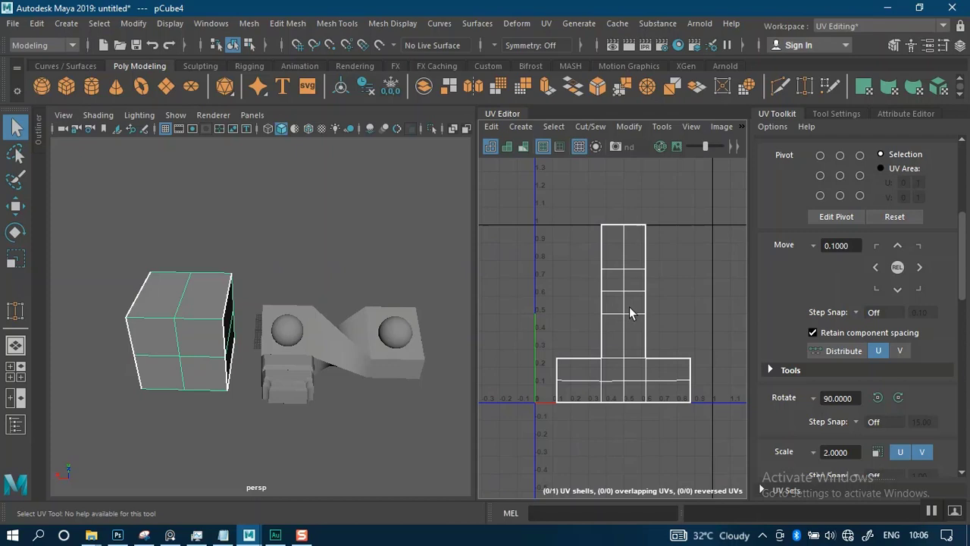
right_click_drag(628, 306, 577, 284)
left_click(614, 248)
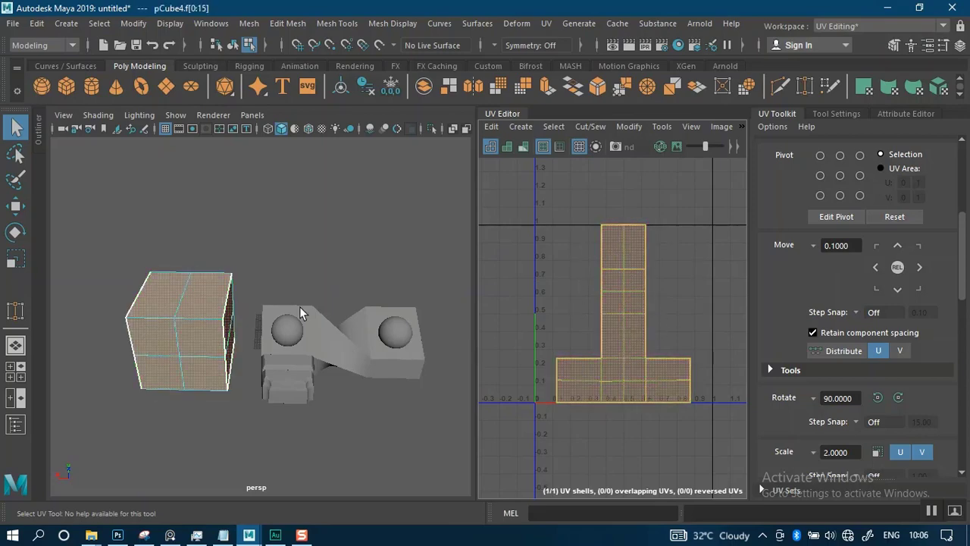
Step: Show the neighbouring twisted mesh's UVs in the UV Editor together with the cube's, and return to the cube alone
scroll(299, 306, "up", 3)
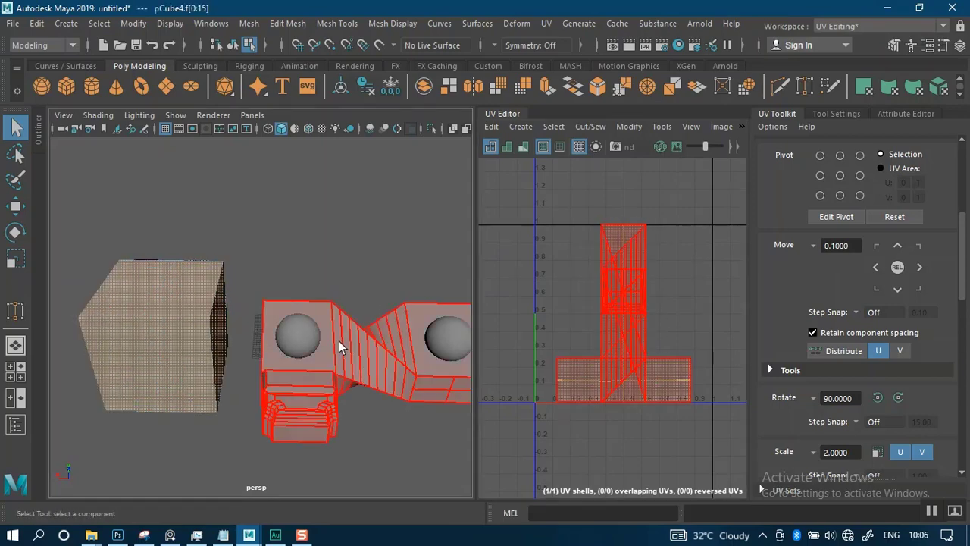
left_click(328, 324)
right_click_drag(687, 260, 628, 238)
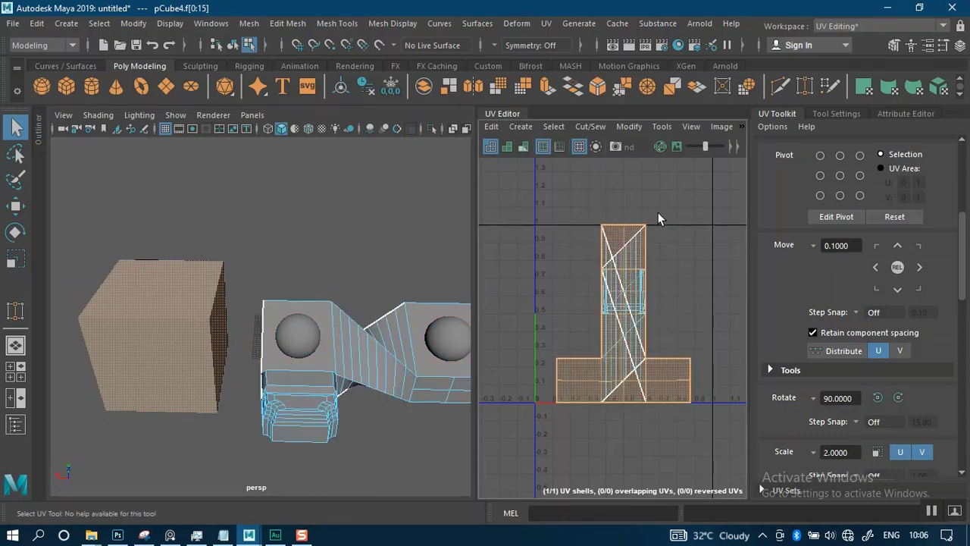
left_click(169, 306)
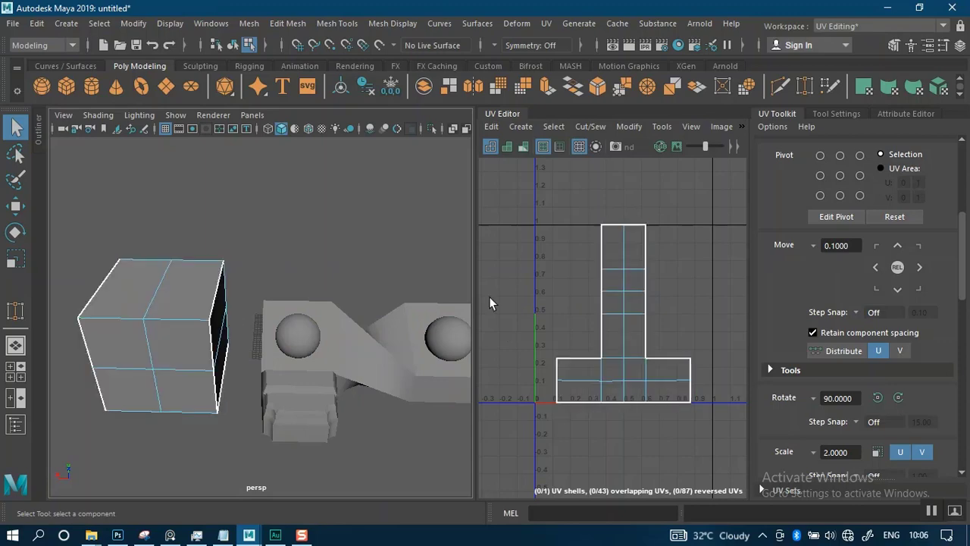
Step: Clear the cube's UV shell selection and change the UV Editor display from wireframe to shaded
scroll(642, 279, "up", 3)
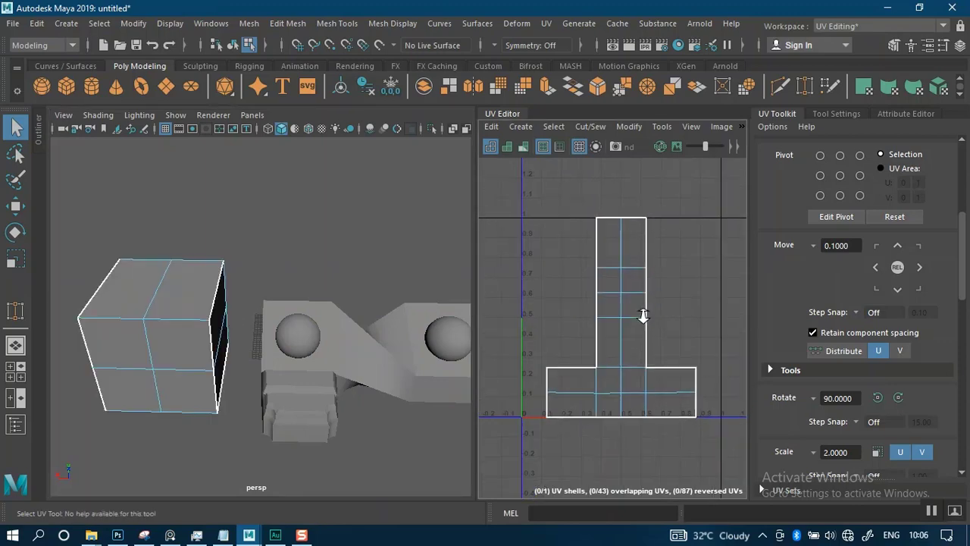
left_click(613, 286)
right_click_drag(647, 318, 545, 242, "alt")
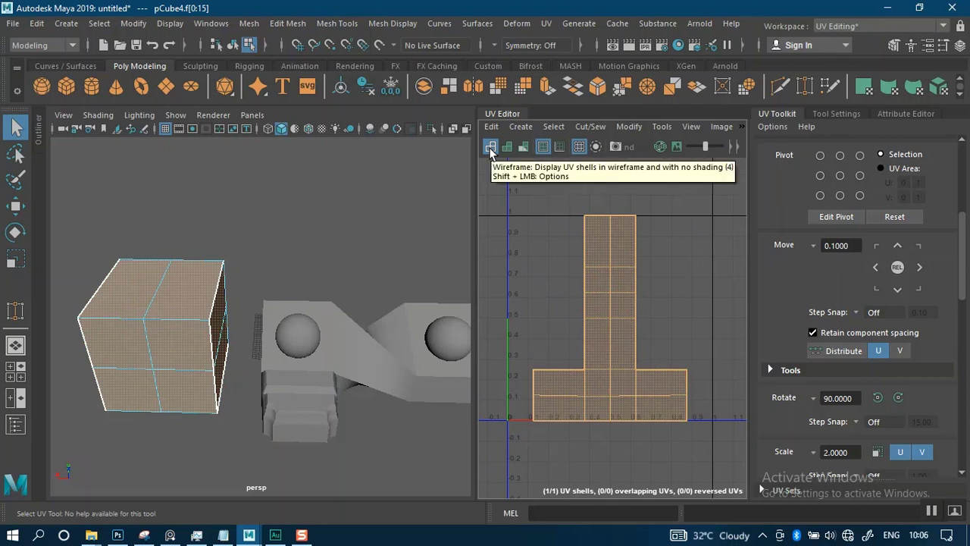
left_click(673, 284)
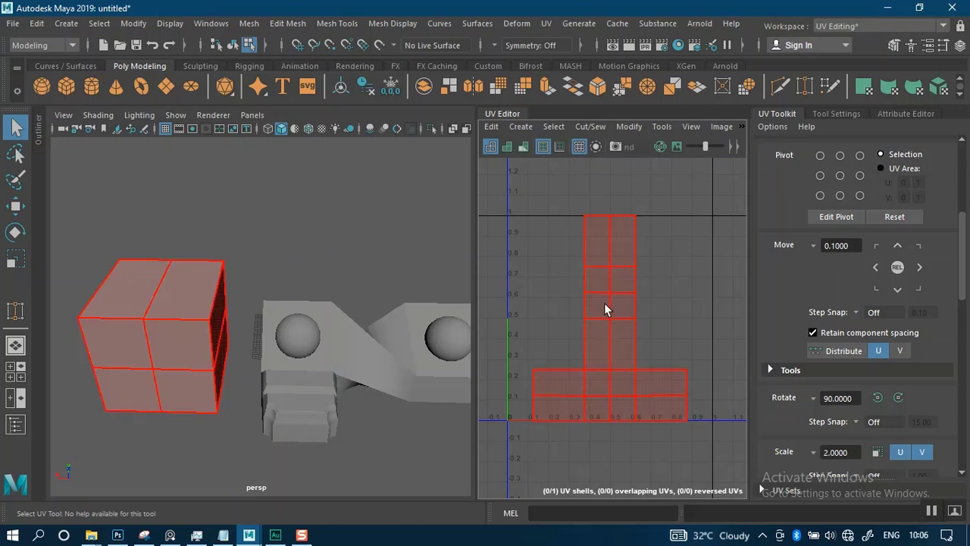
left_click(508, 148)
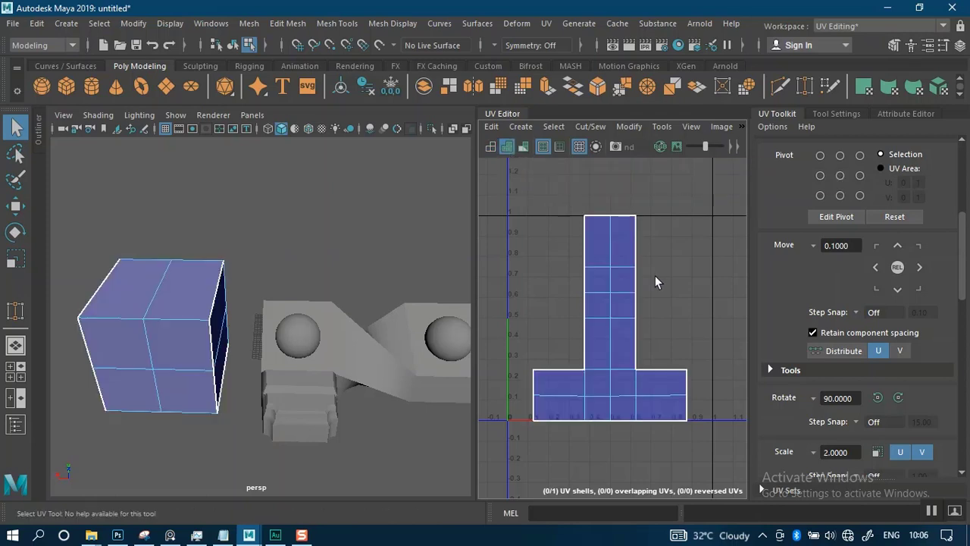
right_click_drag(673, 285, 654, 283, "alt")
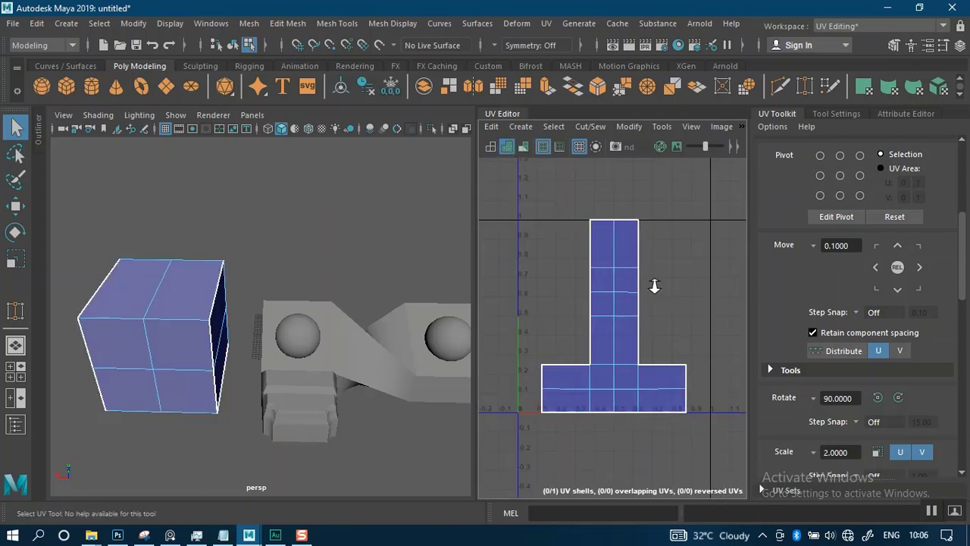
Step: Turn on the UV Distortion display and inspect the cube's shell for stretched or compressed areas
left_click(523, 148)
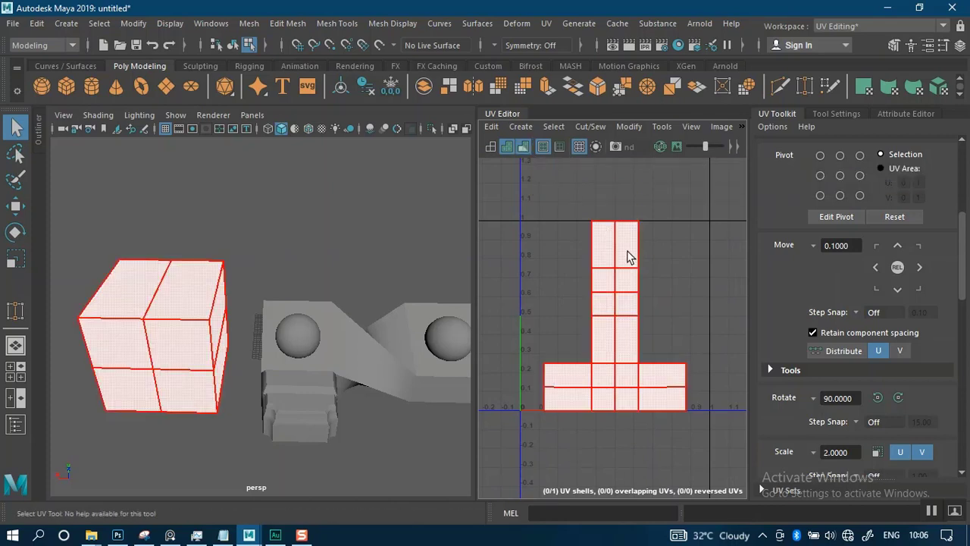
mouse_move(692, 302)
right_mouse_down("alt")
mouse_move(704, 297)
mouse_move(705, 357)
mouse_move(666, 296)
right_mouse_up("alt")
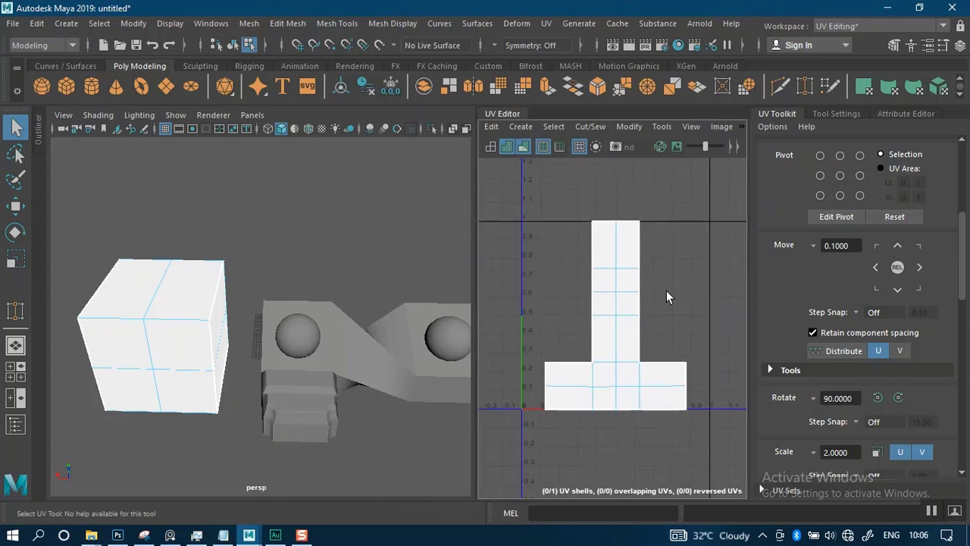
middle_click_drag(667, 297, 670, 283, "alt")
right_click_drag(670, 286, 639, 285, "alt")
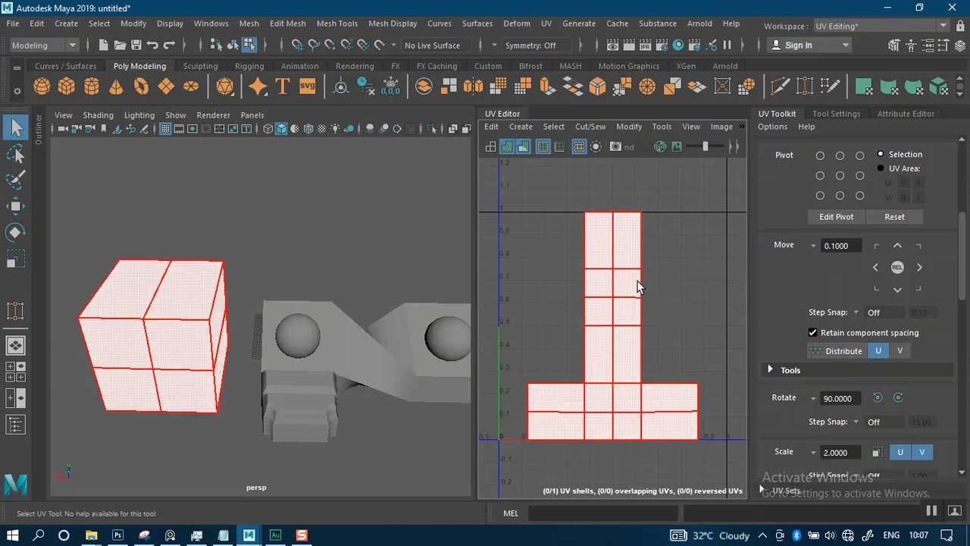
mouse_move(661, 270)
right_mouse_down("alt")
mouse_move(666, 275)
mouse_move(629, 249)
right_mouse_up("alt")
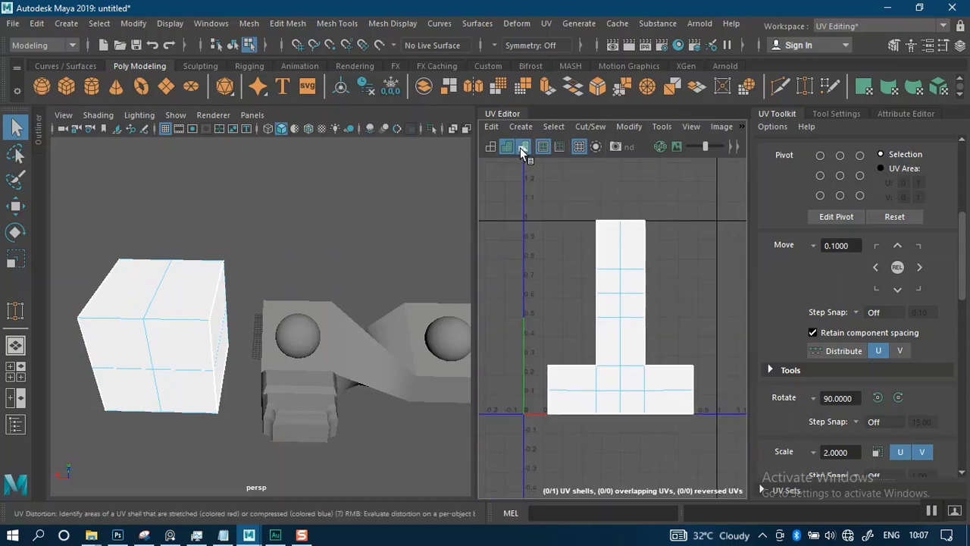
Step: Examine the cube's UV shell up close in the UV Distortion display and check its colouring against the model
left_click(521, 151)
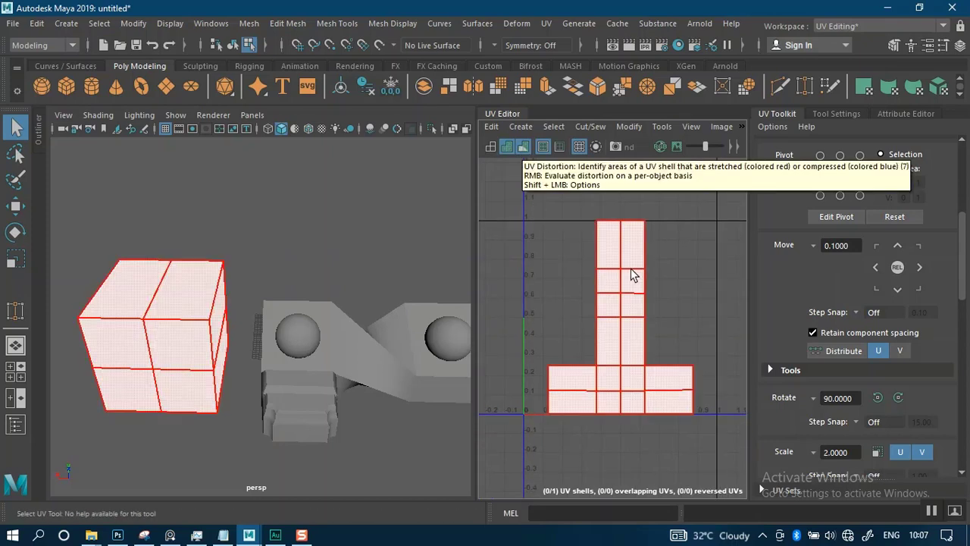
middle_click_drag(665, 301, 662, 299, "alt")
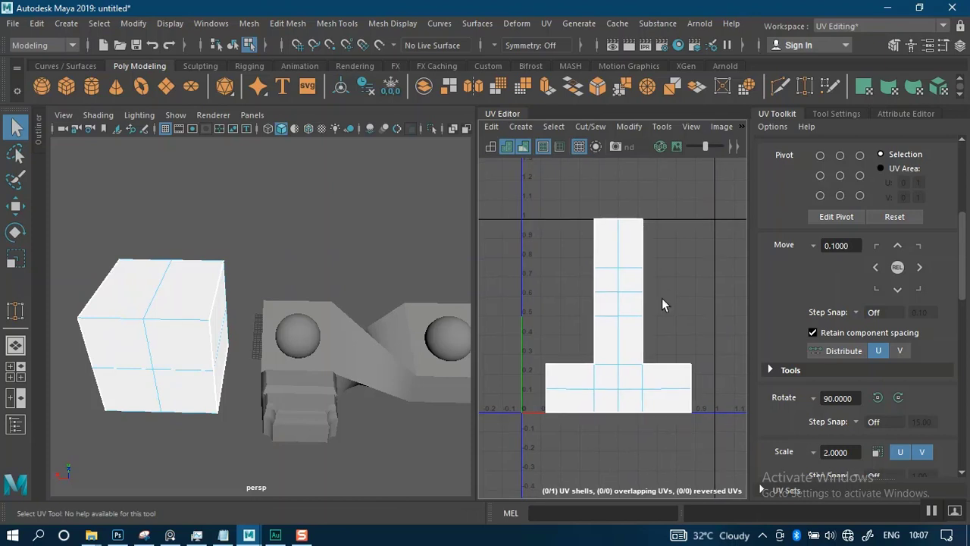
right_click_drag(662, 298, 660, 328, "alt")
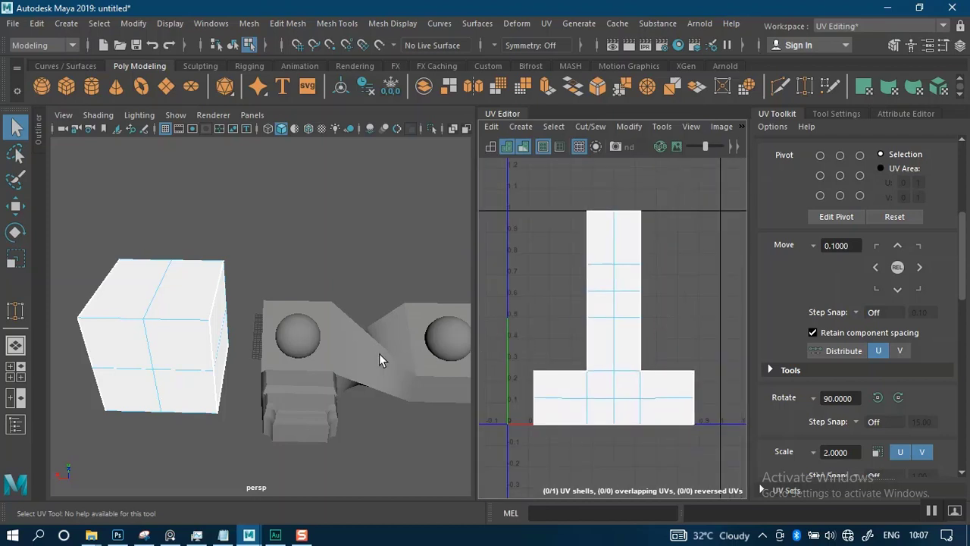
right_click_drag(678, 298, 661, 326, "alt")
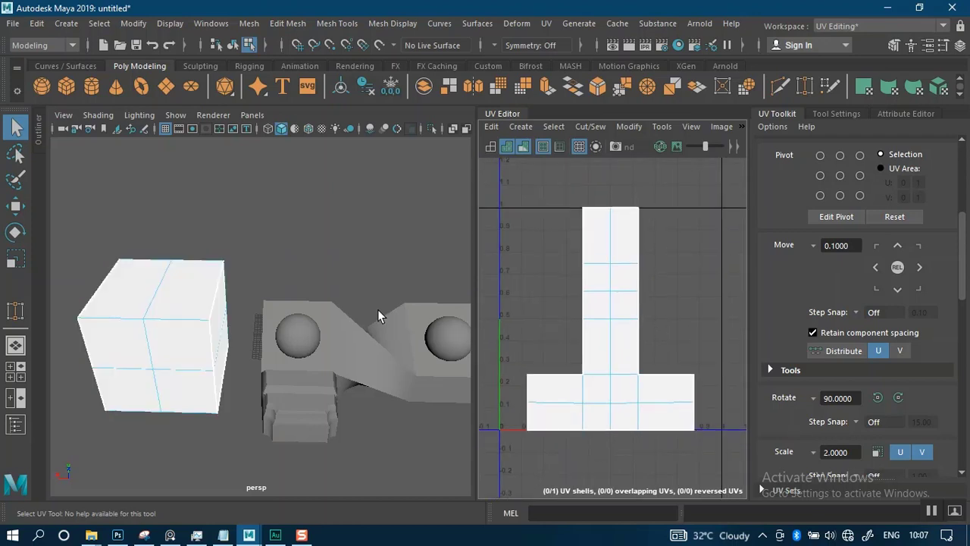
left_click(616, 228)
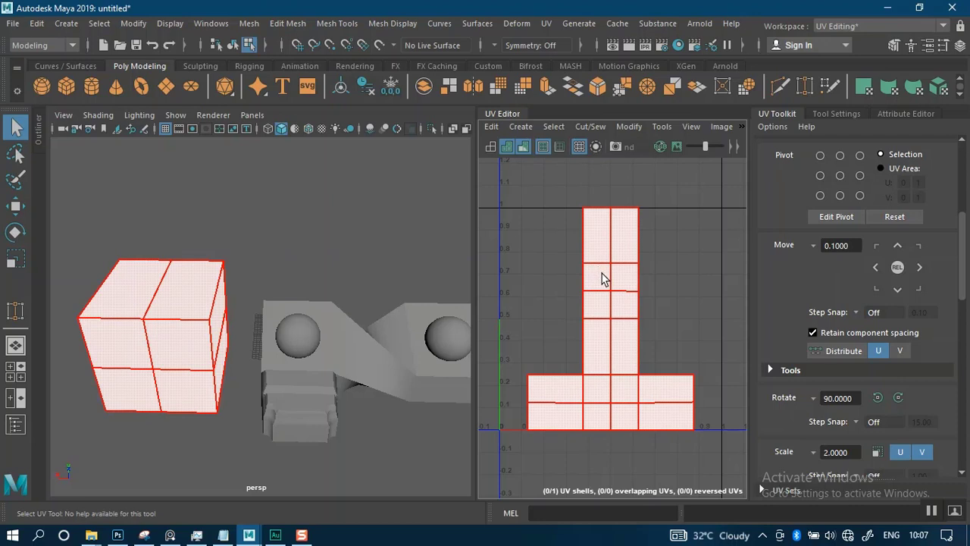
Step: Show the twisted mesh's UVs in the UV Distortion display and examine the stretched faces around its protruding front block
left_click(355, 348)
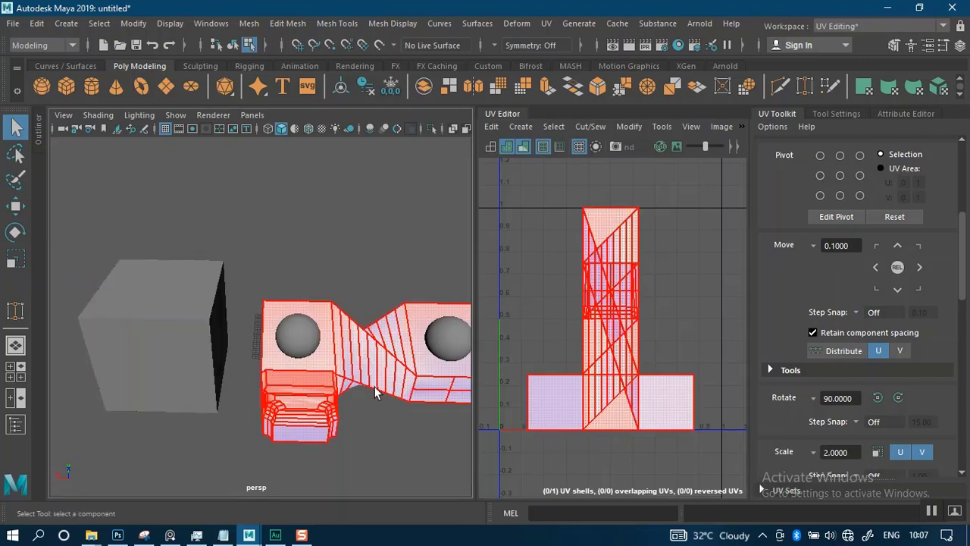
right_click_drag(705, 265, 697, 341, "alt")
middle_click_drag(689, 304, 737, 272, "alt")
right_click_drag(731, 266, 682, 238, "alt")
middle_click_drag(682, 238, 633, 250, "alt")
right_click_drag(634, 256, 644, 262, "alt")
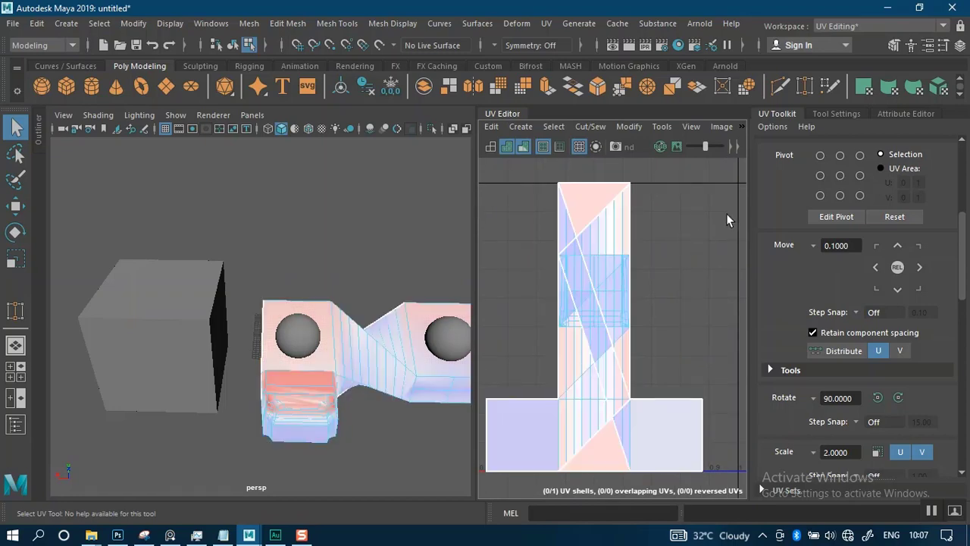
right_click_drag(310, 368, 320, 433, "alt")
middle_click_drag(320, 432, 311, 321, "alt")
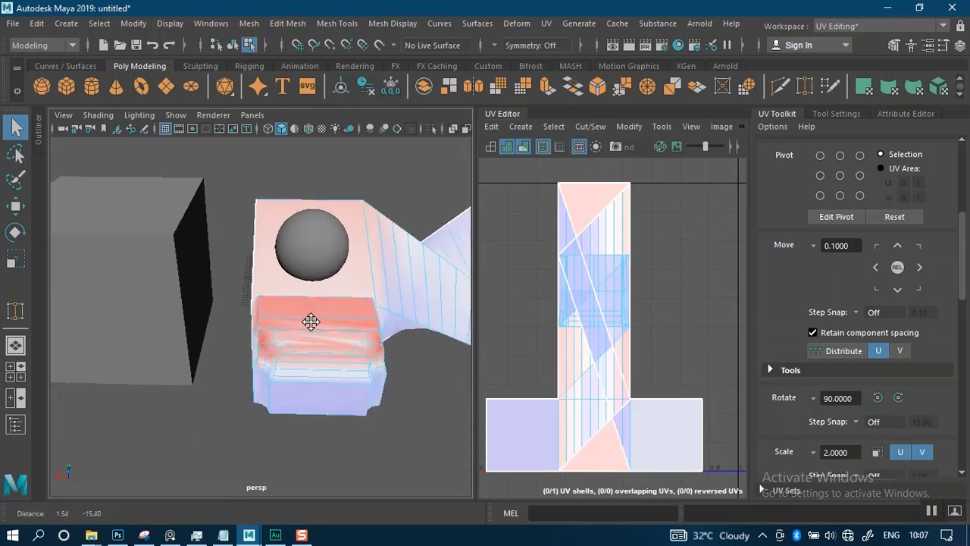
right_click_drag(311, 321, 337, 400, "alt")
middle_click_drag(337, 400, 332, 351, "alt")
left_click_drag(325, 291, 309, 362, "alt")
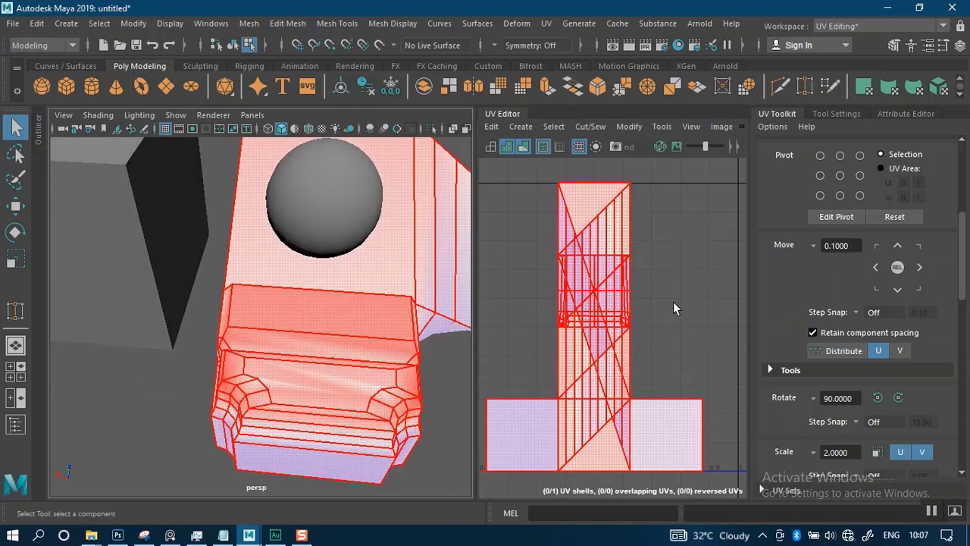
Step: Compare the stretched and compressed areas of the twisted mesh's UV layout with the matching faces on the model
right_click_drag(673, 302, 664, 217, "alt")
middle_click_drag(664, 217, 680, 301, "alt")
right_click_drag(680, 301, 676, 348, "alt")
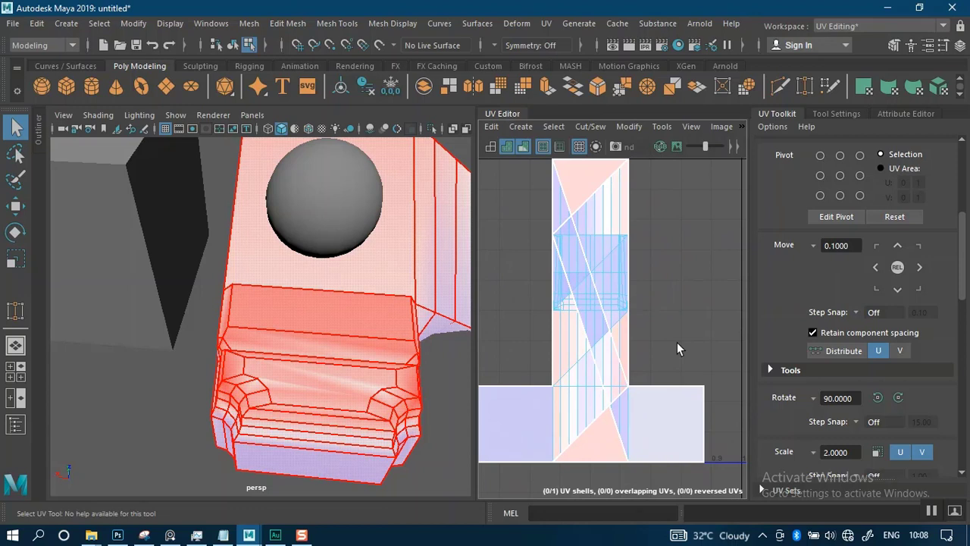
right_click_drag(629, 347, 580, 312, "alt")
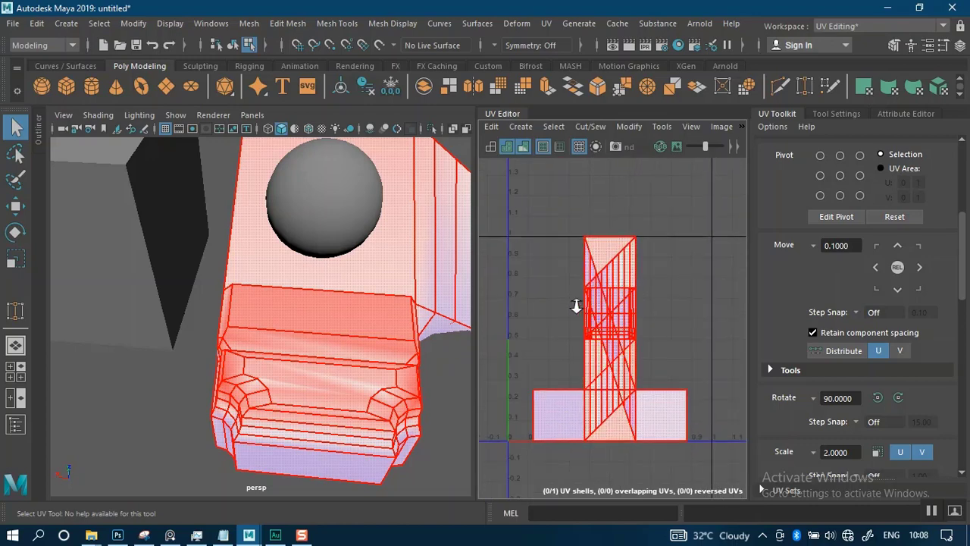
right_click_drag(685, 319, 636, 371, "alt")
left_click_drag(364, 356, 389, 288, "alt")
middle_click_drag(388, 288, 361, 338, "alt")
right_click_drag(361, 338, 375, 378, "alt")
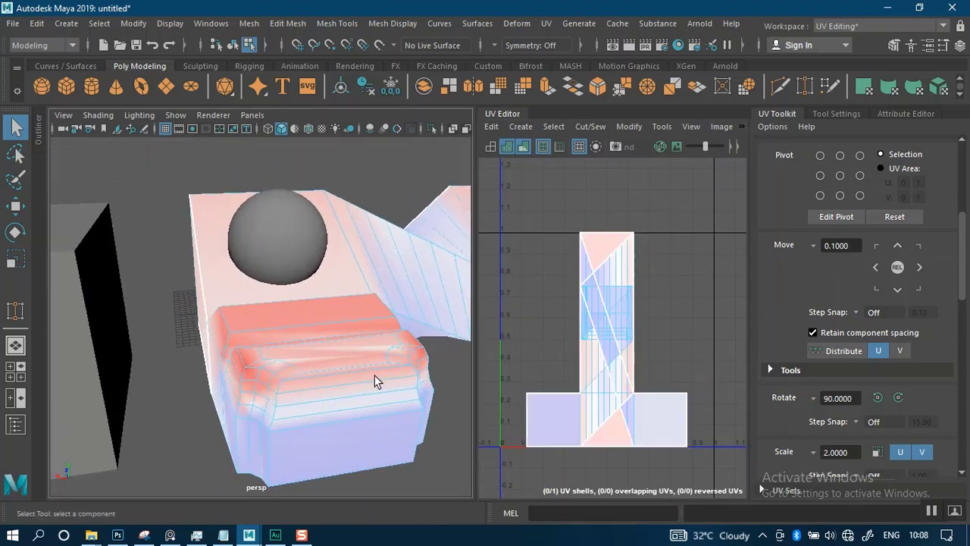
left_click_drag(344, 358, 316, 353, "alt")
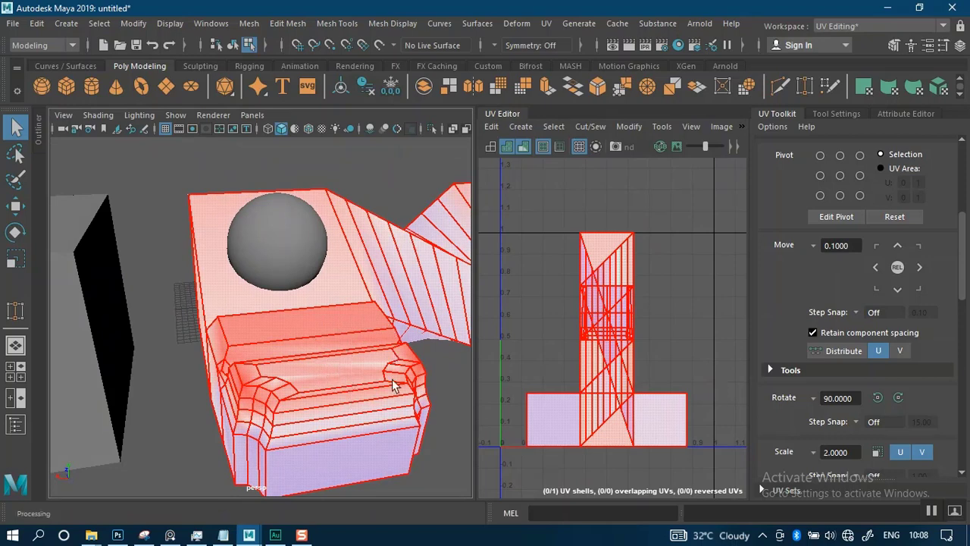
right_click_drag(618, 350, 628, 309, "alt")
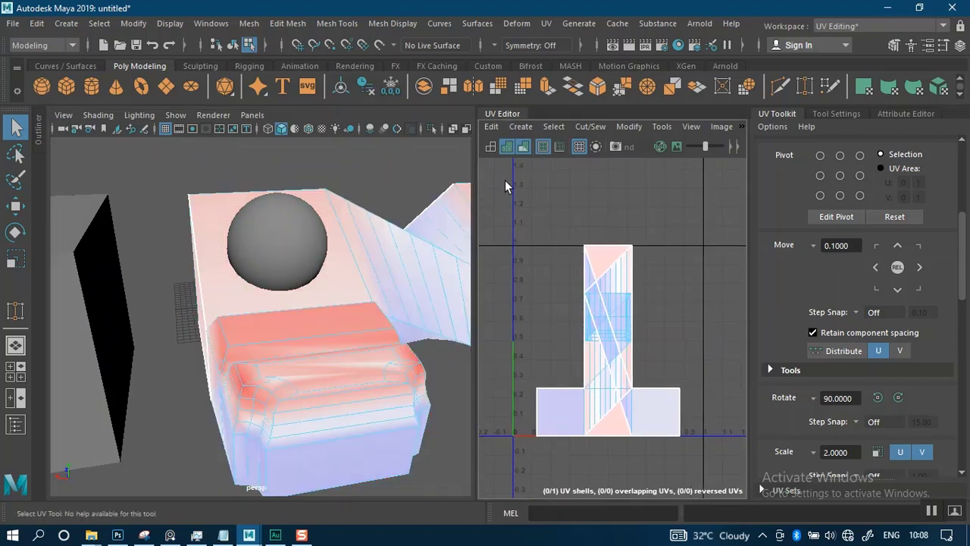
Step: Turn off the UV Distortion display and compare the twisted mesh's UVs in wireframe and shaded display, ending in shaded
key("alt")
left_click(523, 148)
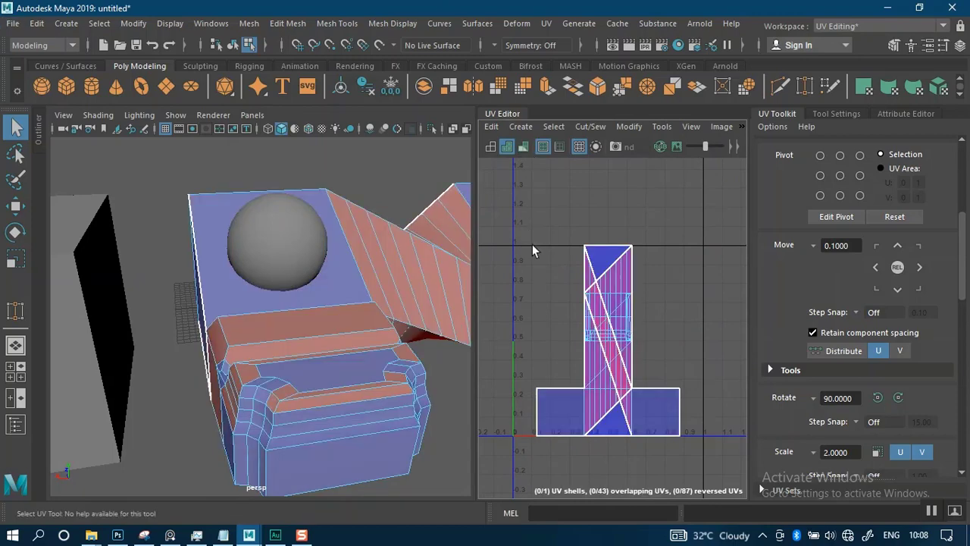
left_click(491, 147)
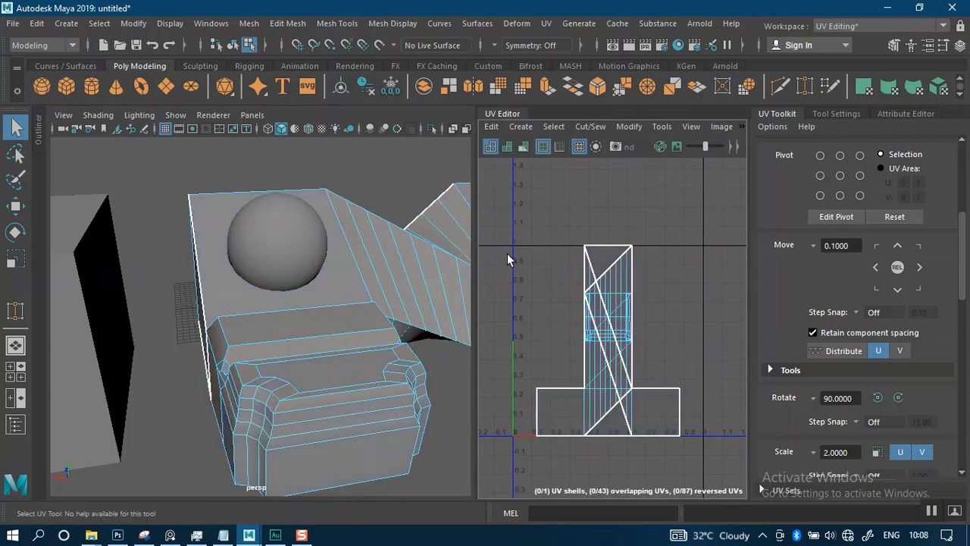
left_click(507, 145)
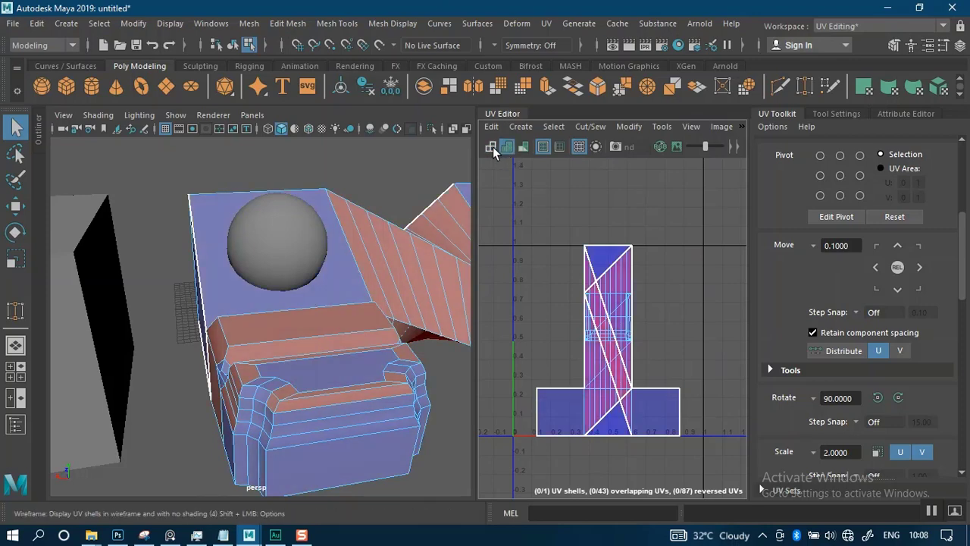
left_click_drag(331, 335, 313, 349, "alt")
left_click(374, 219)
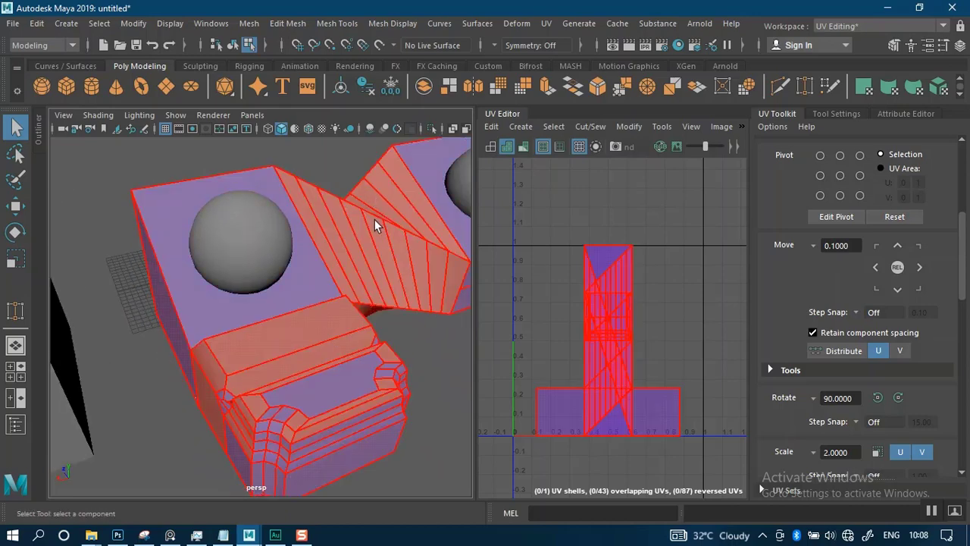
left_click_drag(333, 471, 376, 272, "alt")
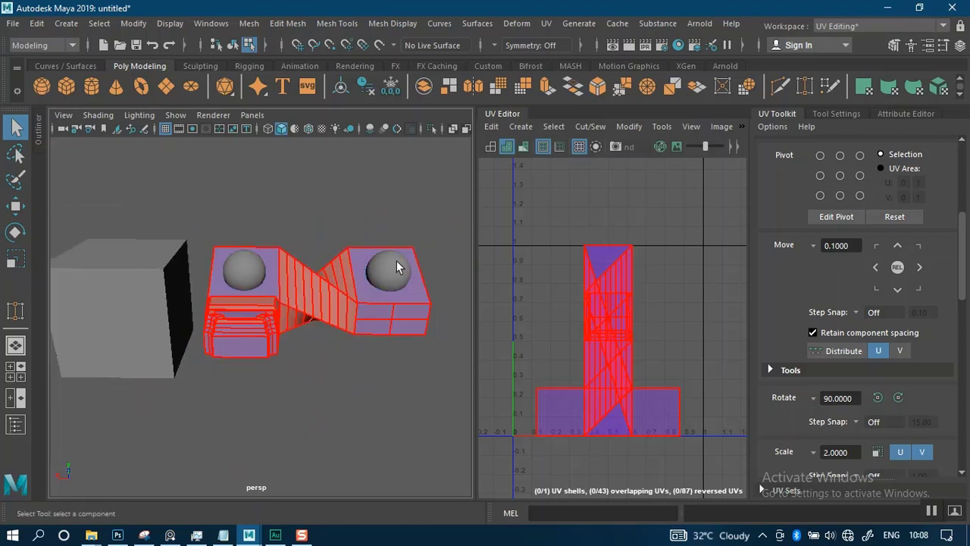
middle_click_drag(314, 287, 336, 307, "alt")
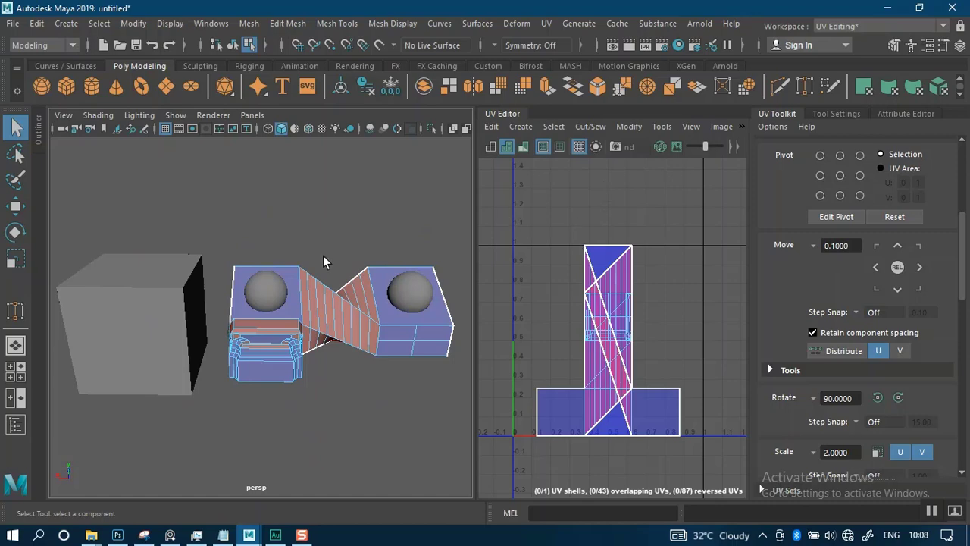
Step: Return to object selection, select the cube alone, and change the UV Editor display to wireframe
right_click_drag(286, 302, 337, 253)
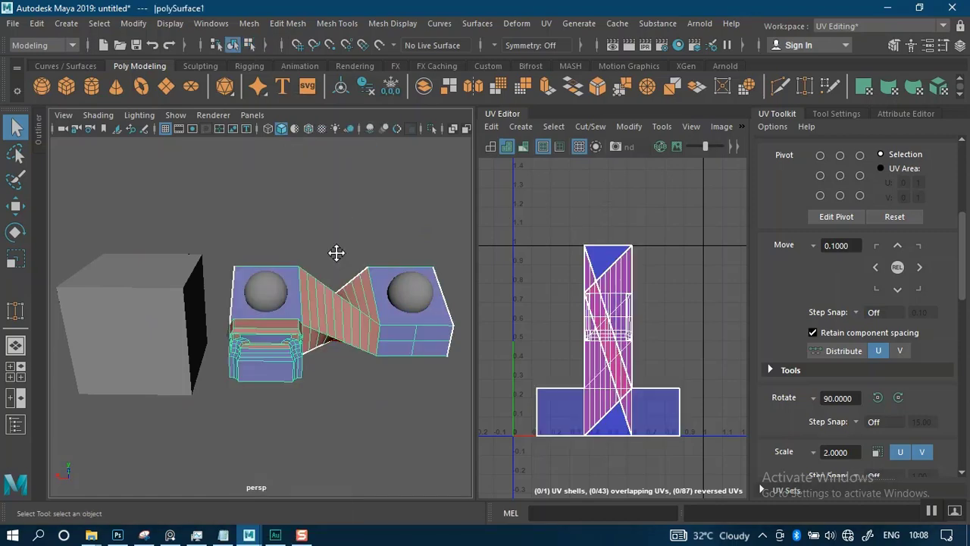
middle_click_drag(336, 252, 413, 247, "alt")
left_click(363, 195)
left_click(230, 304)
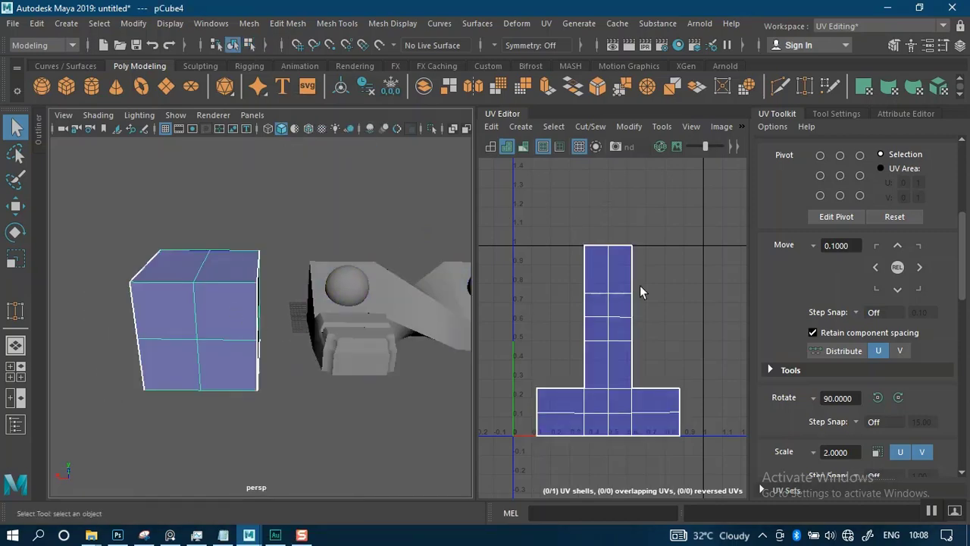
left_click(505, 147)
Step: Select the cube's entire UV shell in UV Shell mode and delete its UVs
right_click_drag(656, 281, 596, 253)
left_click_drag(564, 229, 664, 453)
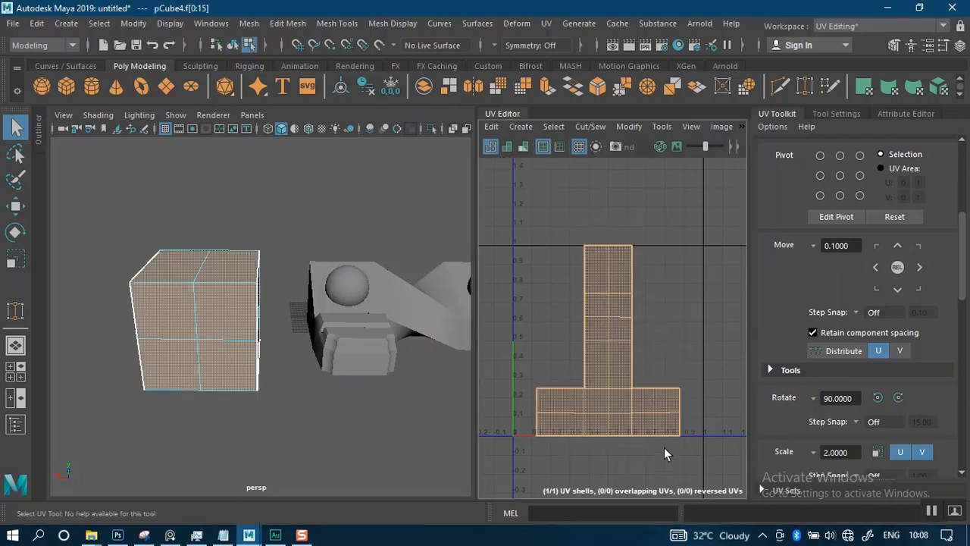
key("Delete")
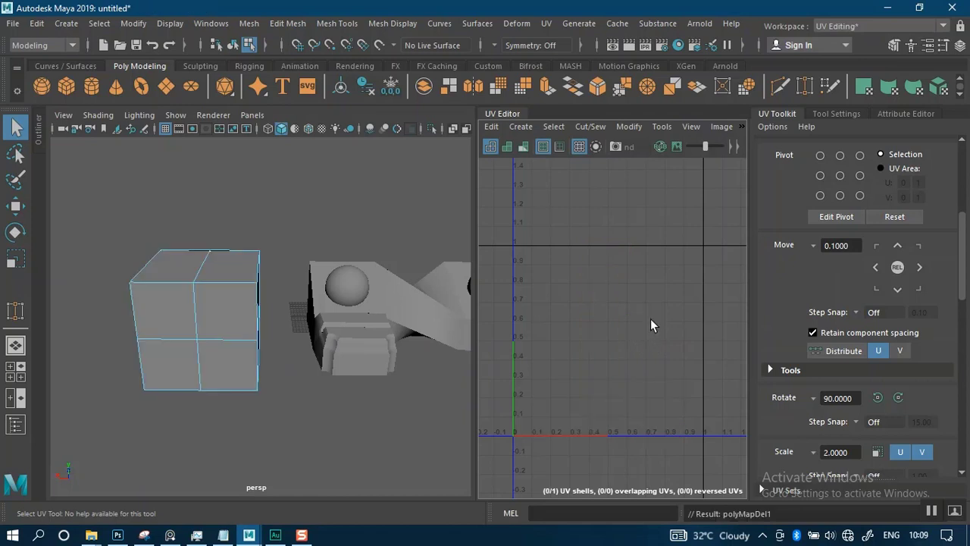
right_click_drag(624, 314, 624, 315)
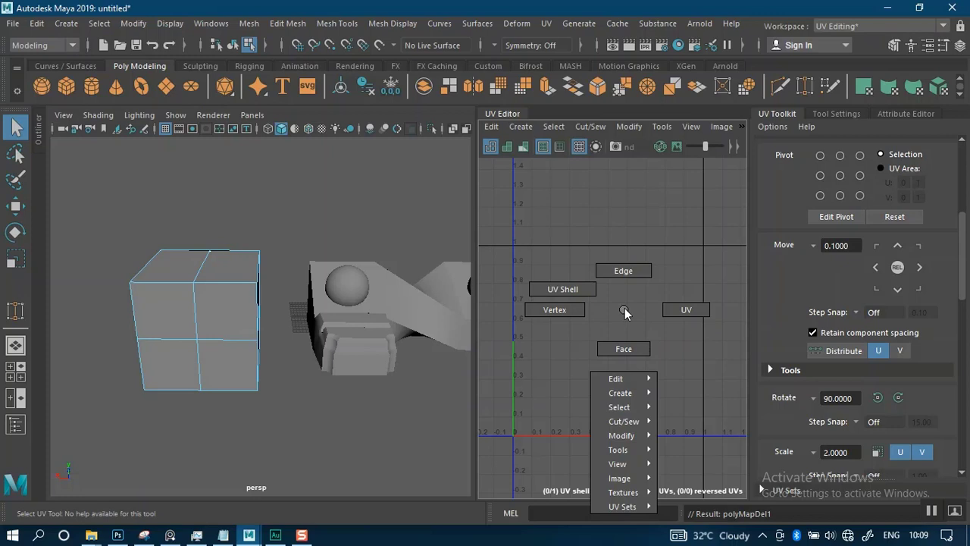
right_click_drag(624, 307, 624, 308)
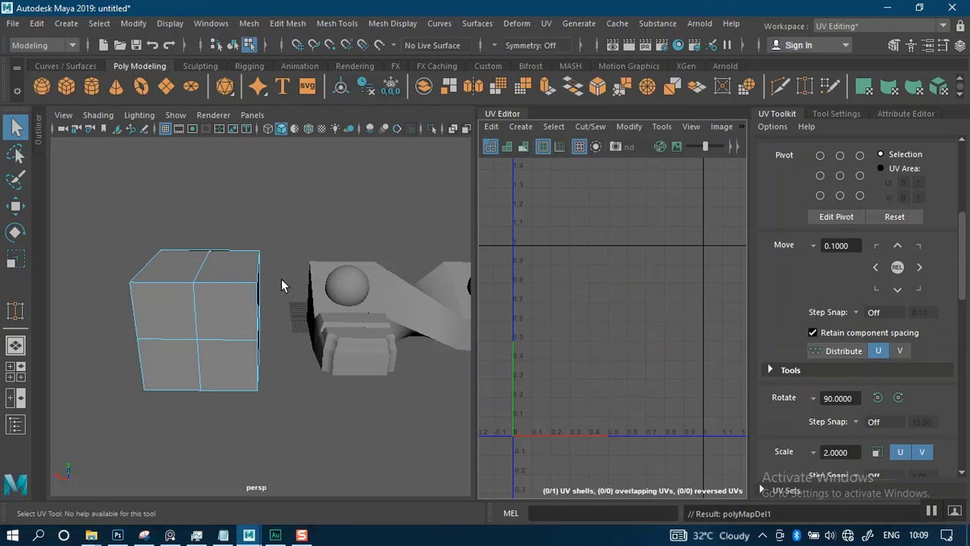
Step: Try to extrude the cube's upper rear edge in edge selection mode, and undo the last action
right_click_drag(234, 305, 233, 130)
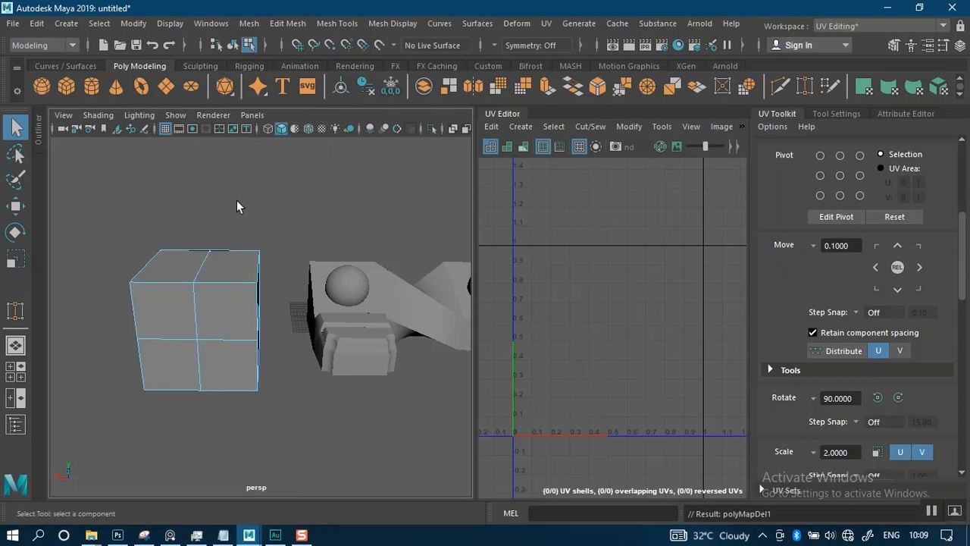
right_click_drag(227, 311, 232, 244)
left_click(226, 264)
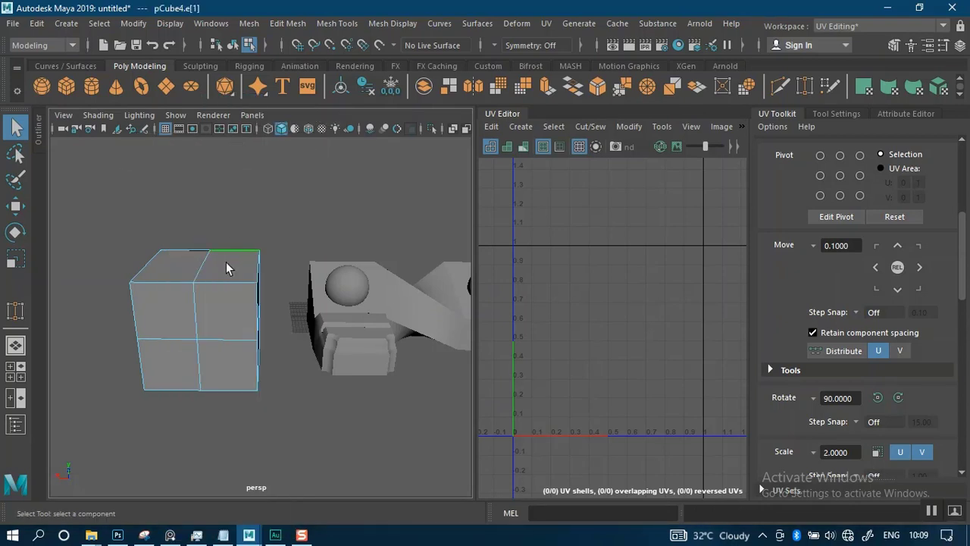
right_click(224, 288, "ctrl")
right_click(231, 283, "shift")
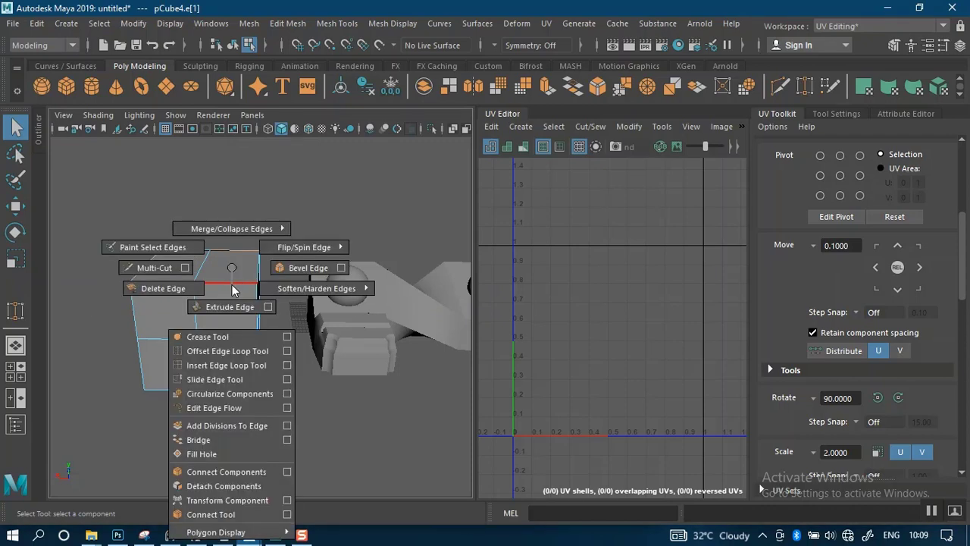
left_click(229, 306)
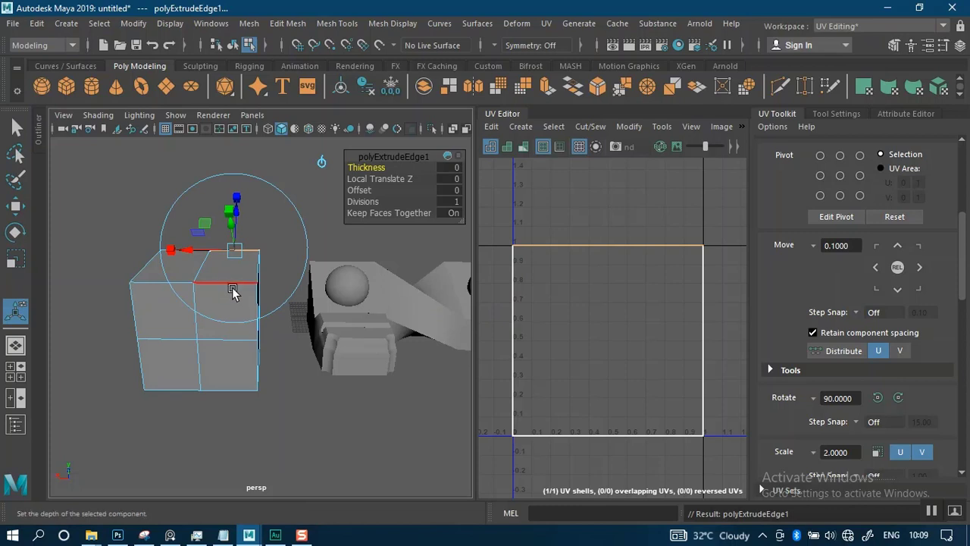
right_click(232, 290, "shift")
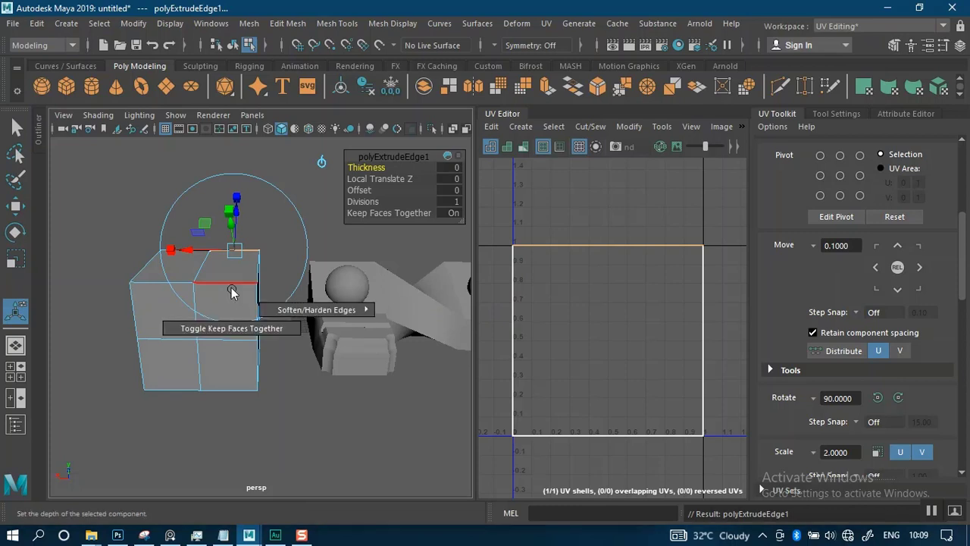
key("ctrl+z")
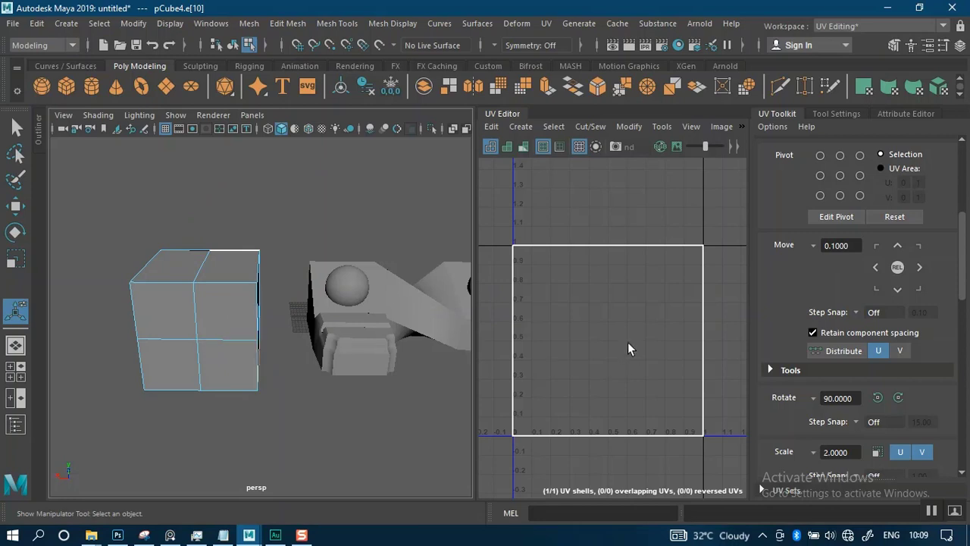
Step: Return to object selection, reselect the cube, and delete its remaining square UV shell in UV Shell mode
right_click_drag(245, 281, 333, 119)
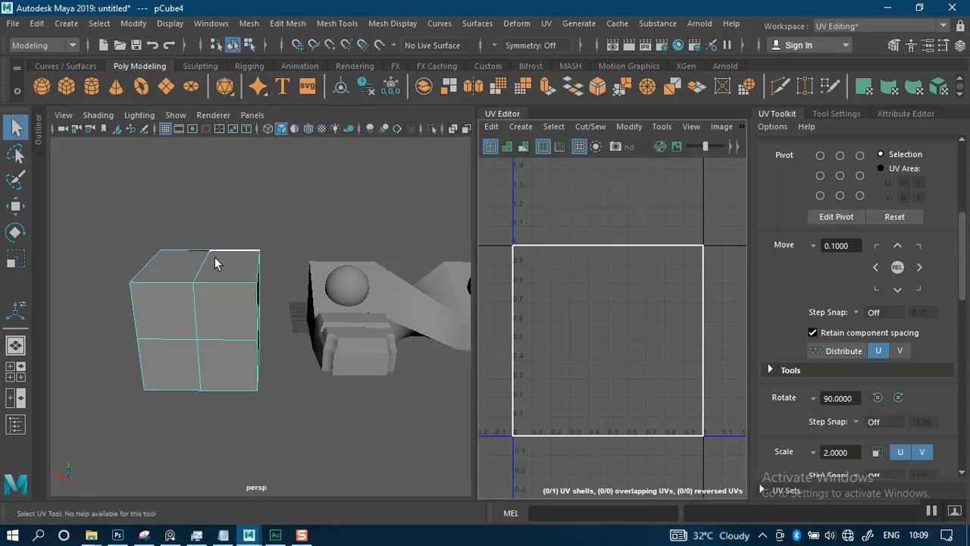
right_click_drag(229, 294, 286, 224)
left_click(286, 223)
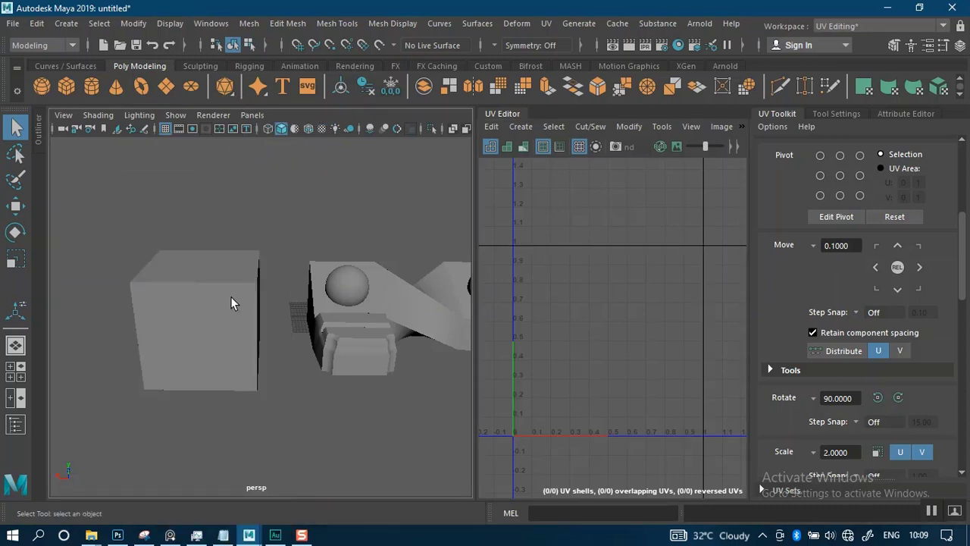
left_click(231, 296)
right_click_drag(613, 293, 569, 274)
left_click_drag(524, 241, 665, 430)
key("Delete")
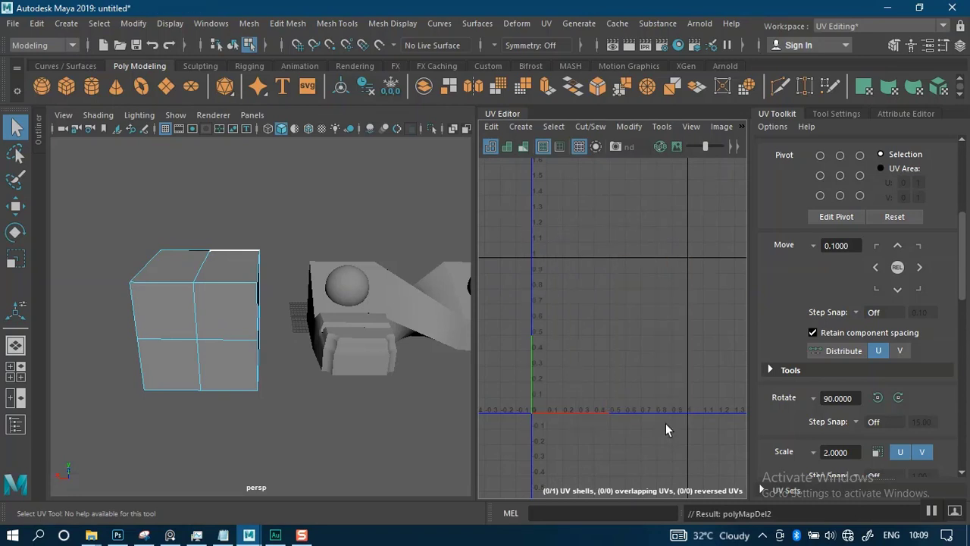
Step: Undo the deletion of the cube's square UV shell and clear the shell selection
key("ctrl+z")
scroll(622, 310, "up", 1)
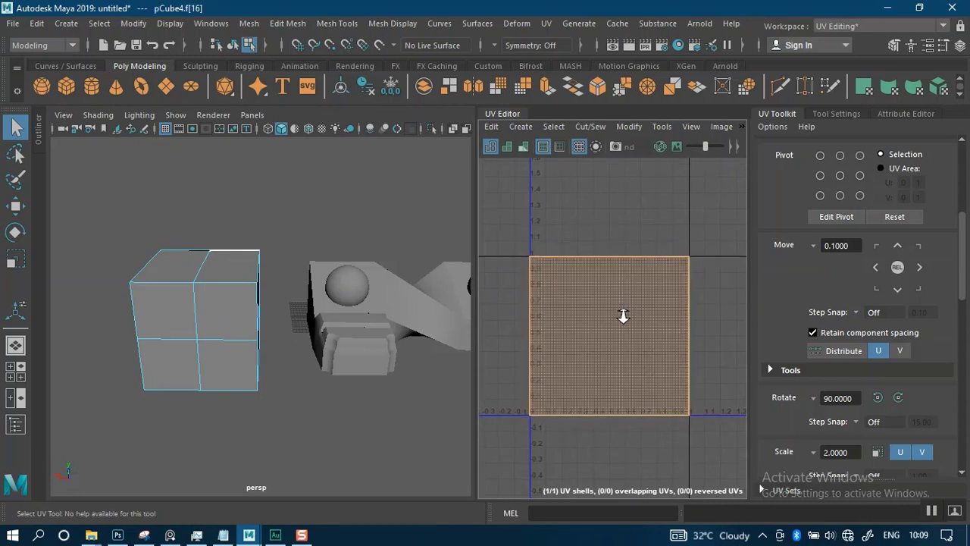
right_click_drag(626, 318, 628, 212, "shift")
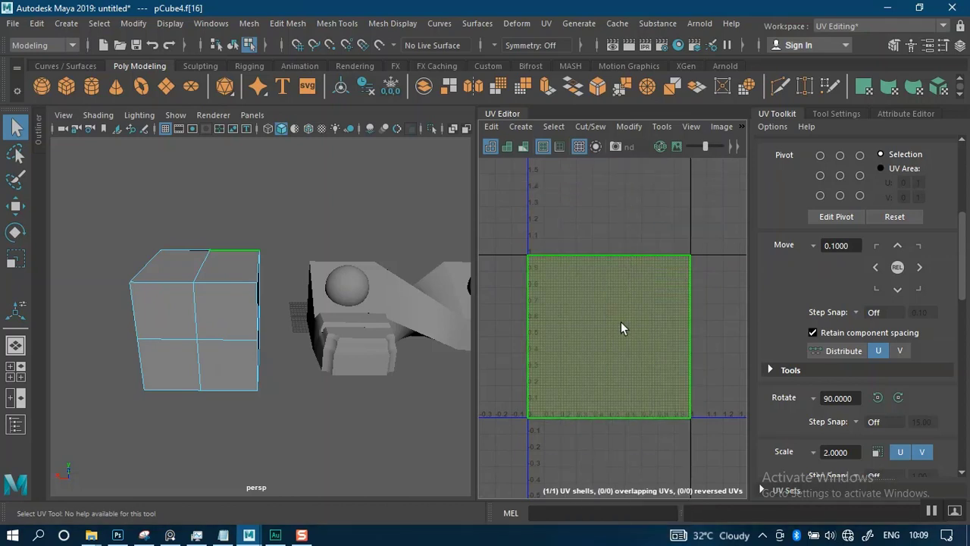
right_click_drag(621, 296, 617, 295, "ctrl")
right_click(618, 317, "ctrl+shift")
left_click(653, 189)
right_click_drag(633, 368, 594, 343, "alt")
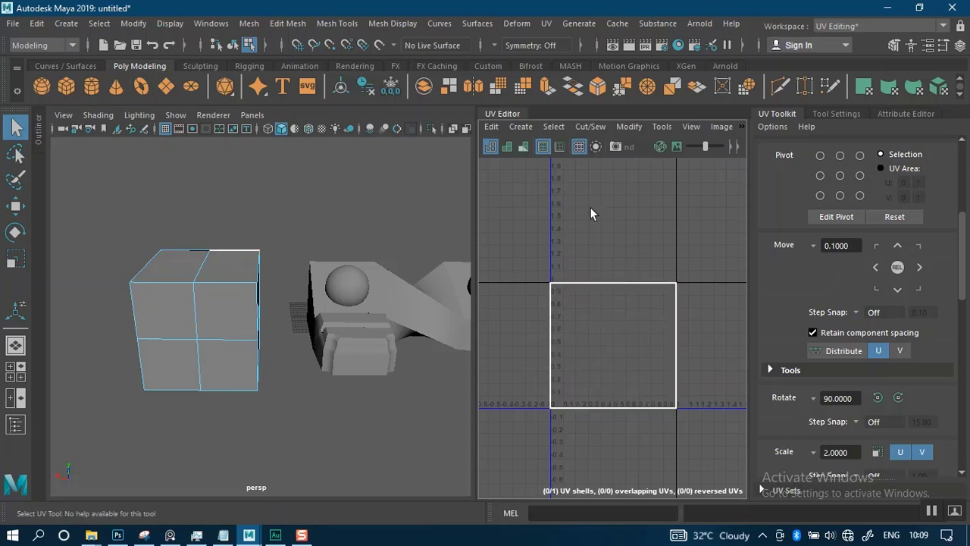
Step: Look through the UV Editor's edit commands and its UV mapping methods
left_click(494, 126)
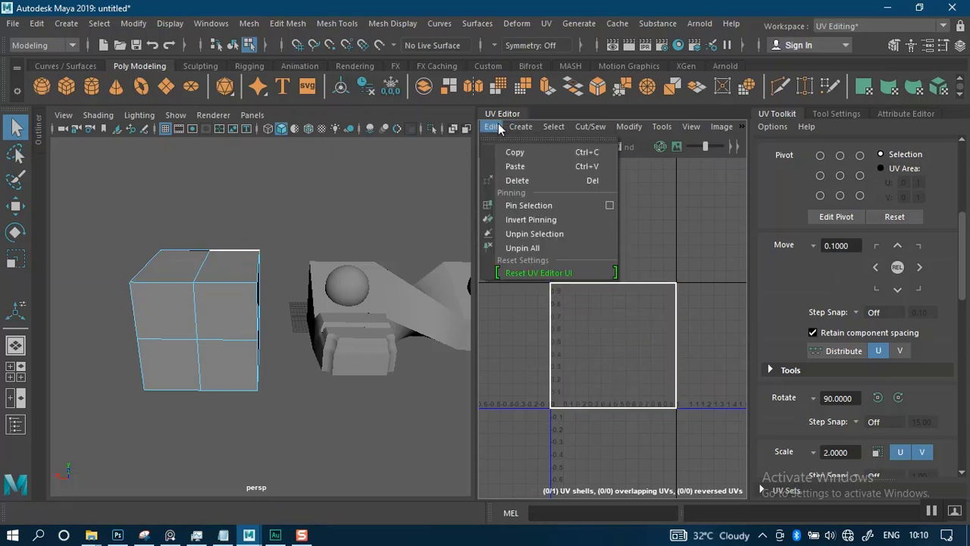
mouse_move(518, 129)
mouse_move(554, 131)
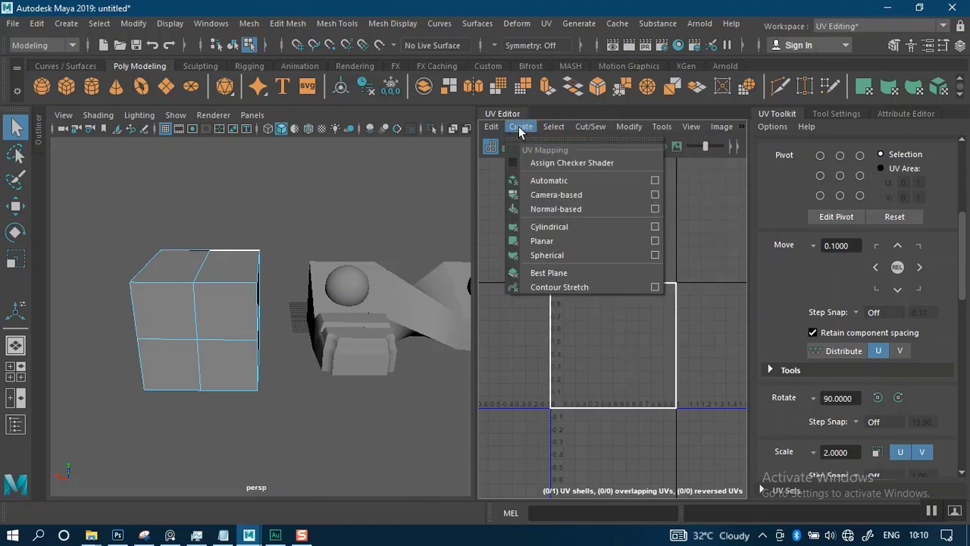
mouse_move(638, 131)
left_click(964, 240)
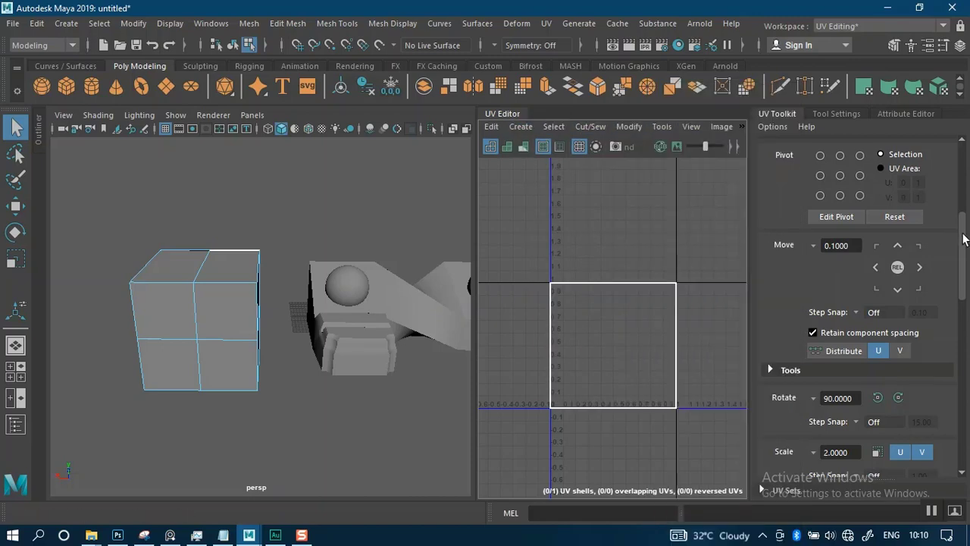
Step: Select the cube's entire square UV shell and delete its UVs
left_click_drag(964, 259, 967, 322)
scroll(588, 329, "up", 1)
right_click_drag(628, 297, 555, 277)
left_click_drag(556, 277, 706, 451)
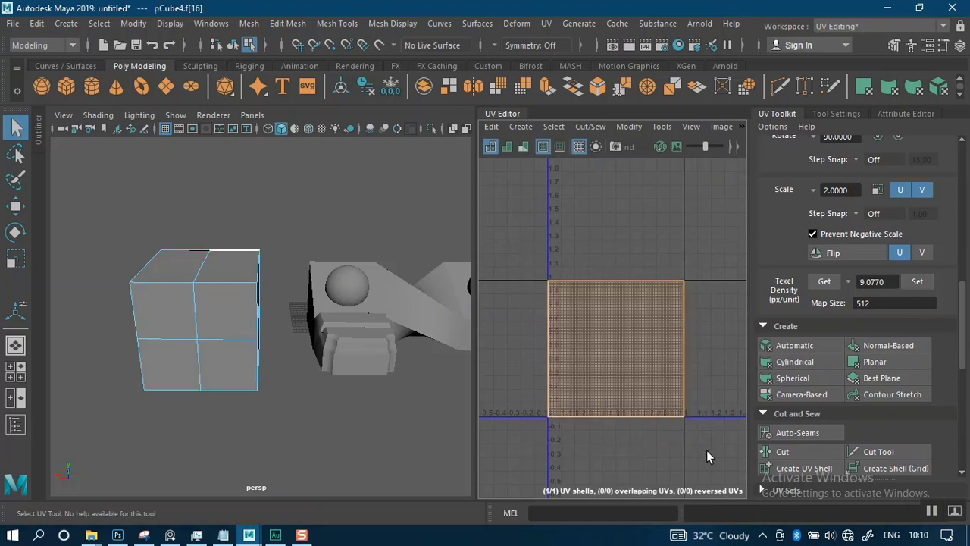
key("Delete")
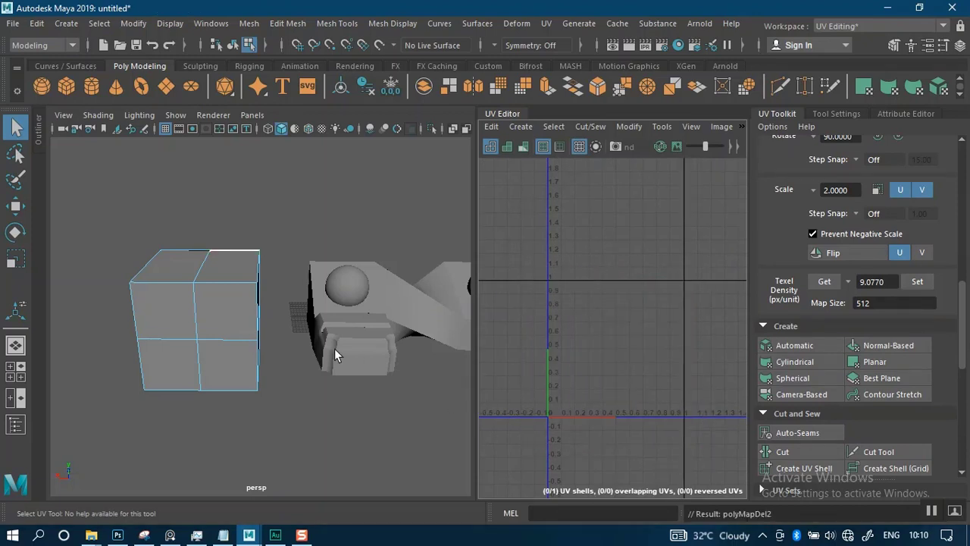
Step: Select all of the cube's faces in face selection mode and apply Automatic UV mapping to them
right_click_drag(363, 381, 371, 300, "alt")
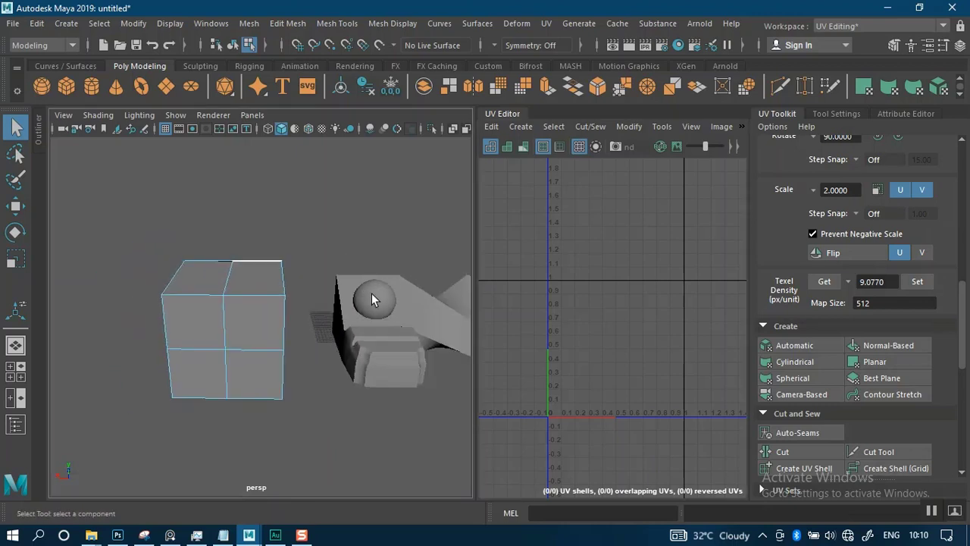
left_click_drag(225, 335, 229, 321, "alt")
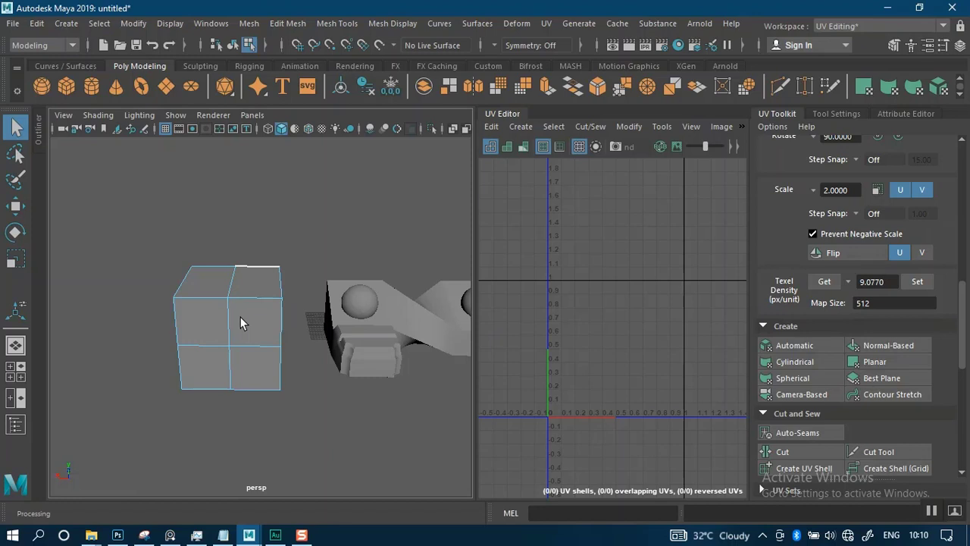
scroll(791, 267, "up", 10)
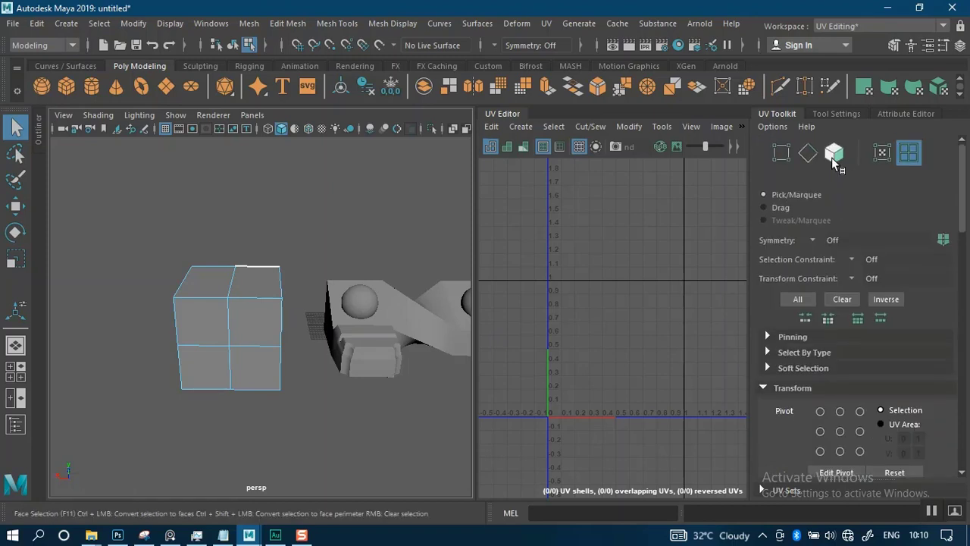
left_click(833, 155)
left_click_drag(144, 240, 293, 419)
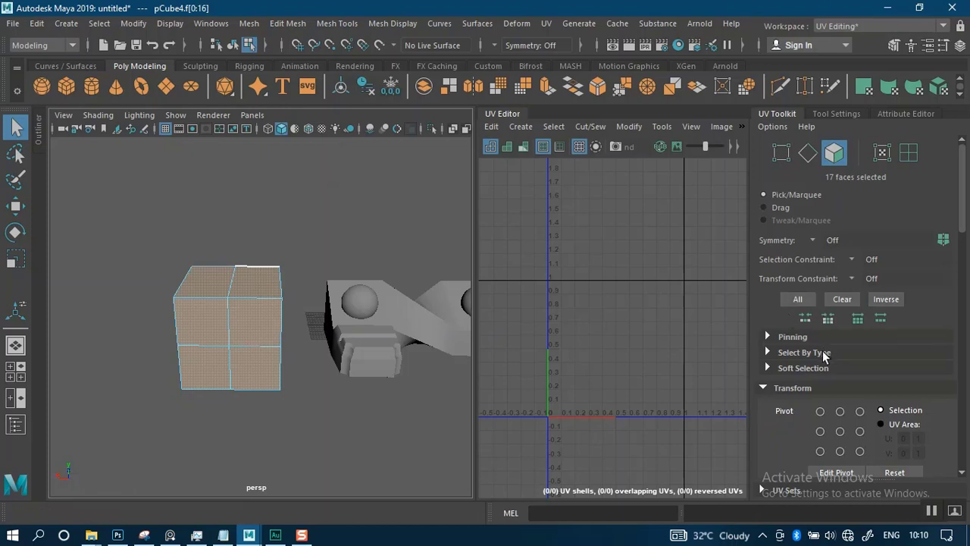
scroll(824, 354, "down", 8)
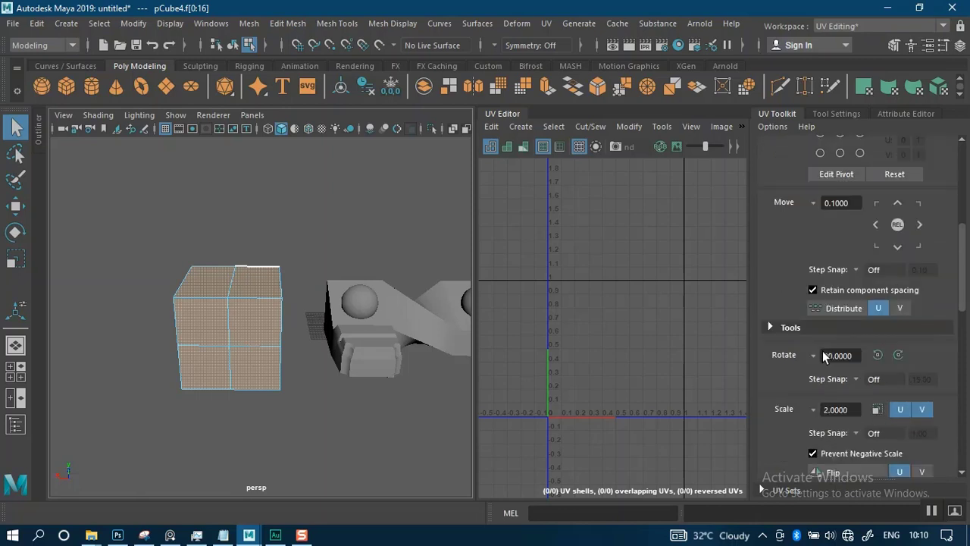
scroll(822, 353, "down", 5)
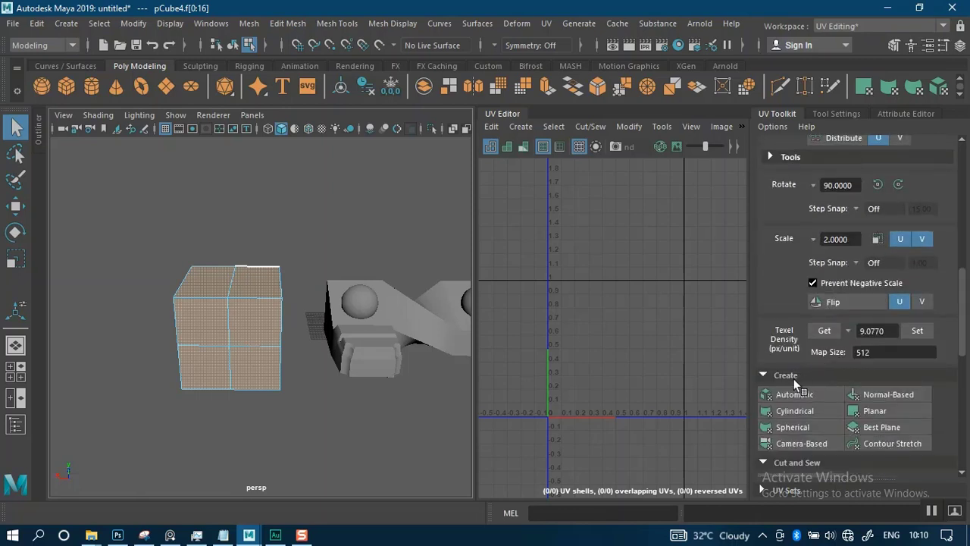
scroll(799, 382, "down", 2)
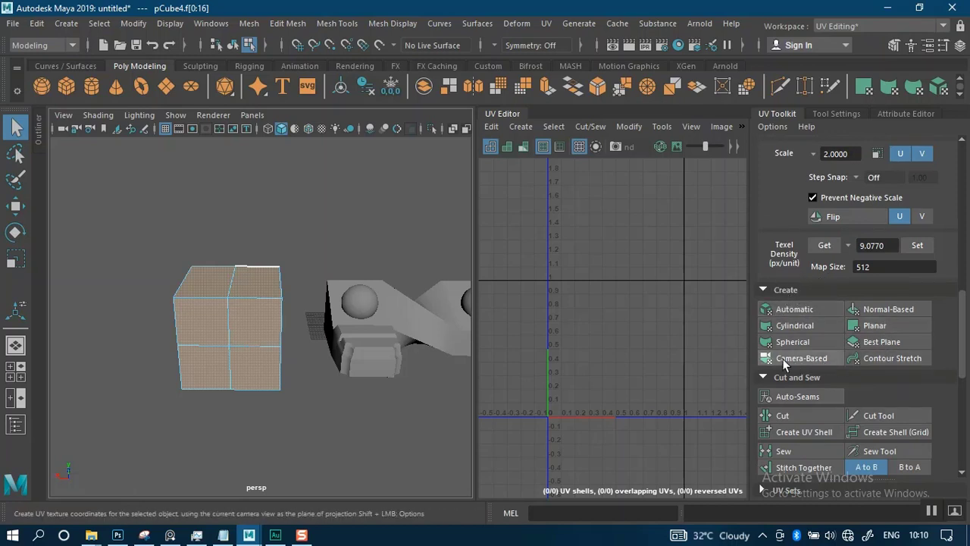
left_click(799, 313)
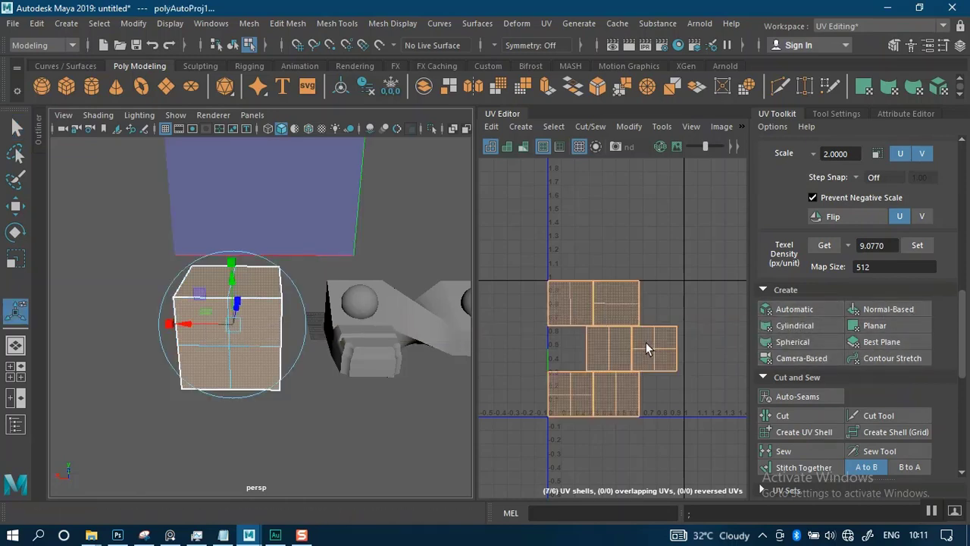
Step: Clear the face selection and examine the cube's mapped seams and UV layout from several viewpoints
left_click(670, 300)
scroll(674, 299, "down", 2)
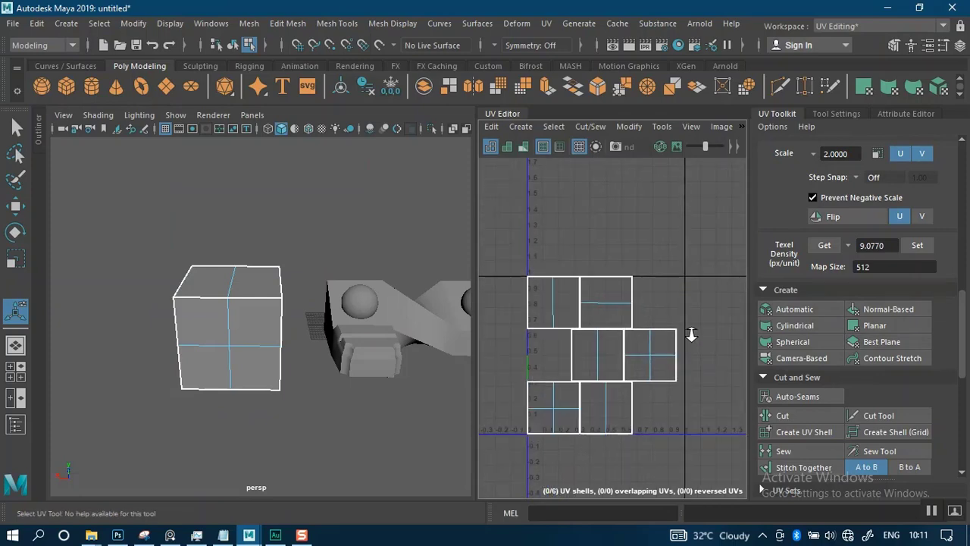
left_click_drag(210, 326, 297, 369, "alt")
left_click_drag(253, 342, 169, 357, "alt")
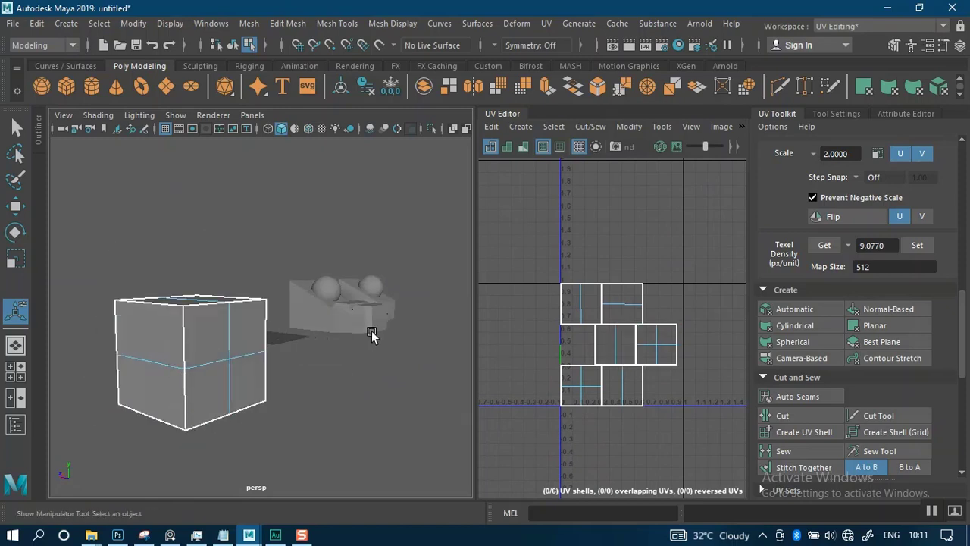
left_click_drag(266, 346, 206, 364, "alt")
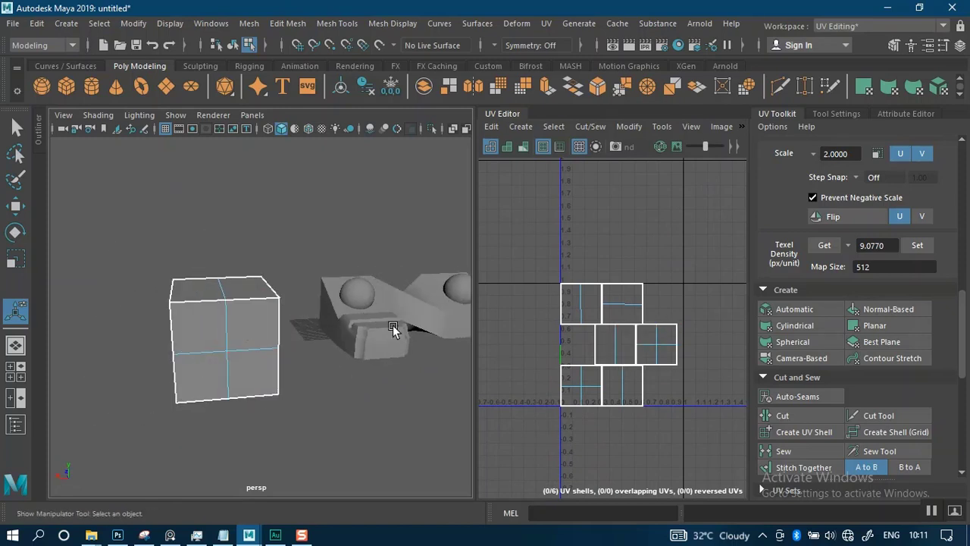
right_click_drag(716, 312, 724, 419, "alt")
middle_click_drag(631, 311, 670, 261, "alt")
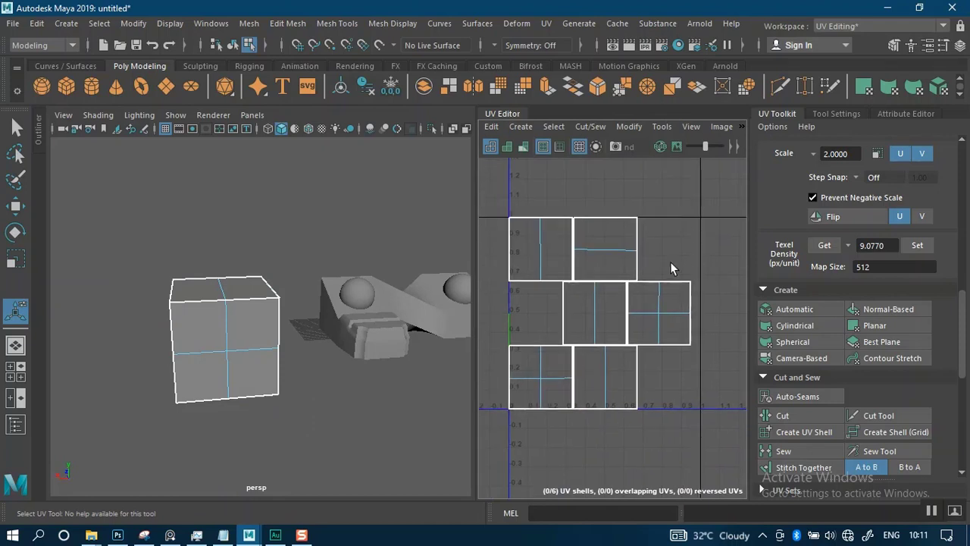
Step: Select individual faces in the two uppermost UV shells to check where they lie on the cube
left_click(626, 259)
left_click(558, 266)
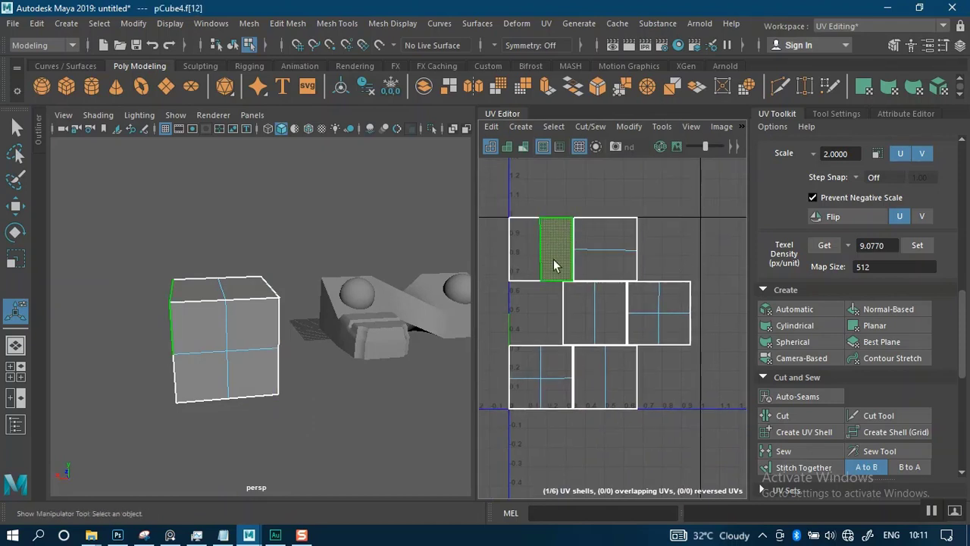
left_click(531, 272)
right_click_drag(676, 271, 653, 278, "alt")
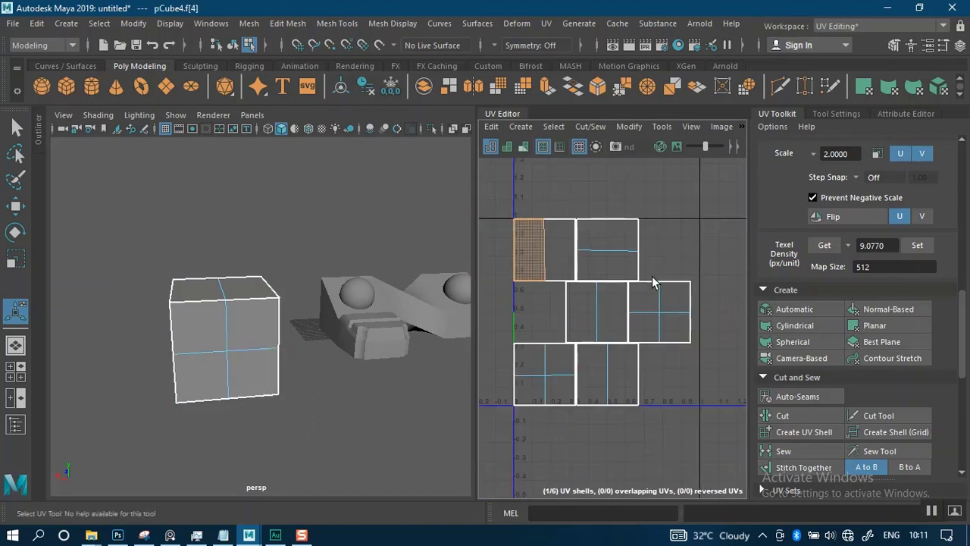
middle_click_drag(653, 278, 670, 306, "alt")
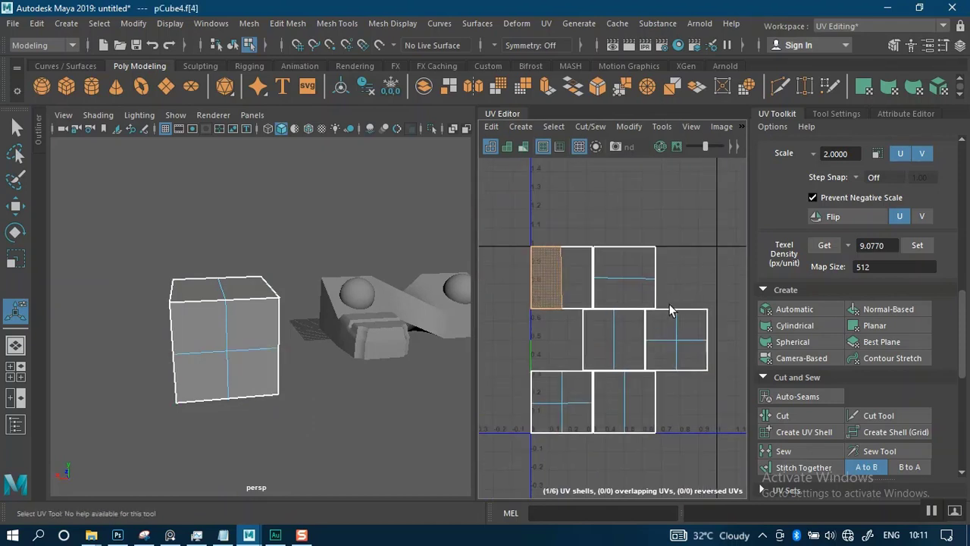
Step: Turn on UV distortion shading and select the upper face of the second shell in the layout's top row
left_click(522, 146)
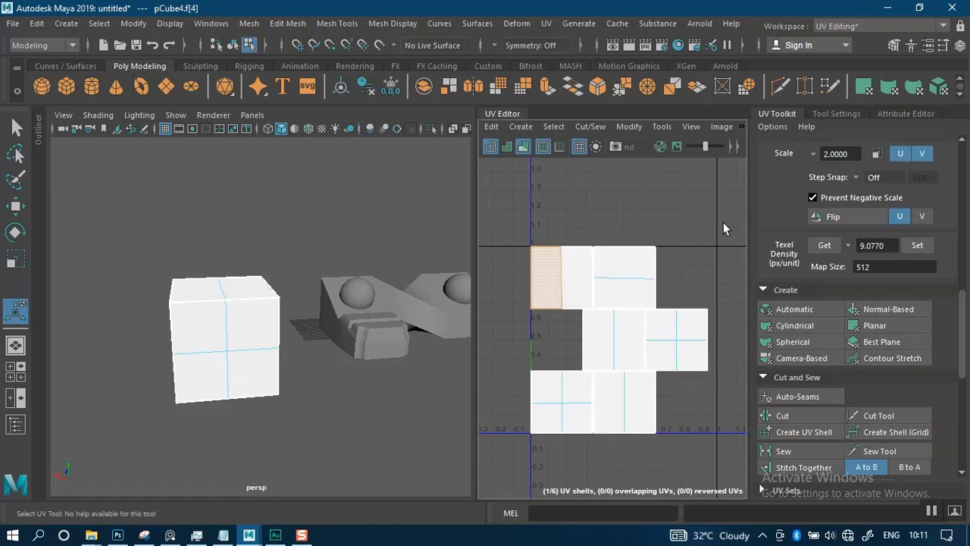
mouse_move(722, 222)
right_mouse_down("alt")
mouse_move(704, 355)
mouse_move(671, 307)
mouse_move(680, 378)
mouse_move(664, 303)
mouse_move(677, 258)
mouse_move(685, 321)
mouse_move(659, 213)
right_mouse_up("alt")
middle_click_drag(659, 218, 675, 227, "alt")
left_click(666, 277)
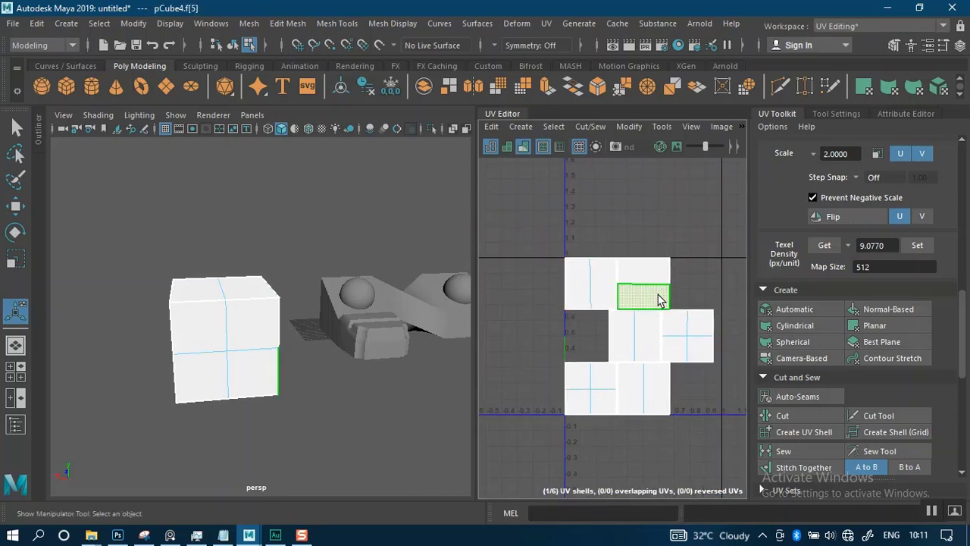
right_click_drag(666, 277, 675, 353, "alt")
scroll(616, 300, "up", 4)
scroll(619, 294, "down", 5)
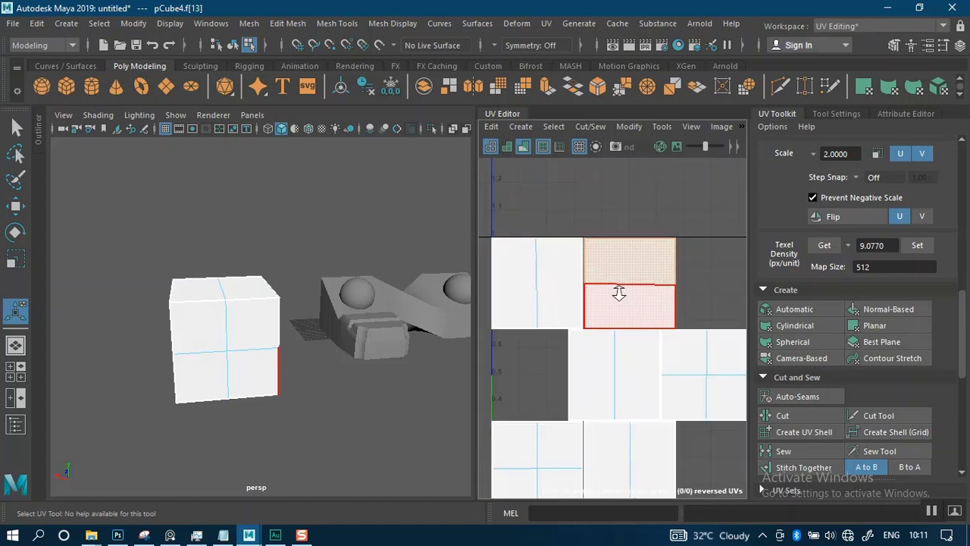
scroll(619, 303, "up", 5)
scroll(612, 323, "down", 7)
scroll(636, 340, "up", 3)
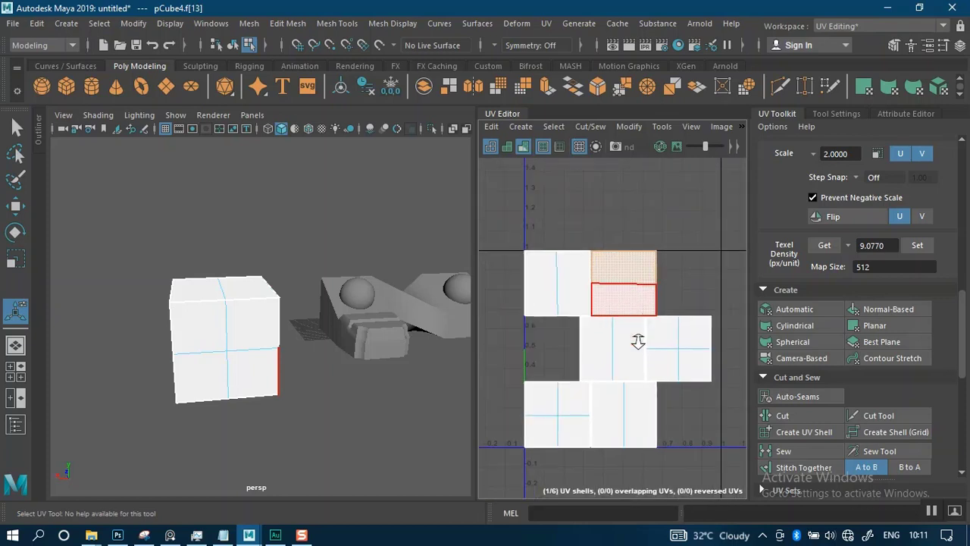
scroll(616, 319, "down", 3)
scroll(613, 303, "up", 2)
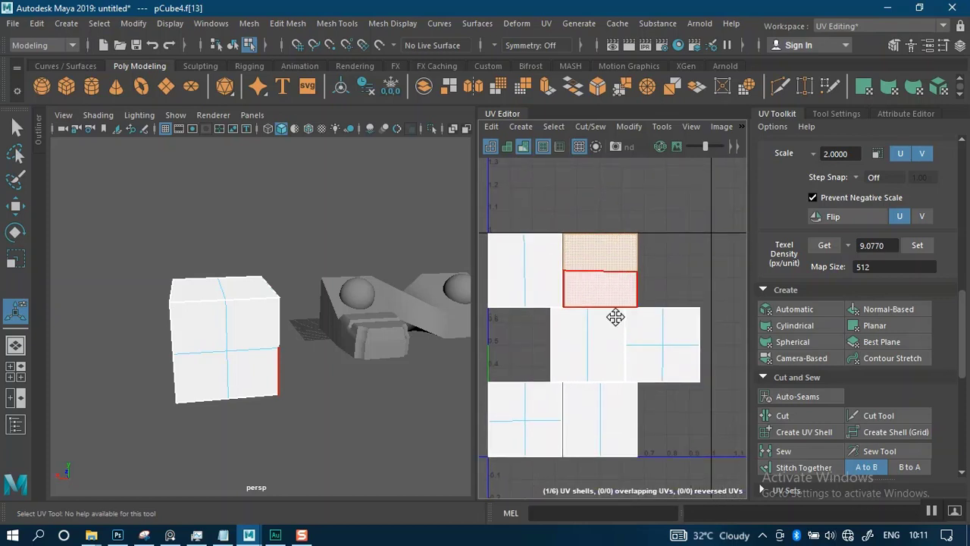
scroll(618, 261, "down", 2)
scroll(640, 270, "up", 1)
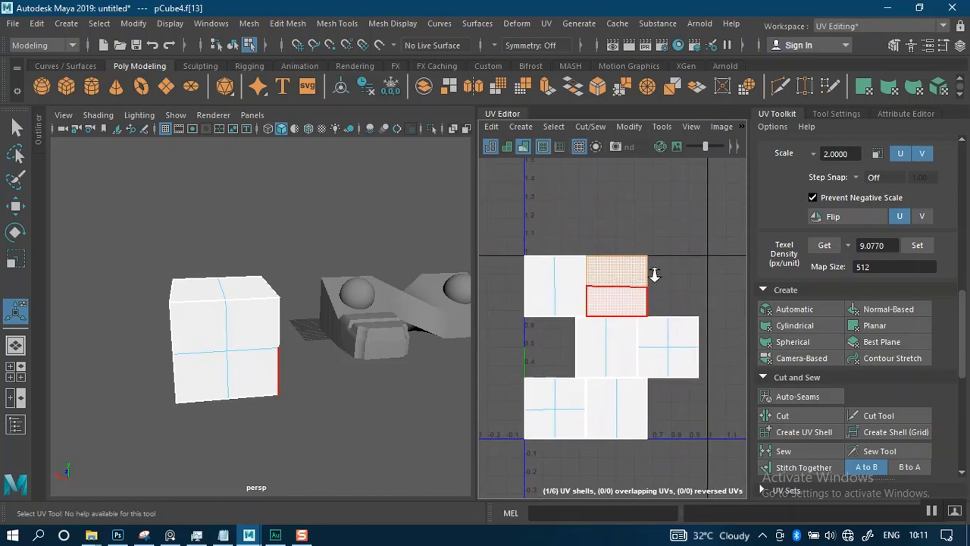
Step: Undo the recent face selections and the Automatic UV mapping of the cube
key("ctrl+z")
key("ctrl+z")
key("ctrl+z")
key("ctrl+z")
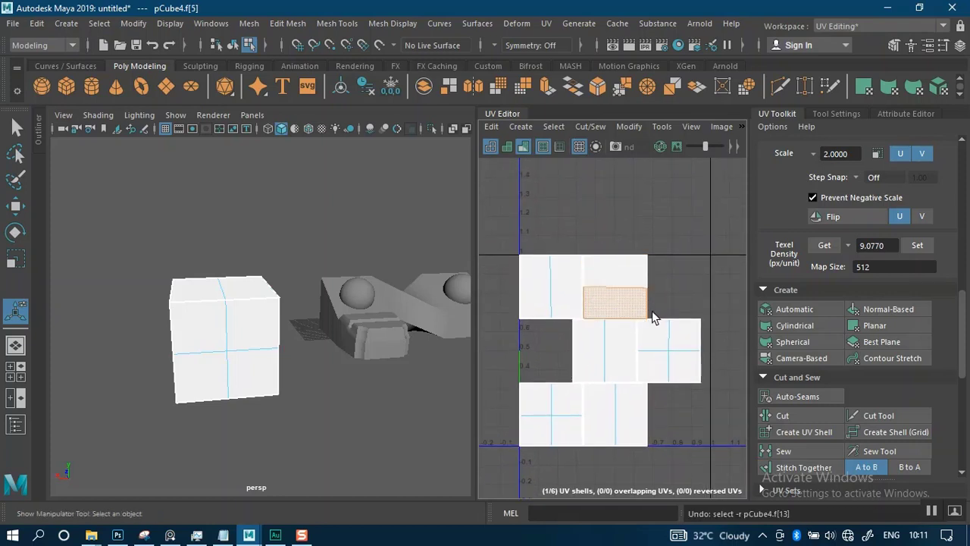
key("ctrl+z")
key("ctrl+z")
key("ctrl+z")
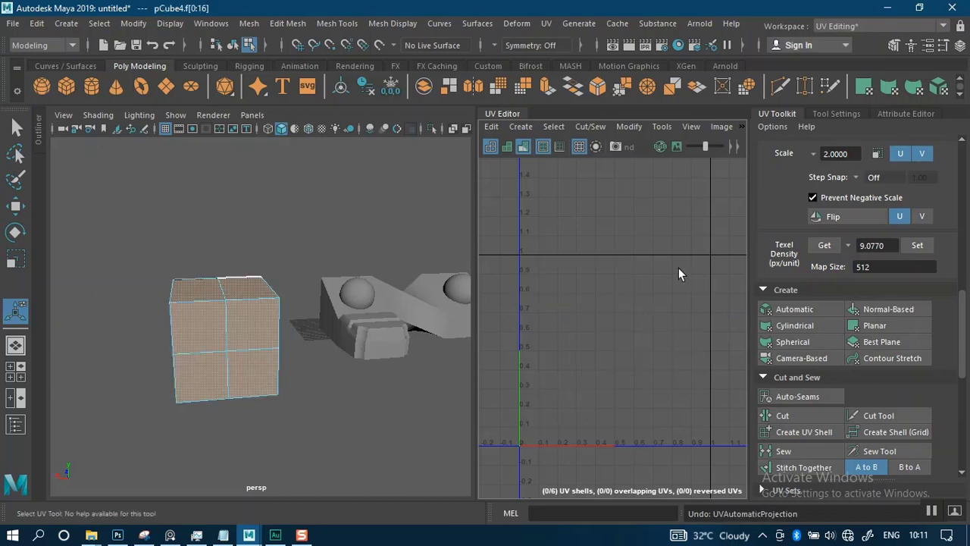
Step: Reselect all of the cube's faces in face selection mode and apply Normal-Based UV mapping
left_click(144, 333)
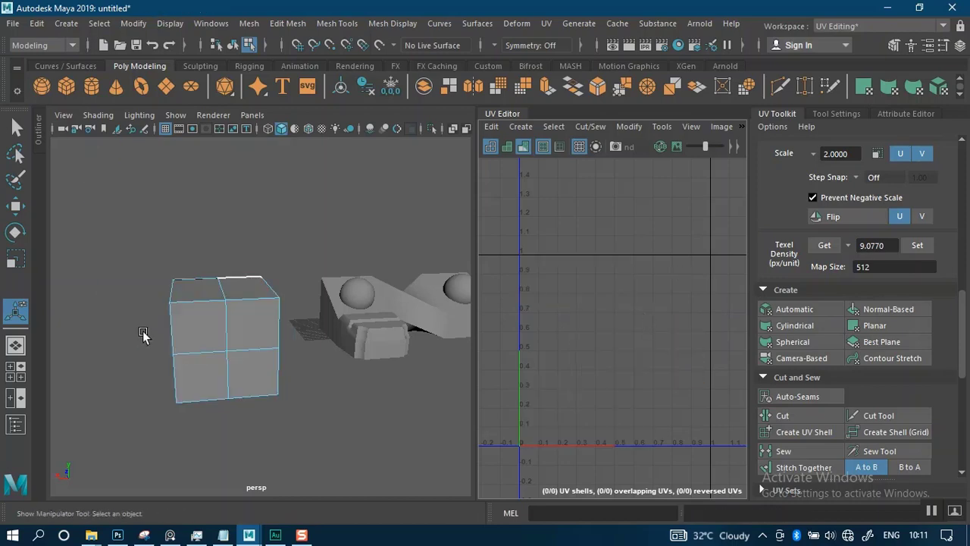
right_click(246, 328)
left_click(251, 190)
left_click_drag(125, 187, 292, 486)
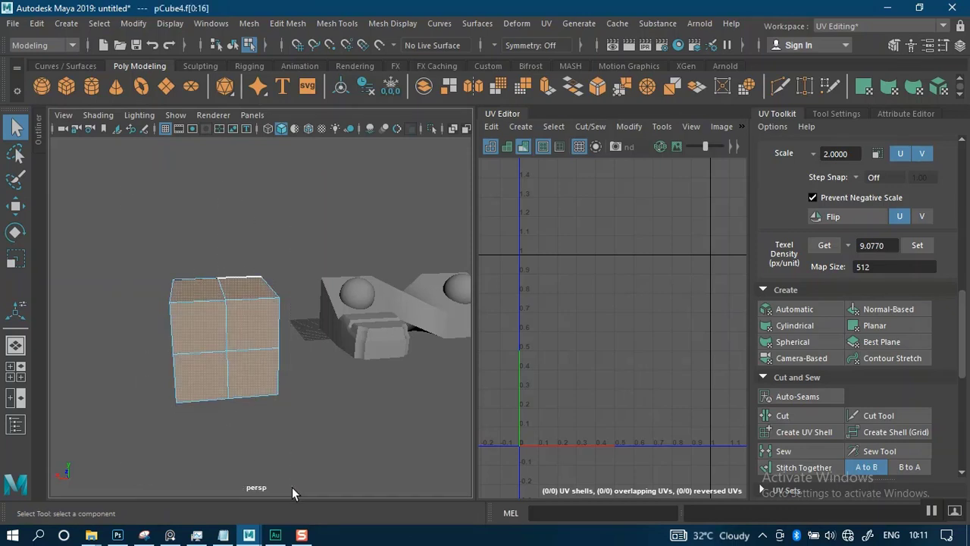
left_click(876, 309)
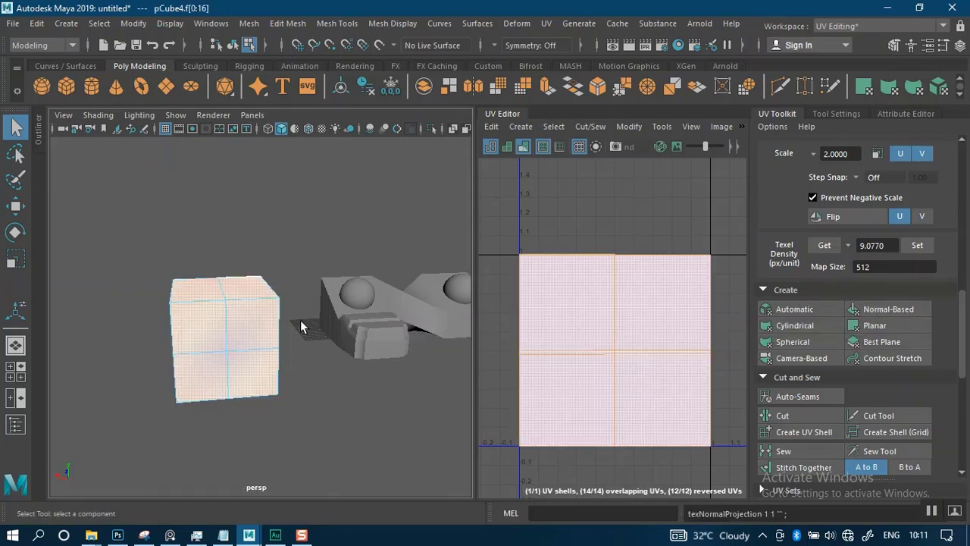
scroll(632, 341, "up", 1)
scroll(603, 254, "down", 3)
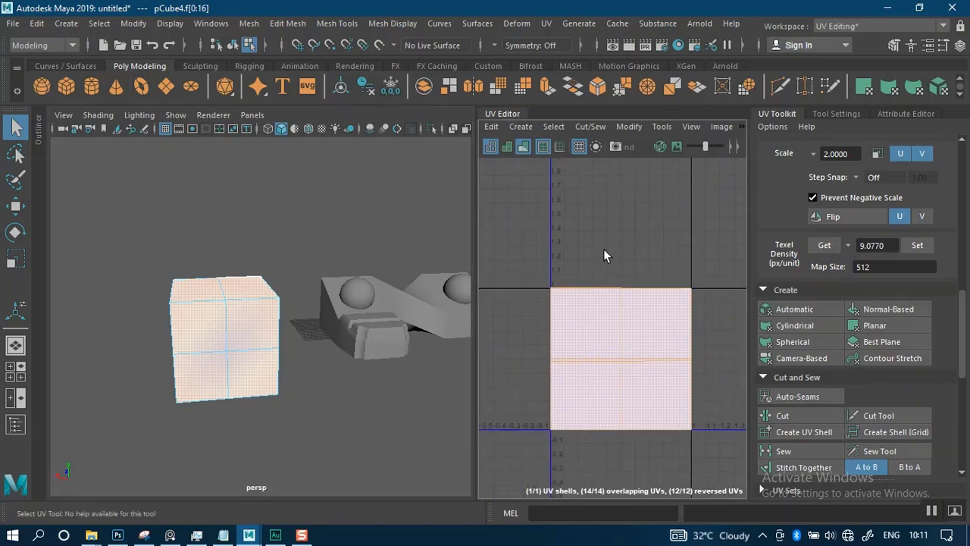
Step: Switch to UV shell selection, select and deselect the cube's shell, and turn off UV distortion shading
left_click(613, 307)
right_click_drag(613, 307, 548, 291)
left_click(593, 338)
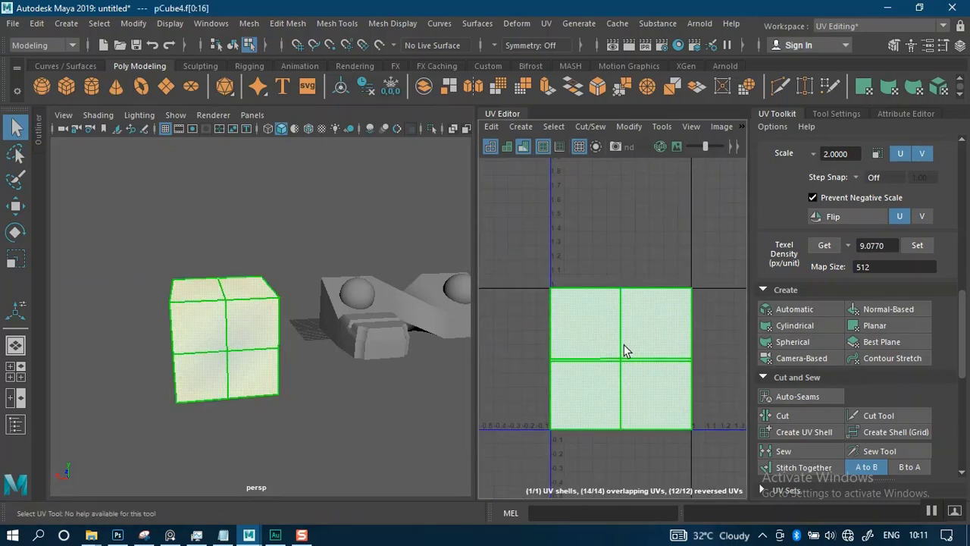
left_click(494, 278)
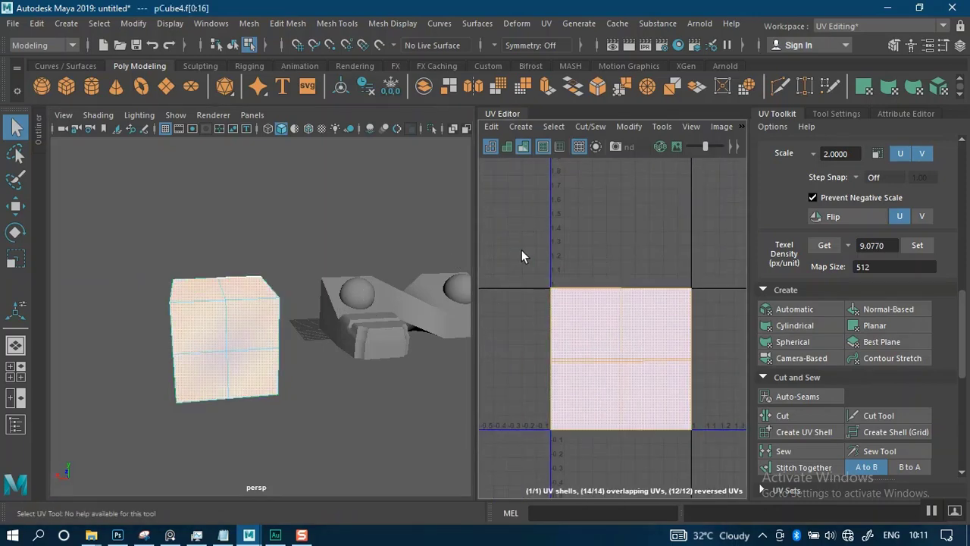
left_click(552, 262)
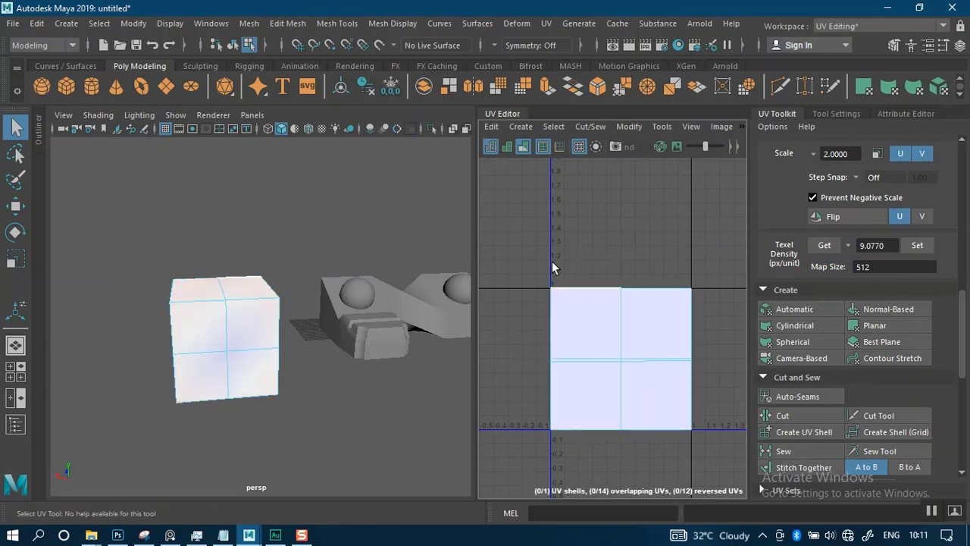
left_click(522, 147)
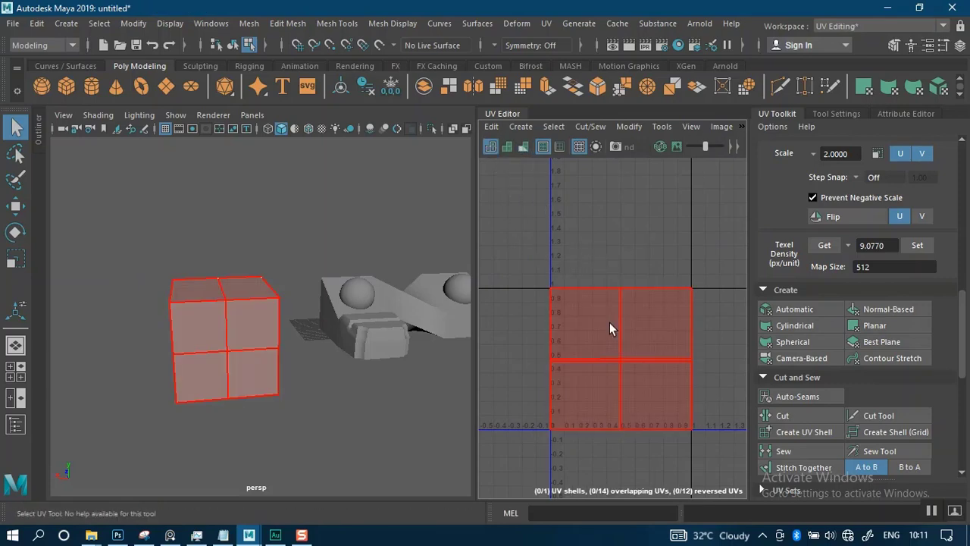
Step: Select the cube's UV shell, move it partly above the 0-1 tile, and move it back down onto the tile
left_click(628, 371)
key("w")
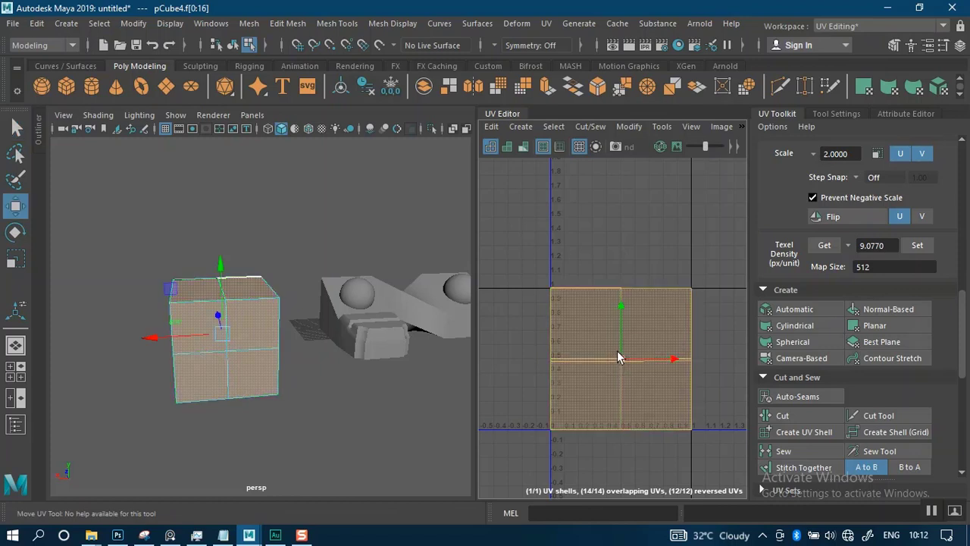
middle_click_drag(565, 348, 594, 258)
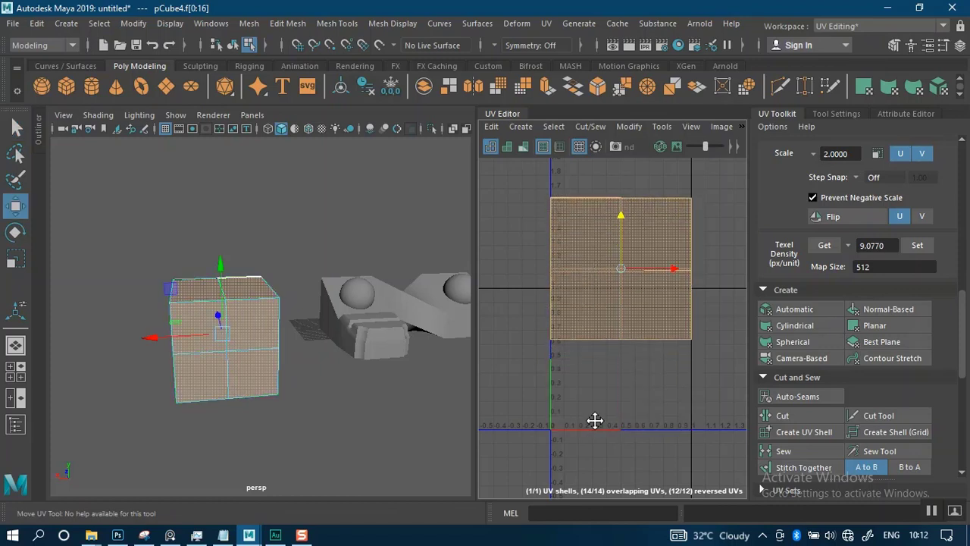
middle_click_drag(594, 420, 597, 457, "alt")
left_click(597, 438)
left_click(653, 370)
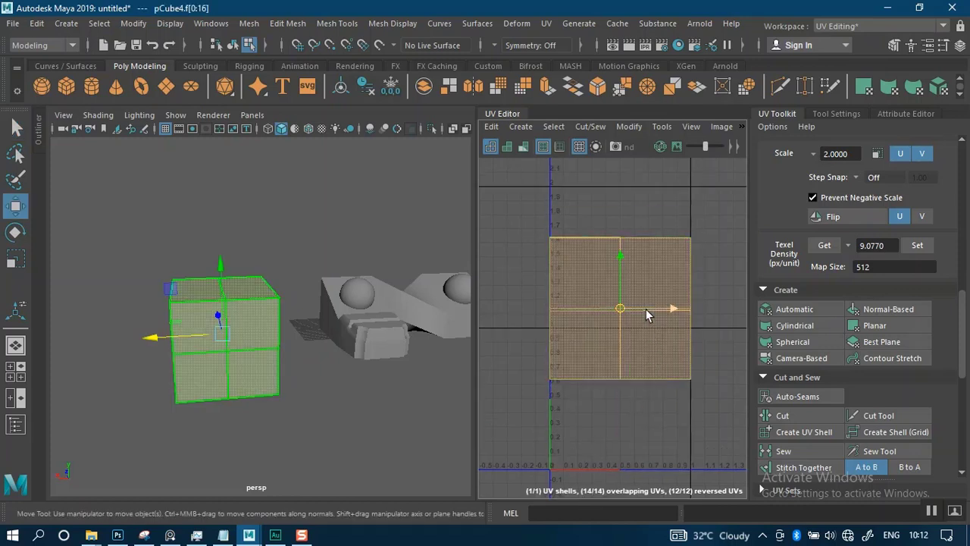
left_click_drag(622, 309, 619, 398)
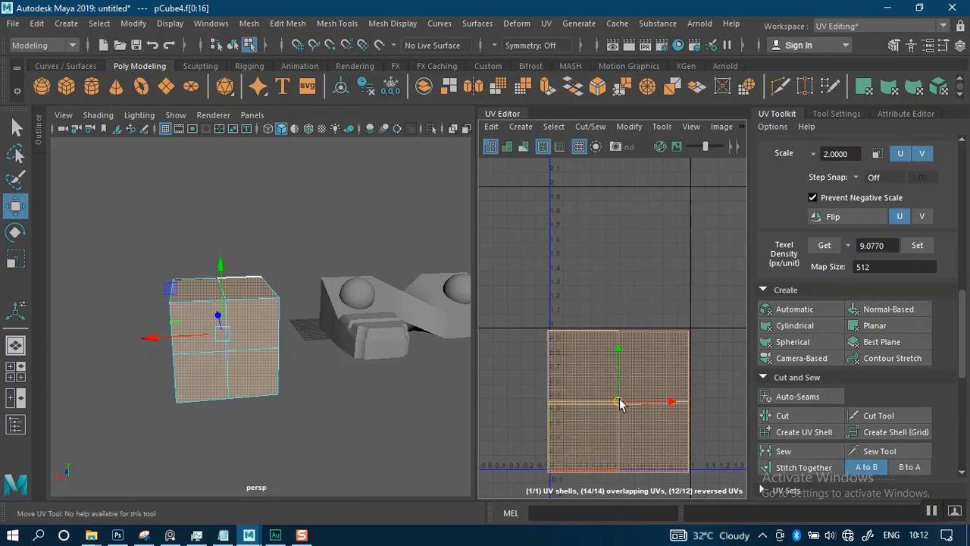
Step: Undo the UV shell moves and the selection changes made with them
key("ctrl+z")
key("ctrl+z")
key("ctrl+z")
key("ctrl+z")
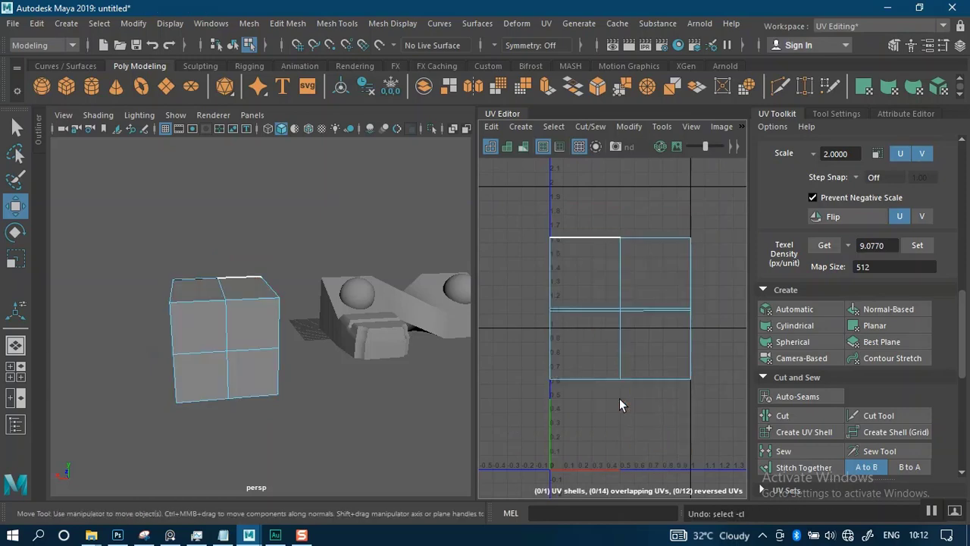
left_click(640, 243)
right_click_drag(635, 383, 591, 268, "alt")
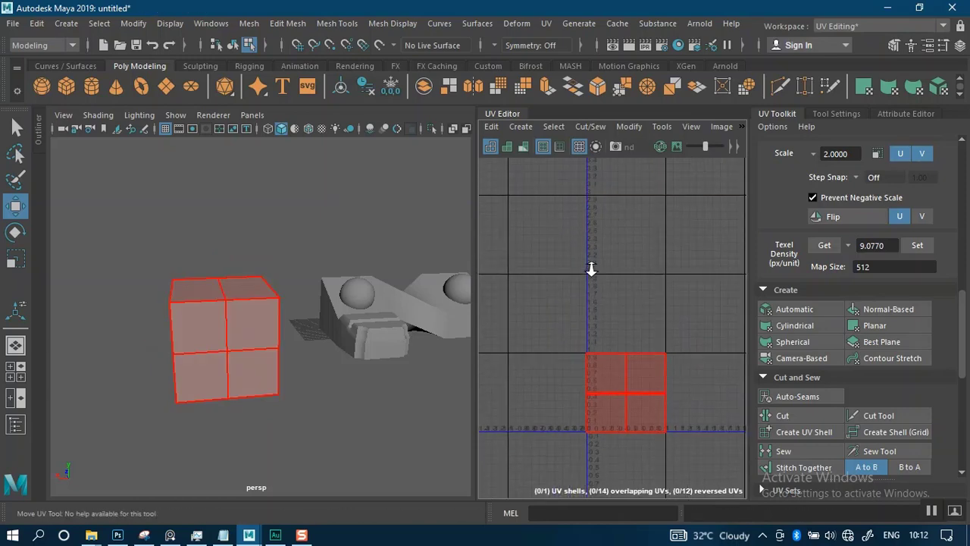
middle_click_drag(623, 347, 613, 294, "alt")
right_click_drag(613, 294, 621, 384, "alt")
middle_click_drag(622, 384, 603, 349, "alt")
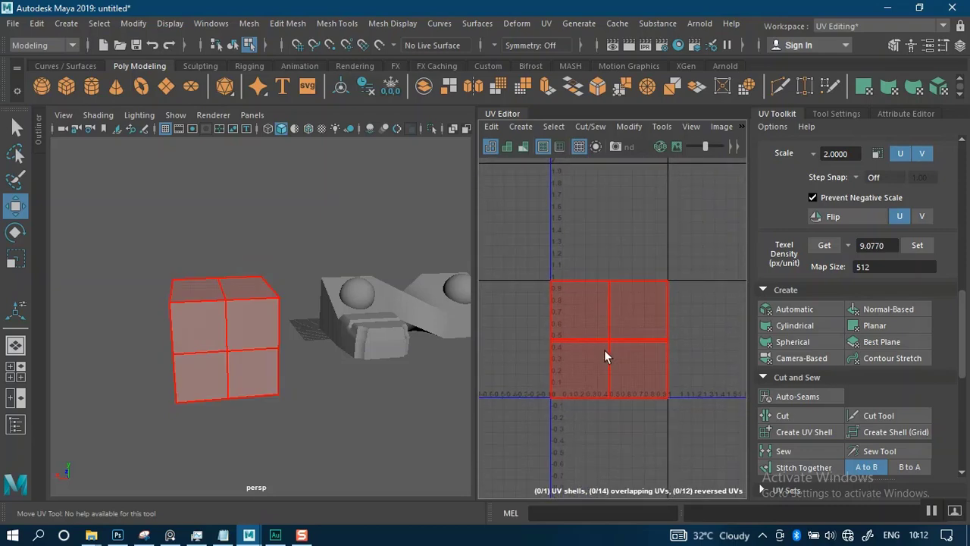
Step: Select the cube's whole shell, delete its faces from the perspective view, and undo the deletion
double_click(231, 326)
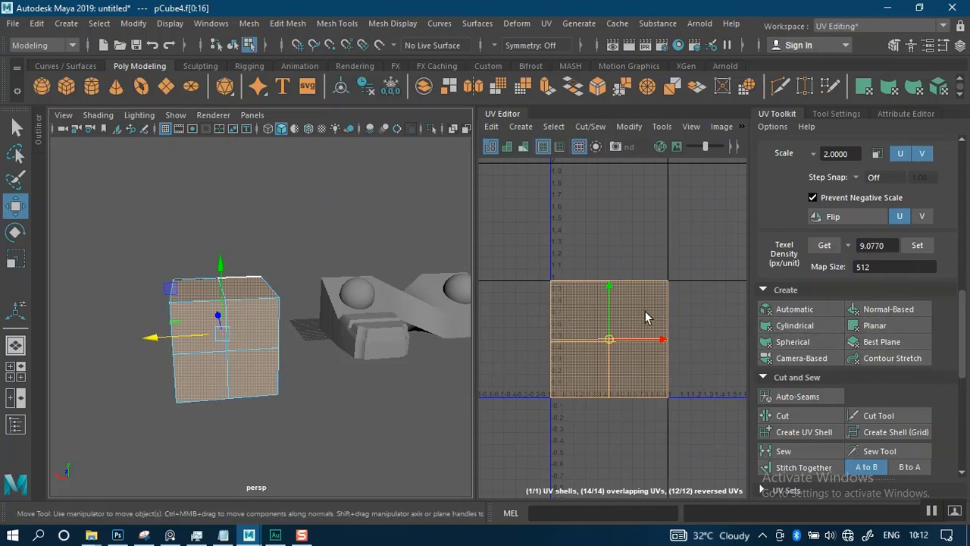
key("Delete")
key("ctrl+z")
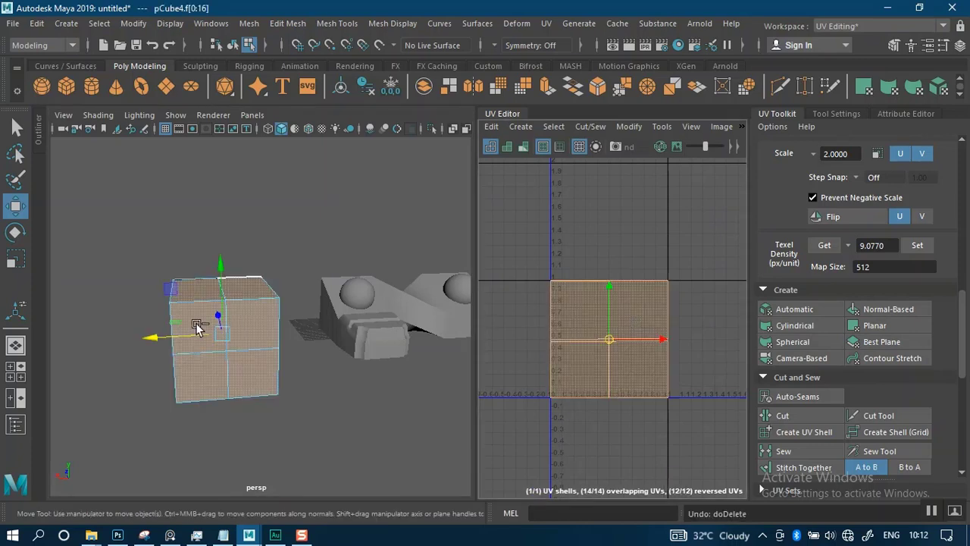
mouse_move(197, 141)
right_mouse_down()
mouse_move(225, 157)
mouse_move(196, 138)
right_mouse_up()
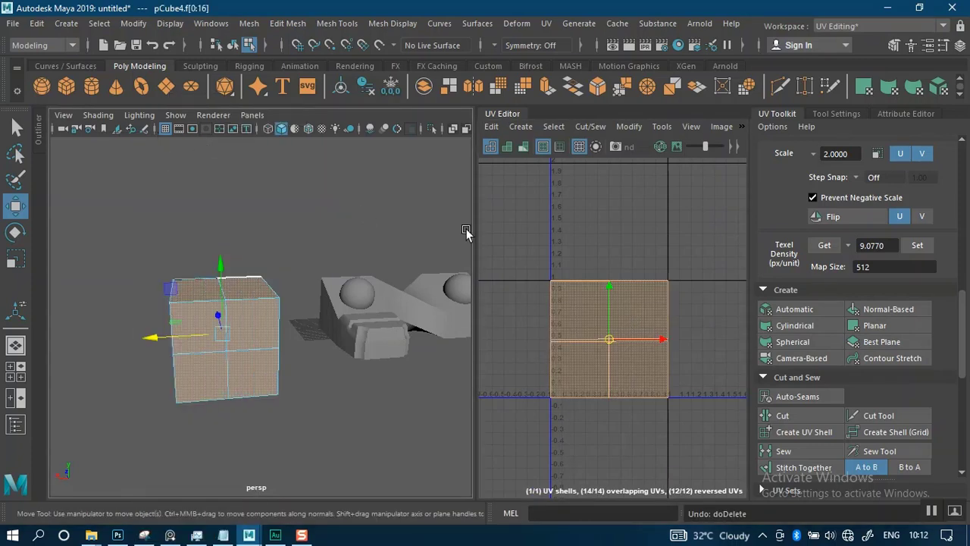
scroll(614, 309, "up", 2)
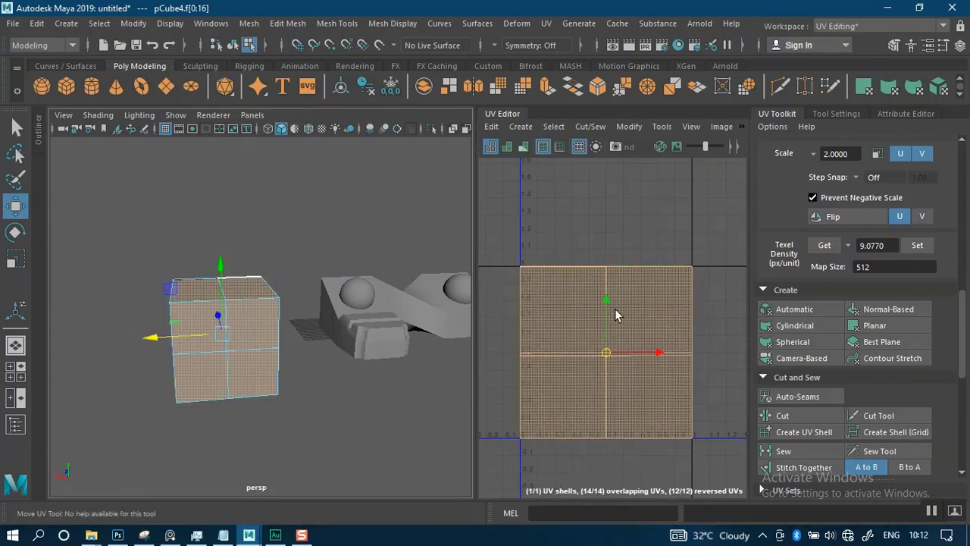
Step: Compare deleting the cube's UVs in the UV Editor with deleting its faces in the perspective view, undoing each deletion
key("Delete")
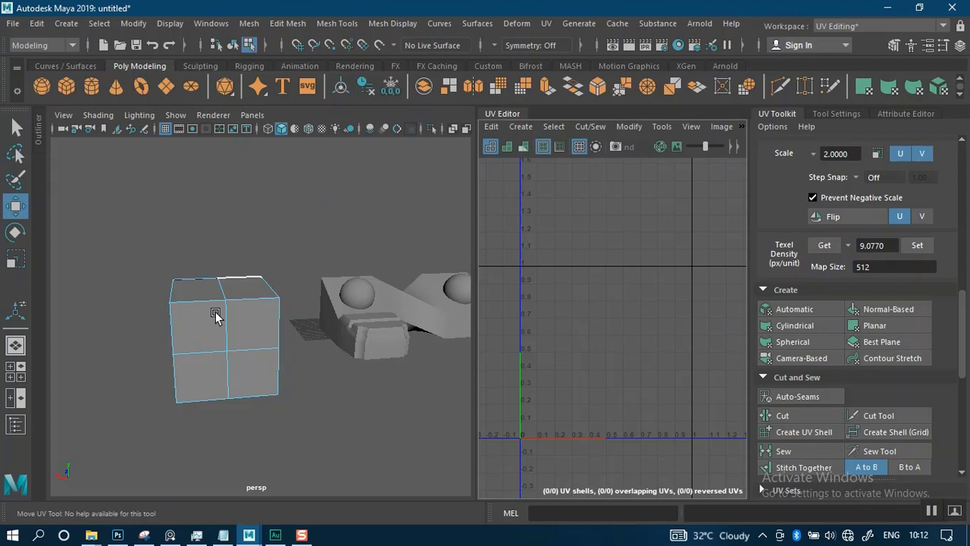
key("ctrl+z")
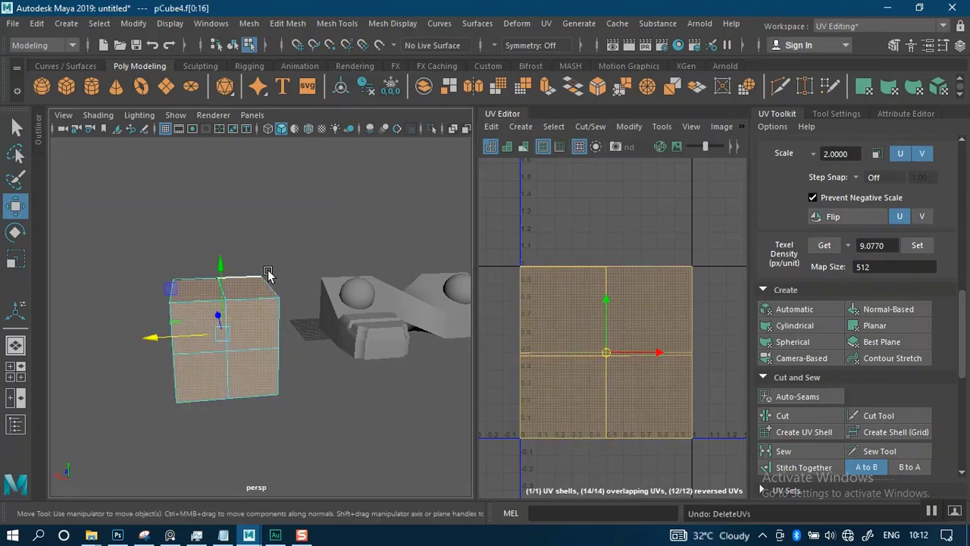
key("Delete")
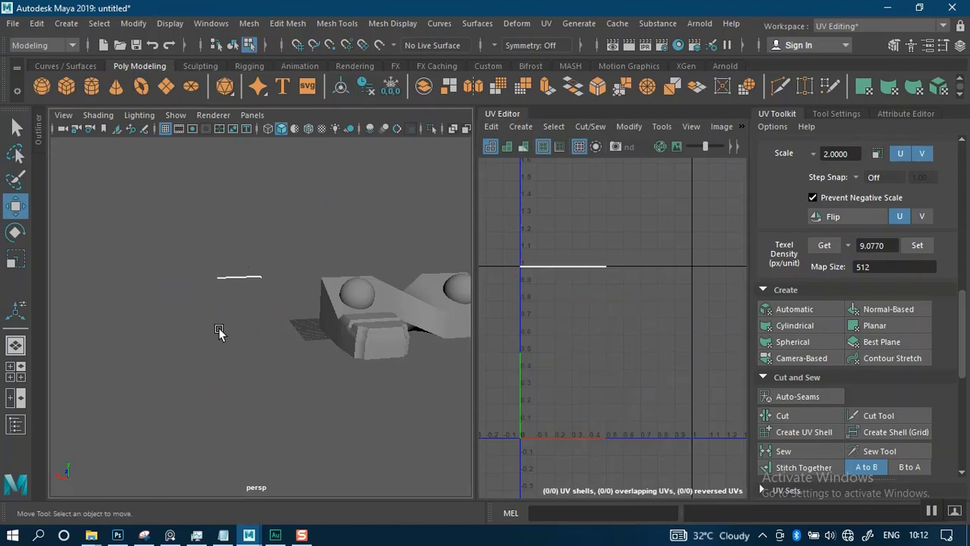
key("ctrl+z")
left_click(281, 237)
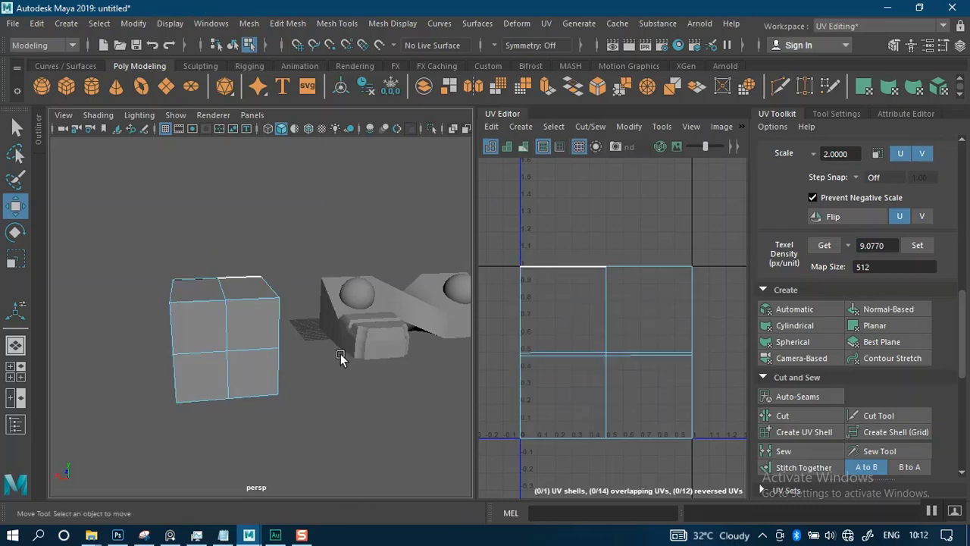
right_click_drag(331, 402, 312, 374, "alt")
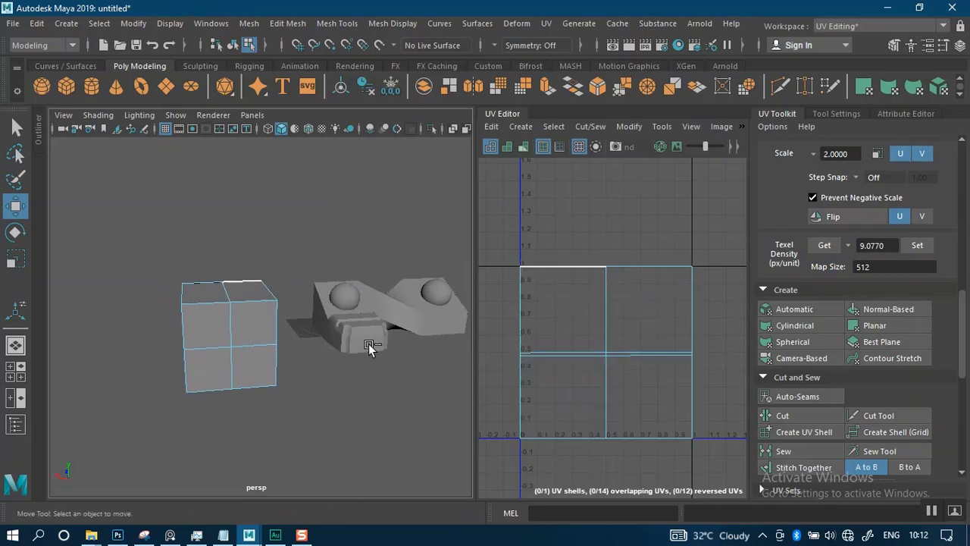
Step: Undo the recent selection changes, reselect the cube's UV shell, and delete its UVs in the UV Editor
key("ctrl+z")
key("ctrl+z")
key("ctrl+z")
key("ctrl+z")
key("ctrl+z")
key("ctrl+z")
key("ctrl+z")
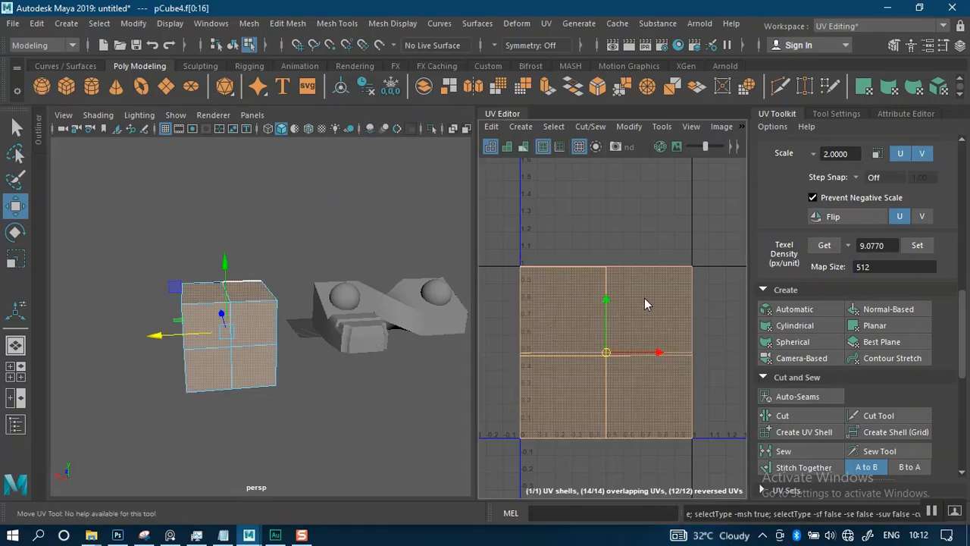
right_click_drag(644, 297, 576, 275)
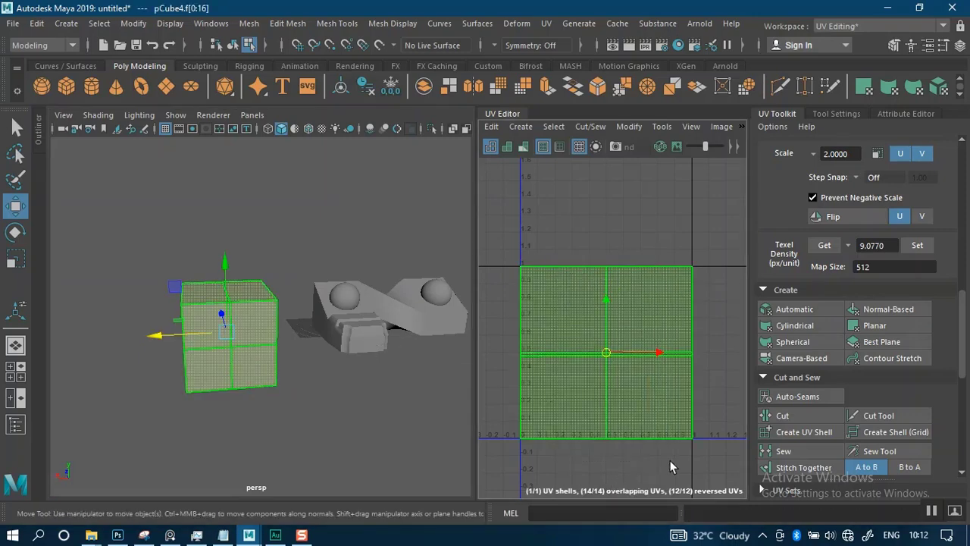
key("Delete")
Step: Select all of the cube's faces in face selection mode, apply Cylindrical UV mapping, and clear the selection
mouse_move(262, 185)
right_mouse_down()
mouse_move(258, 227)
mouse_move(261, 191)
right_mouse_up()
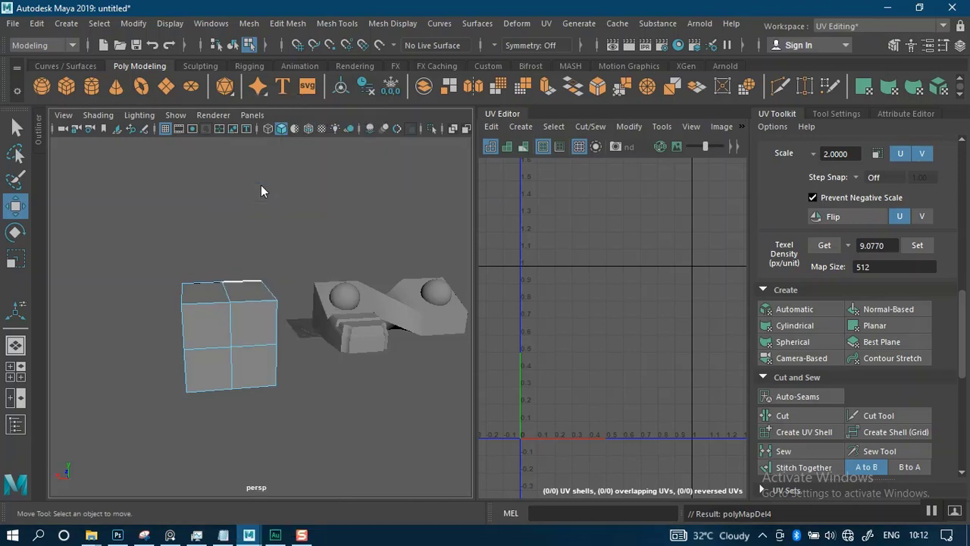
left_click_drag(162, 255, 315, 462)
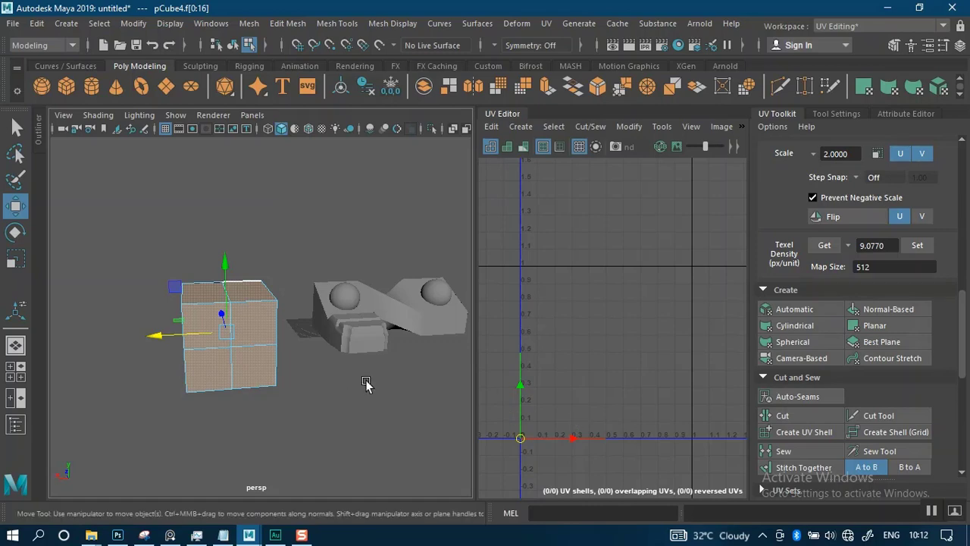
left_click(804, 326)
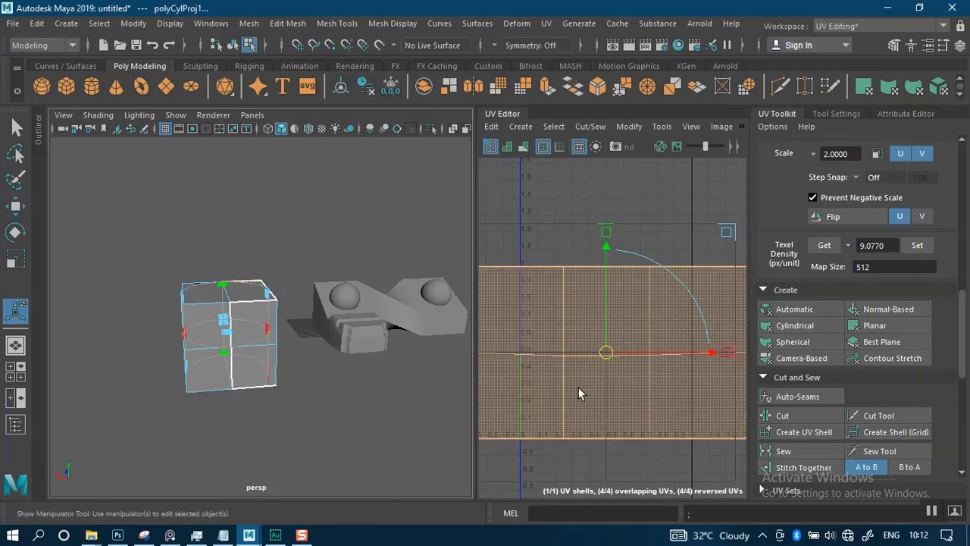
scroll(598, 357, "down", 3)
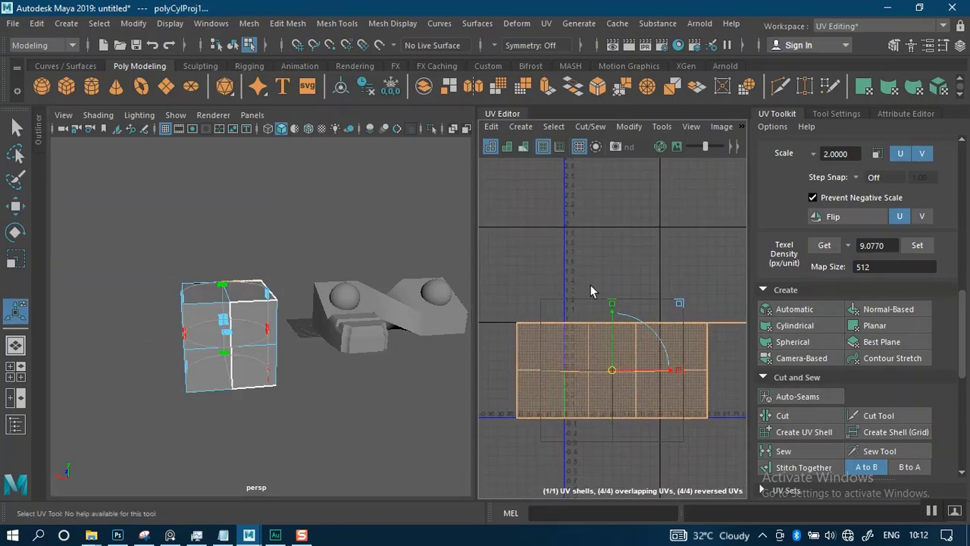
left_click(600, 247)
Step: Create a polygon cylinder at the origin and scale it up uniformly to about the cube's size
left_click_drag(342, 359, 394, 369, "alt")
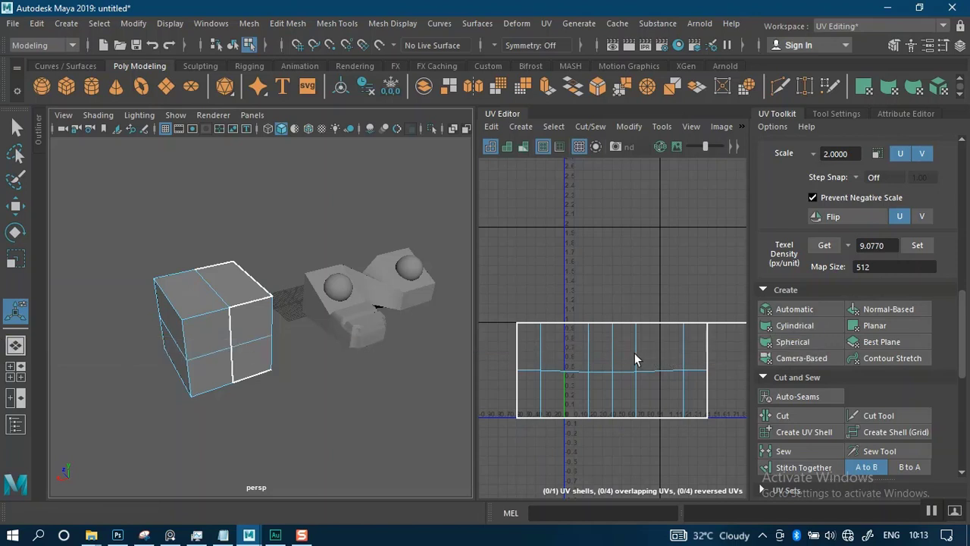
left_click_drag(336, 299, 258, 322, "alt")
middle_click_drag(258, 322, 280, 334, "alt")
right_click_drag(296, 333, 257, 139, "alt")
right_click_drag(343, 391, 387, 126)
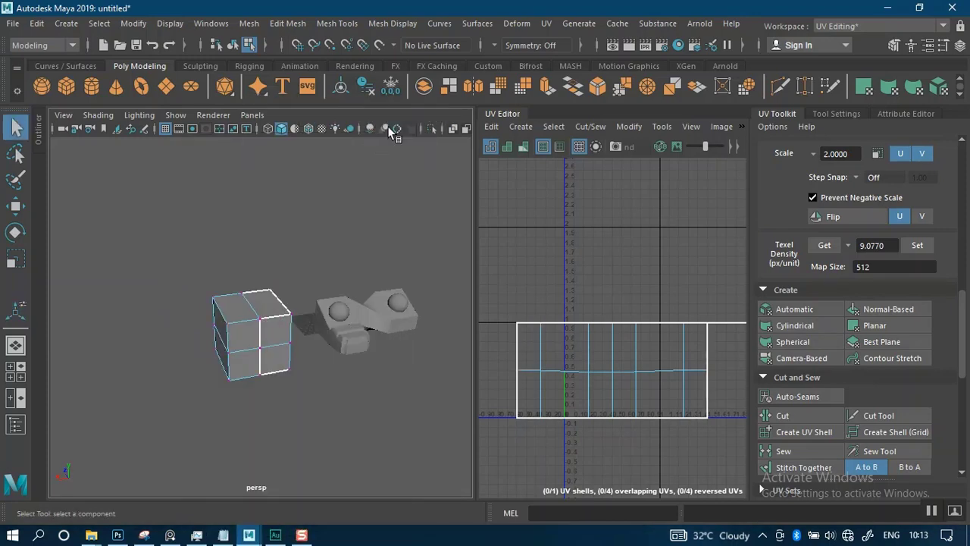
right_click_drag(346, 413, 270, 241, "shift")
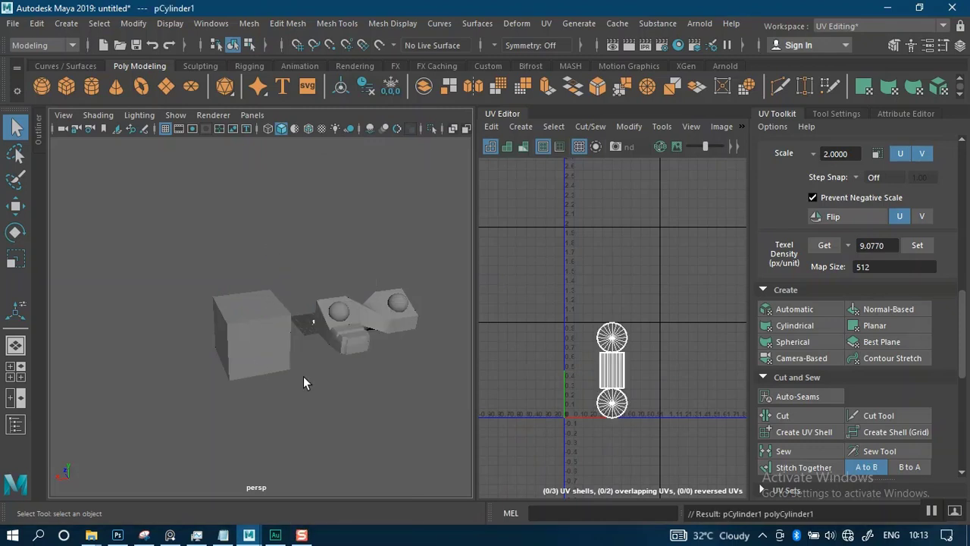
key("r")
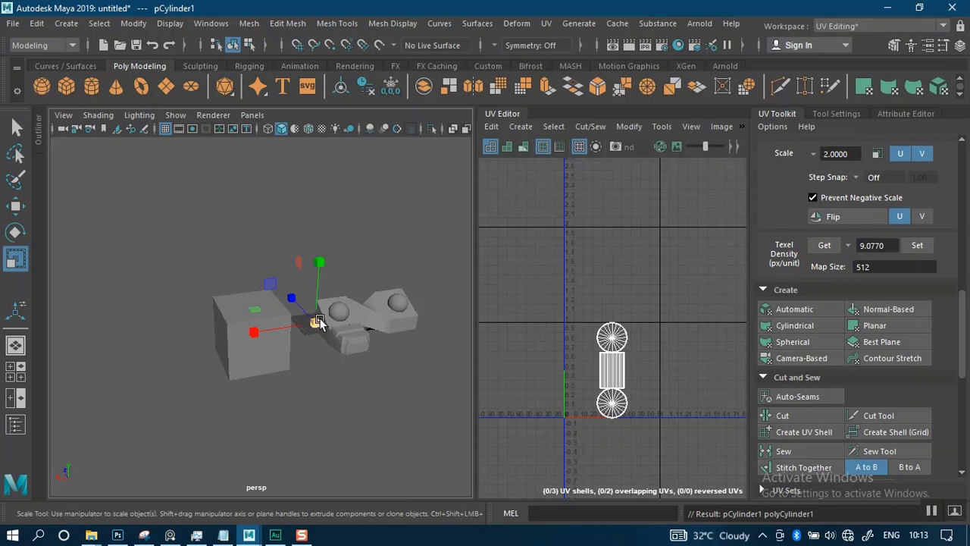
left_click_drag(316, 323, 381, 364)
key("q")
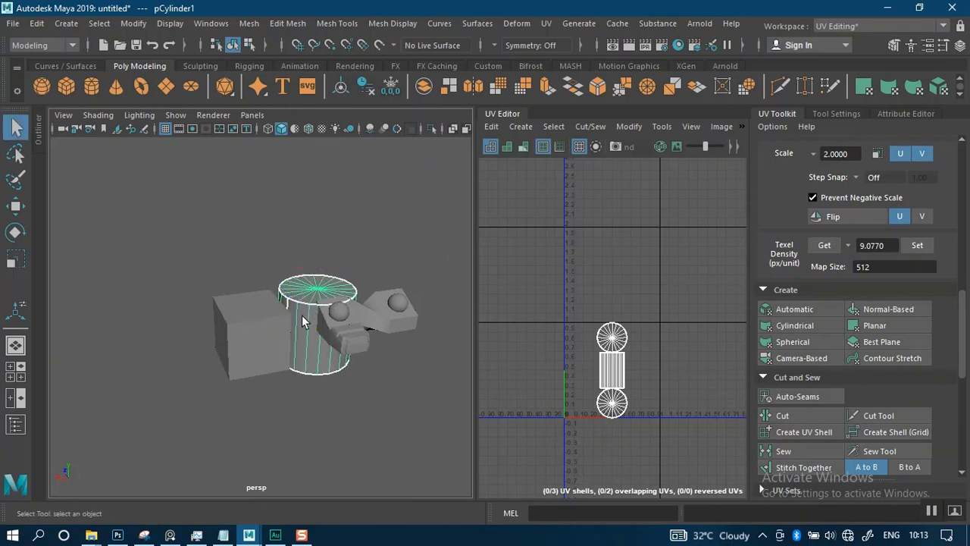
Step: Move the cylinder along the X axis to the free side of the cube and reselect it
key("w")
left_click_drag(252, 337, 63, 366)
left_click(344, 291)
left_click_drag(344, 291, 346, 295, "alt")
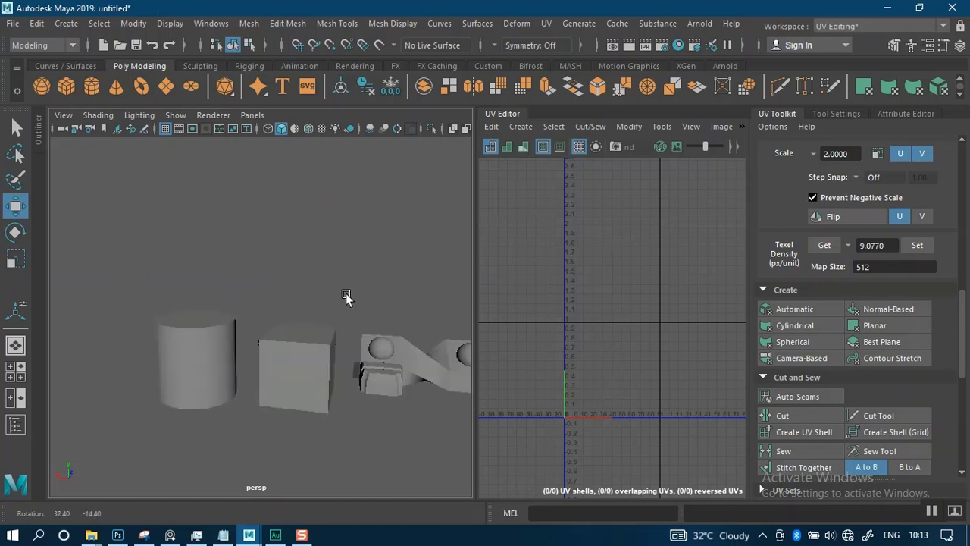
right_click_drag(346, 292, 347, 336, "alt")
left_click_drag(348, 335, 327, 330, "alt")
left_click(200, 322)
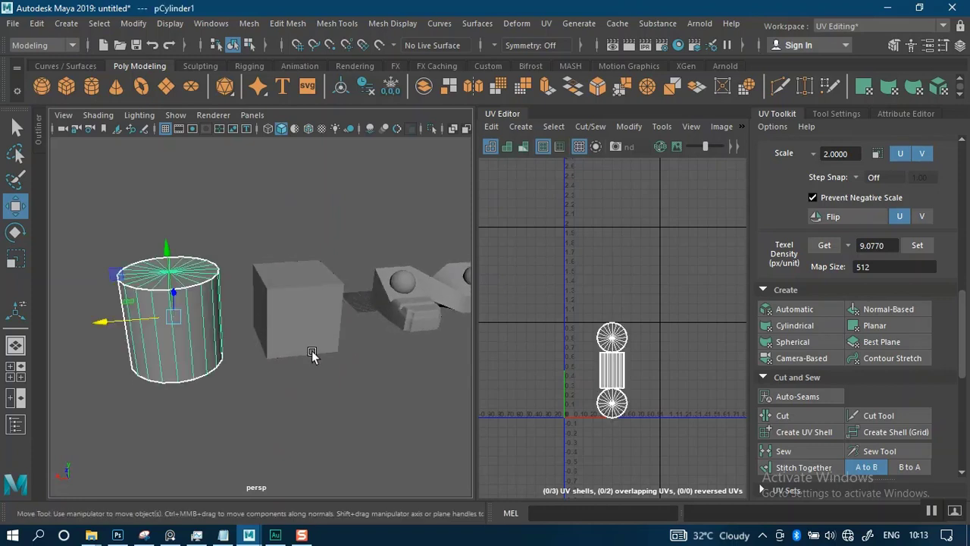
Step: Select all of the cylinder's UV shells in the UV Editor and delete their UVs
right_click_drag(655, 332, 606, 300)
left_click_drag(573, 307, 648, 418)
key("Delete")
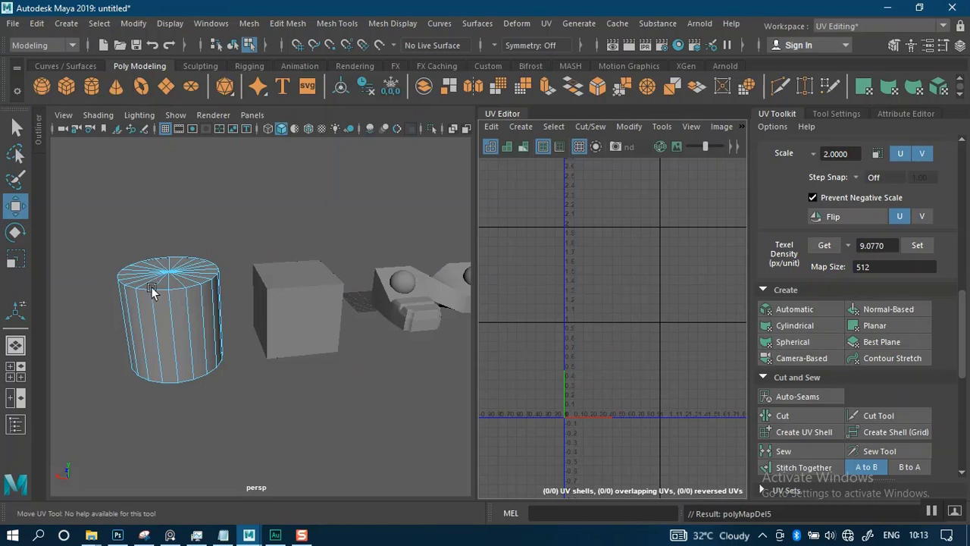
Step: Select all of the cylinder's faces in face selection mode and apply Spherical UV mapping
right_click(156, 289)
left_click(158, 177)
left_click_drag(95, 203, 234, 434)
left_click_drag(76, 202, 250, 420)
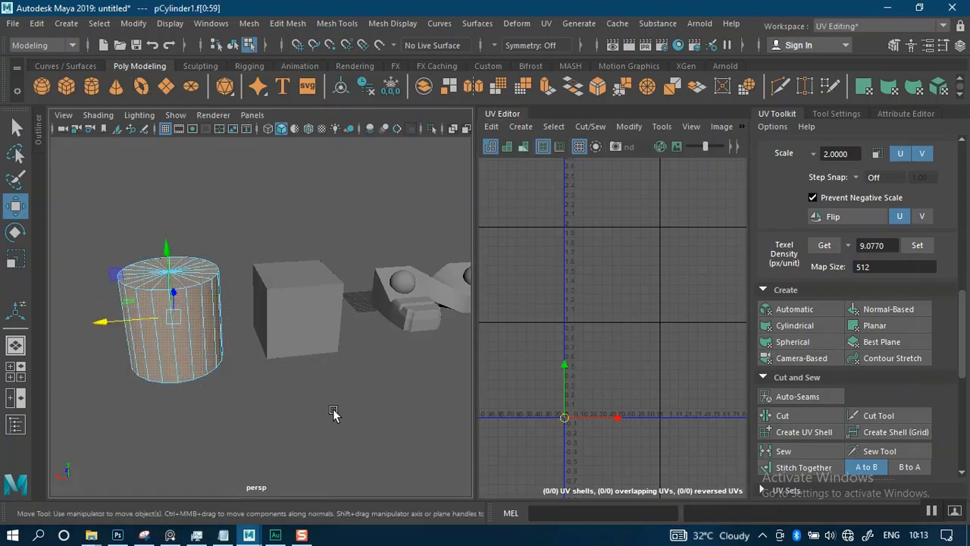
left_click(808, 340)
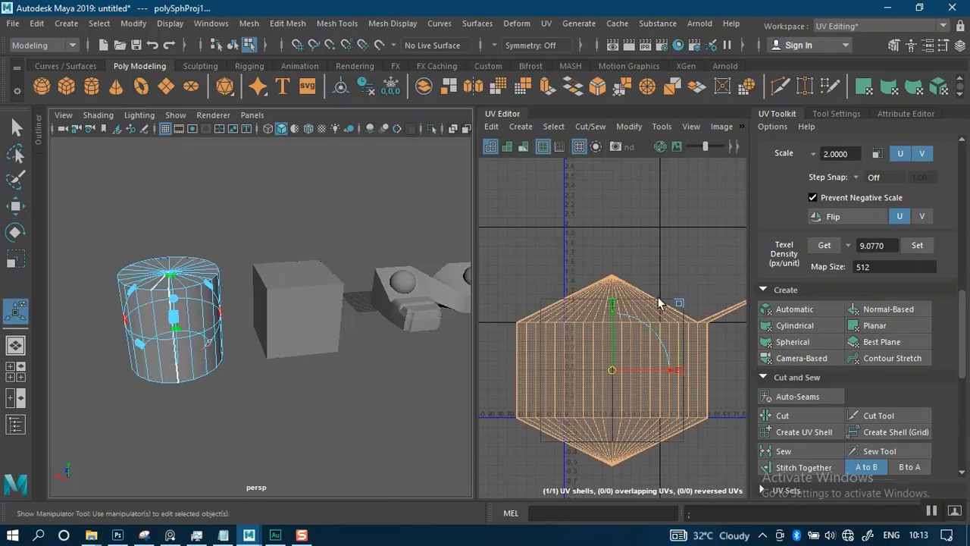
right_click_drag(666, 271, 595, 219, "alt")
middle_click_drag(652, 250, 587, 241, "alt")
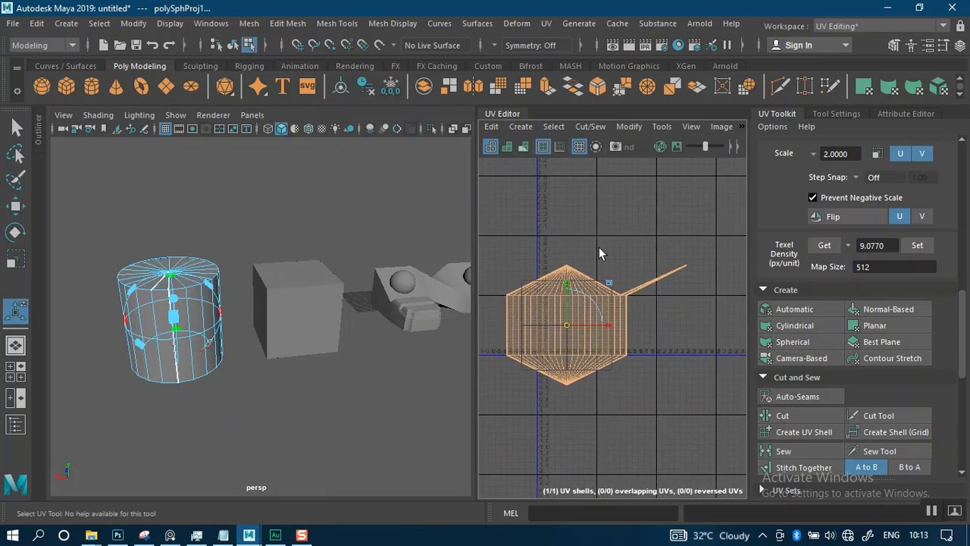
right_click_drag(598, 248, 650, 334, "alt")
middle_click_drag(659, 357, 685, 336, "alt")
right_click_drag(685, 335, 694, 407, "alt")
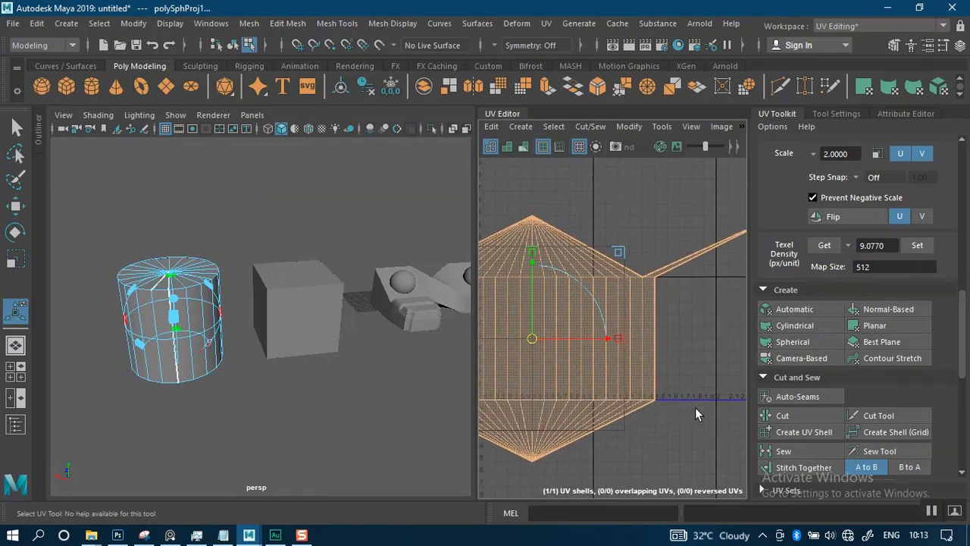
middle_click_drag(665, 363, 689, 369, "alt")
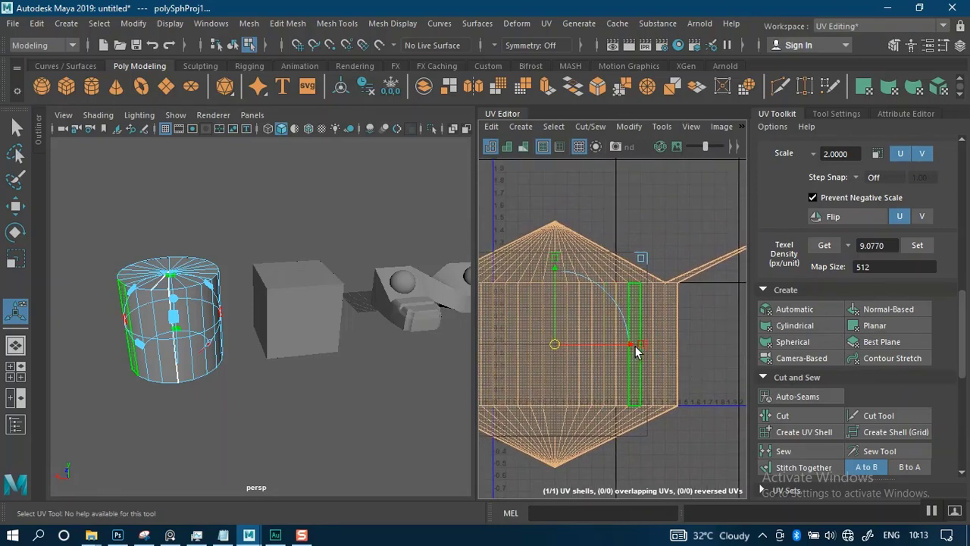
Step: Narrow the cylinder's spherical UV projection horizontally until its body spans about the 0 to 1 range in U
left_click_drag(640, 347, 596, 345)
middle_click_drag(675, 278, 695, 284, "alt")
right_click_drag(694, 285, 674, 358, "alt")
middle_click_drag(667, 318, 681, 289, "alt")
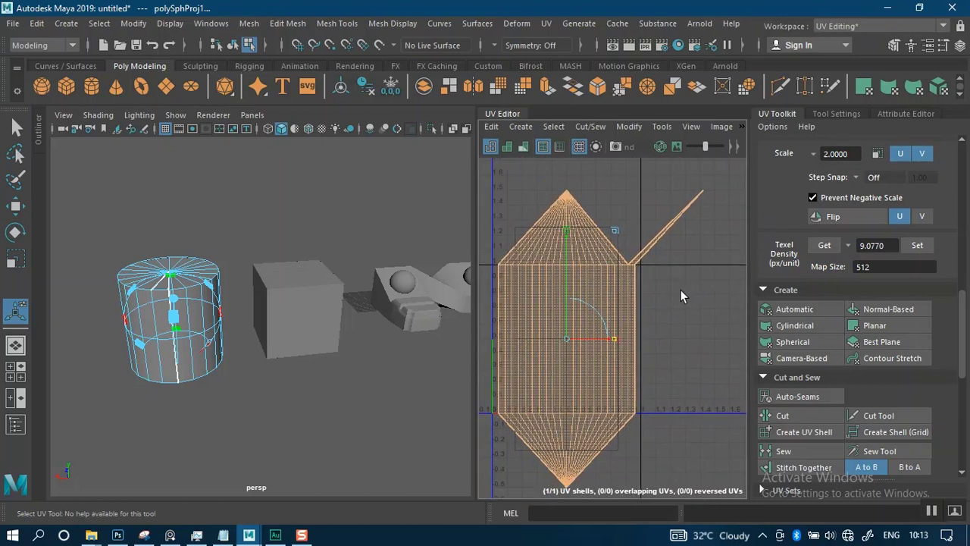
right_click_drag(680, 290, 642, 307, "alt")
middle_click_drag(652, 317, 656, 297, "alt")
right_click_drag(655, 296, 668, 336, "alt")
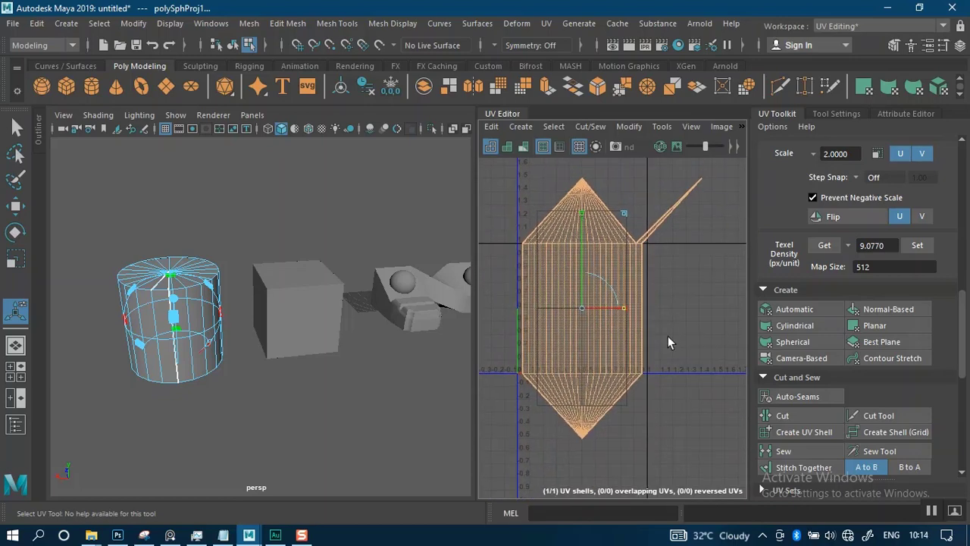
Step: Undo the projection scaling and the cylinder's Spherical mapping, return to object mode and clear the selection
key("ctrl+z")
key("ctrl+z")
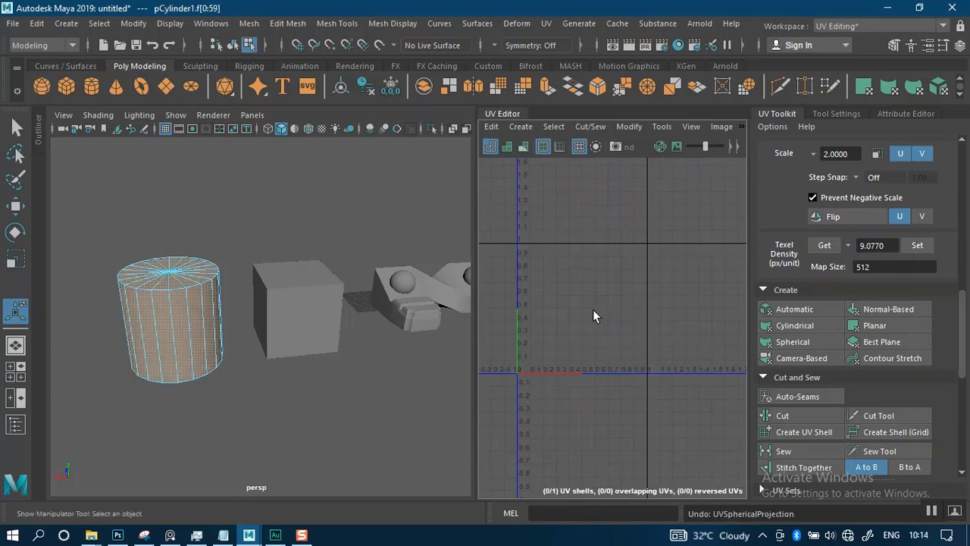
right_click_drag(218, 293, 248, 120)
left_click(415, 252)
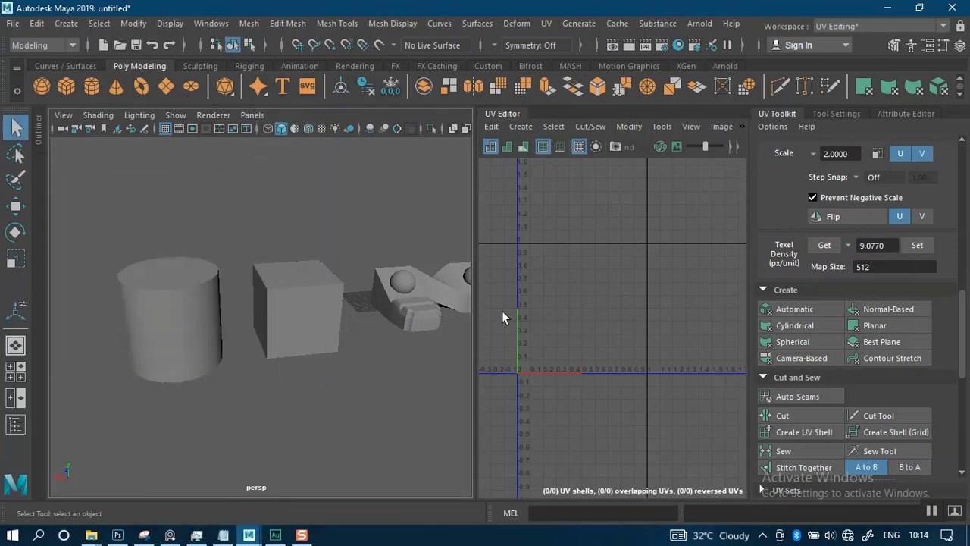
Step: Select all of the cube's faces in face selection mode and delete their UVs in the UV Editor
right_click_drag(303, 274, 331, 256, "alt")
middle_click_drag(331, 257, 321, 288, "alt")
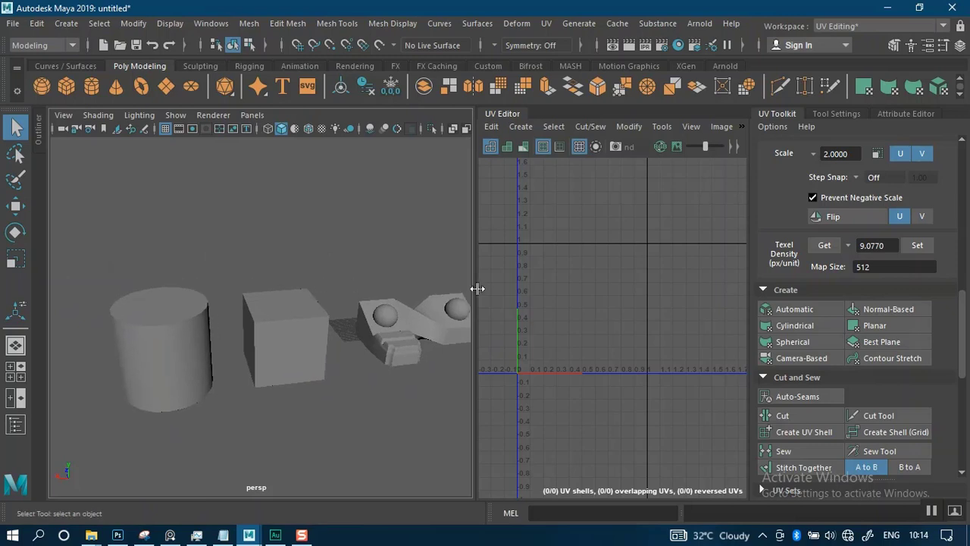
left_click_drag(321, 319, 296, 337, "alt")
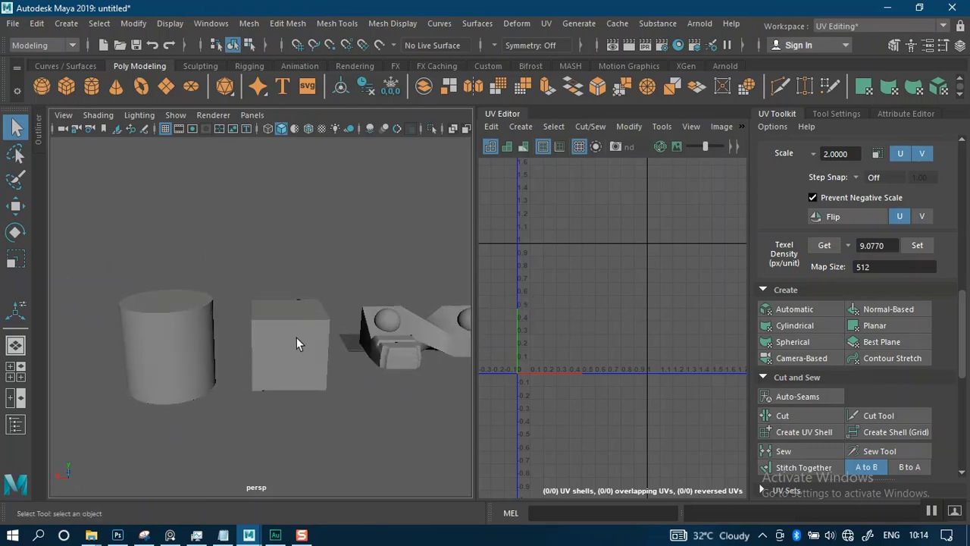
right_click_drag(297, 345, 283, 182)
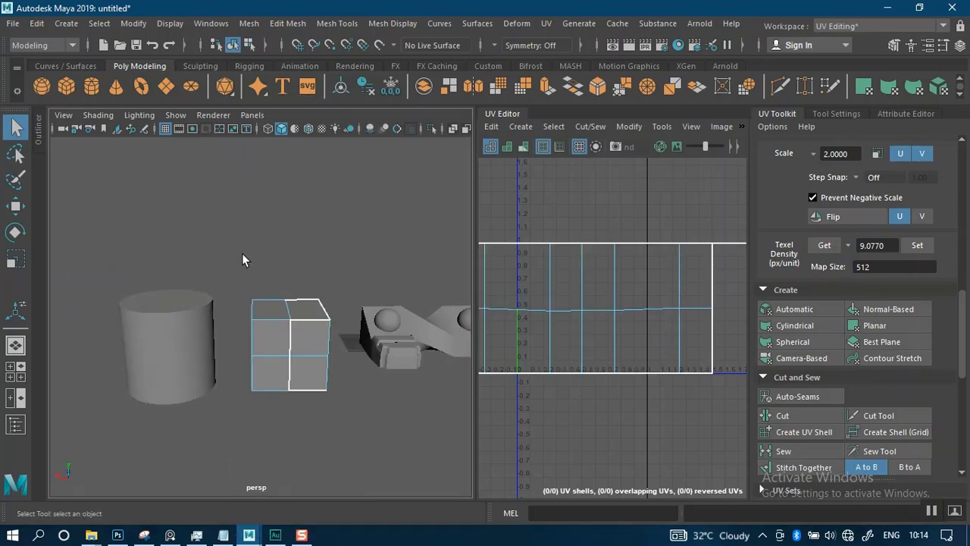
left_click_drag(241, 253, 335, 438)
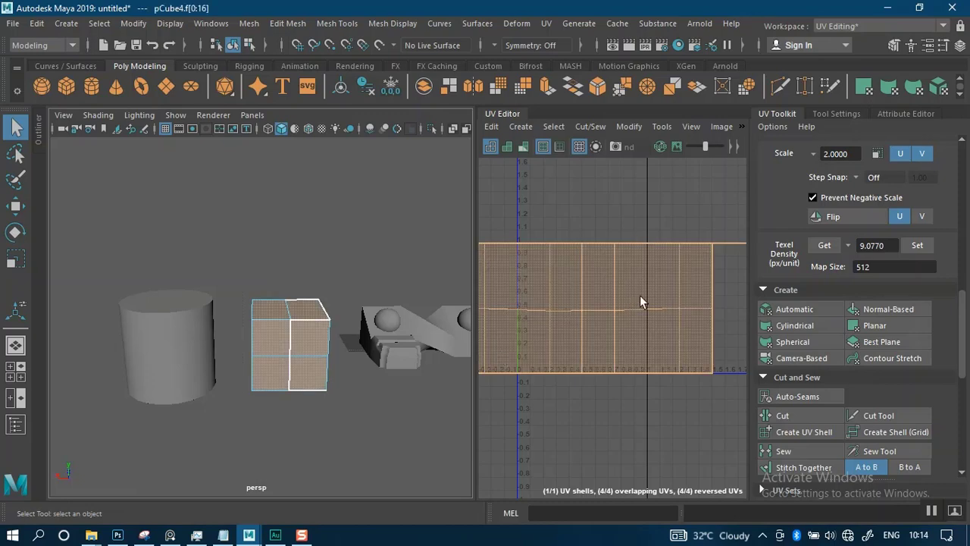
key("Delete")
key("ctrl+z")
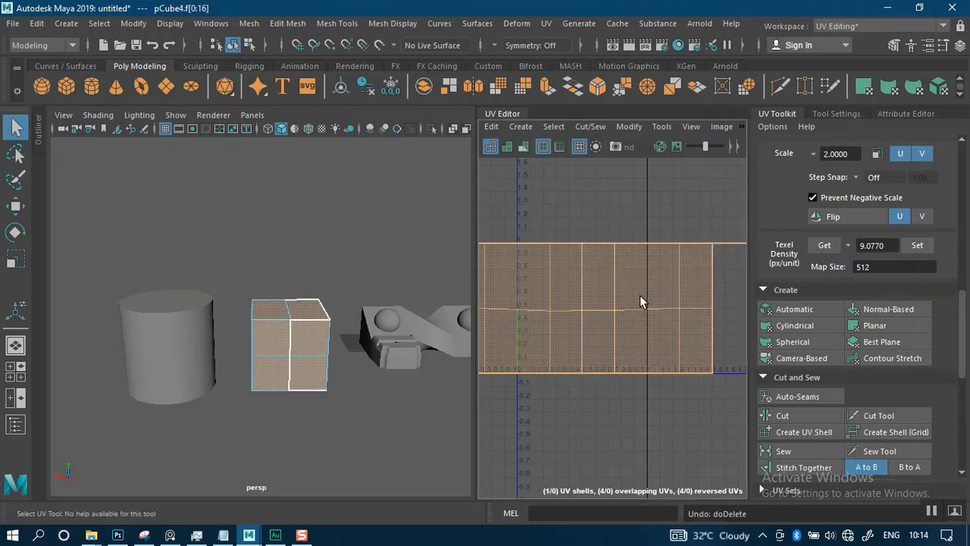
right_click_drag(640, 295, 574, 349, "alt")
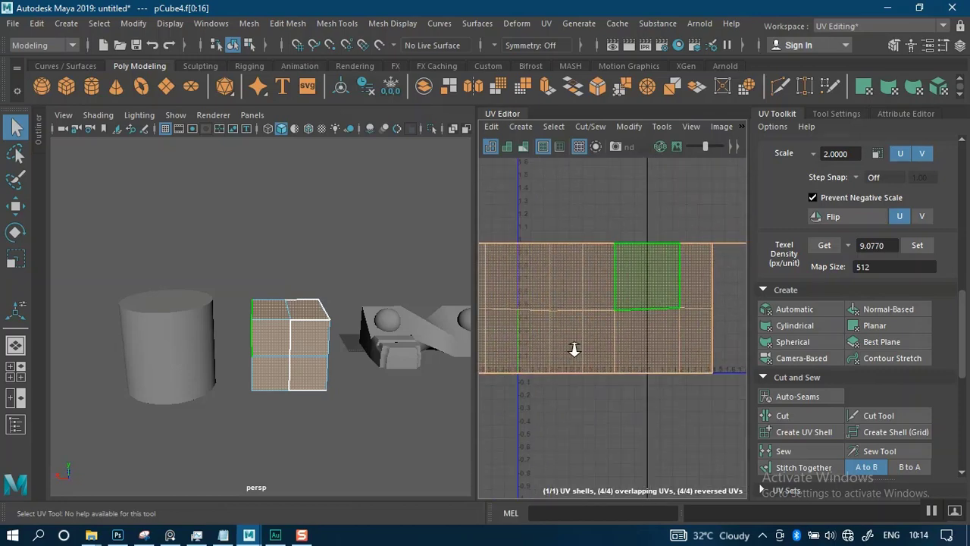
key("Delete")
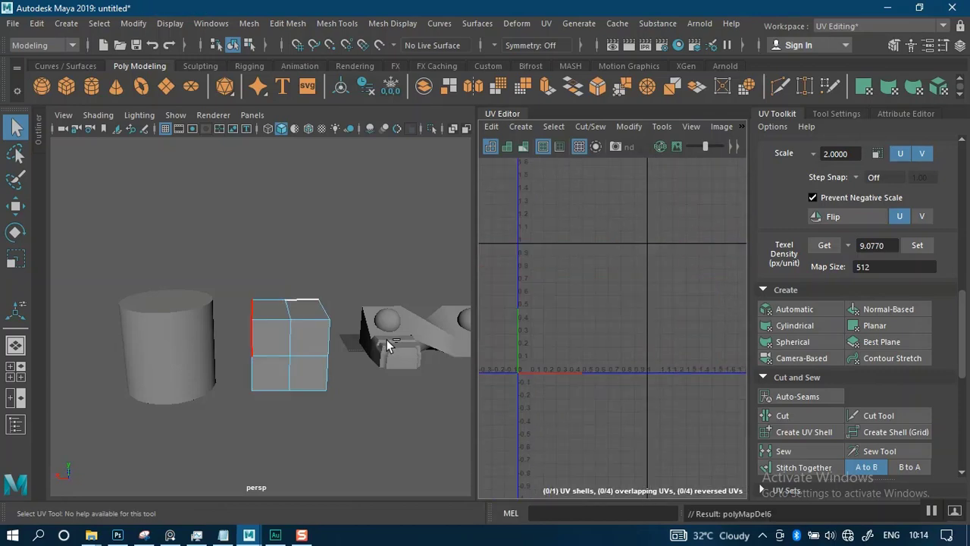
middle_click_drag(620, 369, 649, 381, "alt")
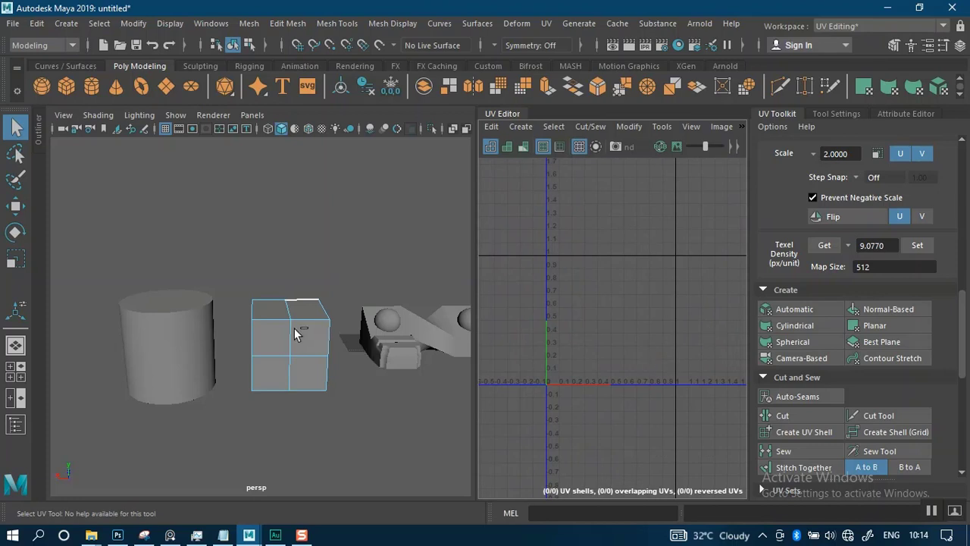
Step: Select all of the cube's faces, apply Planar UV mapping, and clear the selection
right_click_drag(293, 328, 294, 182)
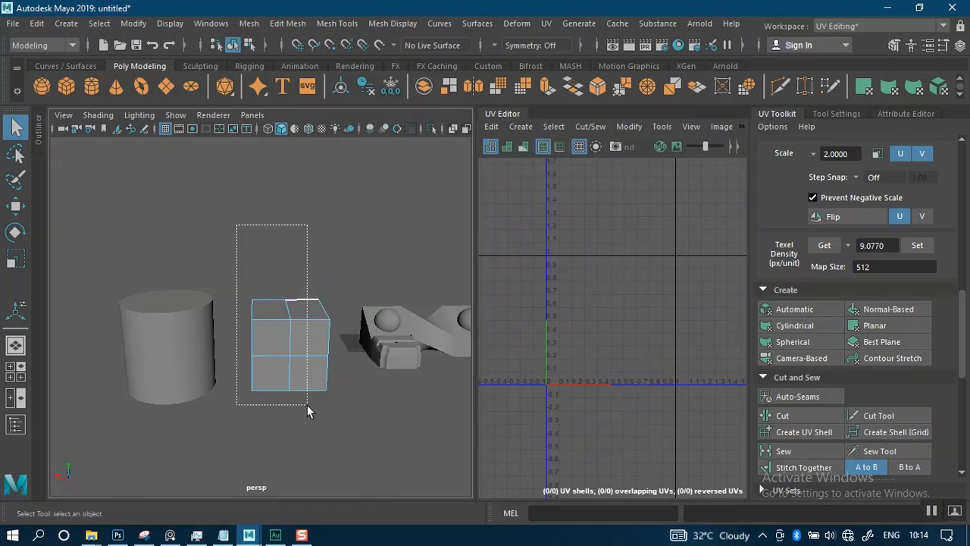
left_click_drag(306, 405, 307, 405)
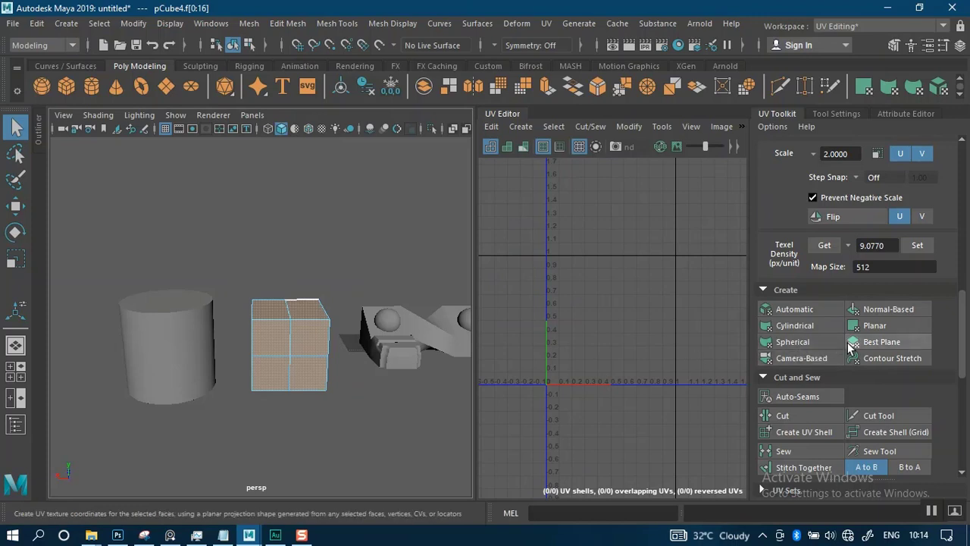
left_click(871, 326)
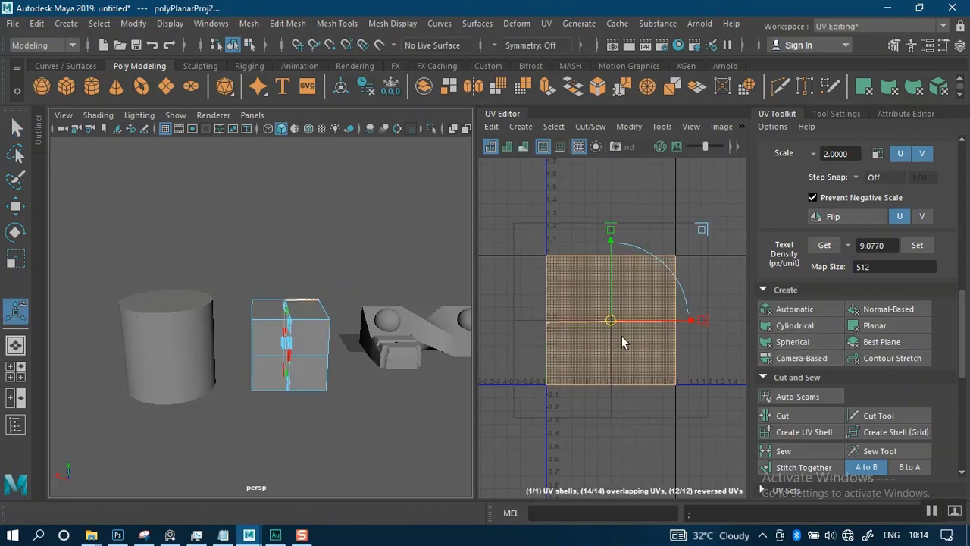
mouse_move(648, 353)
right_mouse_down("alt")
mouse_move(652, 362)
mouse_move(639, 365)
right_mouse_up("alt")
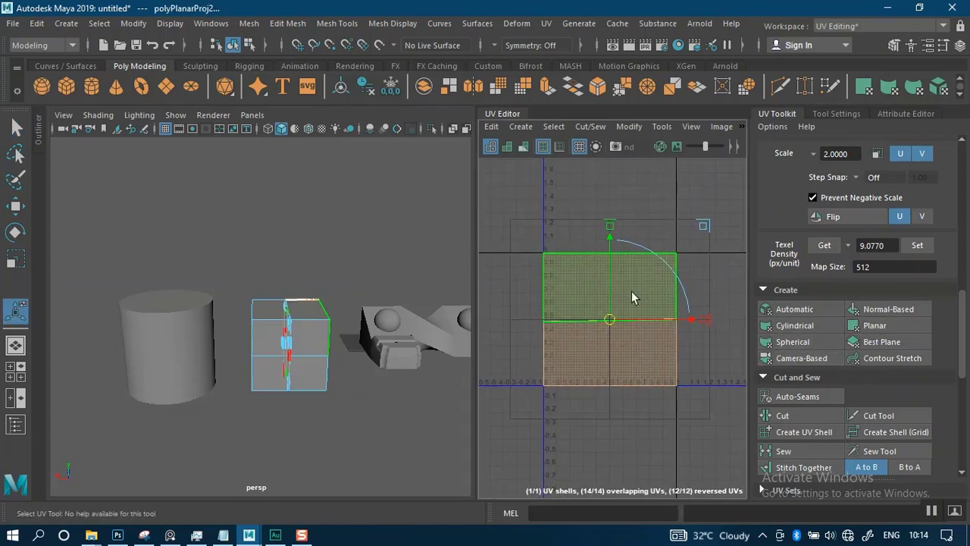
left_click(606, 190)
right_click_drag(342, 353, 361, 387, "alt")
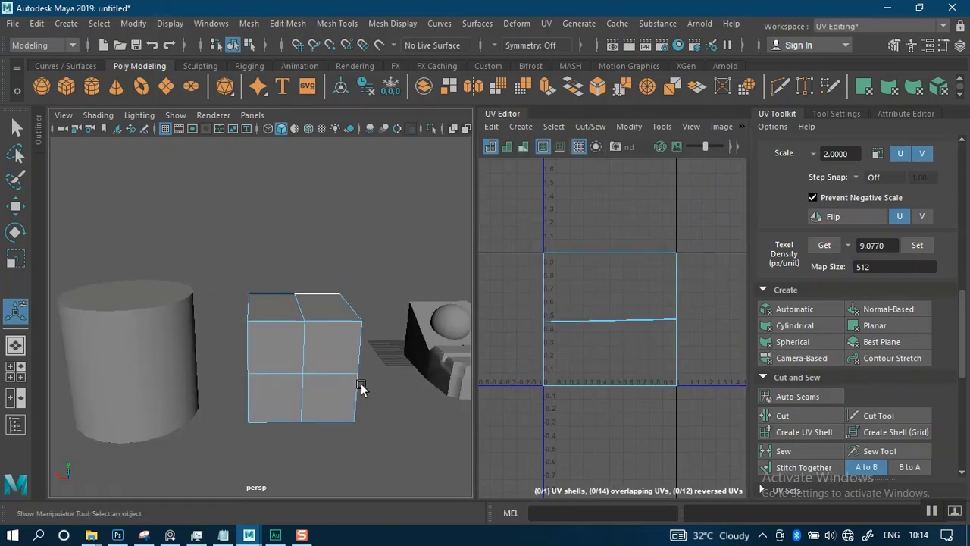
right_click_drag(641, 295, 617, 245, "alt")
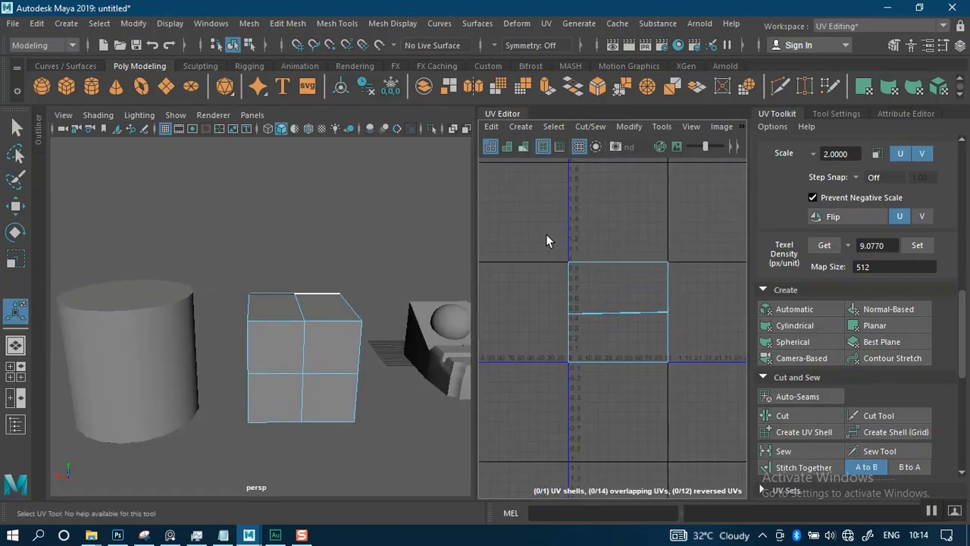
Step: Unfold the cube's entire planar UV layout, switch the UV Editor to UV shell selection, and clear the selection
left_click_drag(546, 237, 670, 413)
scroll(801, 413, "down", 3)
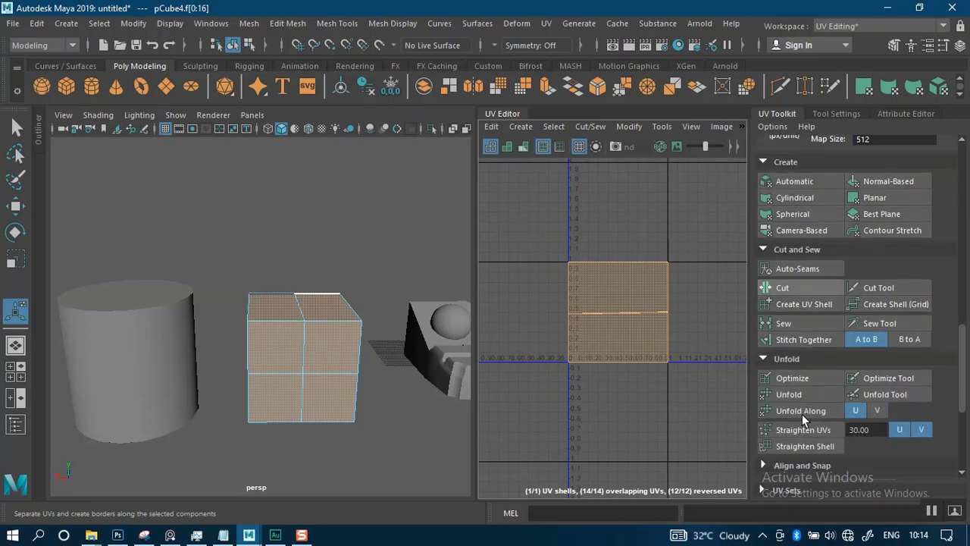
left_click(799, 392)
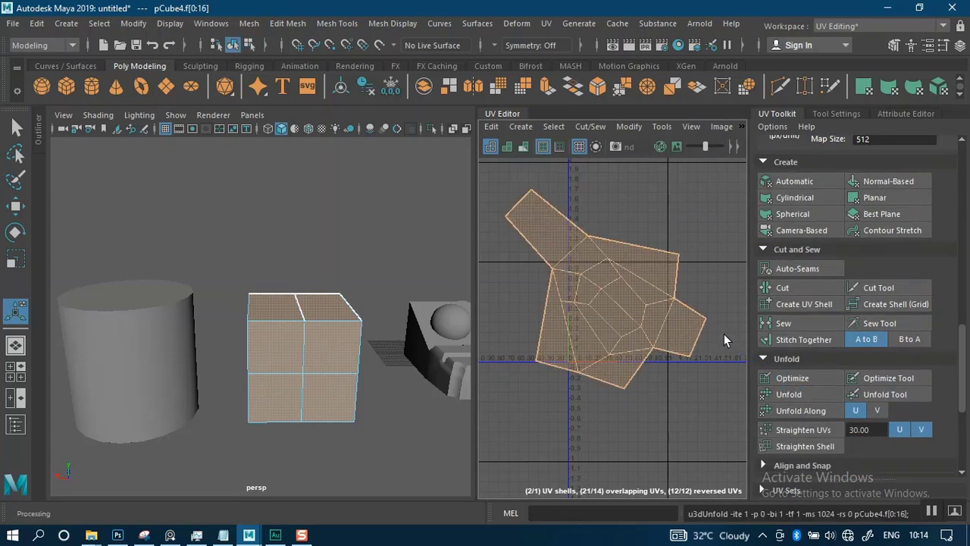
left_click(703, 258)
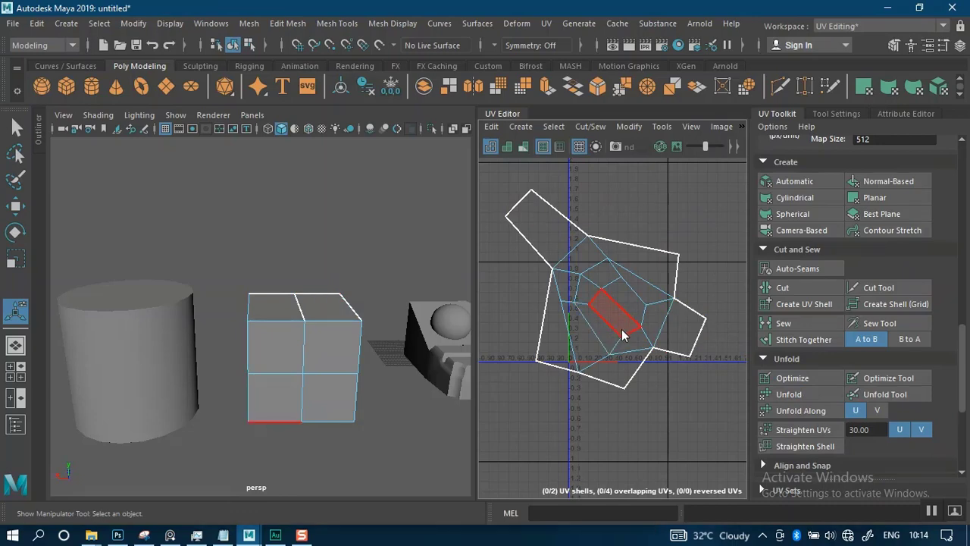
right_click_drag(619, 327, 647, 359)
right_click_drag(652, 344, 613, 286, "alt")
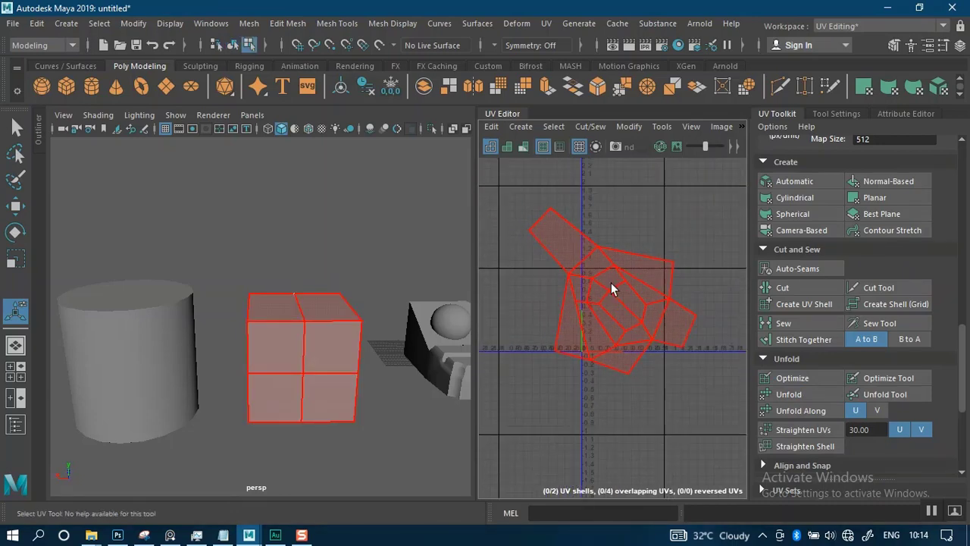
middle_click_drag(615, 285, 626, 305, "alt")
left_click(595, 220)
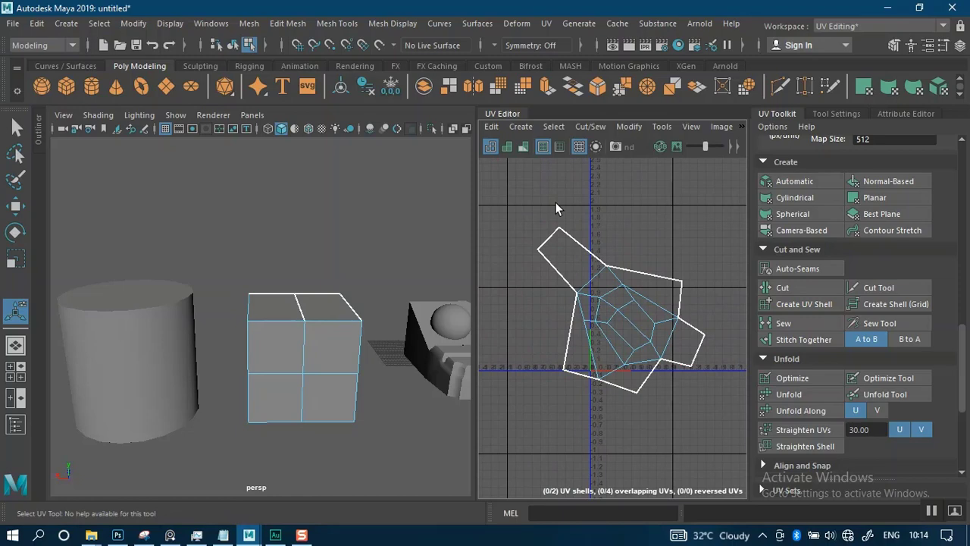
Step: Show UV distortion shading, examine the stretching on the cube's sides and underside and in its unfolded UVs, and hide the shading
left_click(522, 146)
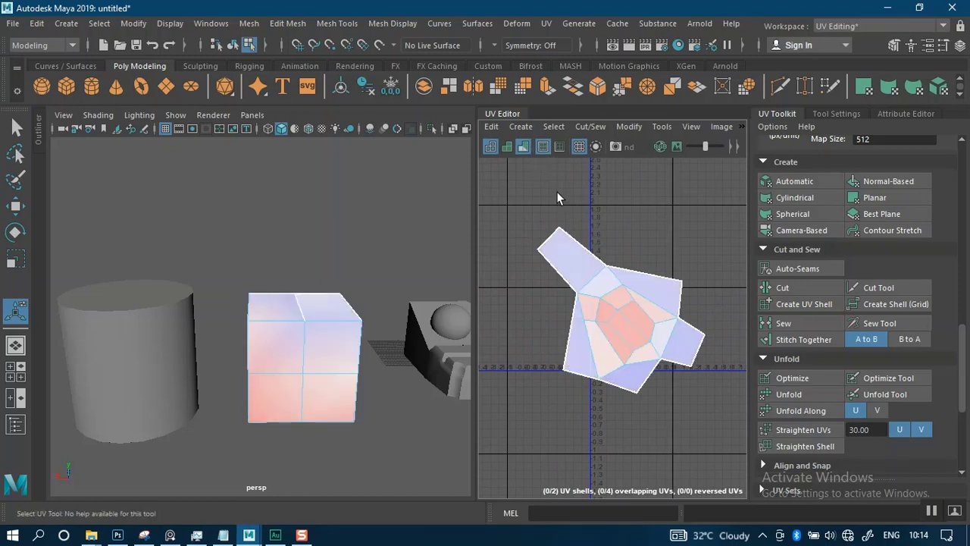
right_click_drag(708, 247, 727, 311, "alt")
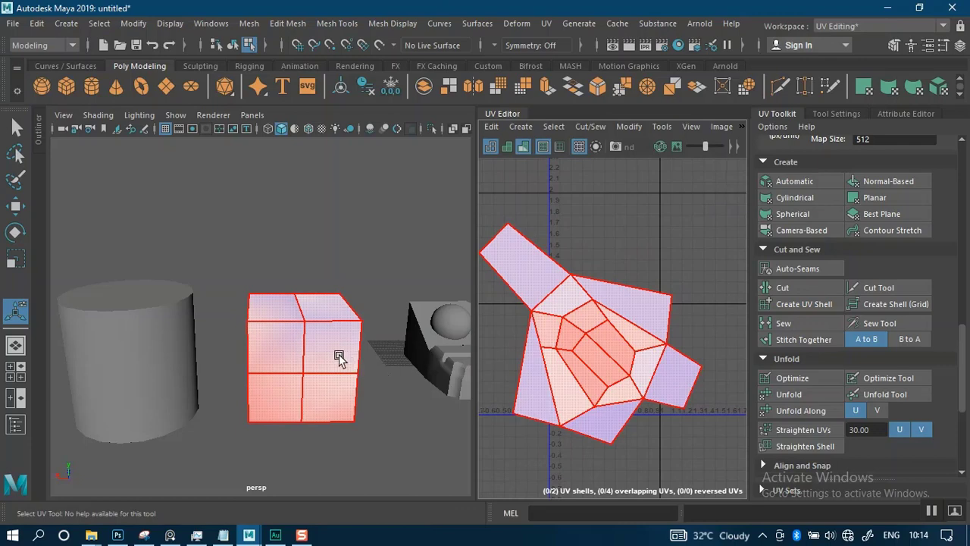
left_click_drag(338, 356, 430, 307, "alt")
right_click_drag(378, 322, 424, 352, "alt")
middle_click_drag(372, 348, 376, 267, "alt")
left_click_drag(386, 410, 284, 211, "alt")
right_click_drag(696, 318, 633, 283, "alt")
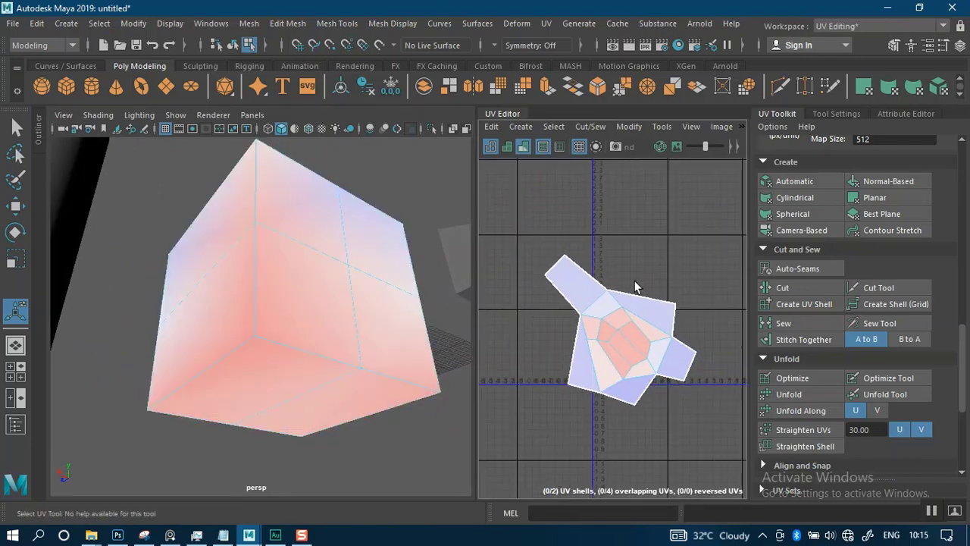
middle_click_drag(631, 309, 622, 339, "alt")
right_click_drag(624, 344, 617, 281, "alt")
mouse_move(278, 314)
left_mouse_down("alt")
mouse_move(214, 377)
mouse_move(277, 355)
mouse_move(275, 327)
mouse_move(293, 367)
mouse_move(304, 277)
mouse_move(296, 321)
mouse_move(275, 278)
mouse_move(340, 284)
mouse_move(356, 265)
mouse_move(341, 300)
mouse_move(372, 325)
left_mouse_up("alt")
left_click(524, 147)
scroll(378, 327, "up", 5)
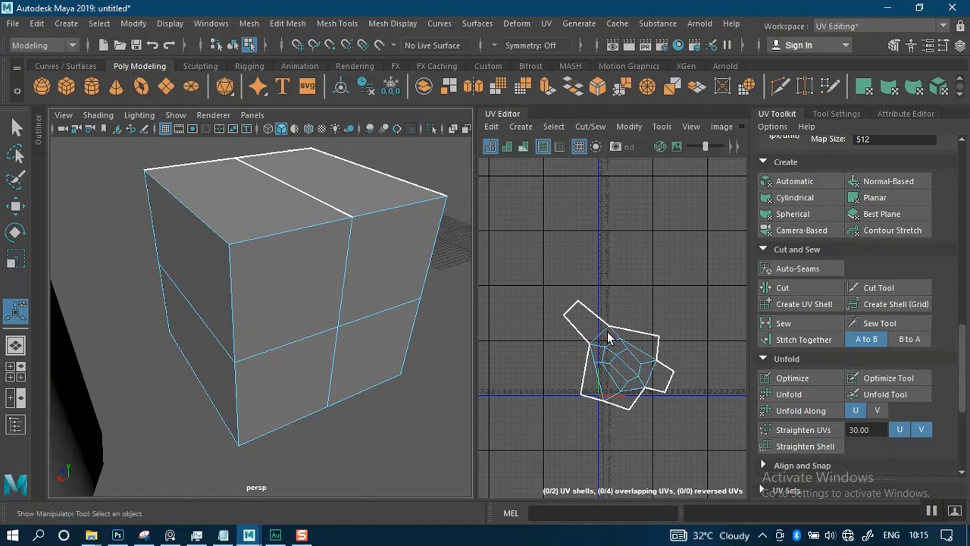
Step: Select the outer border edges of the cube's unfolded UV shell in the UV Editor
middle_click_drag(278, 240, 263, 331, "alt")
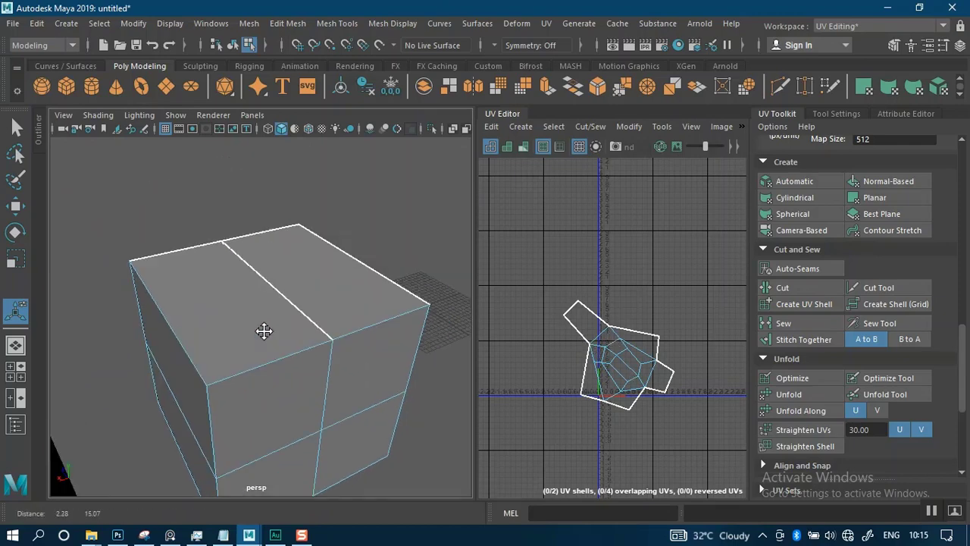
right_click_drag(264, 331, 357, 340, "alt")
left_click_drag(357, 340, 259, 364, "alt")
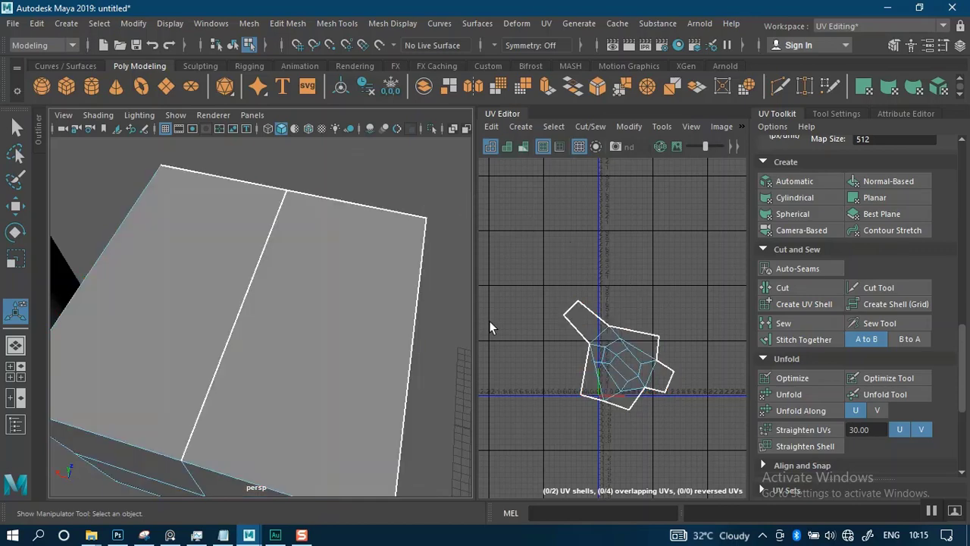
right_click_drag(257, 282, 258, 100)
scroll(643, 312, "up", 3)
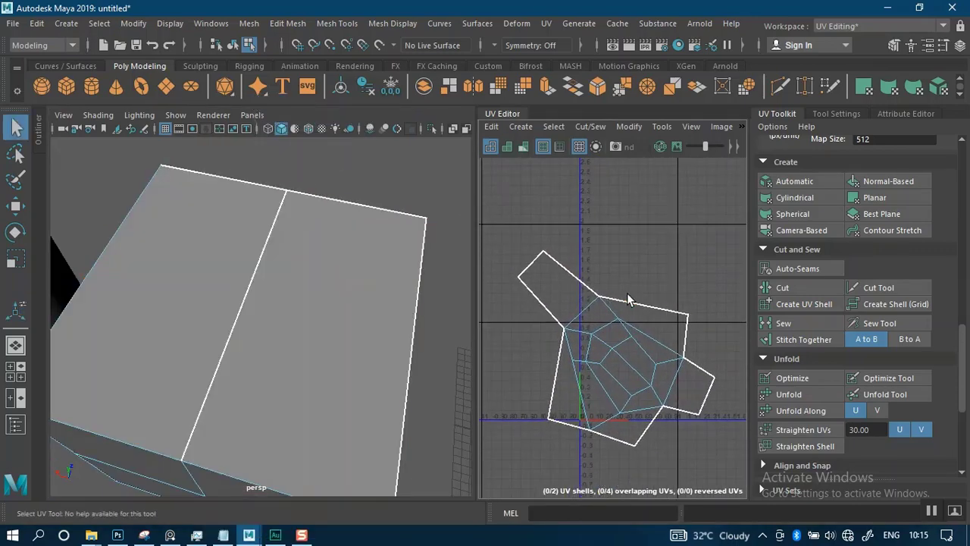
left_click(630, 296)
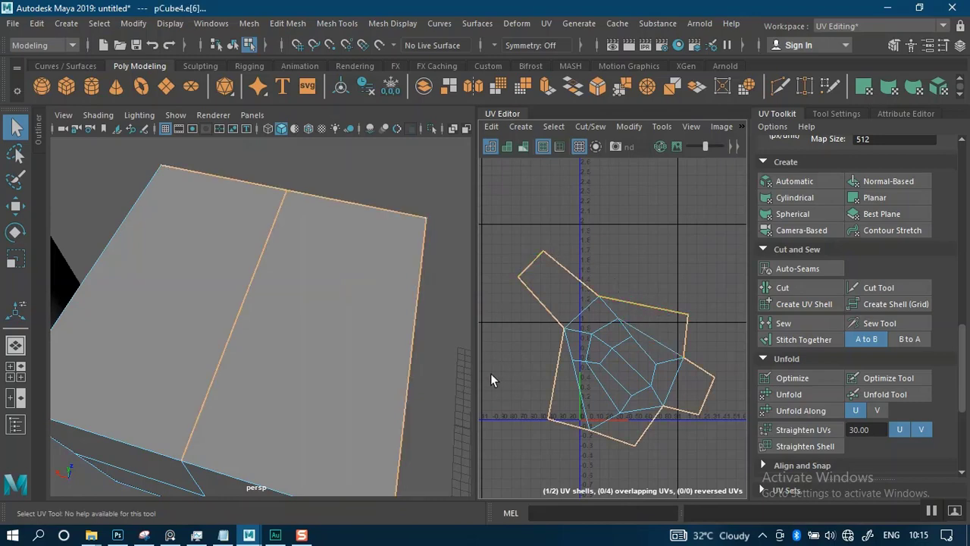
Step: Examine the selected border edges on the cube's top and sides against the matching outline in the UV layout
left_click_drag(443, 377, 454, 320, "alt")
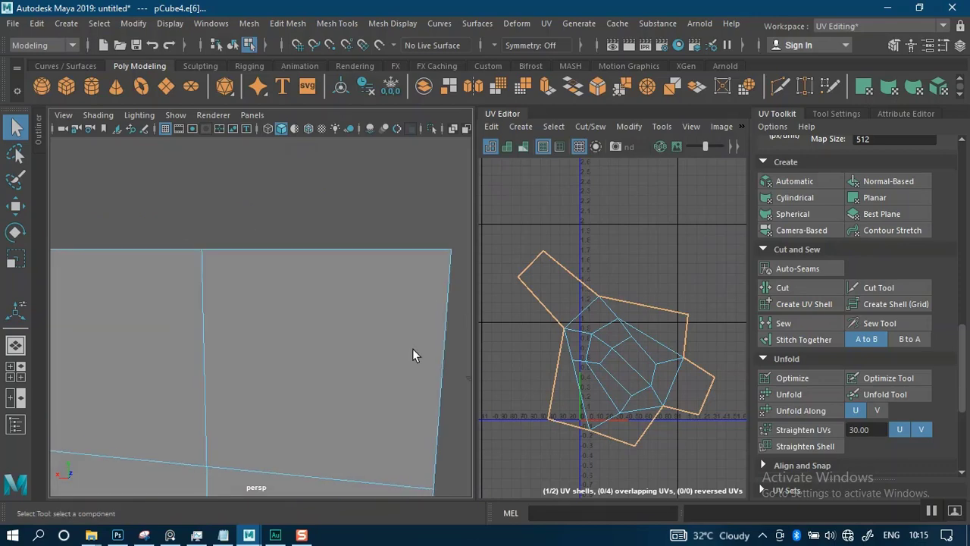
right_click_drag(412, 347, 353, 312, "alt")
left_click_drag(353, 312, 463, 281, "alt")
left_click_drag(365, 297, 289, 358, "alt")
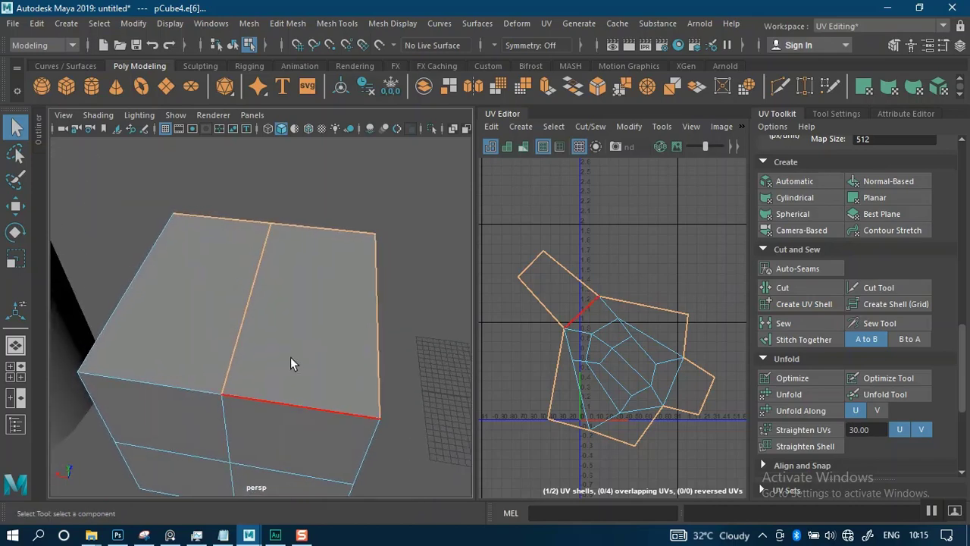
left_click_drag(279, 432, 379, 350, "alt")
scroll(589, 287, "down", 2)
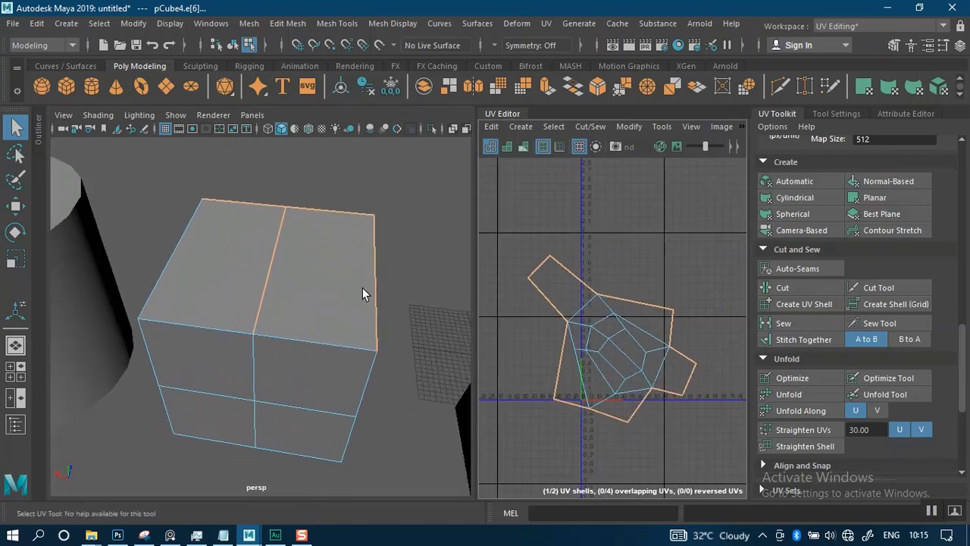
left_click_drag(313, 354, 237, 338, "alt")
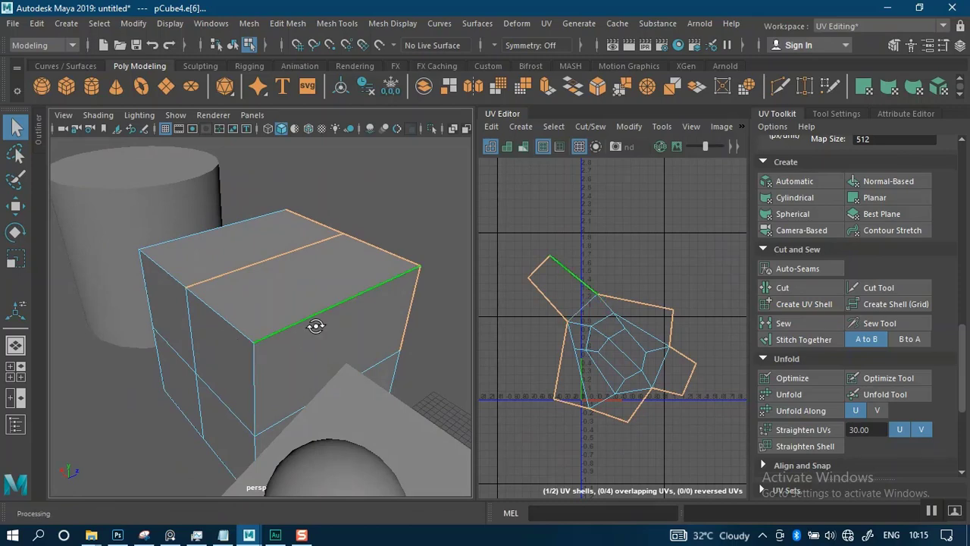
left_click_drag(314, 325, 454, 310, "alt")
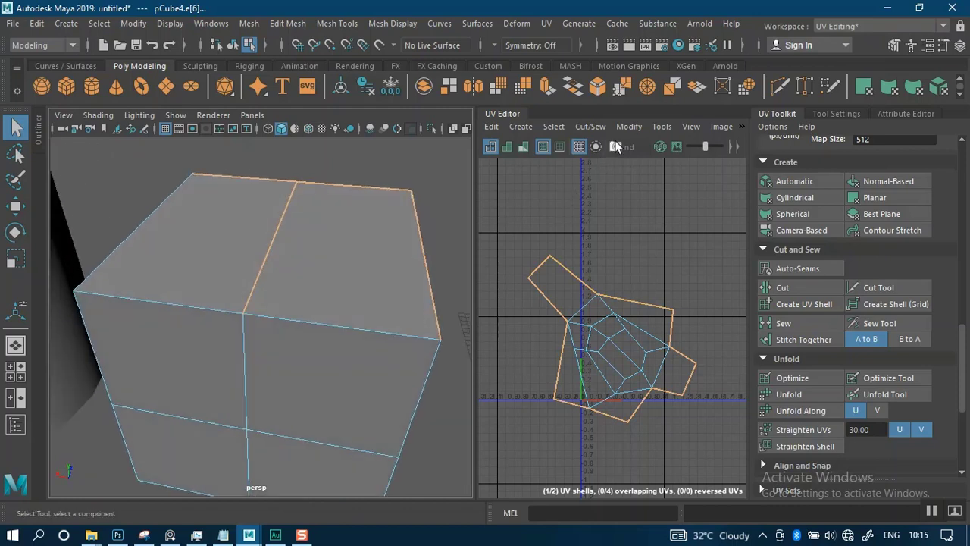
Step: Apply the Checker Map texture to the cube's UVs and examine the pattern's stretching on its top and sides
left_click(742, 128)
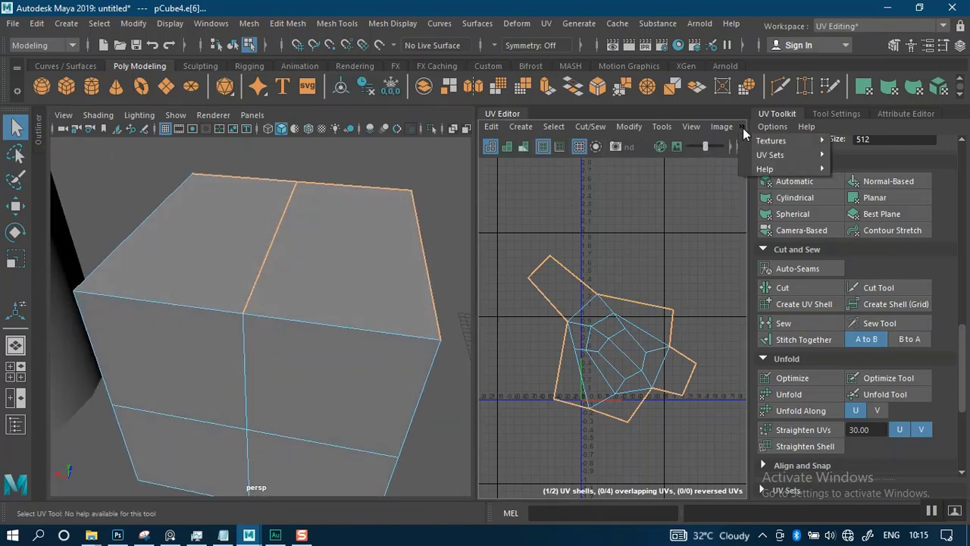
mouse_move(814, 142)
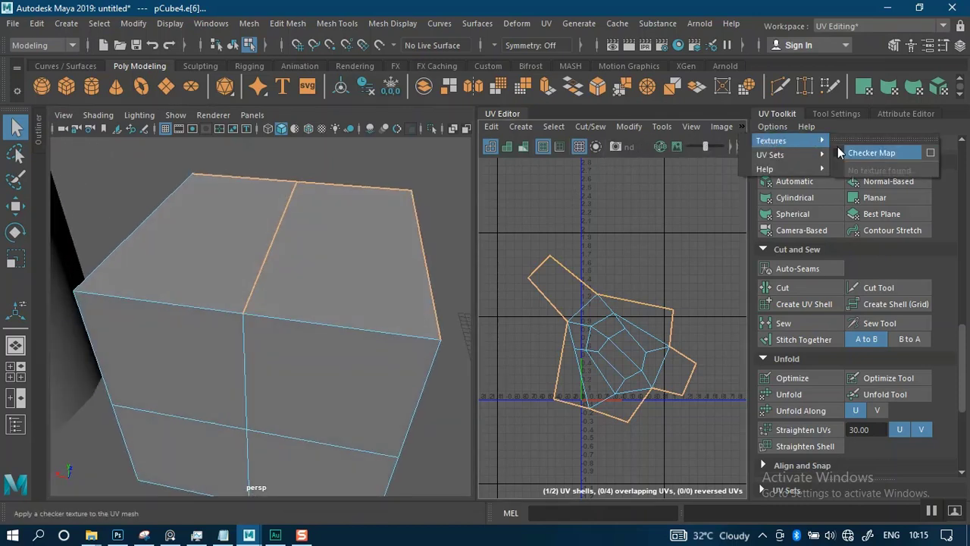
left_click(838, 153)
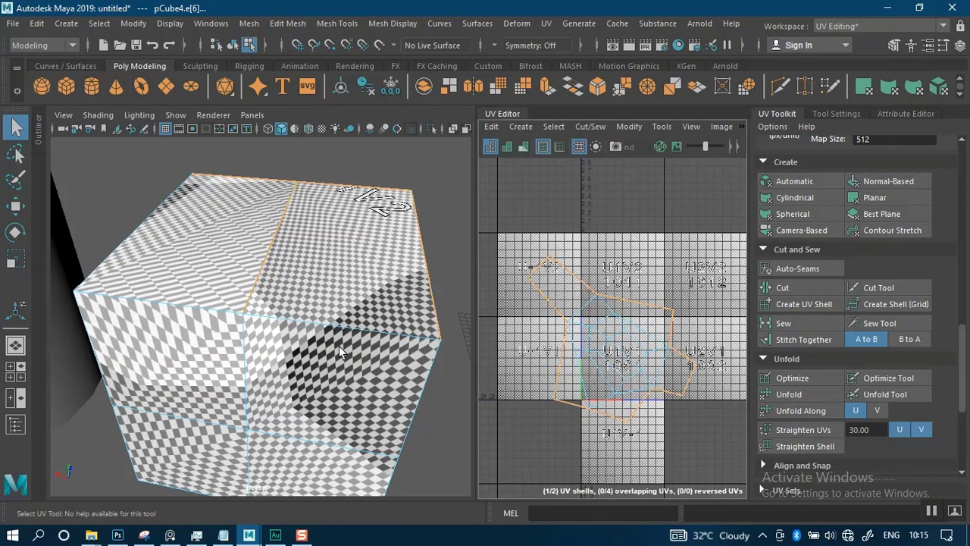
left_click_drag(339, 346, 282, 310, "alt")
scroll(313, 303, "down", 1)
scroll(348, 345, "up", 4)
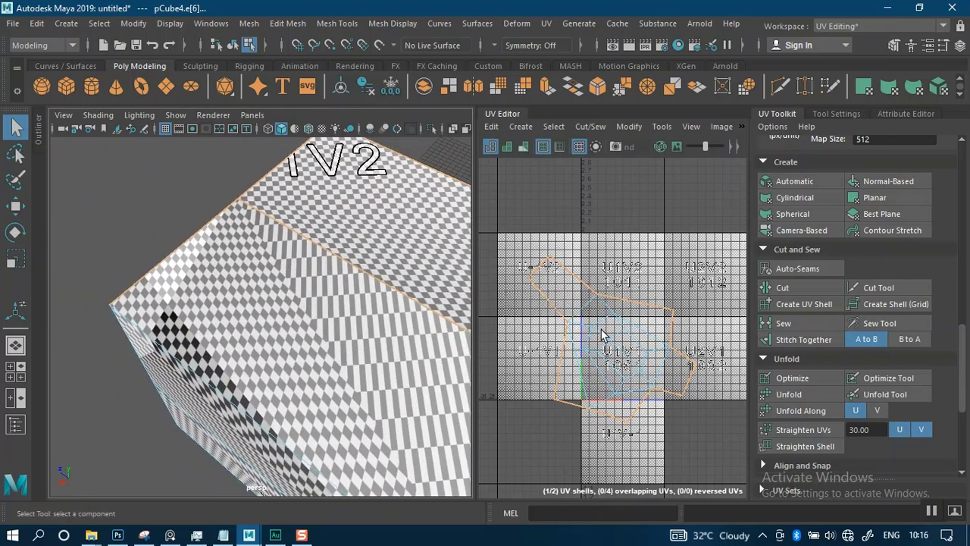
Step: Select the cube's entire unfolded UV shell, scale it down inside the U1V1 tile, and inspect the checker size on the cube
right_click_drag(603, 333, 612, 348)
left_click(614, 350)
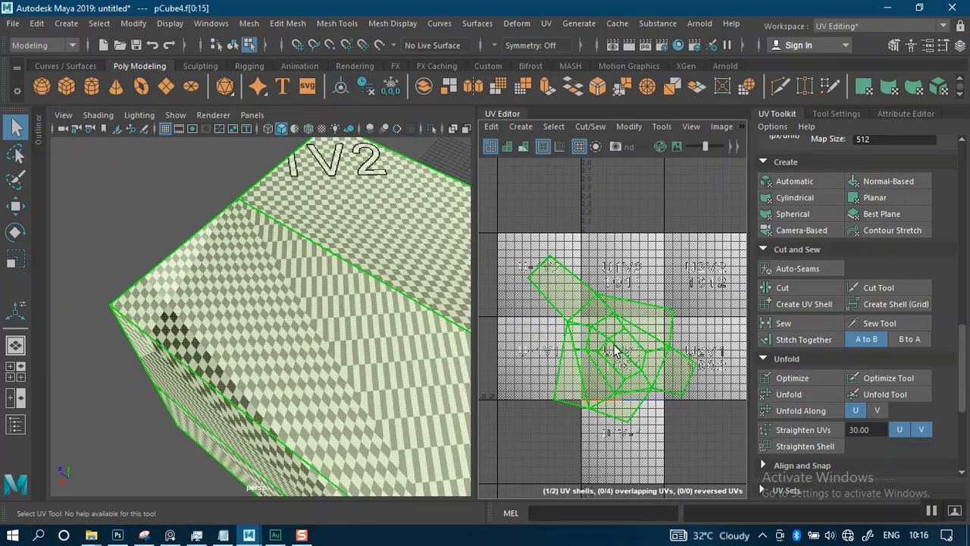
key("r")
mouse_move(618, 351)
left_mouse_down()
mouse_move(582, 334)
mouse_move(611, 344)
mouse_move(615, 356)
left_mouse_up()
key("w")
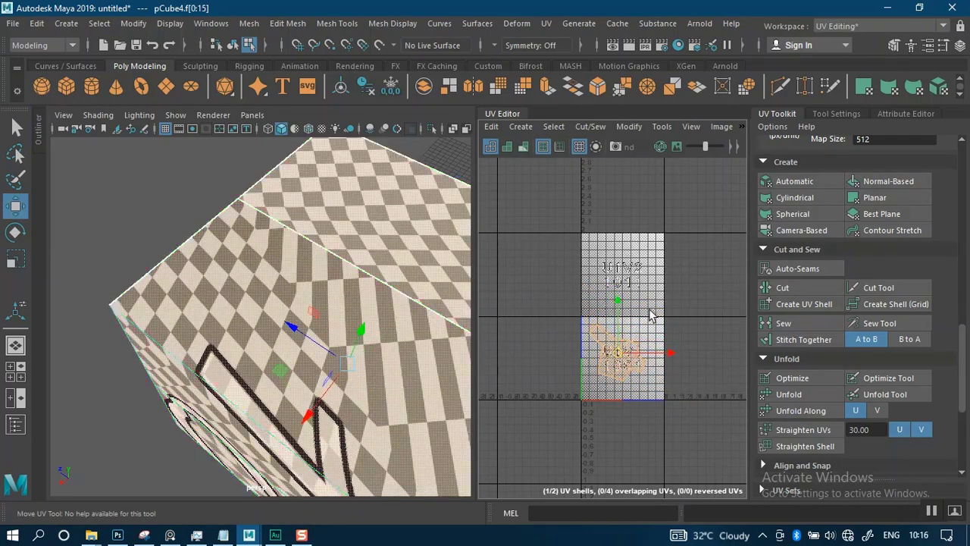
scroll(656, 344, "up", 3)
middle_click_drag(643, 344, 654, 284, "alt")
scroll(691, 255, "up", 2)
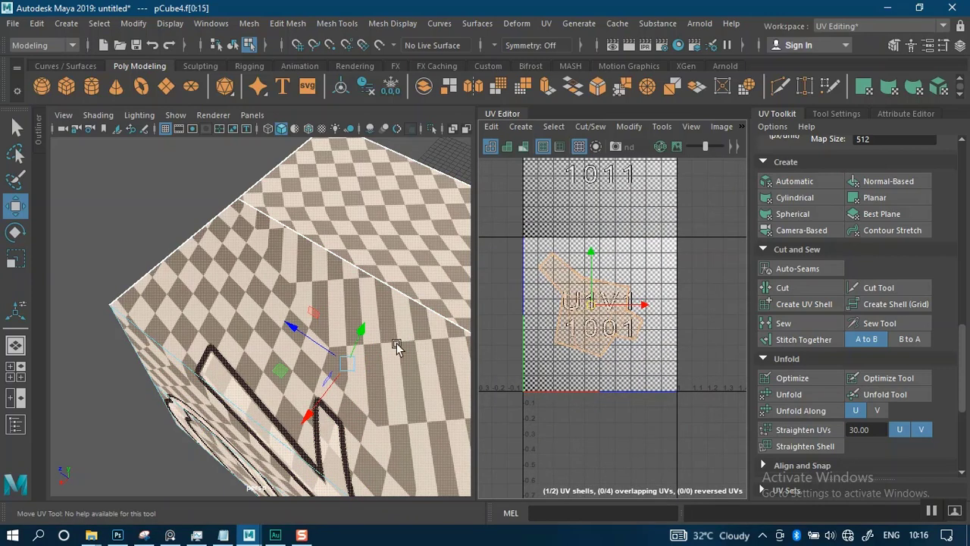
scroll(394, 342, "down", 2)
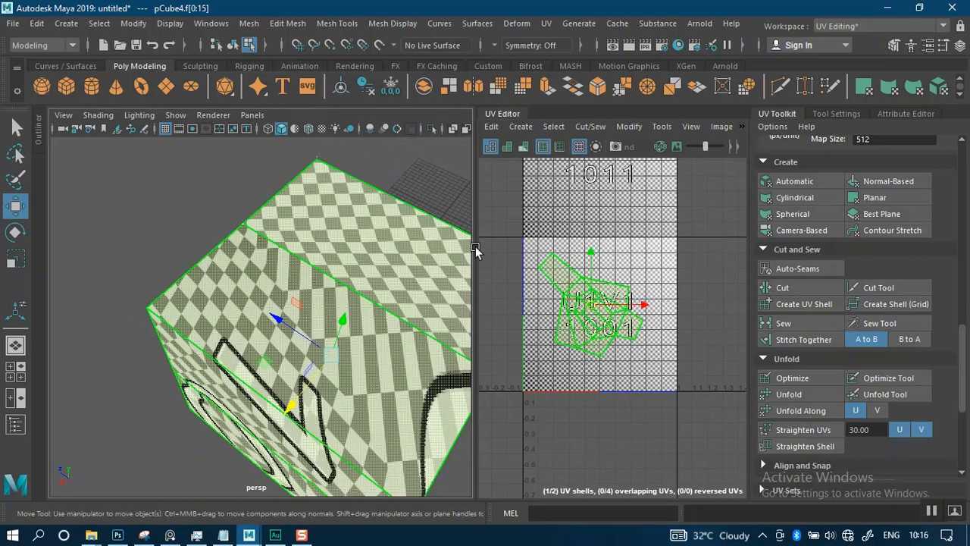
Step: Turn off the Checker Map texture on the cube
left_click(741, 127)
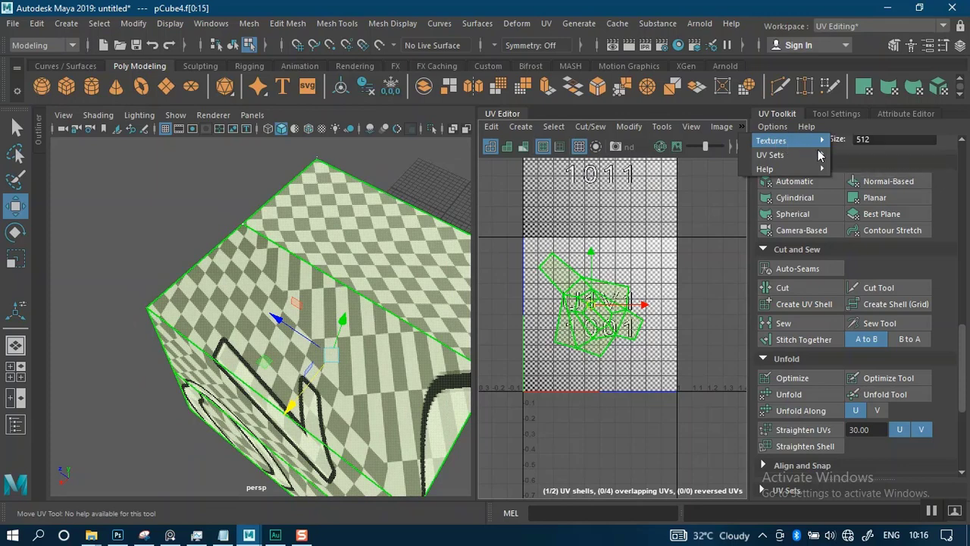
mouse_move(809, 141)
left_click(840, 155)
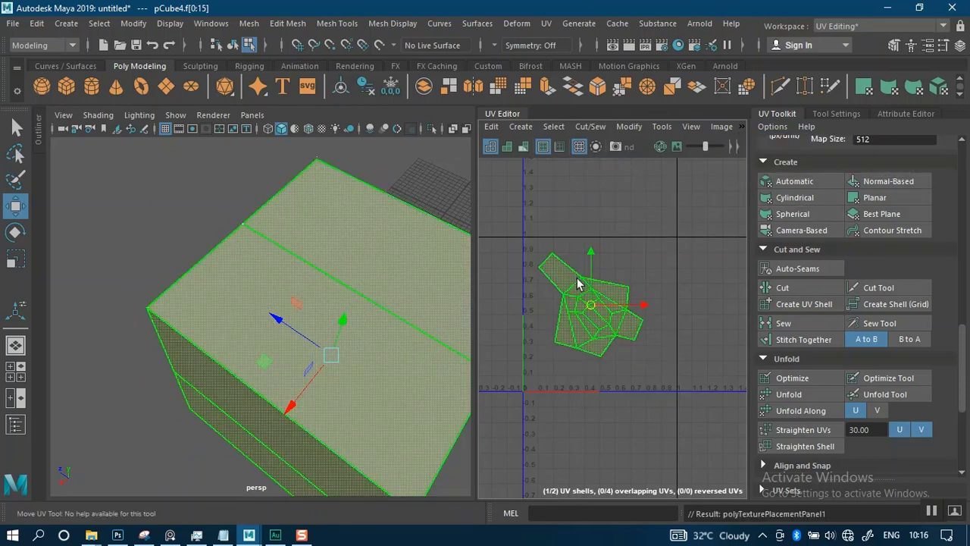
Step: Examine the UV grid's 0 to 1 tile boundaries and how the cube's unfolded shell sits inside them
scroll(580, 289, "up", 2)
middle_click_drag(597, 315, 635, 312, "alt")
right_click_drag(635, 311, 625, 392, "alt")
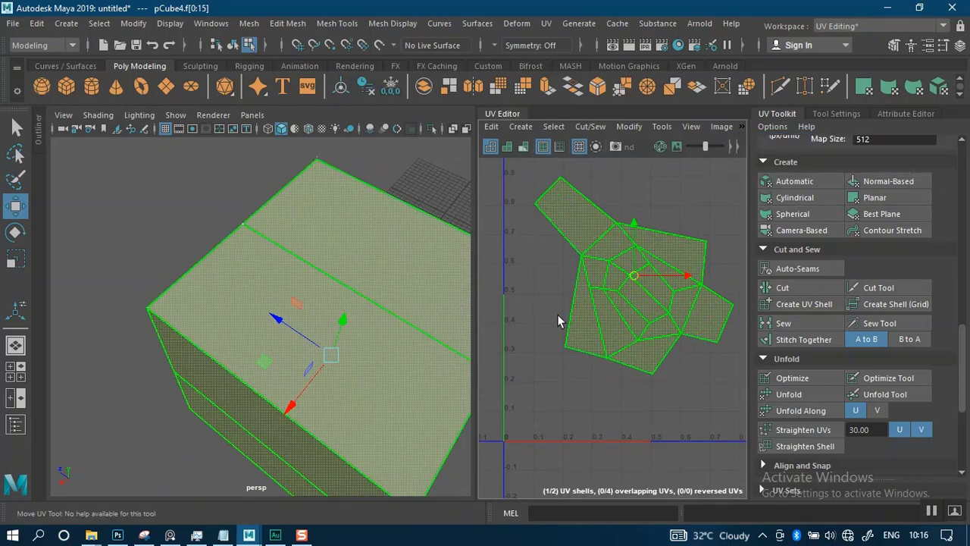
middle_click_drag(558, 319, 604, 364, "alt")
right_click_drag(585, 238, 601, 370, "alt")
middle_click_drag(574, 231, 582, 409, "alt")
scroll(581, 409, "up", 2)
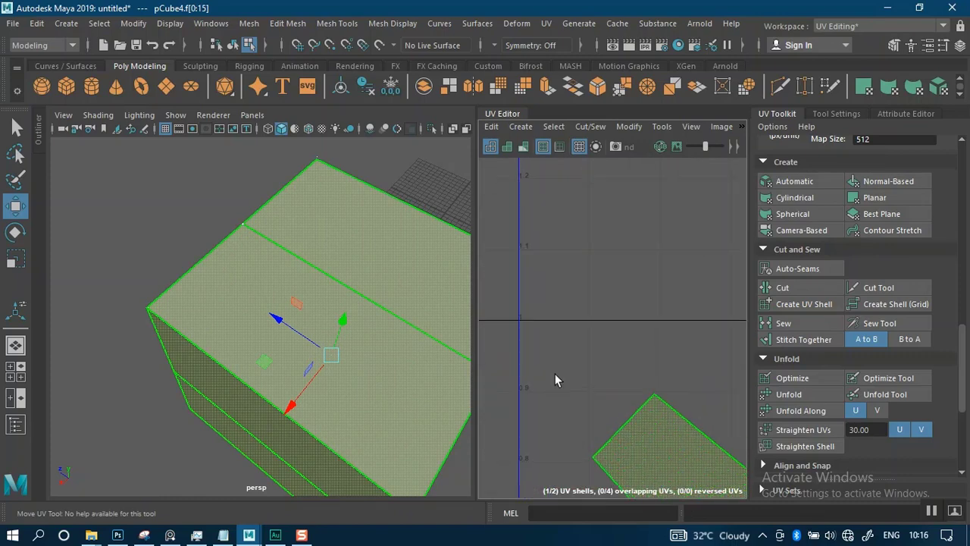
middle_click_drag(567, 306, 597, 228, "alt")
scroll(597, 228, "up", 3)
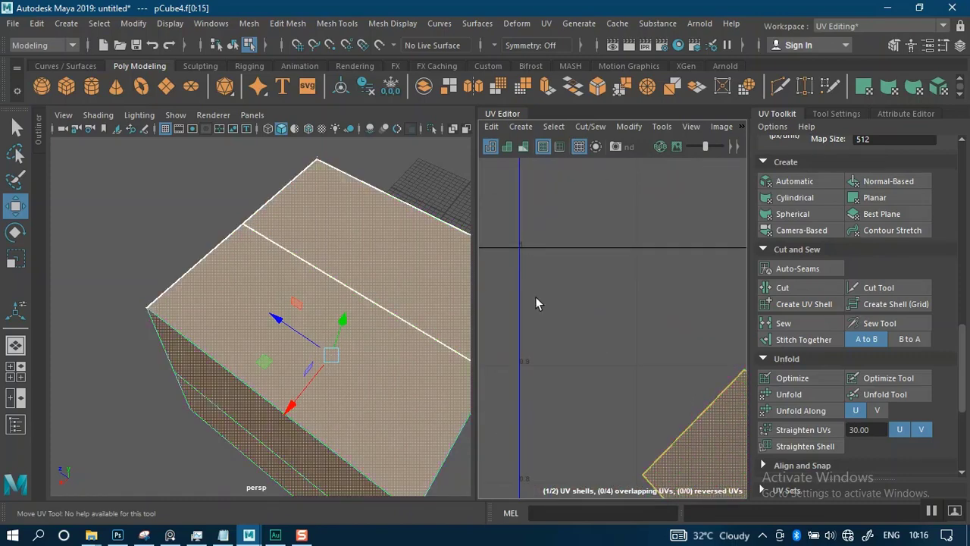
right_click_drag(539, 295, 543, 95, "alt")
middle_click_drag(540, 240, 557, 192, "alt")
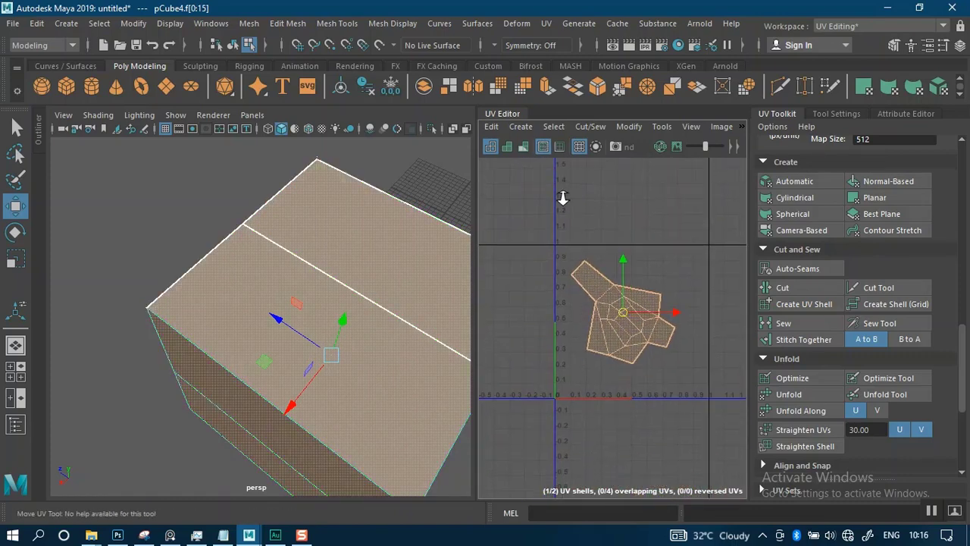
right_click_drag(563, 197, 559, 253, "alt")
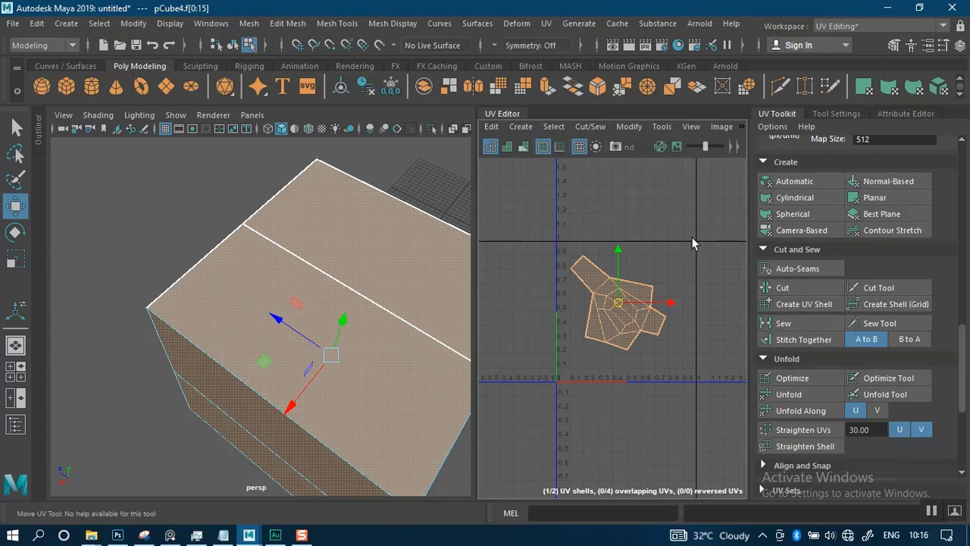
right_click_drag(603, 350, 537, 354, "alt")
right_click_drag(609, 288, 627, 371, "alt")
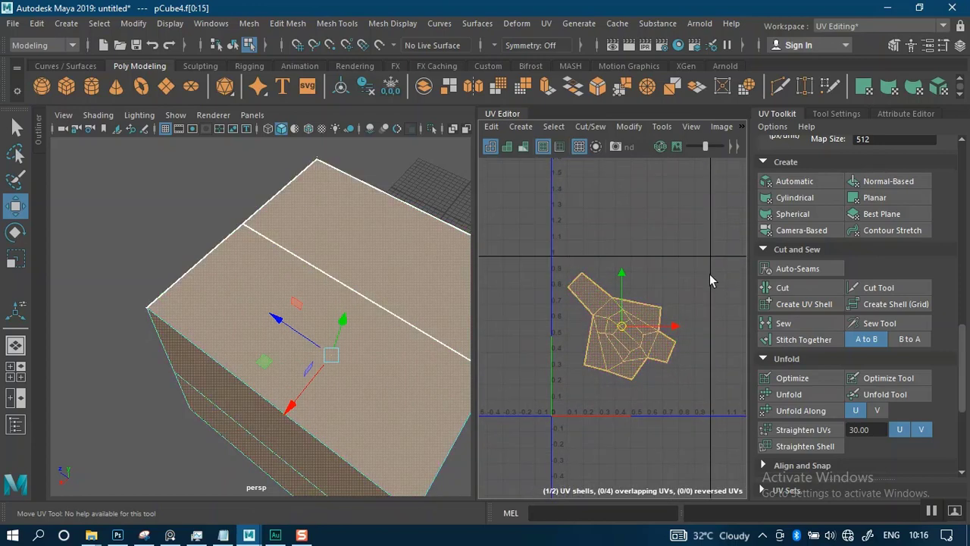
right_click_drag(688, 423, 604, 381, "alt")
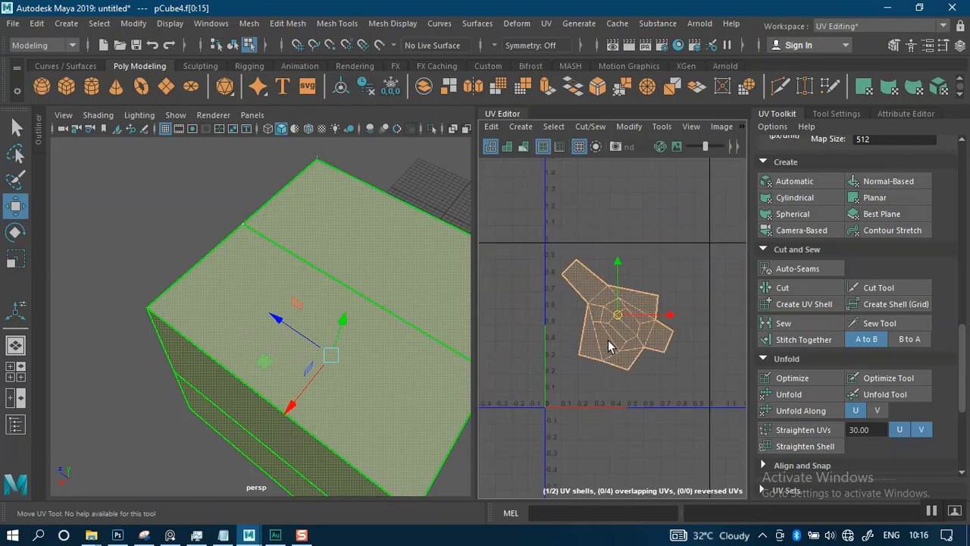
left_click(514, 290)
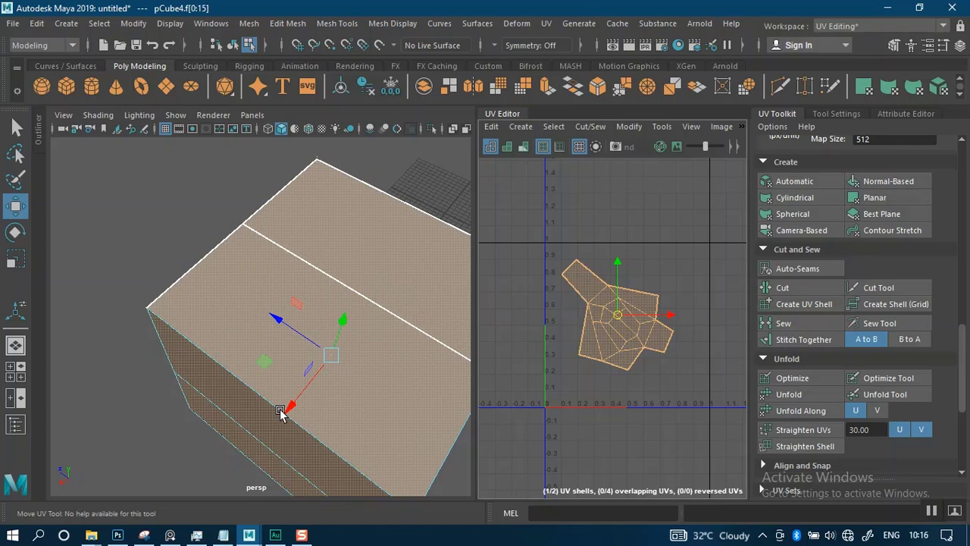
Step: Show UV distortion shading on the cube and its UV layout, inspect it, and hide the shading
left_click_drag(275, 409, 336, 284, "alt")
scroll(681, 298, "up", 1)
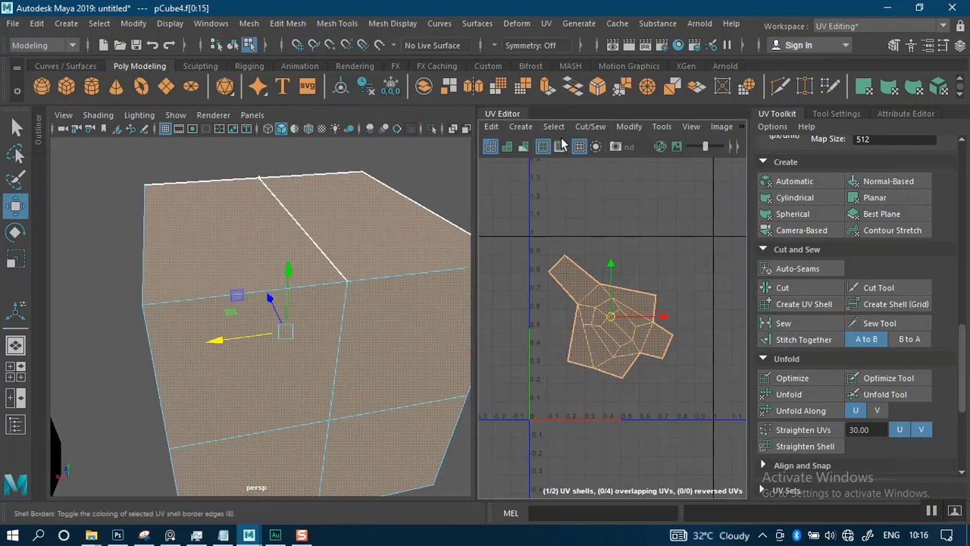
left_click(523, 146)
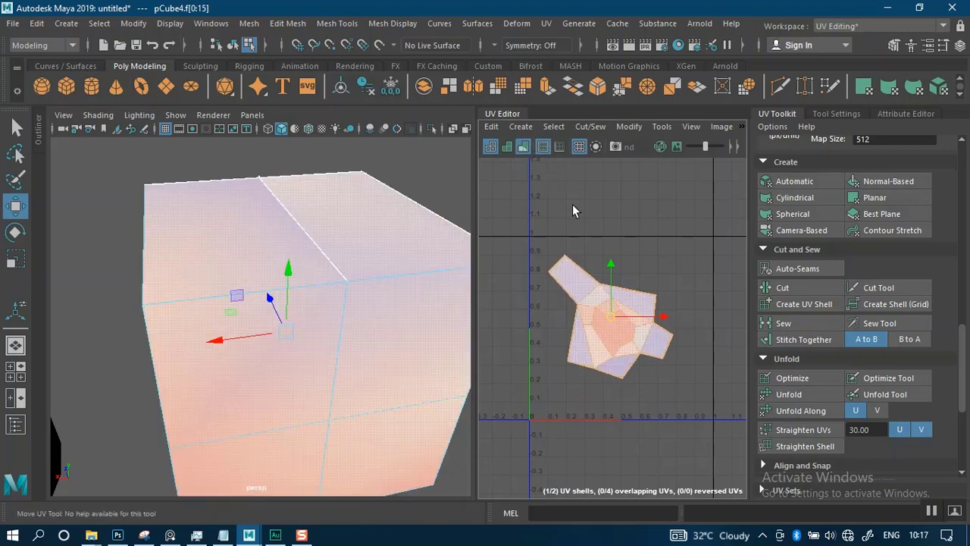
left_click(523, 146)
Step: Select the four faces of the cube's front side and cut their UV edges
left_click_drag(309, 360, 310, 243, "alt")
right_click_drag(310, 243, 340, 179, "alt")
left_click(344, 307)
left_click(250, 367)
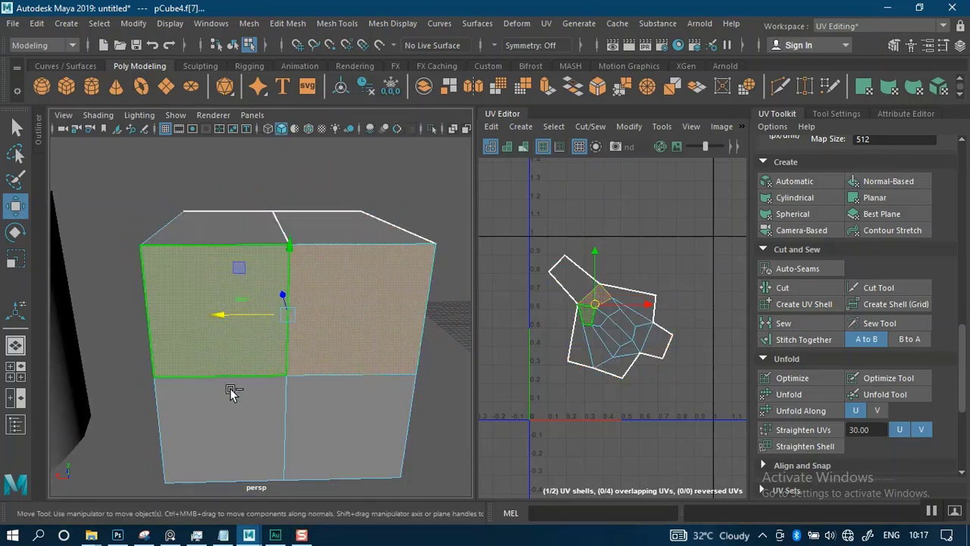
left_click(336, 422)
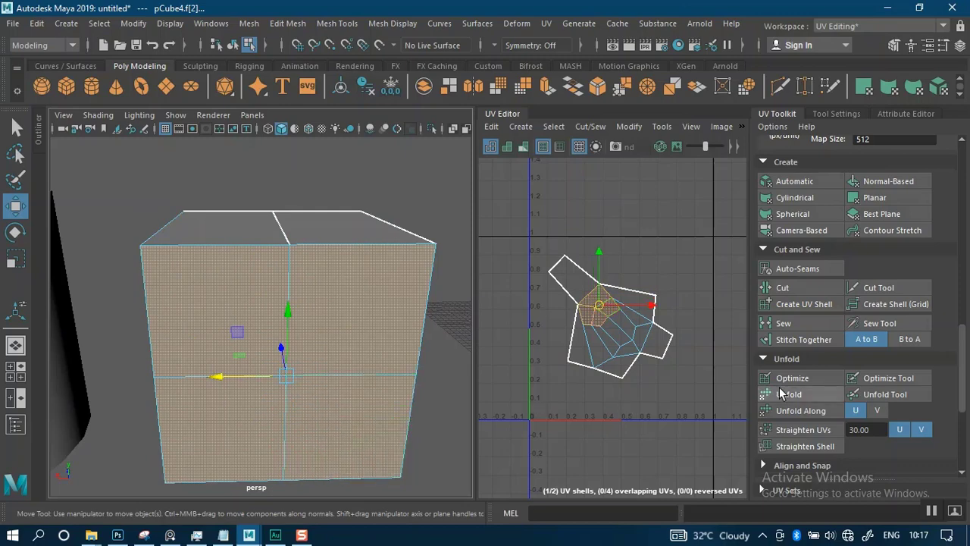
left_click(797, 285)
scroll(659, 319, "up", 2)
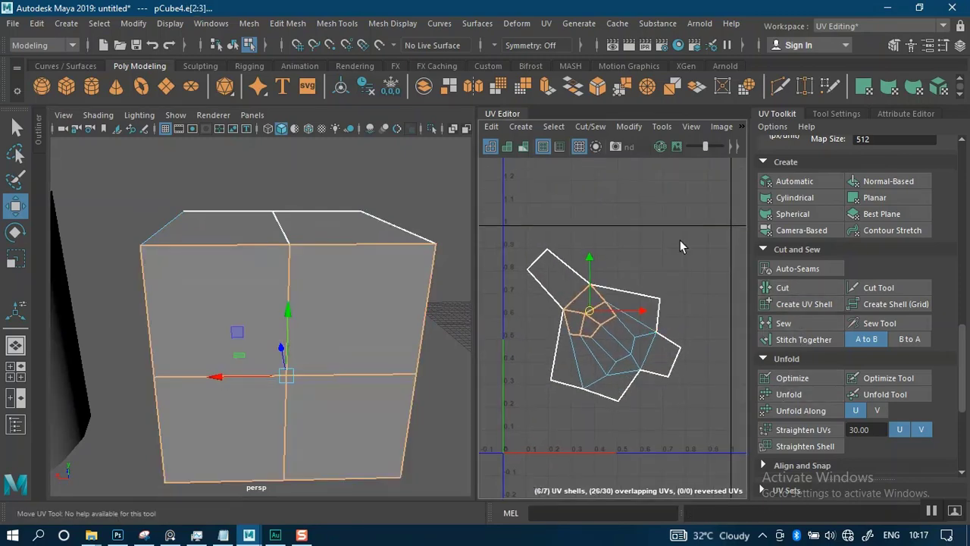
Step: Clear the edge selection and select the separated UV shell of the front side's upper-right face
right_click_drag(679, 239, 640, 219)
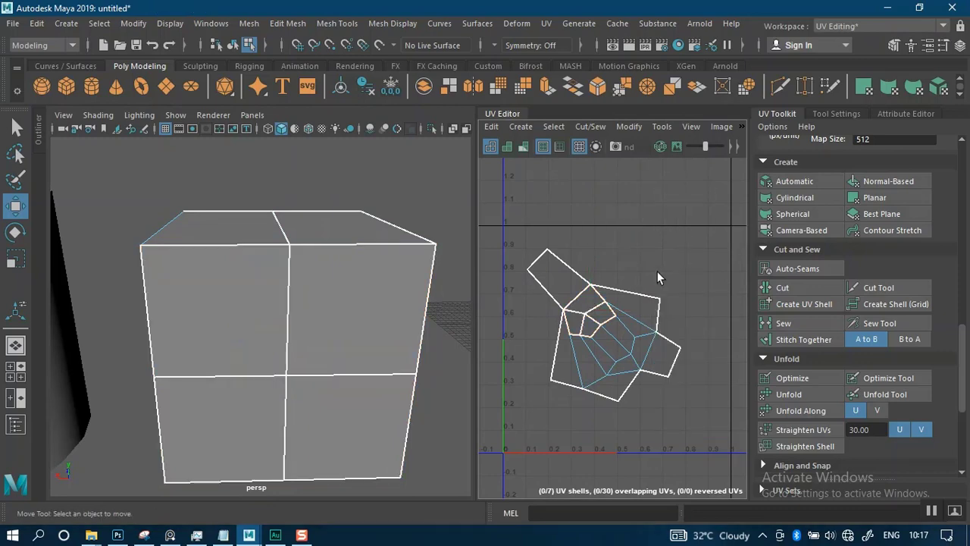
left_click(584, 298)
scroll(609, 310, "up", 5)
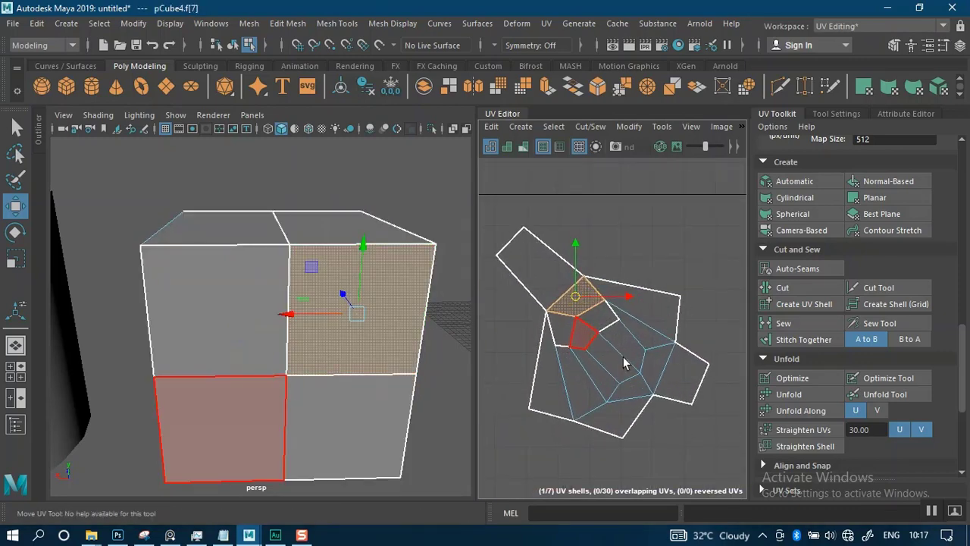
scroll(430, 320, "up", 3)
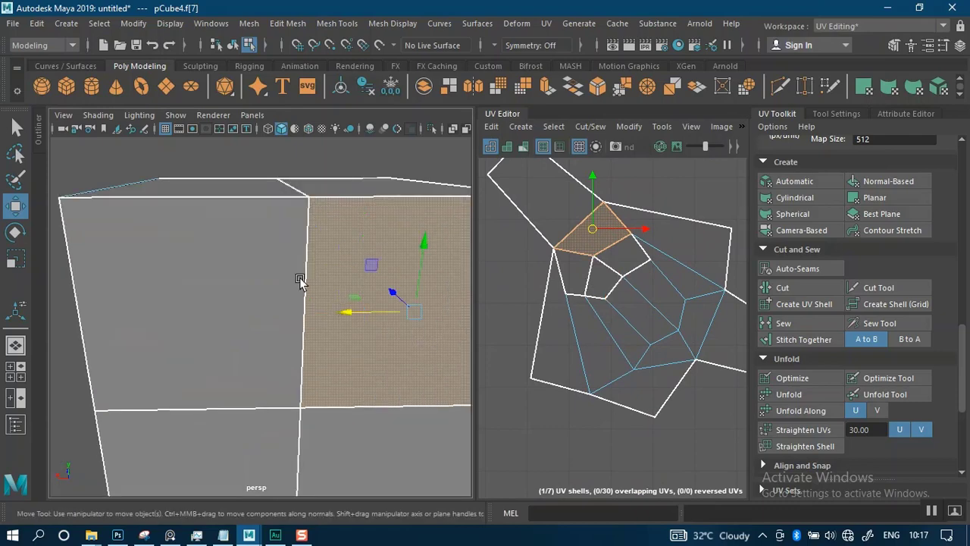
Step: Undo the UV cut on the cube's front side and clear the face selection
scroll(307, 299, "up", 3)
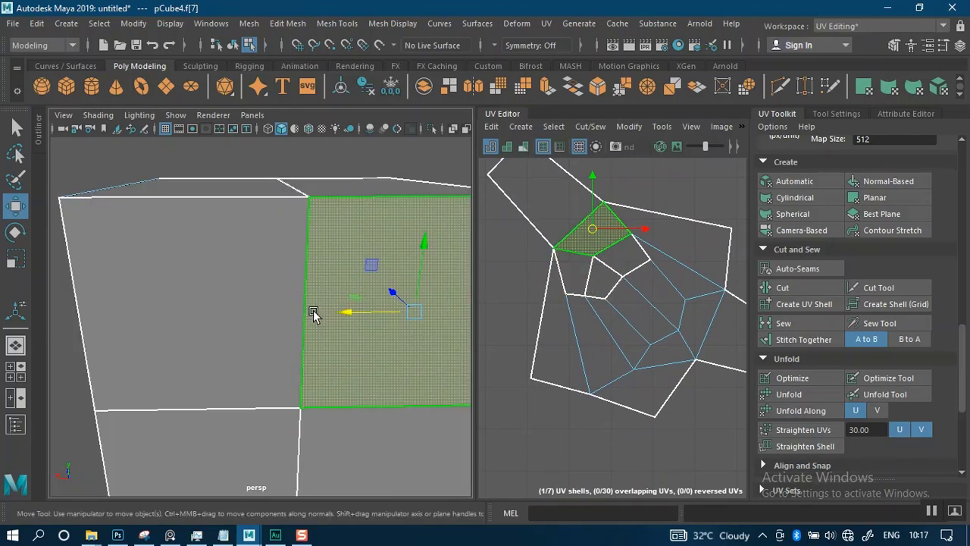
scroll(280, 292, "down", 5)
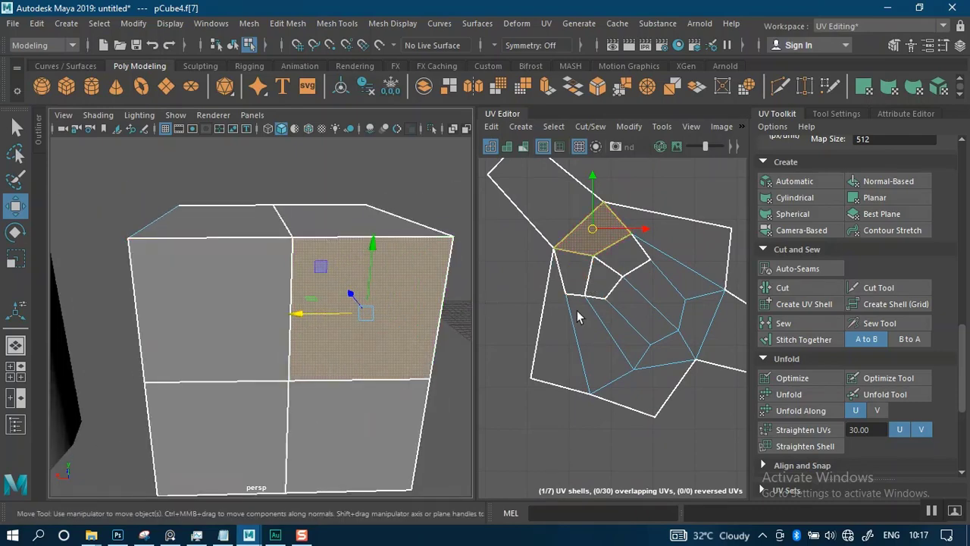
right_click_drag(590, 311, 635, 335, "alt")
key("ctrl+z")
key("ctrl+z")
key("ctrl+z")
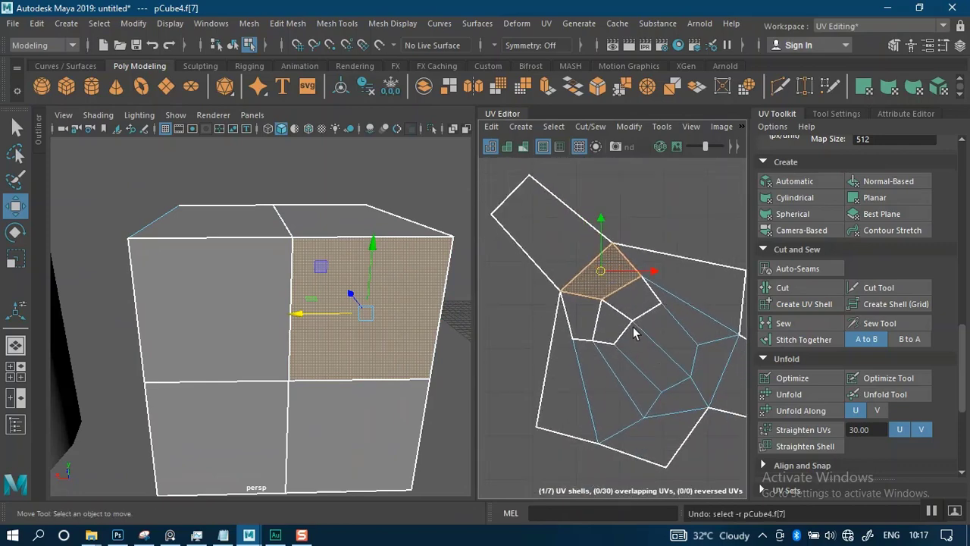
key("ctrl+z")
key("ctrl+z")
key("ctrl+z")
key("ctrl+z")
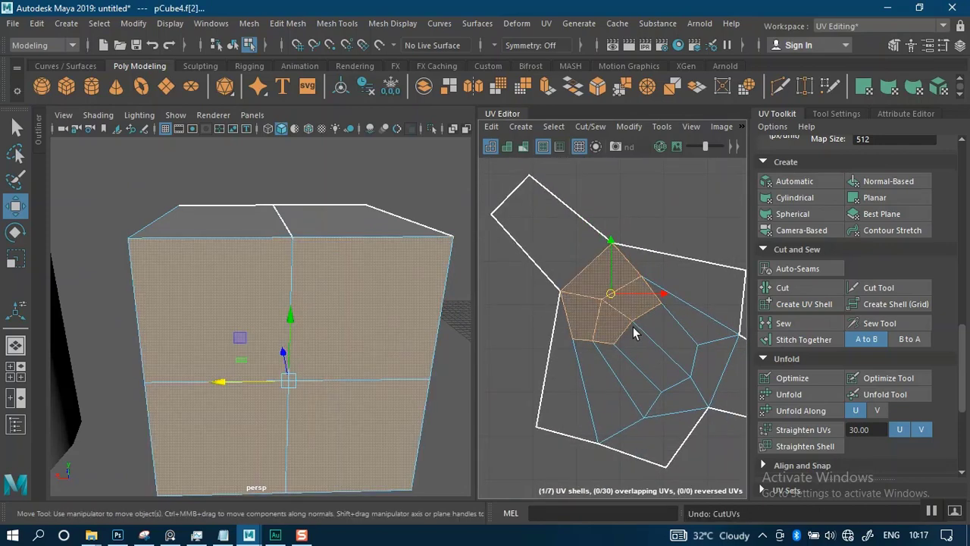
left_click(634, 185)
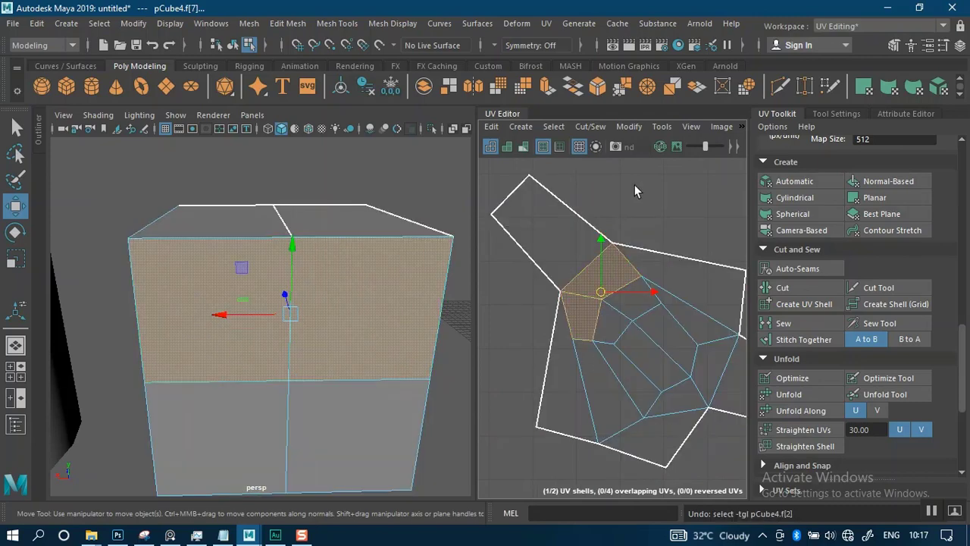
Step: Select the perimeter edges of the cube's front side and cut the UVs along them
left_click_drag(359, 283, 346, 265, "alt")
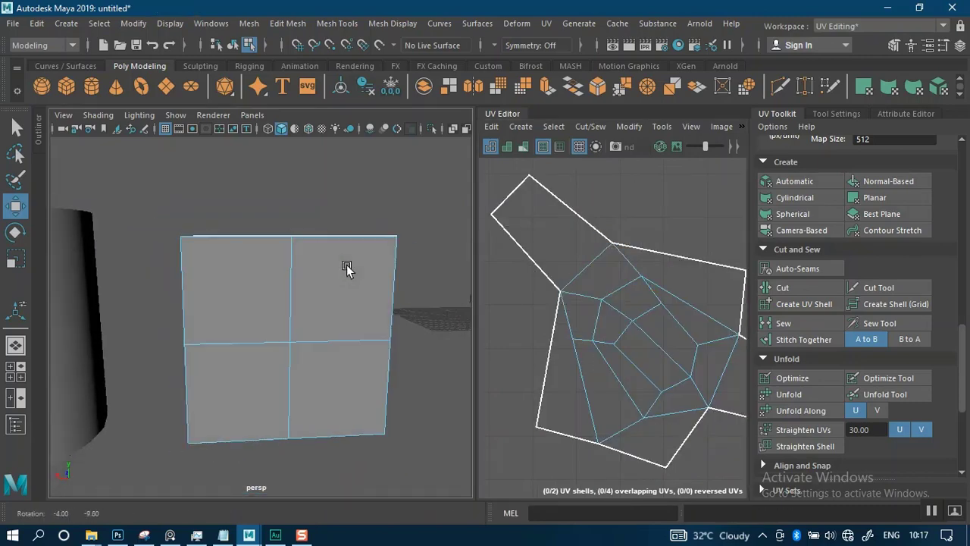
left_click(340, 261)
right_click_drag(340, 261, 334, 101)
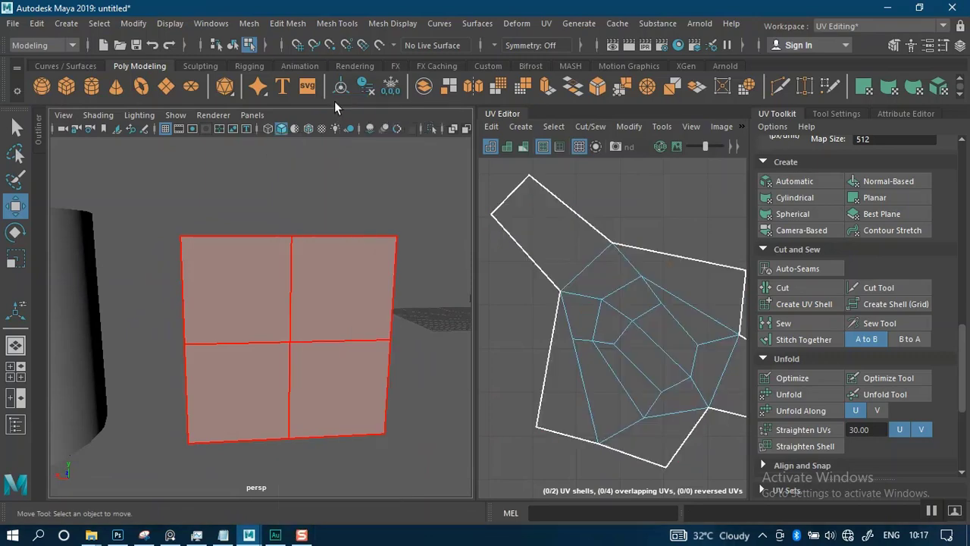
left_click_drag(331, 220, 335, 300, "alt")
left_click(291, 287)
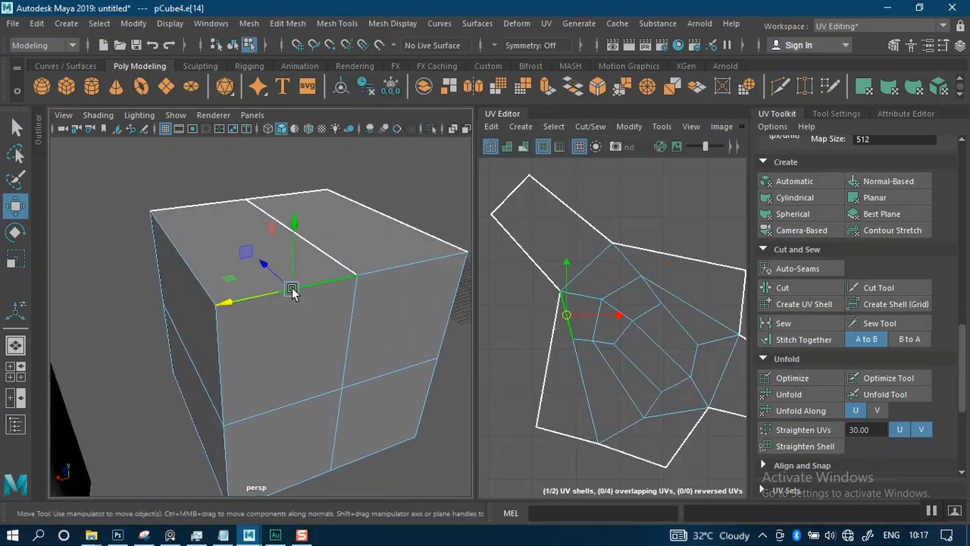
left_click(228, 369, "shift")
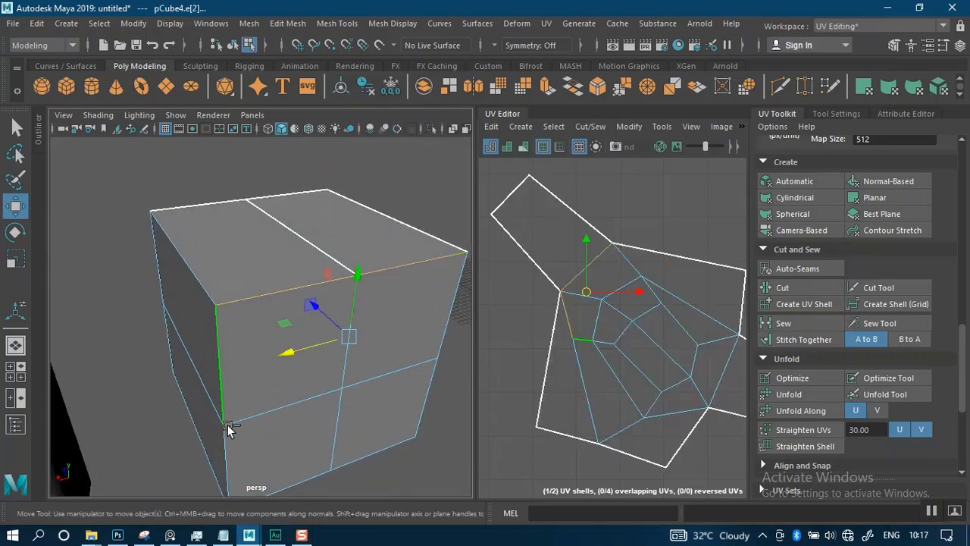
left_click(226, 455, "shift")
left_click(278, 472, "shift")
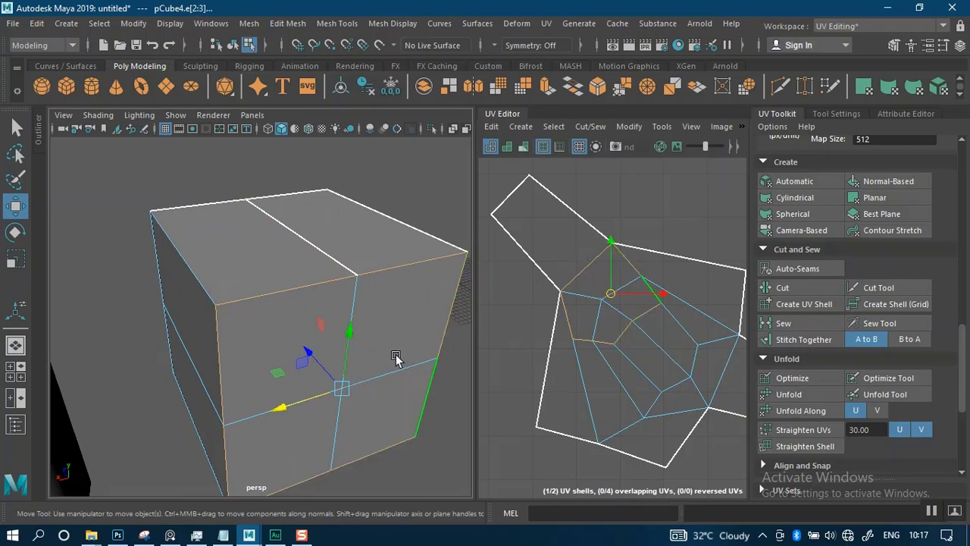
scroll(396, 356, "down", 3)
left_click_drag(366, 316, 336, 312, "alt")
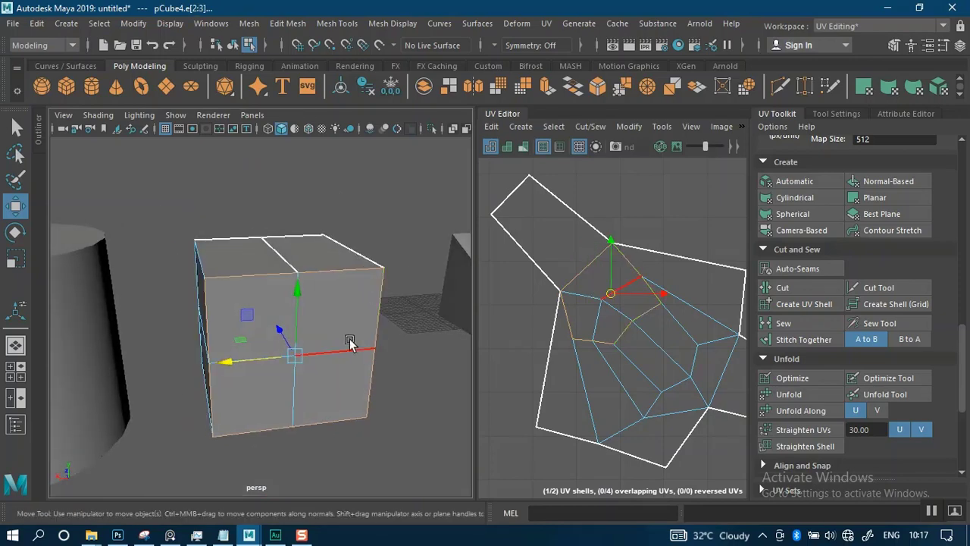
scroll(676, 315, "up", 1)
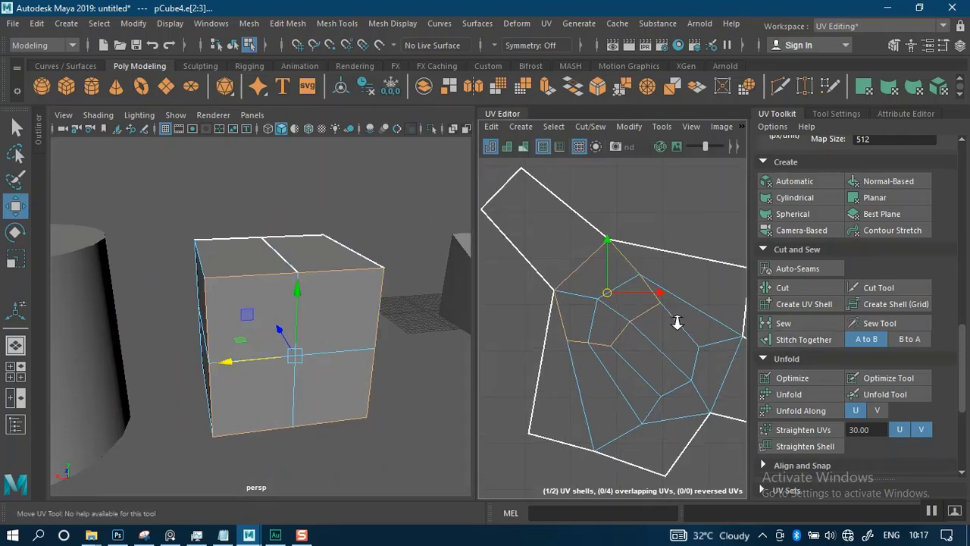
scroll(675, 317, "down", 2)
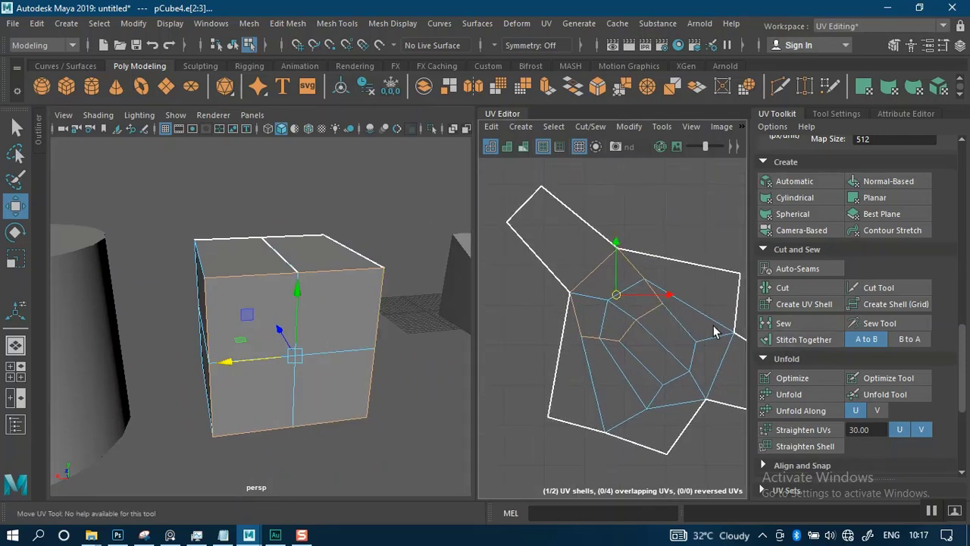
left_click(793, 285)
Step: Select the front side's separated UV shell and move it up and right, clear of the main layout
right_click_drag(648, 289, 591, 267)
left_click(632, 312)
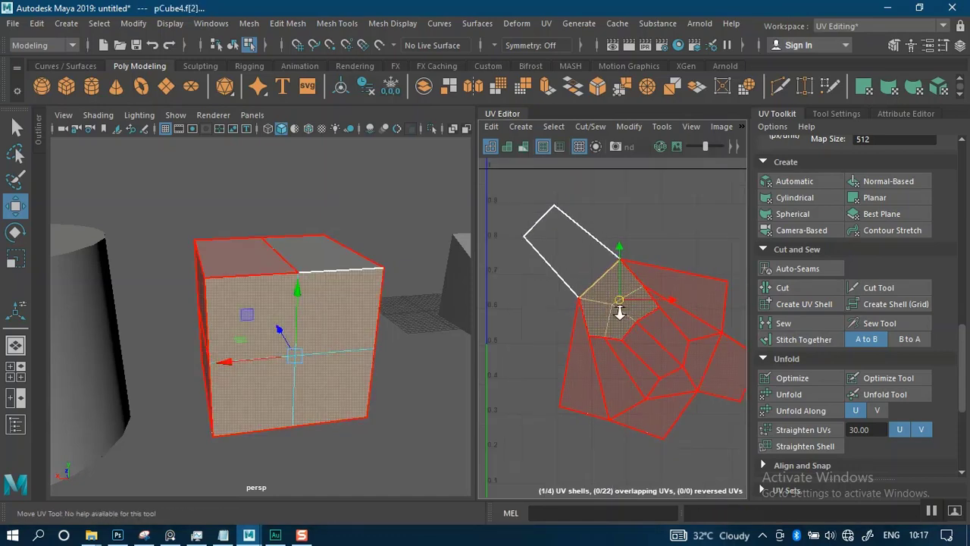
scroll(612, 292, "down", 3)
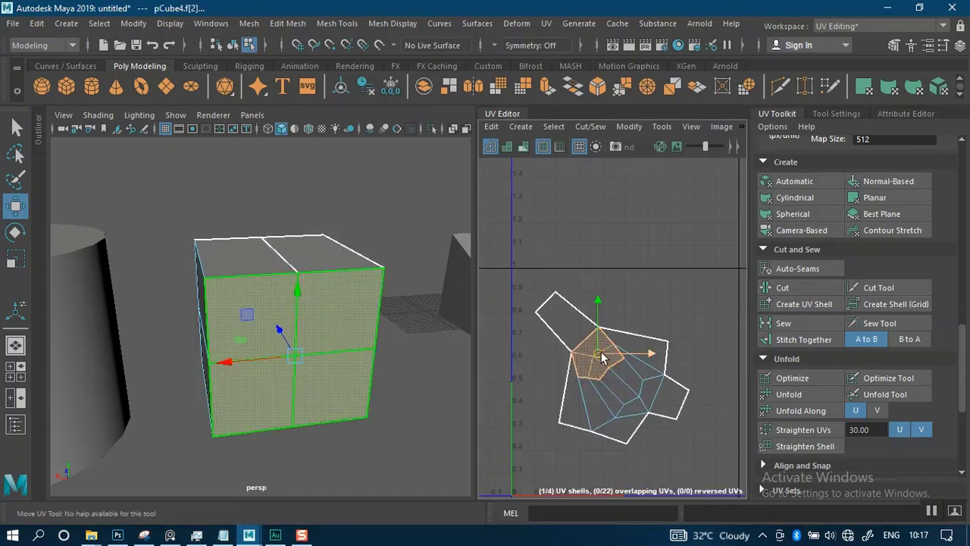
left_click_drag(602, 358, 707, 295)
Step: Return to object selection, select the whole cube, and isolate it in the perspective view
left_click_drag(231, 312, 350, 287, "alt")
right_click_drag(350, 287, 426, 120)
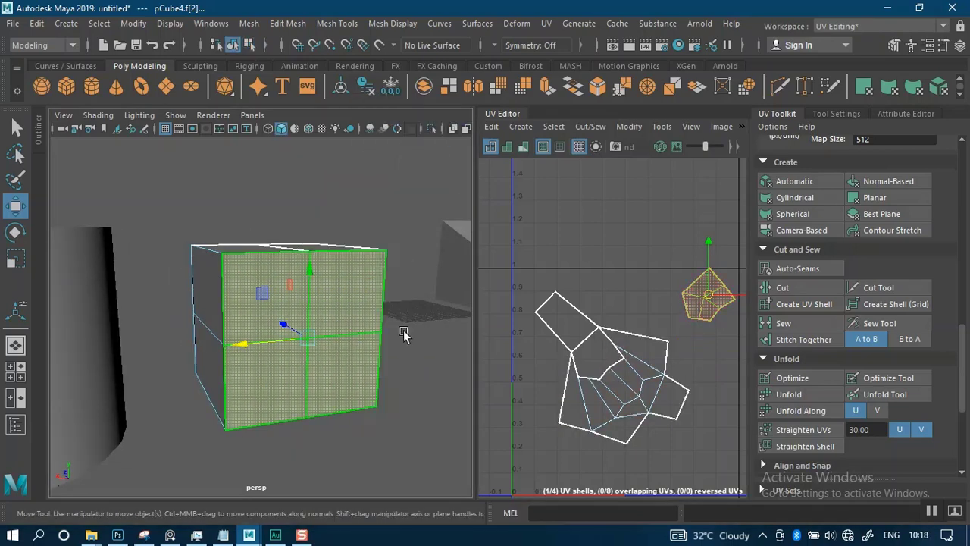
left_click_drag(405, 334, 273, 336, "alt")
left_click(356, 401)
scroll(313, 335, "down", 4)
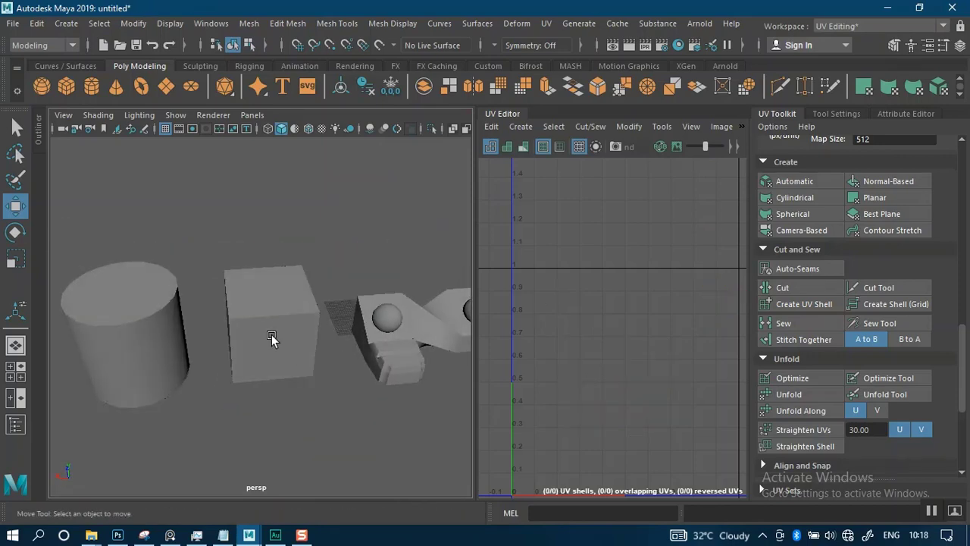
left_click(273, 336)
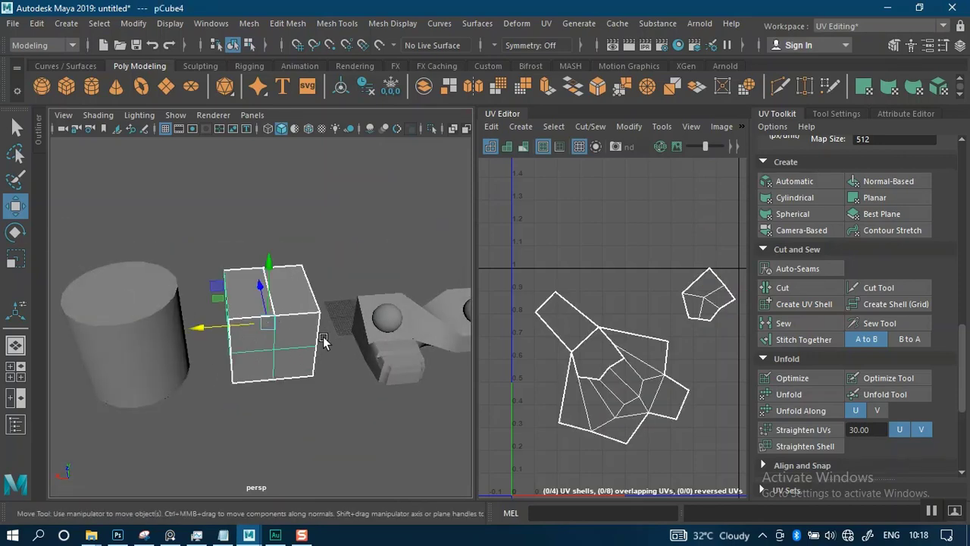
right_click_drag(304, 316, 318, 350, "alt")
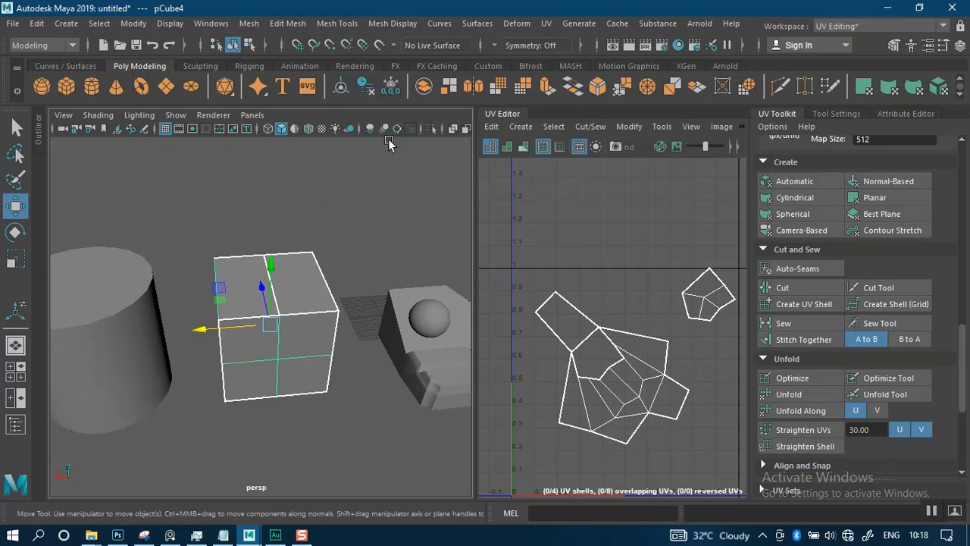
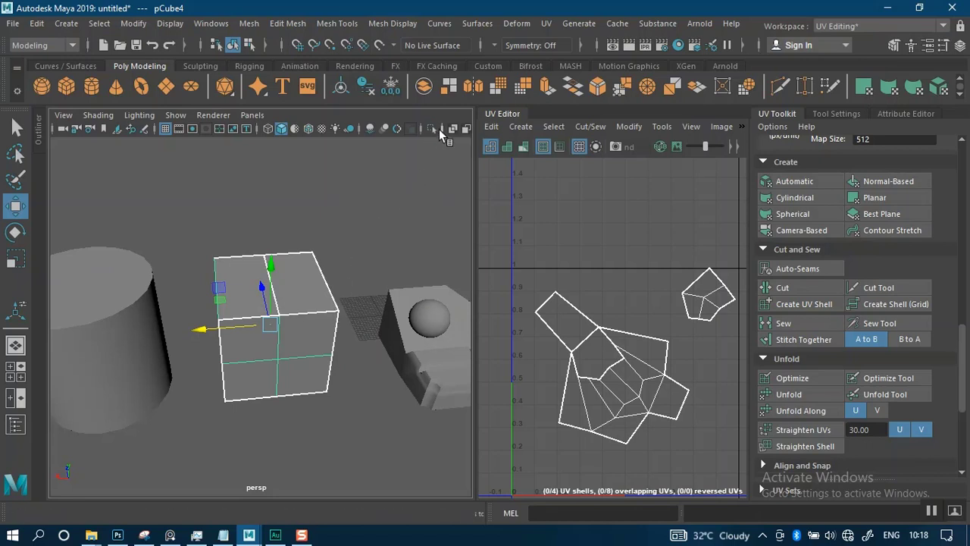
left_click(431, 128)
right_click_drag(316, 301, 357, 368, "alt")
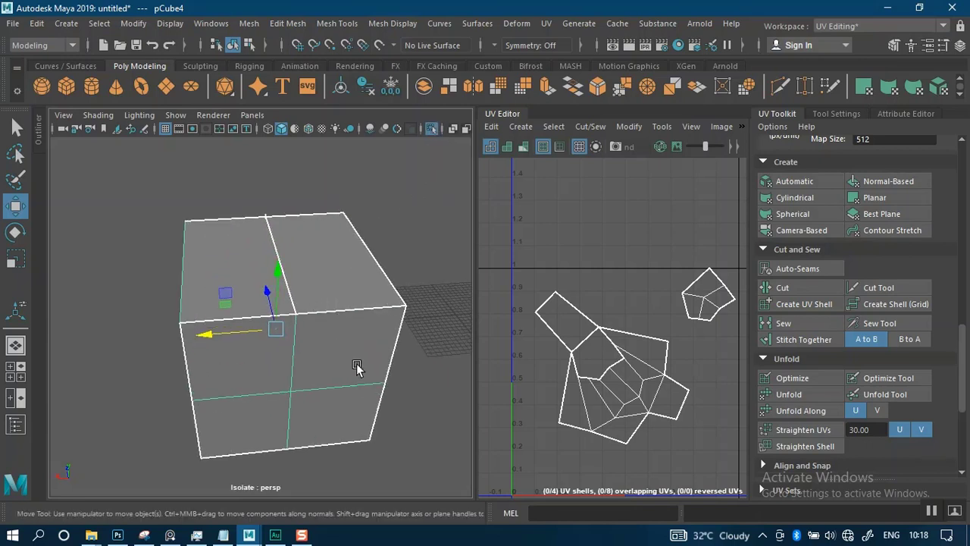
Step: Select the perimeter edges of the adjacent two-face side and cut the UVs along them
middle_click_drag(414, 321, 386, 308, "alt")
left_click_drag(416, 278, 409, 259, "alt")
left_click_drag(397, 293, 376, 290, "alt")
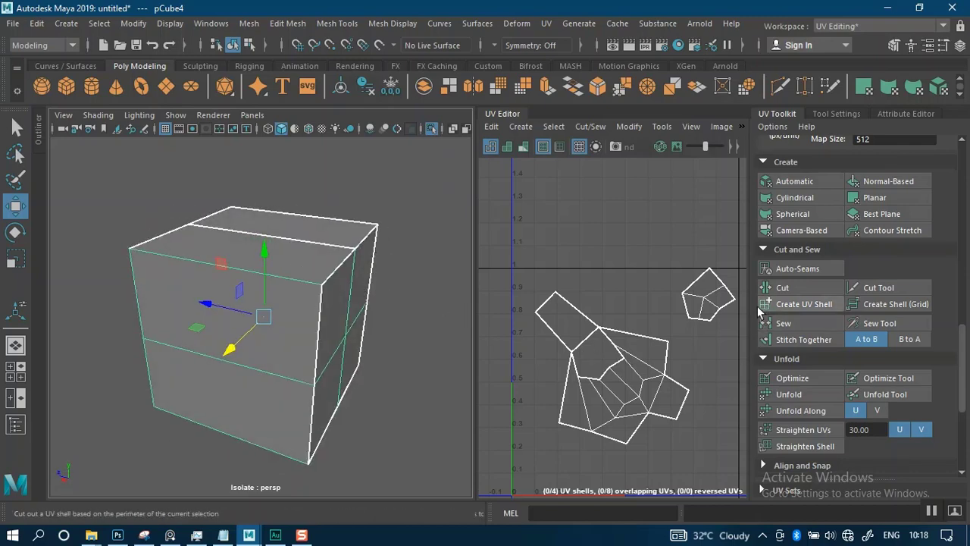
right_click_drag(300, 322, 284, 100)
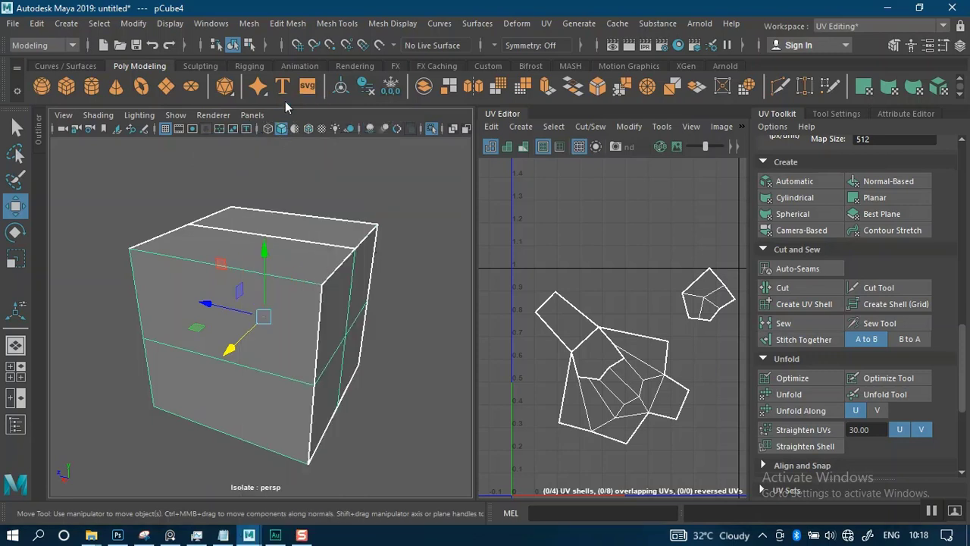
left_click(290, 275)
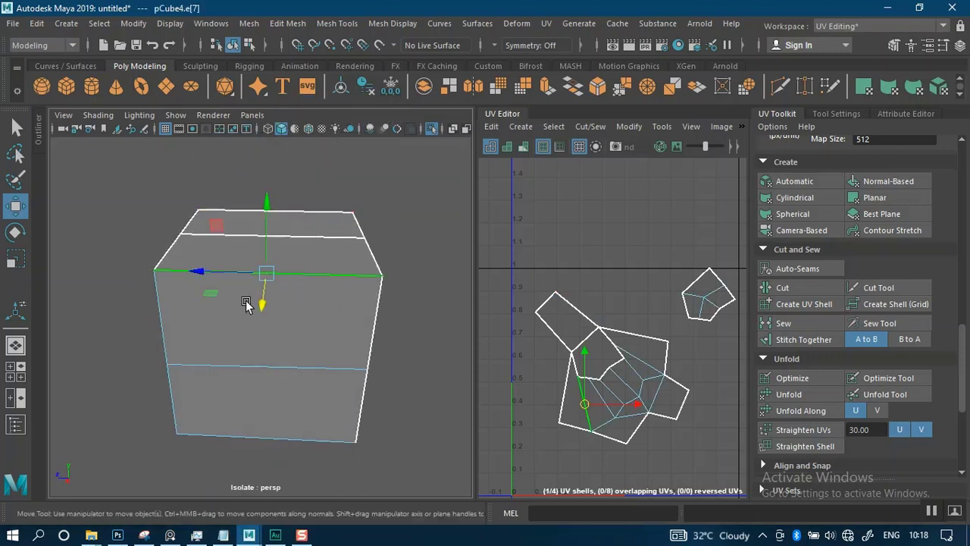
left_click(173, 322)
left_click(172, 394)
left_click(245, 442)
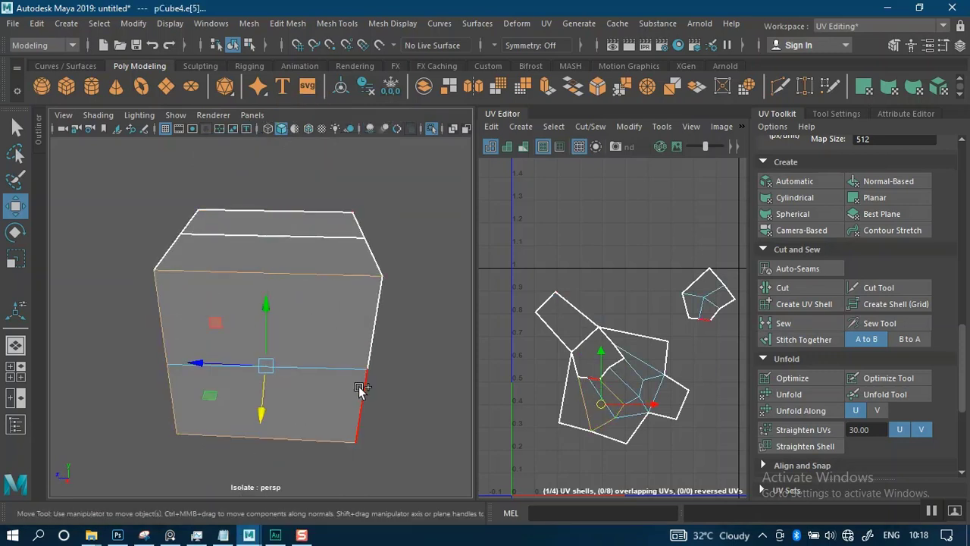
left_click(371, 338)
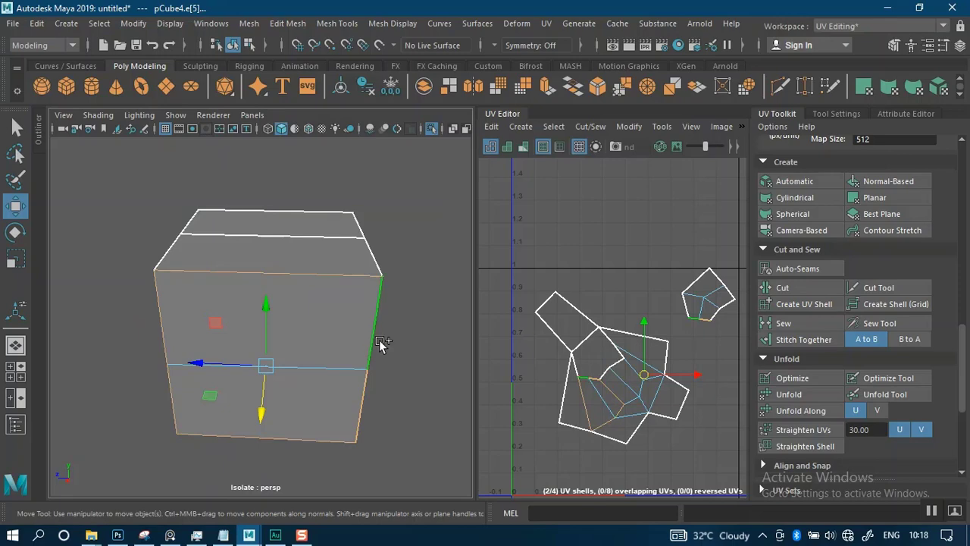
left_click(782, 288)
Step: Select the two-face side's UV shell and move it above the main layout, across the tile's upper boundary
right_click_drag(628, 335, 562, 338)
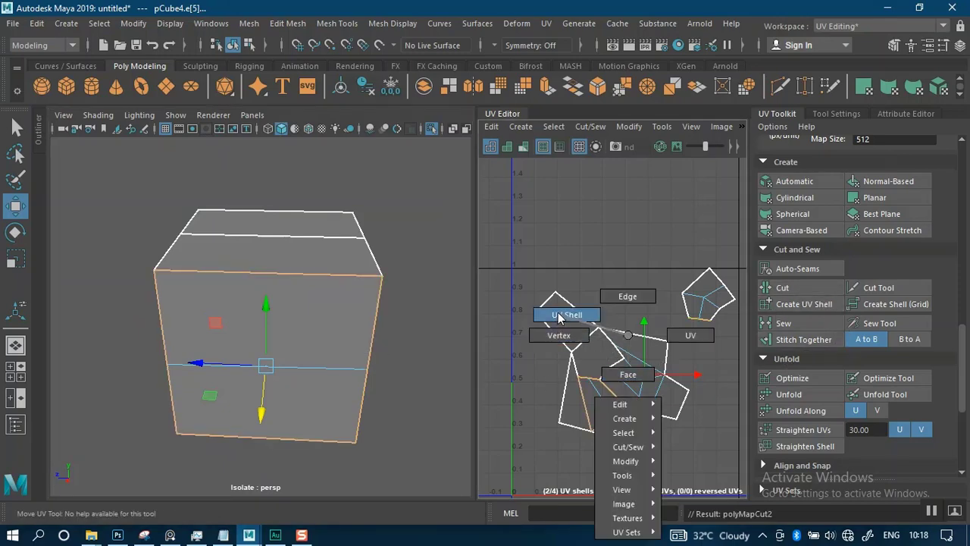
left_click(567, 314)
left_click(608, 412)
left_click_drag(604, 409, 634, 263)
Step: Select the perimeter edges of the cube's four-face back side and cut the UVs along them
mouse_move(434, 341)
left_mouse_down("alt")
mouse_move(407, 355)
mouse_move(443, 354)
left_mouse_up("alt")
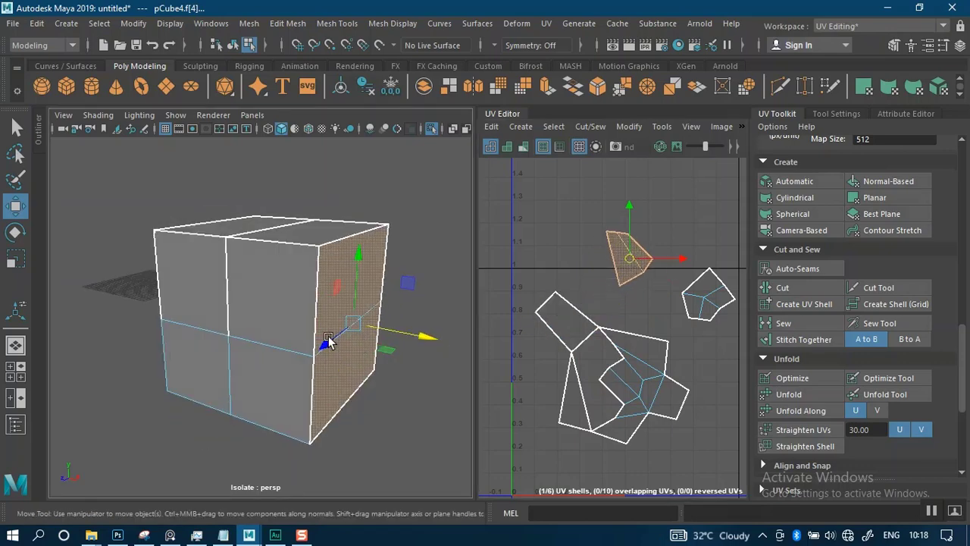
left_click_drag(328, 339, 360, 339, "alt")
right_click_drag(292, 301, 296, 334, "alt")
middle_click_drag(296, 334, 274, 347, "alt")
mouse_move(274, 348)
left_mouse_down("alt")
mouse_move(288, 365)
mouse_move(294, 337)
mouse_move(281, 336)
left_mouse_up("alt")
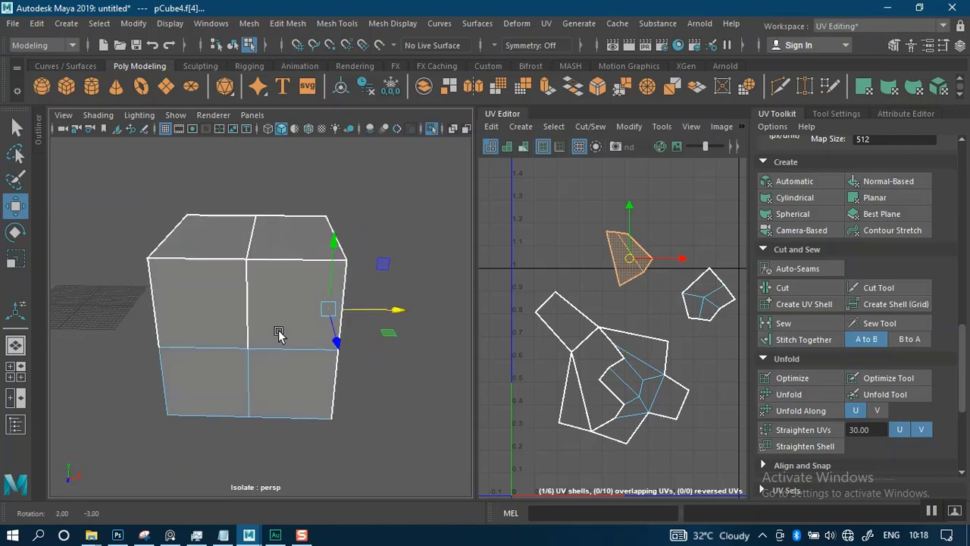
right_click_drag(263, 314, 297, 262)
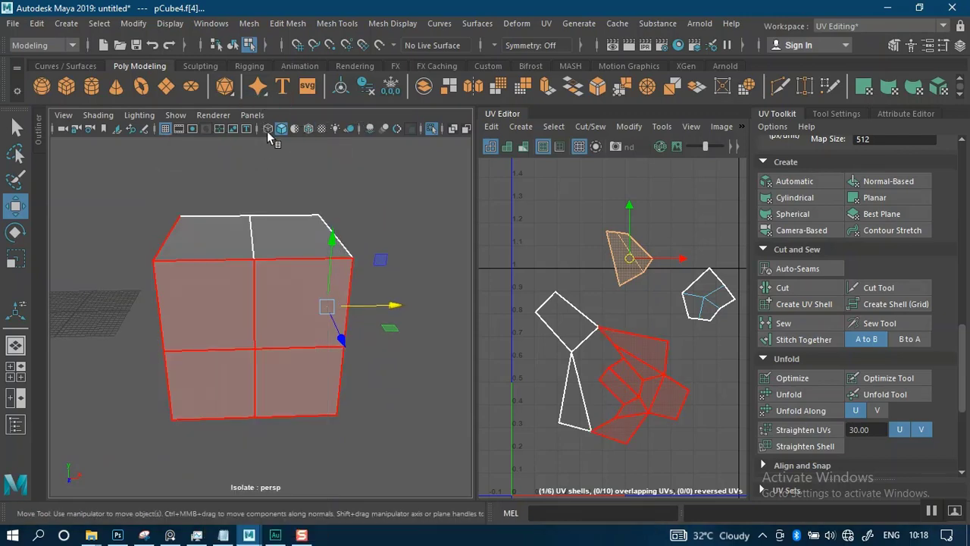
left_click(241, 260, "shift")
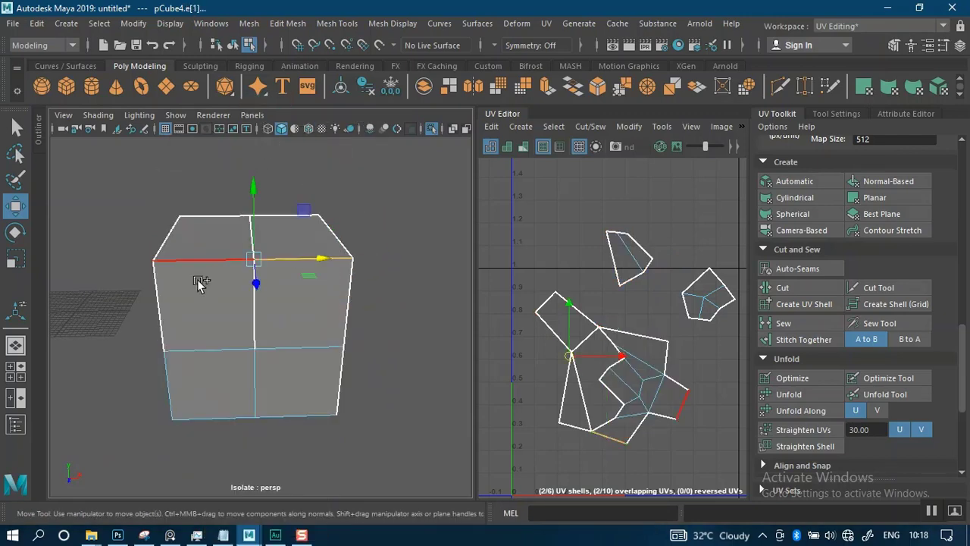
left_click(164, 300, "shift")
left_click(172, 385, "shift")
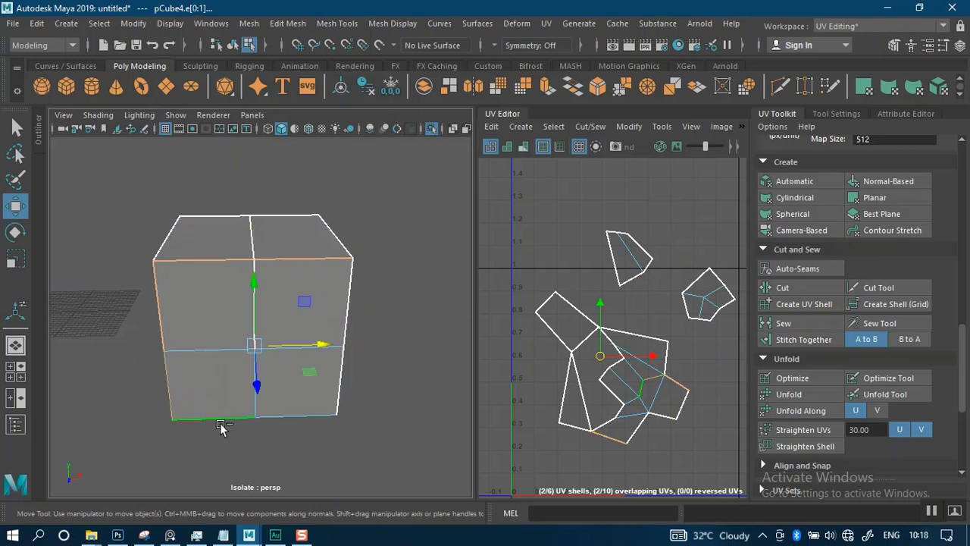
left_click(284, 417, "shift")
left_click(338, 385, "shift")
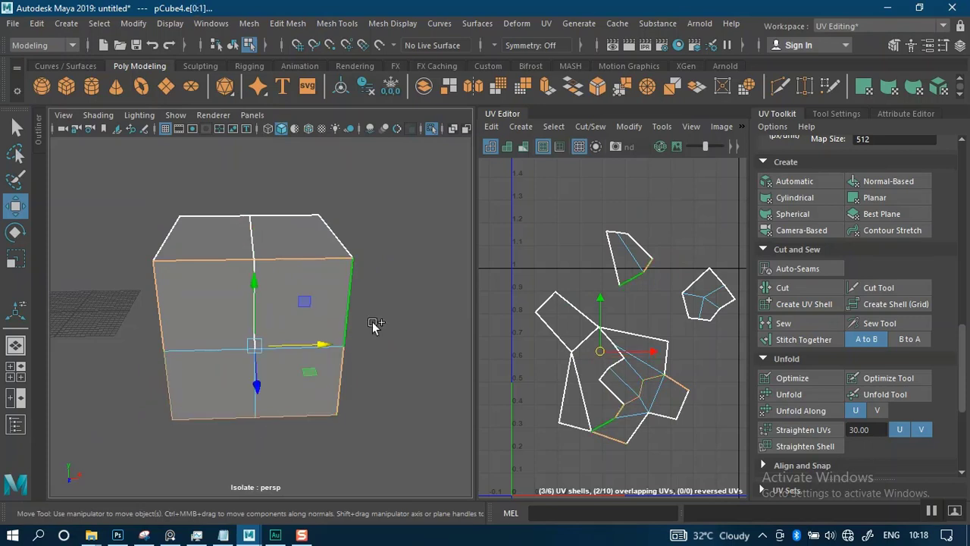
left_click(795, 289)
Step: Select the back side's UV shell and move it above the 0 to 1 tile's upper-left corner
right_click_drag(660, 374, 586, 318)
left_click(664, 411)
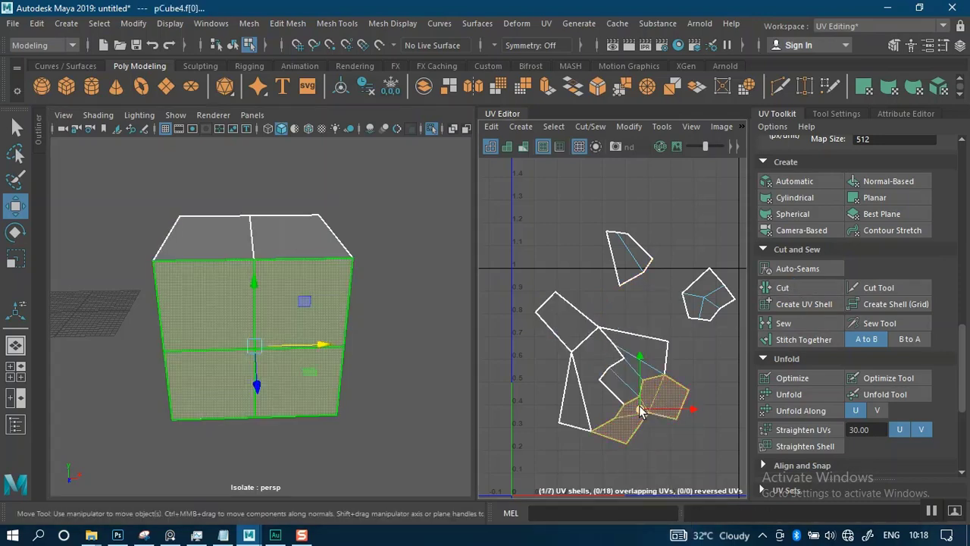
left_click_drag(640, 411, 528, 188)
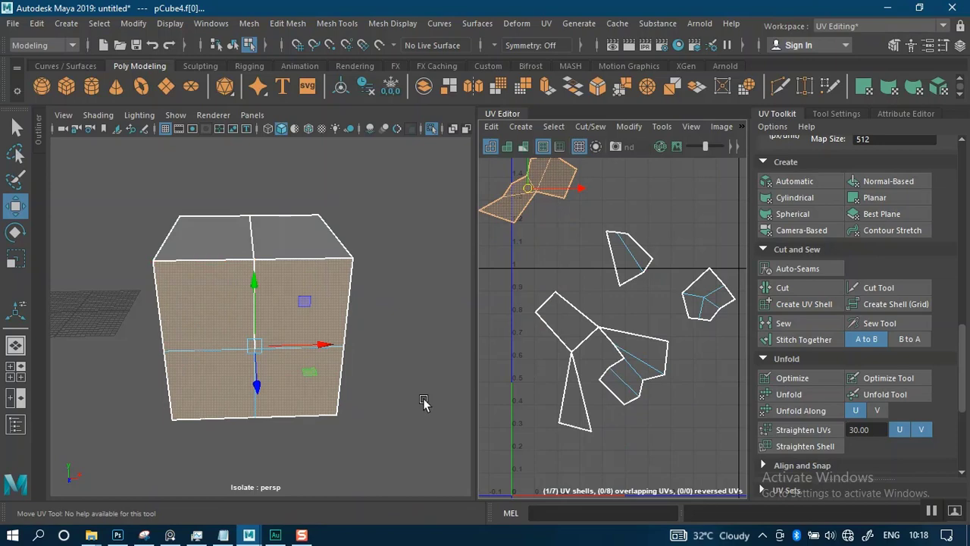
Step: Select the edge shared by the cube's underside and the adjacent two-face side and cut the UVs along it
left_click_drag(357, 331, 452, 296, "alt")
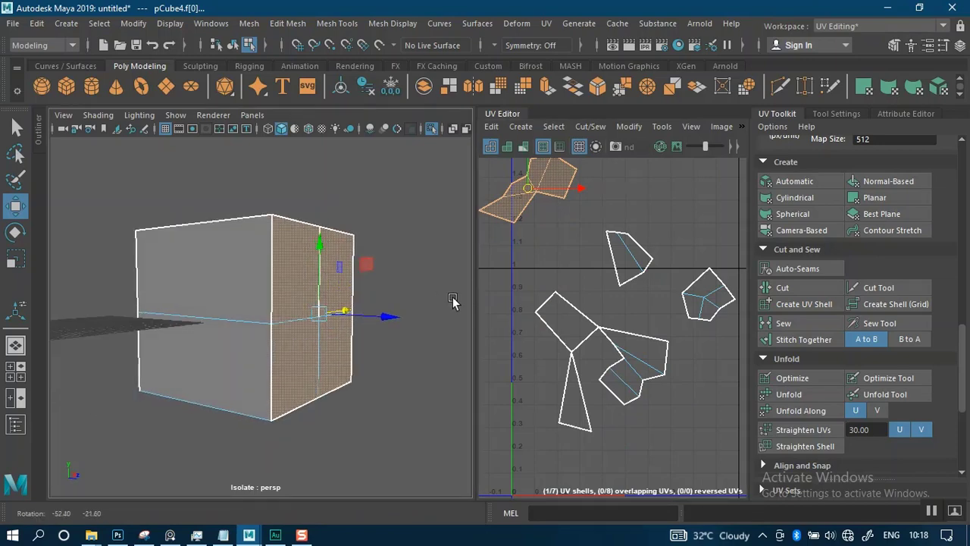
left_click_drag(362, 324, 272, 338, "alt")
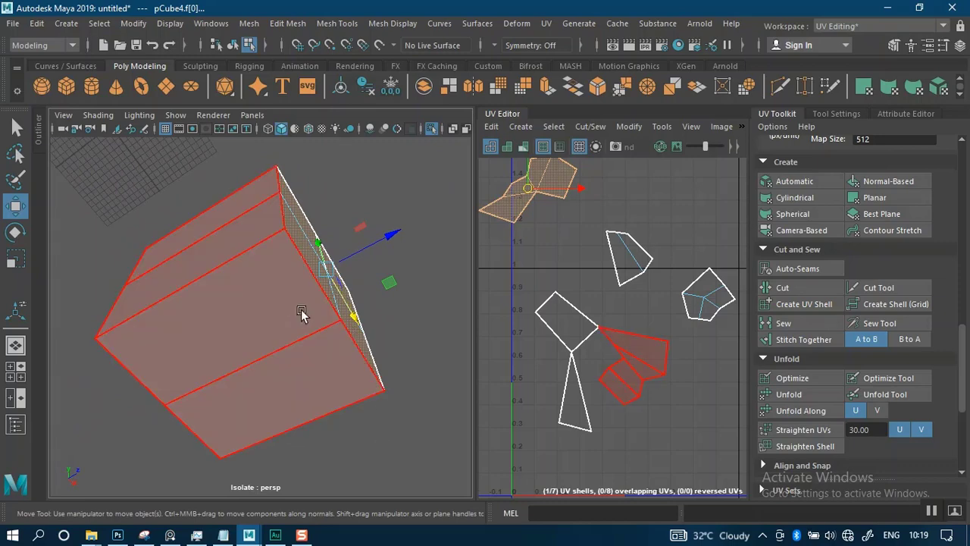
right_click_drag(297, 312, 296, 101)
left_click(261, 245)
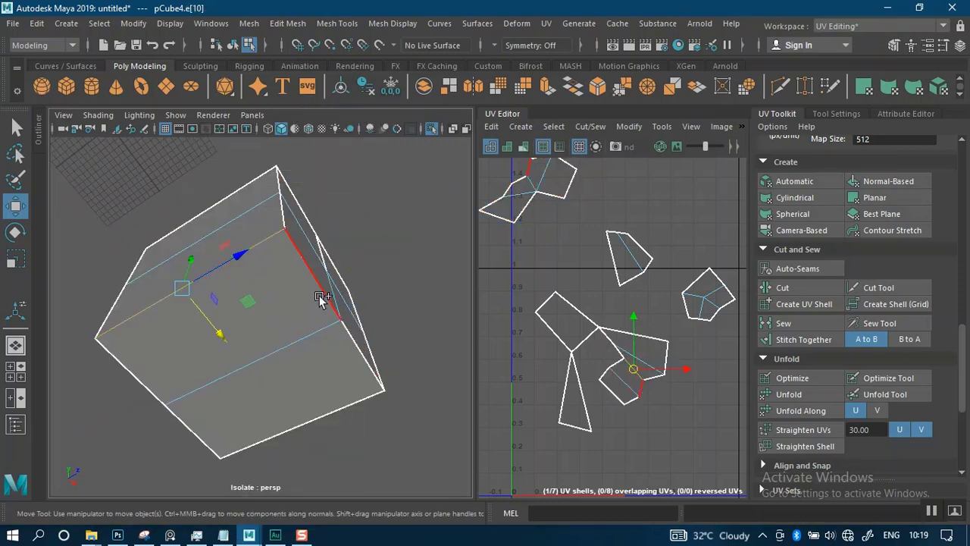
left_click_drag(336, 341, 316, 290, "alt")
scroll(315, 265, "up", 4)
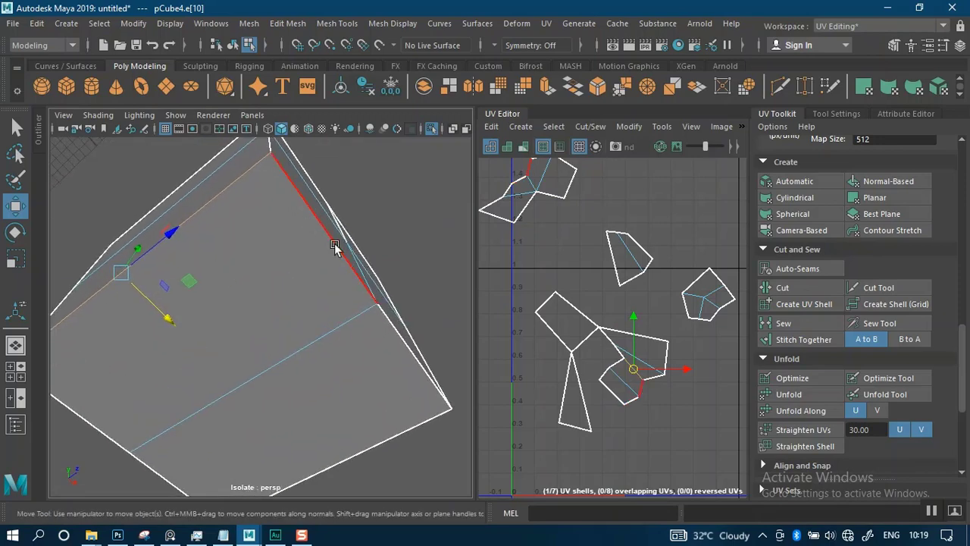
left_click_drag(309, 241, 376, 280, "alt")
scroll(317, 278, "down", 4)
scroll(318, 299, "up", 3)
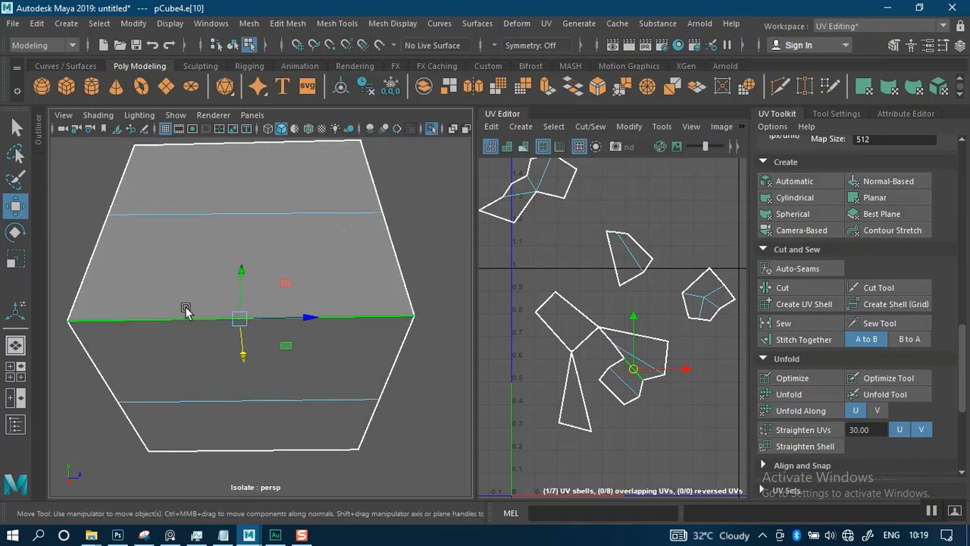
left_click(796, 289)
Step: Select the underside's UV shell and move it just above the 0 to 1 tile's upper boundary, below the back side's shell
scroll(621, 341, "up", 2)
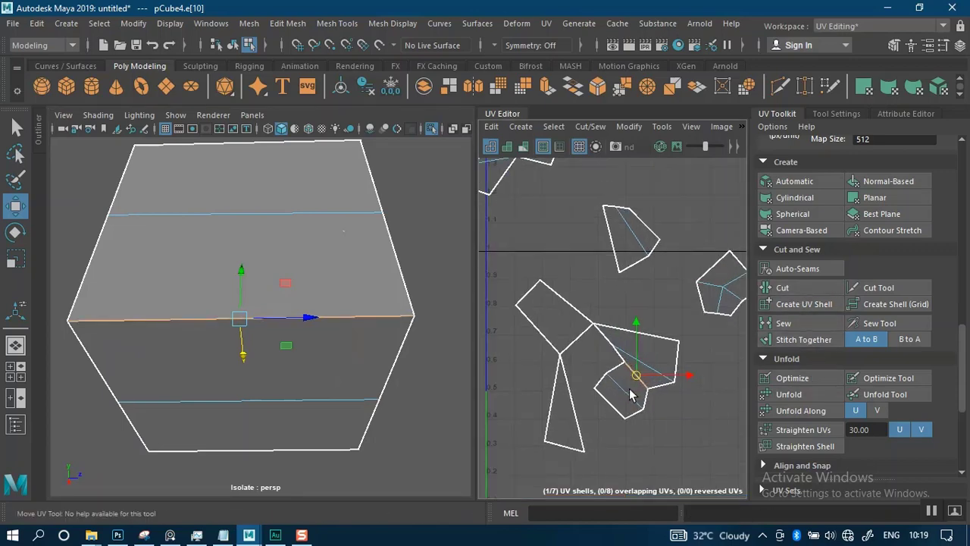
right_click_drag(628, 381, 556, 309)
left_click(610, 393)
left_click(610, 401)
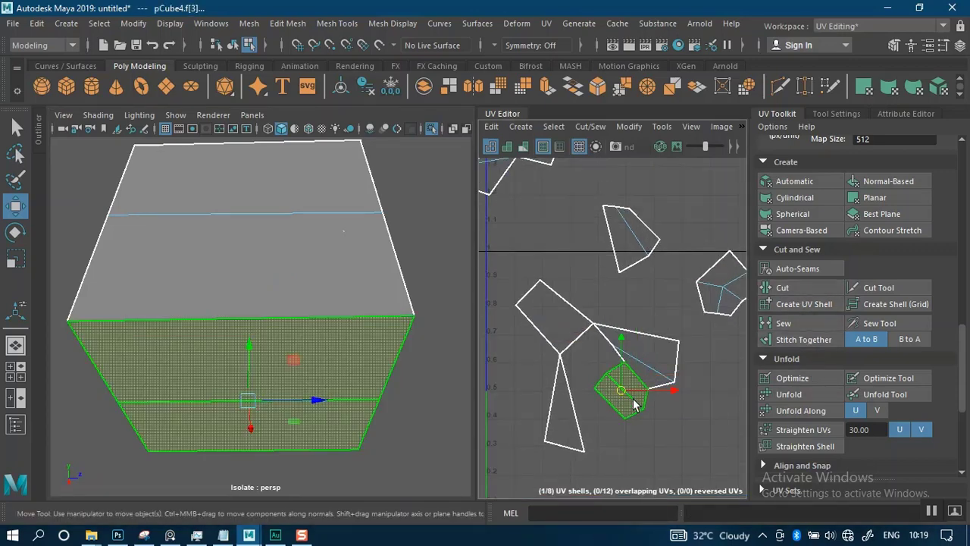
left_click_drag(628, 394, 543, 220)
scroll(576, 270, "down", 5)
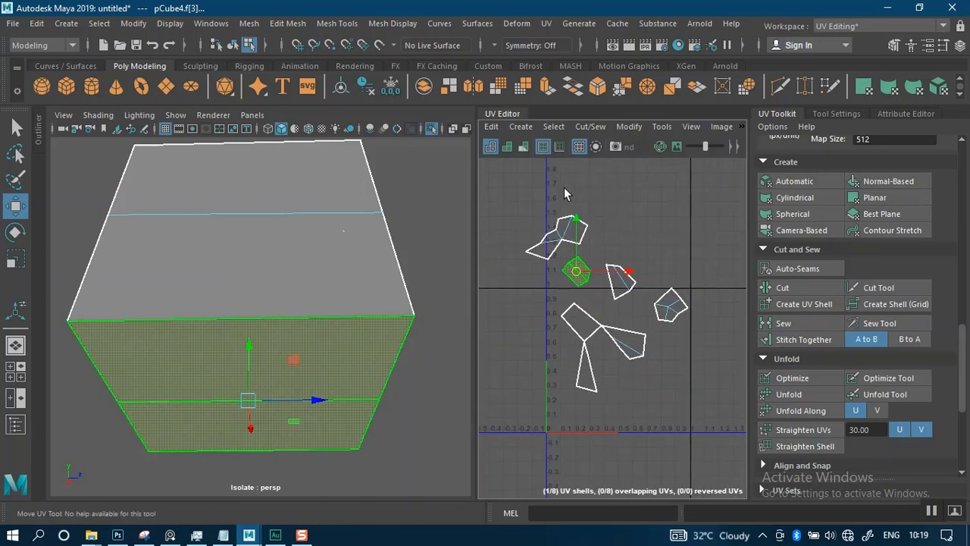
scroll(615, 305, "up", 3)
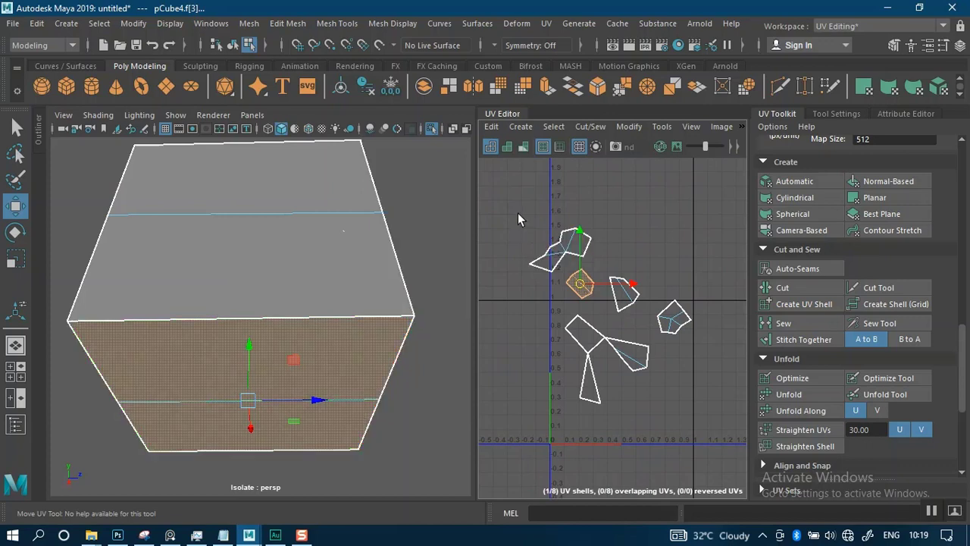
Step: Select all the cube's UV shells and unfold them
left_click_drag(521, 213, 708, 448)
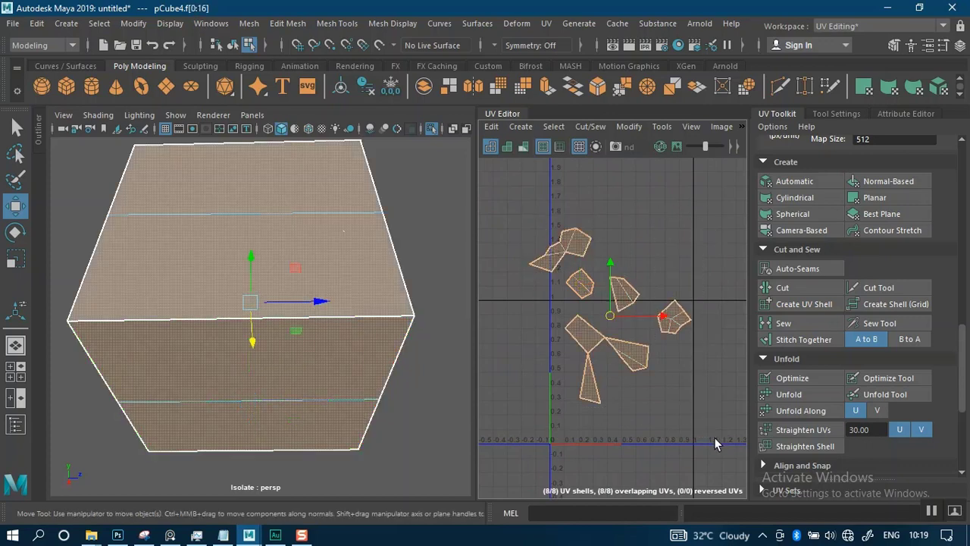
left_click(805, 400)
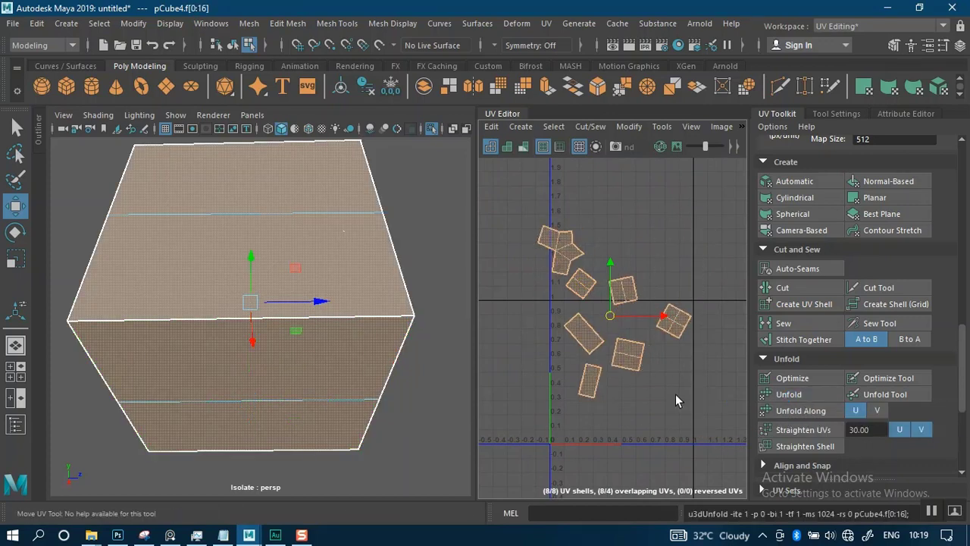
scroll(680, 394, "up", 2)
right_click_drag(682, 406, 660, 337, "alt")
middle_click_drag(662, 341, 669, 347, "alt")
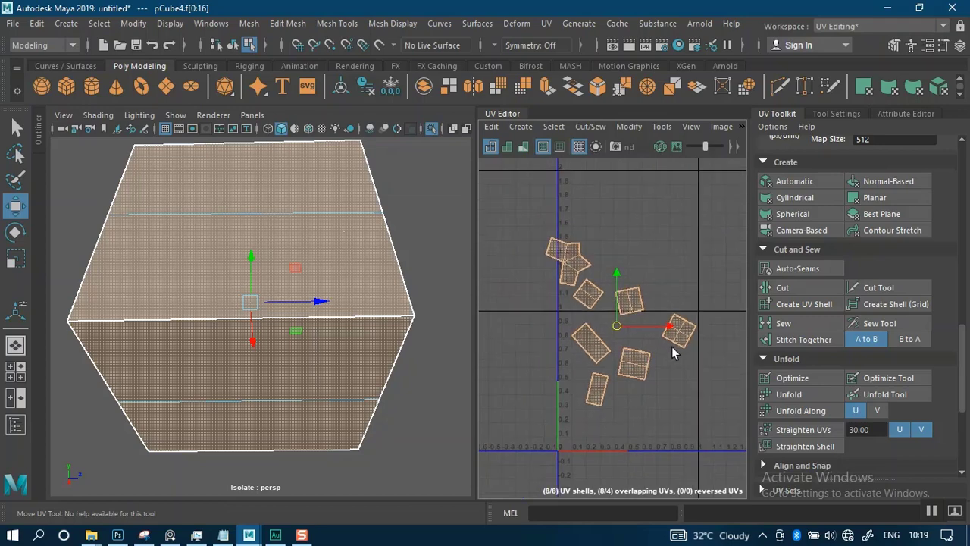
right_click_drag(669, 350, 658, 369, "alt")
Step: Orient all selected UV shells parallel to the U and V axes with Orient Shells
scroll(824, 410, "down", 2)
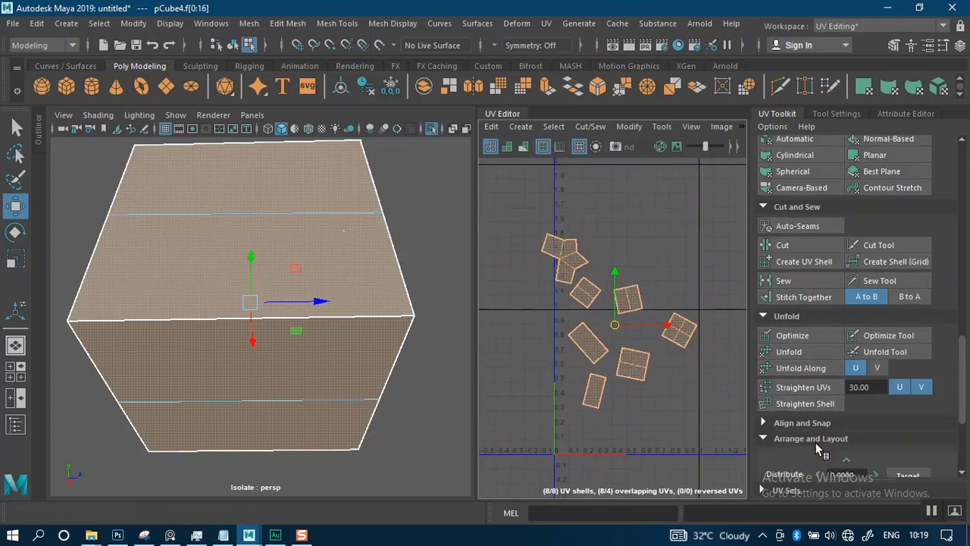
left_click(814, 383)
scroll(818, 425, "down", 2)
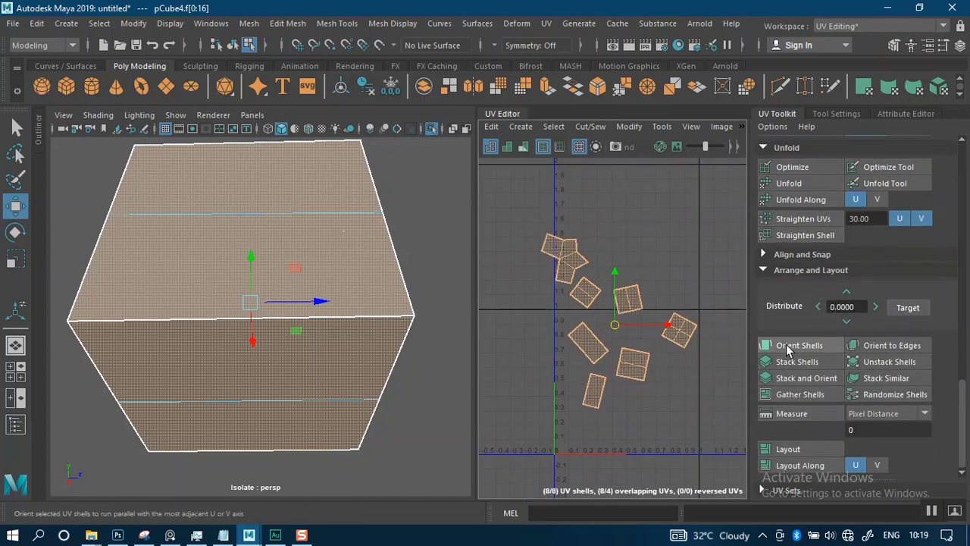
left_click(788, 347)
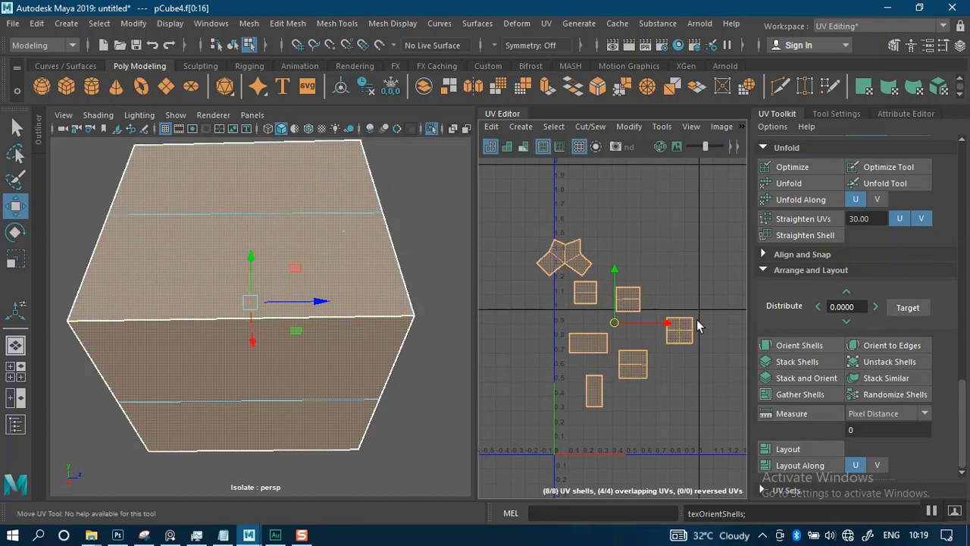
Step: Open the options for the UV Layout command and reset its settings to their defaults
left_click(628, 126)
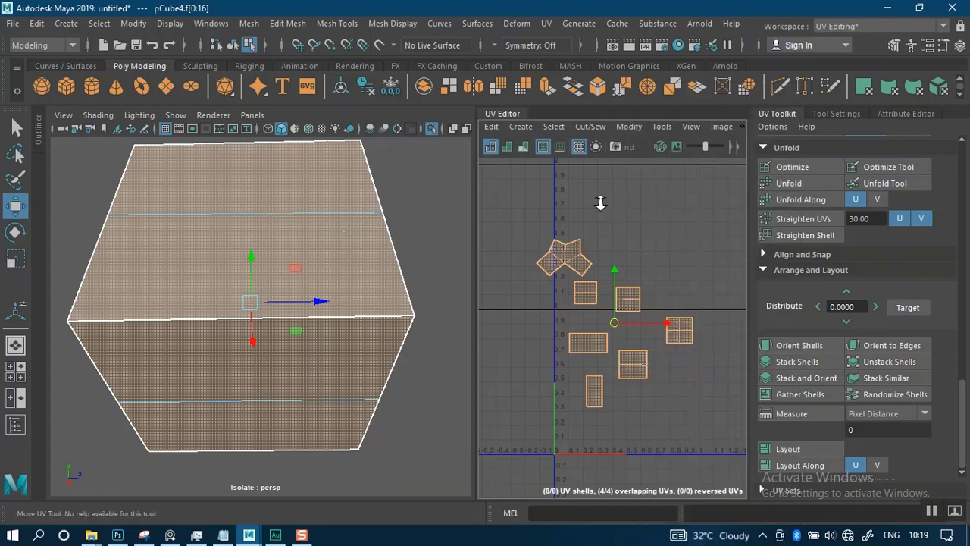
scroll(595, 220, "up", 2)
scroll(594, 220, "down", 2)
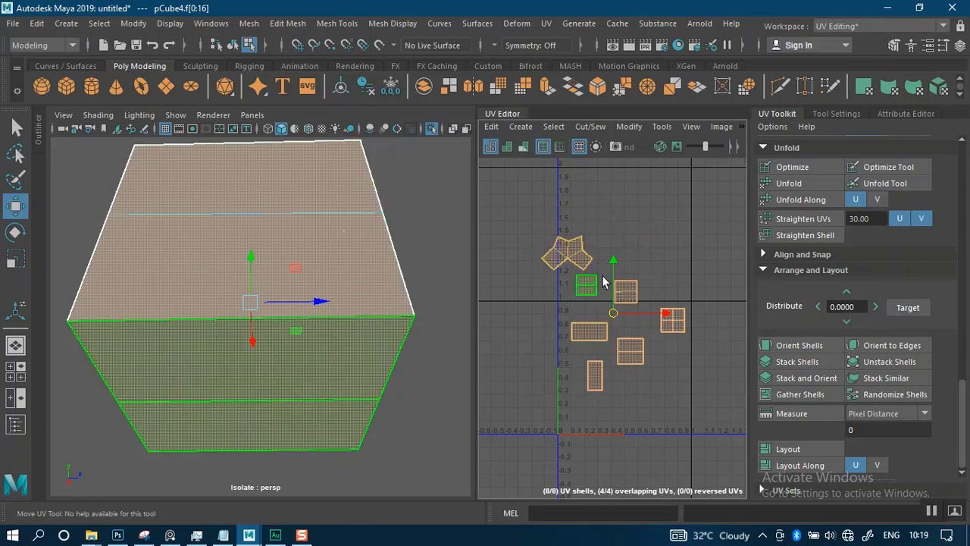
left_click(628, 126)
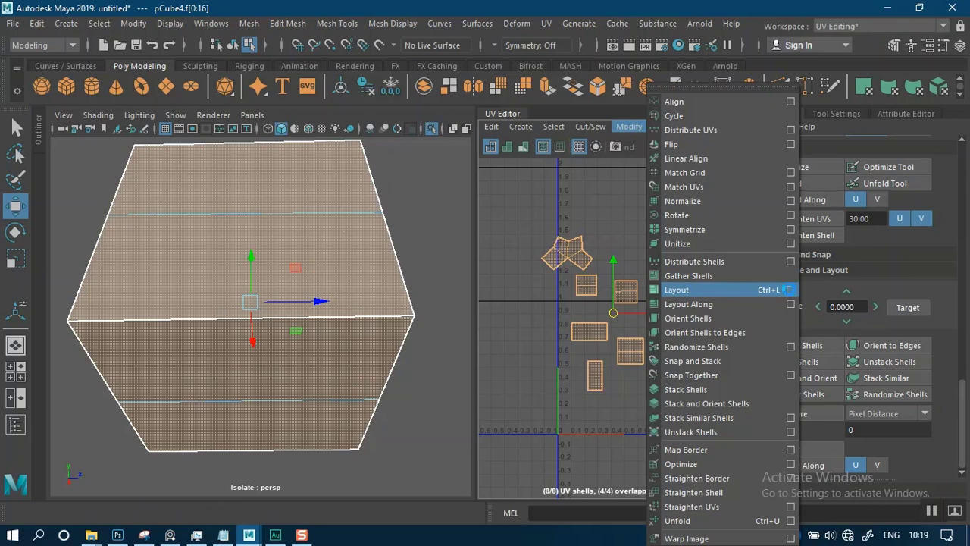
left_click(790, 291)
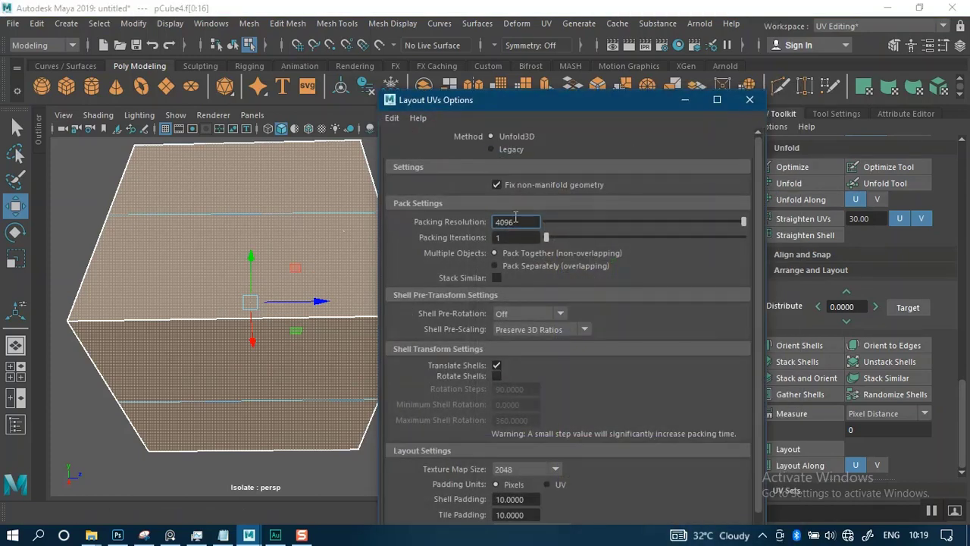
scroll(526, 345, "down", 2)
scroll(526, 346, "up", 2)
left_click(391, 119)
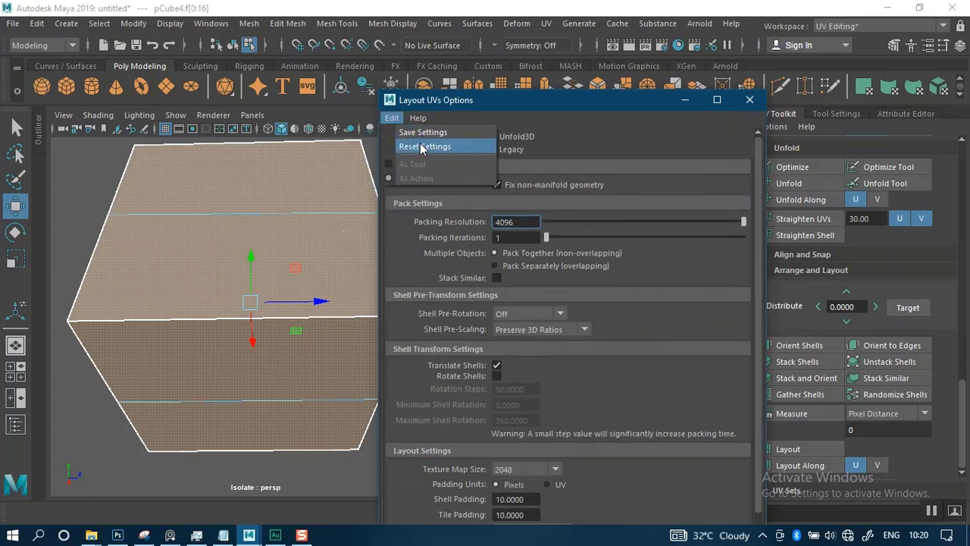
left_click(419, 143)
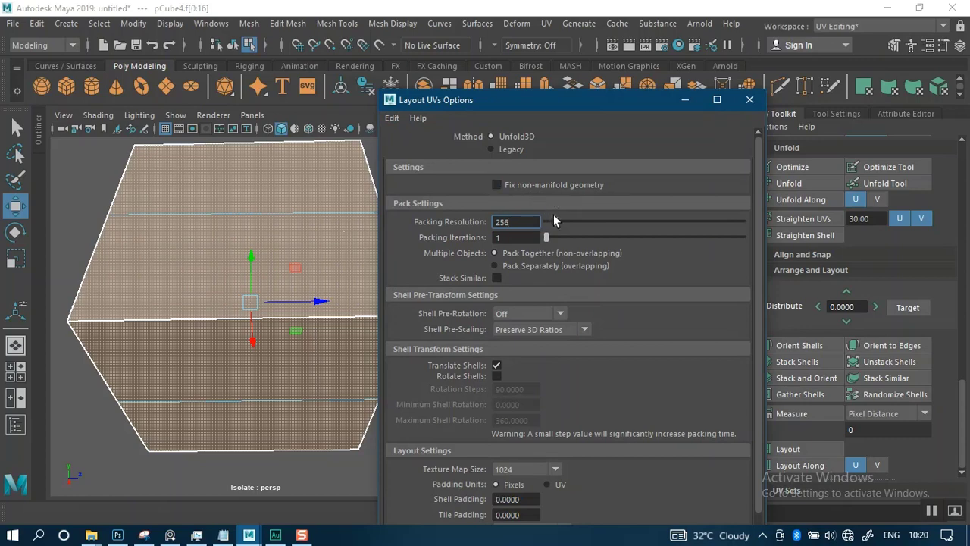
Step: Set the packing resolution to 4096 and the texture map size to 2048, and move the options window clear of the UV layout
left_click_drag(556, 221, 697, 224)
scroll(555, 347, "down", 2)
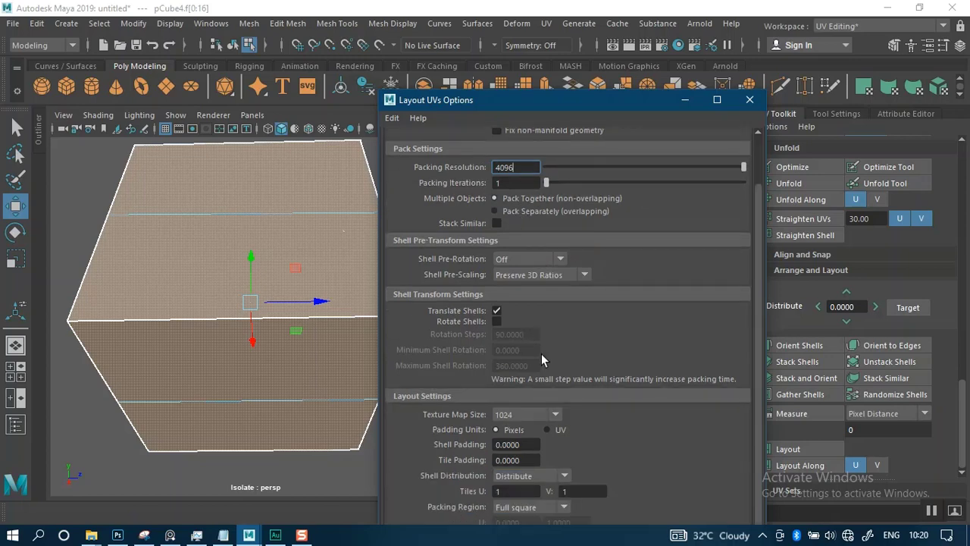
left_click(556, 414)
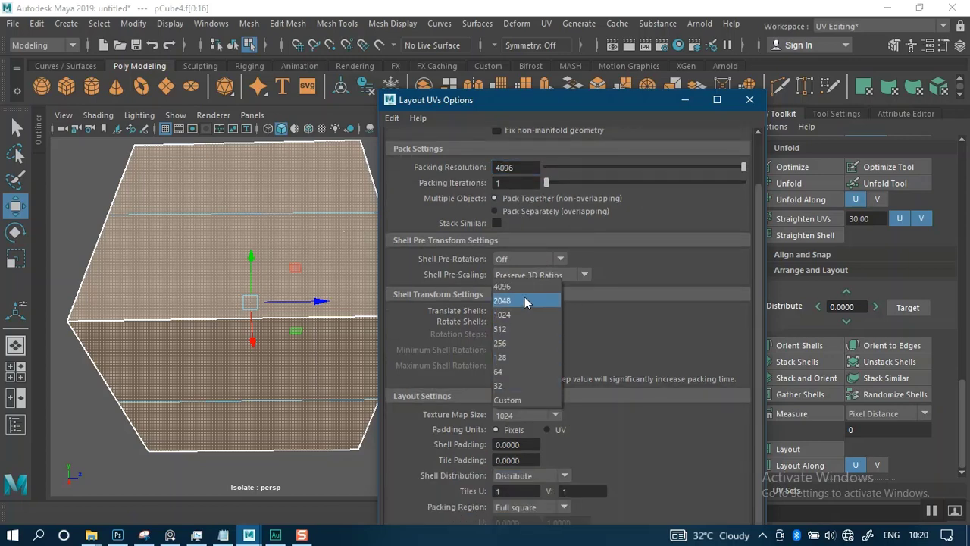
left_click(524, 298)
left_click_drag(598, 108, 598, 28)
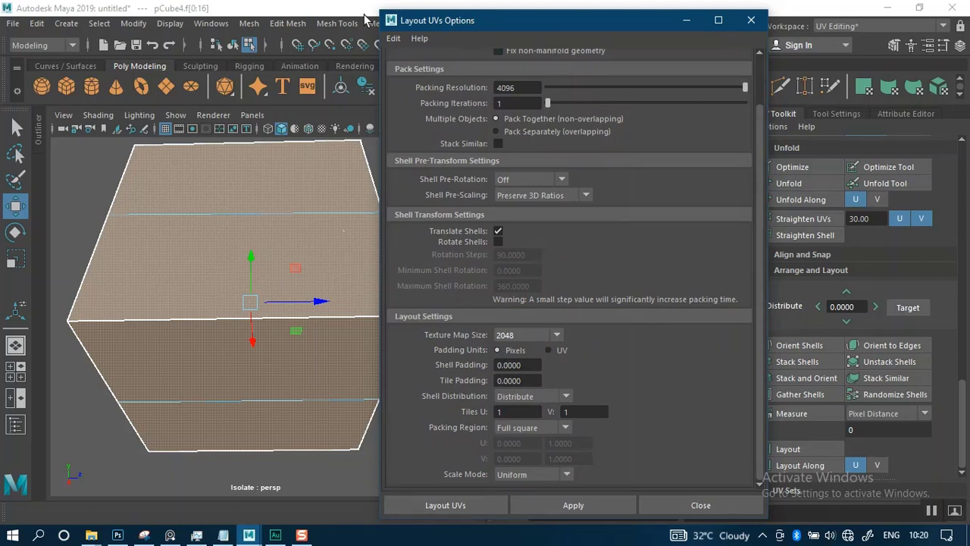
left_click_drag(559, 31, 281, 21)
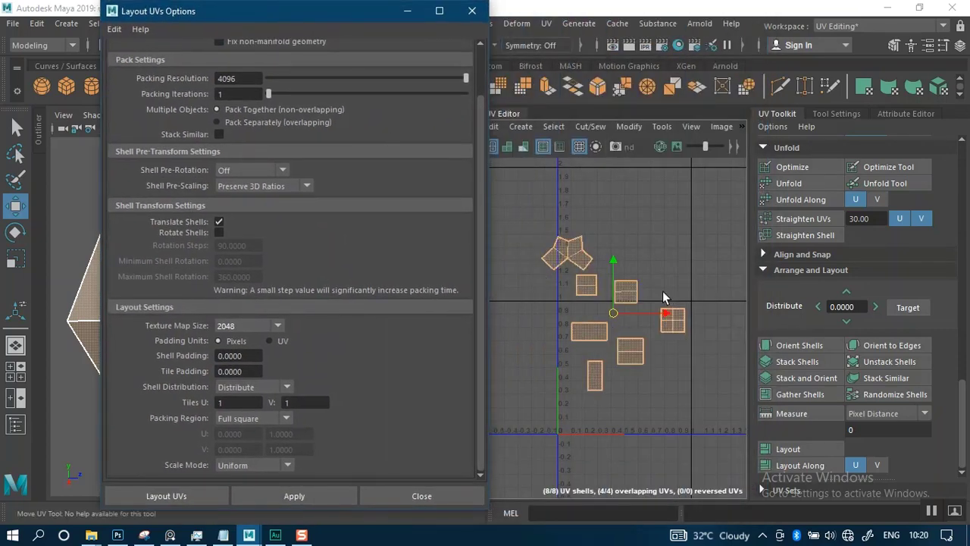
Step: Examine the gaps between neighbouring UV shells and between the shells and the tile border to understand shell and tile padding
scroll(599, 338, "up", 3)
middle_click_drag(599, 336, 686, 261, "alt")
scroll(636, 257, "up", 7)
scroll(609, 304, "up", 1)
scroll(610, 304, "up", 1)
scroll(598, 301, "down", 3)
left_click(543, 260)
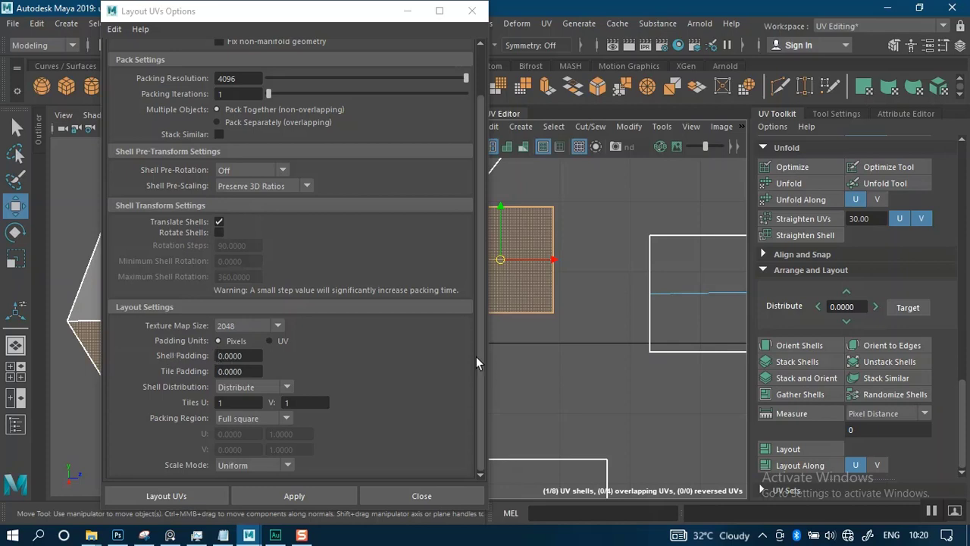
scroll(535, 360, "down", 2)
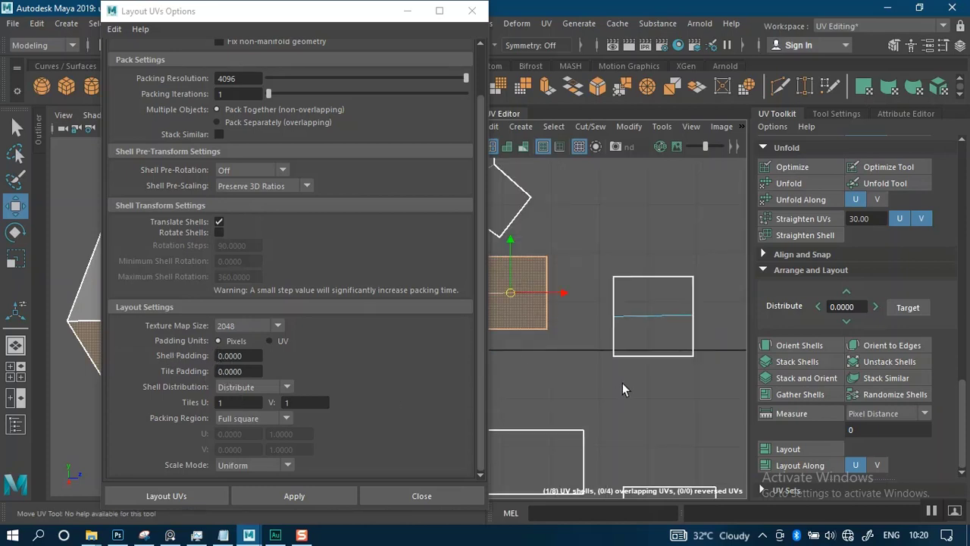
scroll(622, 385, "down", 3)
middle_click_drag(568, 350, 667, 236, "alt")
scroll(665, 237, "up", 4)
middle_click_drag(593, 353, 690, 228, "alt")
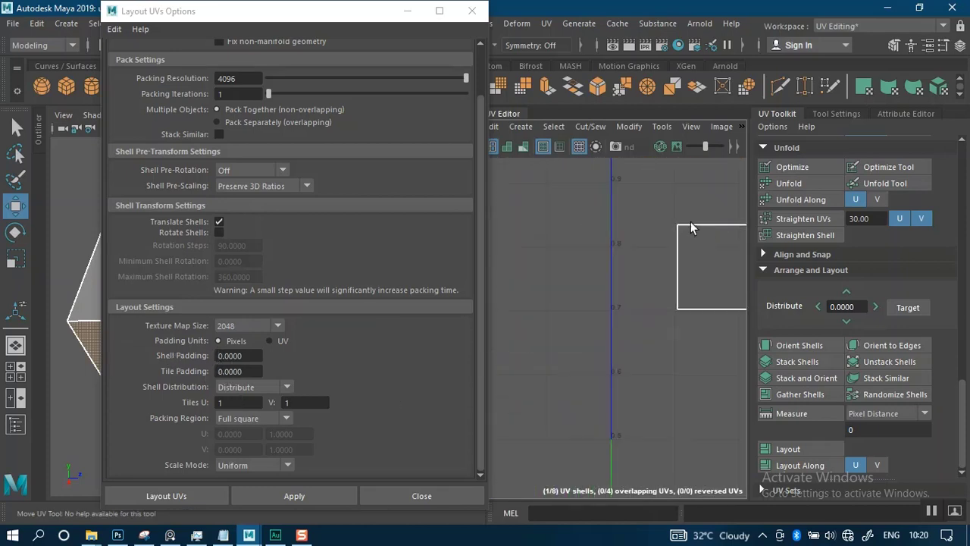
scroll(690, 224, "up", 3)
middle_click_drag(657, 359, 608, 427, "alt")
scroll(607, 390, "down", 1)
middle_click_drag(628, 334, 644, 324, "alt")
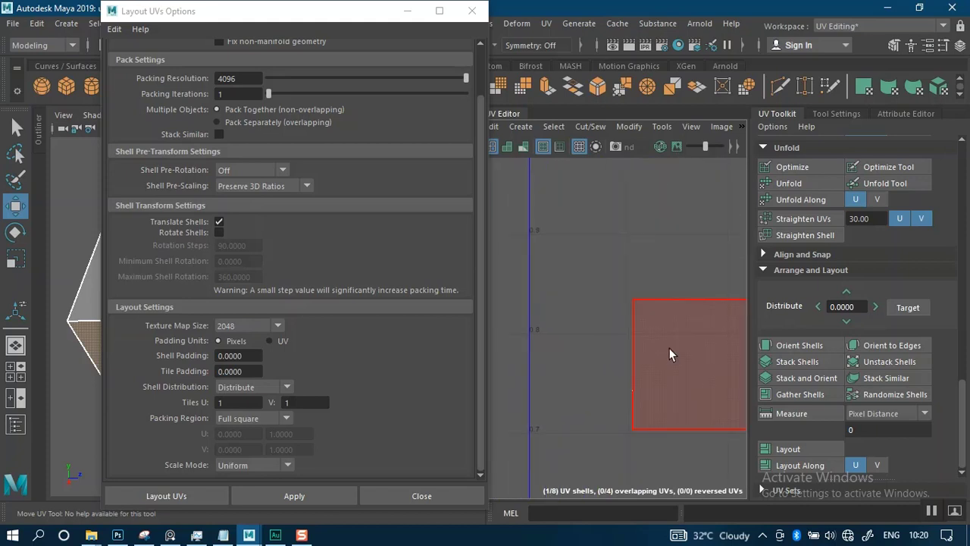
left_click(669, 348)
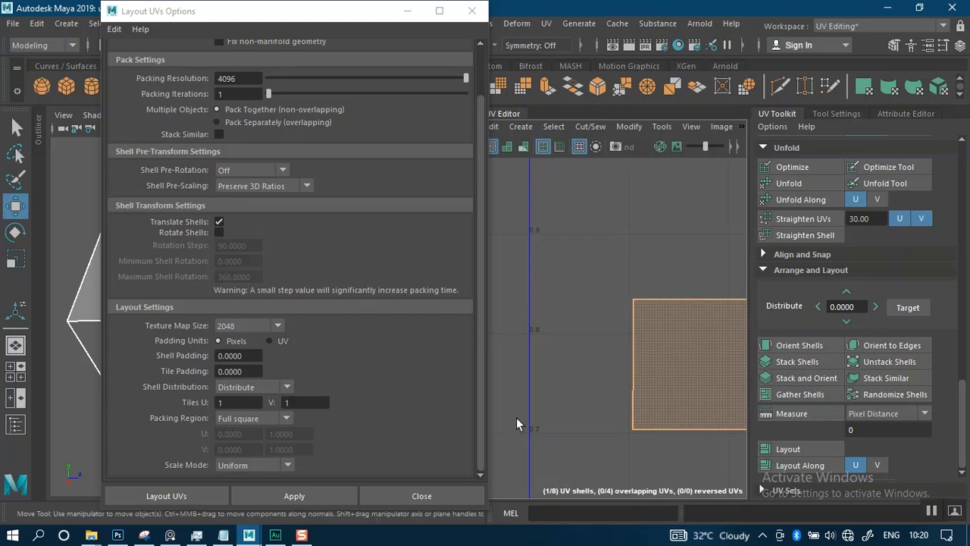
scroll(528, 257, "down", 4)
middle_click_drag(537, 162, 565, 258, "alt")
scroll(565, 258, "down", 6)
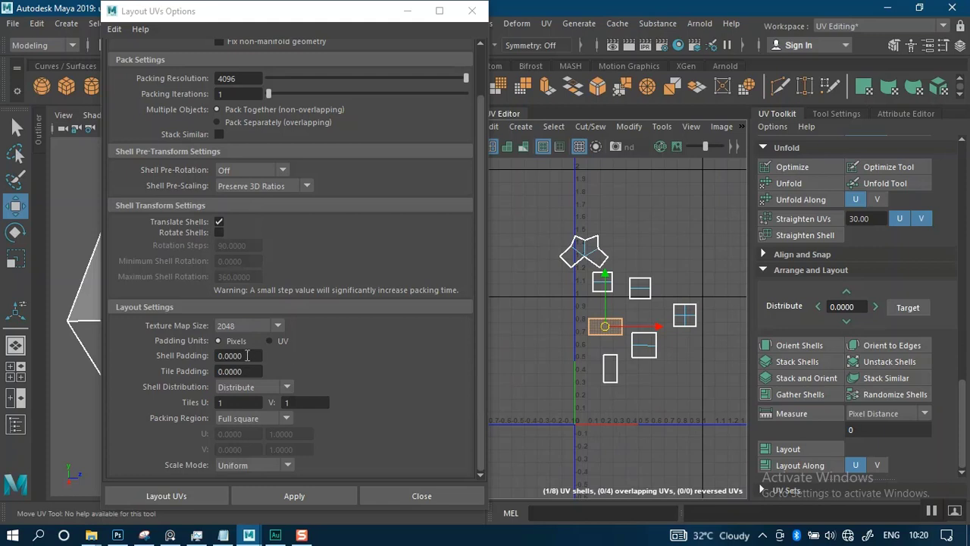
Step: Set the shell padding to 10 pixels and the tile padding to 20 pixels, and run the layout on all UV shells
left_click_drag(246, 355, 199, 348)
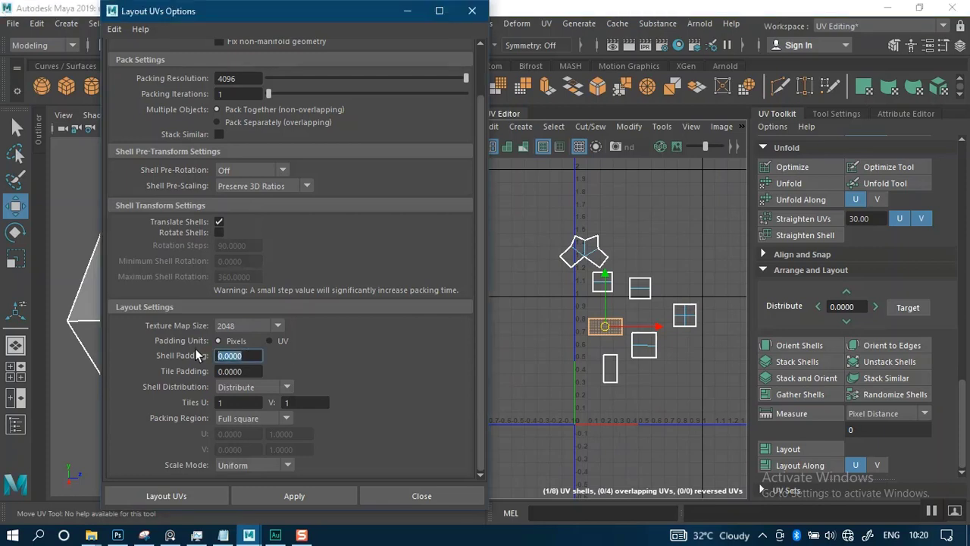
type("10")
key("Tab")
type("20")
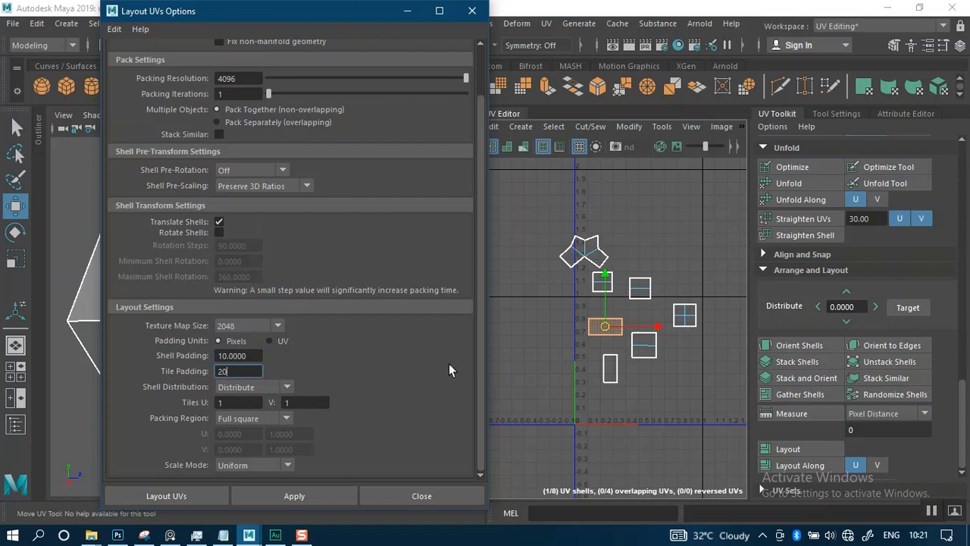
left_click_drag(547, 218, 704, 441)
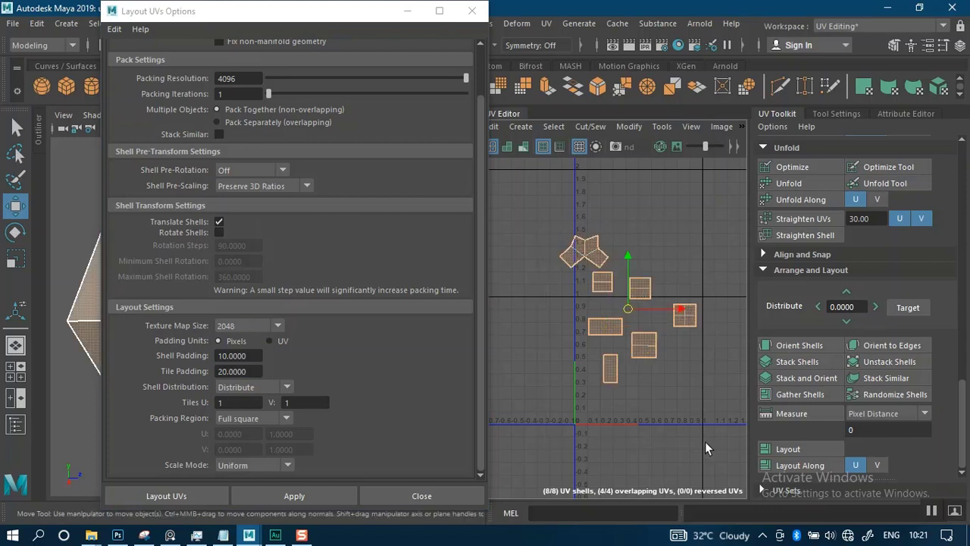
left_click(166, 495)
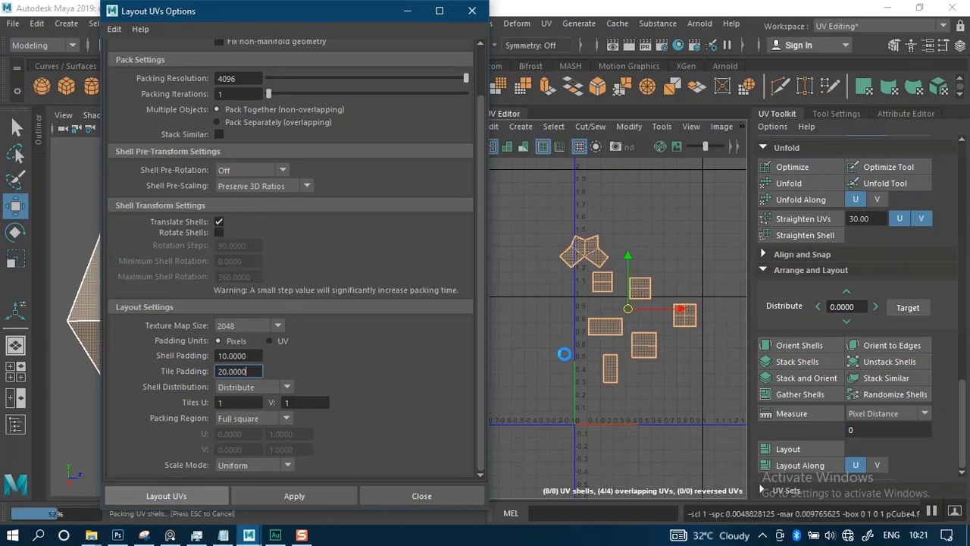
Step: Deselect the shells and examine how the packed layout fills the 0 to 1 tile with the new padding
scroll(682, 293, "up", 2)
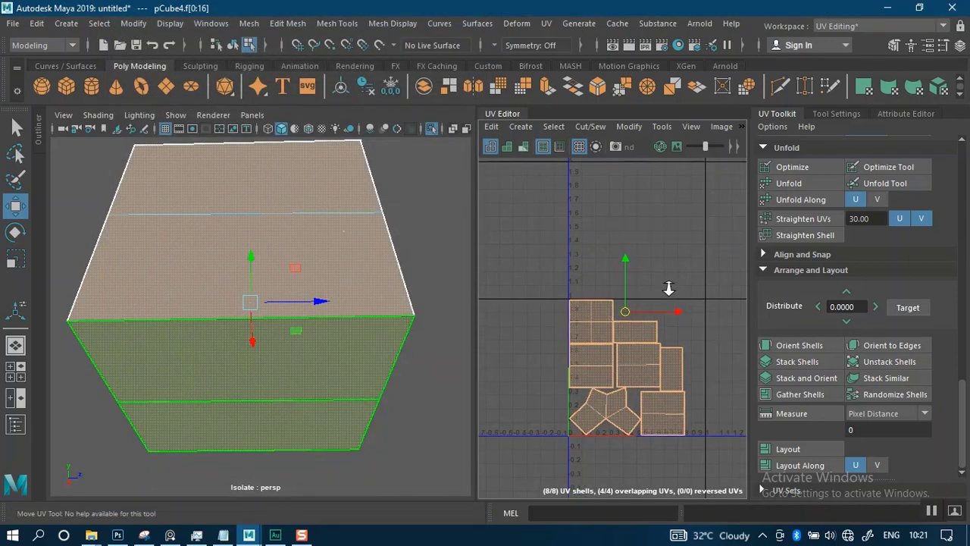
scroll(687, 303, "up", 1)
left_click(692, 314)
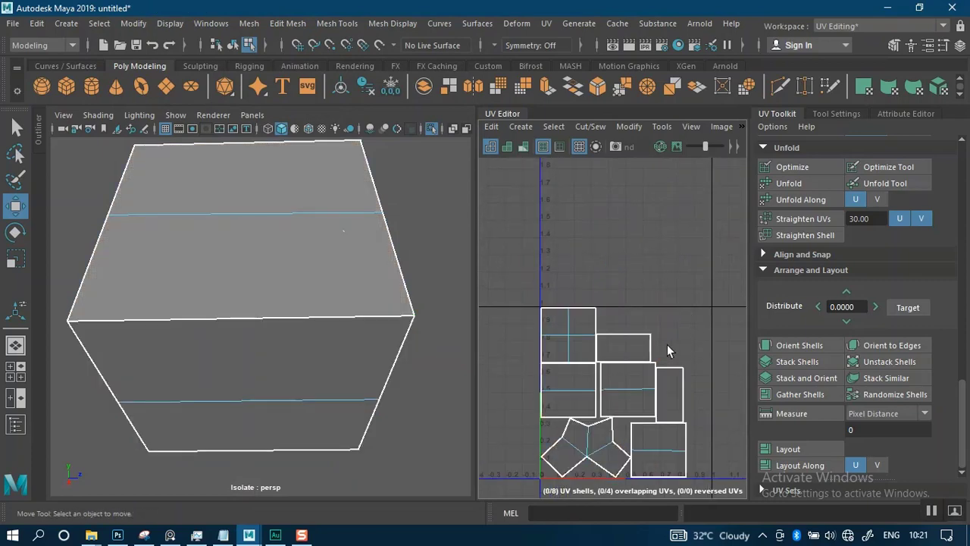
scroll(668, 364, "up", 2)
right_click_drag(672, 388, 657, 321, "alt")
middle_click_drag(665, 331, 659, 287, "alt")
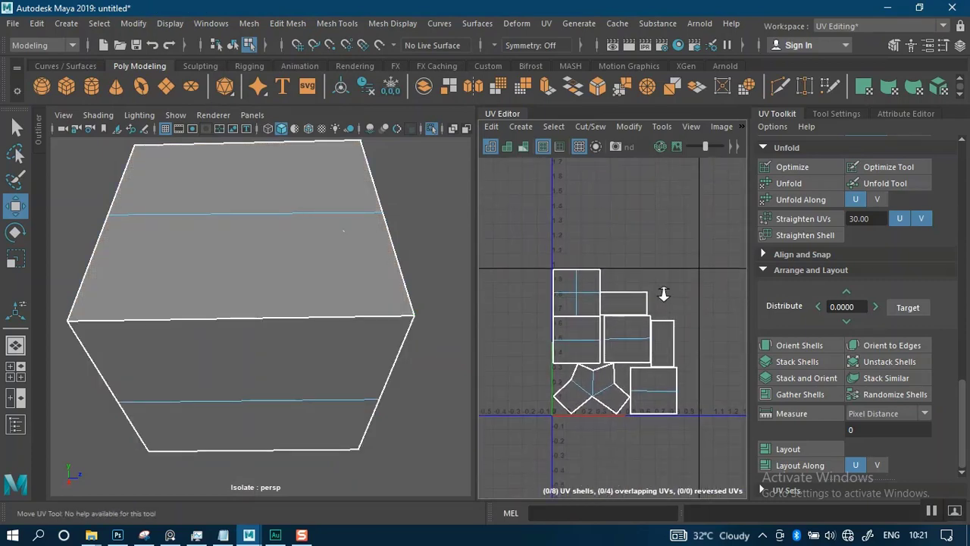
right_click_drag(663, 294, 663, 317, "alt")
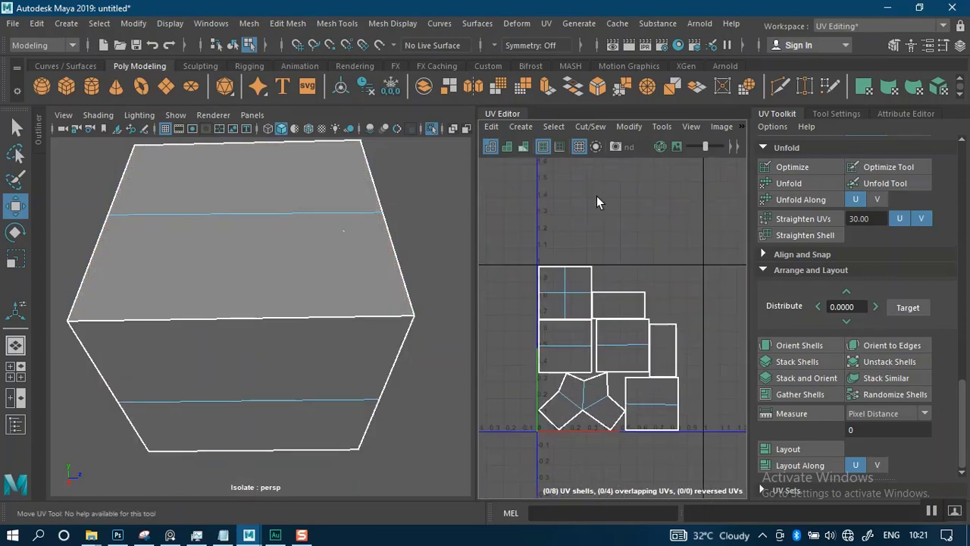
Step: Turn on the UV distortion display, examine the shells for stretching or compression, and turn the display off again
left_click(525, 147)
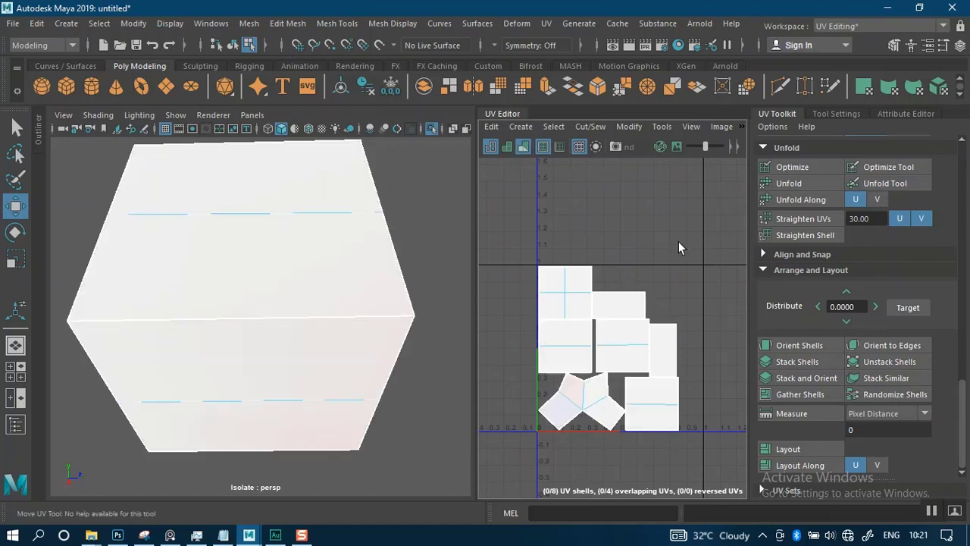
right_click_drag(679, 249, 692, 329, "alt")
middle_click_drag(693, 329, 709, 237, "alt")
right_click_drag(709, 237, 677, 220, "alt")
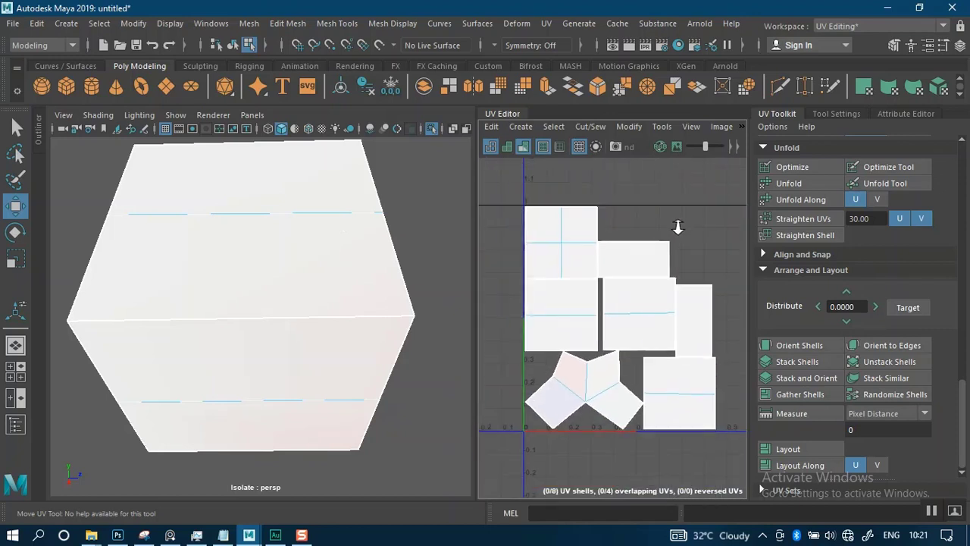
middle_click_drag(674, 221, 676, 220, "alt")
right_click_drag(670, 222, 630, 256, "alt")
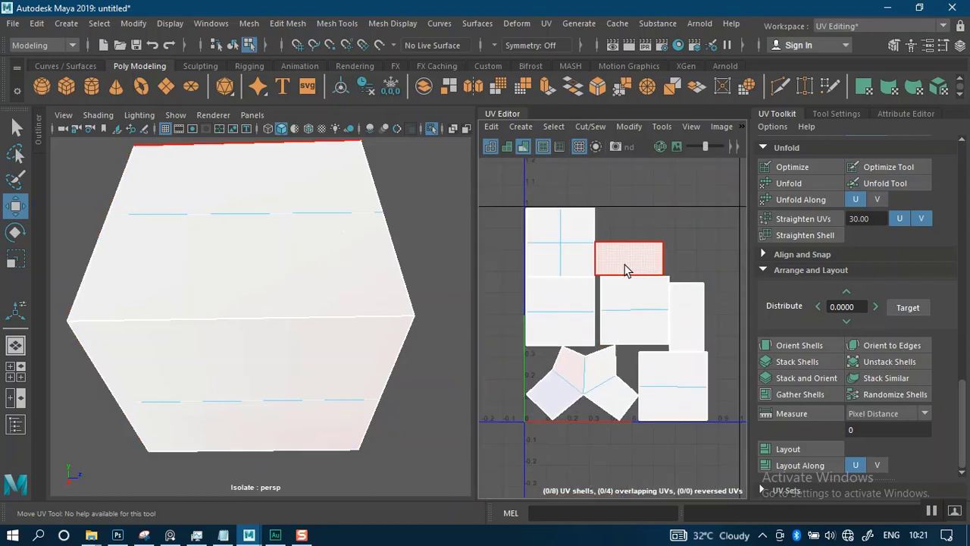
left_click(526, 144)
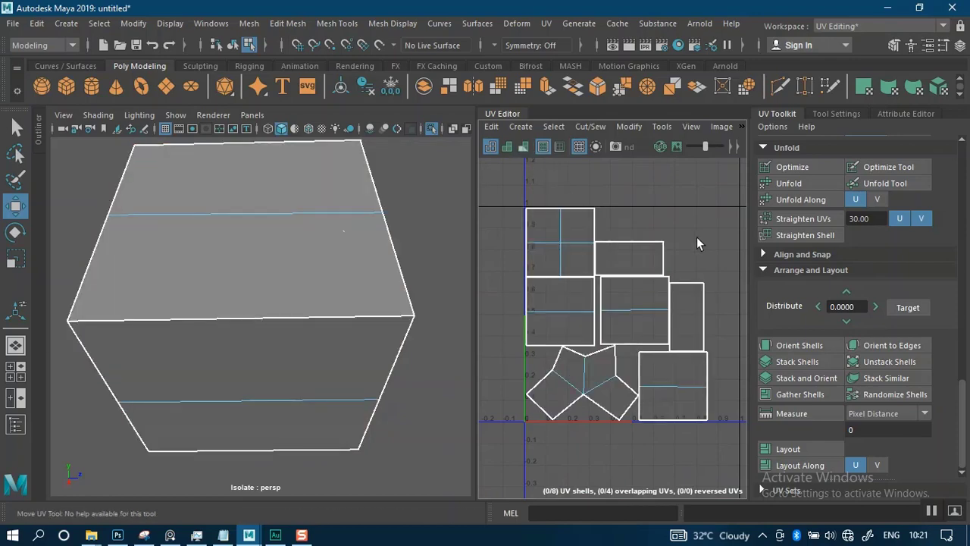
Step: Examine the cube from several sides to match its faces to their UV shells, ending with the two halves of the top face
scroll(697, 243, "down", 2)
left_click_drag(309, 324, 231, 298, "alt")
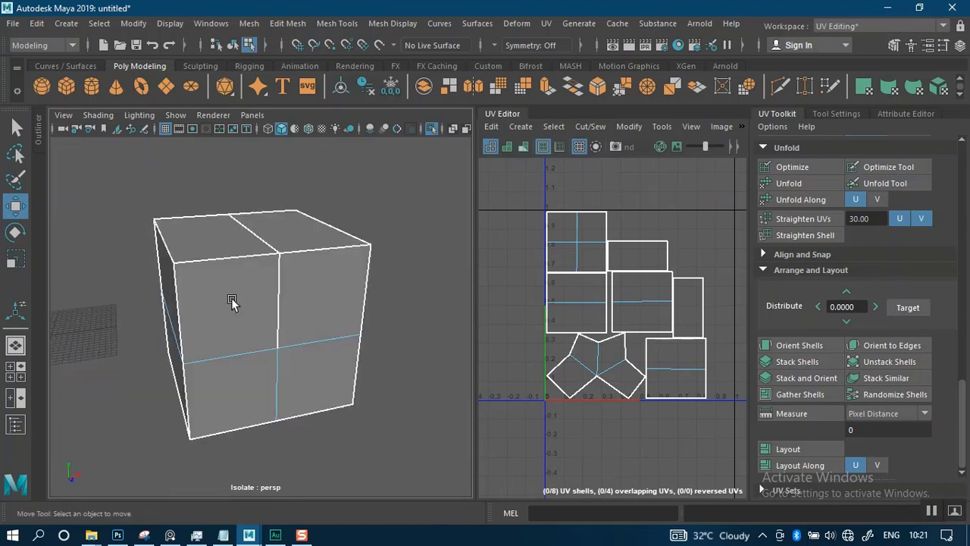
scroll(641, 278, "up", 2)
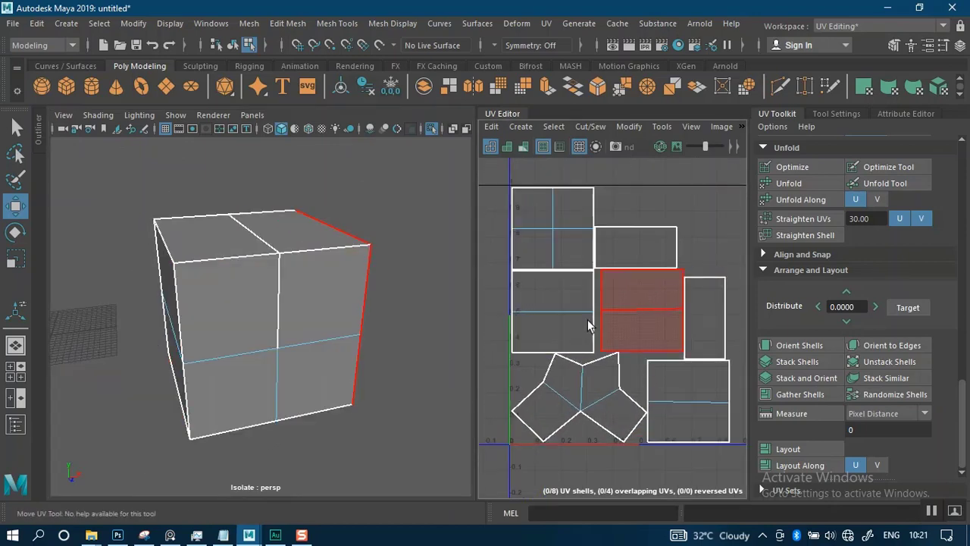
left_click_drag(288, 275, 285, 253, "alt")
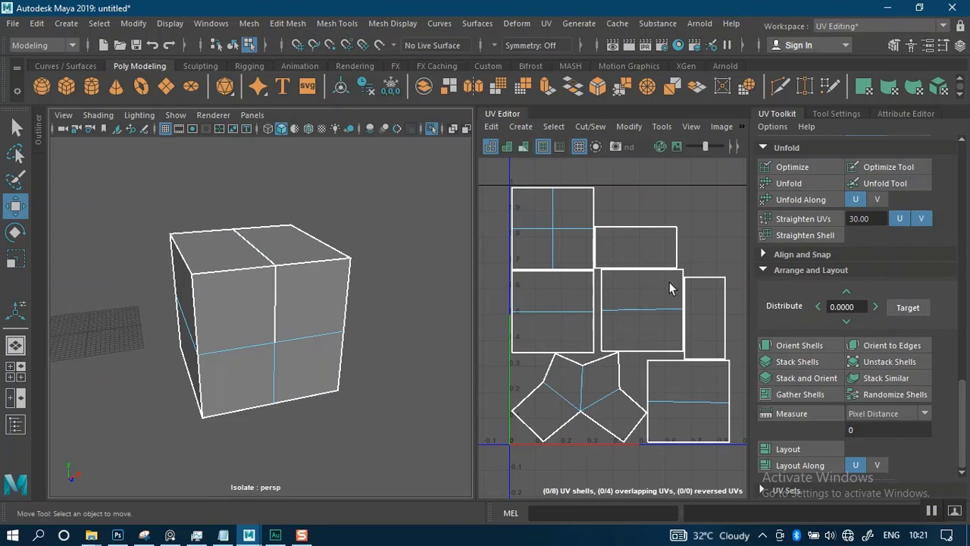
left_click_drag(342, 315, 322, 324, "alt")
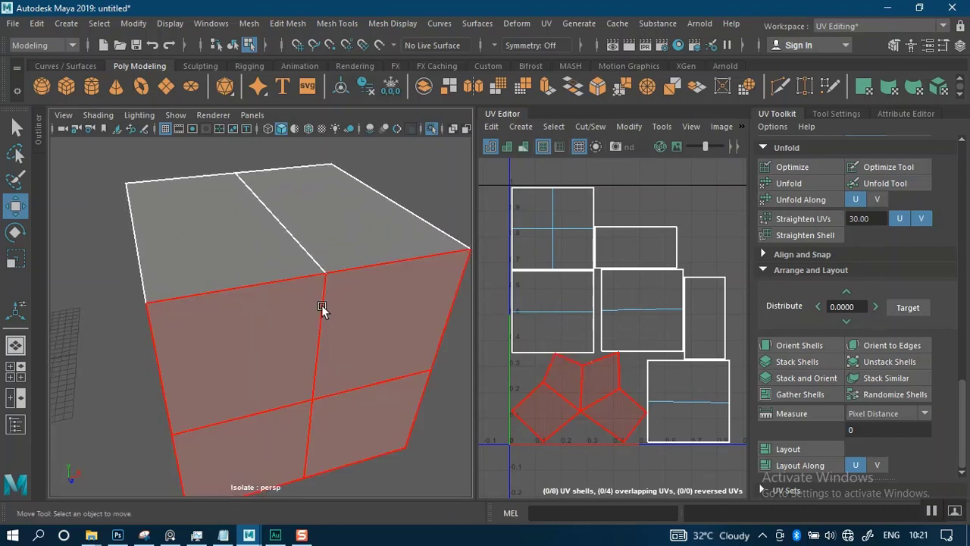
left_click_drag(330, 229, 230, 372, "alt")
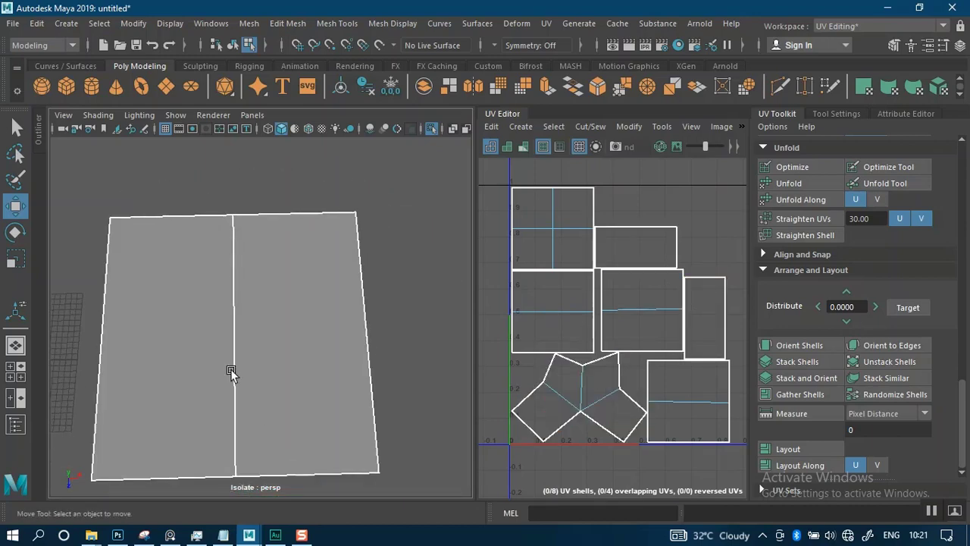
left_click(287, 332)
left_click(167, 349)
right_click_drag(290, 352, 303, 298, "alt")
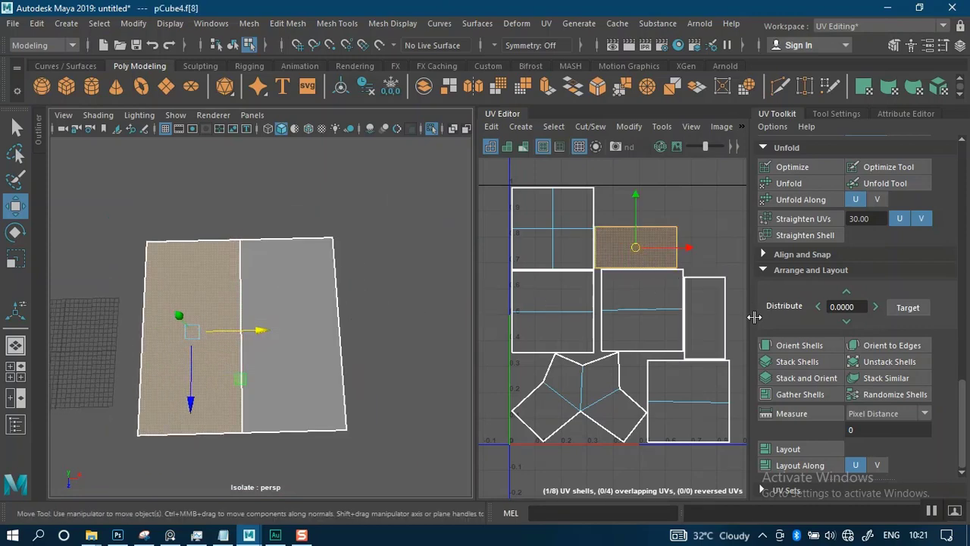
Step: Select the centre seam edge between the top face's two halves and try Stitch Together on it, then clear the selection
right_click_drag(260, 144, 260, 100)
left_click(239, 334)
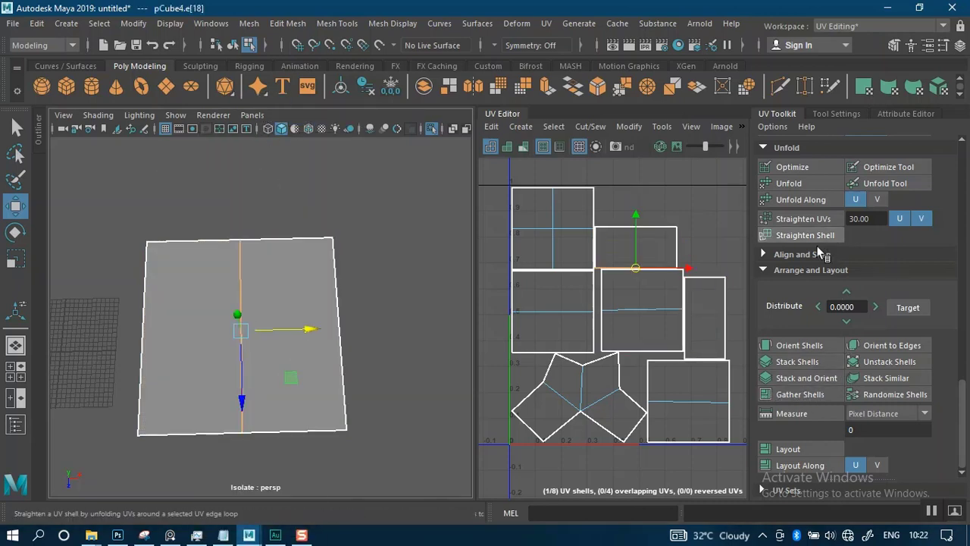
scroll(814, 342, "up", 5)
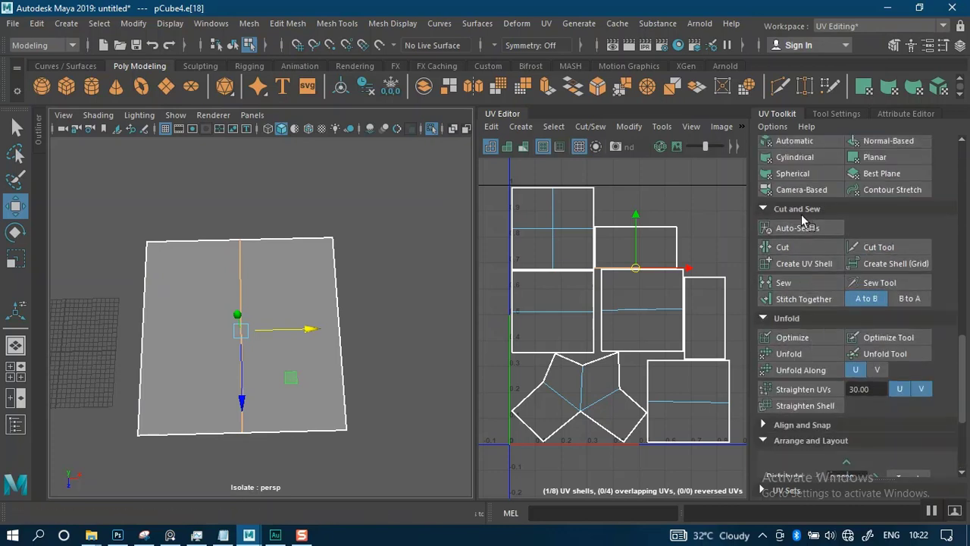
left_click(801, 300)
scroll(642, 369, "down", 2)
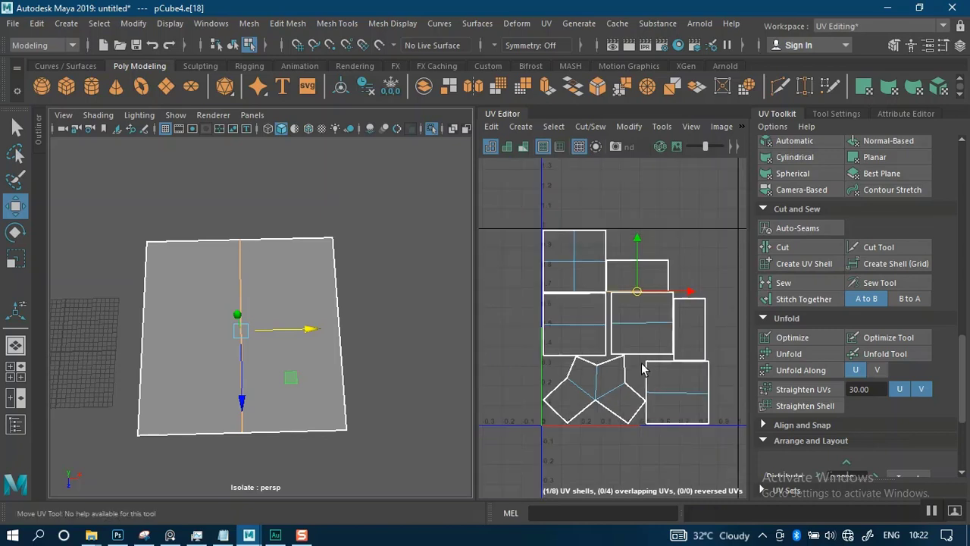
scroll(642, 369, "up", 2)
left_click(392, 279)
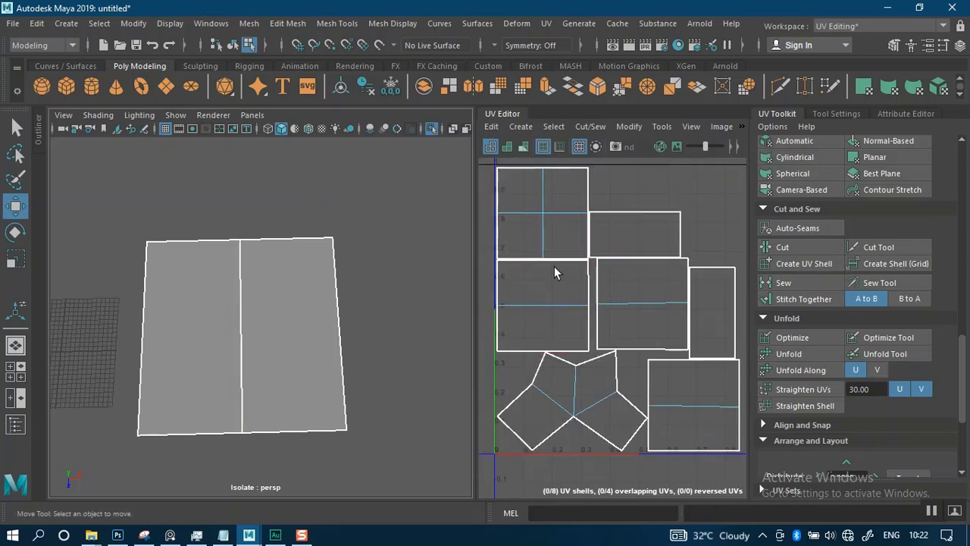
Step: Move the upright half-face UV shell horizontally away from the neighbouring square shell
left_click(274, 309)
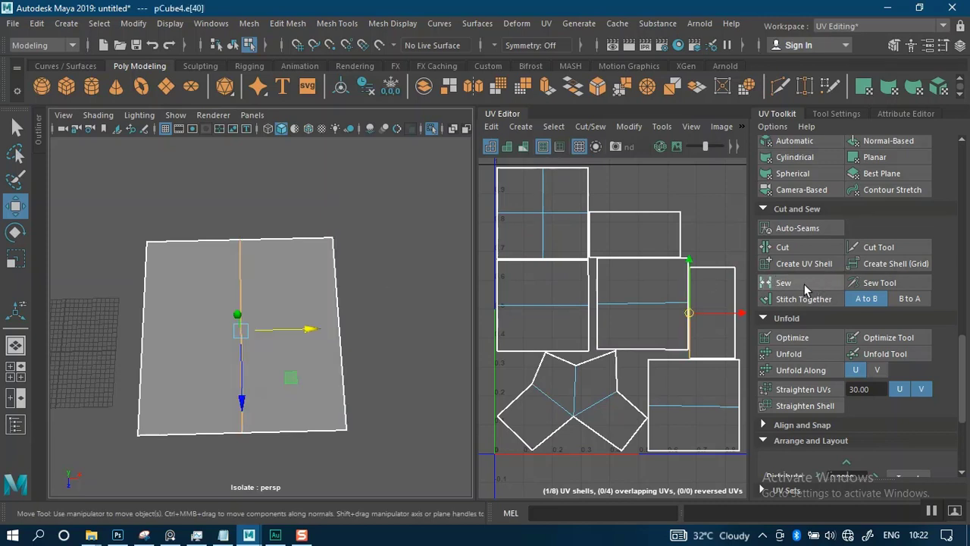
middle_click_drag(705, 312, 650, 297, "alt")
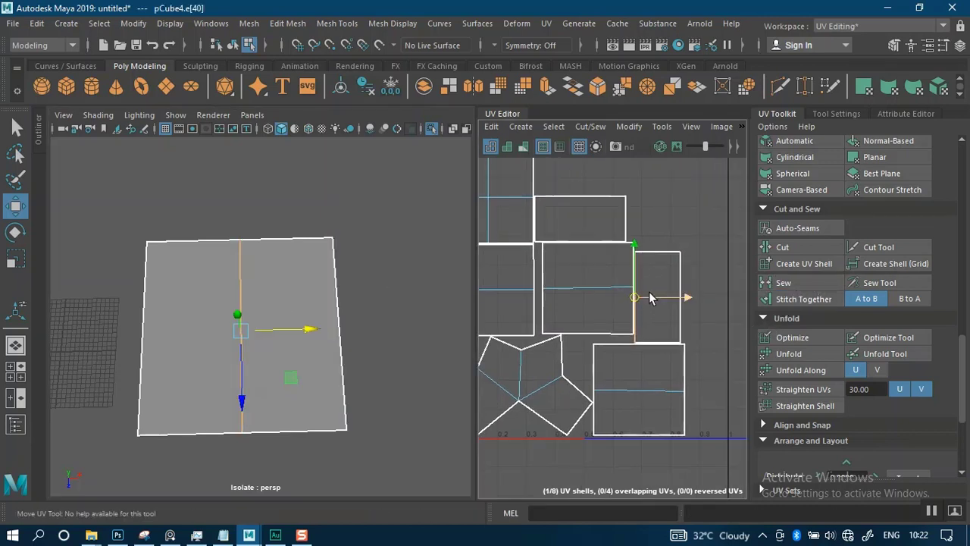
scroll(650, 297, "up", 3)
right_click(681, 266)
left_click(618, 244)
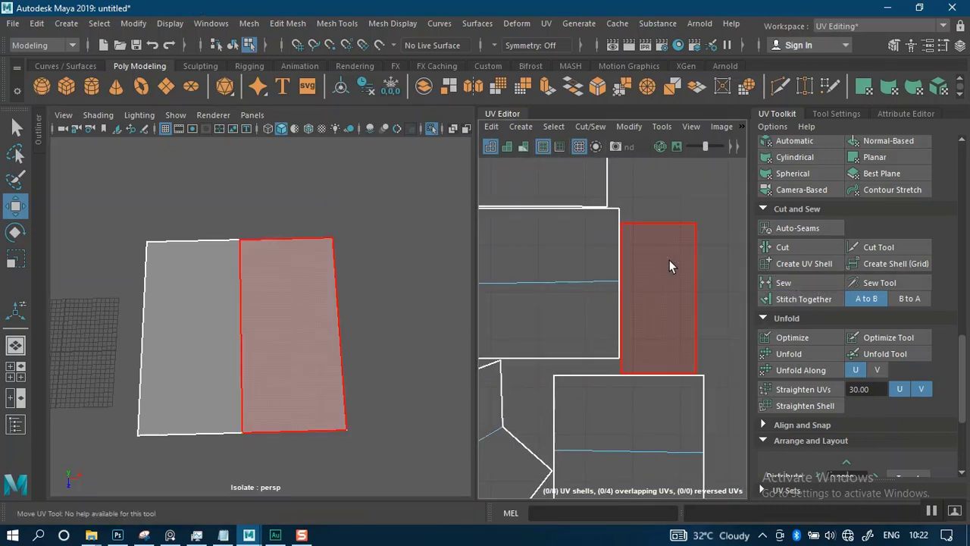
left_click(669, 266)
left_click_drag(674, 303, 712, 303)
scroll(708, 309, "down", 3)
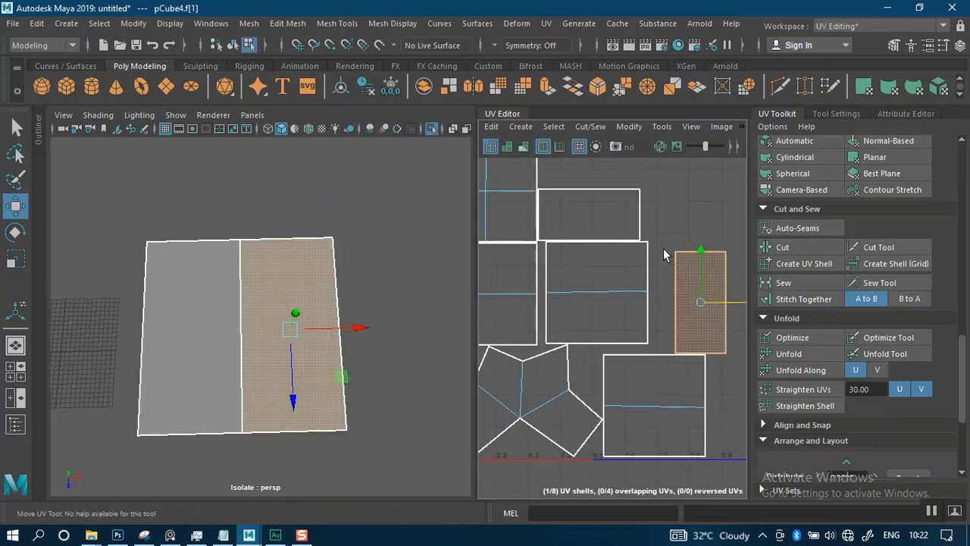
Step: Try to stitch the separated upright half shell to the other top-face half along their shared edge, using A to B
right_click(686, 292)
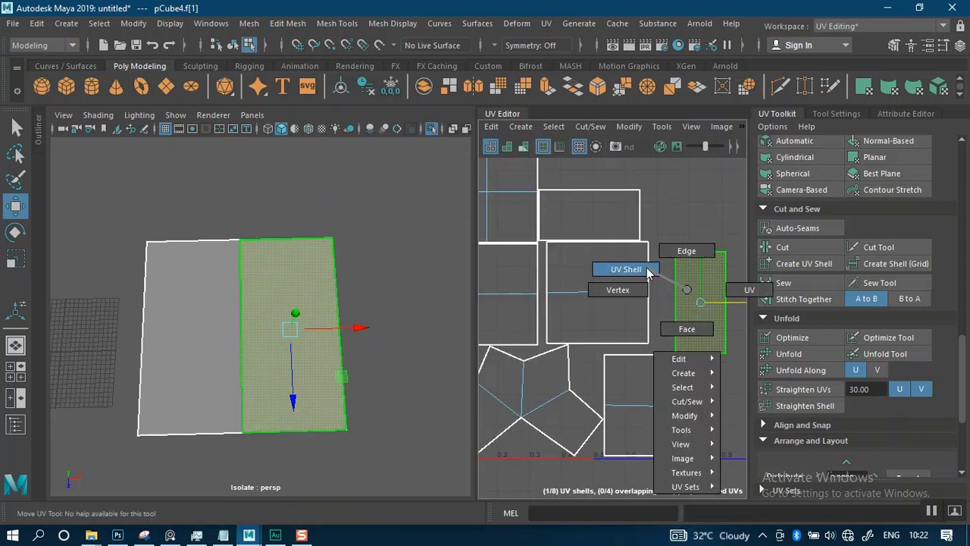
left_click(648, 271)
left_click(295, 322)
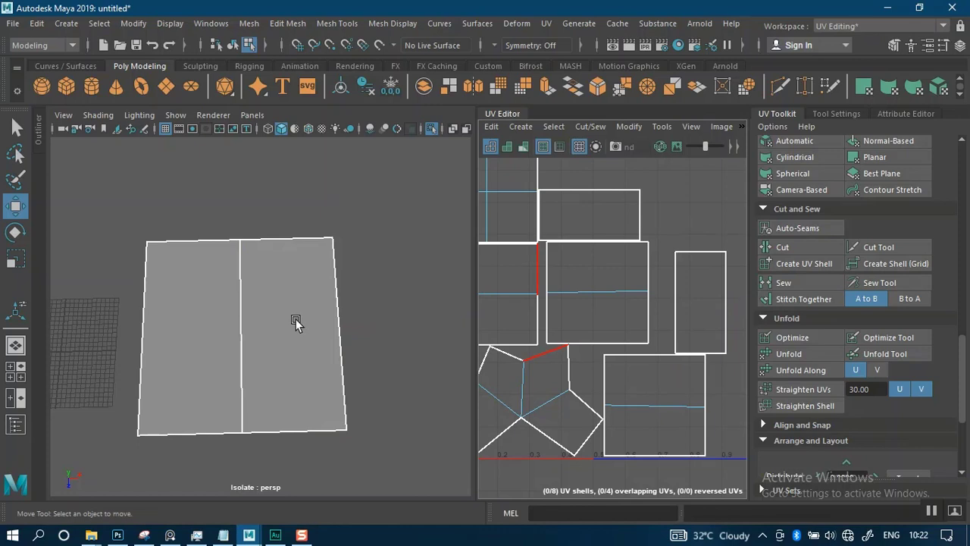
left_click(242, 349)
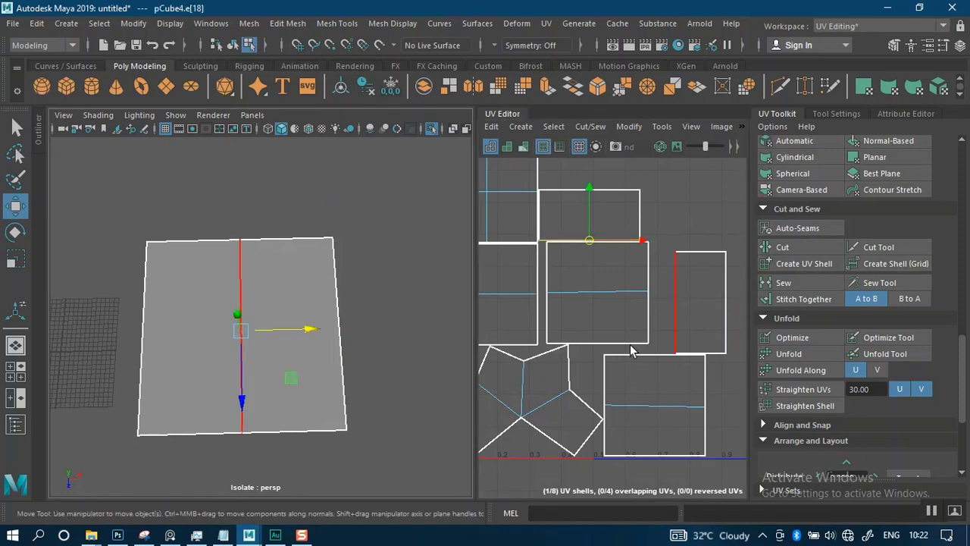
scroll(635, 285, "up", 4)
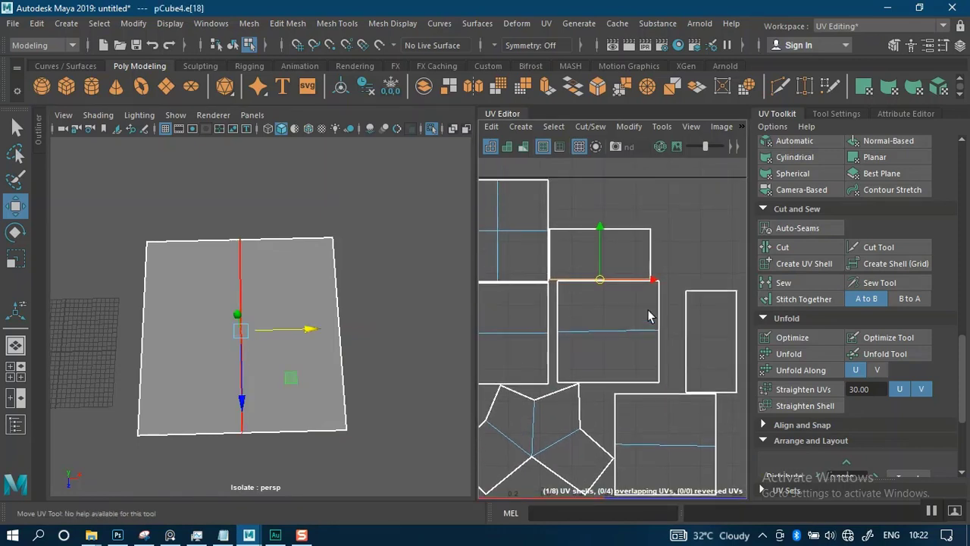
left_click(814, 297)
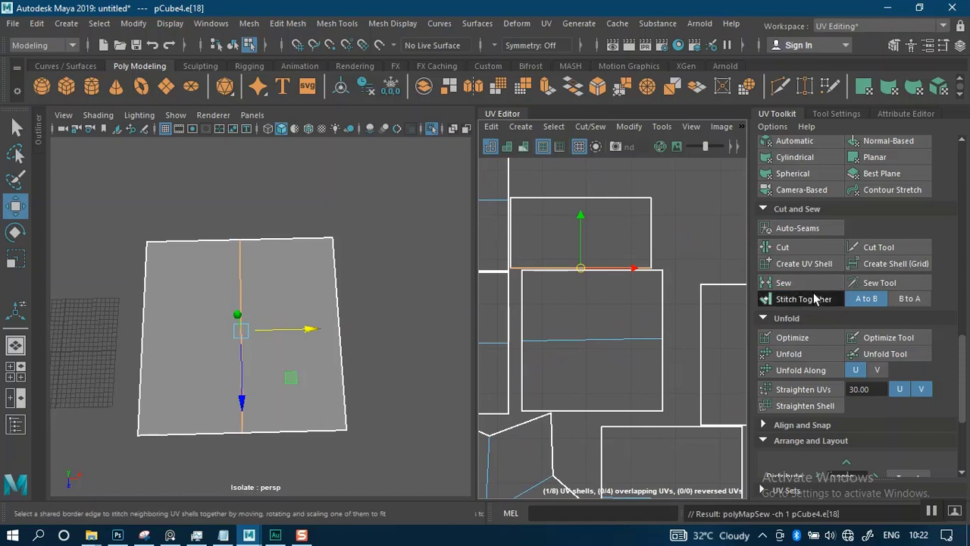
scroll(601, 313, "down", 5)
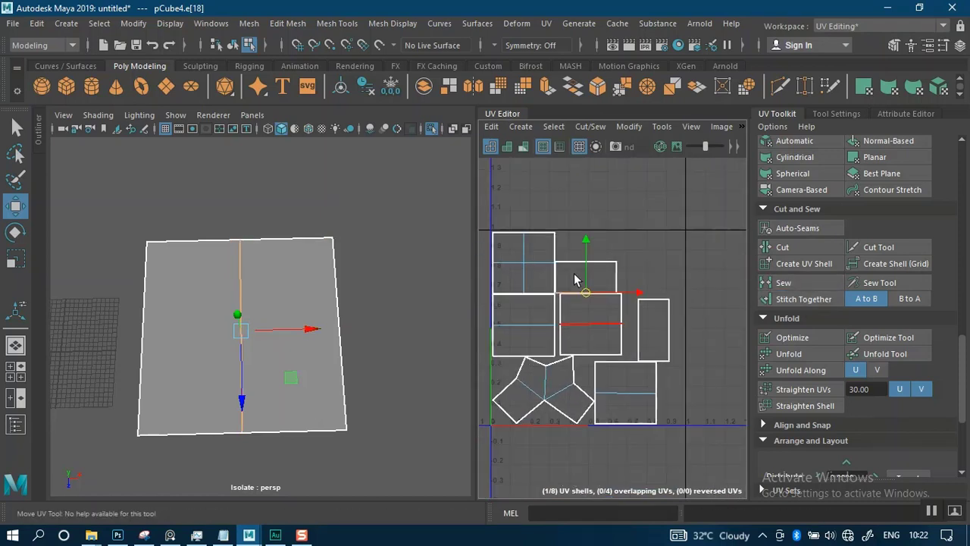
left_click(657, 235)
Step: Move the horizontal half-face UV shell up and clear of the shells around it, then deselect it
right_click(636, 241)
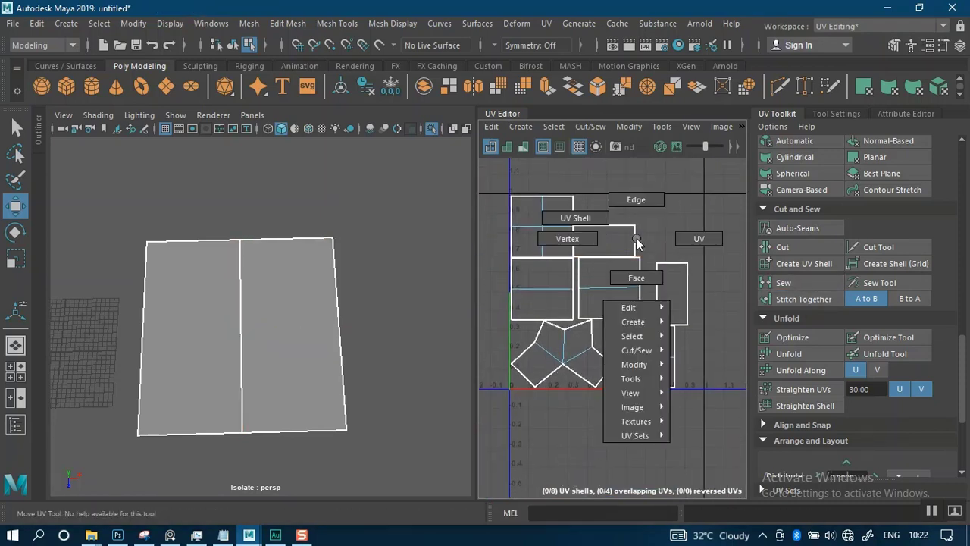
left_click(575, 218)
left_click(611, 241)
left_click_drag(611, 241, 634, 211)
left_click(640, 249)
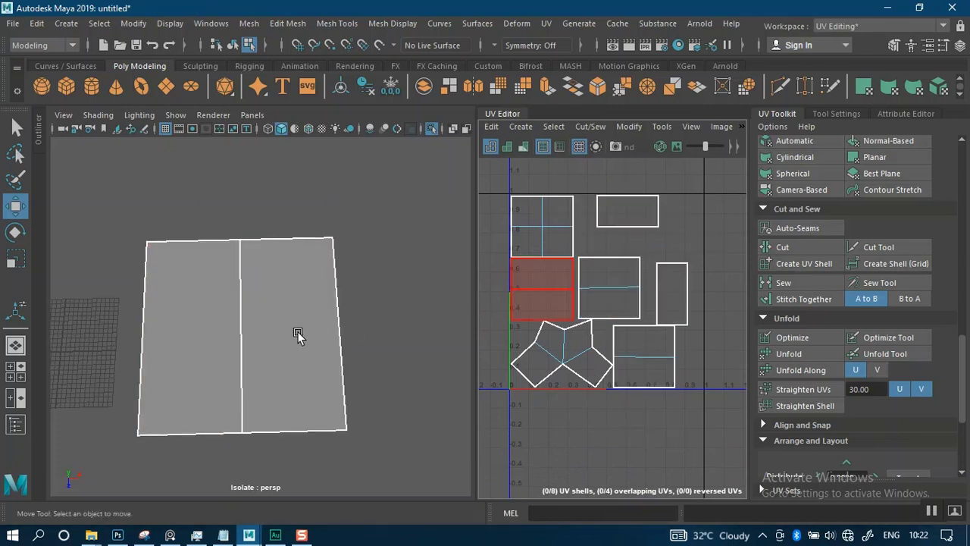
Step: Switch to edge selection and select the upper vertical seam edge on the cube's front face
left_click_drag(353, 325, 383, 340, "alt")
right_click(635, 226)
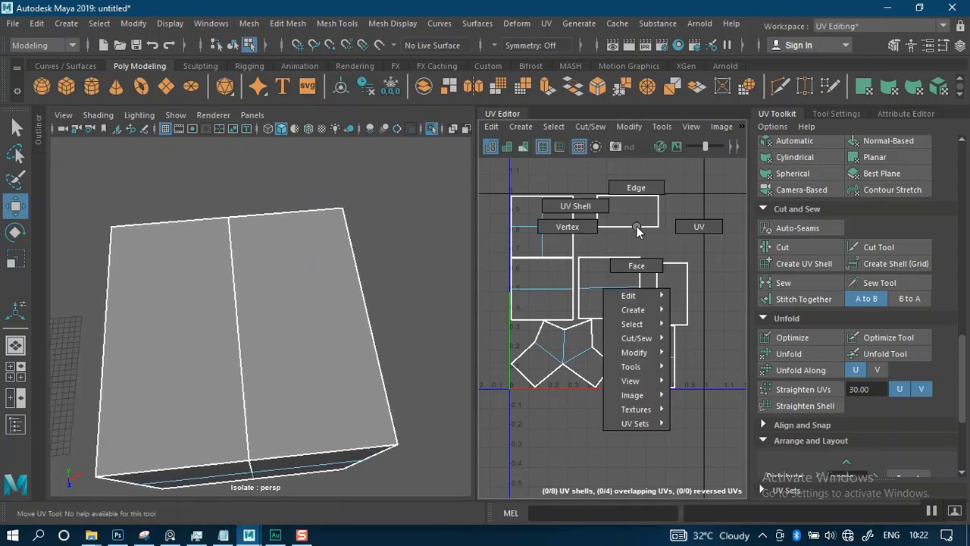
left_click(584, 209)
right_click_drag(631, 229, 641, 194)
left_click(642, 266)
right_click_drag(643, 266, 638, 402, "alt")
middle_click_drag(597, 335, 615, 334, "alt")
right_click_drag(322, 403, 296, 340, "alt")
left_click(296, 341)
left_click_drag(340, 306, 270, 372, "alt")
left_click(271, 372)
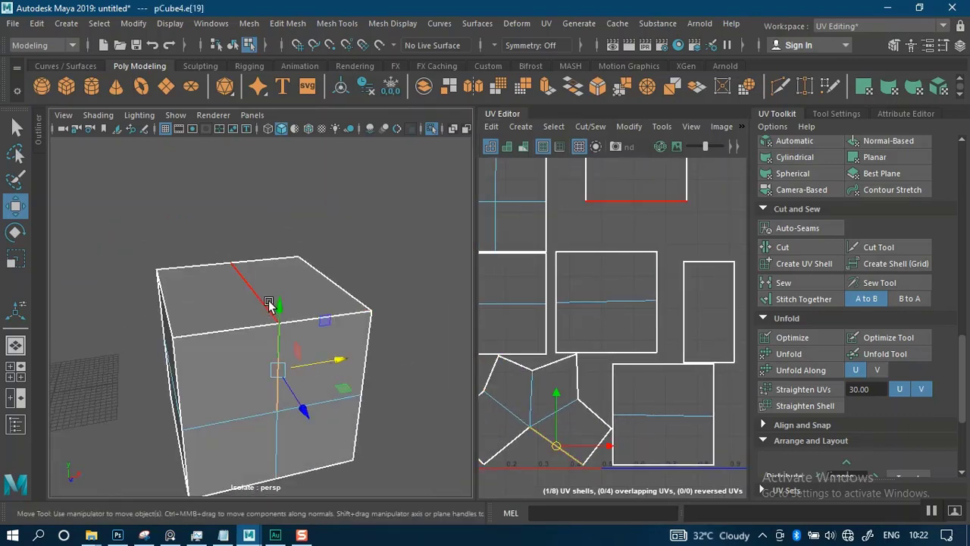
Step: Add the matching border edge across the notch of the star-shaped UV shell to the edge selection
middle_click_drag(658, 380, 752, 233, "alt")
right_click_drag(751, 233, 609, 392, "alt")
middle_click_drag(610, 392, 674, 394, "alt")
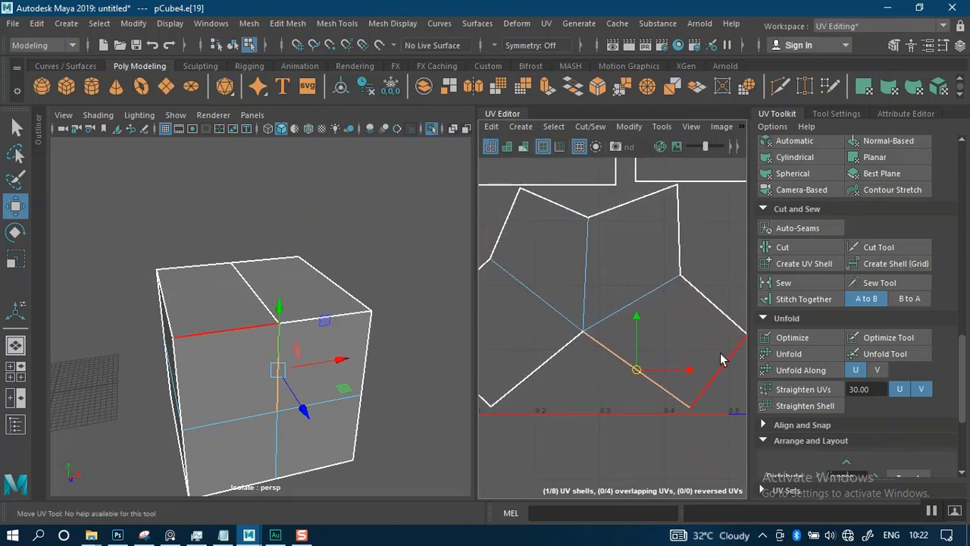
scroll(678, 370, "down", 2)
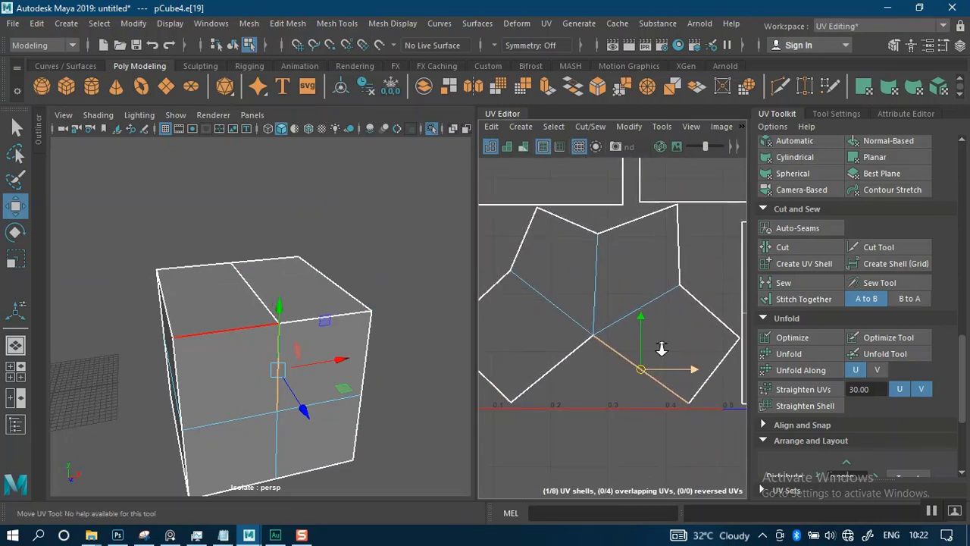
left_click(558, 365, "shift")
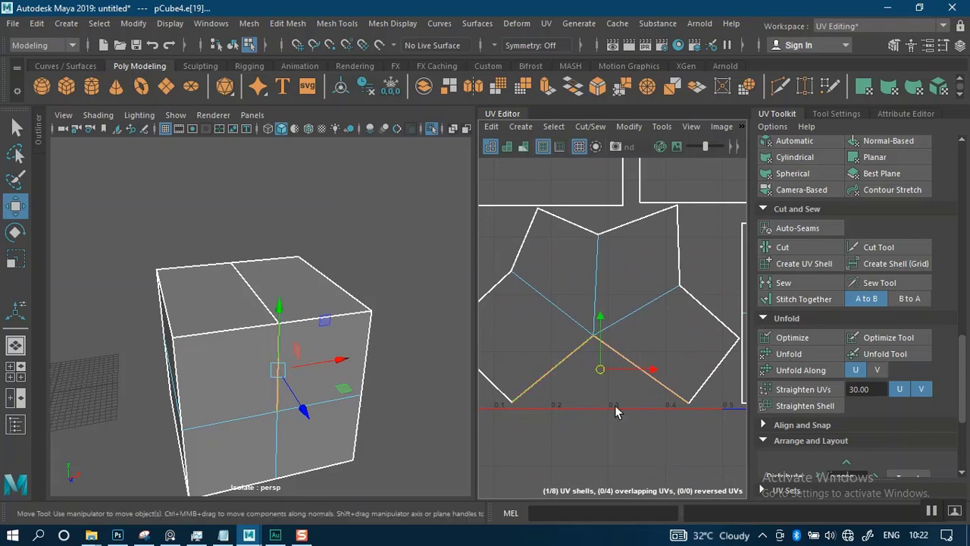
Step: Try to sew the two selected seam edges across the notch of the star-shaped UV shell, and clear the selection
left_click(796, 281)
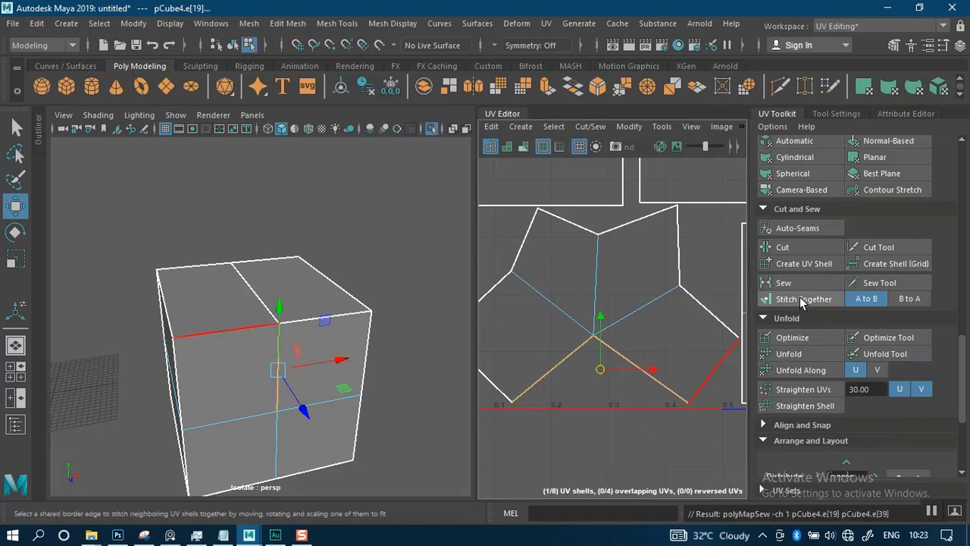
scroll(632, 398, "down", 3)
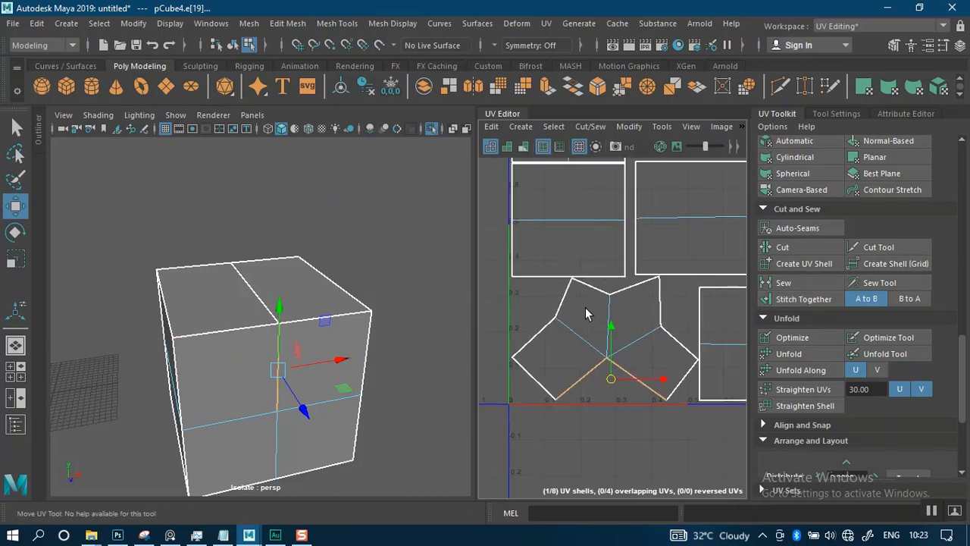
left_click_drag(307, 346, 356, 318, "alt")
left_click(391, 267)
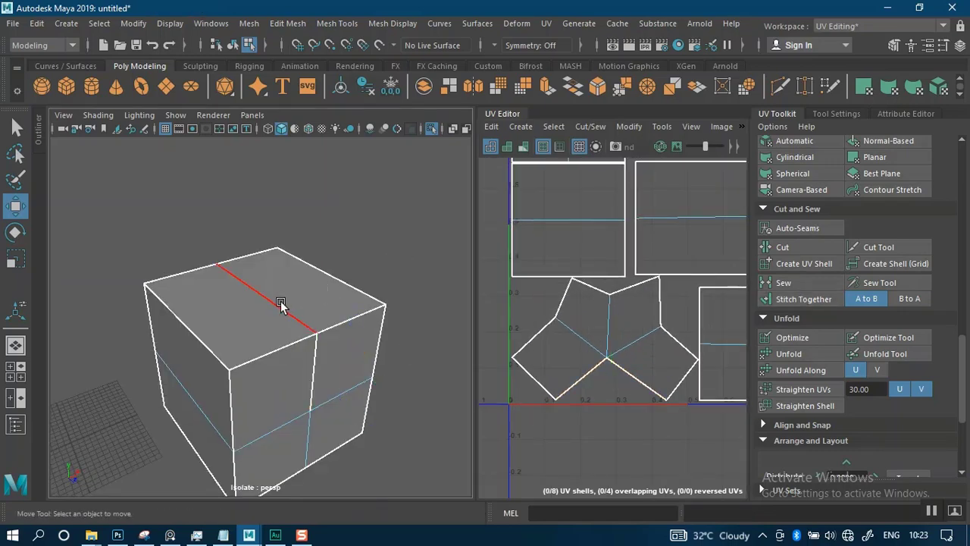
Step: Select the outer side edge of the cube's top face to locate its matching border in the UV layout
scroll(628, 265, "down", 3)
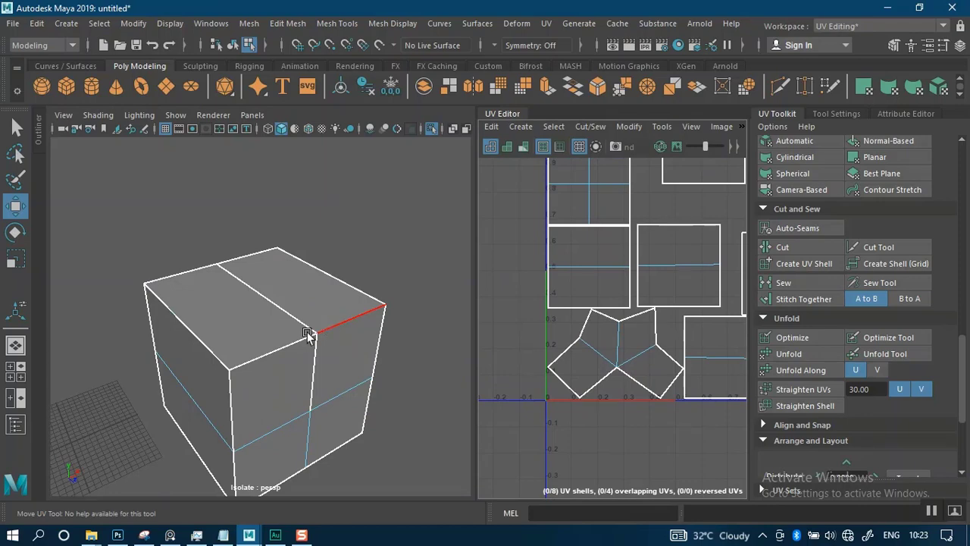
left_click_drag(294, 369, 270, 339, "alt")
left_click(303, 362)
right_click_drag(583, 310, 611, 227, "alt")
middle_click_drag(611, 227, 576, 271, "alt")
right_click_drag(678, 270, 659, 331, "alt")
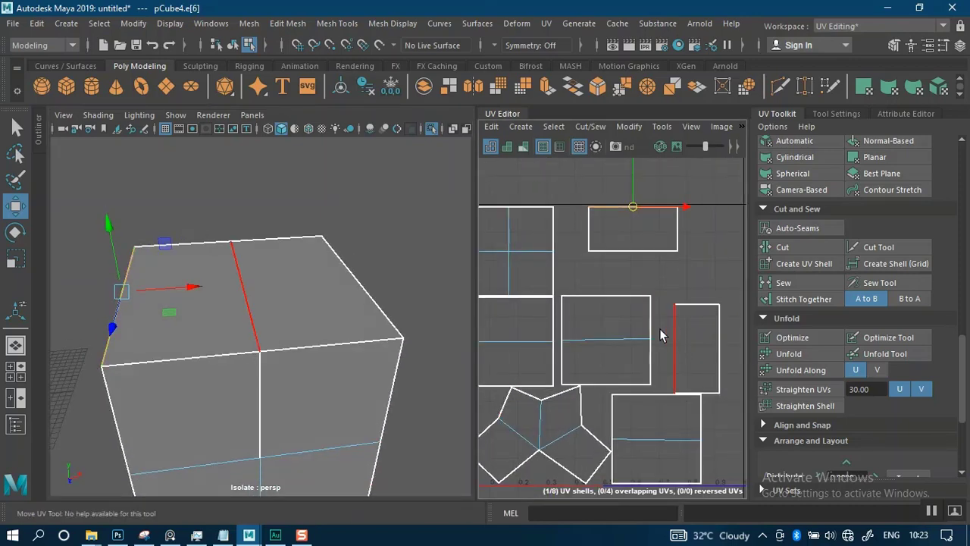
Step: Stitch the square UV shell to the star-shaped shell along their shared vertical border edge, using A to B
middle_click_drag(689, 315, 697, 276, "alt")
right_click_drag(681, 307, 662, 326, "alt")
left_click(662, 310)
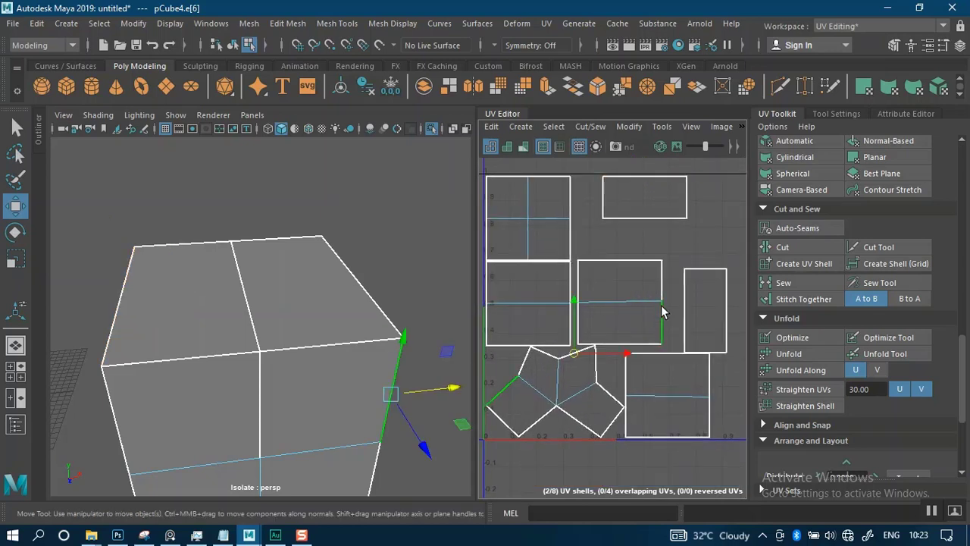
left_click(685, 292)
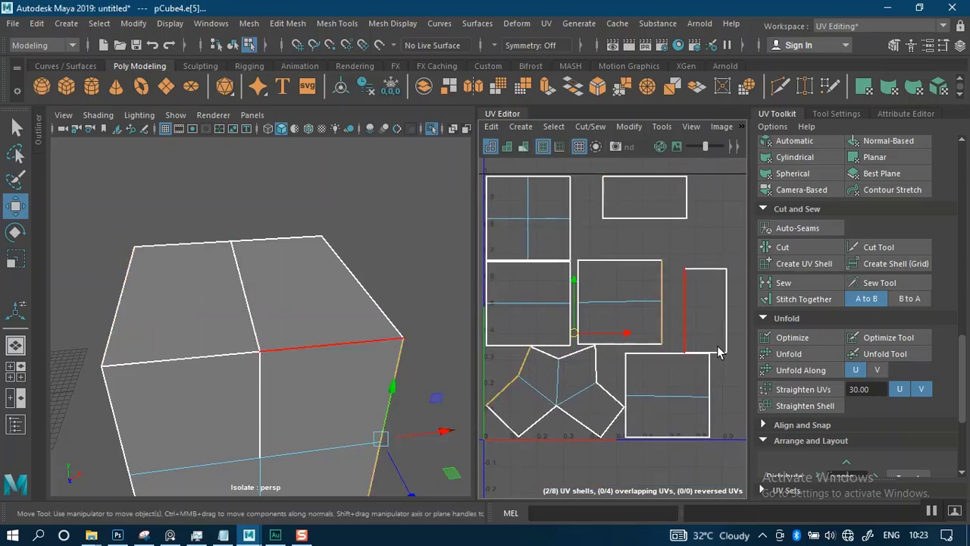
left_click(797, 300)
right_click_drag(686, 347, 657, 288, "alt")
middle_click_drag(656, 288, 570, 338, "alt")
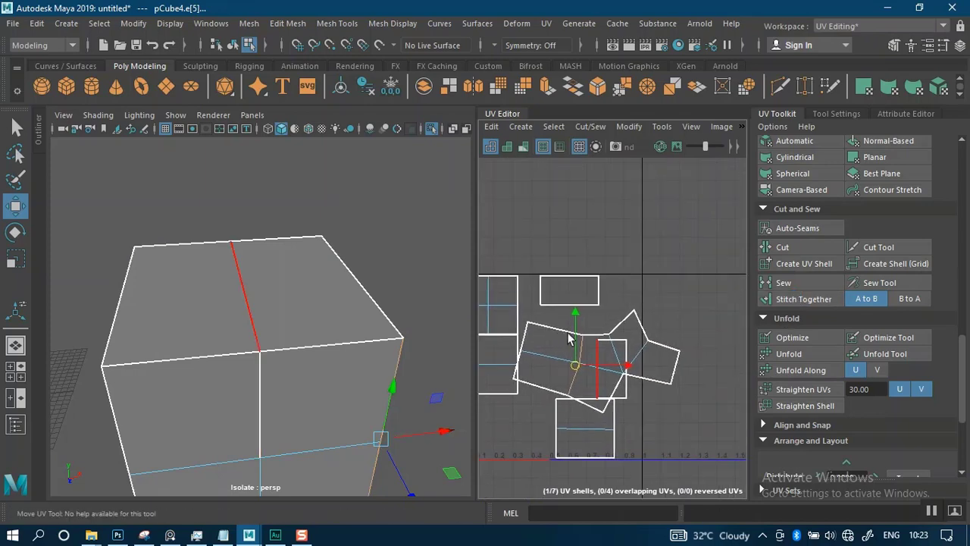
Step: Move the combined square-and-star UV shell as a whole into the empty UV tile beside the others, and deselect it
right_click_drag(595, 356, 595, 319, "alt")
middle_click_drag(622, 328, 646, 302, "alt")
right_click_drag(633, 358, 550, 310, "alt")
left_click(614, 339)
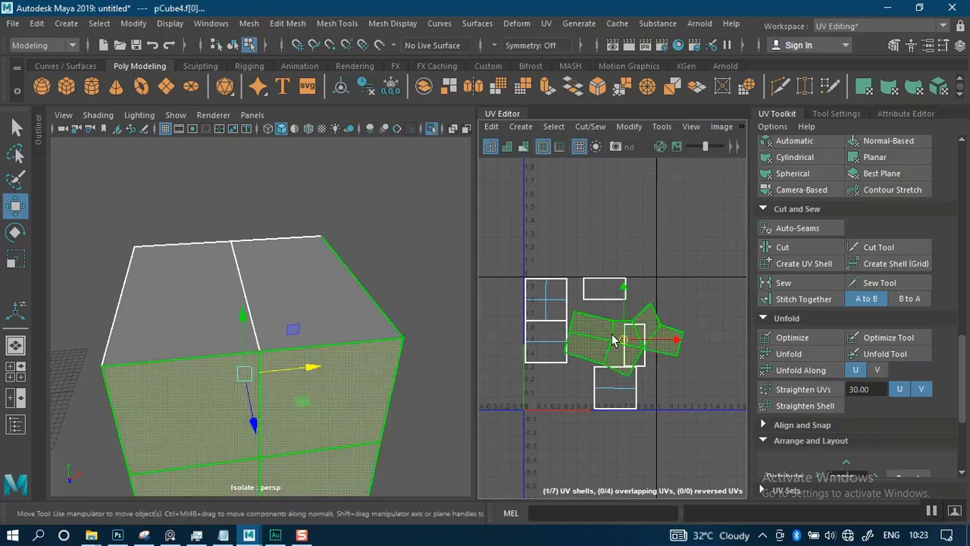
left_click_drag(618, 341, 714, 329)
middle_click_drag(715, 329, 581, 318, "alt")
right_click_drag(581, 319, 677, 276, "alt")
left_click(683, 268)
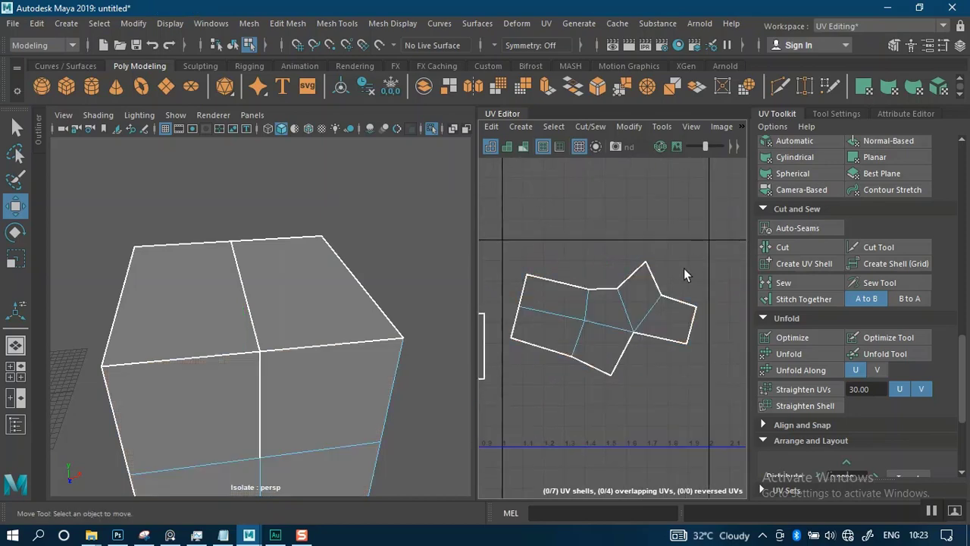
Step: Try to stitch the two border edges across the open notch of the combined shell, using A to B
key("f")
middle_click_drag(605, 329, 619, 312, "alt")
right_click_drag(619, 312, 684, 290, "alt")
right_click(689, 328)
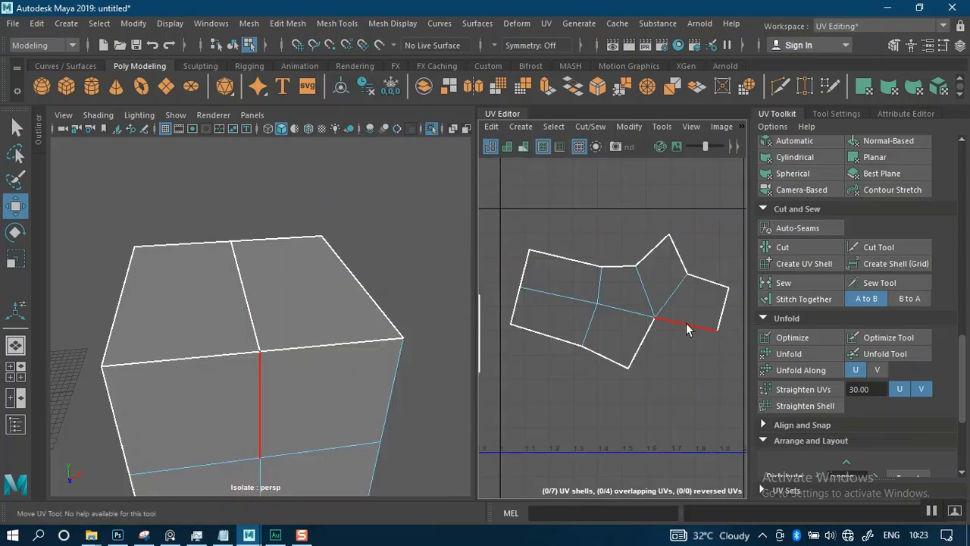
left_click(685, 327)
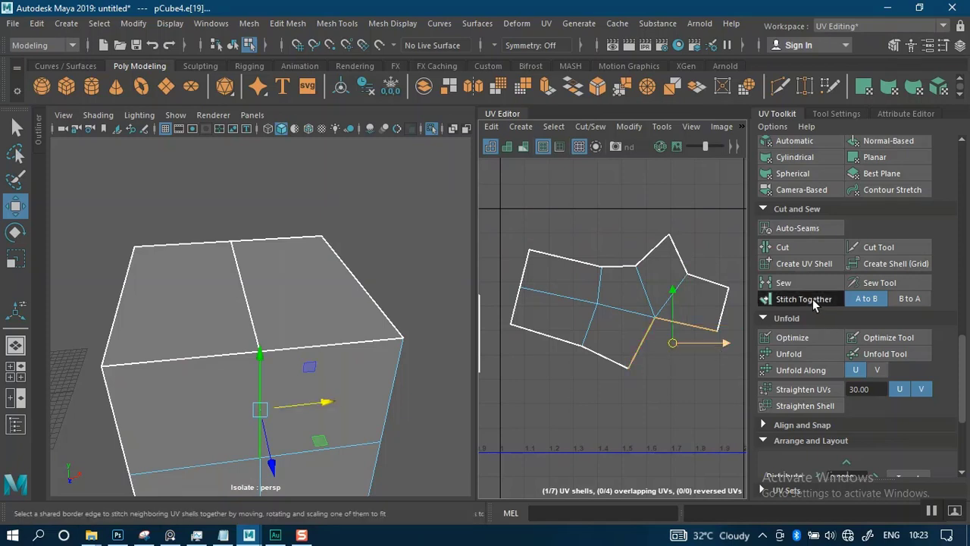
left_click(761, 301)
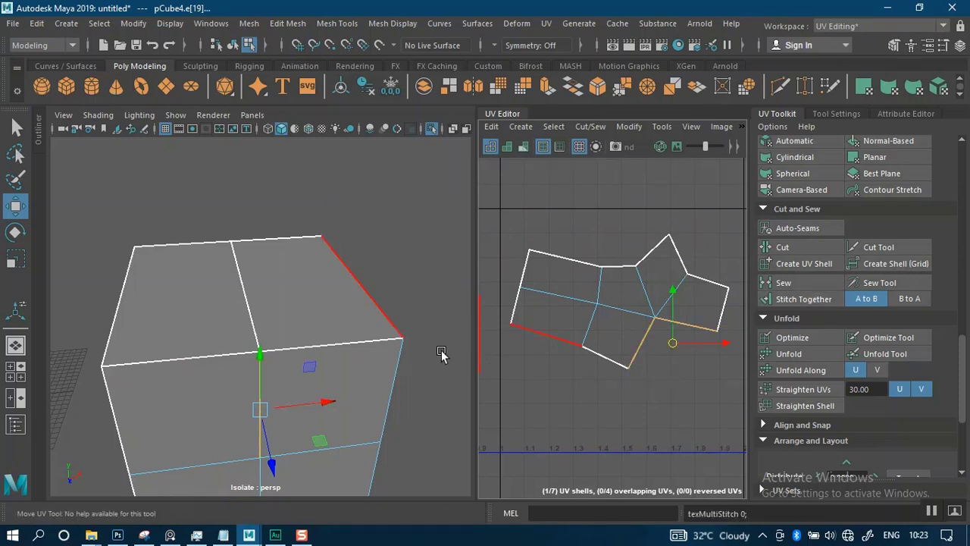
Step: Select the square UV shell made of four faces as a whole and move it up, clear of the shell below
scroll(327, 354, "down", 5)
left_click_drag(285, 275, 241, 303, "alt")
scroll(611, 312, "down", 4)
middle_click_drag(606, 229, 687, 247, "alt")
middle_click_drag(547, 314, 658, 271, "alt")
scroll(658, 278, "up", 2)
left_click(600, 247)
key("w")
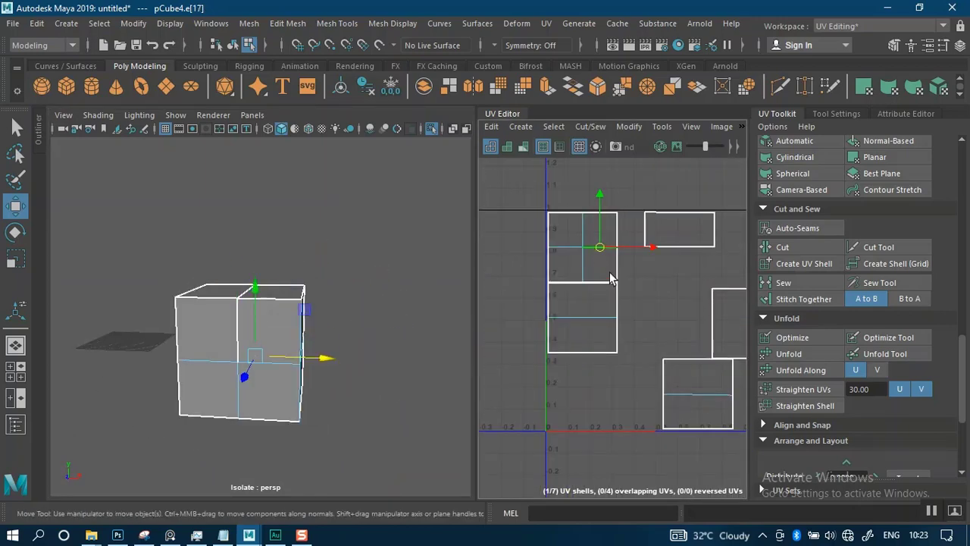
right_click(593, 277)
left_click(530, 251)
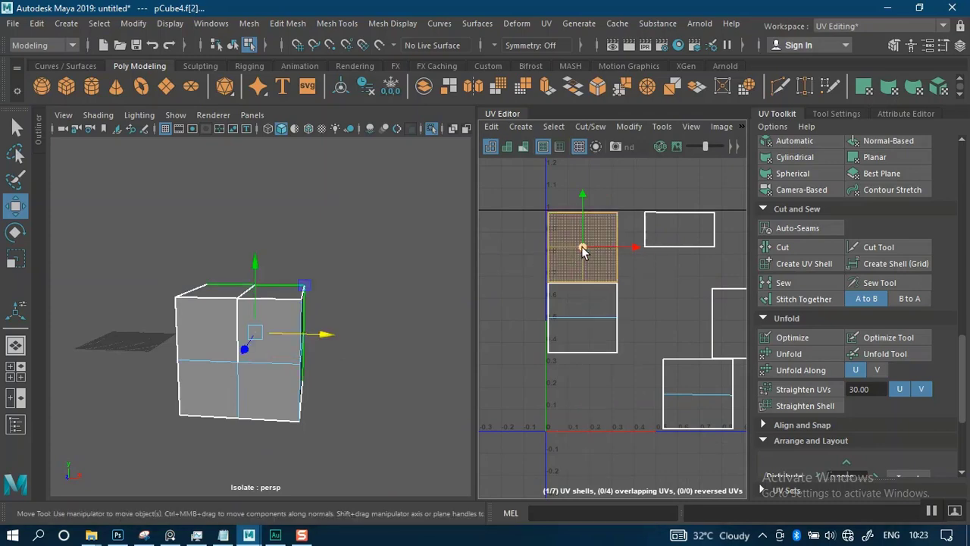
left_click_drag(581, 246, 585, 212)
Step: Select the two-face square UV shell below it to check which side of the cube it covers
left_click_drag(314, 329, 470, 279, "alt")
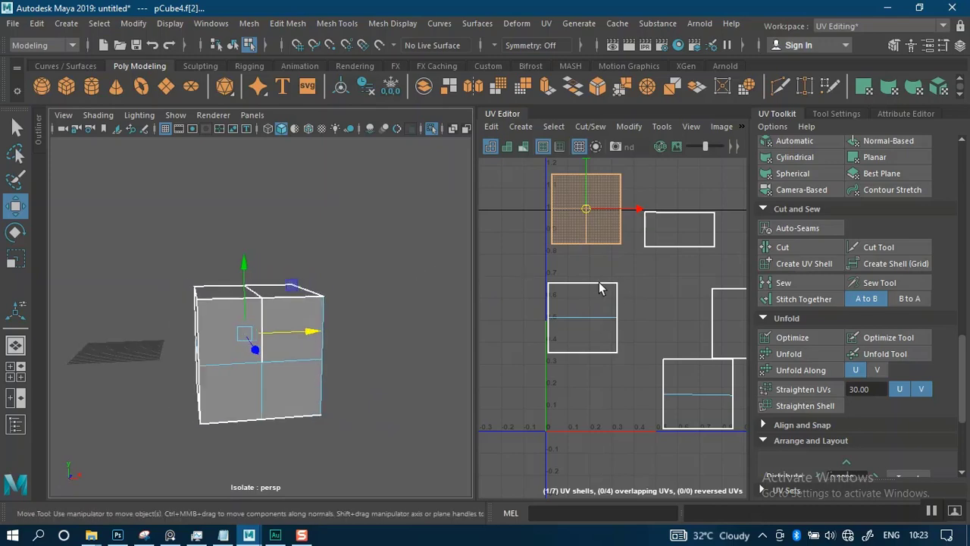
left_click(599, 288)
left_click_drag(415, 361, 352, 362, "alt")
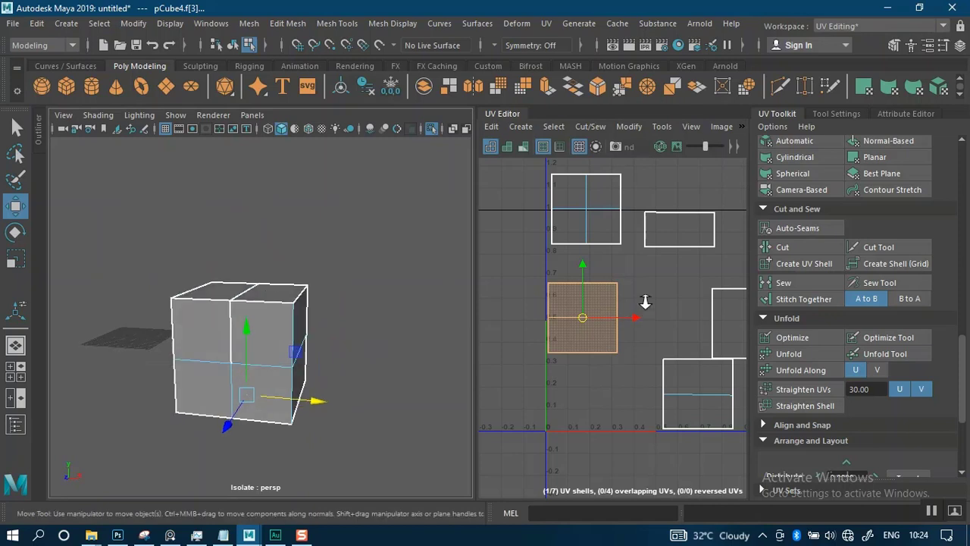
Step: Move the upright half-face UV shell slightly up, clear of the square shell beneath it
right_click_drag(645, 301, 615, 265, "alt")
middle_click_drag(615, 265, 552, 266, "alt")
right_click_drag(561, 269, 641, 329, "alt")
middle_click_drag(641, 329, 636, 307, "alt")
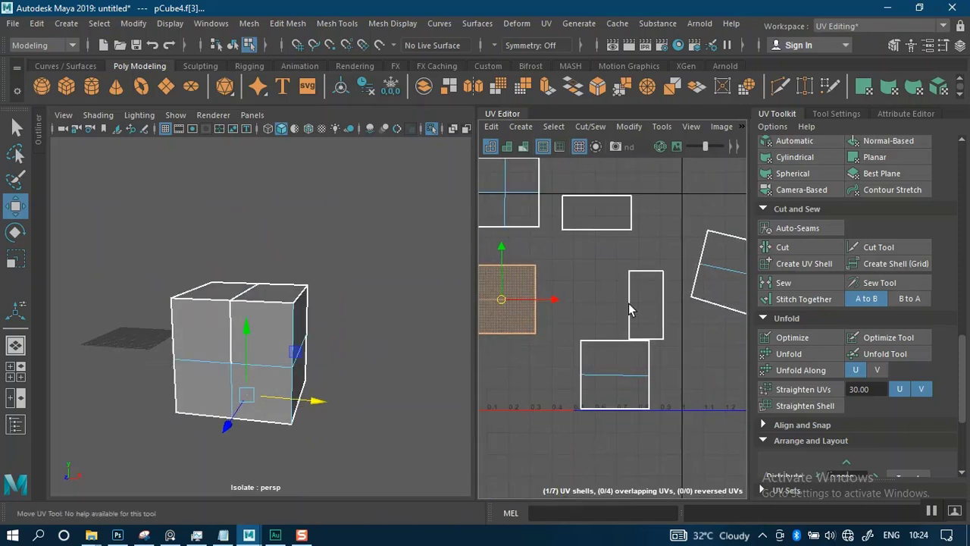
left_click(644, 312)
left_click_drag(644, 312, 644, 291)
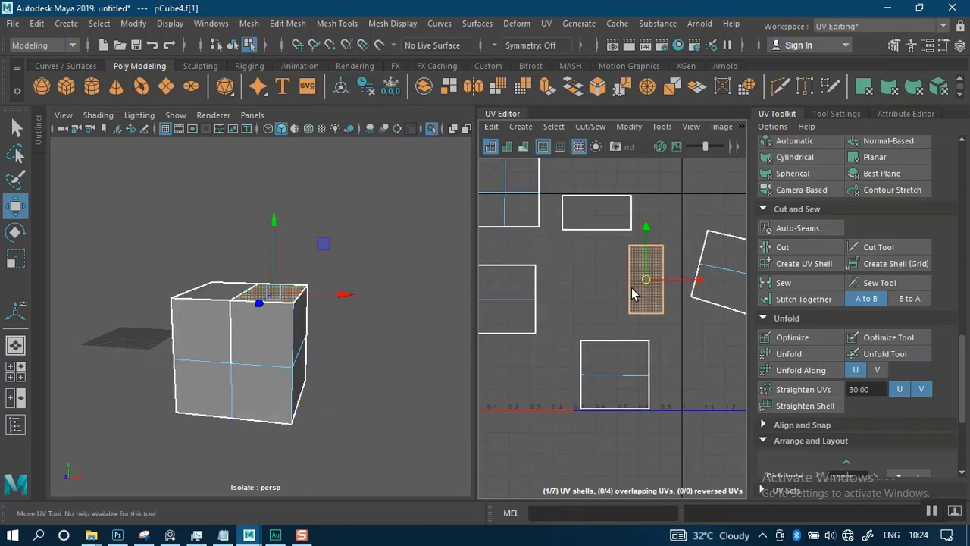
middle_click_drag(661, 292, 643, 336, "alt")
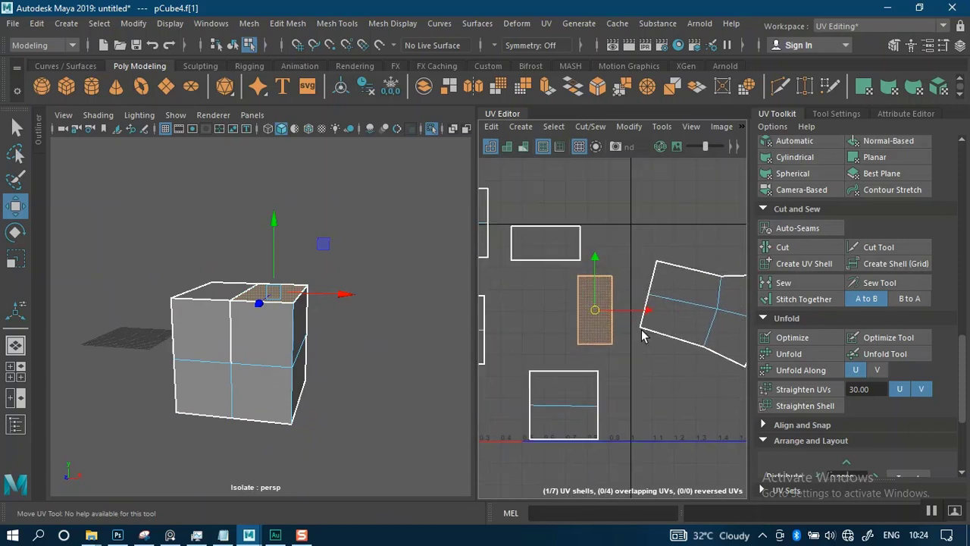
Step: Switch to edge selection and stitch the two-face square shell to the combined shell along their shared border edge, using A to B
right_click_drag(643, 336, 621, 282, "alt")
middle_click_drag(622, 281, 663, 290, "alt")
right_click_drag(663, 290, 633, 288, "alt")
middle_click_drag(632, 287, 640, 291, "alt")
right_click_drag(639, 291, 656, 306, "alt")
middle_click_drag(656, 306, 563, 297, "alt")
right_click(685, 313)
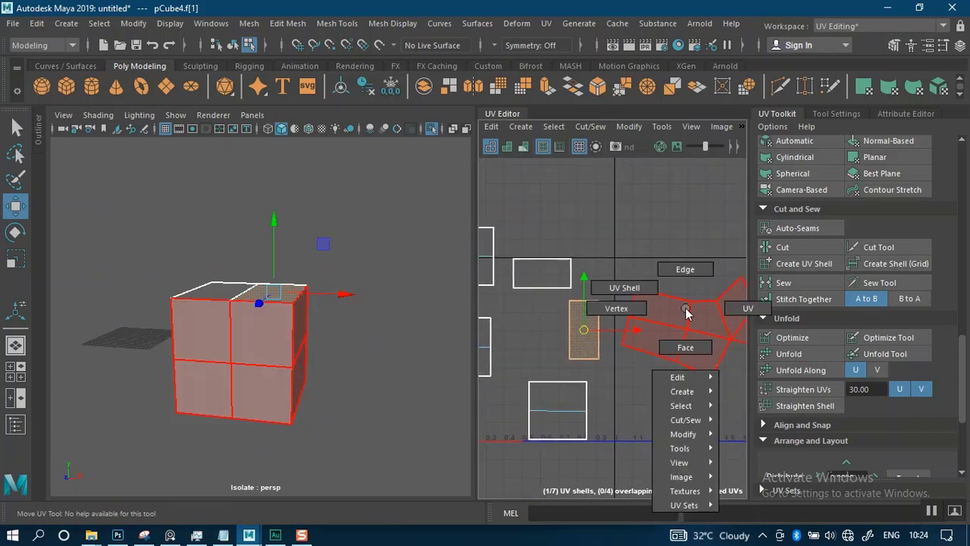
right_click_drag(667, 291, 651, 263)
left_click(683, 293)
middle_click_drag(650, 263, 712, 243, "alt")
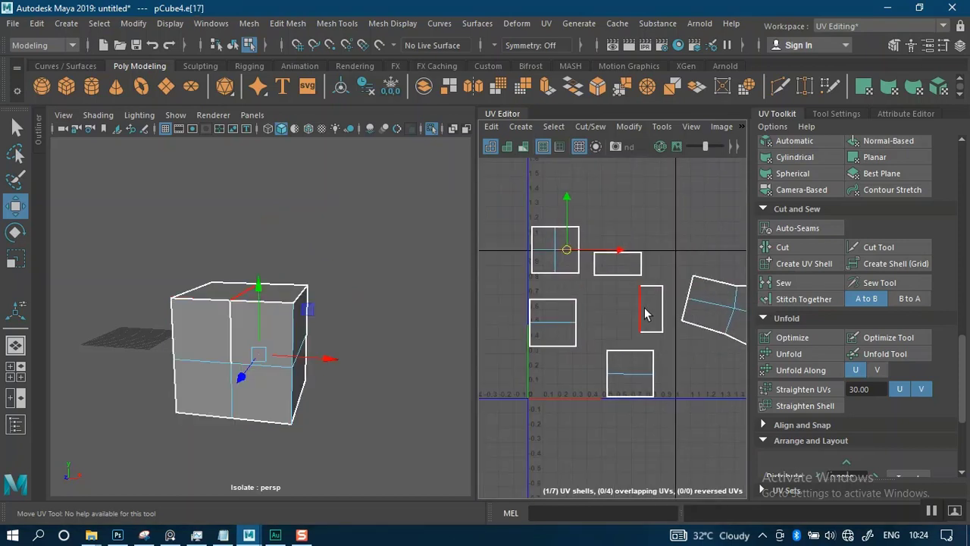
mouse_move(651, 297)
middle_mouse_down("alt")
mouse_move(619, 286)
mouse_move(661, 305)
mouse_move(664, 287)
mouse_move(654, 284)
middle_mouse_up("alt")
left_click(570, 354)
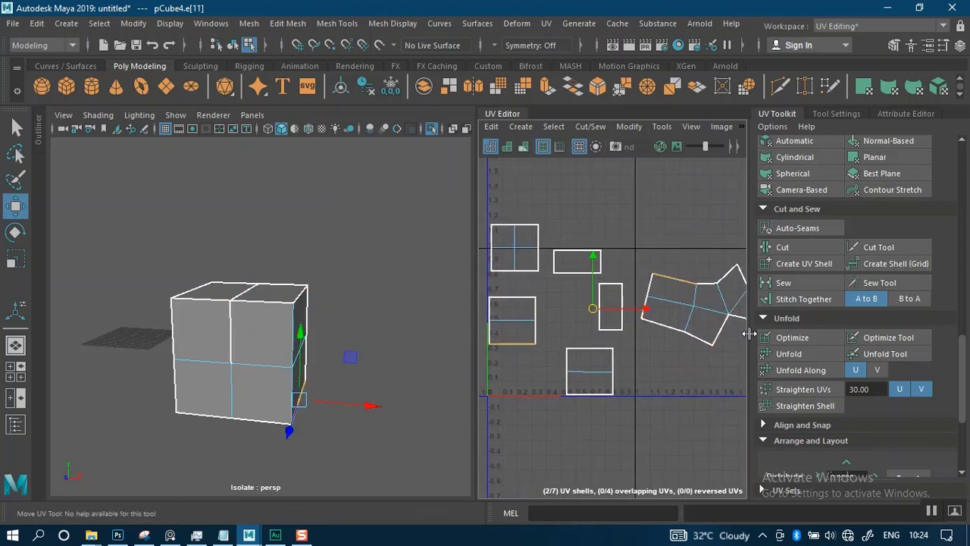
left_click(803, 298)
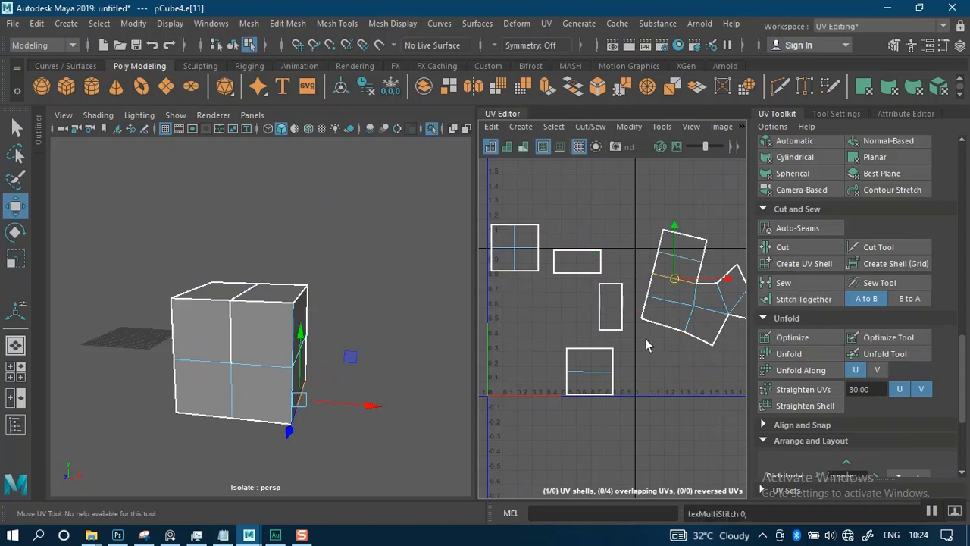
Step: Try stitching the inner border edges at the notch between the square strip and the star, sew them instead, and deselect
mouse_move(642, 333)
middle_mouse_down("alt")
mouse_move(596, 361)
mouse_move(665, 368)
mouse_move(579, 333)
mouse_move(642, 336)
mouse_move(654, 348)
middle_mouse_up("alt")
scroll(630, 322, "up", 3)
left_click(655, 280)
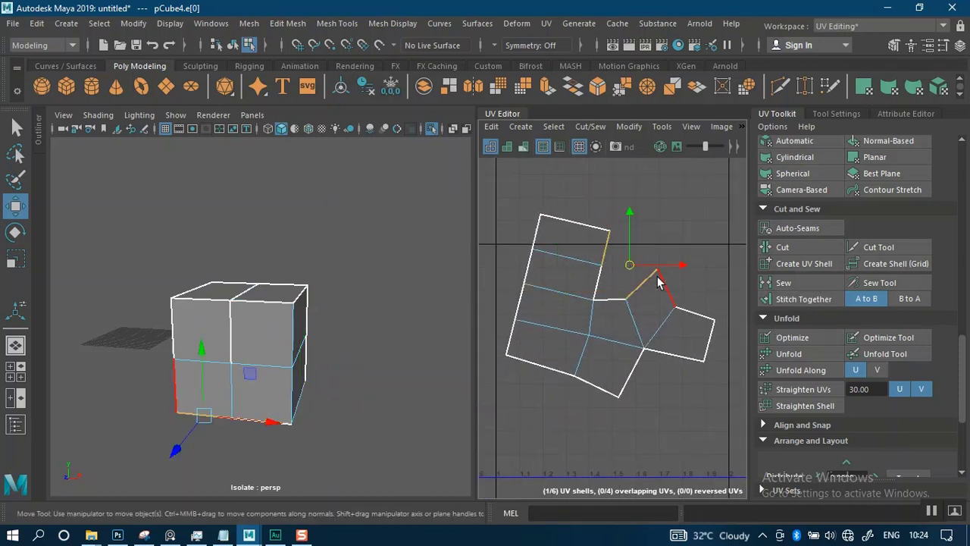
left_click(622, 300)
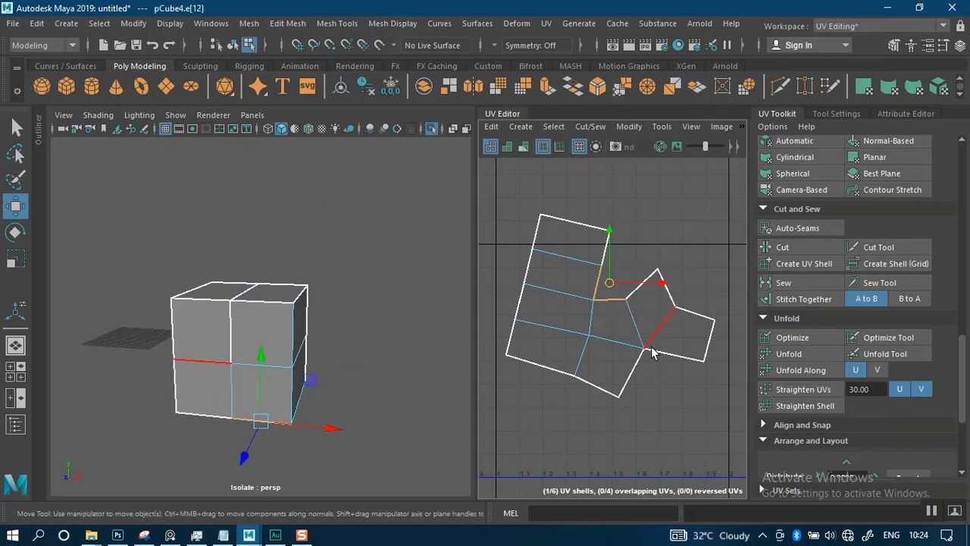
left_click(799, 298)
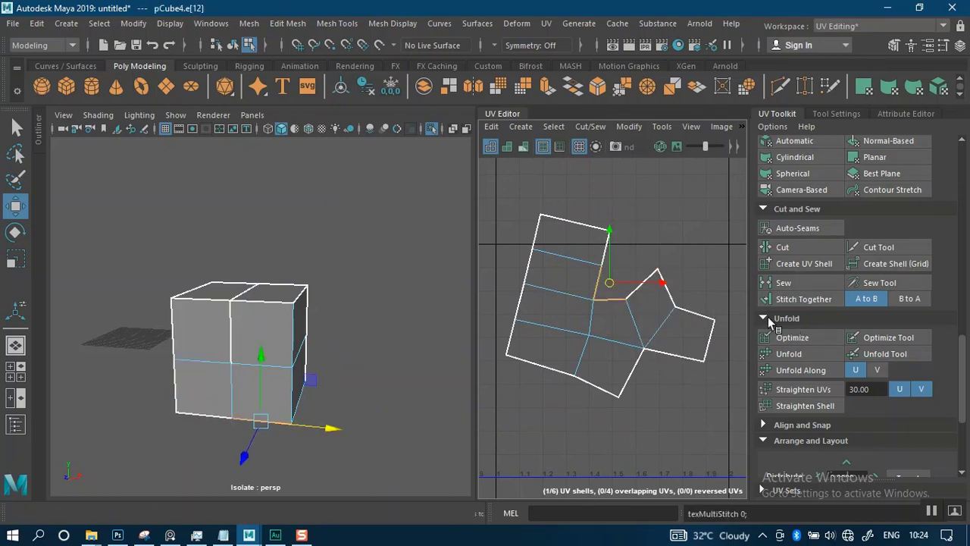
left_click(783, 282)
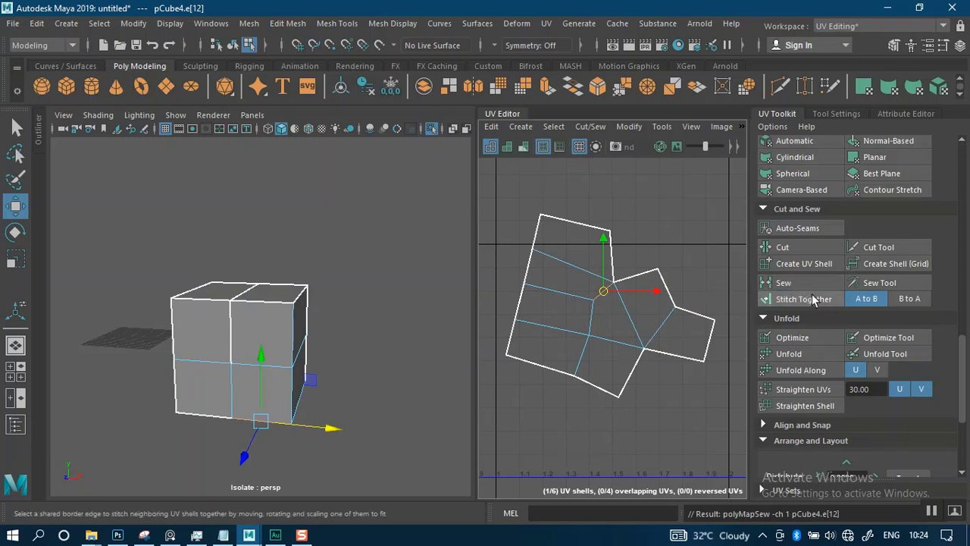
left_click(669, 288)
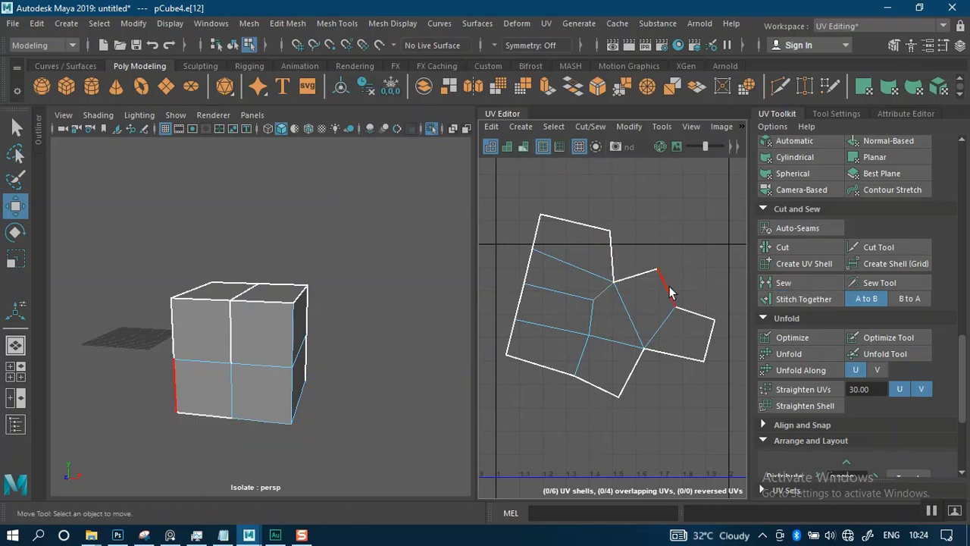
Step: Try stitching the next pair of border edges at the remaining notch, and close it by sewing them instead
left_click(623, 285)
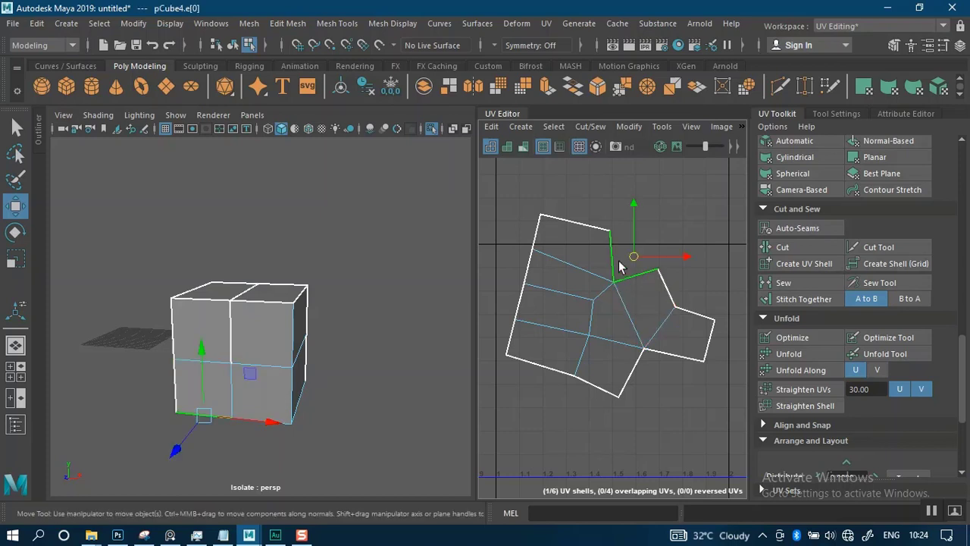
left_click(815, 300)
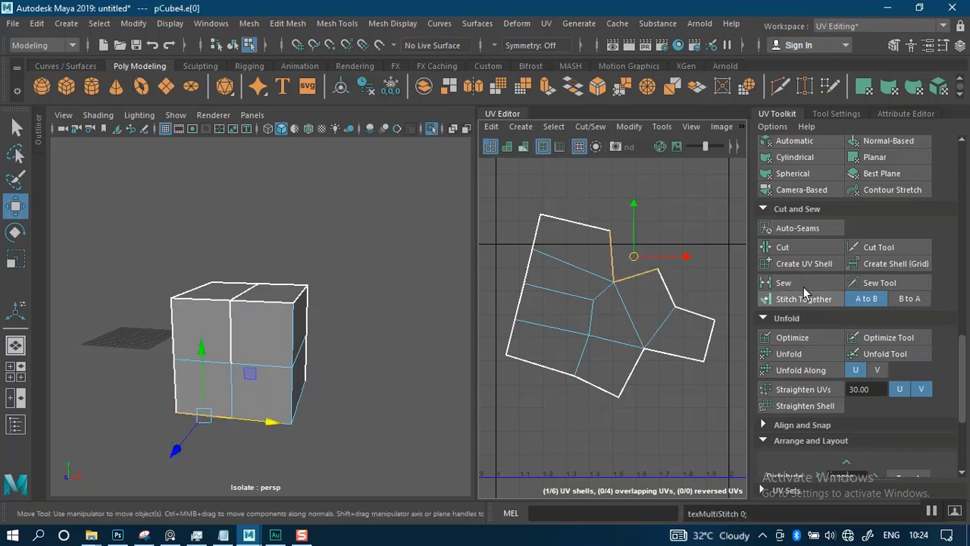
left_click(798, 284)
middle_click_drag(636, 367, 660, 350, "alt")
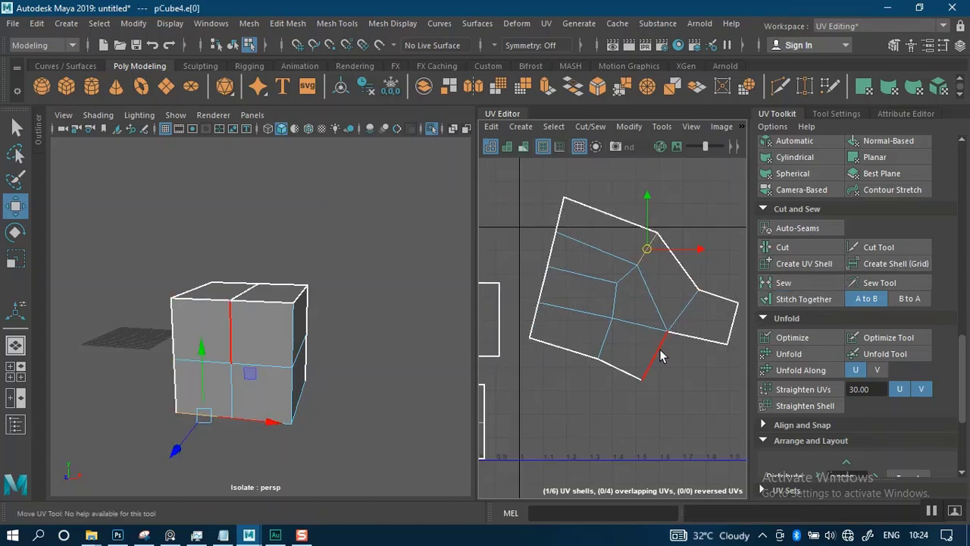
scroll(660, 356, "down", 5)
middle_click_drag(574, 260, 615, 260, "alt")
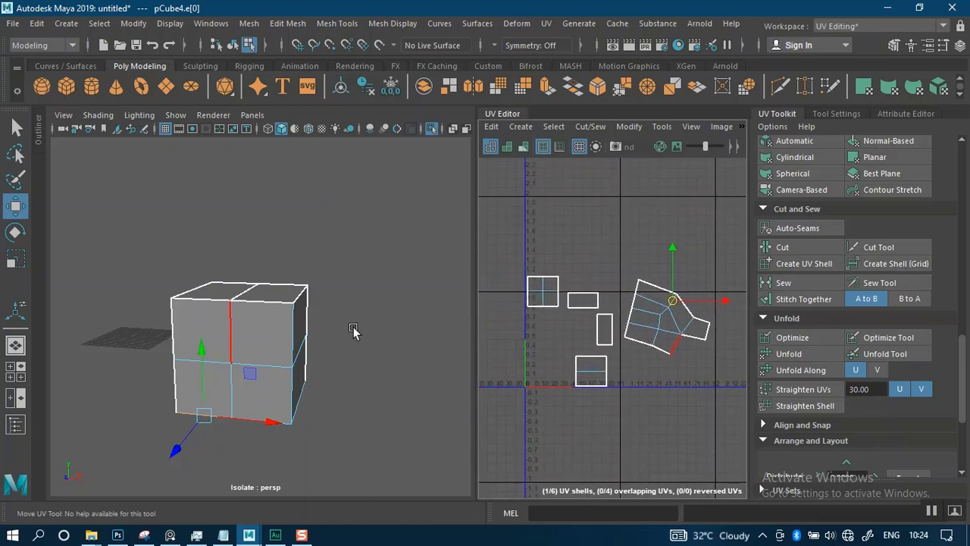
Step: Stitch the two separate square UV shells to the large shell along the cube's bottom side and bottom back edges
left_click_drag(365, 353, 422, 304, "alt")
left_click_drag(462, 321, 320, 377, "alt")
left_click(281, 438)
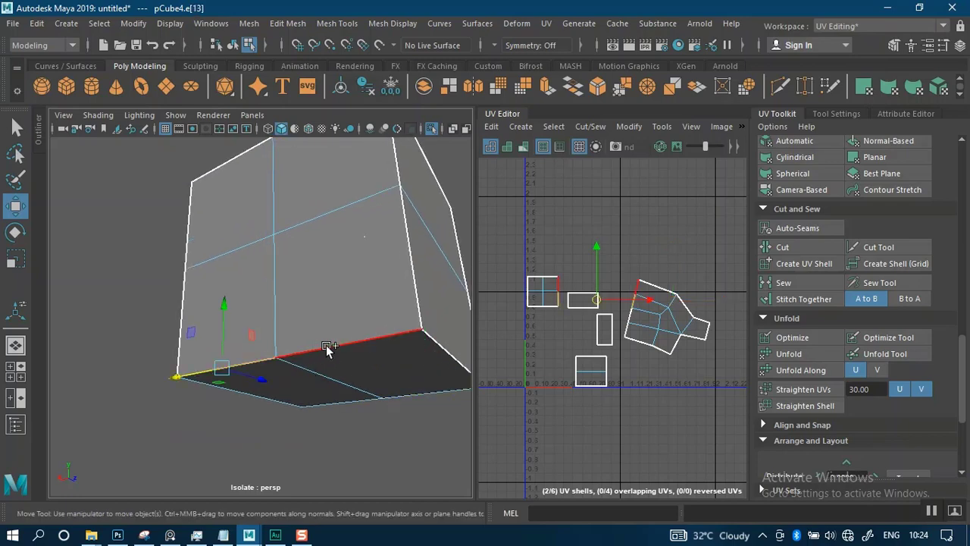
left_click(326, 347, "shift")
left_click_drag(402, 353, 301, 364, "alt")
left_click(293, 382, "shift")
scroll(387, 347, "down", 2)
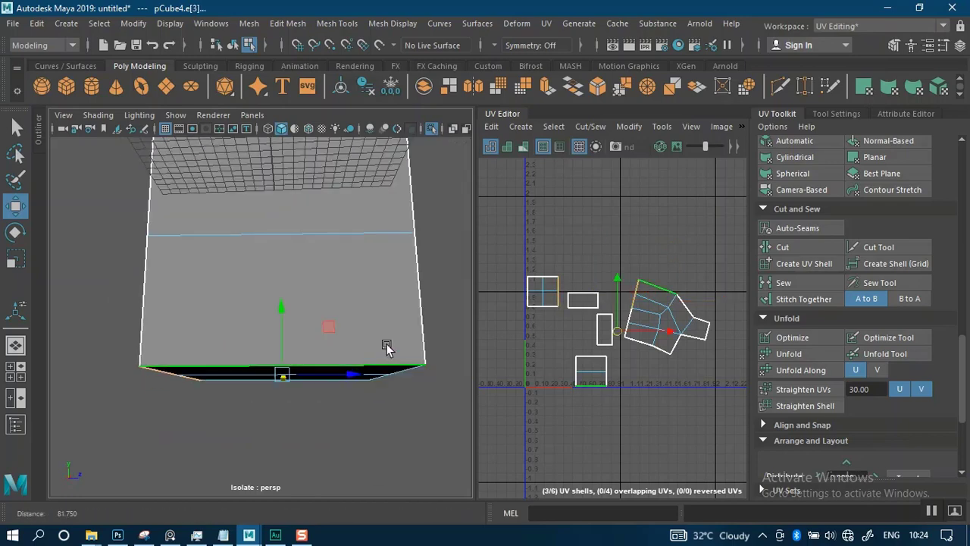
scroll(386, 347, "down", 2)
mouse_move(386, 347)
left_mouse_down("alt")
mouse_move(337, 298)
mouse_move(387, 330)
left_mouse_up("alt")
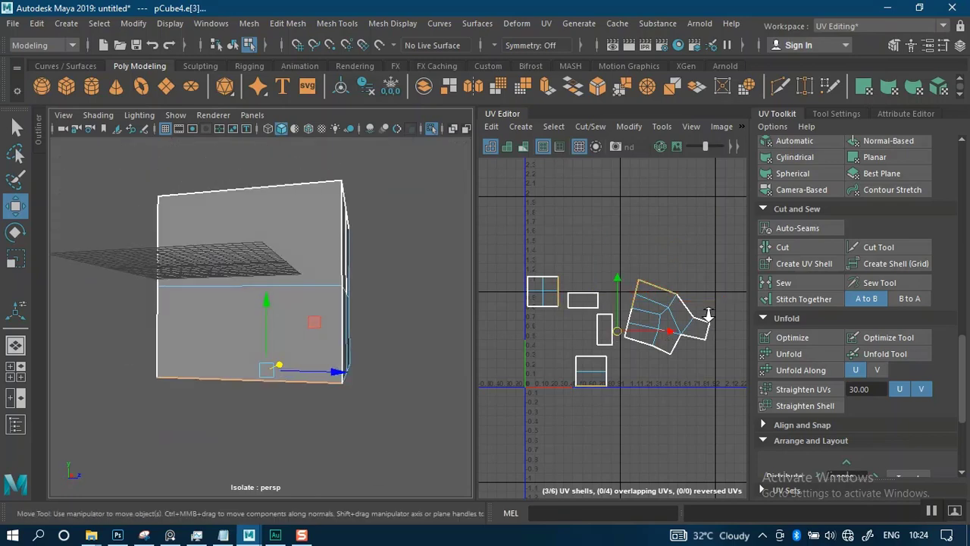
left_click(823, 301)
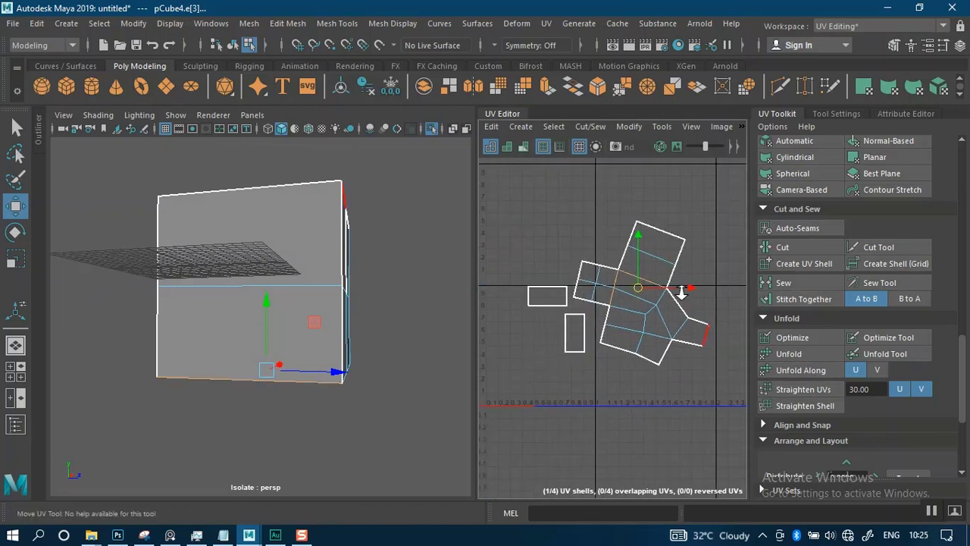
Step: Stitch the tall narrow rectangular UV shell to the lower edge of the combined shell along their shared border
right_click_drag(681, 291, 667, 275, "alt")
middle_click_drag(666, 275, 662, 300, "alt")
right_click_drag(662, 301, 667, 351, "alt")
middle_click_drag(667, 351, 678, 349, "alt")
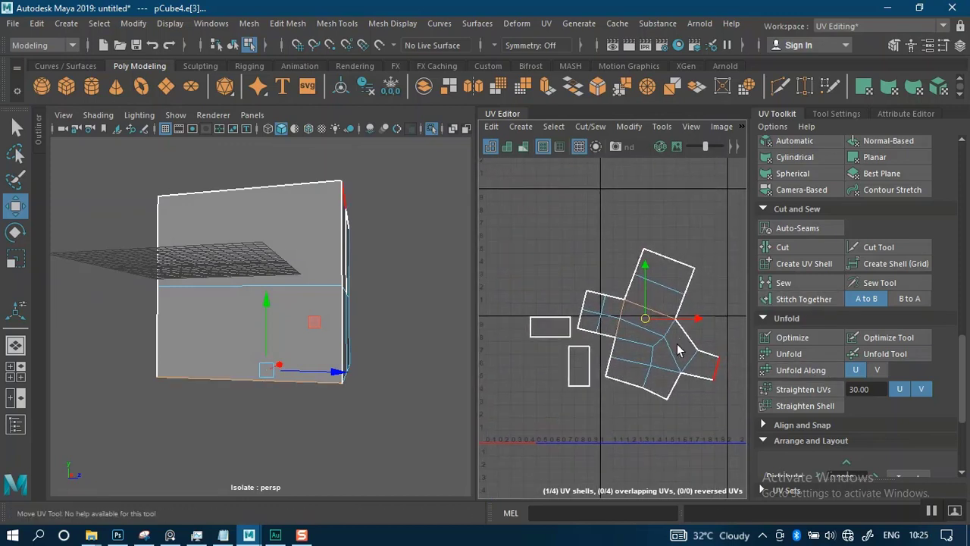
right_click_drag(598, 328, 629, 399, "alt")
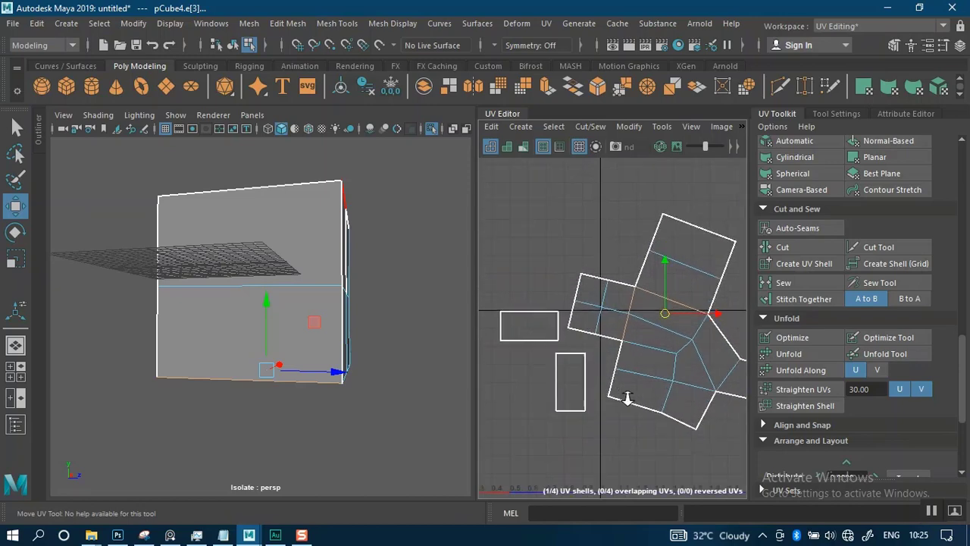
middle_click_drag(626, 398, 594, 384, "alt")
right_click_drag(588, 352, 587, 309, "alt")
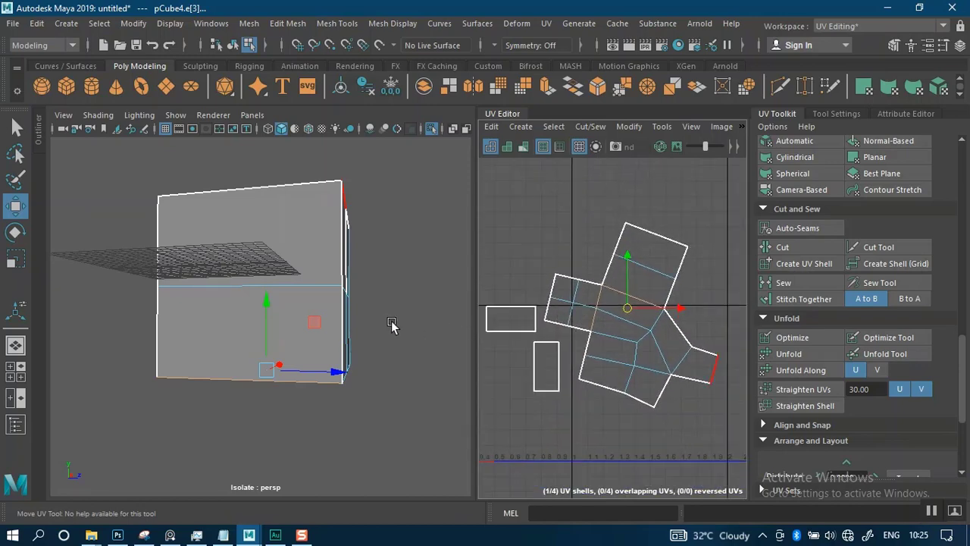
left_click_drag(391, 326, 310, 310, "alt")
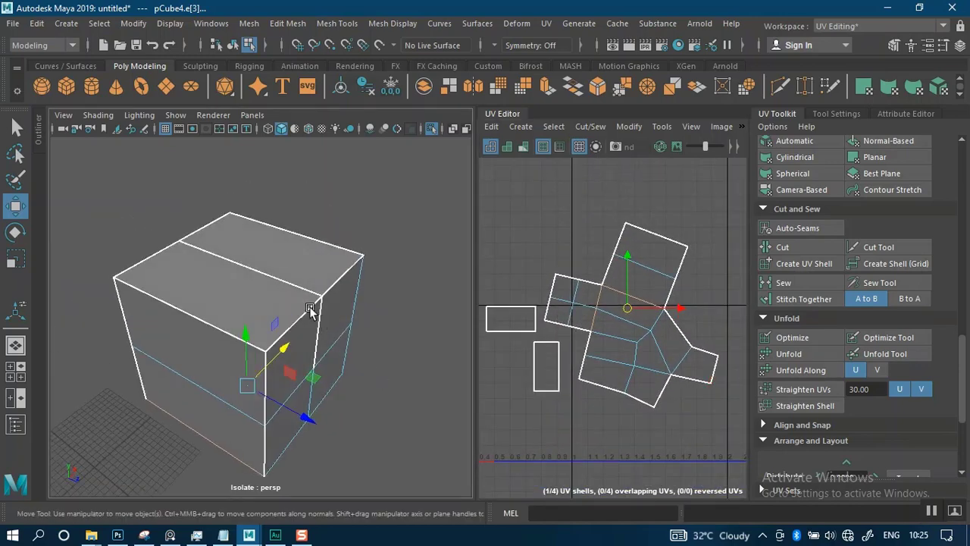
left_click(312, 301)
middle_click_drag(637, 349, 683, 335, "alt")
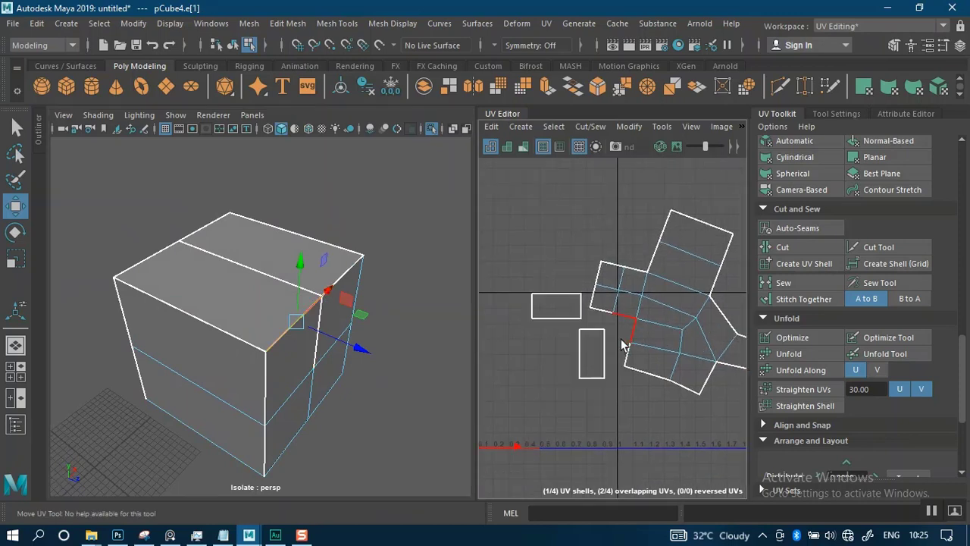
left_click(606, 360)
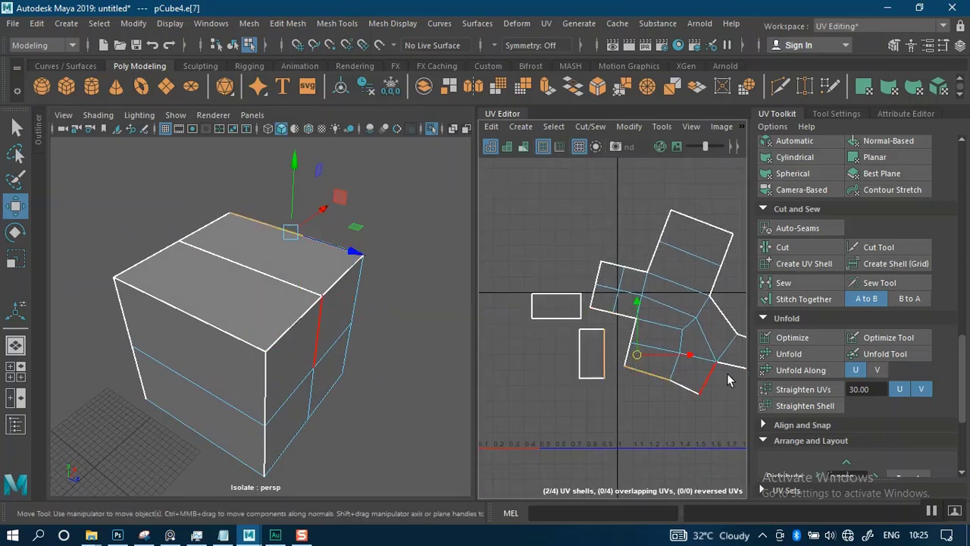
left_click(795, 299)
Step: Stitch the remaining horizontal rectangular shell to the far end of the combined shell along its short border edge
left_click(569, 318)
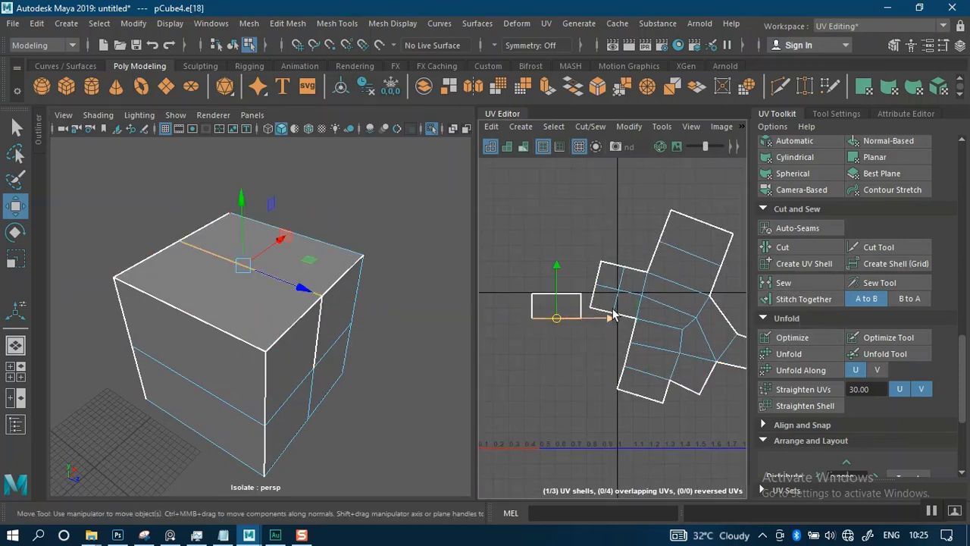
middle_click_drag(613, 315, 613, 337, "alt")
left_click(568, 321)
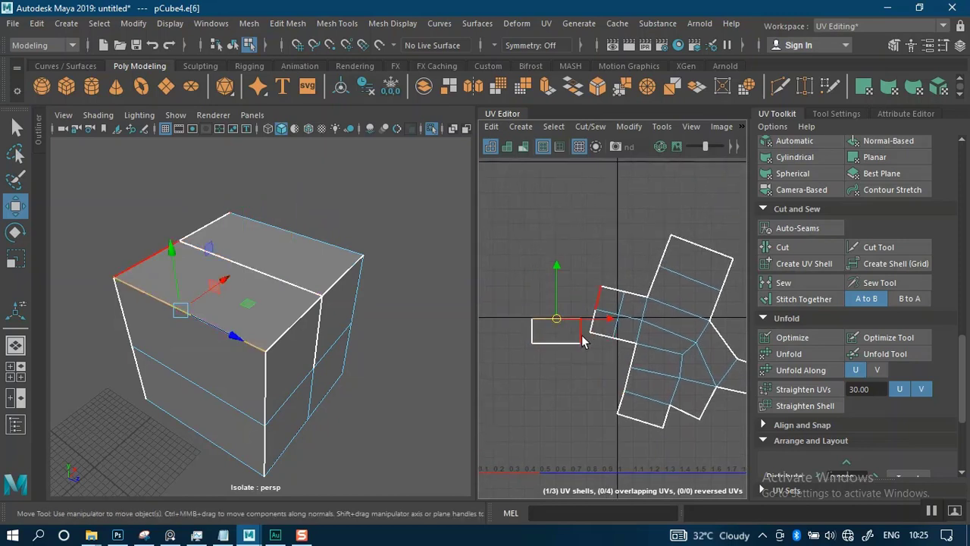
left_click(693, 387)
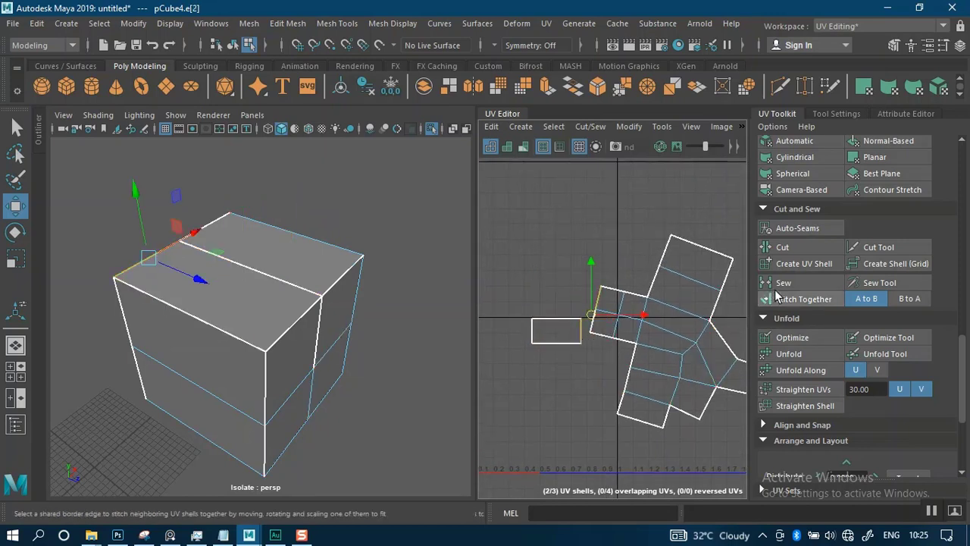
left_click(801, 297)
scroll(576, 337, "down", 4)
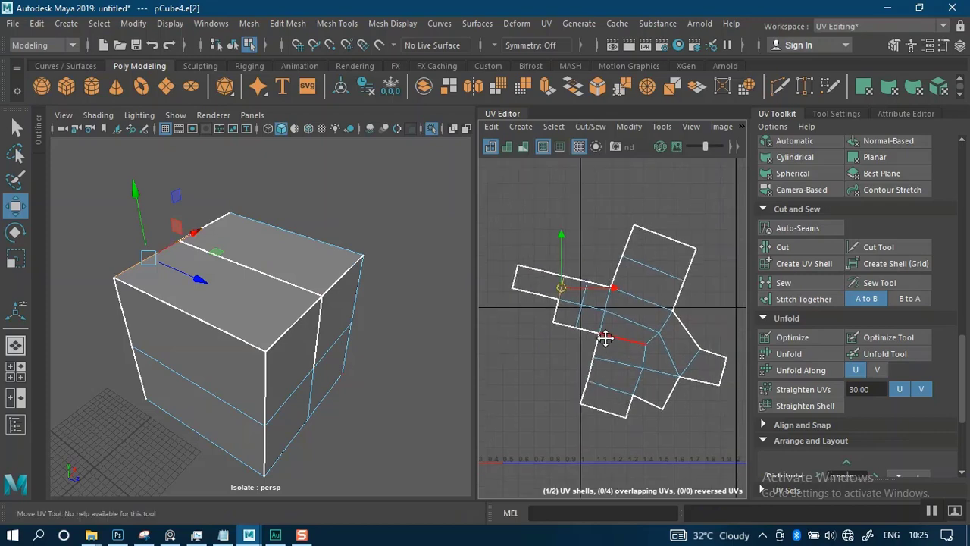
Step: Select the whole combined UV shell and unfold it
right_click_drag(626, 337, 584, 324)
left_click(602, 336)
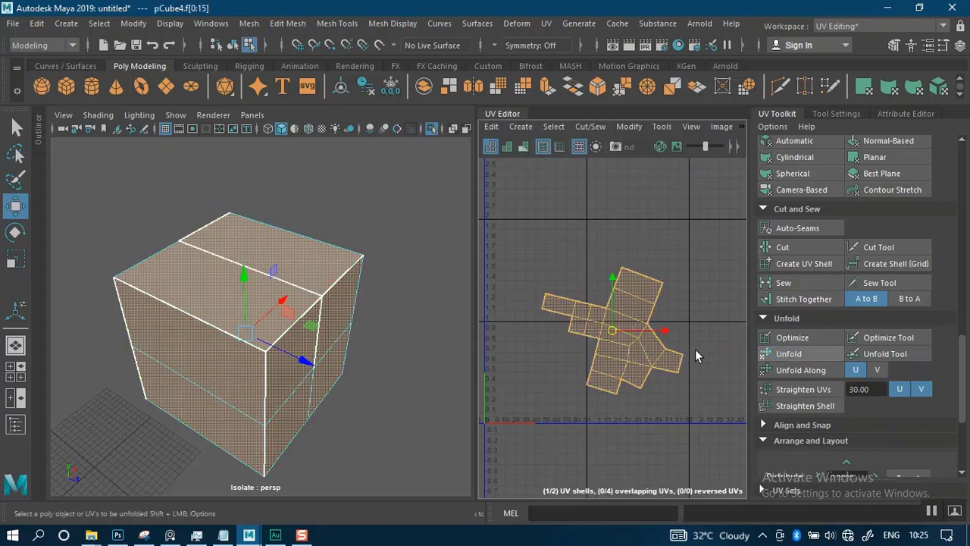
scroll(642, 370, "down", 2)
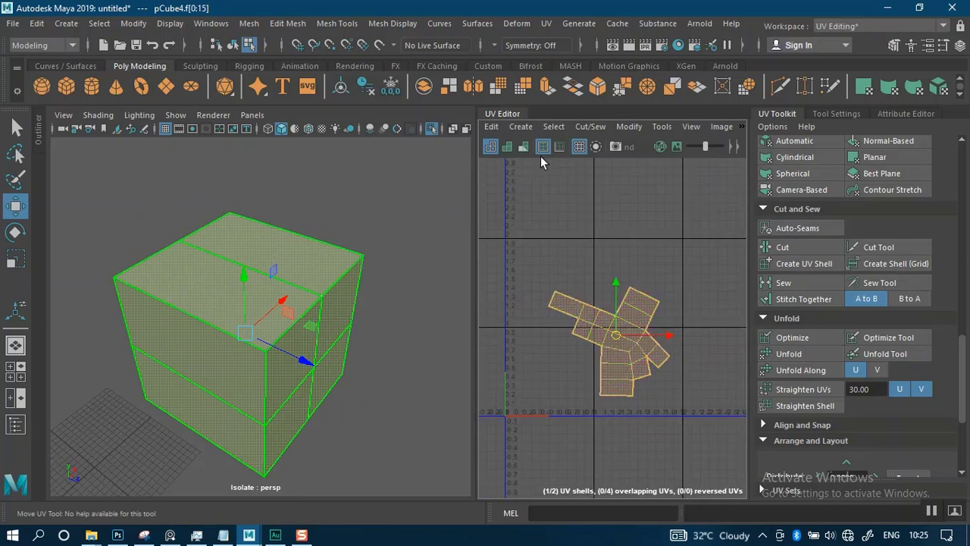
Step: Check the unfolded shell for stretching with the UV distortion shading
left_click(523, 146)
left_click(691, 290)
scroll(693, 370, "up", 1)
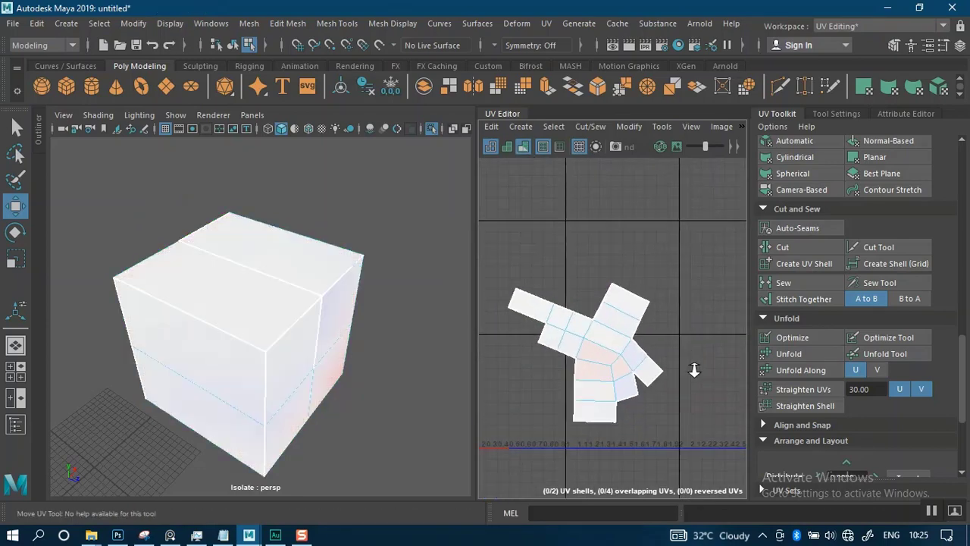
scroll(694, 370, "up", 1)
middle_click_drag(647, 348, 669, 338, "alt")
scroll(669, 339, "down", 1)
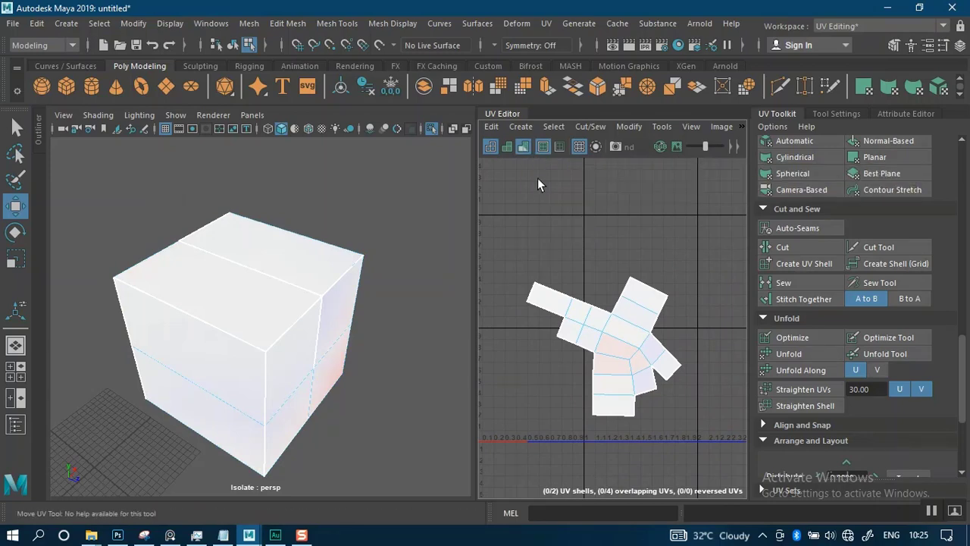
Step: Examine the unfolded shell without distortion shading and compare its layout with the cube's seams from several angles
left_click(613, 327)
scroll(652, 389, "up", 2)
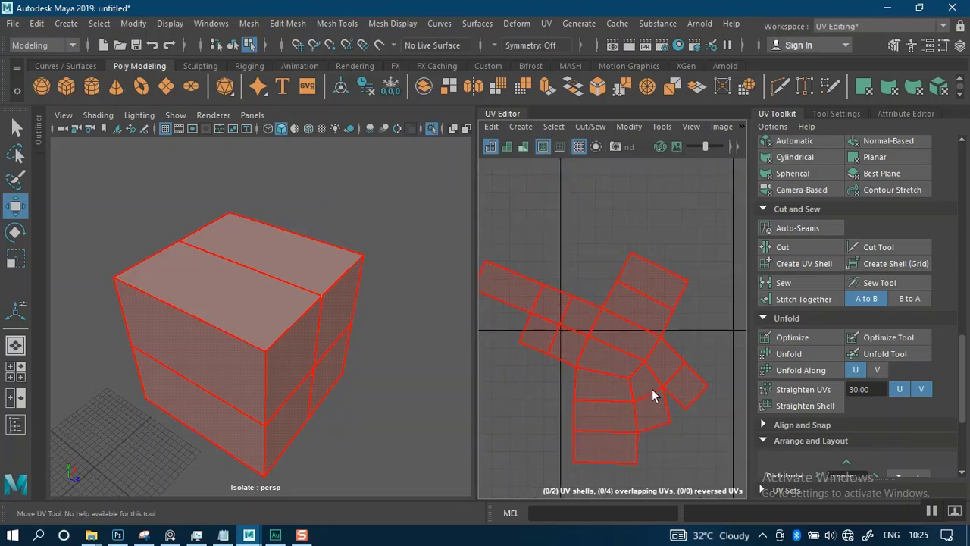
scroll(652, 388, "down", 1)
middle_click_drag(641, 300, 638, 297, "alt")
left_click(278, 273)
scroll(292, 279, "down", 1)
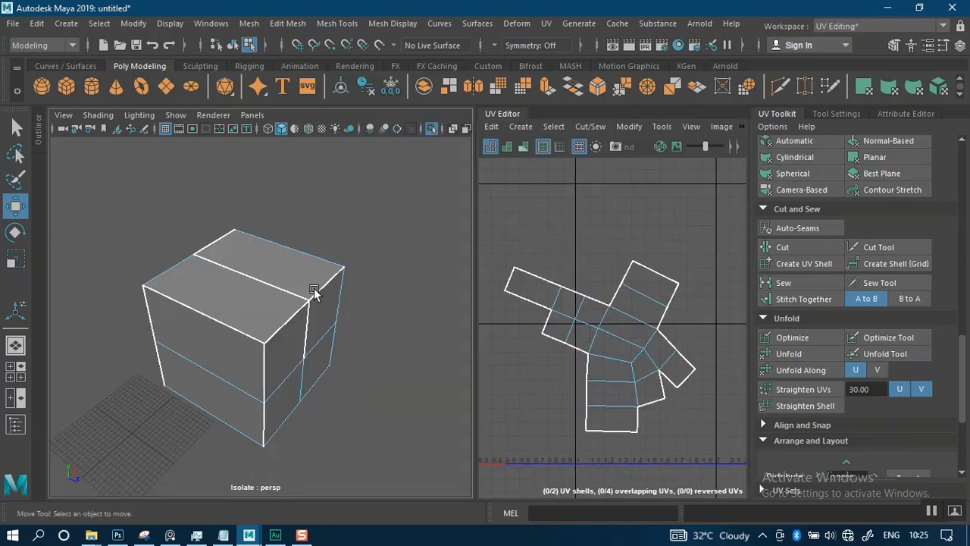
left_click_drag(314, 292, 292, 250, "alt")
scroll(625, 341, "up", 2)
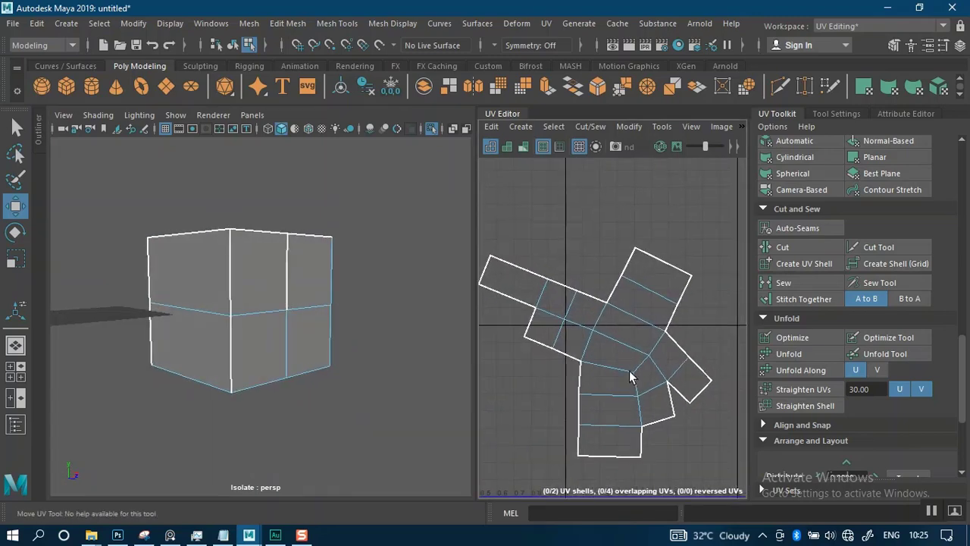
scroll(632, 378, "down", 3)
left_click_drag(280, 373, 314, 354, "alt")
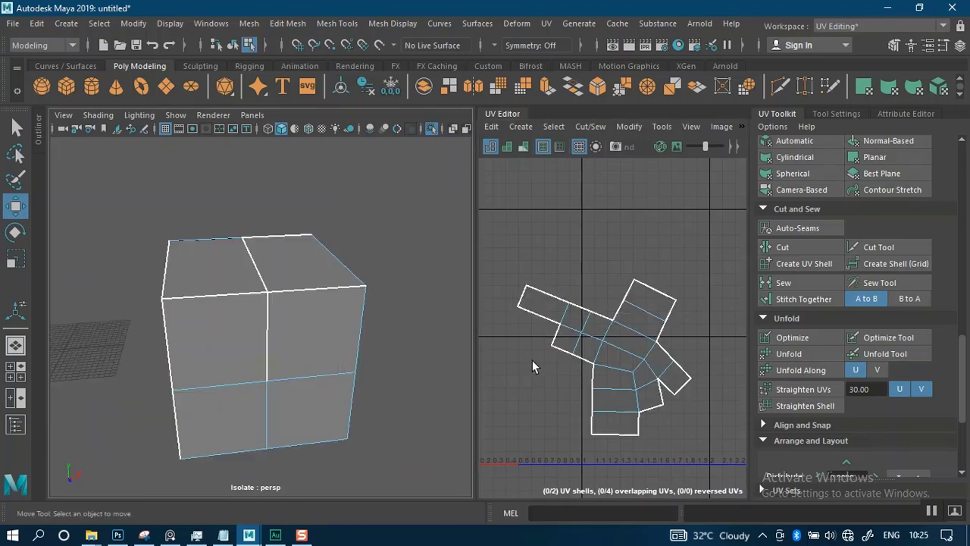
Step: Select the cube's entire unfolded UV shell and delete it
scroll(570, 355, "down", 2)
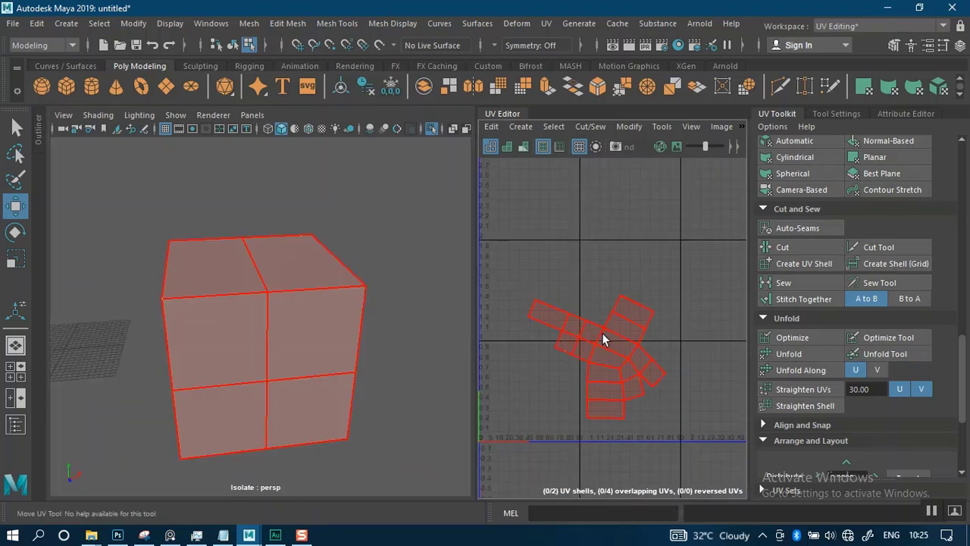
left_click(602, 332)
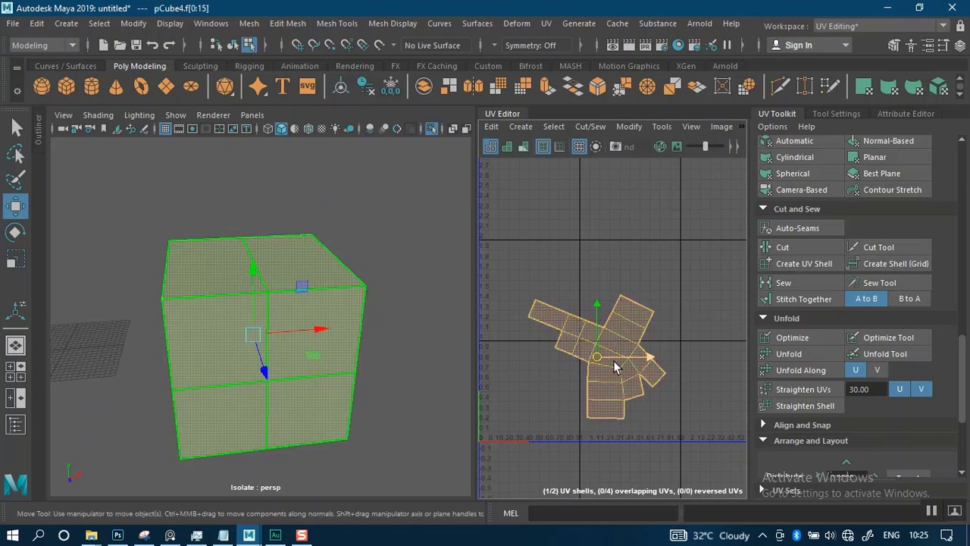
key("Delete")
scroll(297, 306, "down", 2)
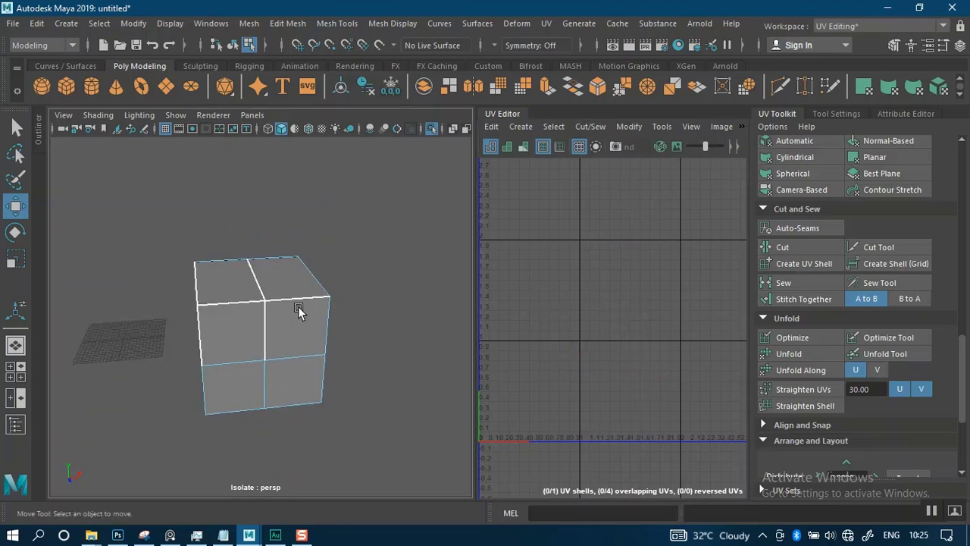
Step: Select all the cube's faces and create new UVs with a Camera-Based projection from a near-front view
right_click_drag(299, 307, 199, 223)
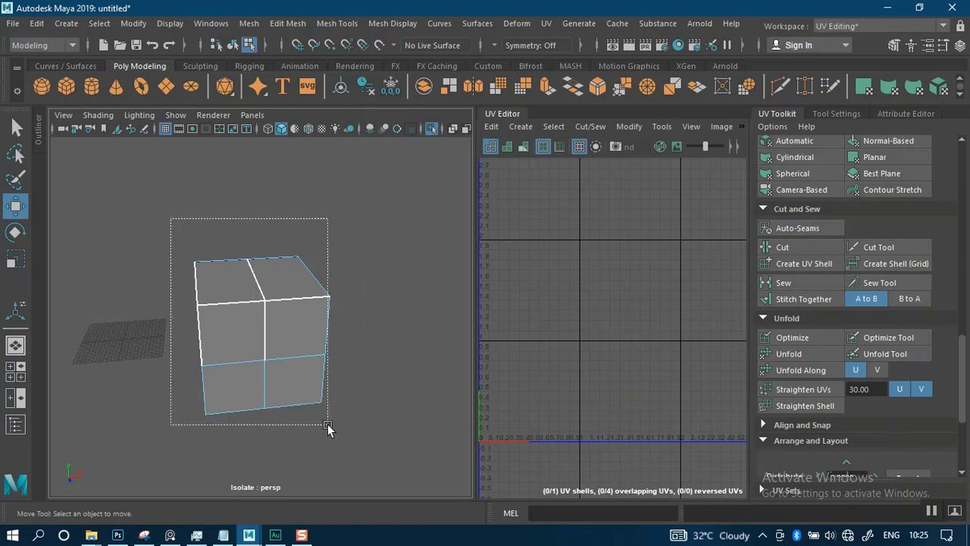
left_click_drag(328, 428, 333, 432)
scroll(802, 266, "up", 5)
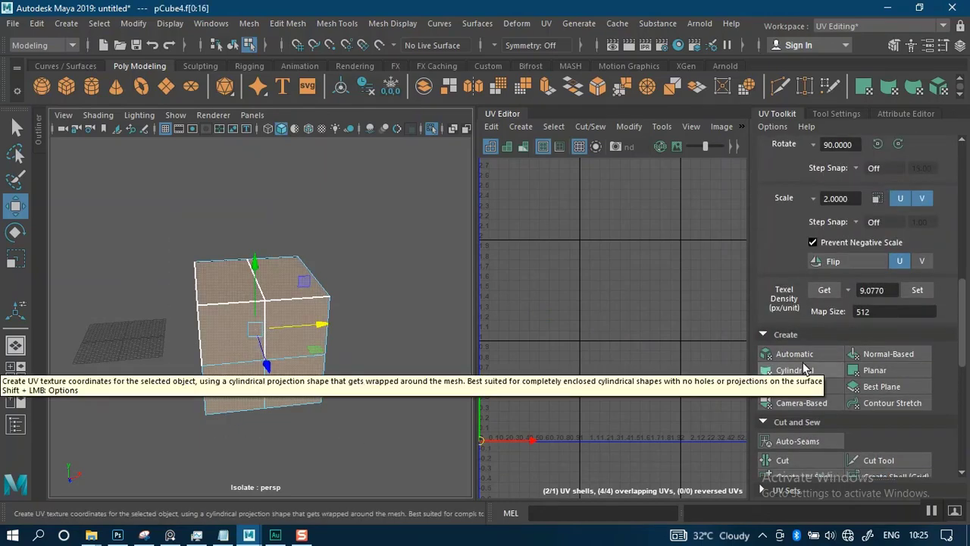
scroll(803, 367, "up", 2)
scroll(803, 362, "up", 2)
scroll(802, 362, "down", 7)
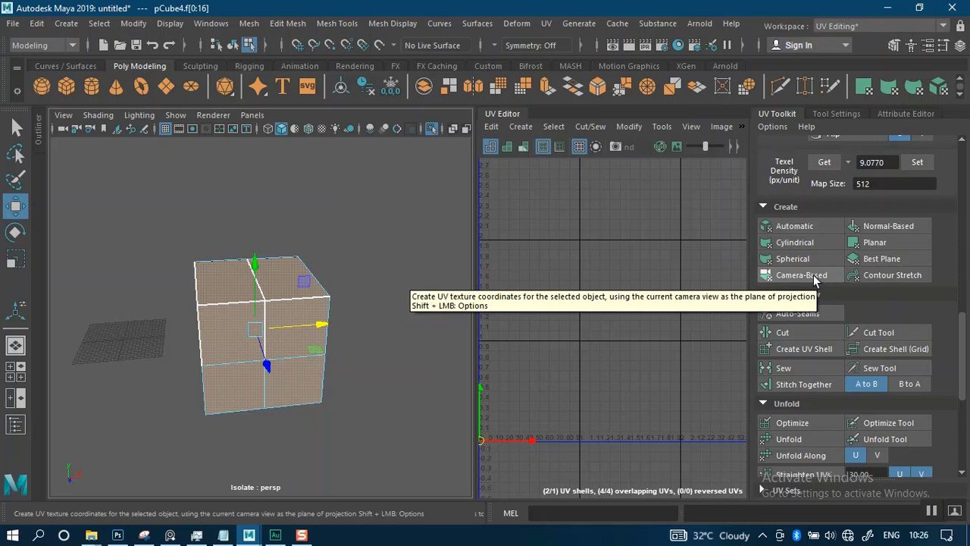
left_click_drag(389, 350, 426, 325, "alt")
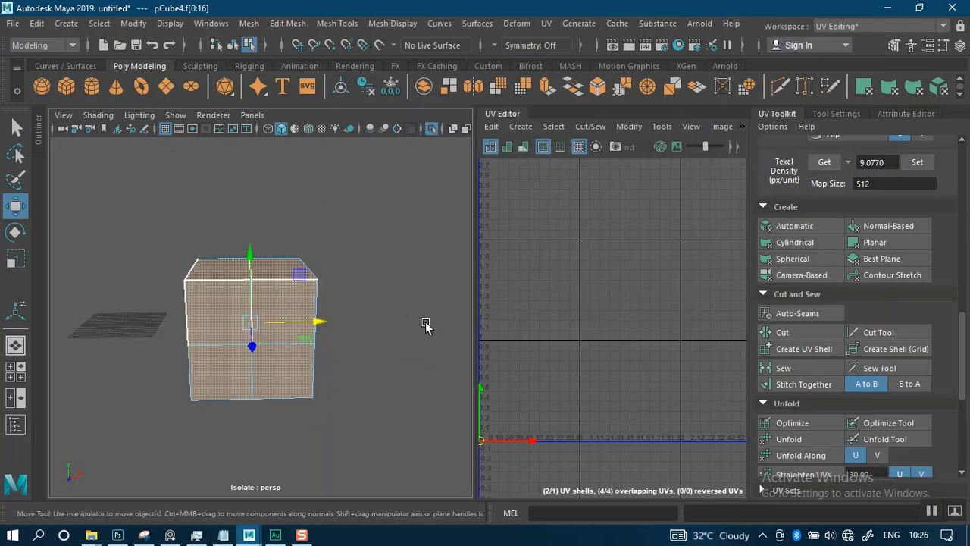
left_click(781, 275)
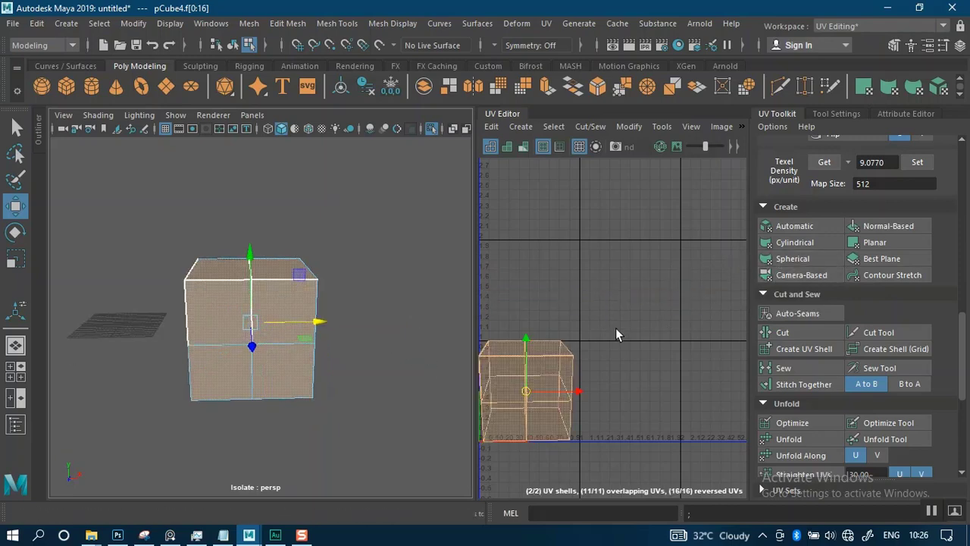
middle_click_drag(629, 314, 680, 282, "alt")
left_click(367, 238)
Step: Cut the UVs along one full vertical corner edge of the cube and the two adjoining top sides
scroll(382, 272, "up", 3)
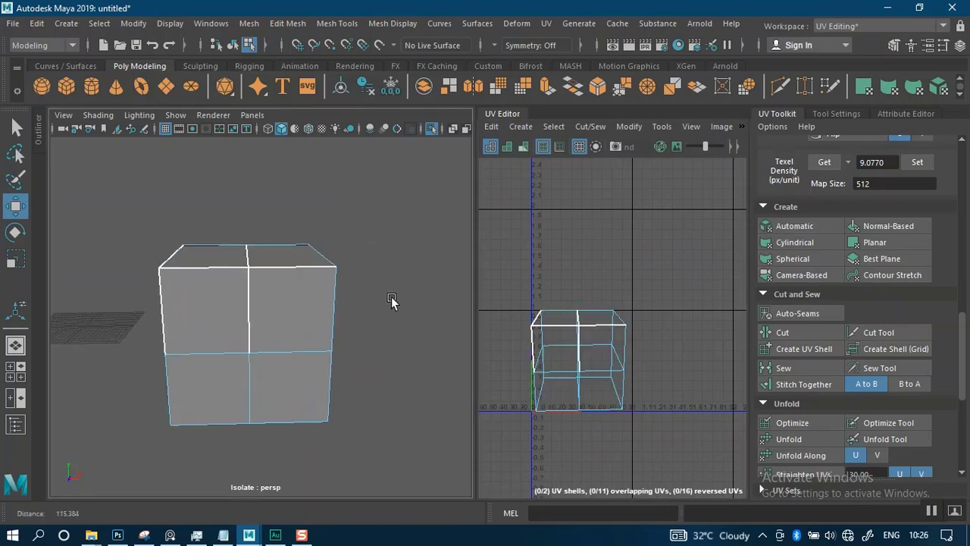
right_click_drag(587, 330, 553, 341, "alt")
left_click_drag(394, 318, 454, 336, "alt")
left_click_drag(317, 317, 243, 359, "alt")
right_click(317, 299)
left_click(322, 188)
right_click(296, 299)
left_click(288, 100)
left_click(242, 366)
left_click(249, 229, "shift")
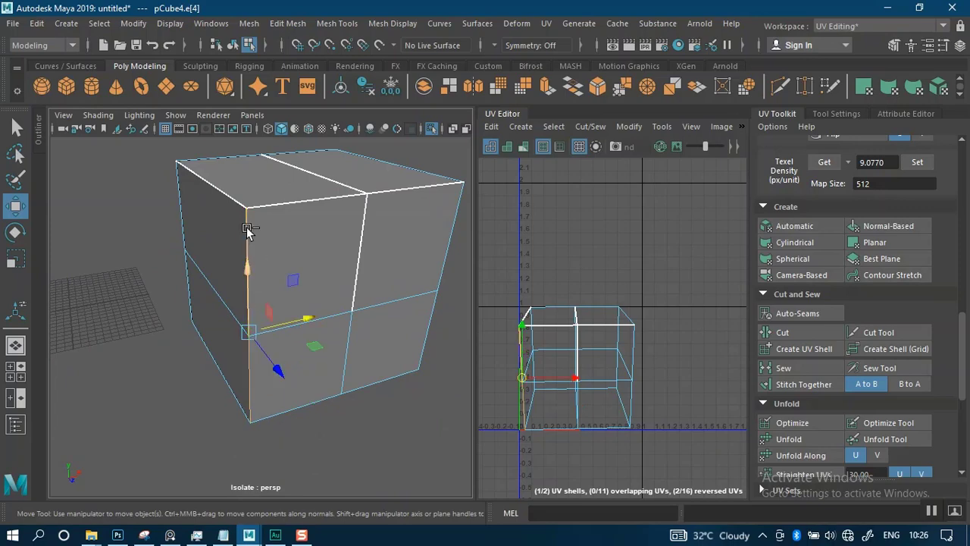
left_click(237, 205, "shift")
left_click(286, 206, "shift")
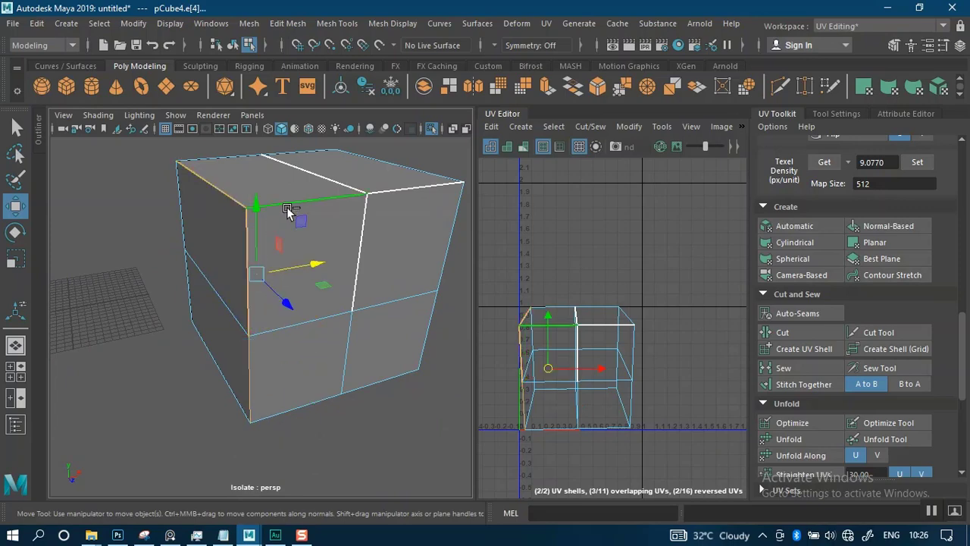
left_click(390, 193, "shift")
left_click_drag(375, 250, 381, 272, "alt")
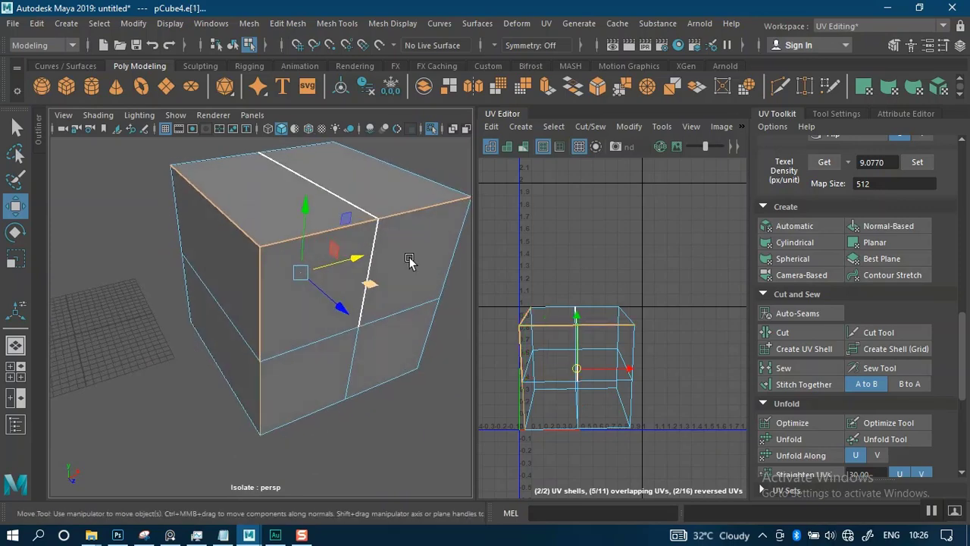
left_click(795, 338)
Step: Select the cube's complete main UV shell and unfold it with the newly cut seams
right_click_drag(637, 335, 576, 315)
left_click(597, 347)
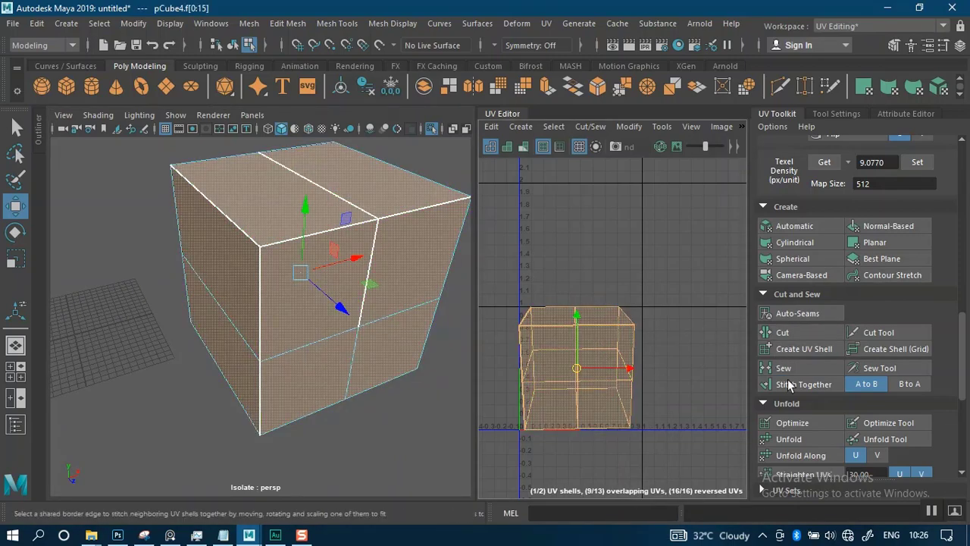
left_click(788, 439)
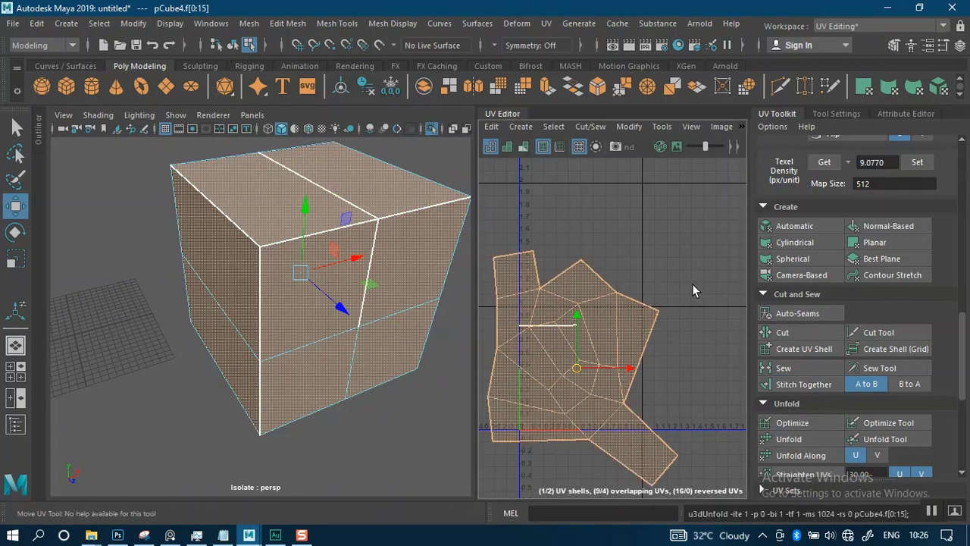
middle_click_drag(692, 290, 703, 255, "alt")
left_click(660, 281)
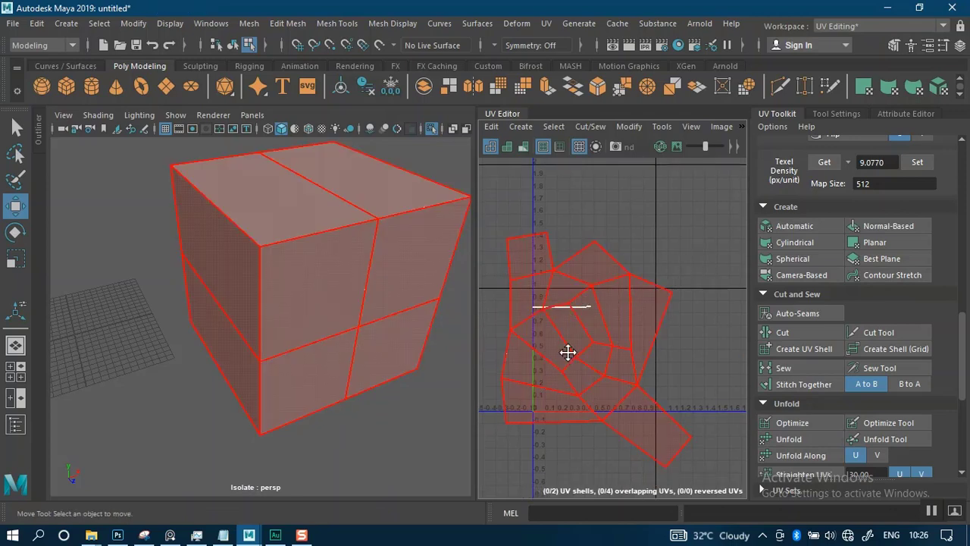
middle_click_drag(567, 353, 611, 372, "alt")
Step: Cut the UVs along two further vertical corner edges of the cube and the uncut top side beside them
left_click_drag(327, 280, 336, 233, "alt")
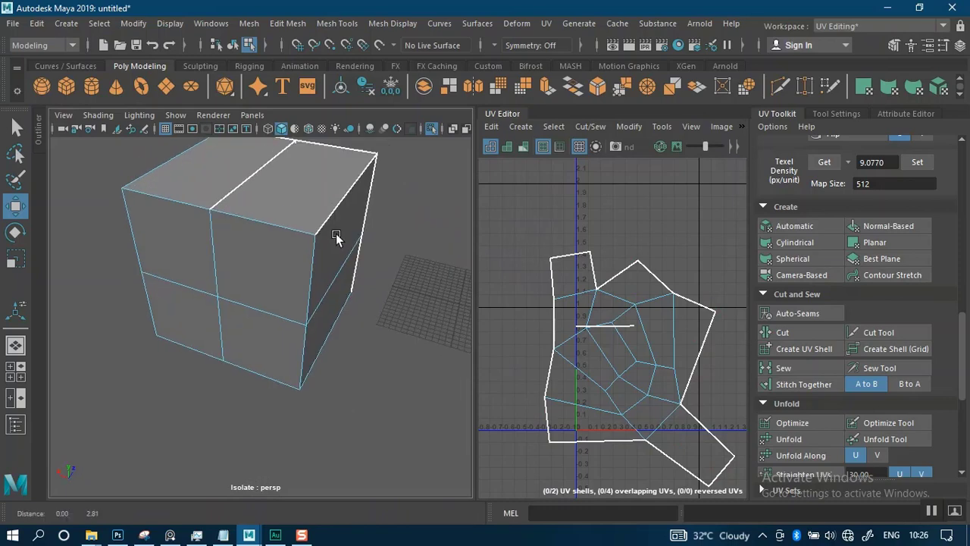
right_click_drag(335, 234, 331, 114, "alt")
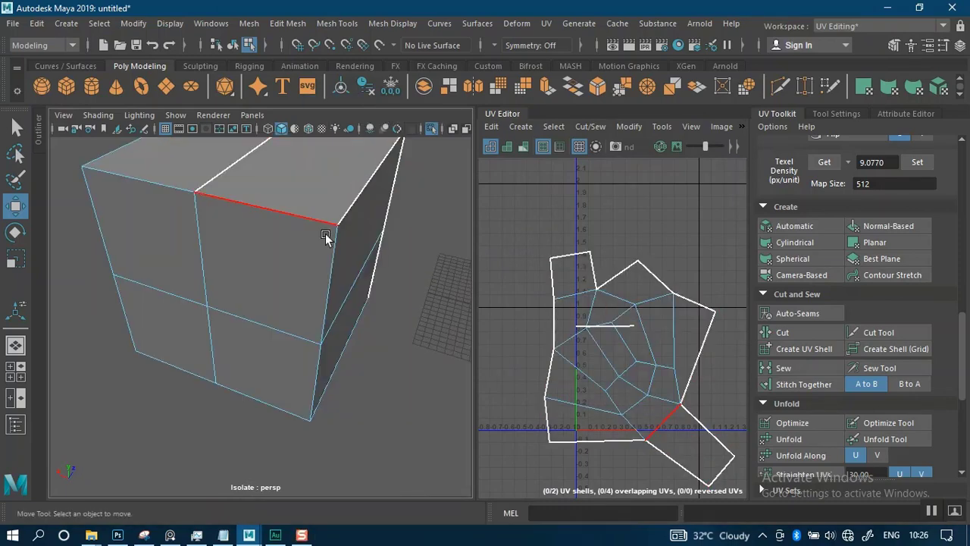
left_click(324, 259)
left_click_drag(318, 342, 226, 275, "alt")
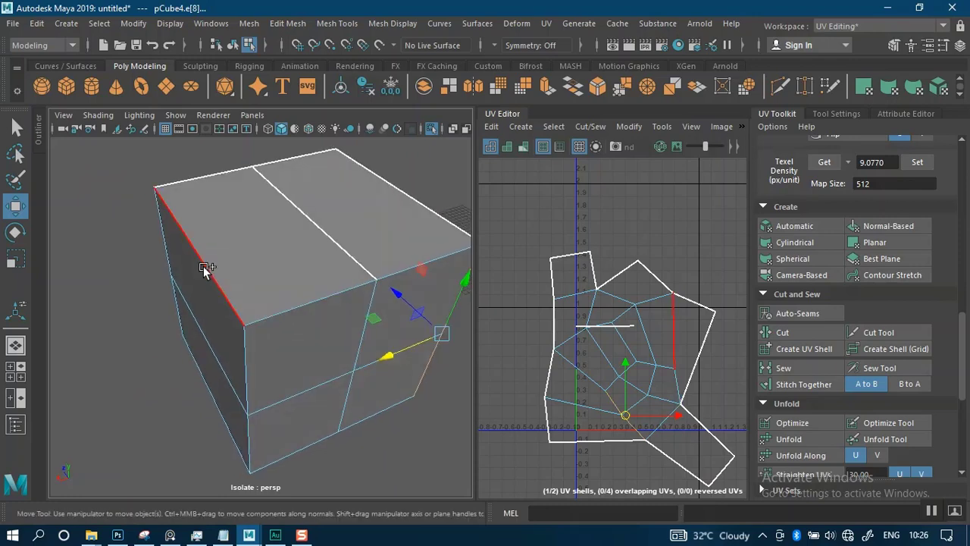
left_click(203, 267, "shift")
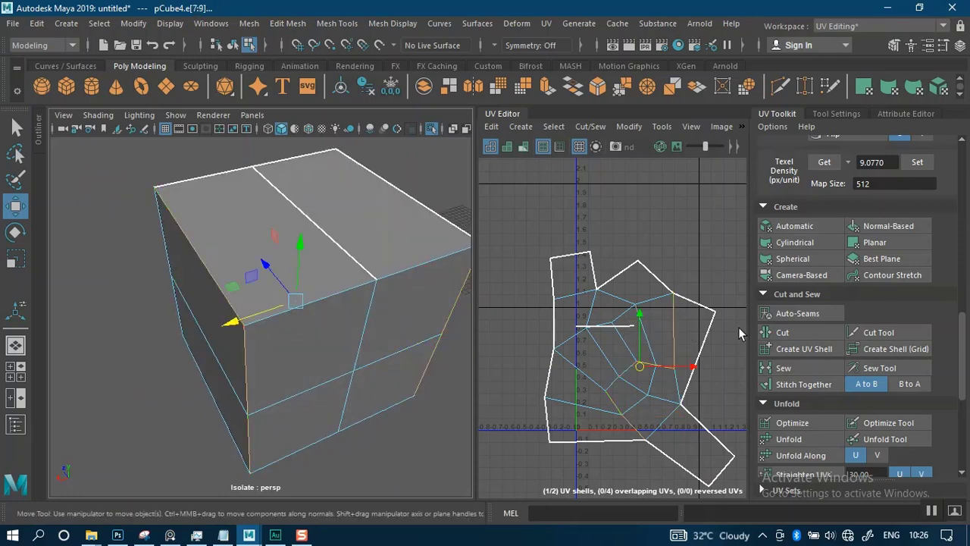
left_click(813, 336)
Step: Select the main UV shell again and unfold it along the added corner seams
right_click_drag(710, 331, 655, 303)
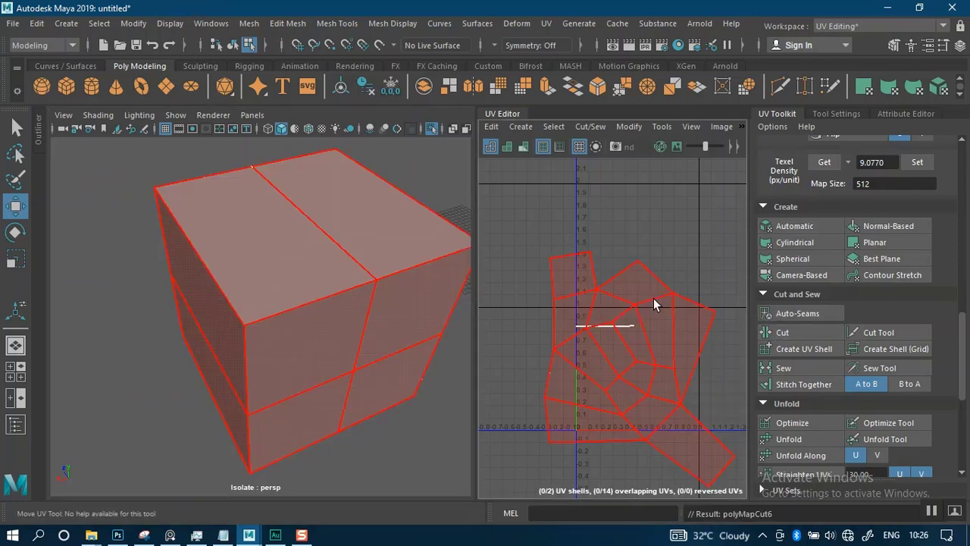
left_click(655, 303)
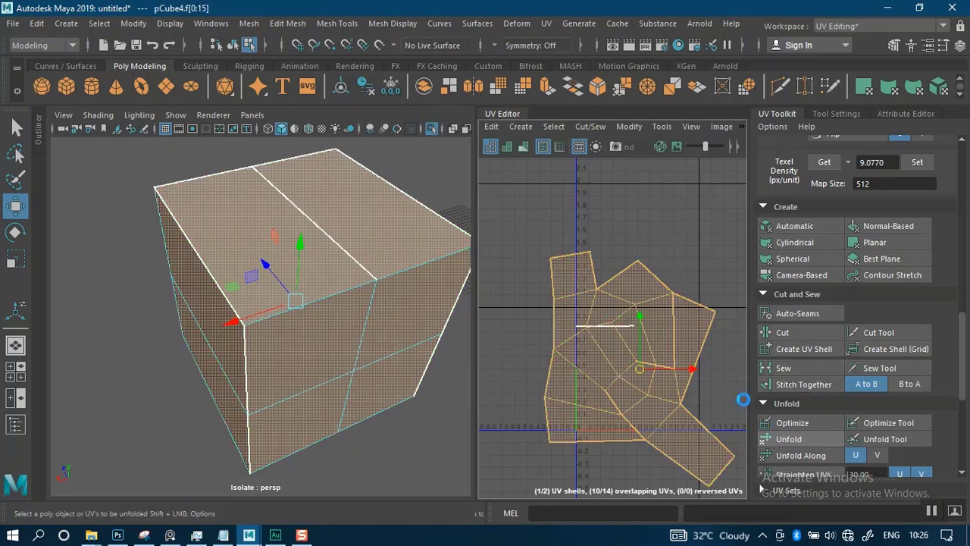
scroll(707, 320, "down", 4)
middle_click_drag(669, 280, 641, 275, "alt")
scroll(641, 274, "up", 2)
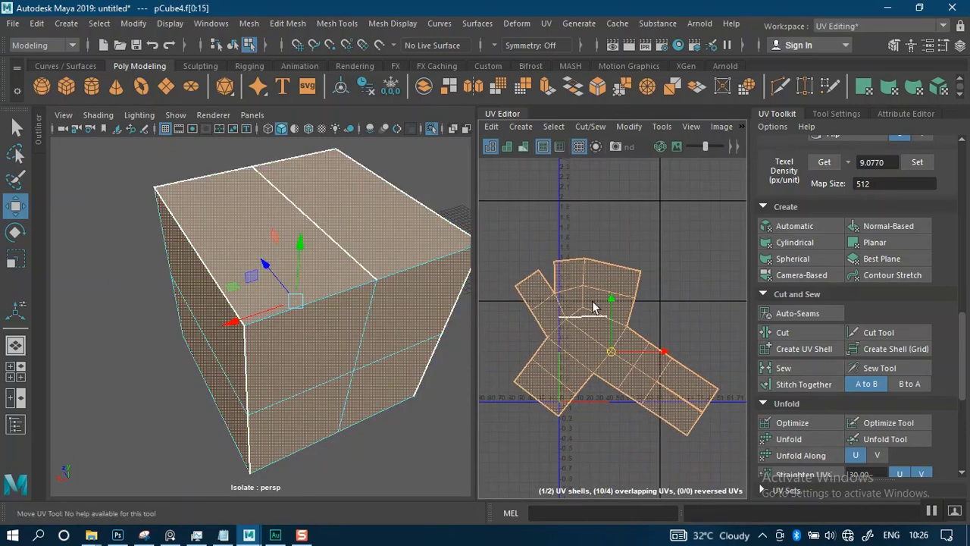
scroll(593, 307, "up", 5)
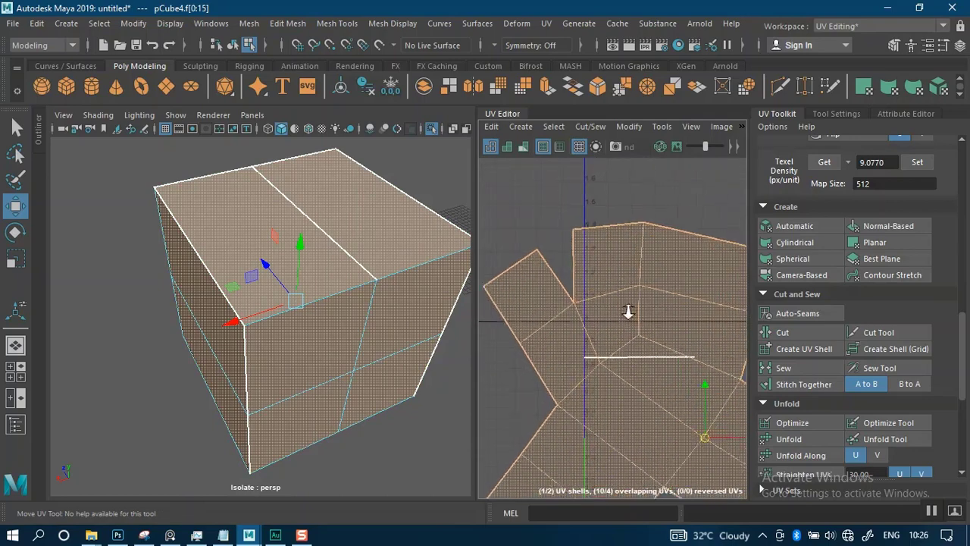
scroll(605, 281, "down", 4)
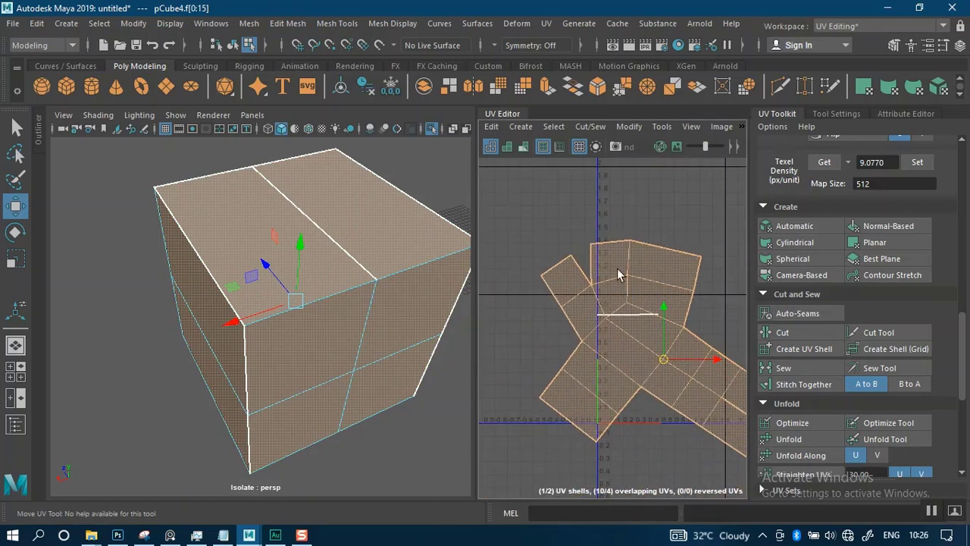
scroll(351, 321, "down", 4)
Step: Cut the UVs along the single edge joining the narrow two-face flap's inner corner to the bent upper section
left_click_drag(319, 278, 345, 217, "alt")
scroll(665, 264, "up", 3)
middle_click_drag(656, 279, 723, 339, "alt")
scroll(682, 354, "up", 3)
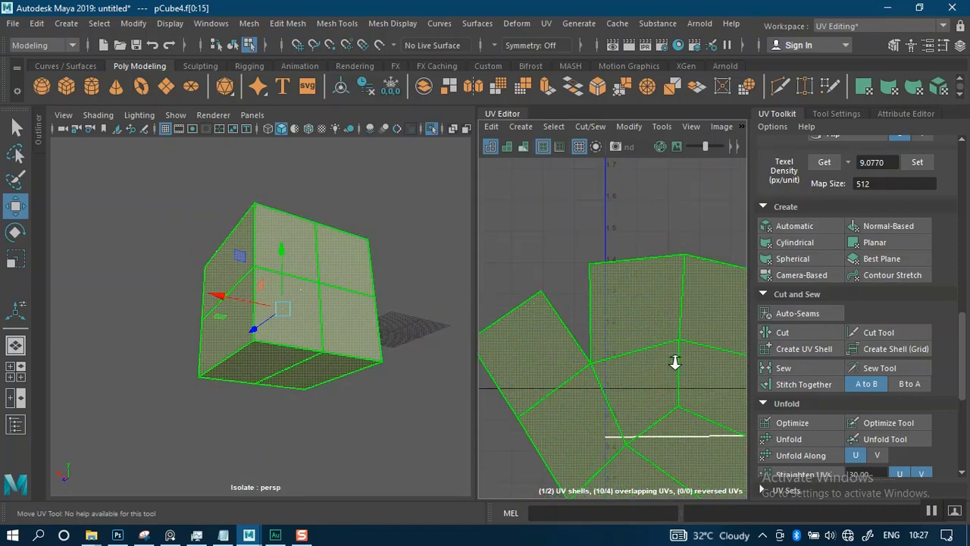
right_click(672, 300)
right_click_drag(644, 280, 644, 281)
left_click(663, 315)
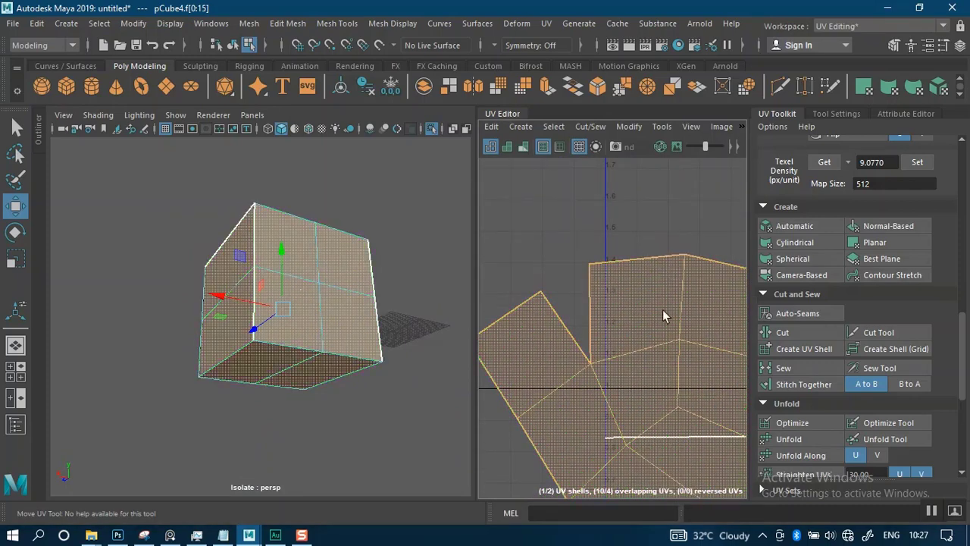
left_click(604, 397)
left_click(797, 333)
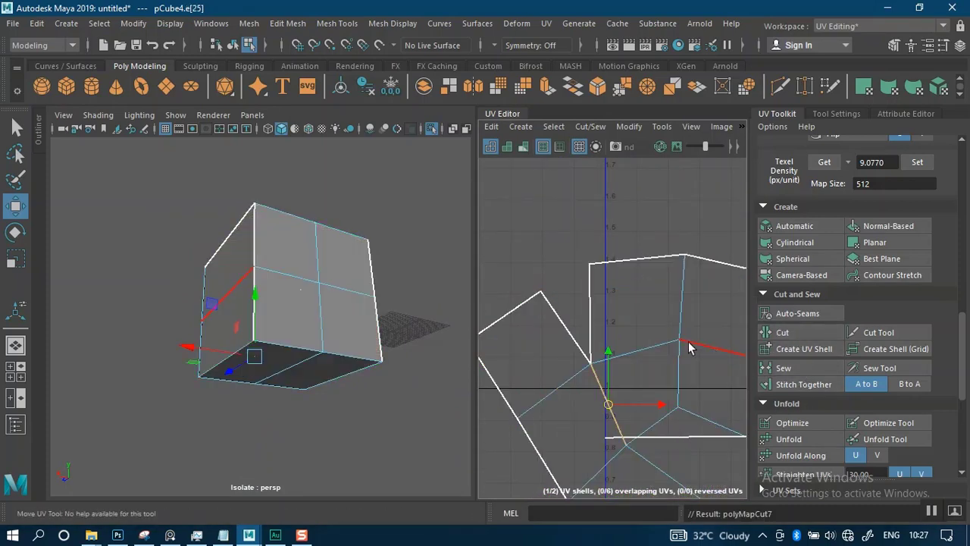
Step: Unfold the whole main UV shell again with the short inner edge cut
right_click_drag(668, 328, 630, 309)
left_click(631, 309)
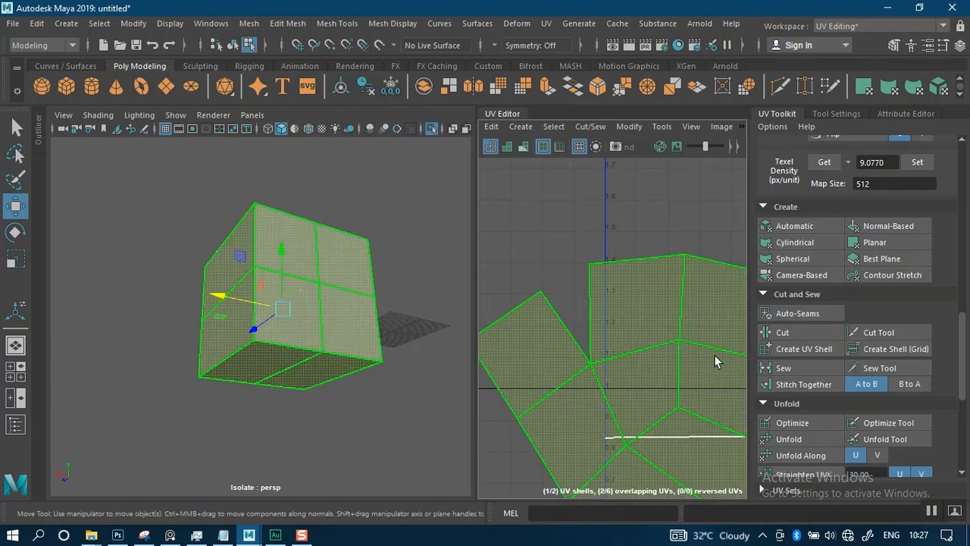
left_click(788, 439)
scroll(671, 331, "down", 5)
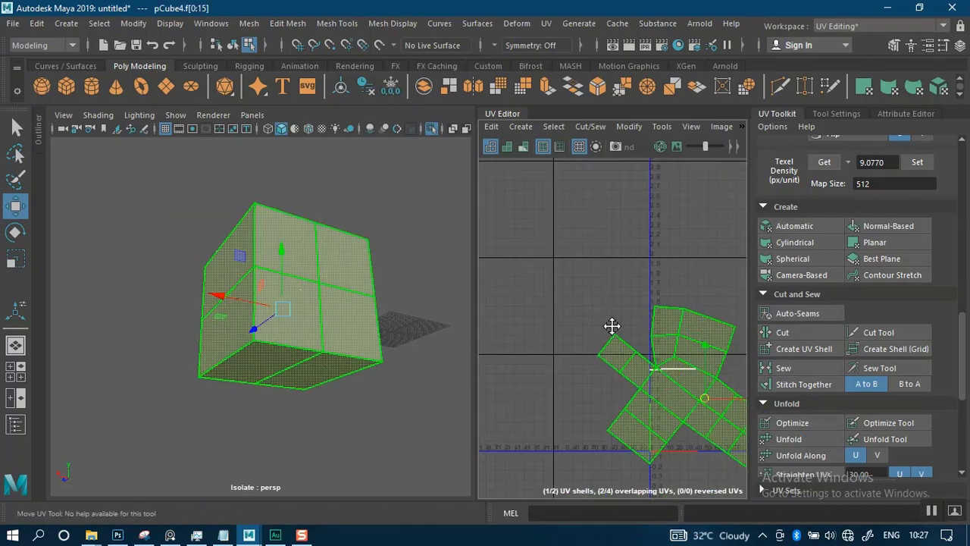
scroll(614, 315, "up", 2)
right_click_drag(616, 285, 644, 401, "alt")
middle_click_drag(599, 331, 621, 280, "alt")
right_click_drag(621, 280, 632, 354, "alt")
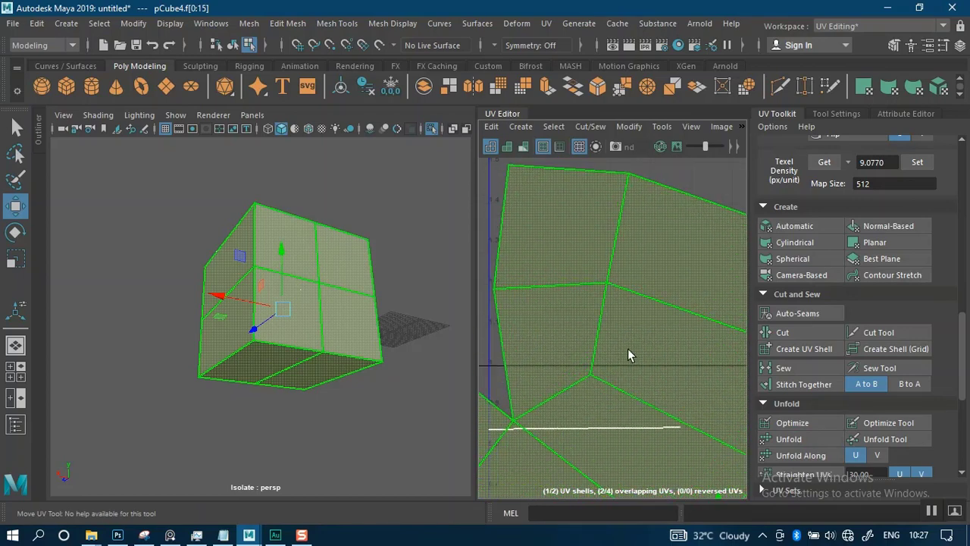
Step: Cut the UVs along the two-segment vertical edge that divides the distorted upper section of the shell
right_click(613, 280)
left_click(619, 237)
left_click(604, 326)
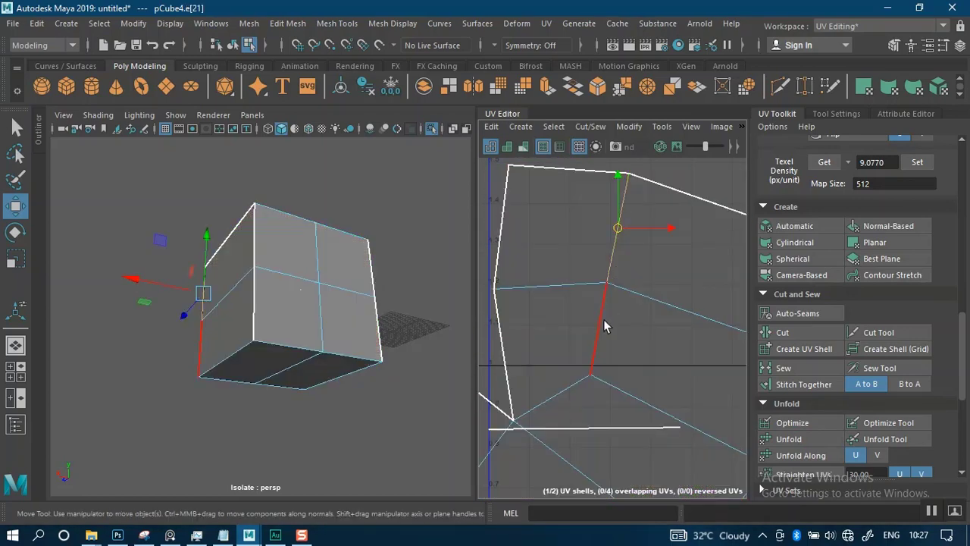
left_click(800, 333)
Step: Select the main UV shell without the separated two-face strip and unfold it
right_click_drag(666, 324, 640, 333)
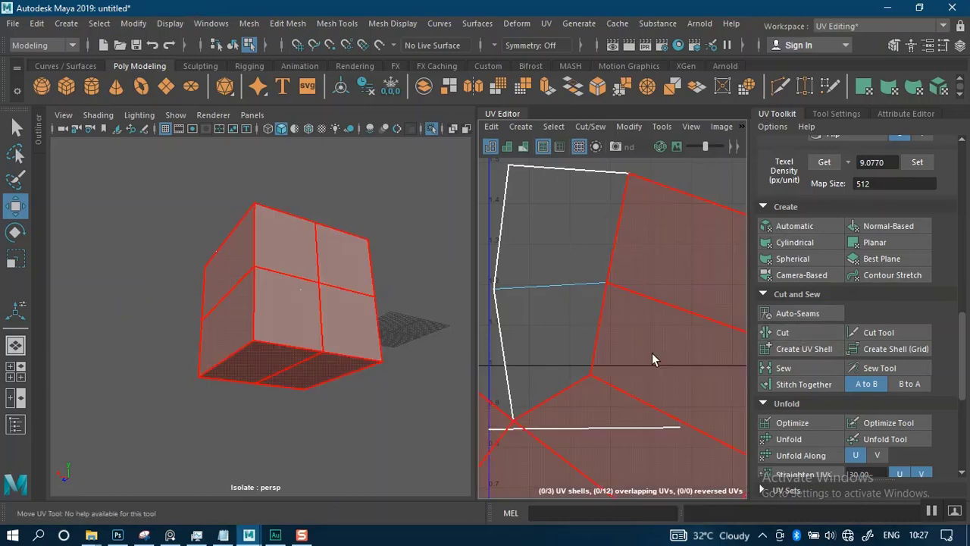
left_click(652, 352)
left_click(792, 438)
scroll(639, 335, "down", 4)
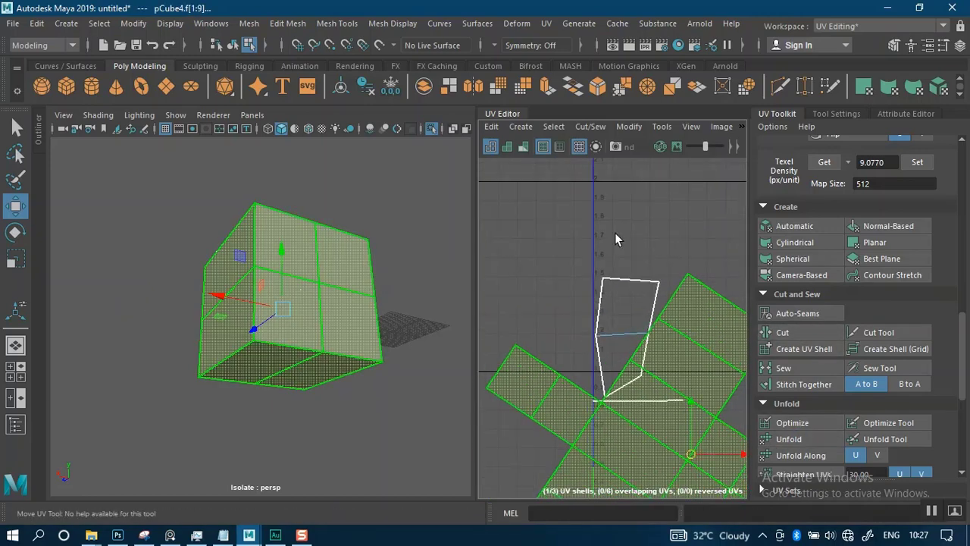
middle_click_drag(639, 330, 623, 287, "alt")
scroll(604, 271, "down", 1)
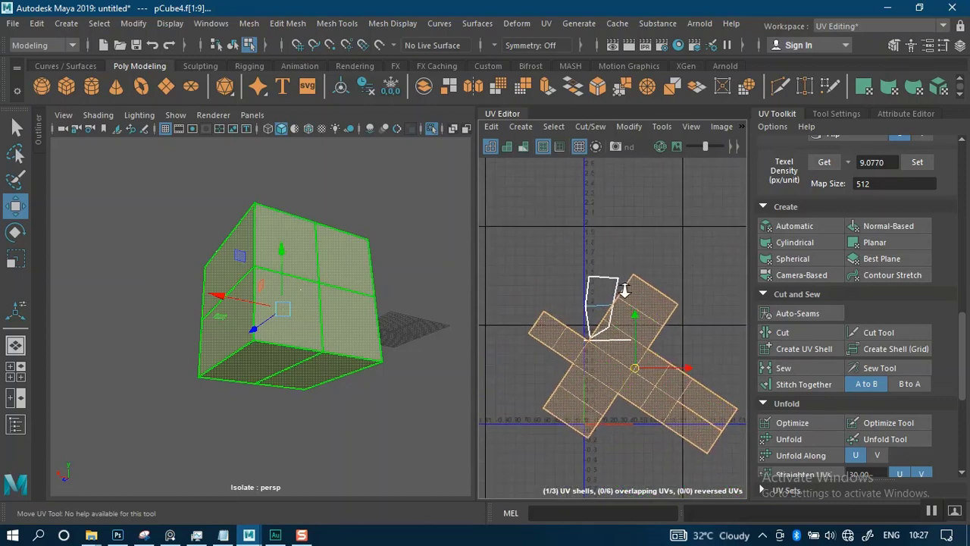
Step: Stitch the separated two-face strip back onto the main UV shell along their shared edges, using the A to B direction
scroll(621, 286, "up", 5)
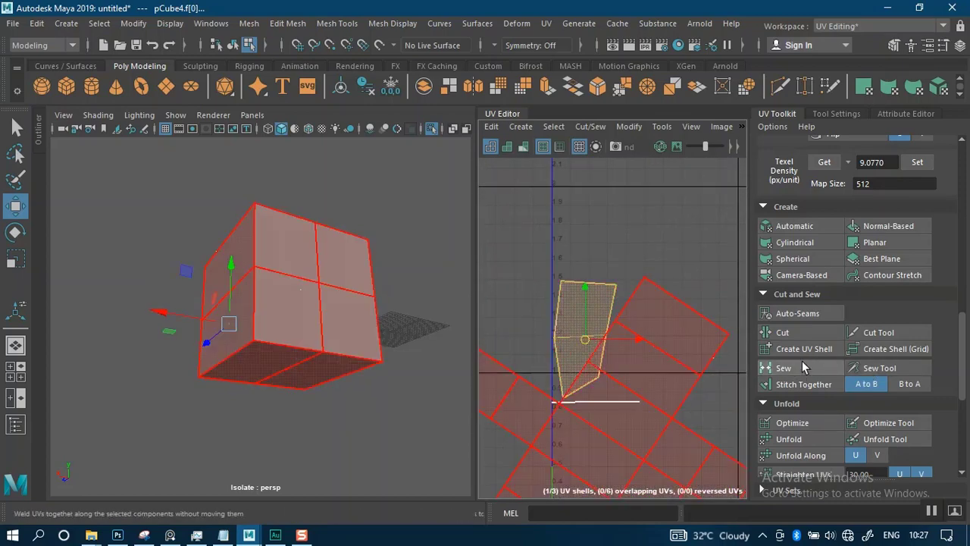
left_click(606, 307)
right_click_drag(616, 303, 615, 264)
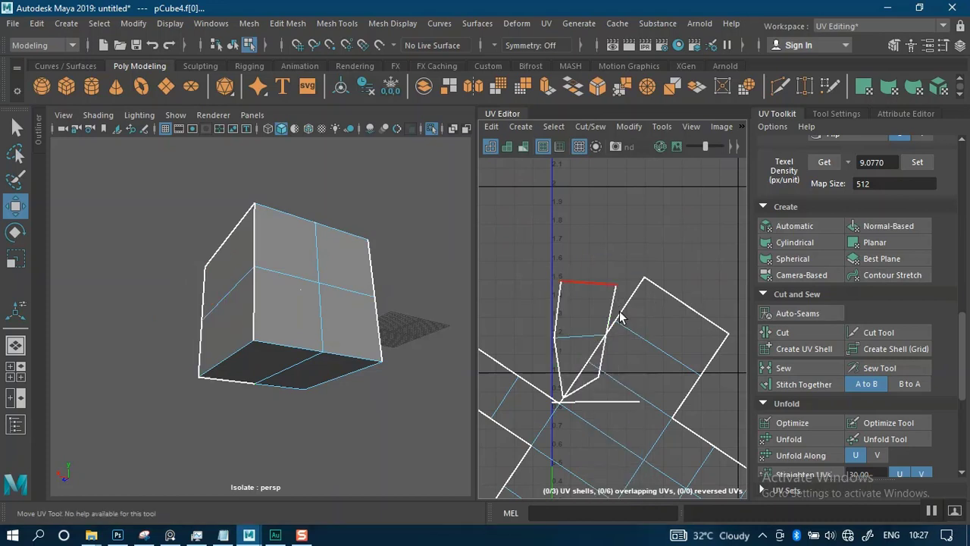
middle_click_drag(619, 318, 652, 281, "alt")
scroll(652, 281, "up", 3)
left_click(618, 272)
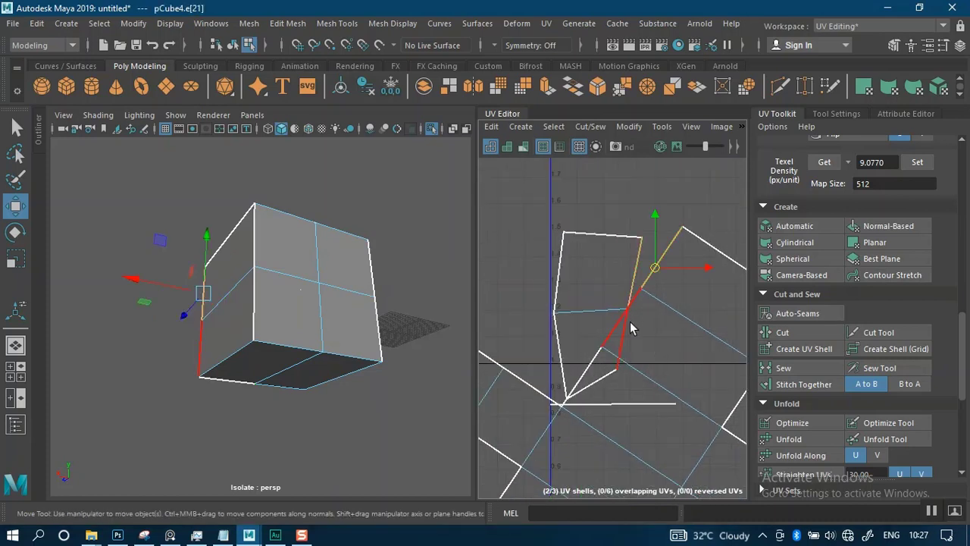
left_click(813, 385)
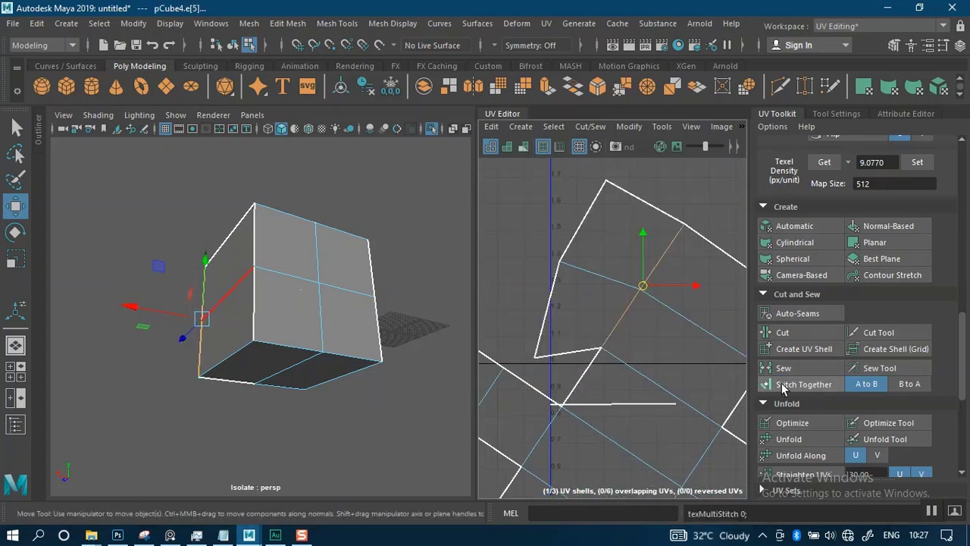
Step: Examine which cube edges correspond to the open seam at the notch and the stray flat UV line
left_click(591, 350)
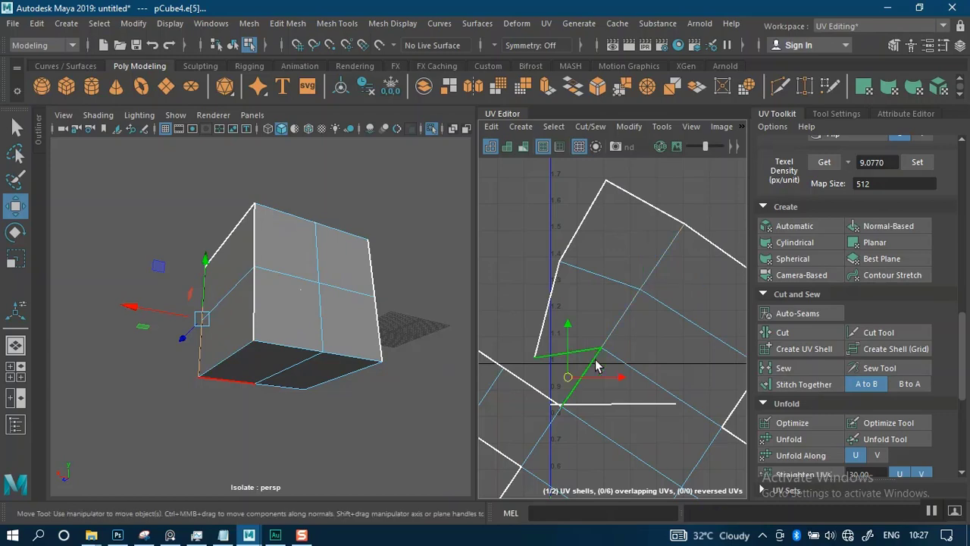
left_click(599, 403)
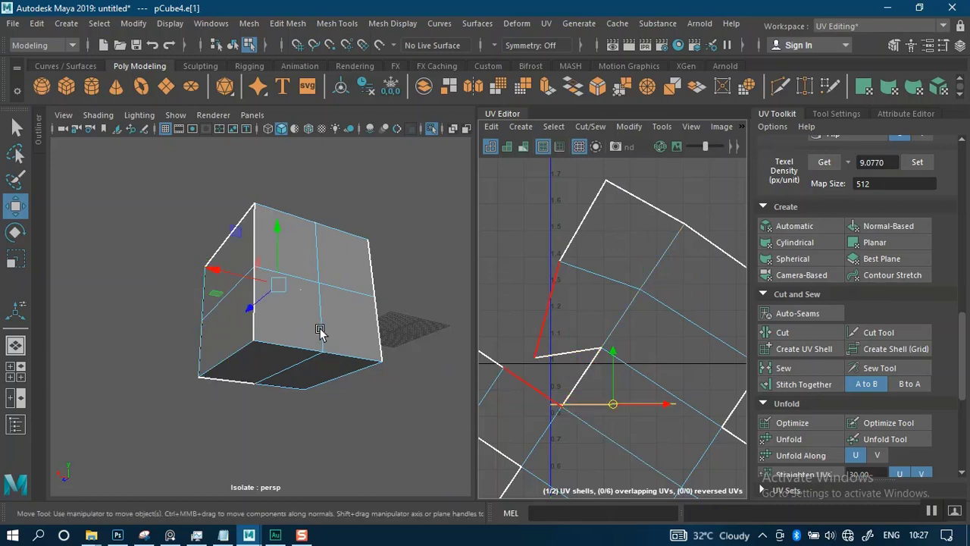
scroll(552, 367, "down", 3)
middle_click_drag(602, 323, 641, 268, "alt")
scroll(640, 268, "up", 5)
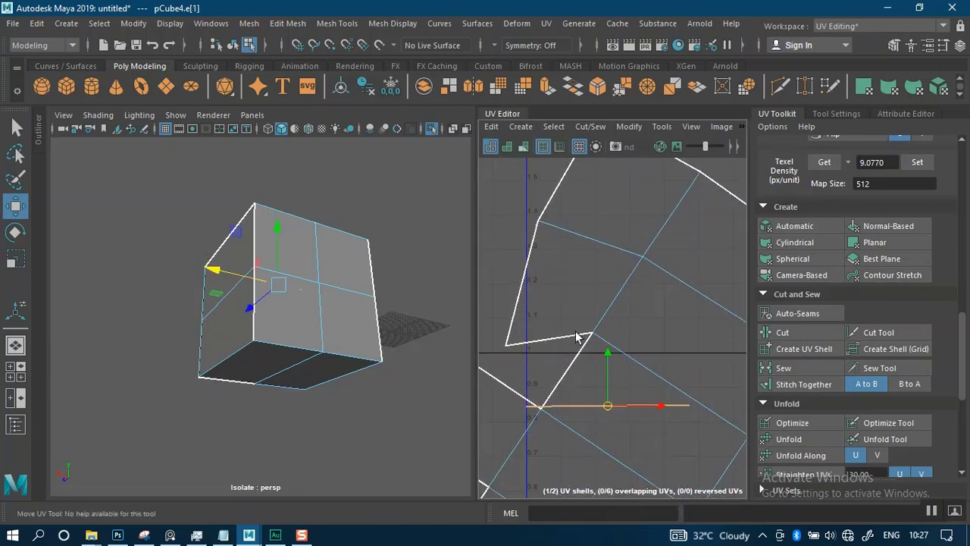
scroll(576, 336, "up", 3)
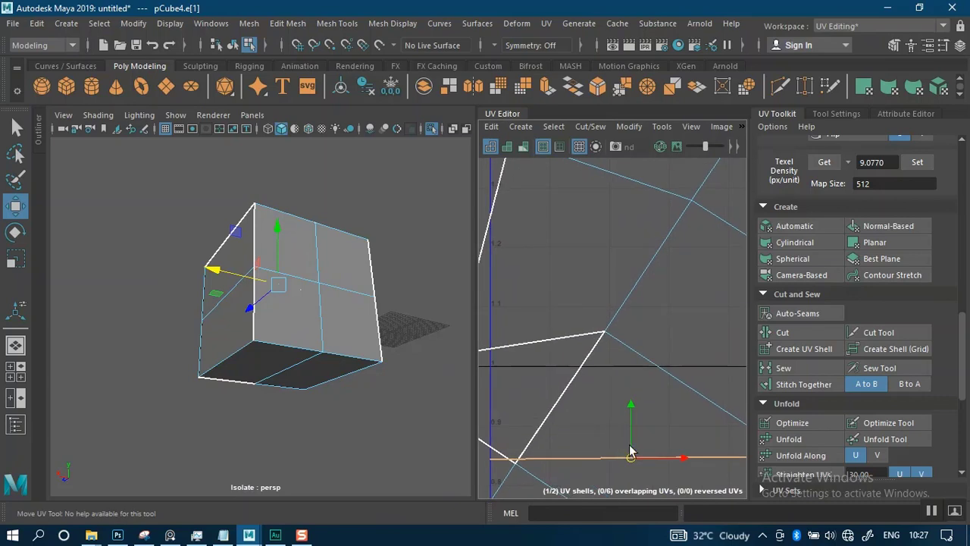
left_click_drag(326, 318, 303, 371, "alt")
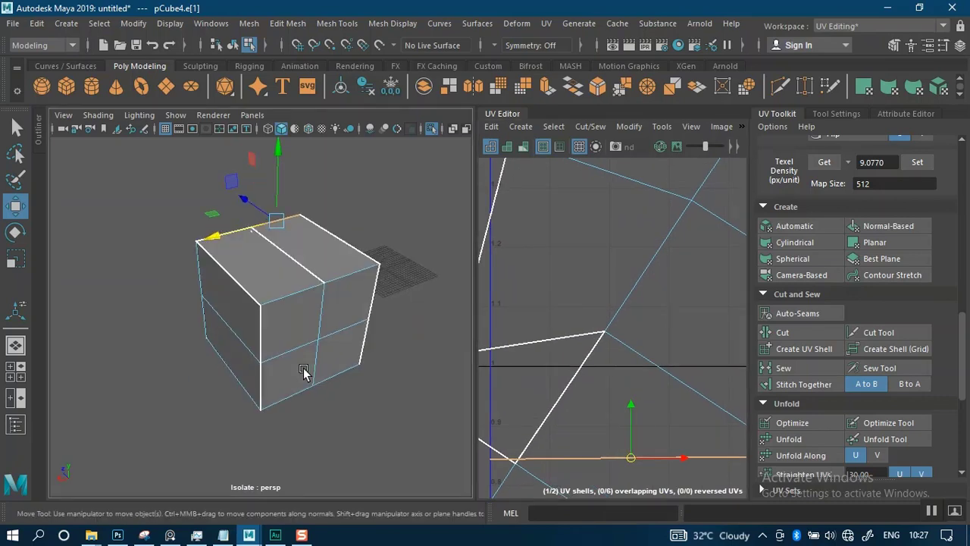
left_click(303, 369)
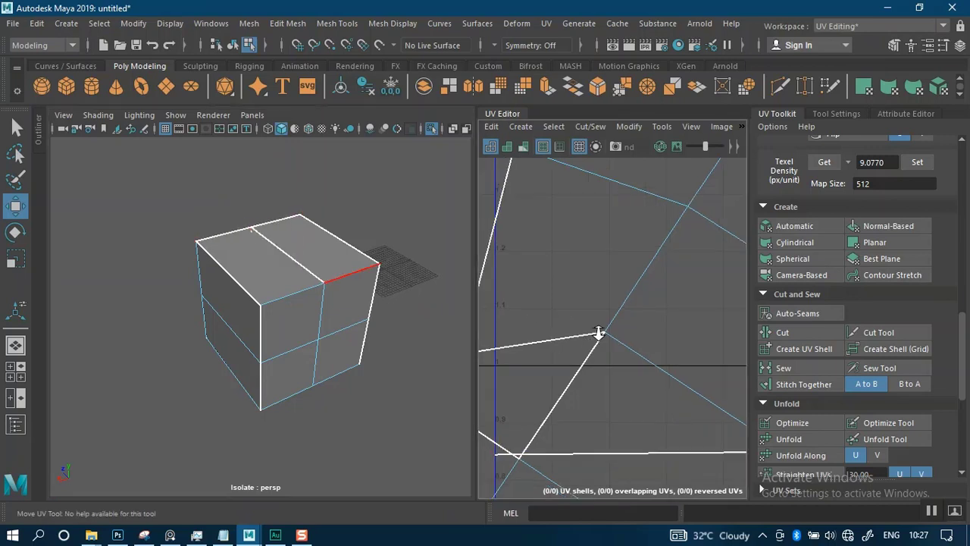
Step: Select the stray flat UV line lying across the main shell and delete its UVs
scroll(596, 275, "down", 3)
left_click(634, 368)
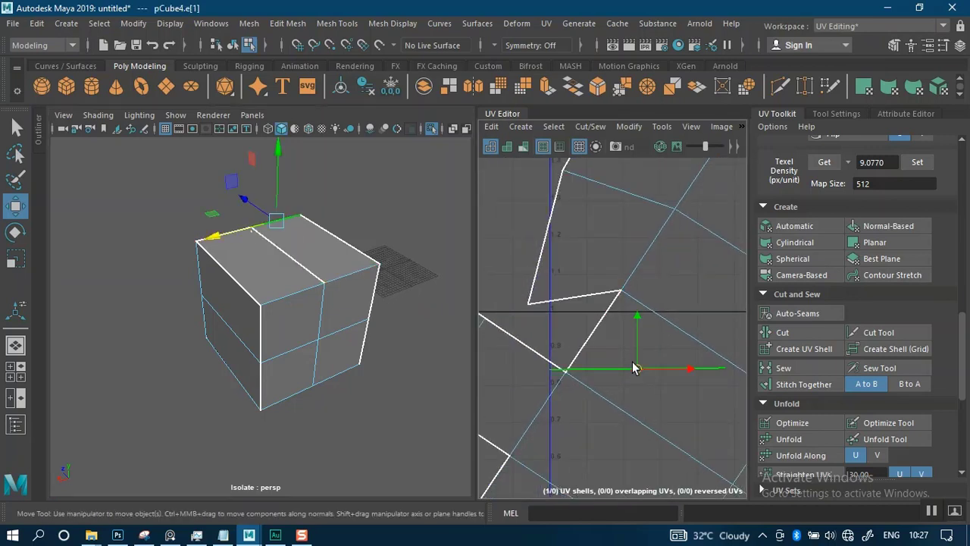
left_click_drag(380, 347, 311, 340, "alt")
left_click(311, 340)
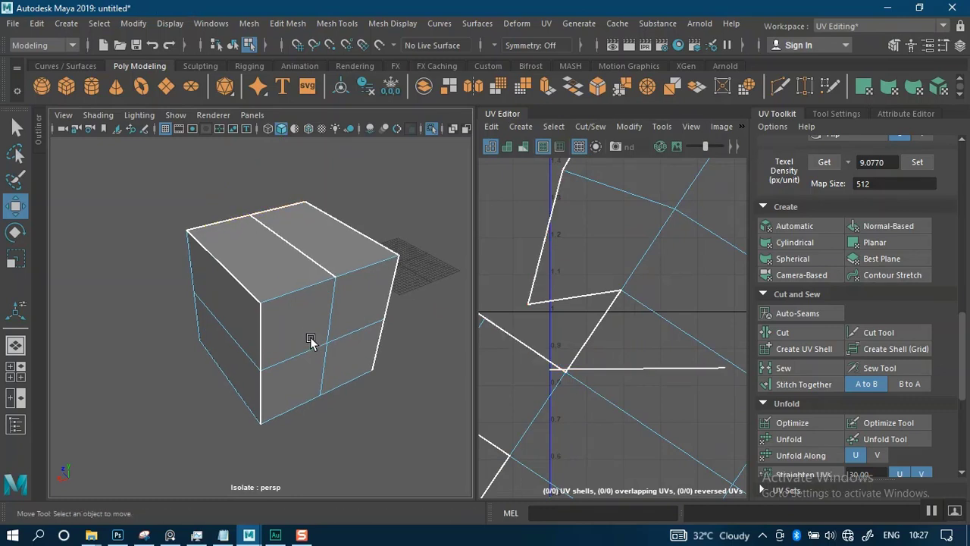
left_click(596, 371)
key("shift+s")
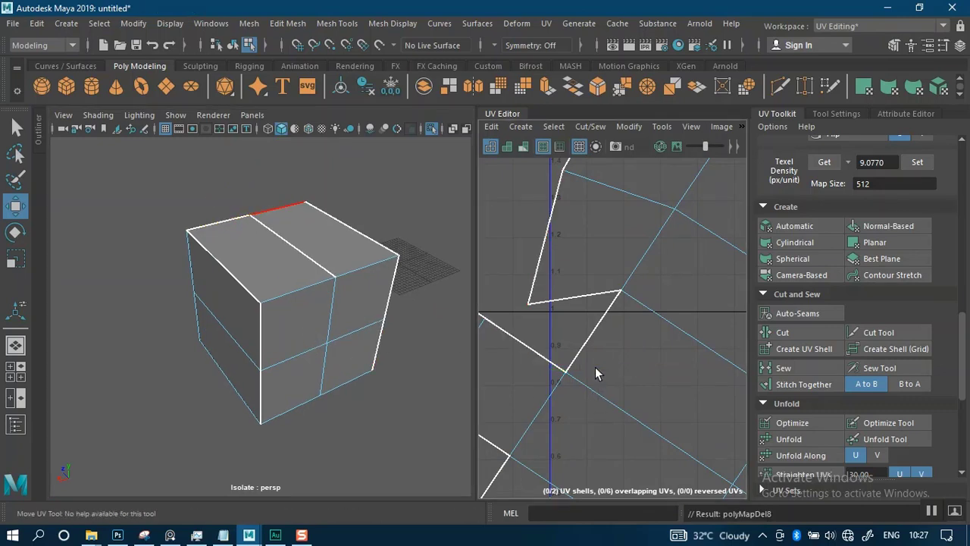
Step: Try to stitch the open notch edge on the main UV shell, and sew it closed
right_click_drag(608, 375, 601, 342, "alt")
scroll(600, 342, "up", 1)
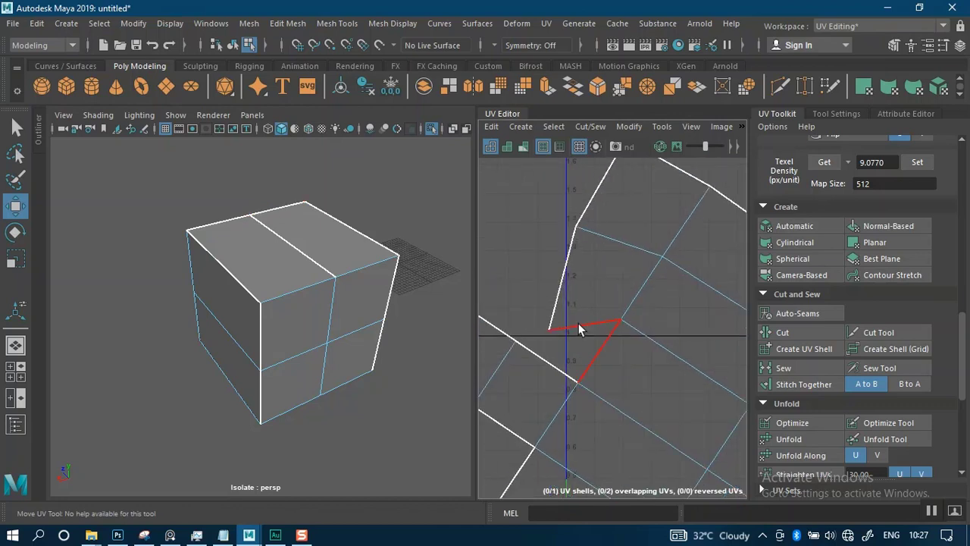
left_click(580, 328)
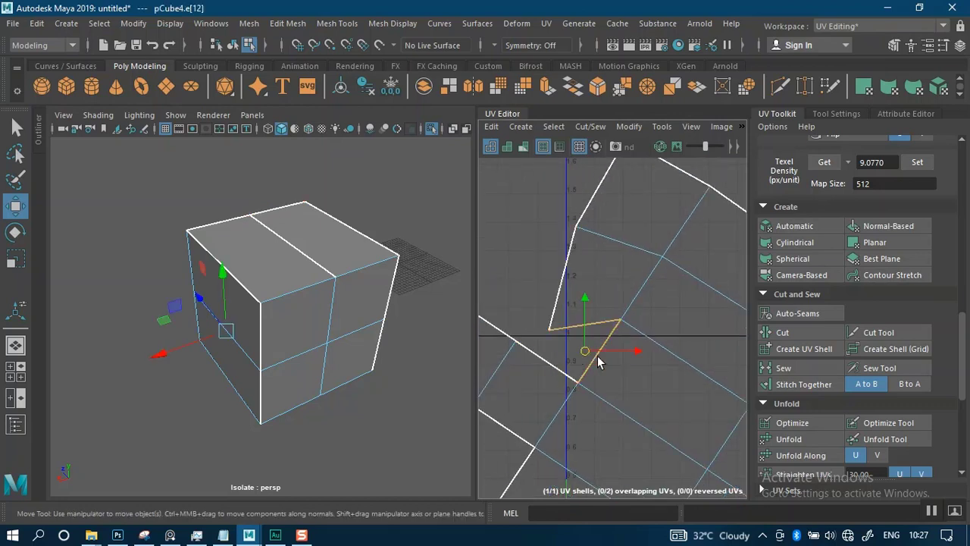
left_click(799, 384)
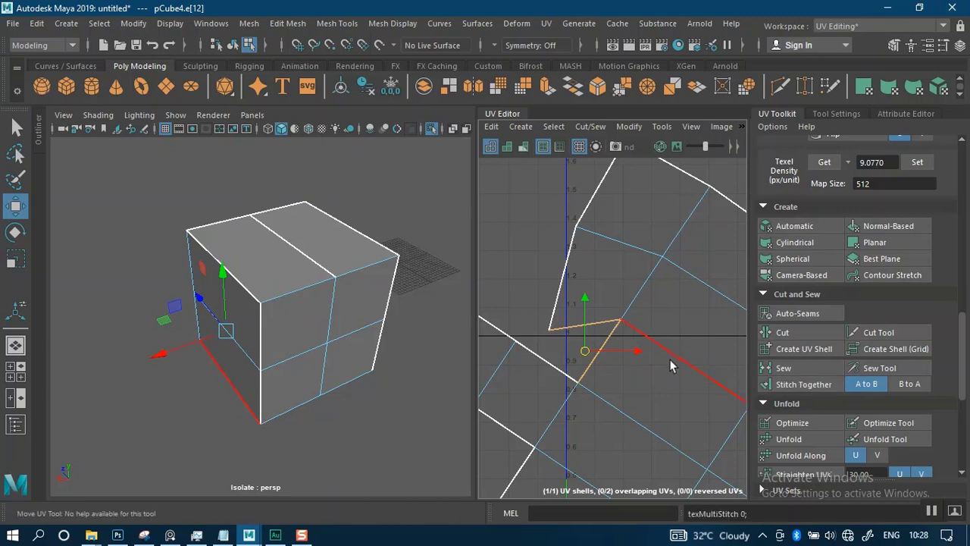
left_click(802, 364)
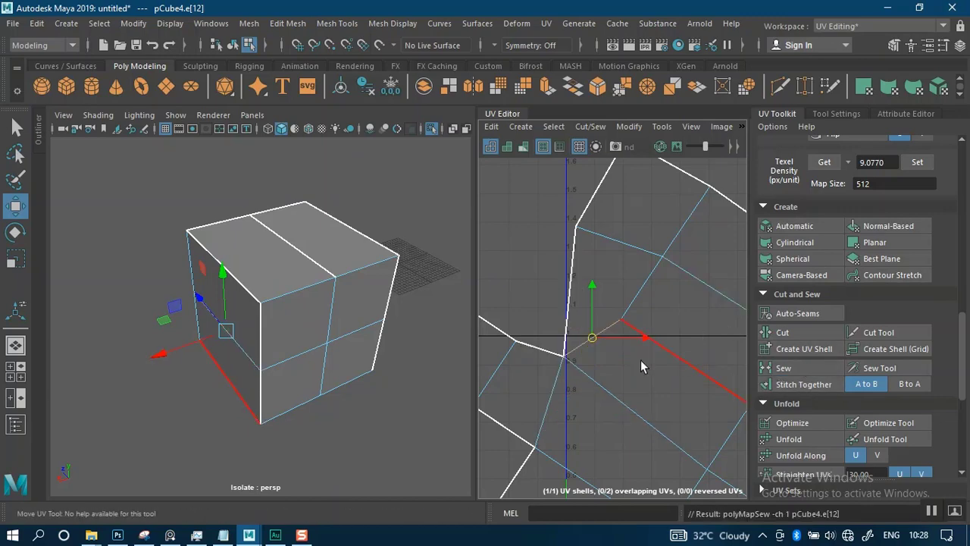
Step: Select the entire sewn UV shell and unfold it
right_click_drag(632, 347, 614, 283, "alt")
middle_click_drag(614, 288, 578, 245, "alt")
right_click_drag(578, 245, 579, 322, "alt")
left_click(598, 338)
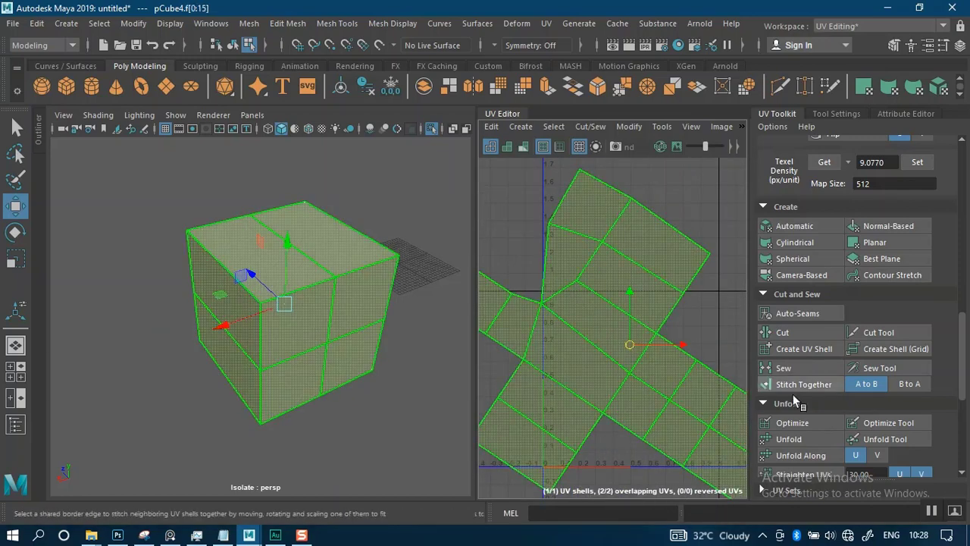
right_click_drag(697, 382, 650, 300, "alt")
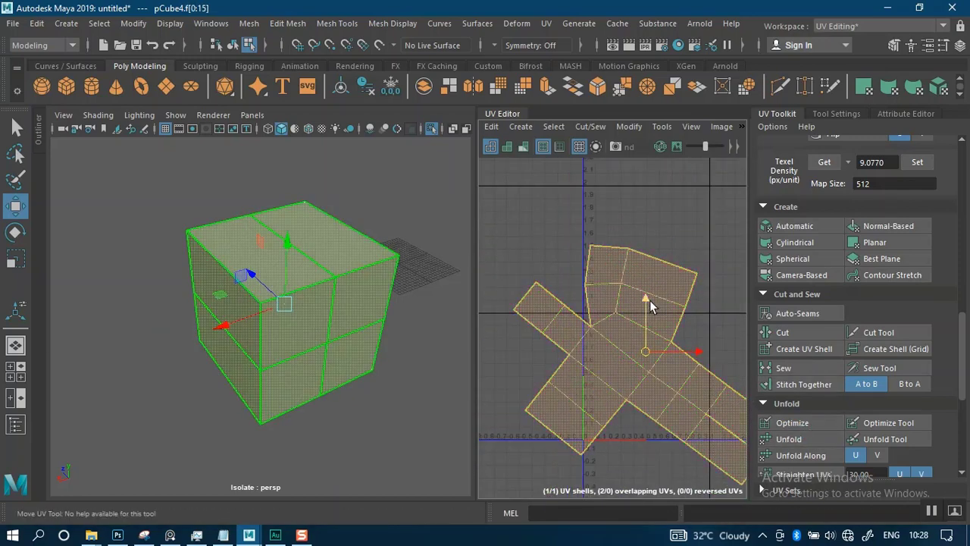
Step: Examine the distorted faces around the sewn notch in the UV layout and the matching side of the cube
middle_click_drag(650, 300, 661, 305, "alt")
right_click_drag(662, 309, 654, 284, "alt")
middle_click_drag(654, 283, 576, 256, "alt")
right_click_drag(595, 272, 610, 349, "alt")
middle_click_drag(580, 343, 681, 246, "alt")
right_click_drag(674, 213, 640, 270, "alt")
middle_click_drag(640, 271, 646, 303, "alt")
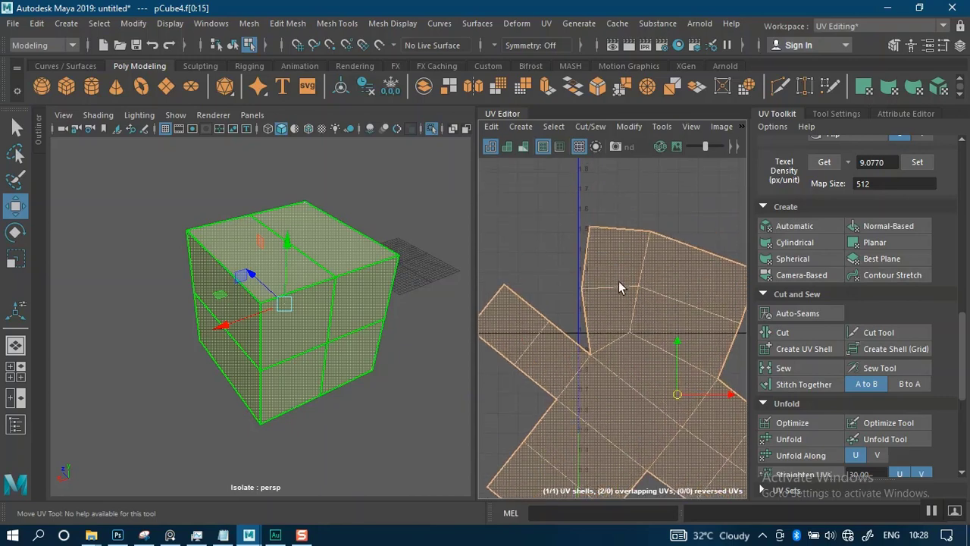
right_click_drag(619, 282, 638, 353, "alt")
middle_click_drag(619, 345, 629, 346, "alt")
right_click(650, 283)
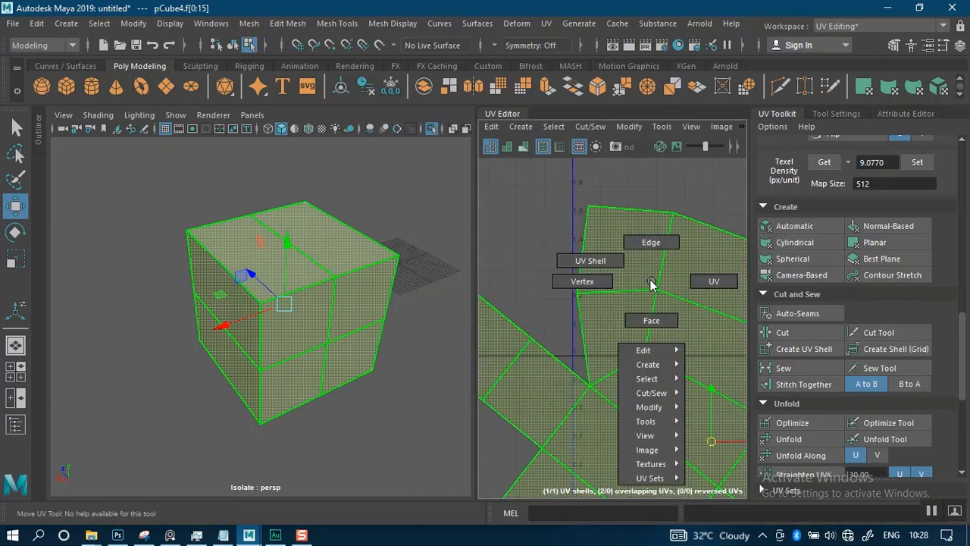
left_click(606, 260)
left_click(576, 257)
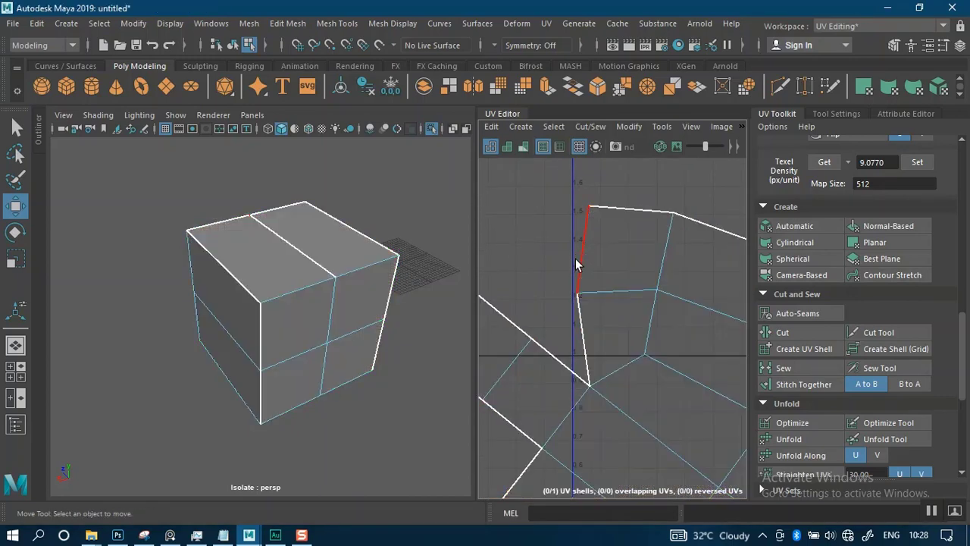
scroll(593, 277, "down", 2)
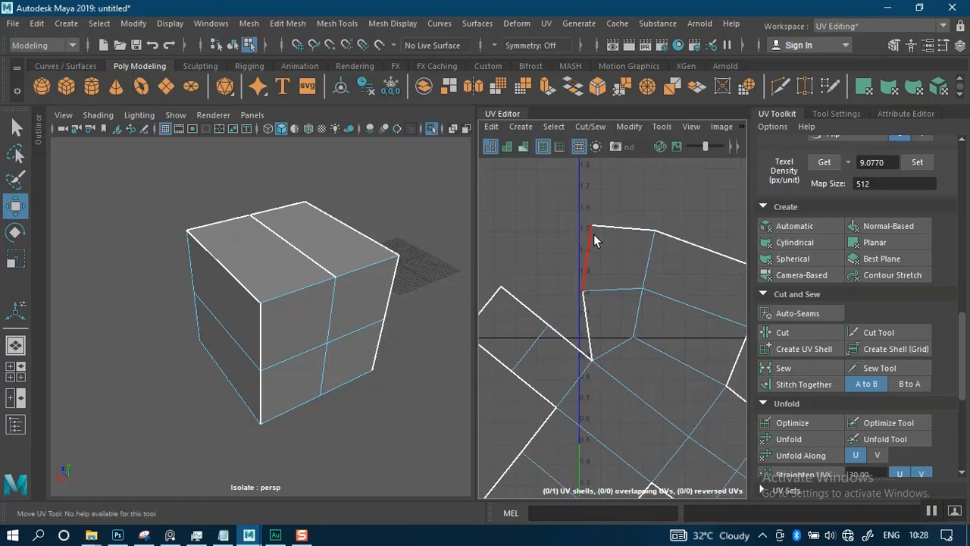
scroll(573, 260, "down", 3)
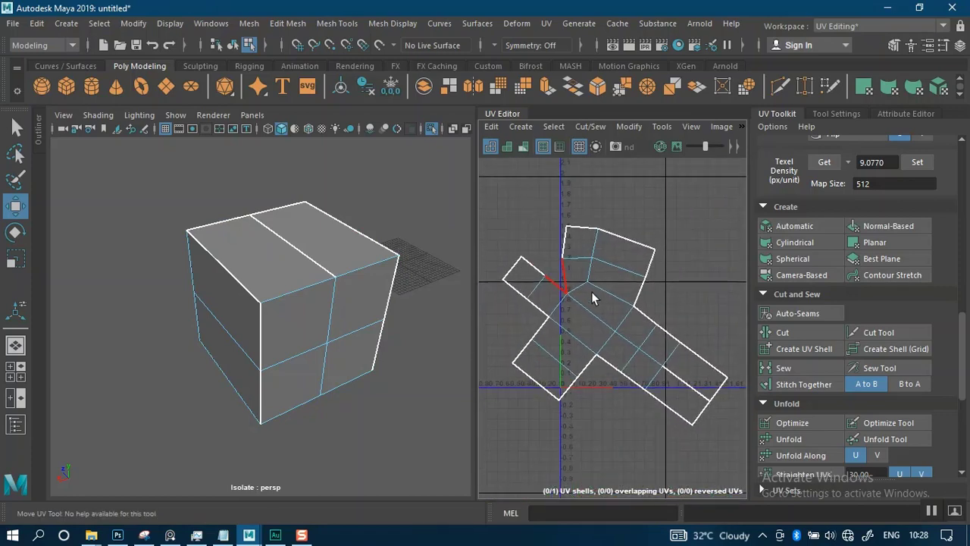
scroll(637, 348, "down", 2)
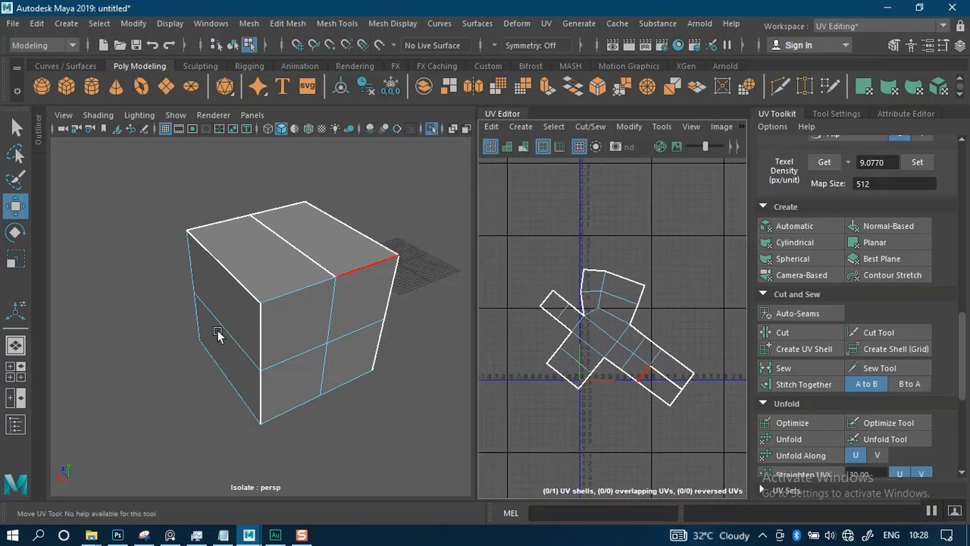
left_click_drag(216, 335, 727, 352, "alt")
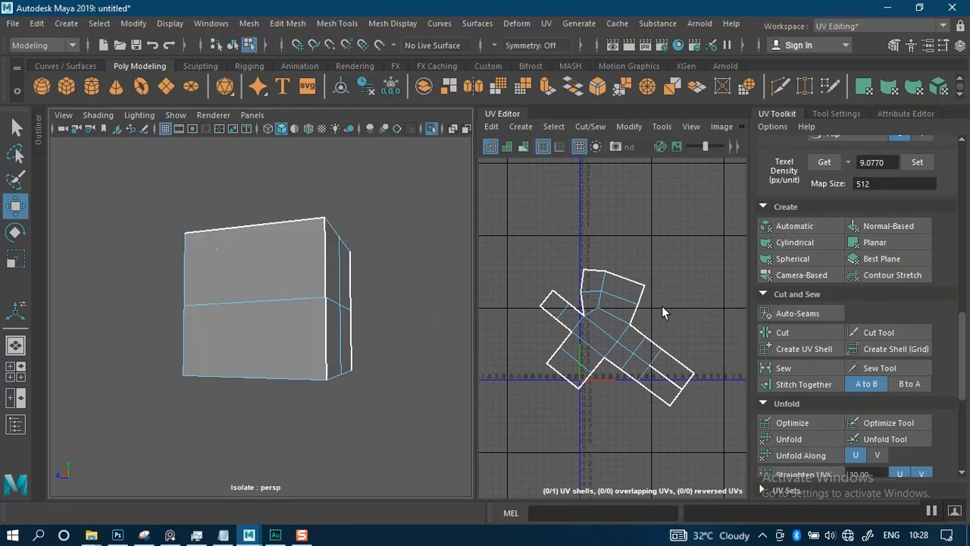
scroll(662, 305, "up", 6)
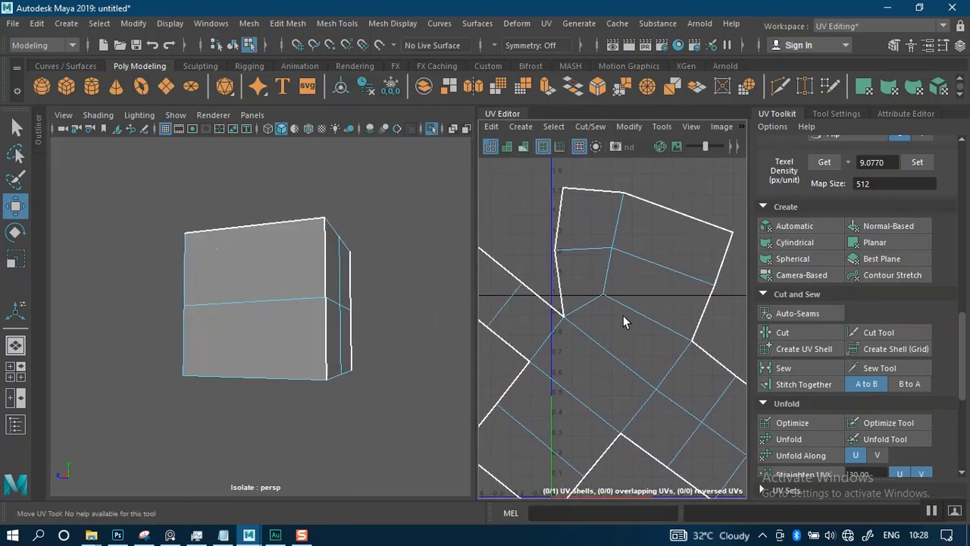
scroll(623, 315, "down", 2)
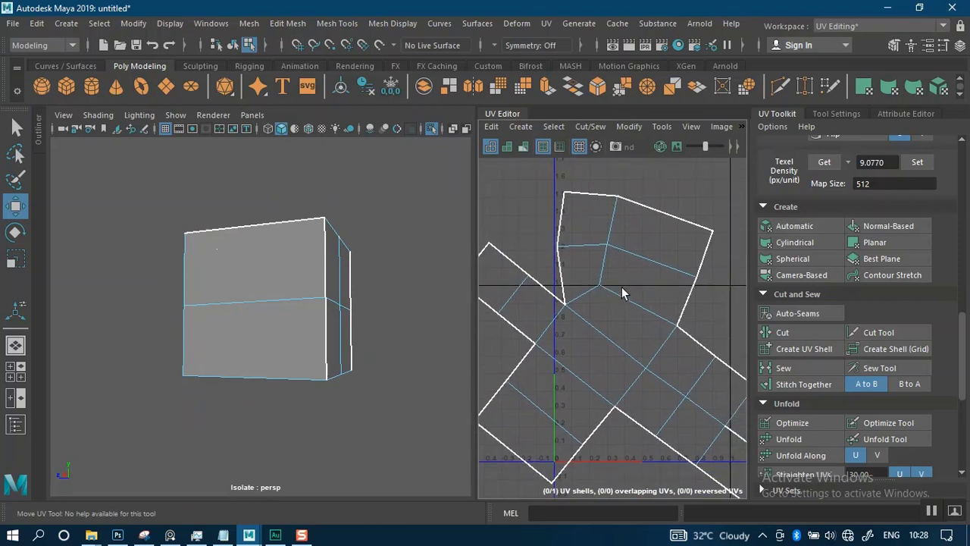
scroll(621, 294, "down", 2)
Step: Try to separate the distorted four-face block from the main UV shell along its two connecting edges
right_click_drag(613, 302, 647, 249)
left_click(610, 299)
left_click(590, 293, "shift")
left_click(786, 373)
right_click_drag(598, 226, 599, 226)
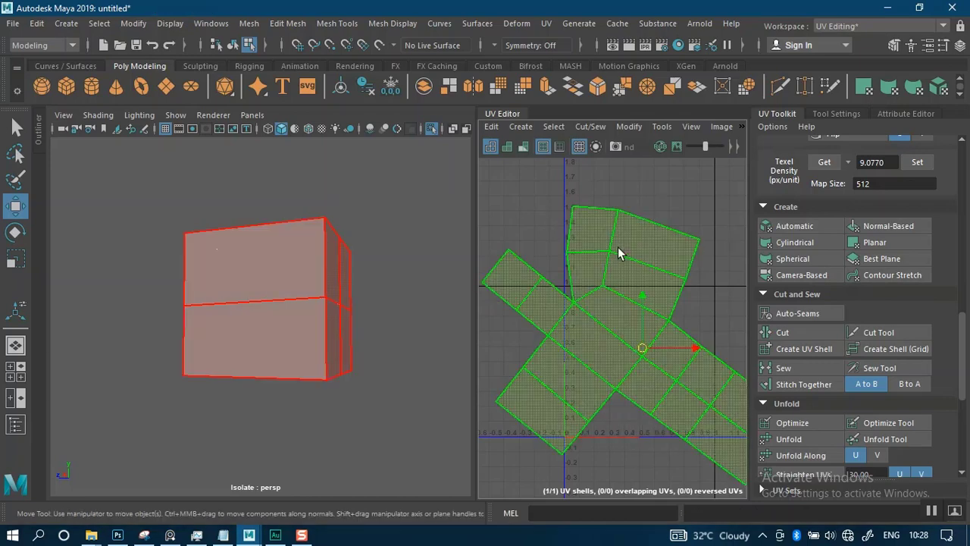
left_click(701, 193)
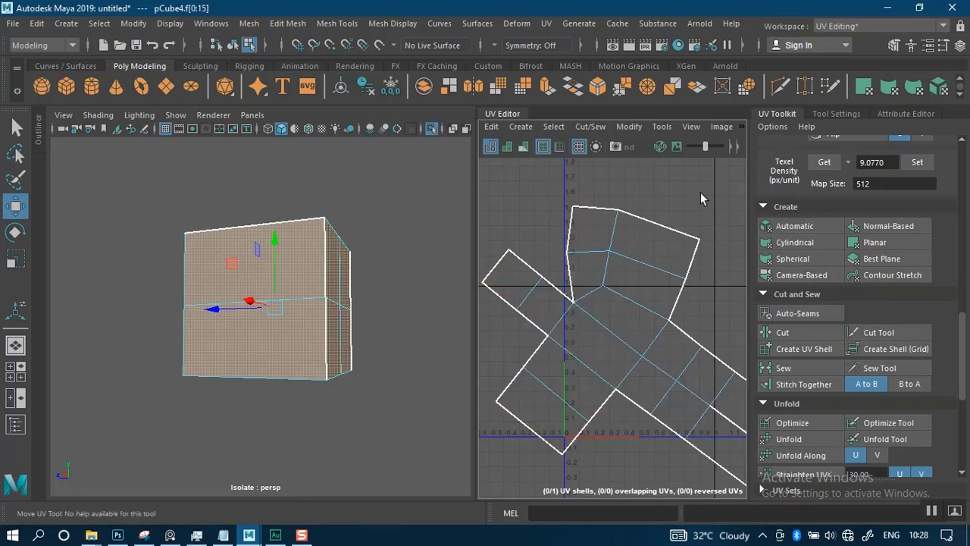
Step: Cut the two edges joining the distorted four-face block to the main shell and select the block as its own shell
right_click_drag(642, 285, 642, 285)
right_click_drag(641, 250, 625, 237)
left_click(700, 316)
left_click(781, 332)
left_click(626, 237)
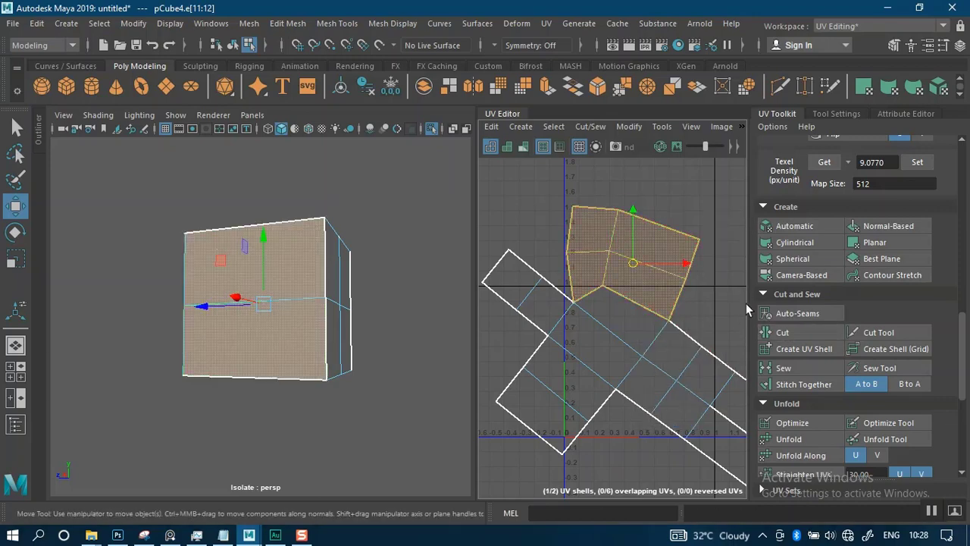
Step: Unfold the separated four-face shell and move it up, clear of the main shell
left_click(791, 438)
left_click_drag(633, 264, 639, 184)
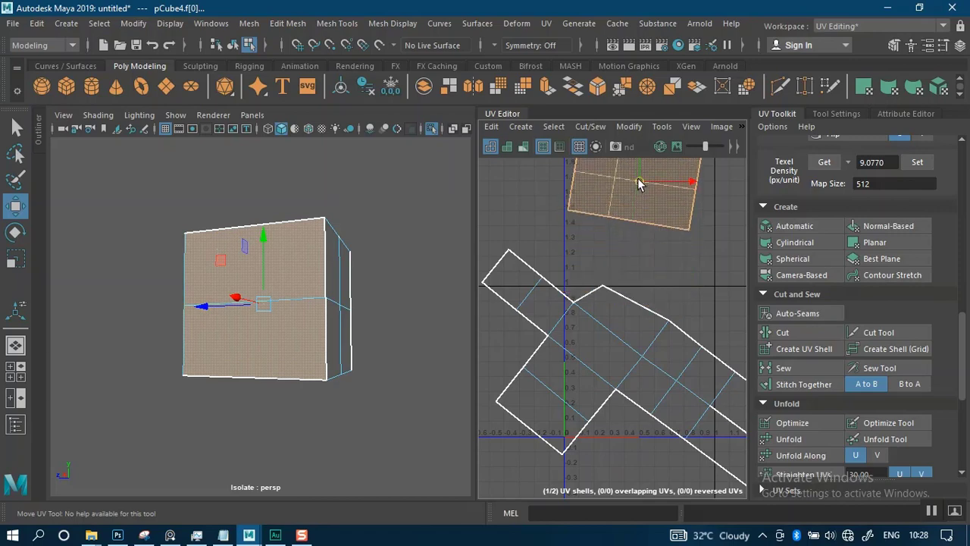
scroll(637, 348, "down", 3)
middle_click_drag(611, 273, 576, 265, "alt")
scroll(611, 308, "up", 1)
scroll(611, 307, "up", 2)
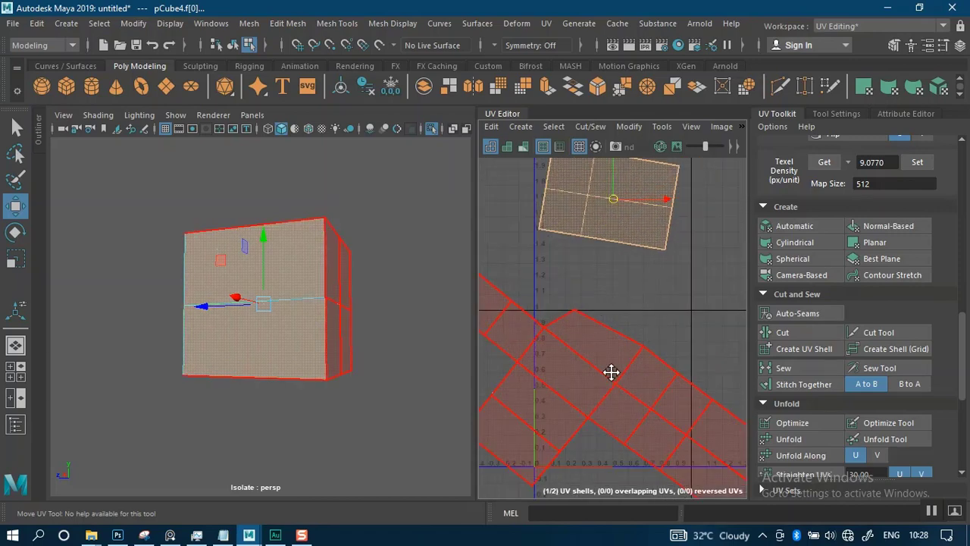
Step: Cut the main UV shell in two along the pair of edges crossing its middle
middle_click_drag(612, 372, 677, 333, "alt")
right_click_drag(677, 329, 671, 294)
left_click(653, 318)
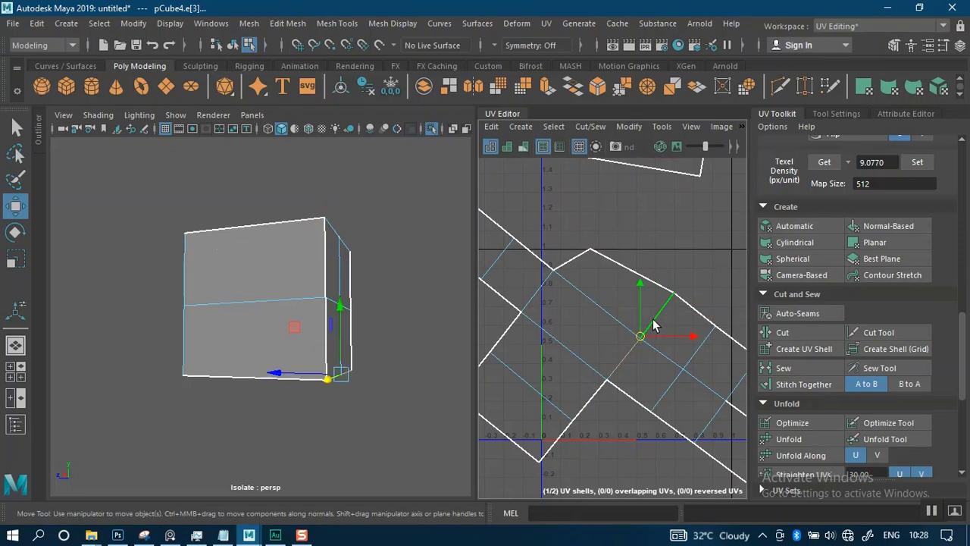
left_click(788, 333)
Step: Select the half of the cut shell that carries the two-face strip and unfold it to remove the bulge
right_click(617, 283)
right_click_drag(617, 285, 565, 277)
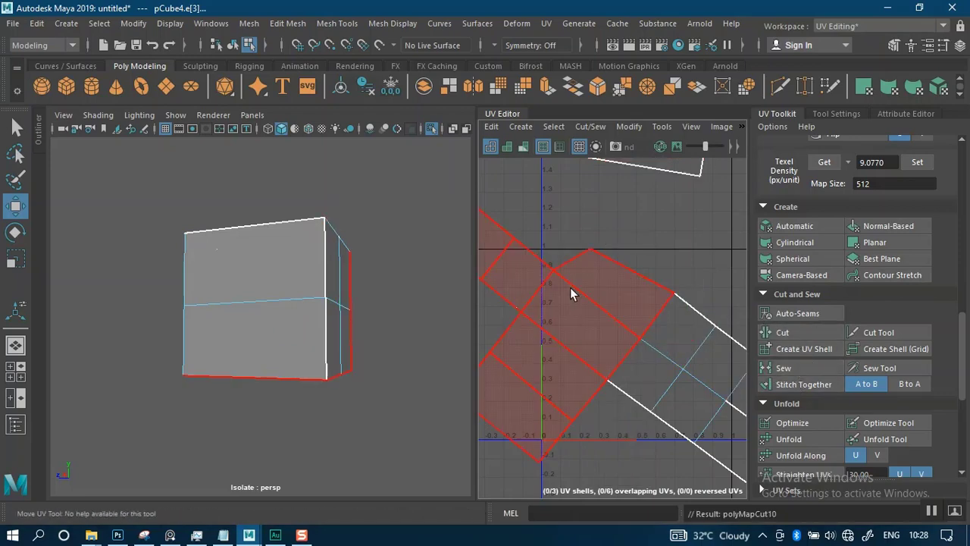
left_click(572, 295)
left_click(791, 440)
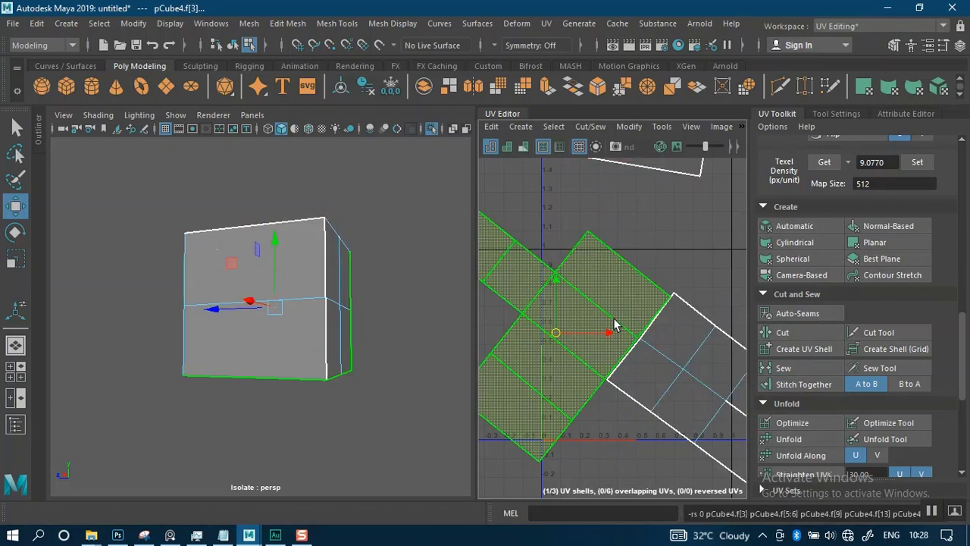
scroll(580, 232, "down", 5)
Step: Rotate each of the three UV shells so its edges run roughly vertical and horizontal
left_click(640, 311)
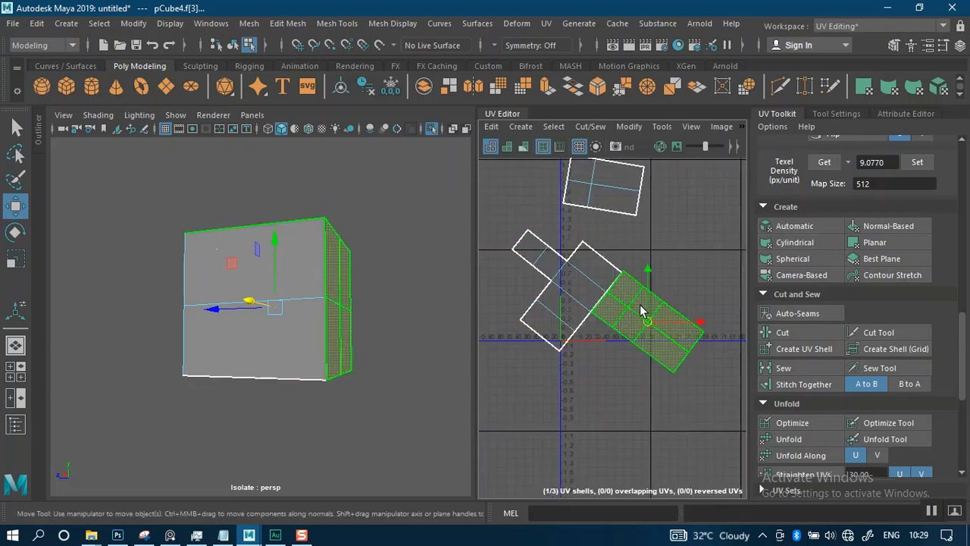
key("e")
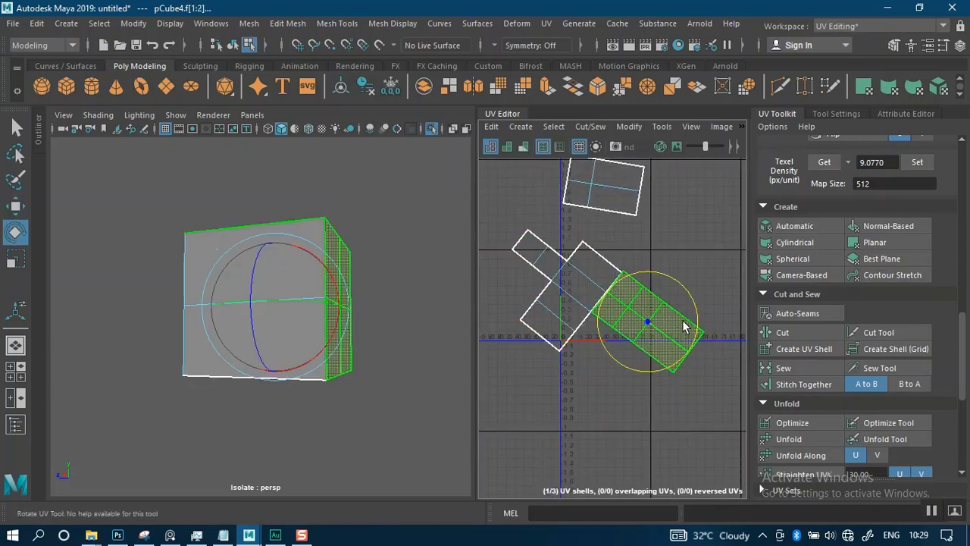
left_click_drag(693, 320, 592, 260)
left_click(580, 271)
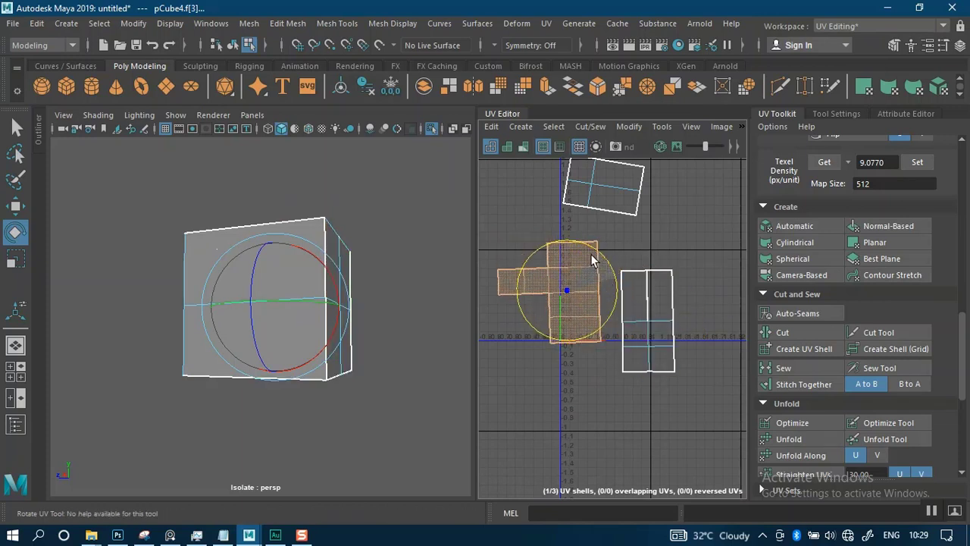
middle_click_drag(613, 268, 641, 328, "alt")
left_click(661, 254)
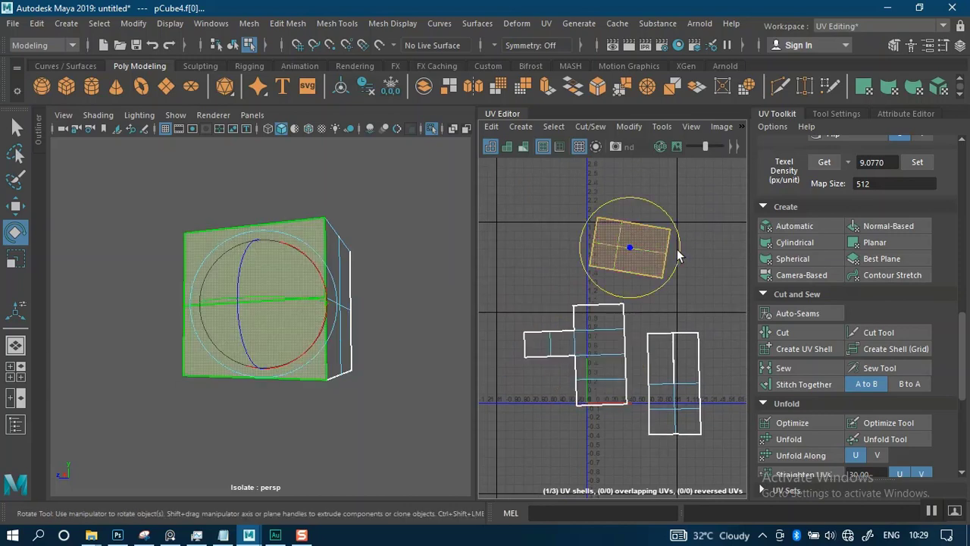
left_click_drag(678, 256, 621, 200)
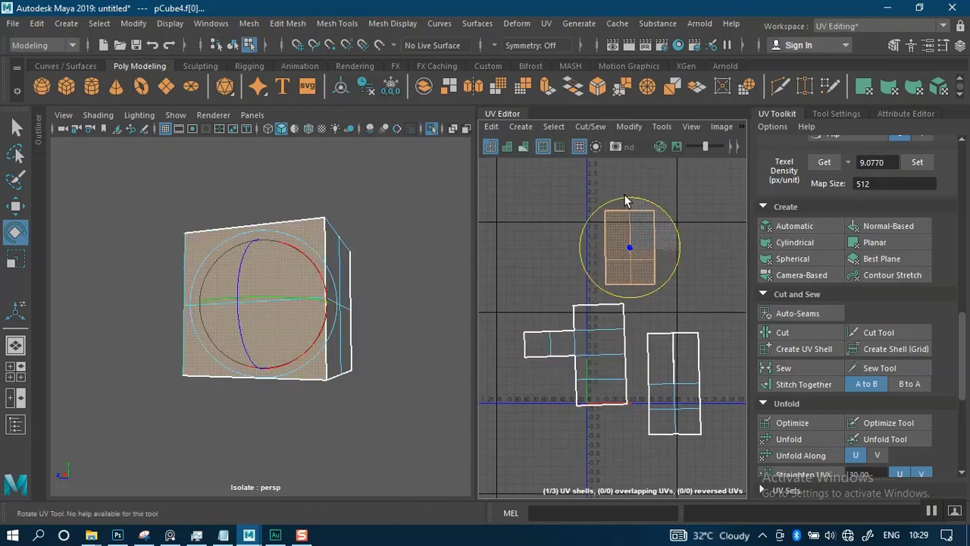
Step: Cut the edge joining the two-face side strip to the tall middle shell
middle_click_drag(637, 310, 643, 265, "alt")
right_click_drag(643, 265, 634, 398, "alt")
middle_click_drag(617, 379, 654, 365, "alt")
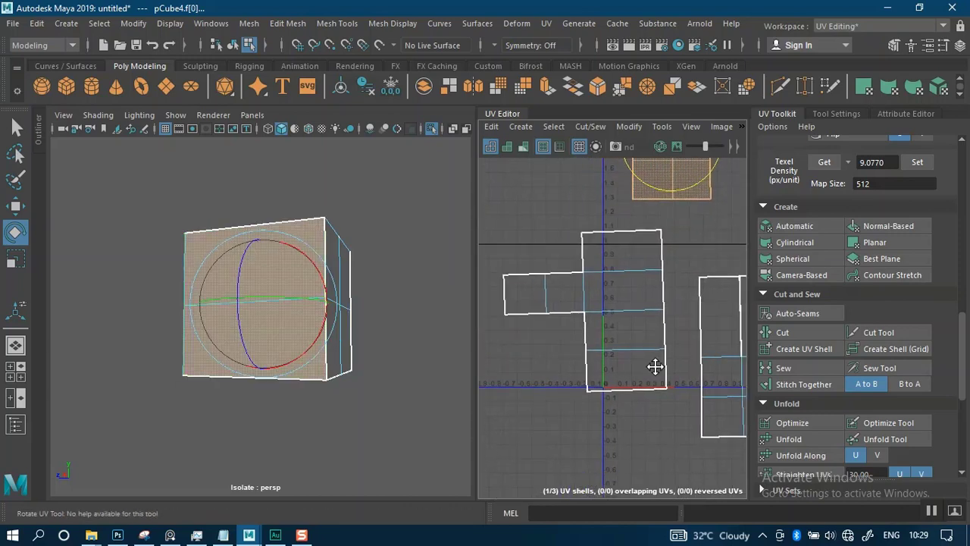
right_click_drag(587, 197, 594, 261, "alt")
right_click(595, 260)
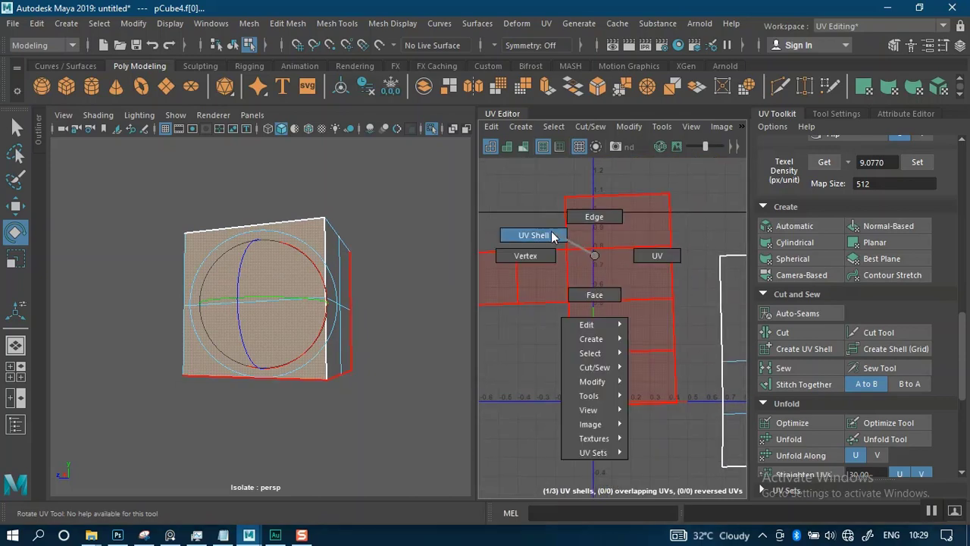
left_click(594, 216)
left_click(568, 277)
left_click(782, 331)
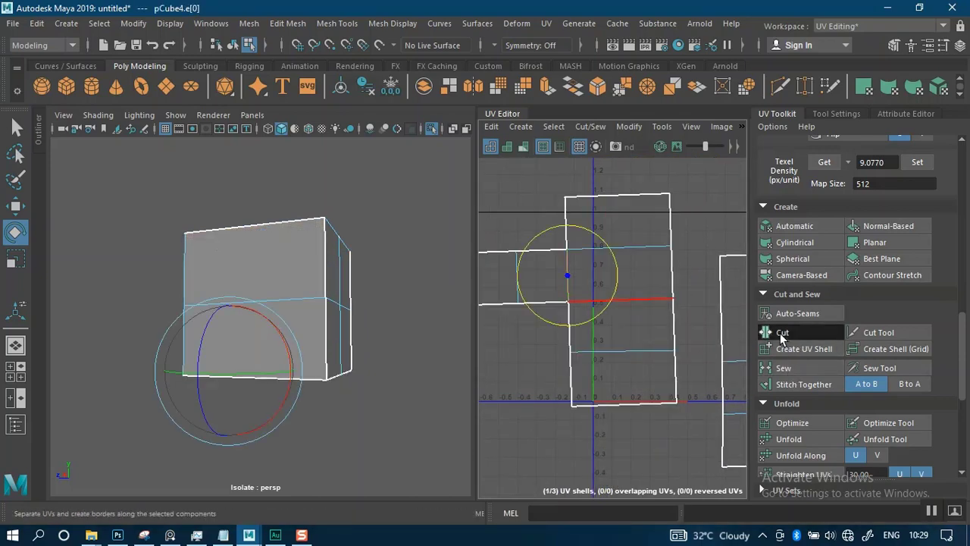
Step: Select the detached two-face strip, unfold it and rotate it upright beside the tall shell
right_click(621, 291)
left_click(568, 273)
left_click(537, 273)
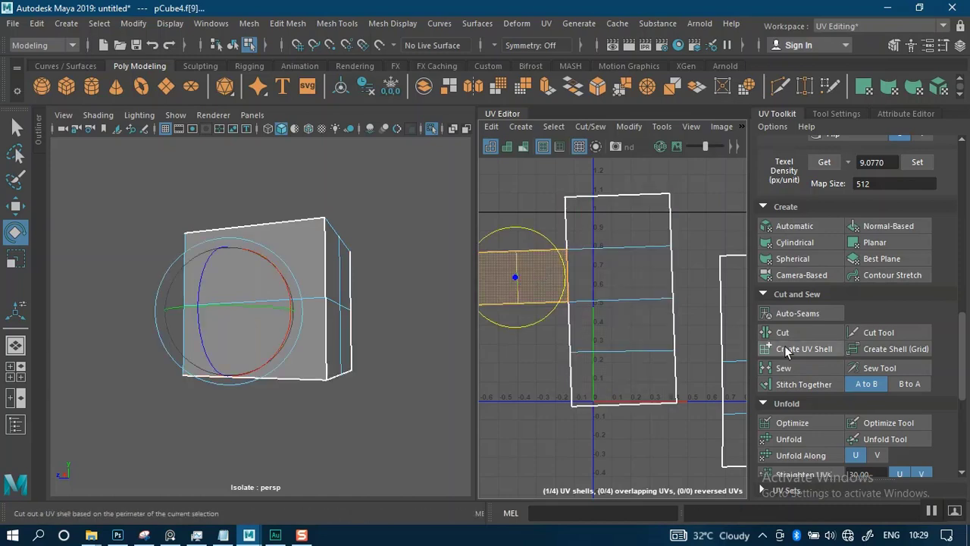
left_click(784, 439)
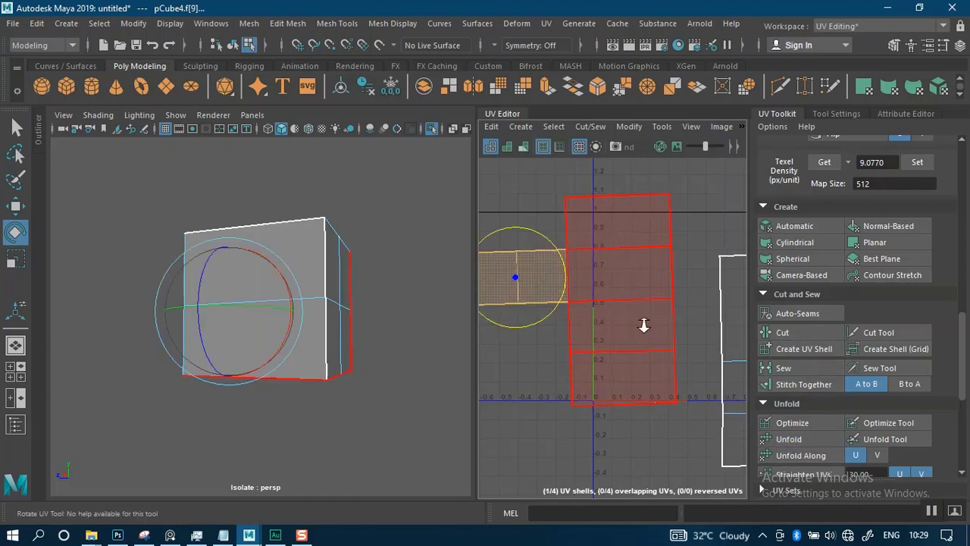
scroll(643, 326, "down", 2)
left_click_drag(596, 271, 520, 234)
left_click(585, 253)
Step: Examine the arrangement of the four separated UV shells
scroll(653, 261, "down", 3)
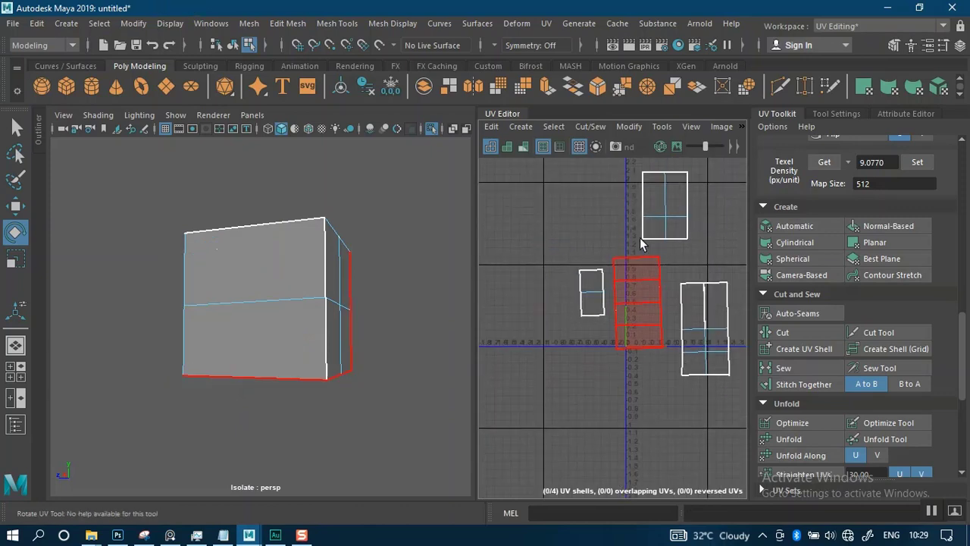
middle_click_drag(644, 246, 611, 280, "alt")
scroll(611, 282, "down", 2)
left_click(562, 266)
scroll(648, 320, "up", 4)
left_click(649, 356)
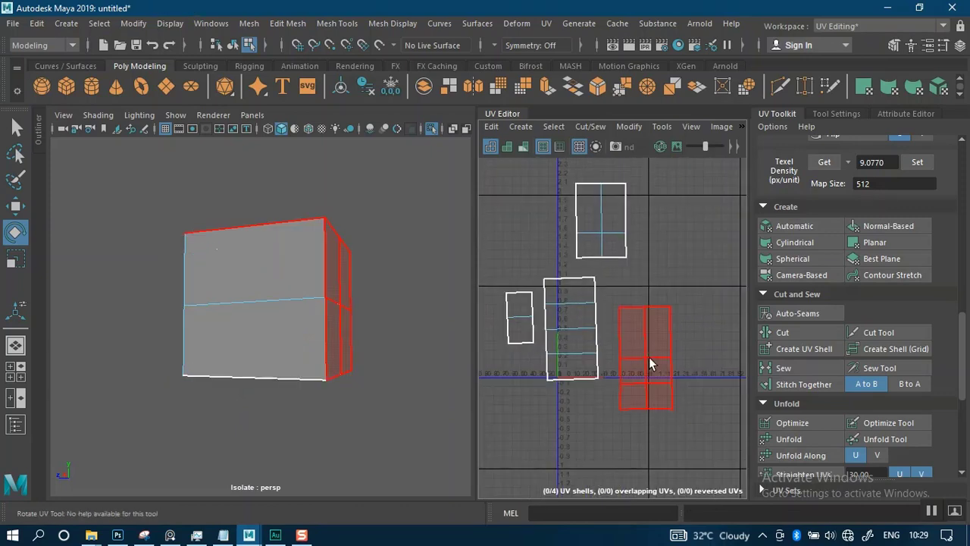
Step: Stitch the four-face upper shell to the split shell along their shared outer edge, using Stitch Together with A to B
right_click_drag(649, 356, 628, 302)
scroll(629, 349, "up", 2)
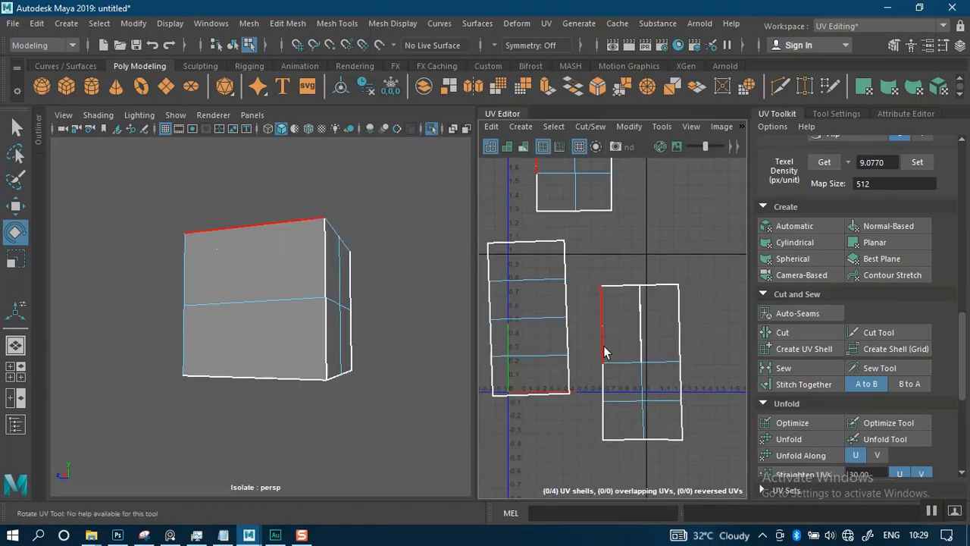
middle_click_drag(597, 343, 623, 386, "alt")
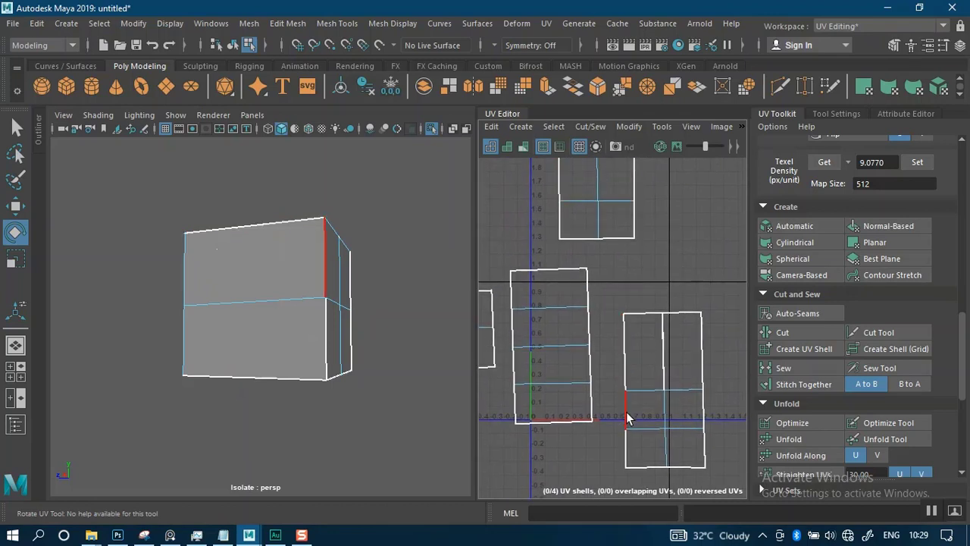
scroll(635, 355, "down", 2)
middle_click_drag(629, 285, 628, 306, "alt")
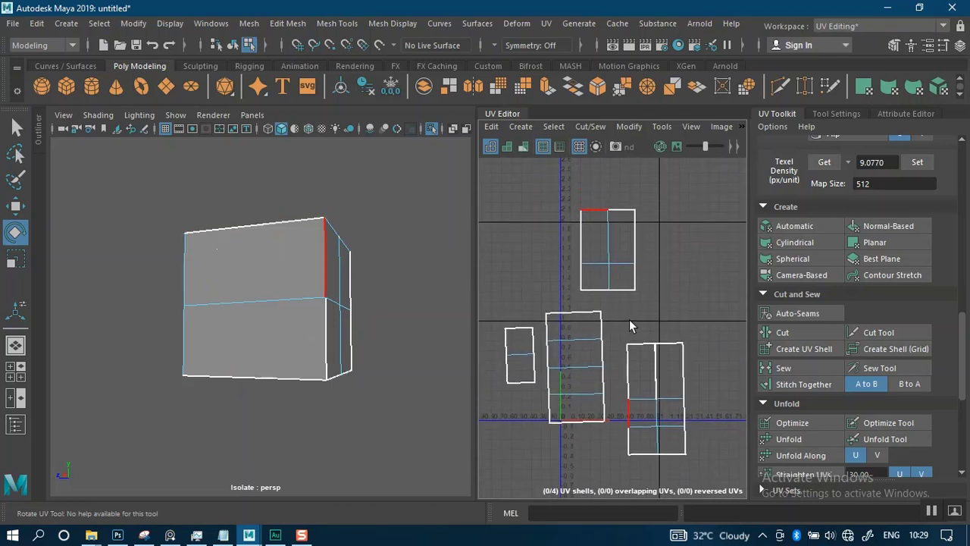
right_click_drag(633, 388, 628, 333, "alt")
left_click(629, 379)
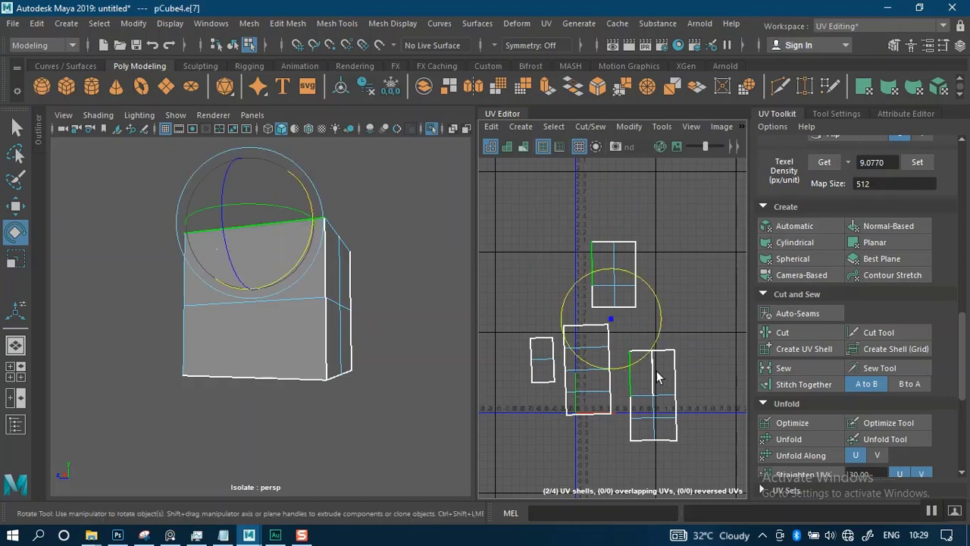
left_click(774, 385)
Step: Select all the cube's UV shells, orient them and lay them out within the UV space
right_click_drag(658, 375, 642, 294, "alt")
middle_click_drag(644, 294, 647, 253, "alt")
right_click_drag(660, 298, 589, 284)
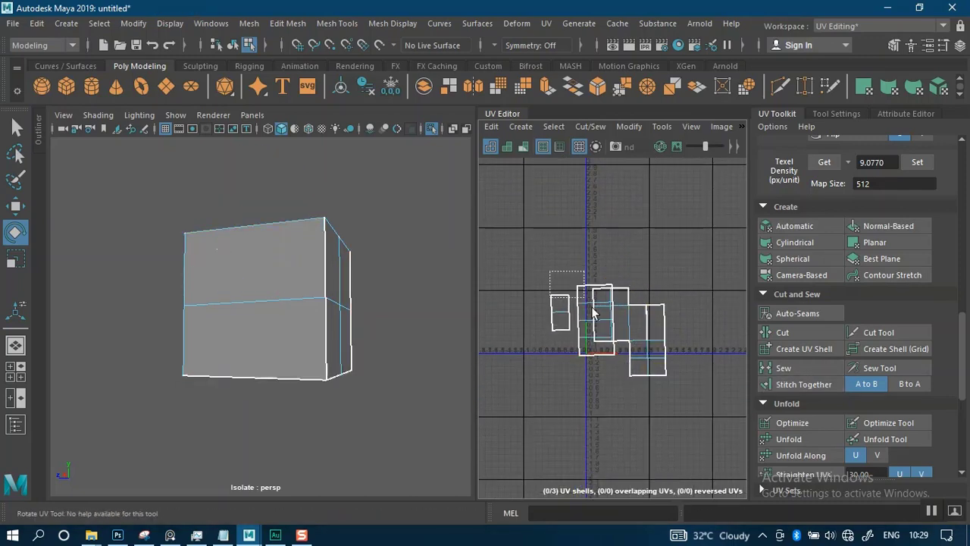
left_click_drag(534, 267, 682, 387)
scroll(788, 416, "down", 3)
scroll(788, 417, "down", 2)
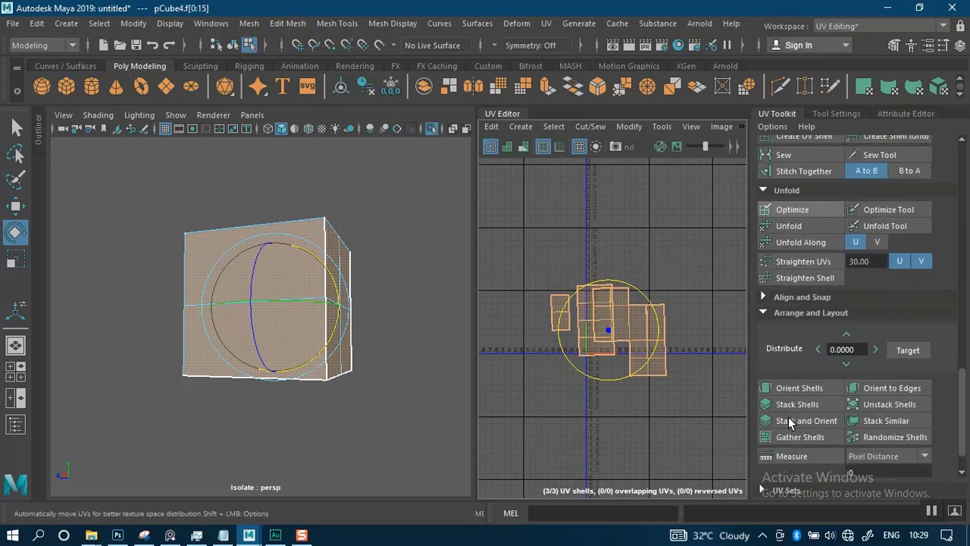
left_click(796, 386)
scroll(813, 436, "down", 1)
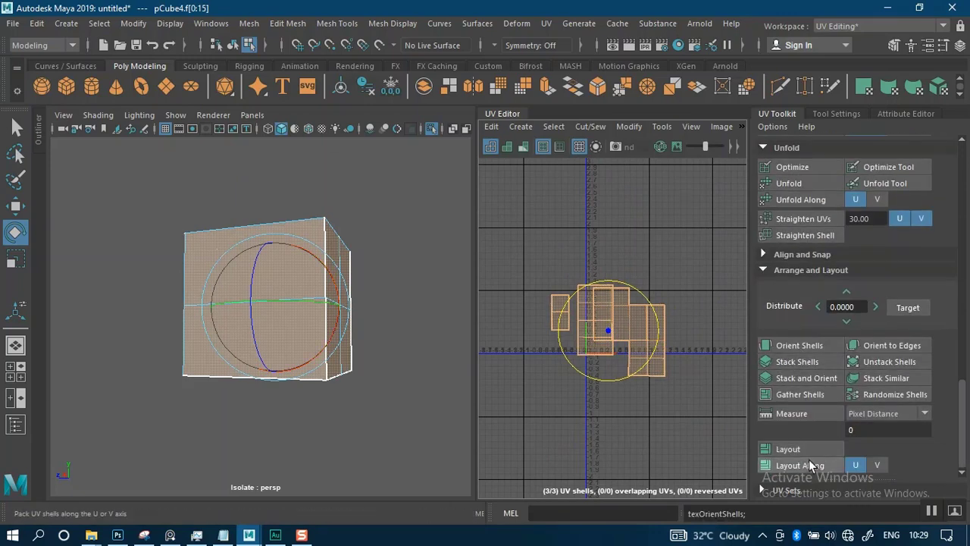
left_click(806, 450)
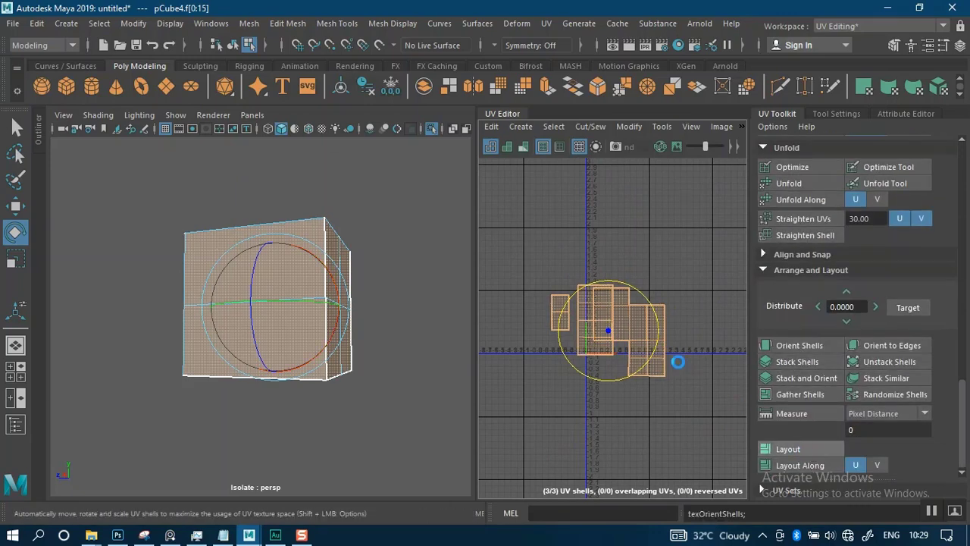
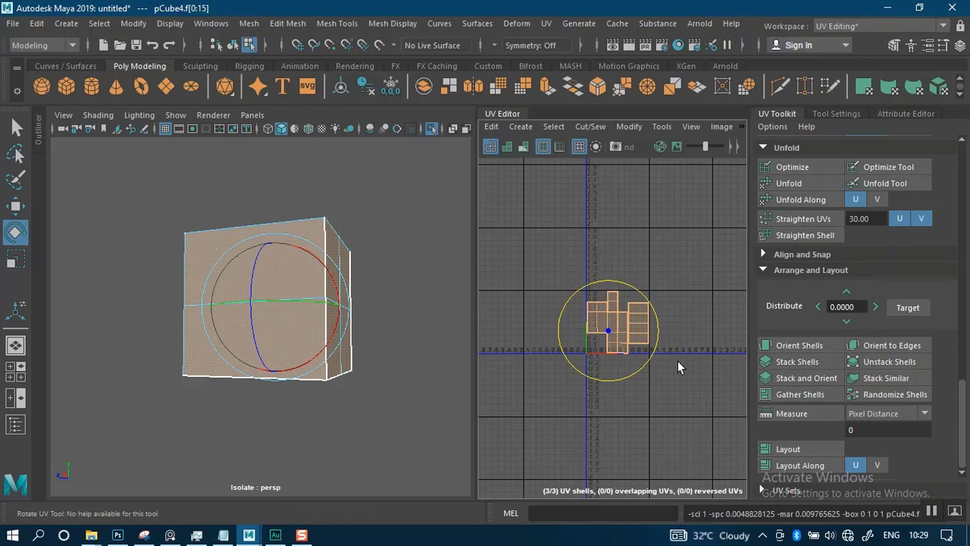
Step: Examine the packed layout of the cube's UV shells up close
left_click(677, 361)
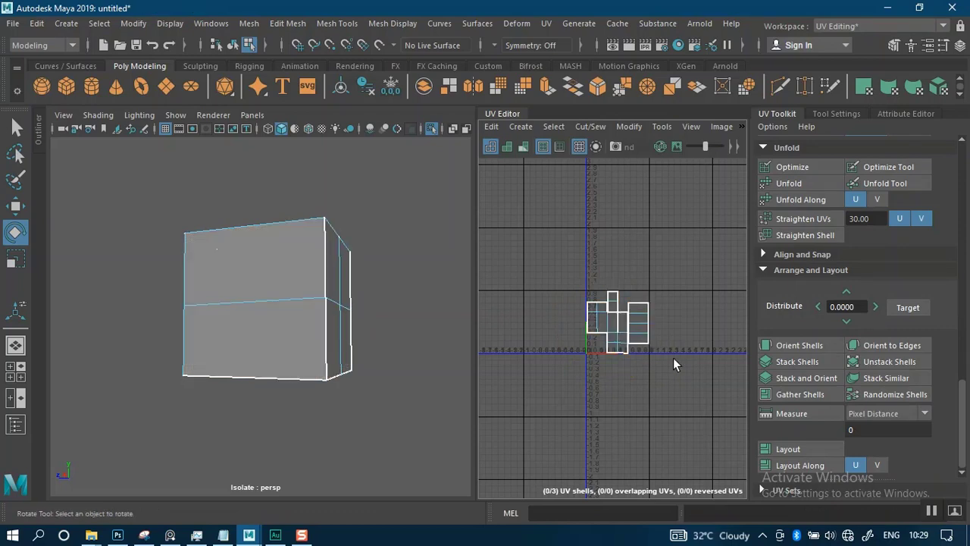
right_click_drag(673, 359, 663, 476, "alt")
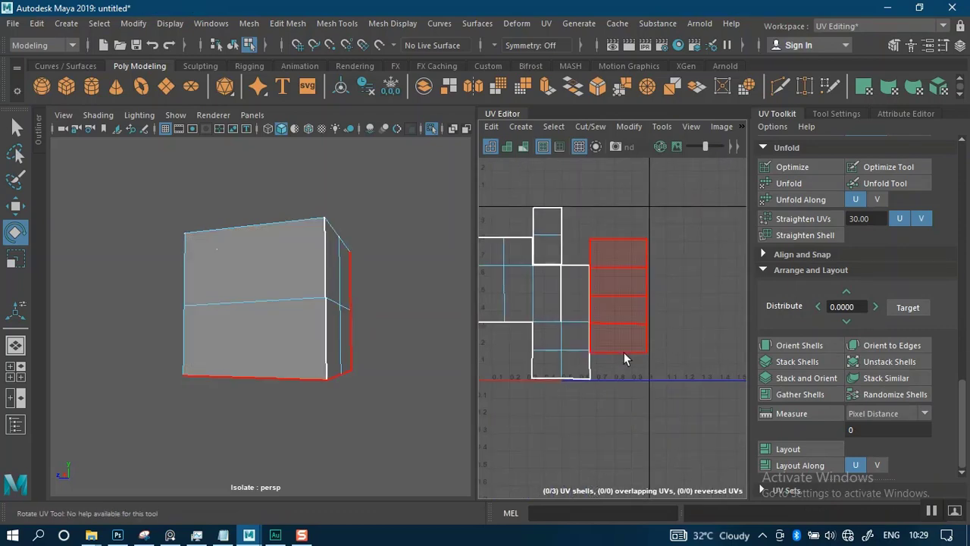
middle_click_drag(610, 338, 637, 355, "alt")
right_click_drag(637, 356, 637, 485, "alt")
middle_click_drag(566, 325, 619, 371, "alt")
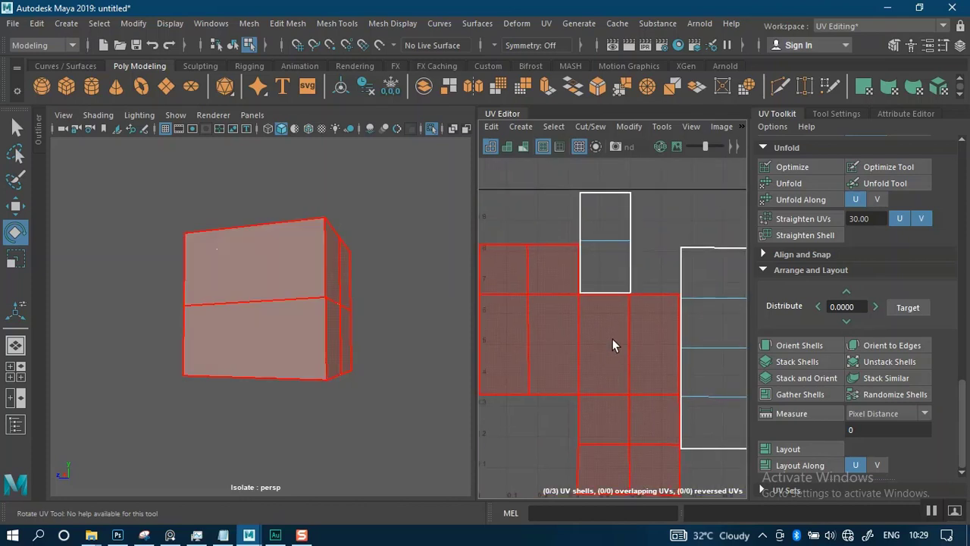
right_click_drag(612, 339, 626, 248, "alt")
middle_click_drag(626, 247, 640, 268, "alt")
scroll(630, 258, "up", 2)
Step: Try moving the small two-face shell away from the stitched shell, and undo the move
left_click(618, 265)
key("w")
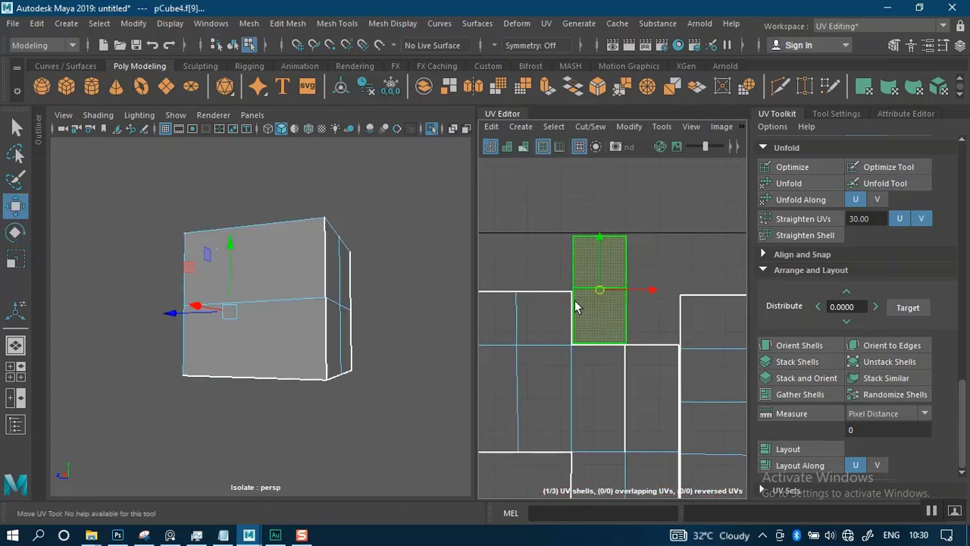
left_click_drag(594, 292, 626, 287)
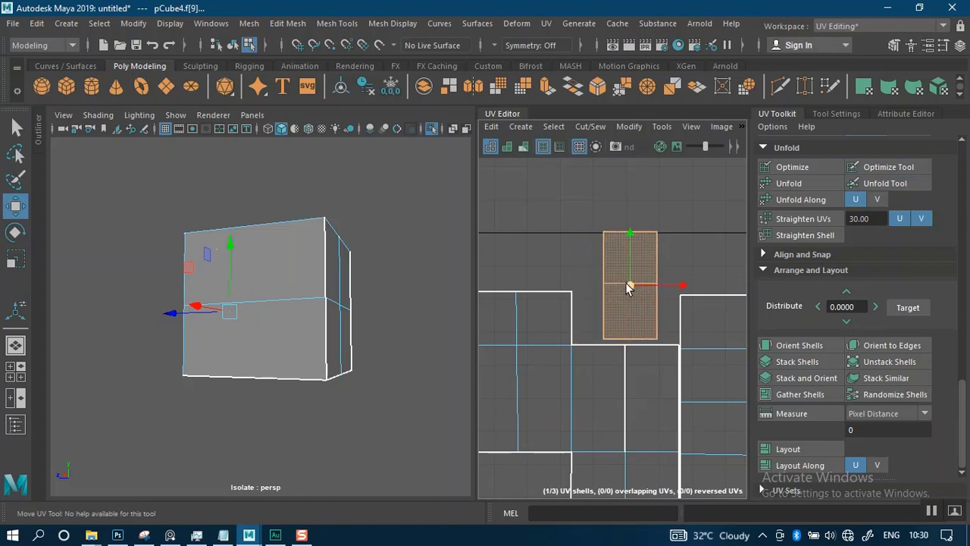
key("ctrl+z")
Step: Turn on UV distortion shading and check the cube's whole UV layout for stretching
left_click(524, 148)
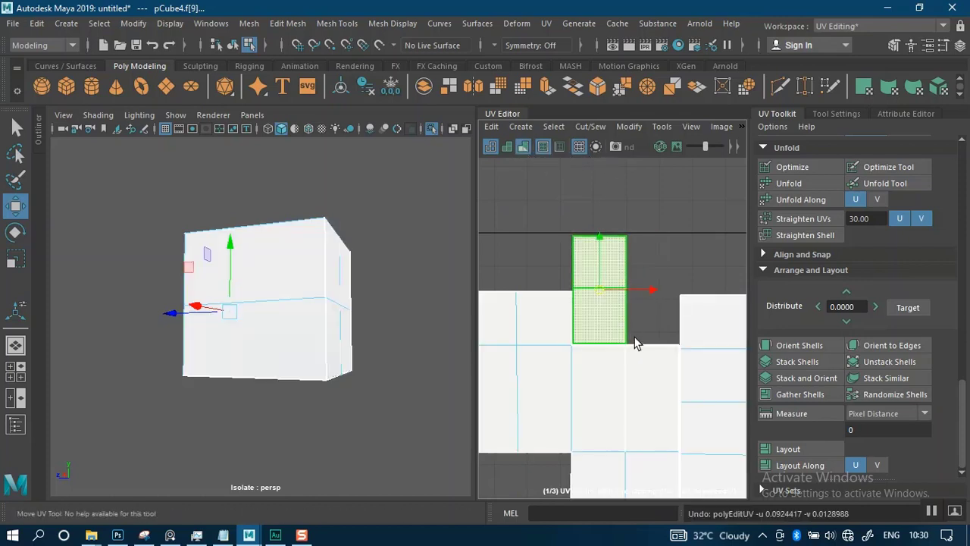
key("a")
left_click(644, 241)
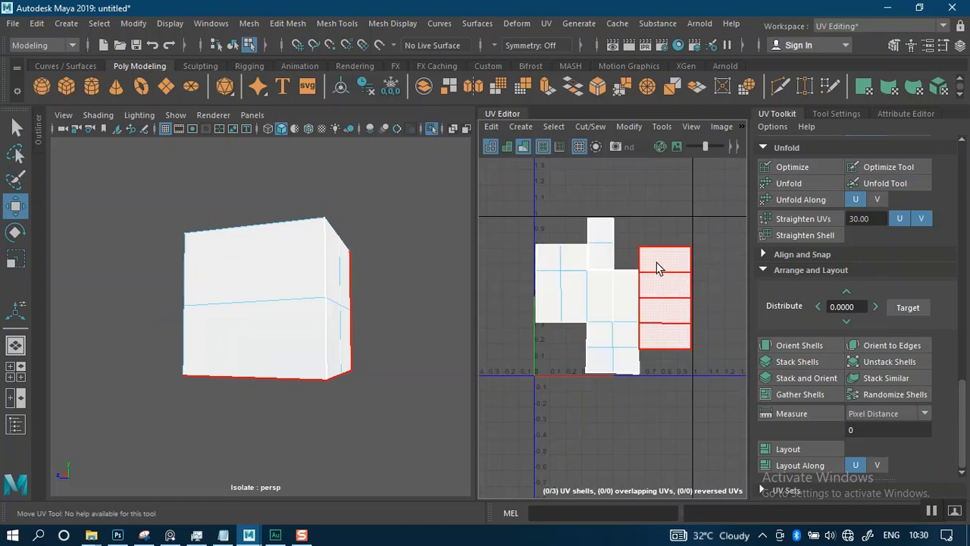
right_click_drag(656, 266, 628, 310, "alt")
middle_click_drag(628, 310, 614, 324, "alt")
mouse_move(613, 325)
right_mouse_down("alt")
mouse_move(650, 348)
mouse_move(610, 322)
right_mouse_up("alt")
Step: Return the cube to object mode, deselect it and turn off isolation to show the full scene
right_click_drag(338, 307, 313, 303, "alt")
right_click(289, 304)
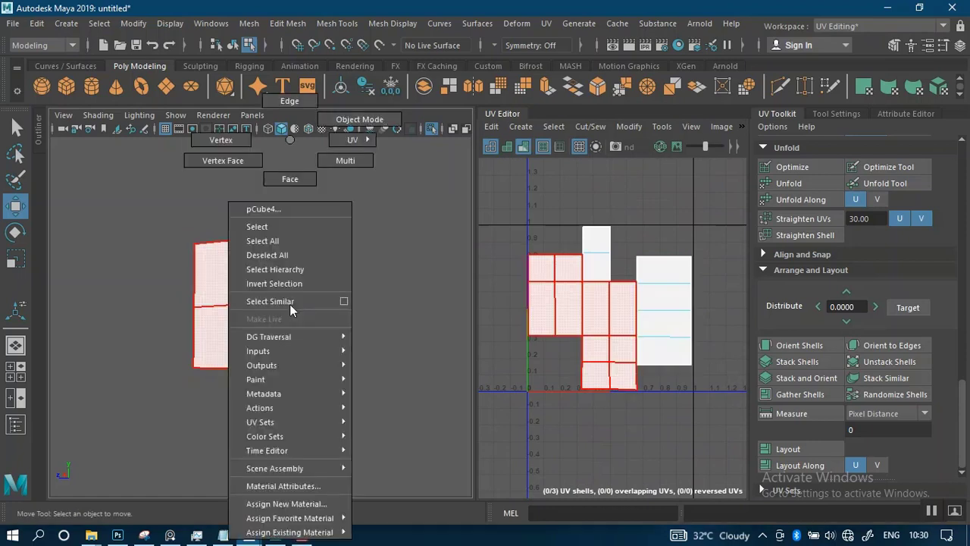
left_click(359, 122)
left_click(442, 260)
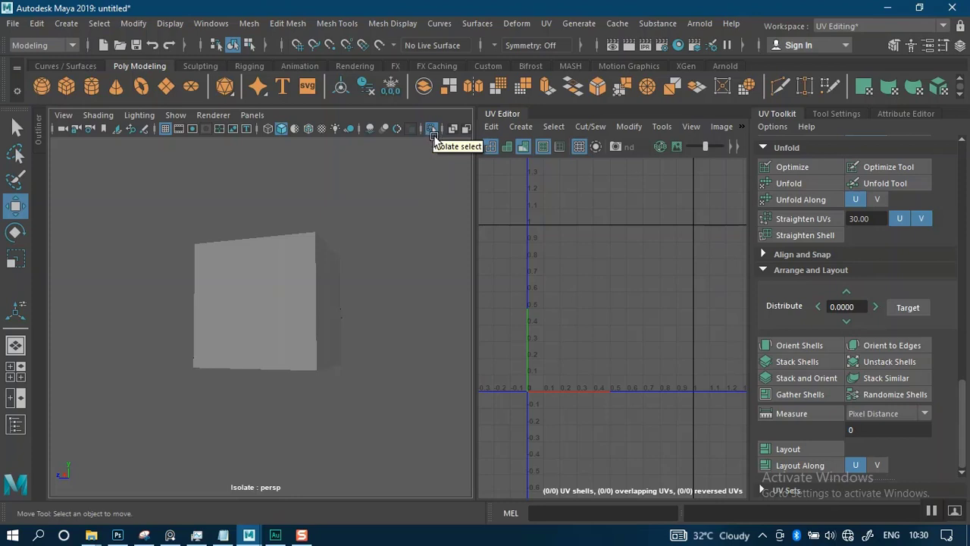
left_click(433, 130)
Step: Select the cylinder beside the cube and isolate it in the viewport
right_click_drag(363, 307, 289, 265, "alt")
left_click_drag(289, 265, 275, 314, "alt")
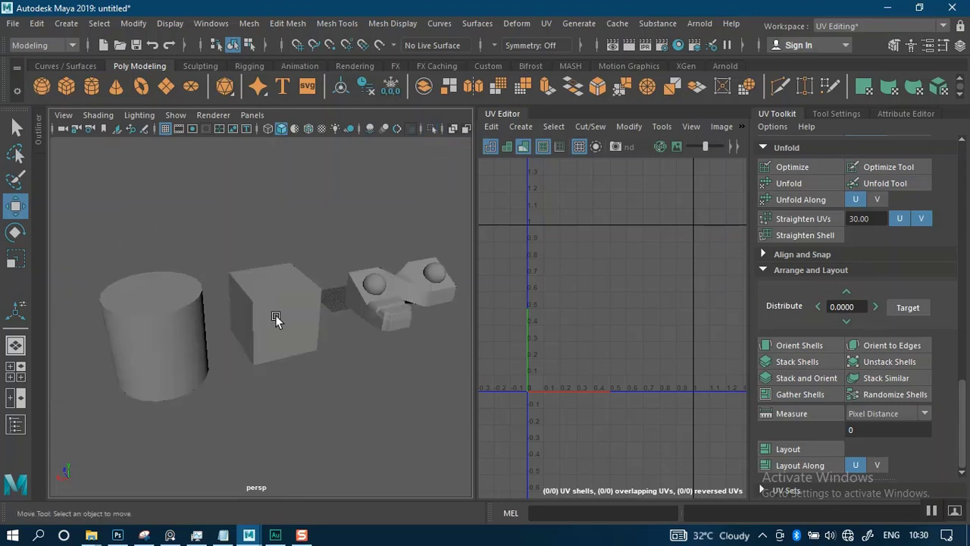
middle_click_drag(275, 314, 343, 287, "alt")
right_click_drag(342, 286, 358, 295, "alt")
left_click_drag(358, 294, 325, 326, "alt")
left_click(324, 326)
middle_click_drag(330, 277, 330, 333, "alt")
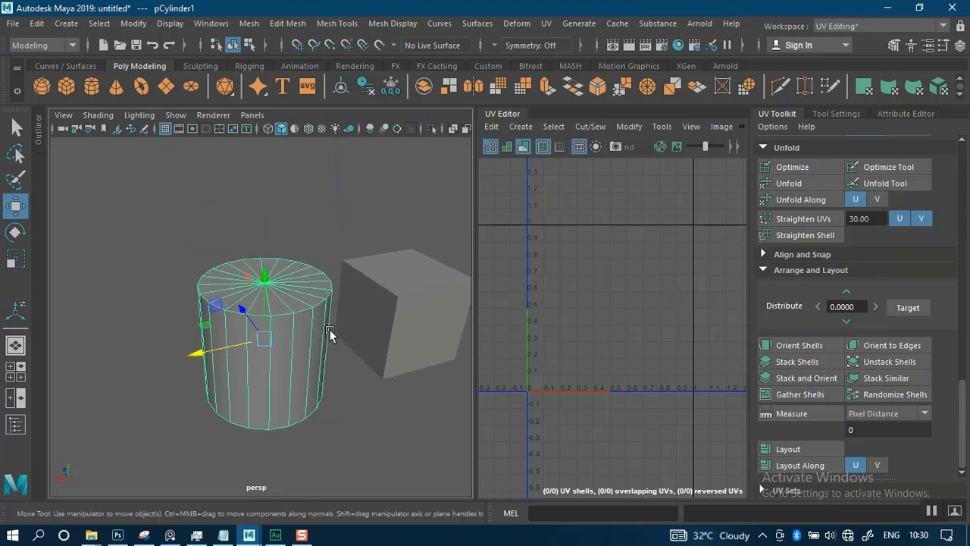
key("ctrl+1")
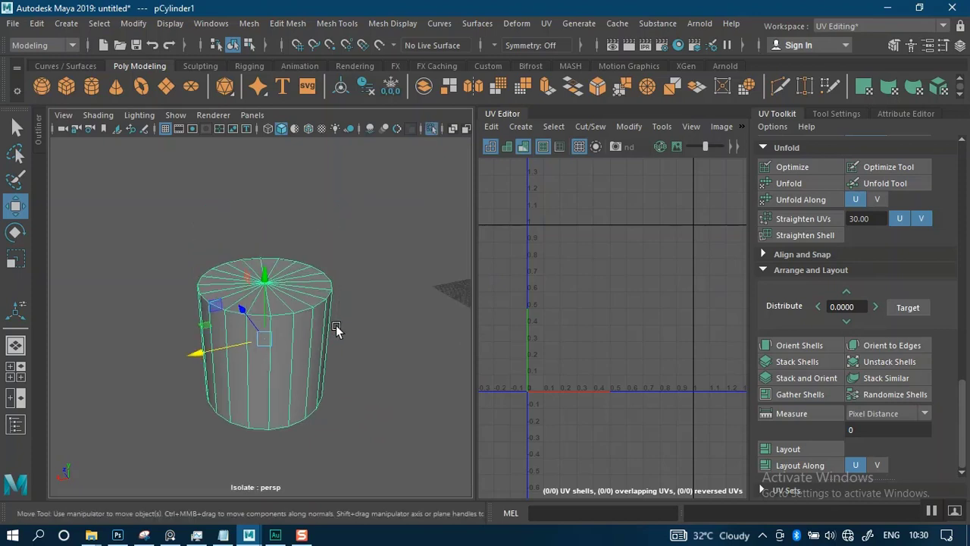
Step: Select all the cylinder's faces and create UVs with a Best Plane projection defined by all its vertices
right_click_drag(326, 150, 322, 179)
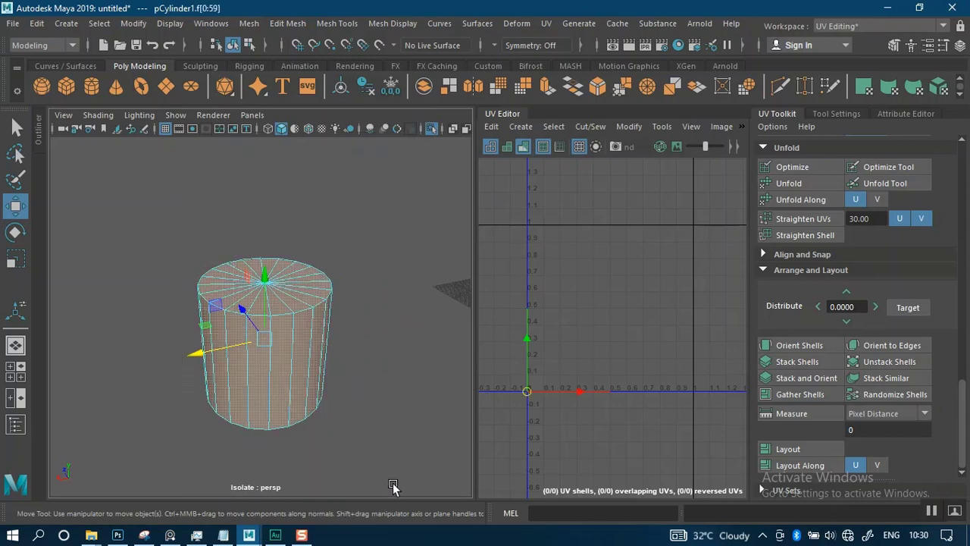
scroll(775, 326, "up", 5)
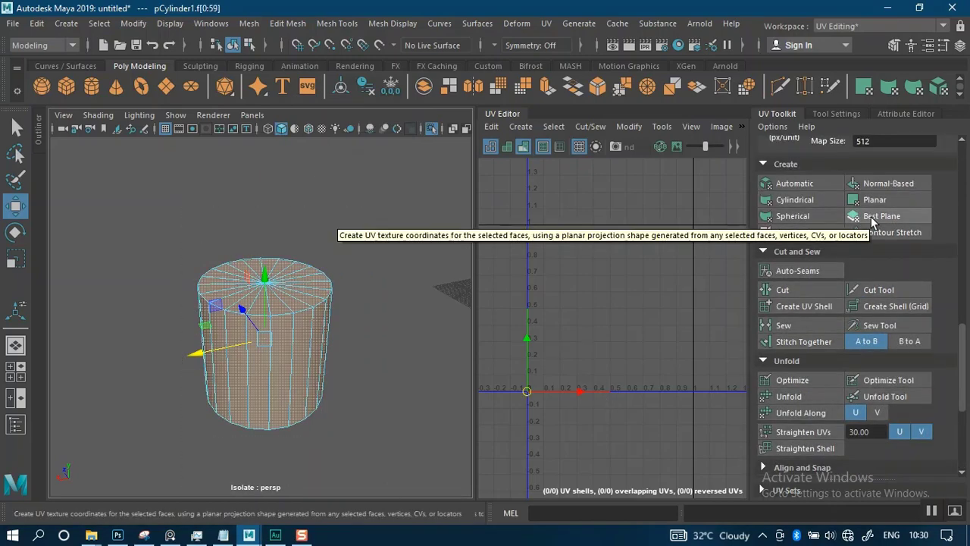
left_click(871, 216)
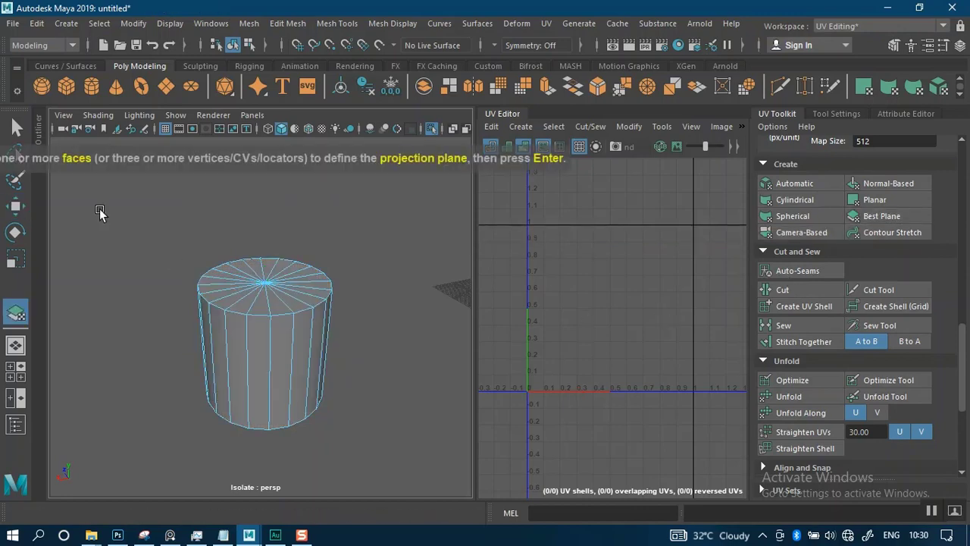
left_click_drag(100, 210, 401, 479)
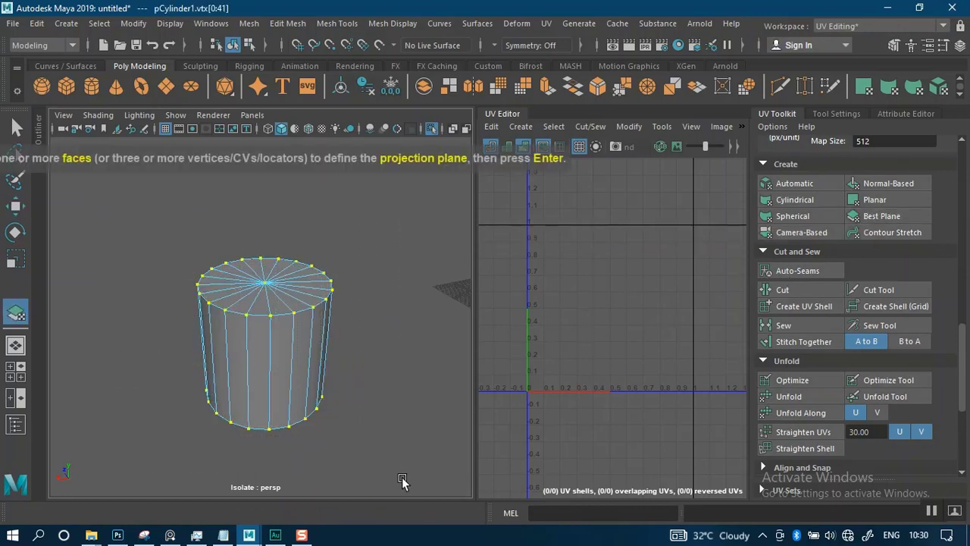
key("Return")
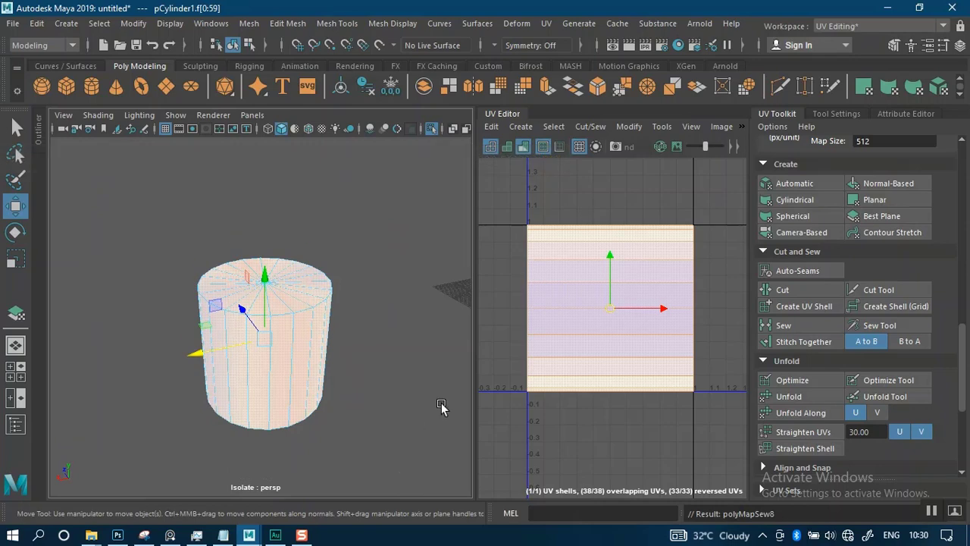
Step: Turn off the UV distortion shading and reselect the cylinder in object mode
left_click(528, 150)
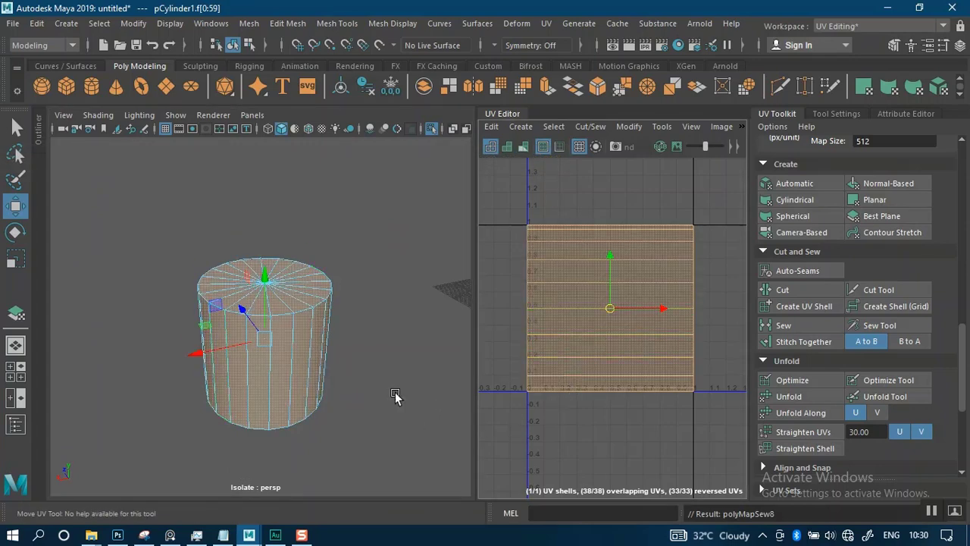
right_click_drag(362, 334, 409, 125)
left_click(370, 361)
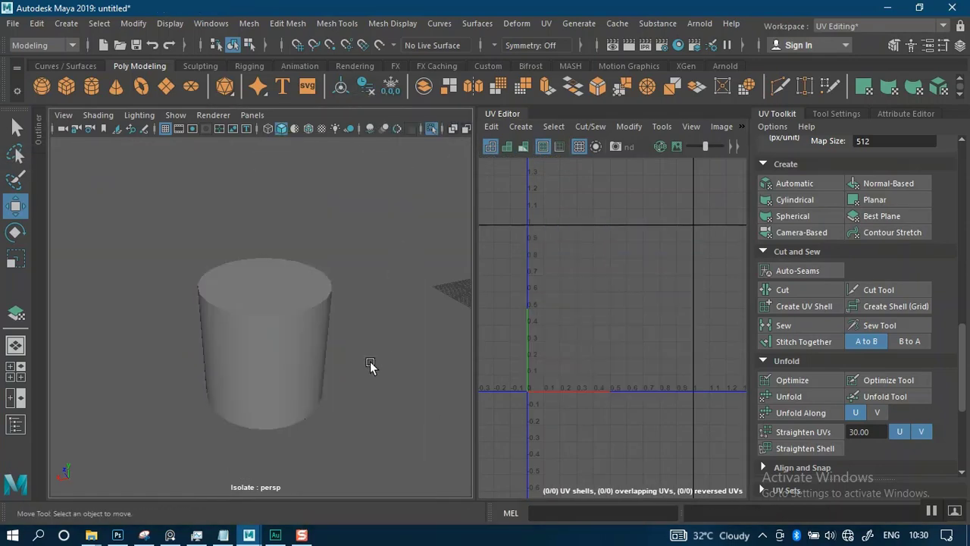
left_click(304, 356)
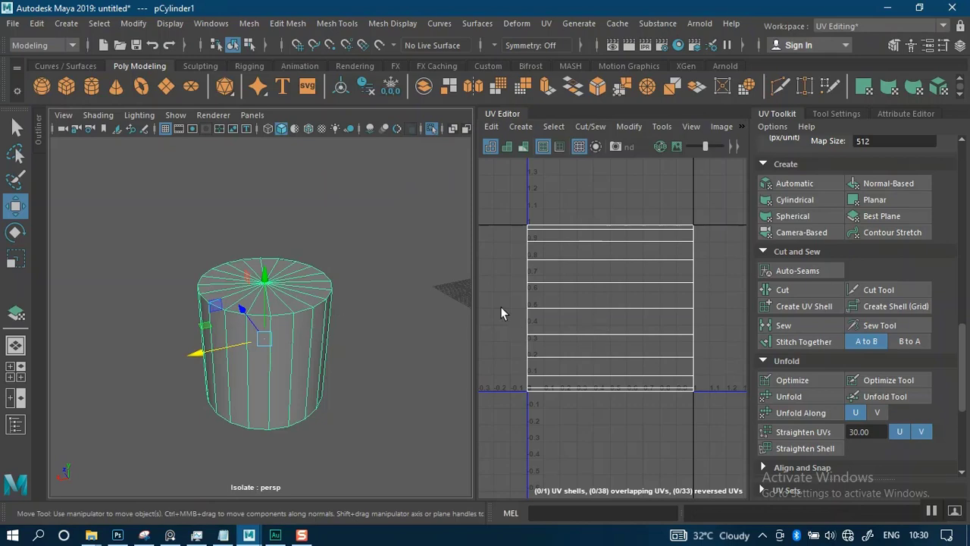
Step: Select the edge loops around the cylinder's top and bottom caps and cut the UVs along them
mouse_move(318, 155)
right_mouse_down()
mouse_move(319, 222)
mouse_move(317, 143)
right_mouse_up()
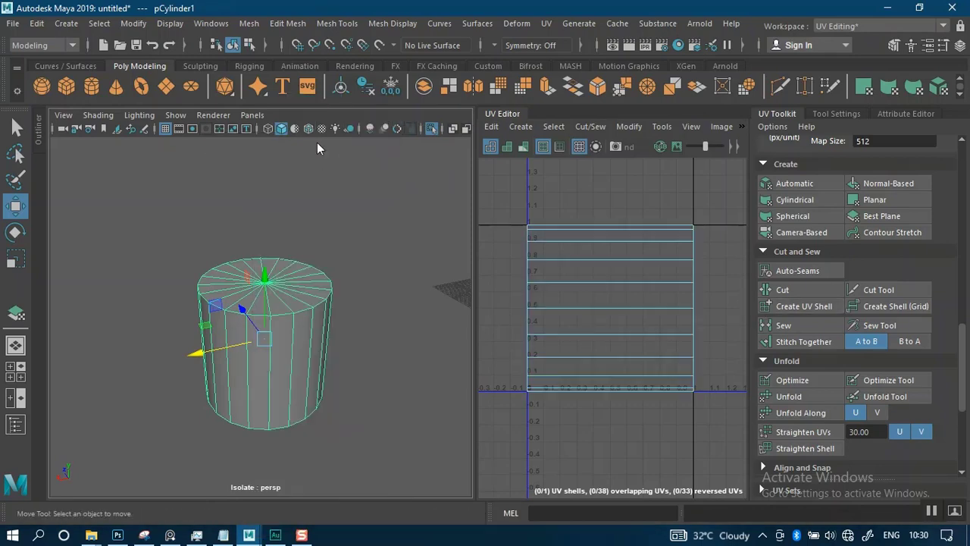
scroll(319, 391, "up", 5)
double_click(298, 315)
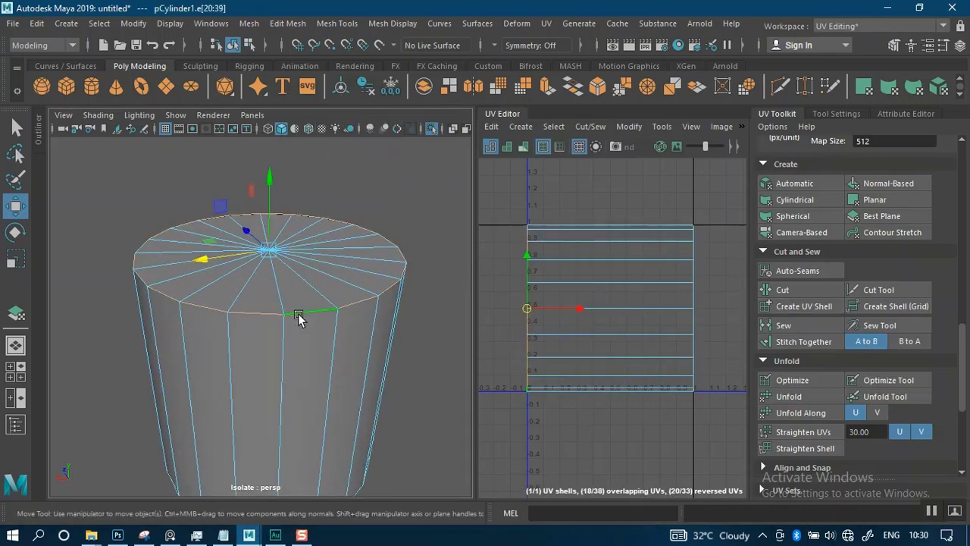
left_click_drag(342, 367, 303, 232, "alt")
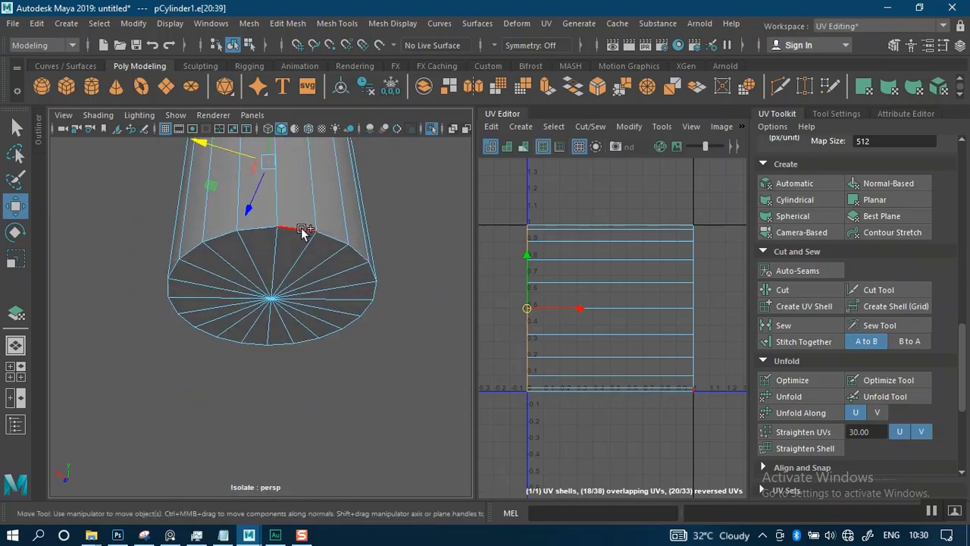
double_click(302, 231, "shift")
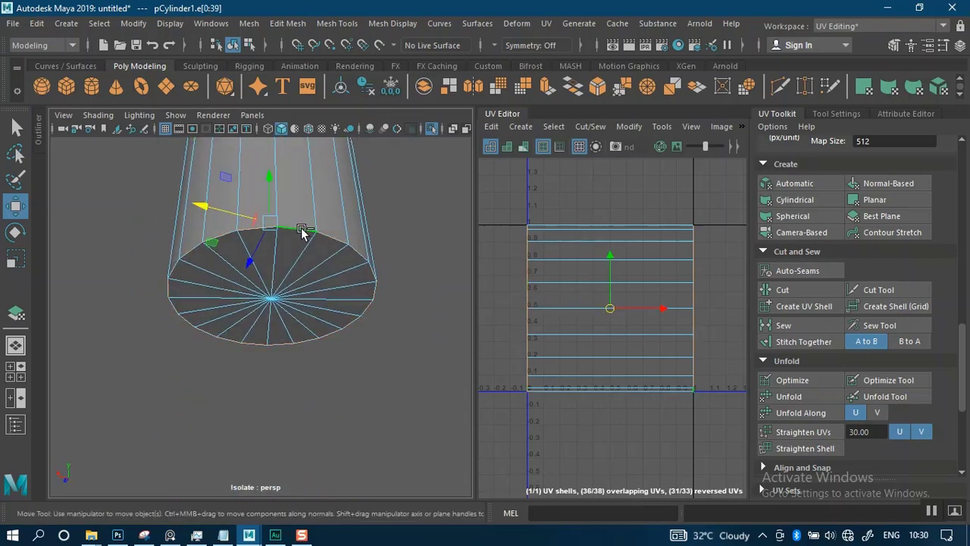
left_click(796, 291)
Step: Select the cylinder's side UV shell and move it straight up, clear of the two cap shells
right_click(602, 333)
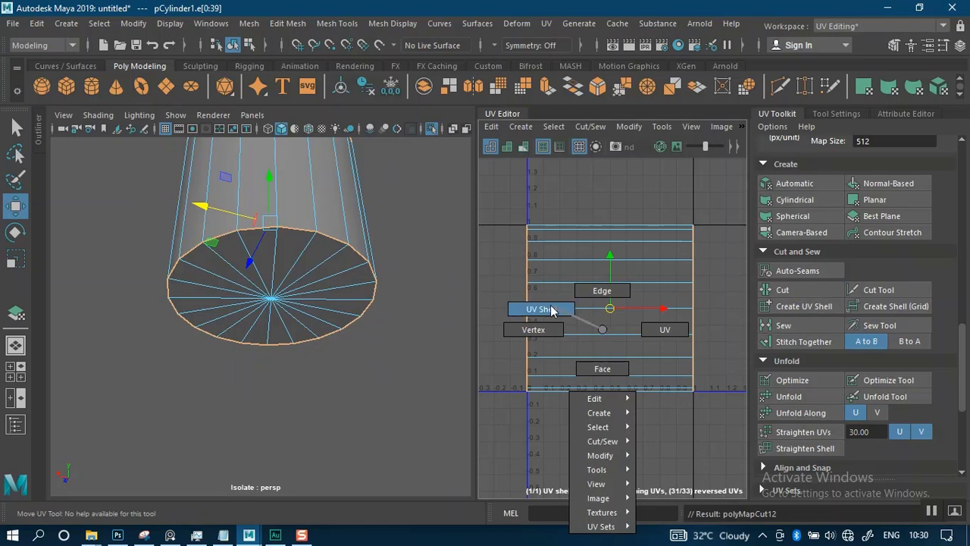
left_click(551, 309)
left_click(600, 324)
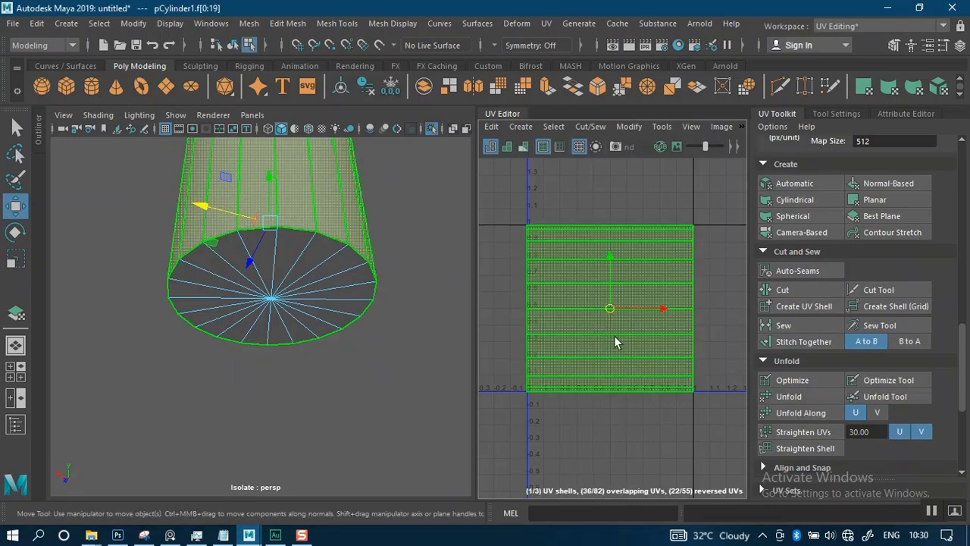
key("f")
left_click_drag(619, 326, 619, 201)
Step: Select the two cap UV shells, unfold them and lay them out within the UV tile
left_click_drag(645, 369, 652, 373)
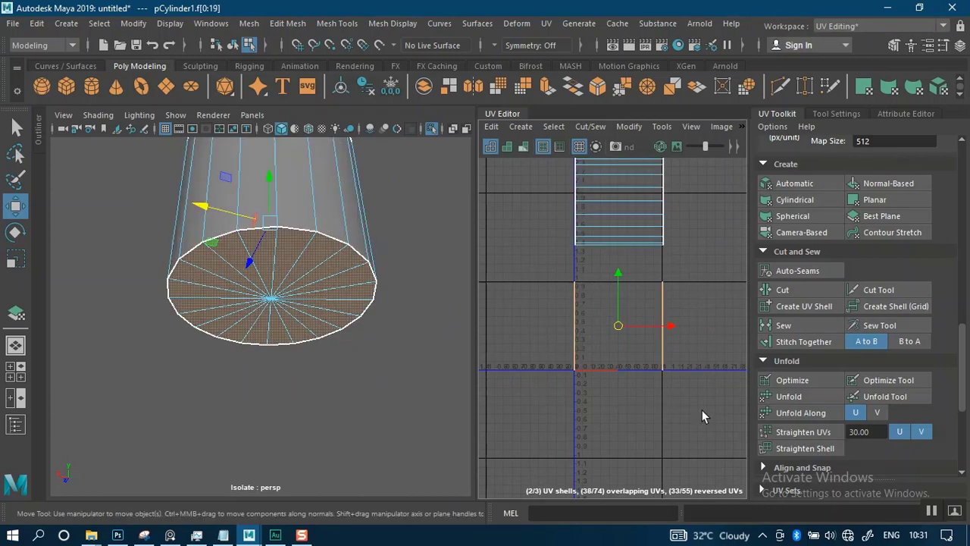
left_click(788, 396)
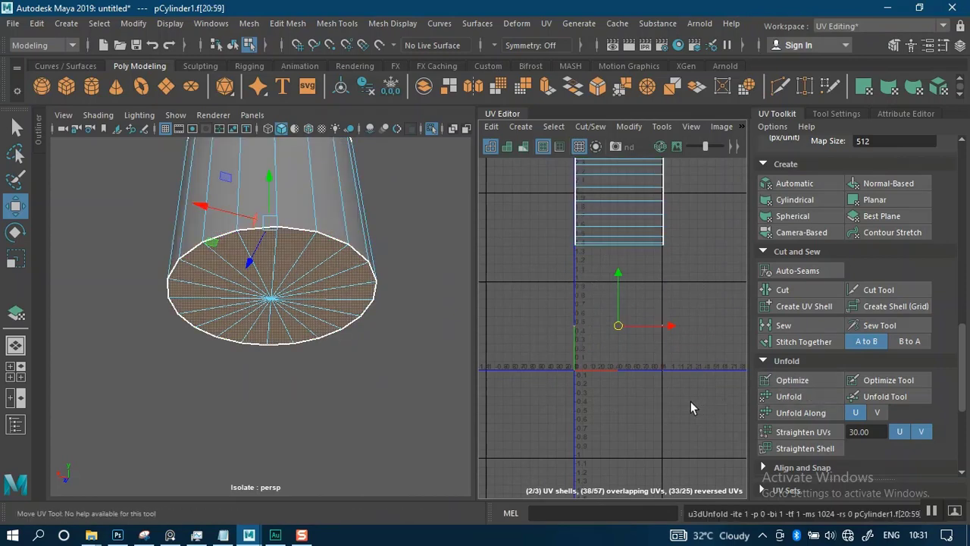
scroll(643, 372, "down", 2)
scroll(760, 451, "down", 2)
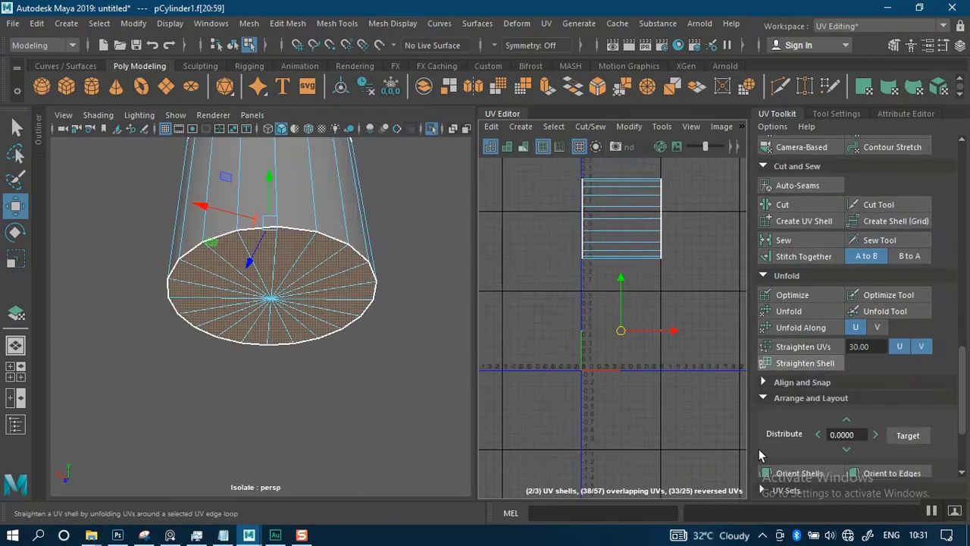
scroll(800, 450, "down", 3)
left_click(808, 447)
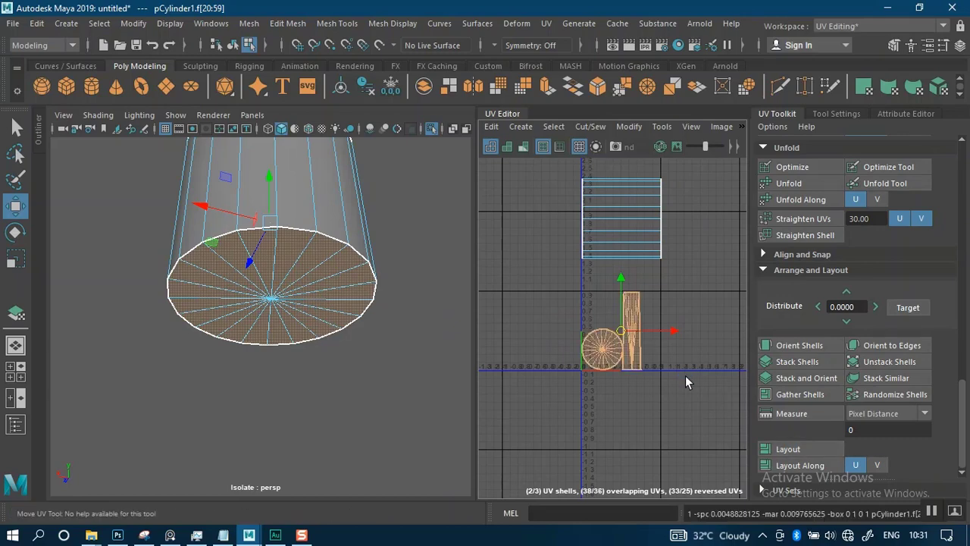
Step: Select the narrow, still distorted shell of the cylinder's top cap and unfold it again
left_click(668, 365)
right_click_drag(667, 365, 676, 446, "alt")
middle_click_drag(646, 350, 671, 420, "alt")
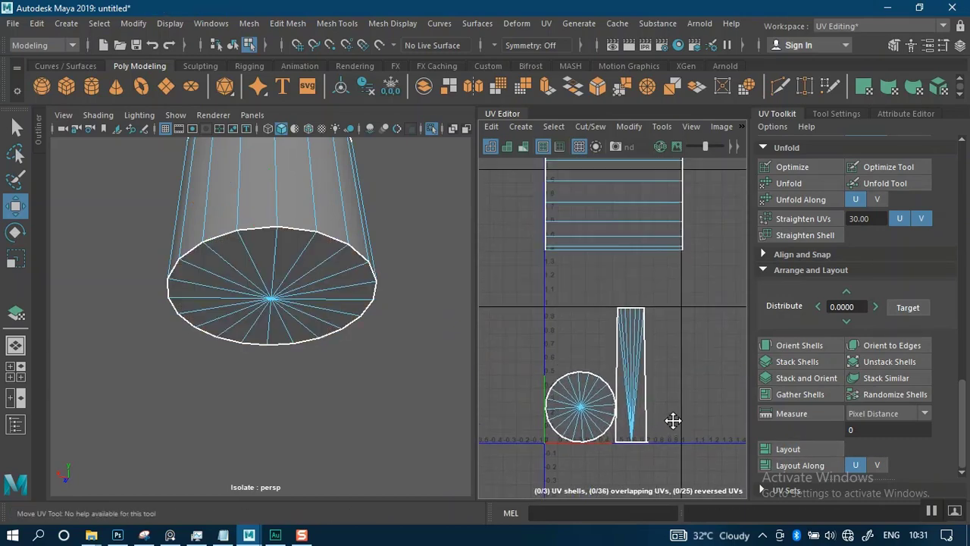
right_click_drag(654, 347, 660, 435, "alt")
left_click(616, 401)
right_click_drag(265, 288, 254, 240, "alt")
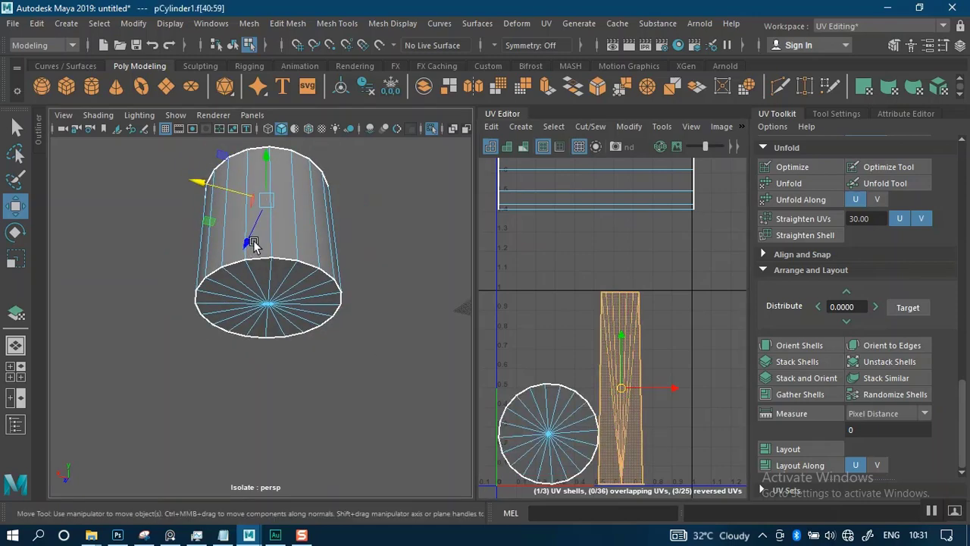
left_click_drag(278, 242, 310, 326, "alt")
middle_click_drag(325, 281, 329, 358, "alt")
right_click_drag(329, 337, 346, 386, "alt")
left_click_drag(322, 351, 478, 363, "alt")
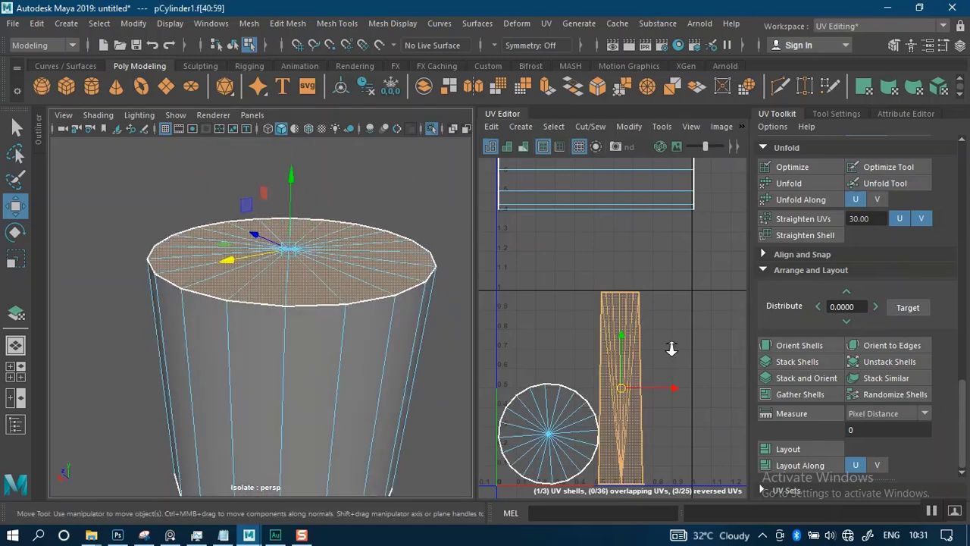
scroll(671, 348, "up", 2)
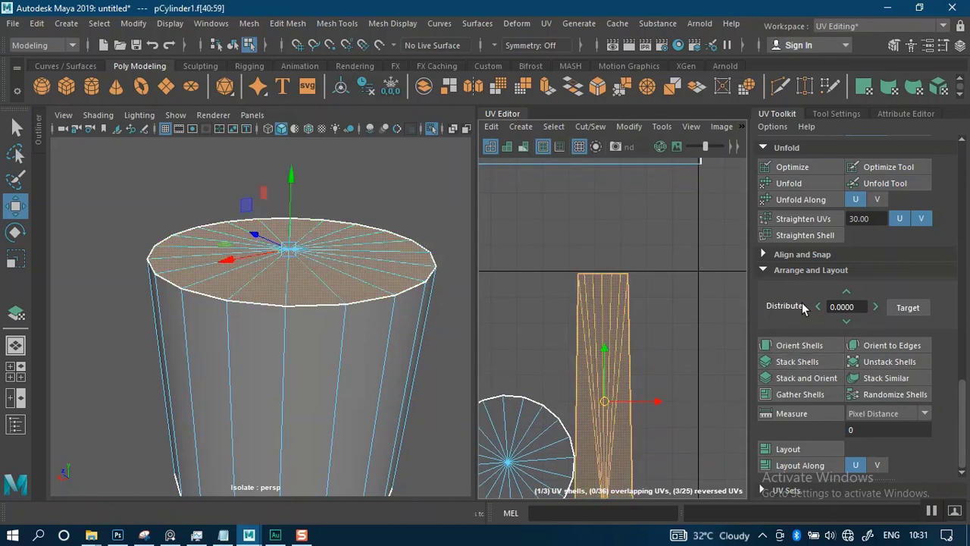
left_click(788, 183)
scroll(683, 388, "down", 2)
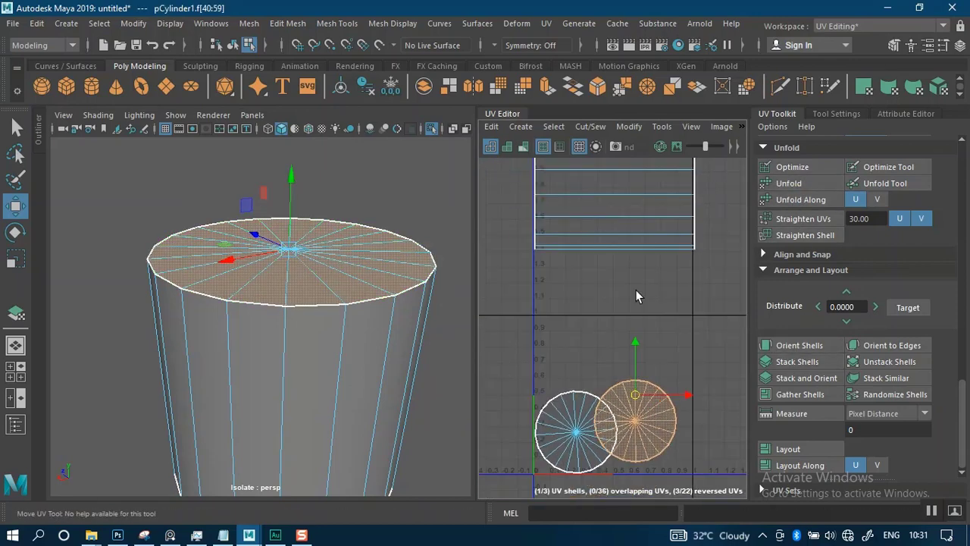
Step: Move the top cap's UV shell right beside the other cap's shell so they no longer overlap
left_click(653, 312)
left_click(638, 434)
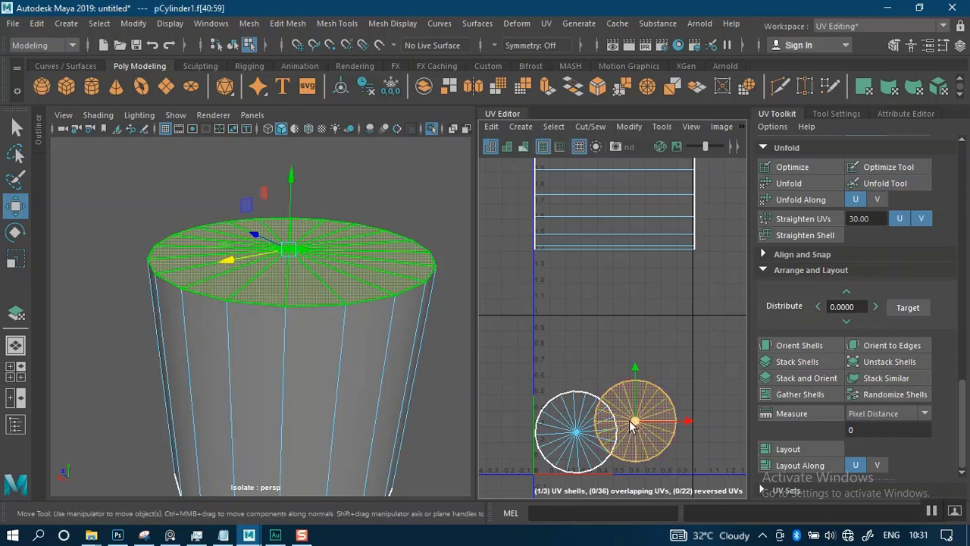
left_click_drag(634, 421, 653, 436)
scroll(628, 259, "down", 3)
middle_click_drag(628, 258, 630, 291, "alt")
scroll(432, 360, "down", 3)
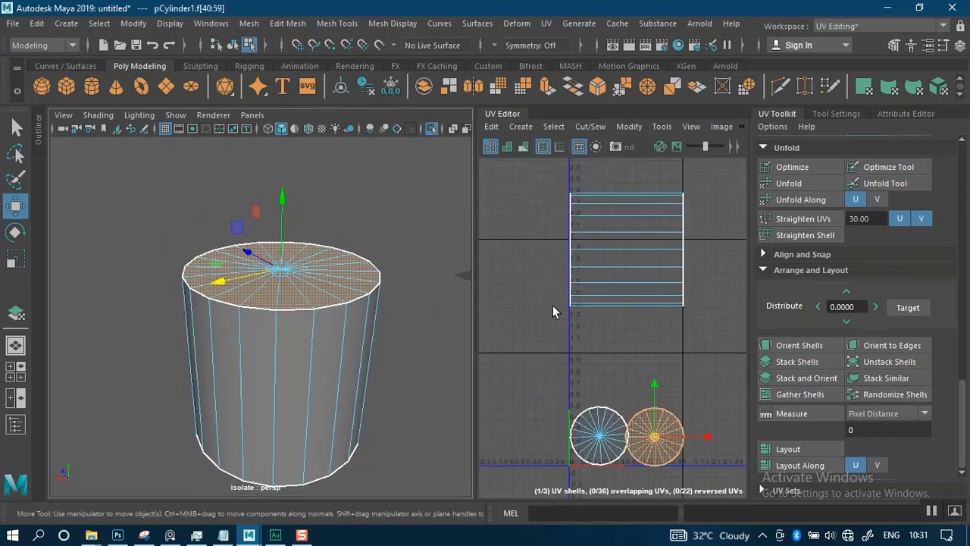
left_click(598, 291)
Step: Select the cylinder's side UV shell above the two caps and unfold it
mouse_move(306, 373)
left_mouse_down("alt")
mouse_move(401, 376)
mouse_move(375, 357)
mouse_move(162, 348)
mouse_move(361, 361)
mouse_move(299, 359)
left_mouse_up("alt")
right_click_drag(318, 356, 313, 103)
left_click(639, 266)
right_click_drag(657, 283, 627, 263)
left_click(627, 263)
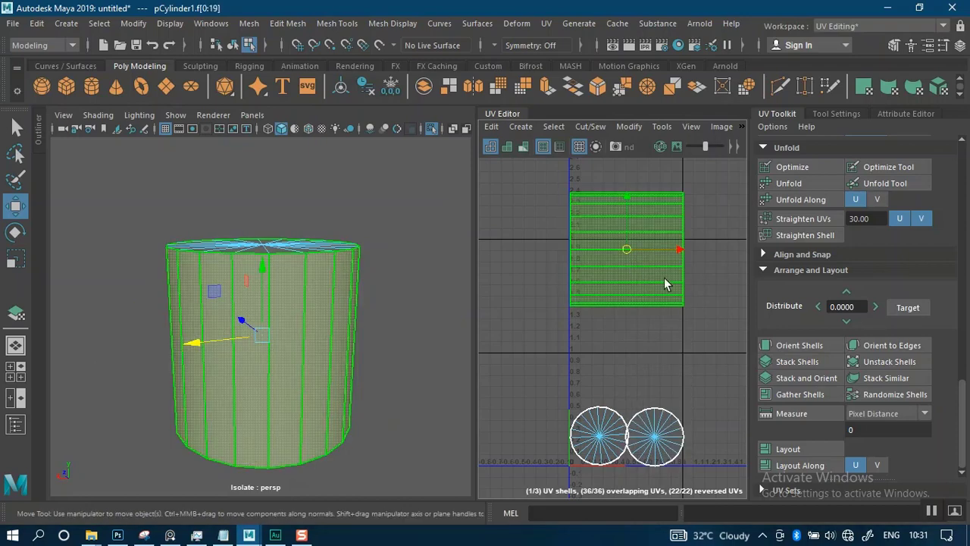
left_click(803, 179)
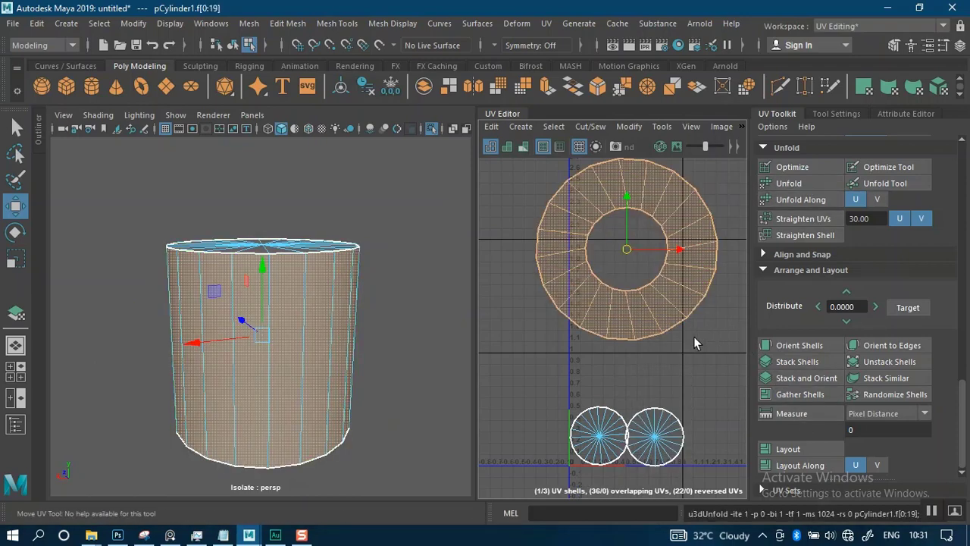
Step: Select one vertical edge of the cylinder's side in the ring-shaped shell and cut the UVs along it
right_click_drag(693, 337, 643, 328, "alt")
middle_click_drag(641, 307, 603, 364, "alt")
right_click_drag(602, 364, 642, 444, "alt")
middle_click_drag(641, 444, 654, 384, "alt")
scroll(654, 383, "down", 1)
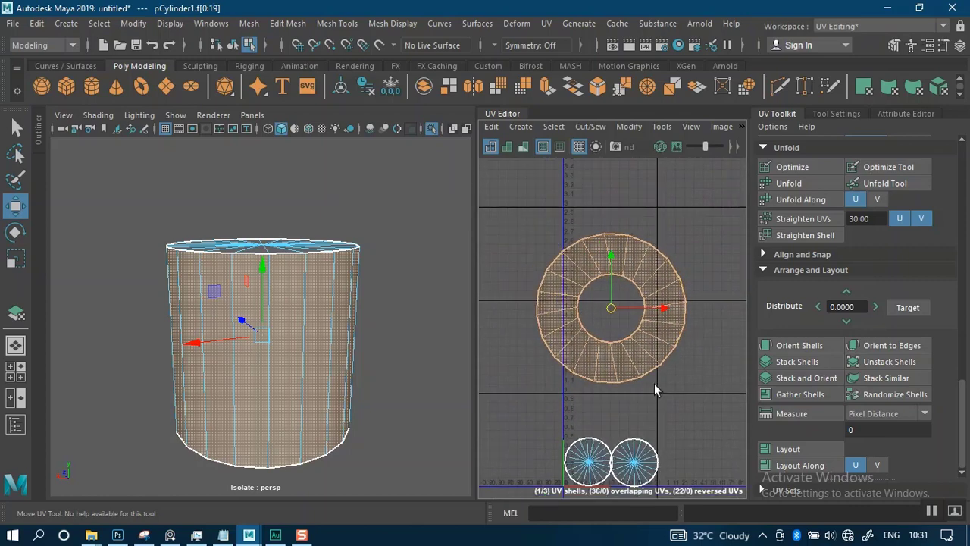
left_click(664, 402)
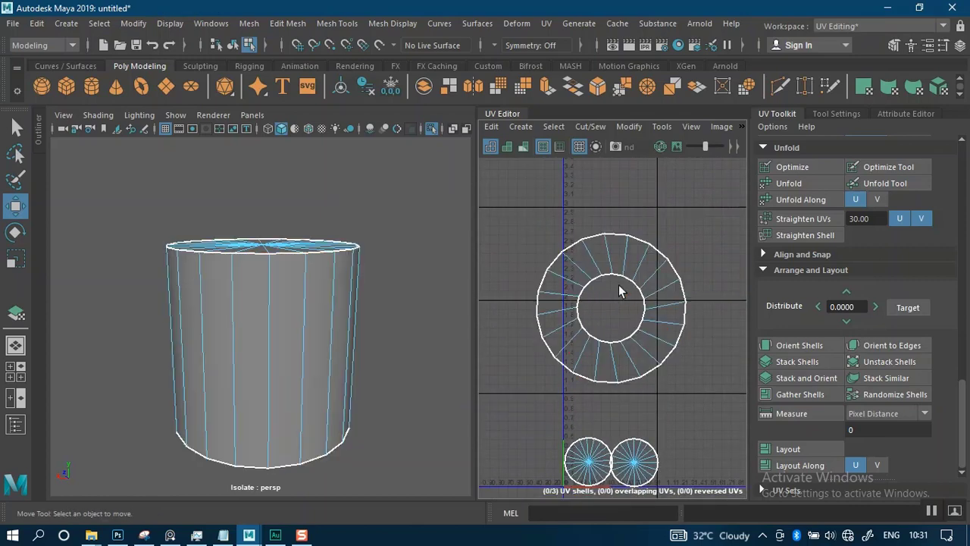
right_click_drag(628, 266, 643, 227, "alt")
left_click(619, 243)
left_click(623, 234)
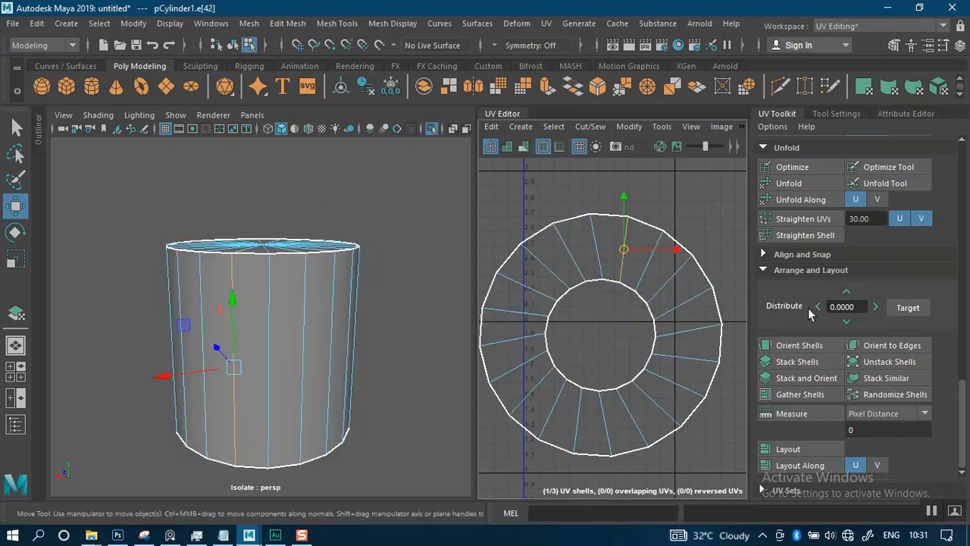
scroll(809, 338, "up", 1)
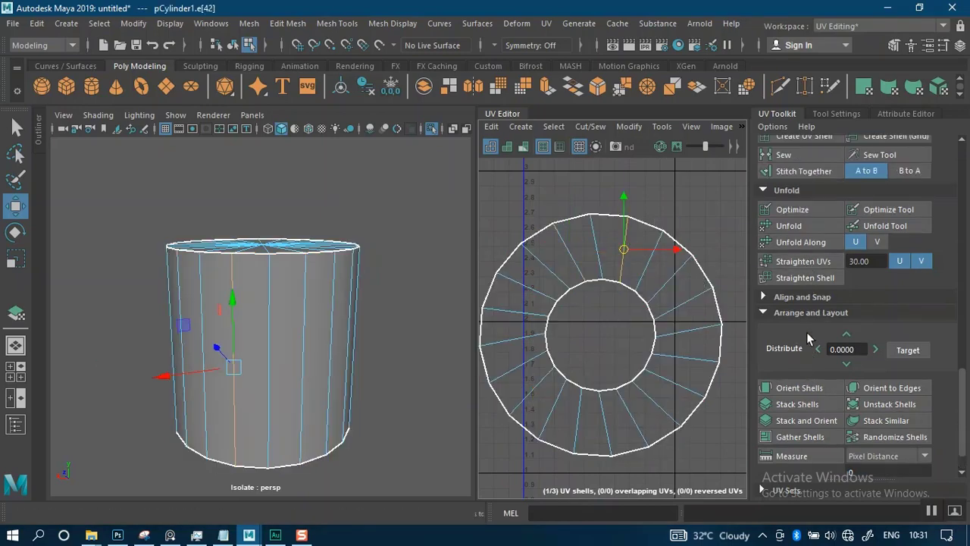
scroll(788, 213, "up", 2)
left_click(790, 203)
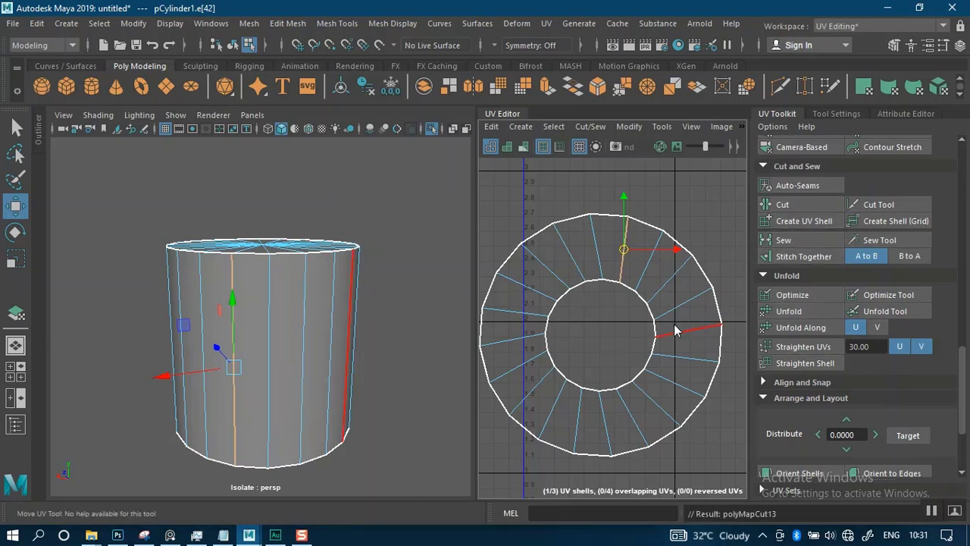
Step: Select the whole cut side shell and unfold it into a flat strip
right_click_drag(673, 326, 619, 304)
left_click(695, 313)
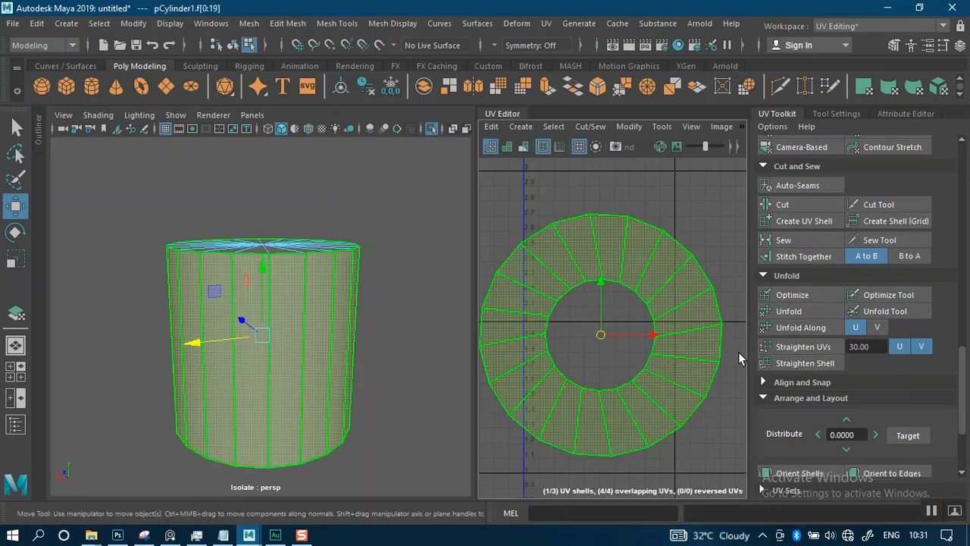
left_click(800, 312)
scroll(671, 398, "down", 5)
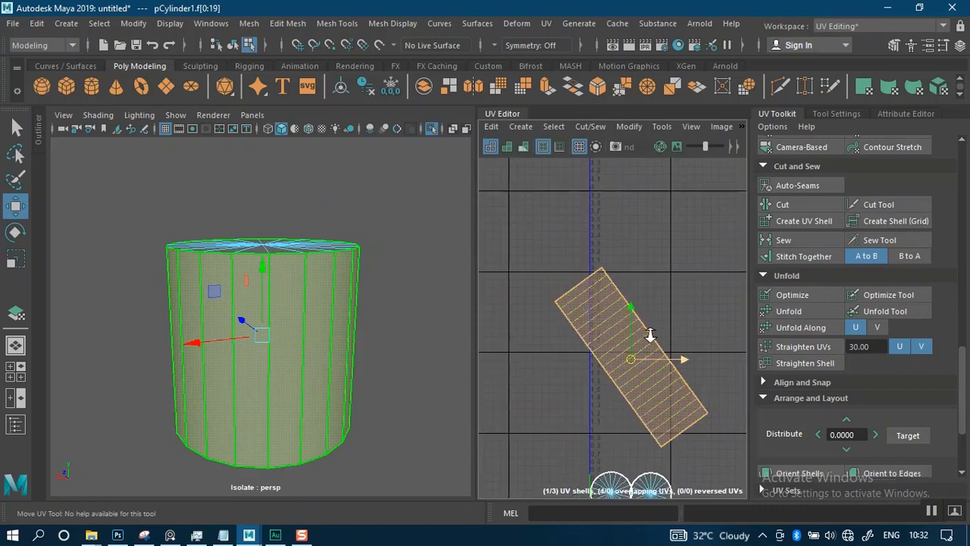
Step: Orient the side strip shell to the UV axes and rotate it 90 degrees so it stands upright
scroll(803, 445, "down", 2)
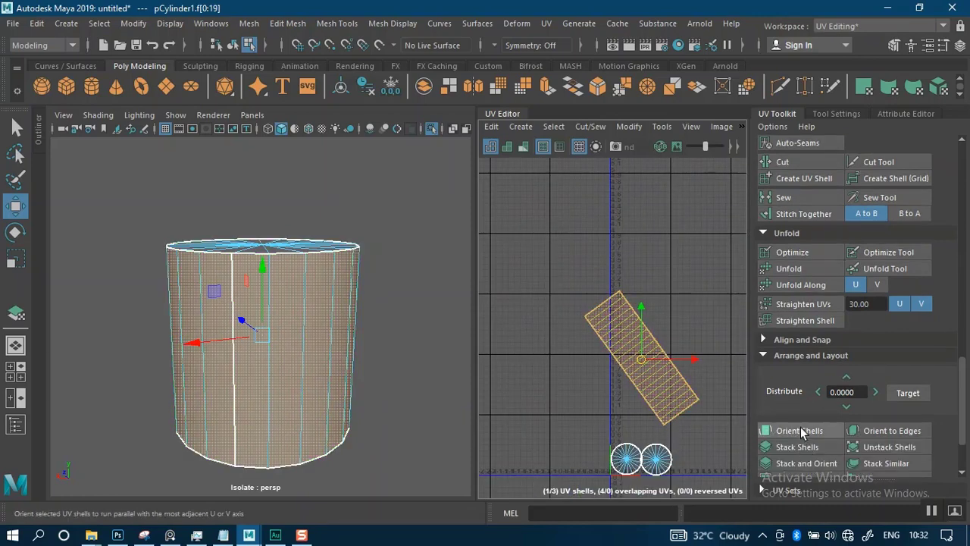
left_click(802, 431)
scroll(844, 370, "up", 8)
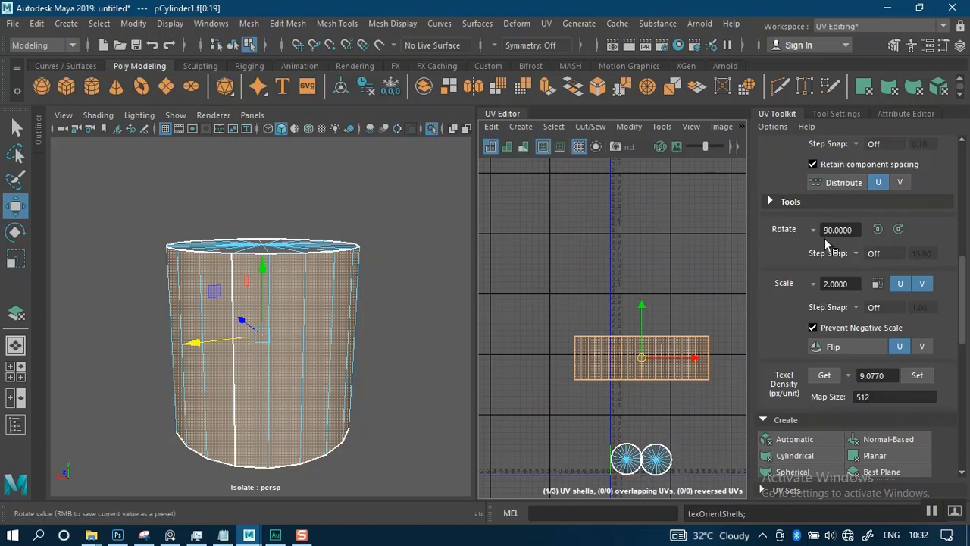
left_click(878, 230)
Step: Select all three of the cylinder's UV shells and lay them out together within the UV tile
scroll(583, 272, "down", 2)
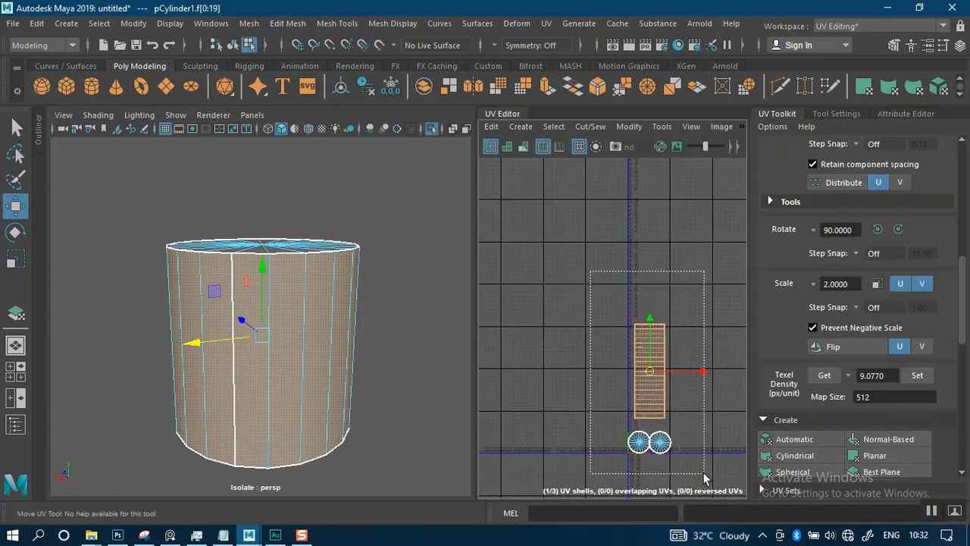
left_click_drag(703, 477, 703, 478)
scroll(804, 434, "down", 8)
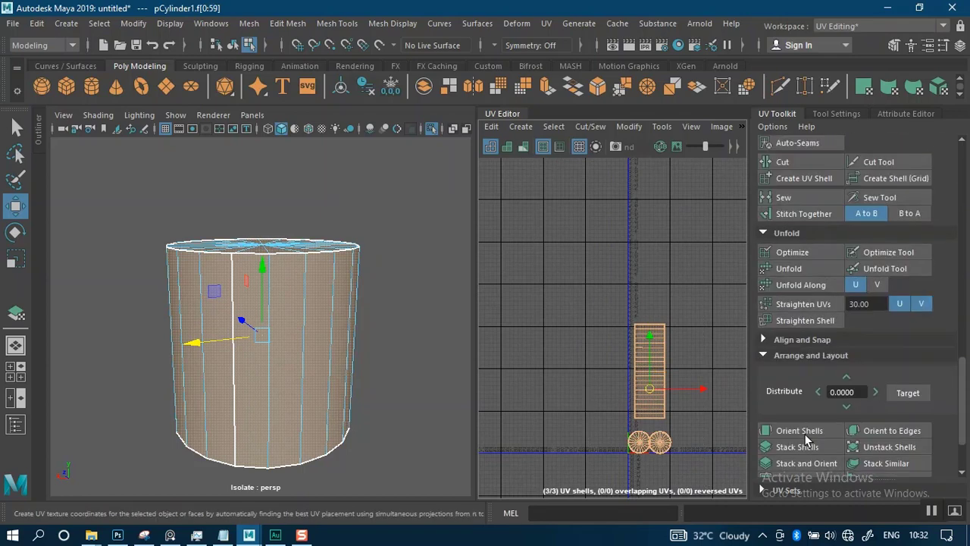
scroll(804, 434, "down", 3)
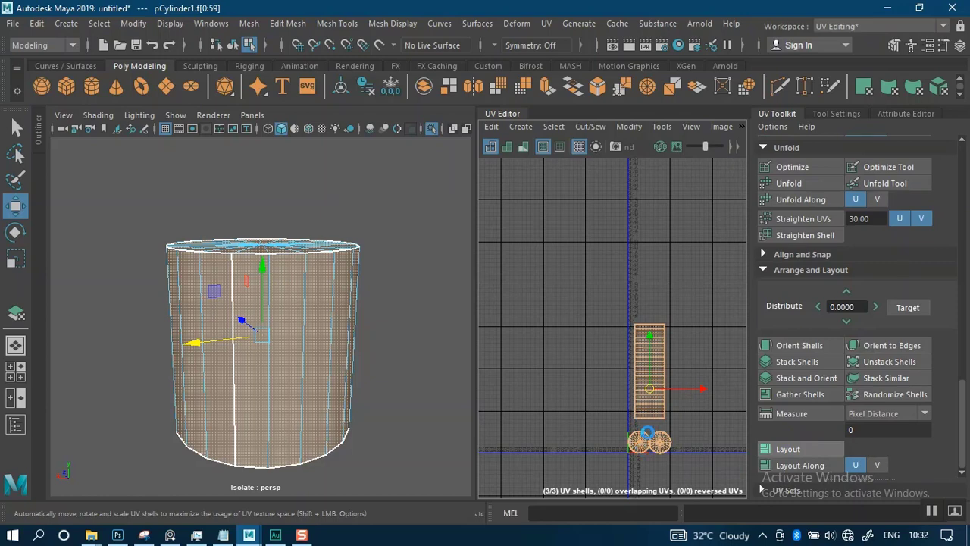
left_click(788, 449)
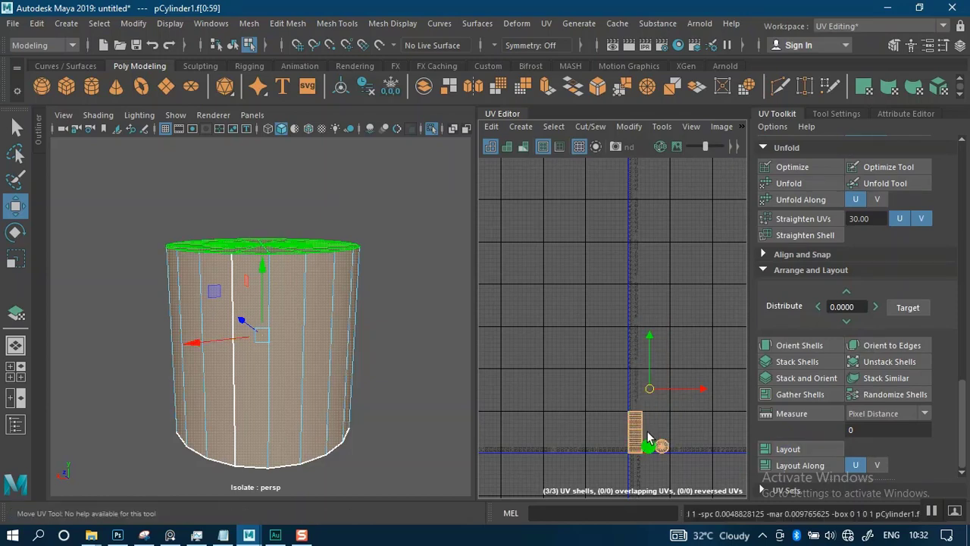
scroll(650, 443, "up", 2)
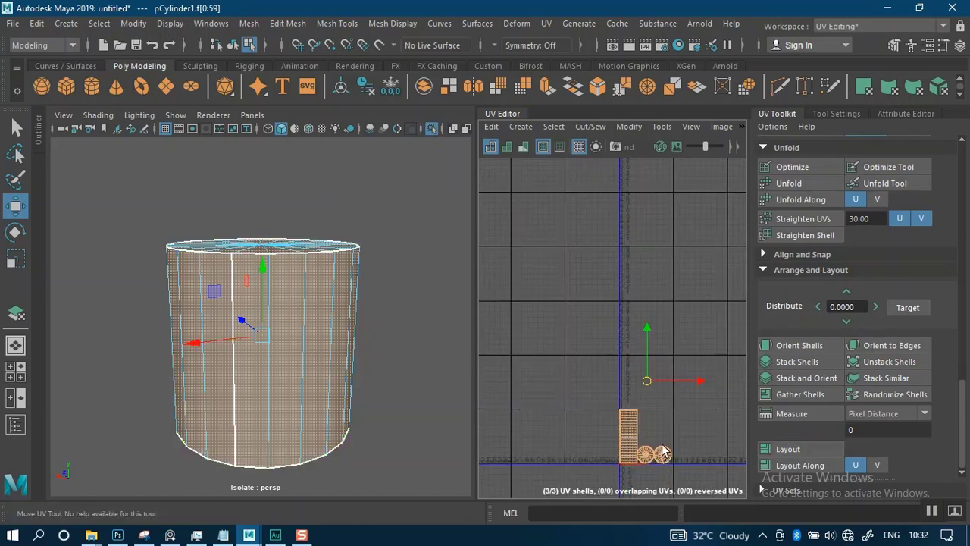
scroll(227, 280, "down", 3)
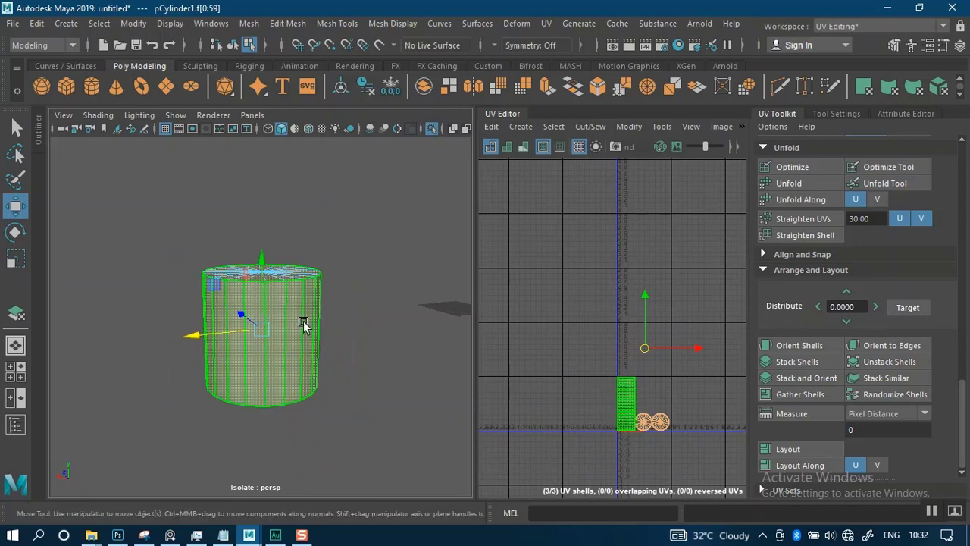
Step: Return the cylinder to object mode, deselect it and leave isolation so all scene objects are shown
right_click_drag(303, 320, 371, 219)
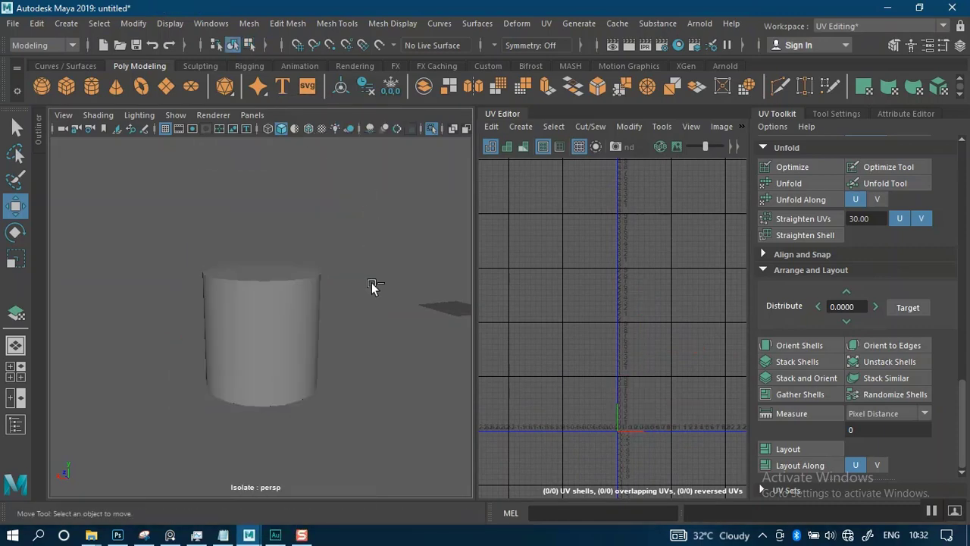
key("ctrl+1")
middle_click_drag(373, 327, 262, 362, "alt")
scroll(283, 306, "down", 3)
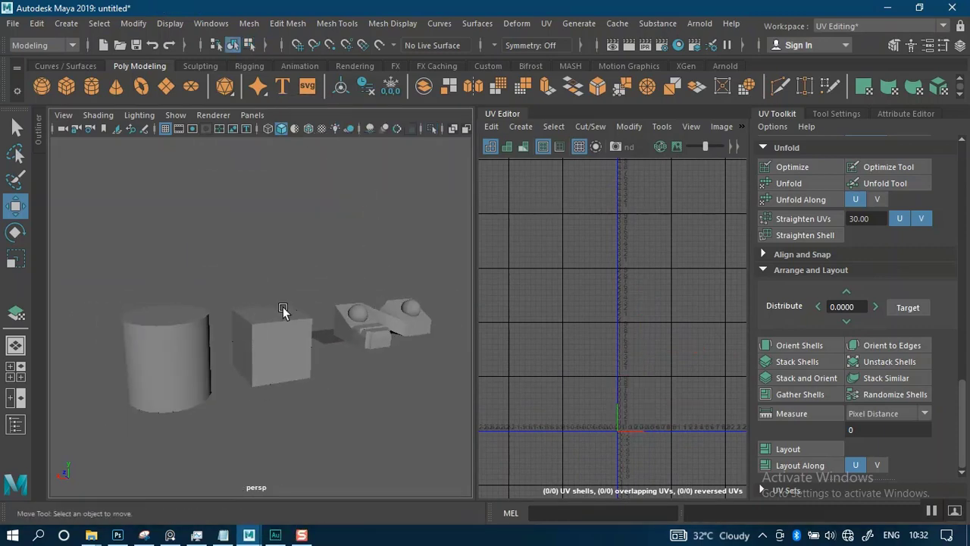
Step: Select the twisted block-shaped mesh beyond the cube and isolate it in the viewport
middle_click_drag(354, 329, 268, 324, "alt")
scroll(282, 362, "up", 5)
scroll(282, 362, "up", 5)
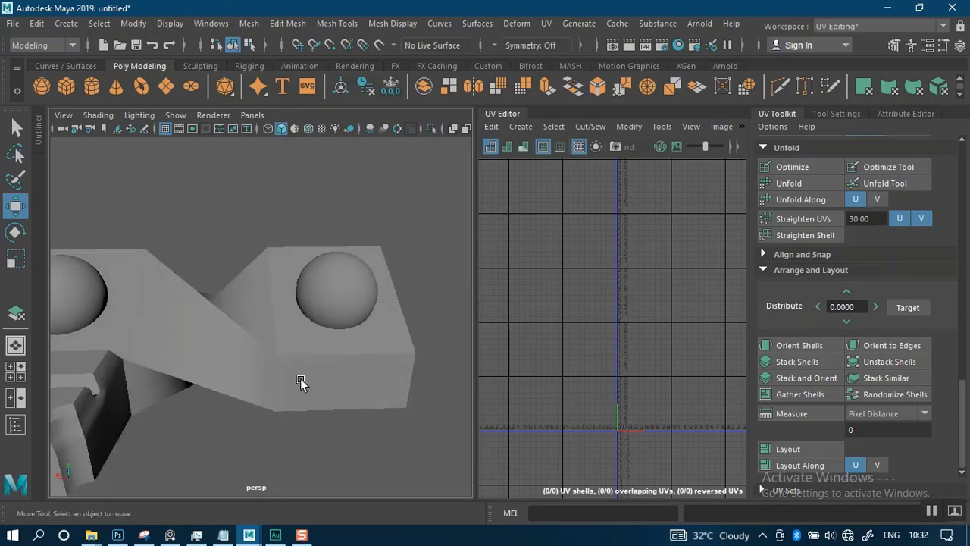
left_click(313, 391)
middle_click_drag(313, 391, 377, 374, "alt")
scroll(307, 358, "down", 2)
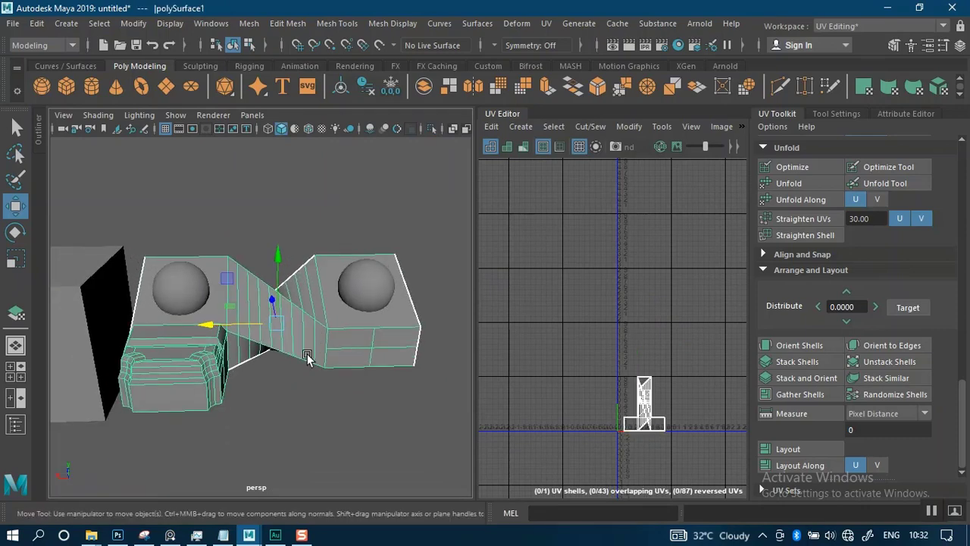
key("ctrl+1")
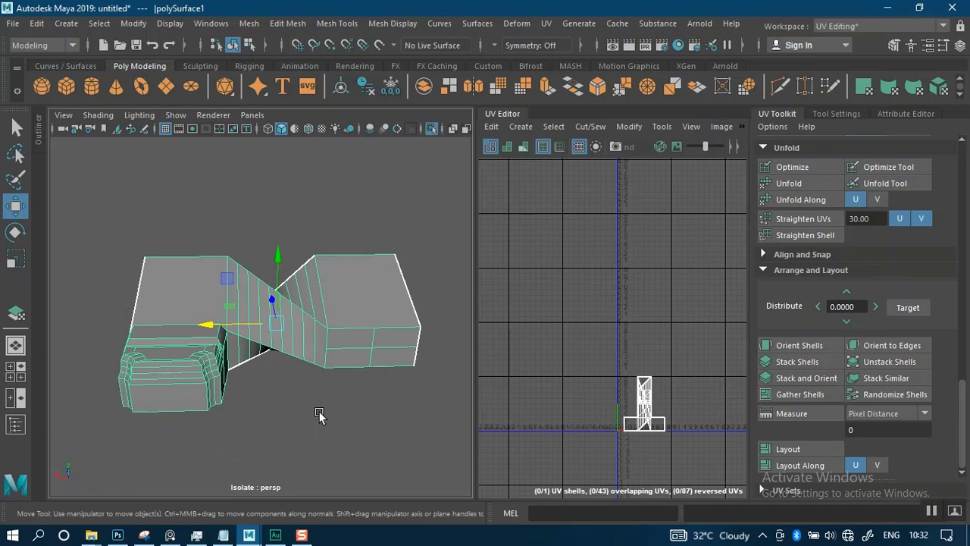
Step: Delete all existing UVs of the twisted mesh
right_click_drag(649, 334, 611, 321)
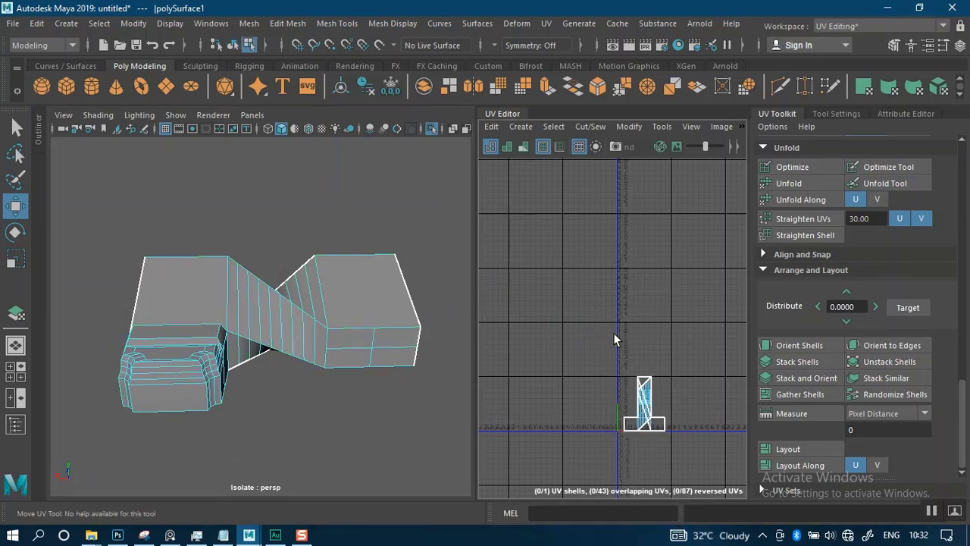
left_click_drag(603, 340, 687, 448)
key("Delete")
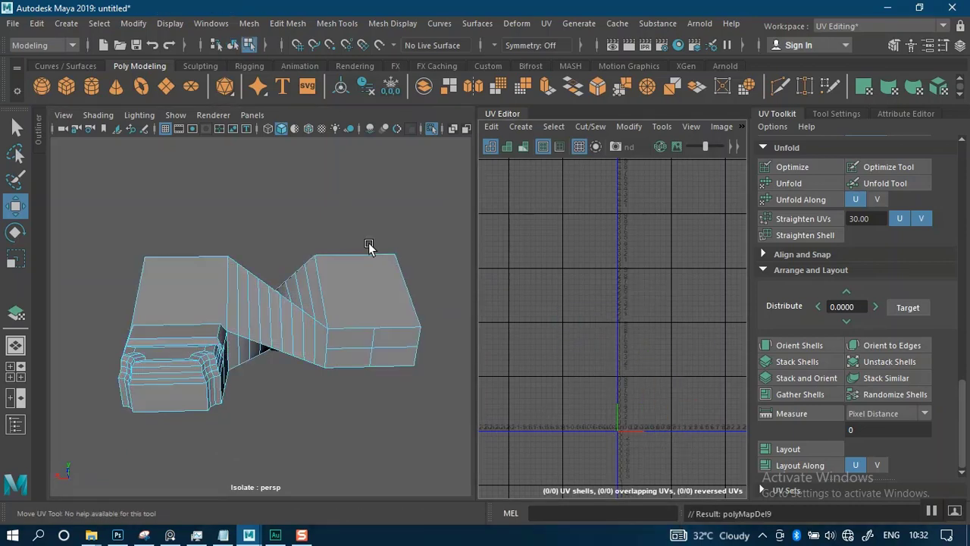
Step: Select every face of the mesh and create new UVs with a planar projection
left_click(327, 211)
middle_click_drag(263, 351, 324, 302, "alt")
right_click_drag(323, 302, 316, 381, "alt")
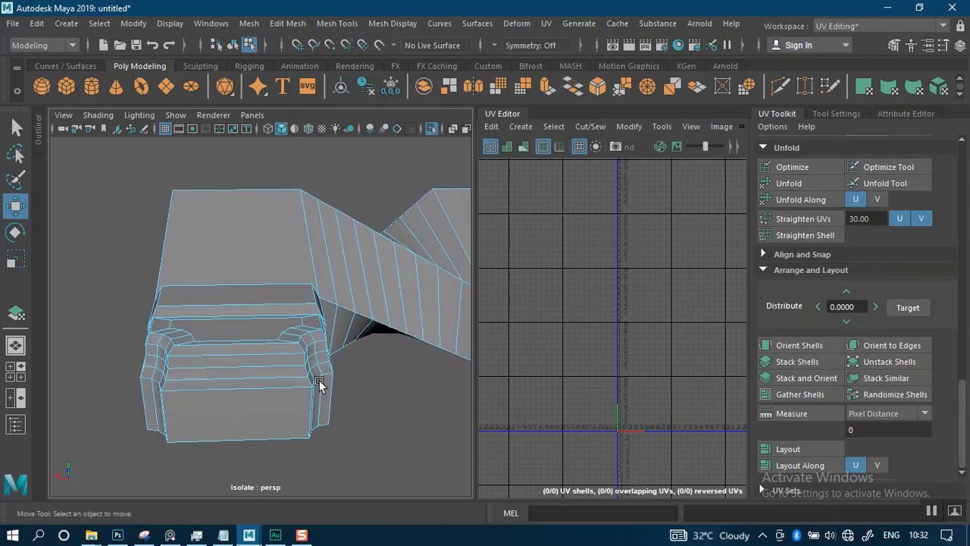
left_click_drag(317, 335, 341, 320, "alt")
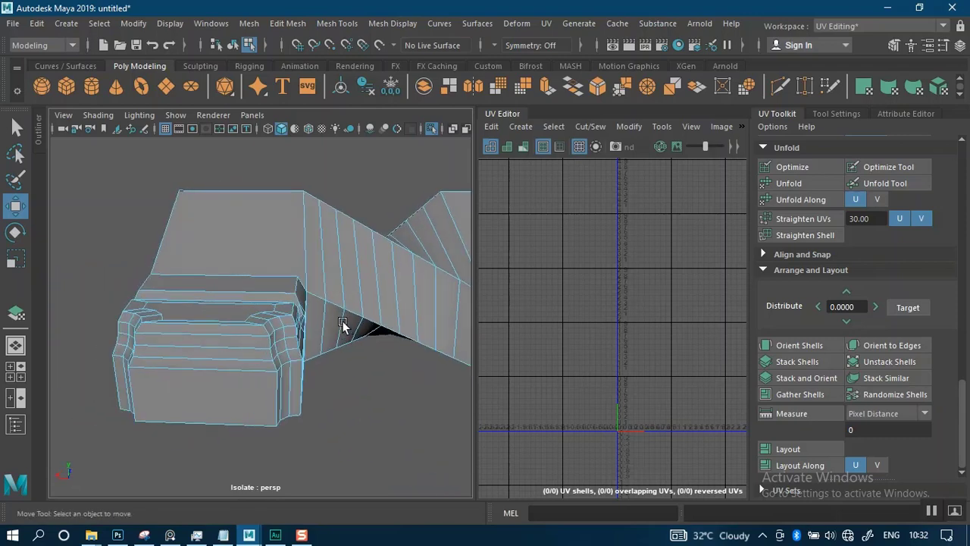
right_click_drag(342, 320, 315, 277, "alt")
middle_click_drag(315, 276, 244, 297, "alt")
right_click_drag(385, 310, 381, 185)
right_click_drag(265, 314, 232, 253, "alt")
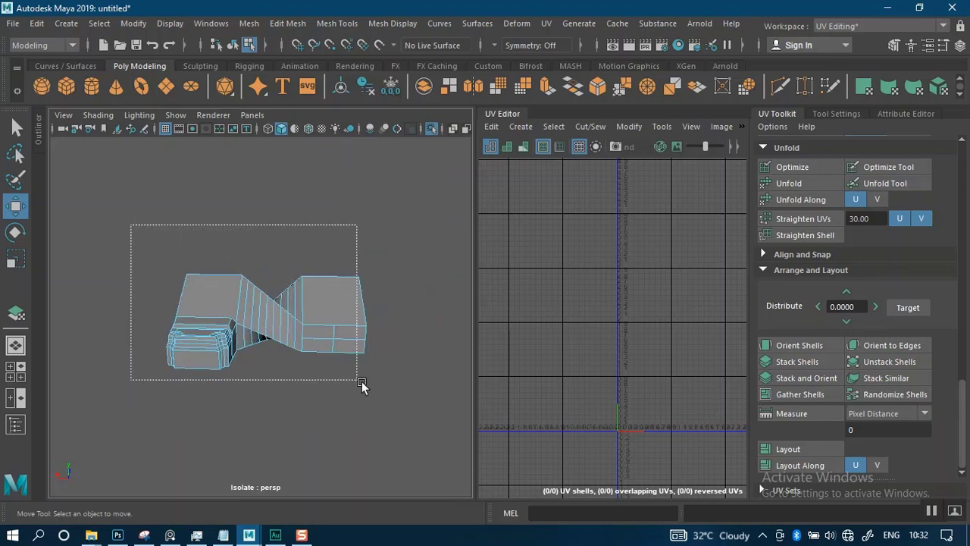
left_click_drag(382, 395, 382, 395)
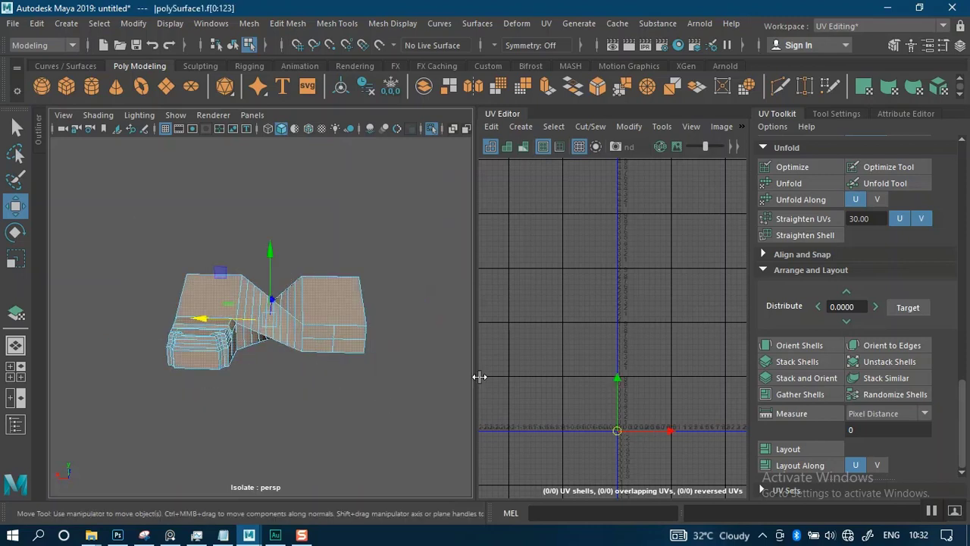
scroll(811, 242, "up", 6)
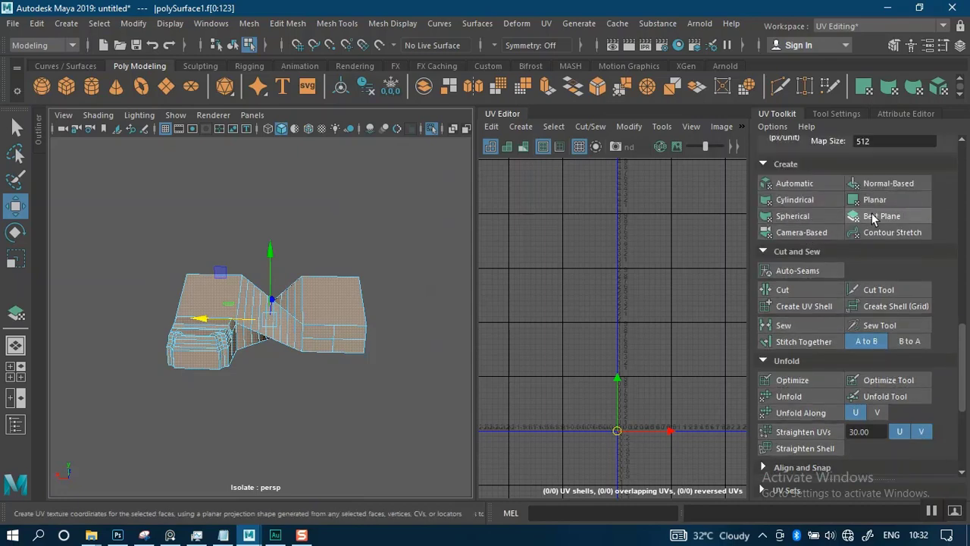
left_click(875, 200)
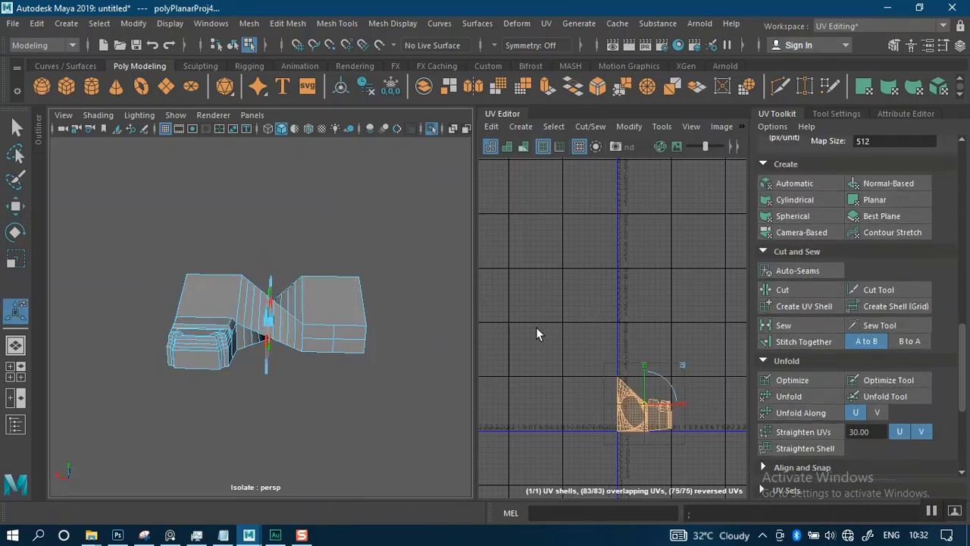
Step: Switch to edge selection and start the seam along the bottom border edges of the stepped end's side and front
scroll(548, 294, "up", 2)
scroll(404, 384, "up", 5)
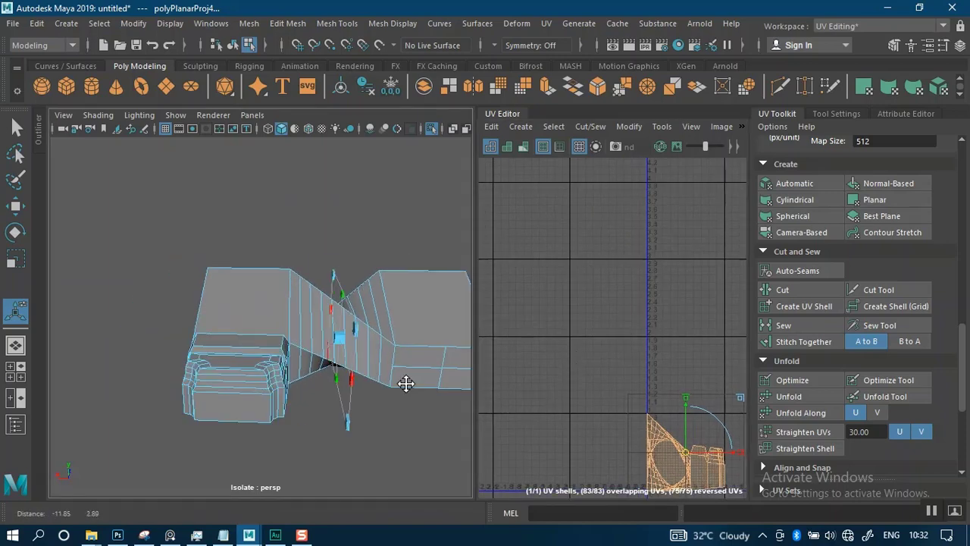
left_click_drag(375, 349, 321, 337, "alt")
right_click_drag(321, 337, 344, 119)
left_click_drag(329, 245, 321, 282, "alt")
scroll(334, 311, "up", 4)
left_click(335, 341)
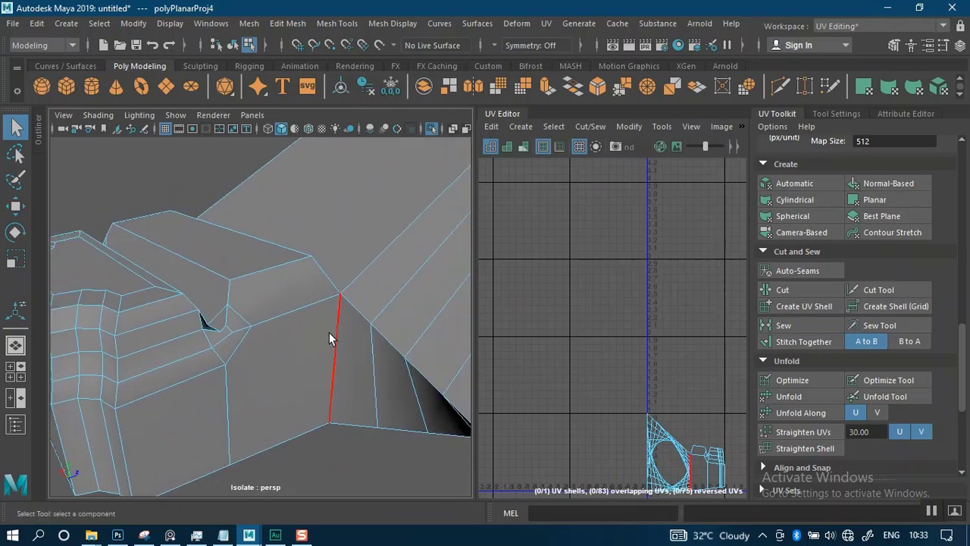
left_click_drag(336, 335, 295, 445, "alt")
left_click(307, 380)
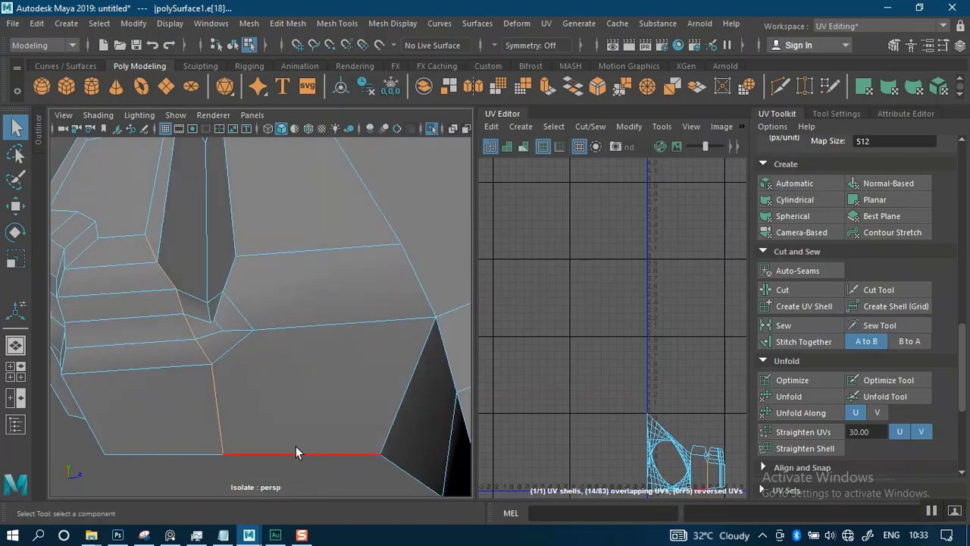
left_click_drag(305, 490, 334, 454, "alt")
left_click_drag(353, 371, 360, 239, "alt")
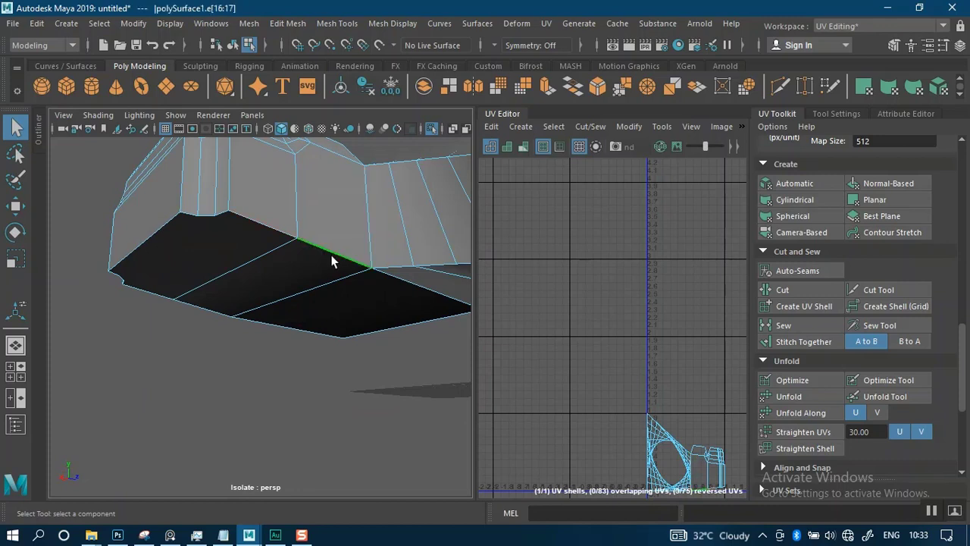
left_click_drag(294, 214, 291, 237, "alt")
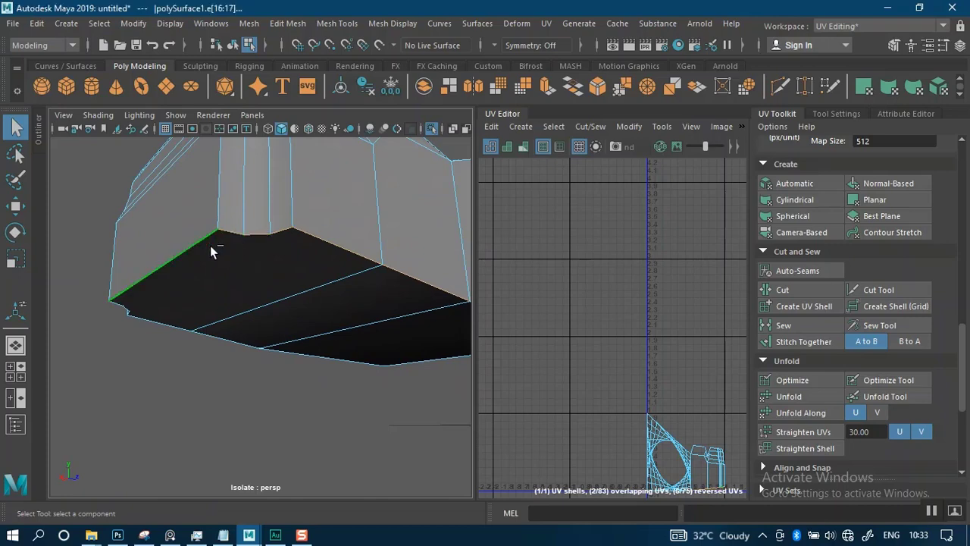
Step: Add the remaining bottom border edges around the stepped block, including its opposite side and rear, to the seam selection
left_click_drag(274, 325, 447, 326, "alt")
scroll(325, 305, "up", 3)
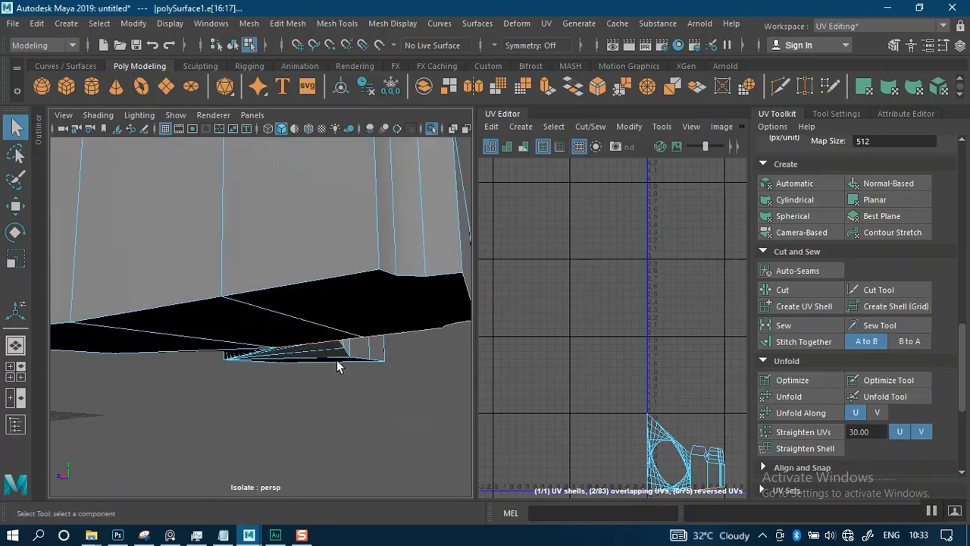
left_click_drag(338, 366, 285, 412, "alt")
scroll(285, 412, "up", 1)
scroll(285, 412, "up", 1)
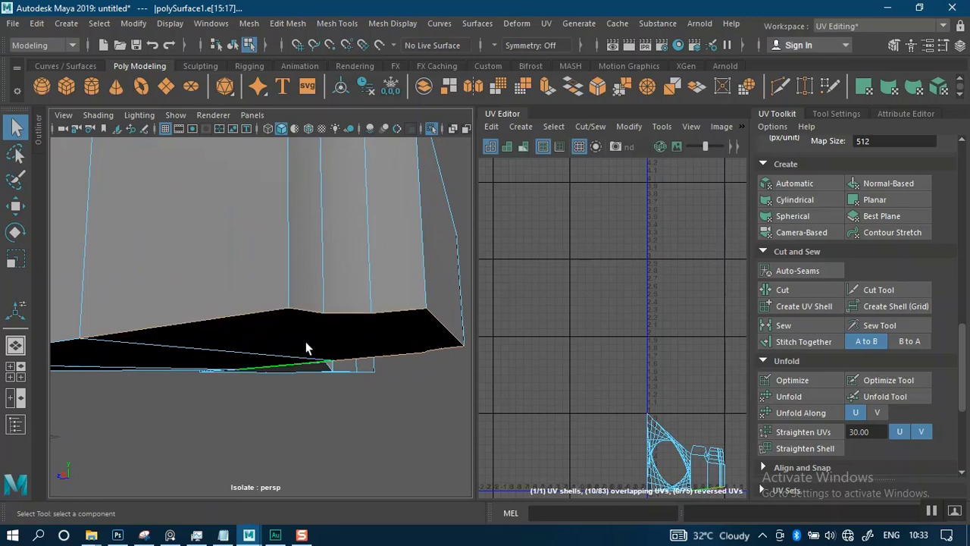
mouse_move(310, 347)
middle_mouse_down("alt")
mouse_move(439, 349)
mouse_move(310, 332)
middle_mouse_up("alt")
left_click_drag(254, 354, 346, 287, "alt")
left_click(270, 333)
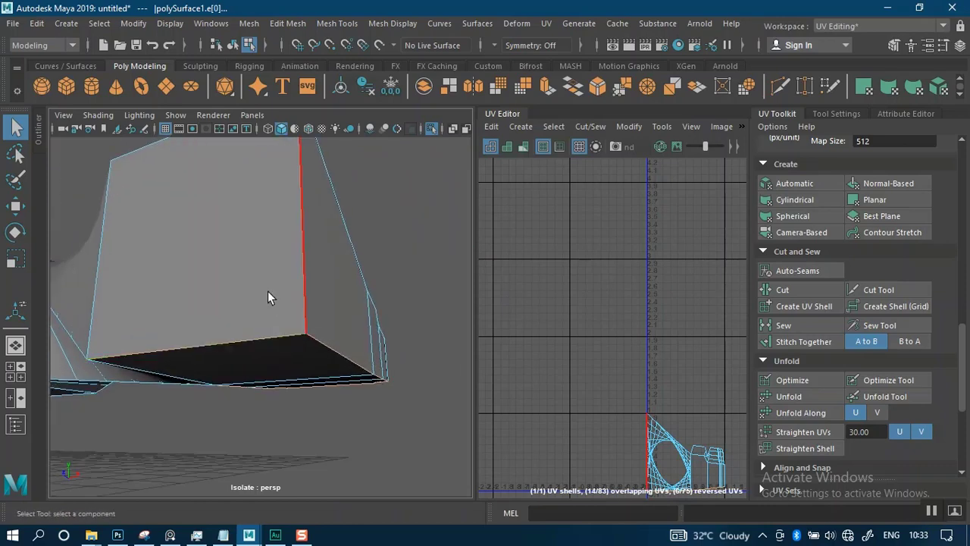
Step: Extend the seam selection along the bottom edges of the plain block and the long border edges of the twisted section
left_click_drag(267, 291, 288, 307, "alt")
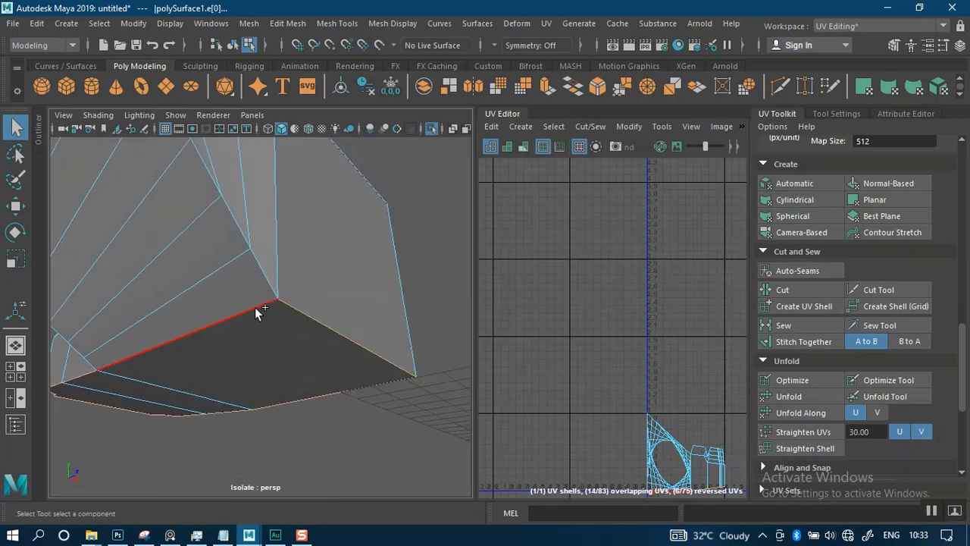
left_click_drag(272, 367, 209, 338, "alt")
right_click_drag(209, 338, 310, 322, "alt")
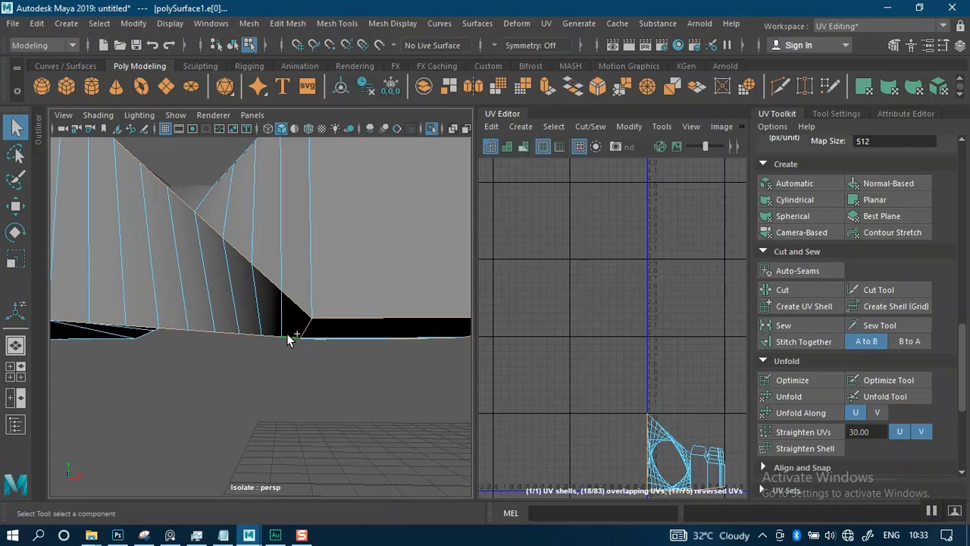
left_click_drag(329, 288, 306, 355, "alt")
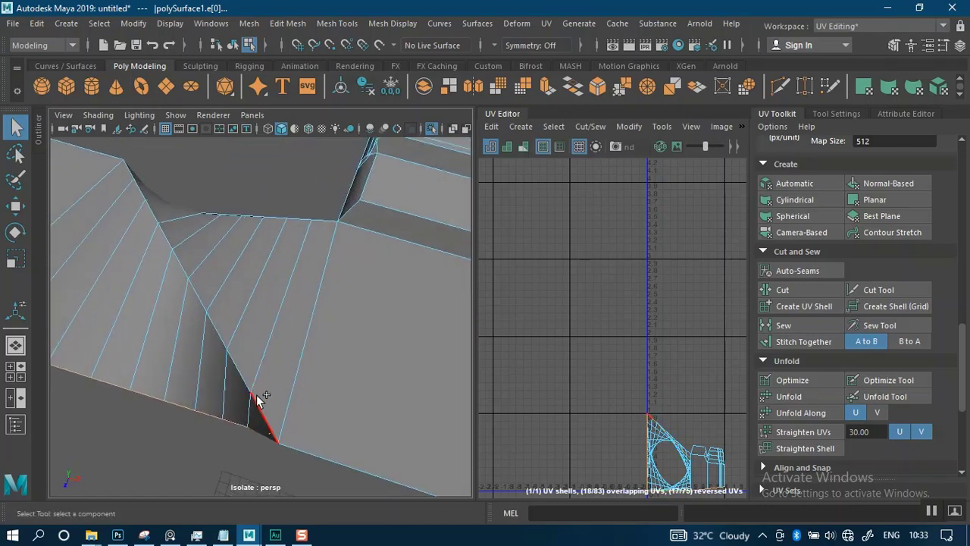
left_click(319, 241, "shift")
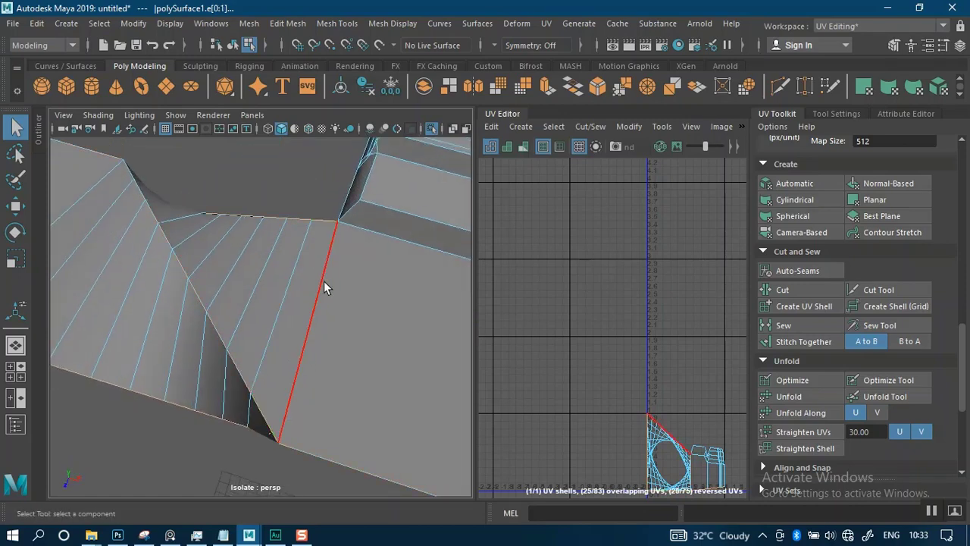
Step: Add the vertical corner edge and the outer border edges of the plain block's end faces to the seam selection
left_click_drag(324, 286, 367, 248, "alt")
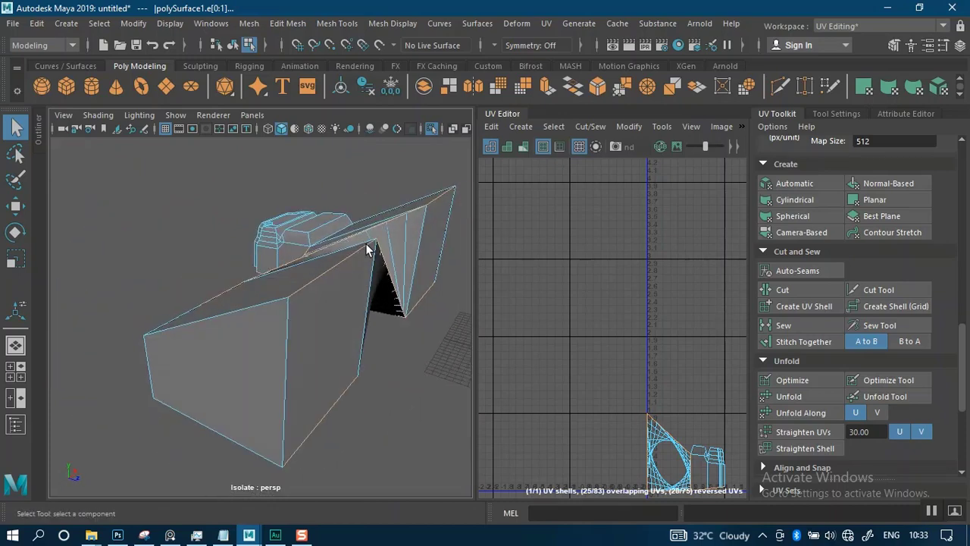
left_click_drag(337, 298, 278, 337, "alt")
left_click(267, 366, "shift")
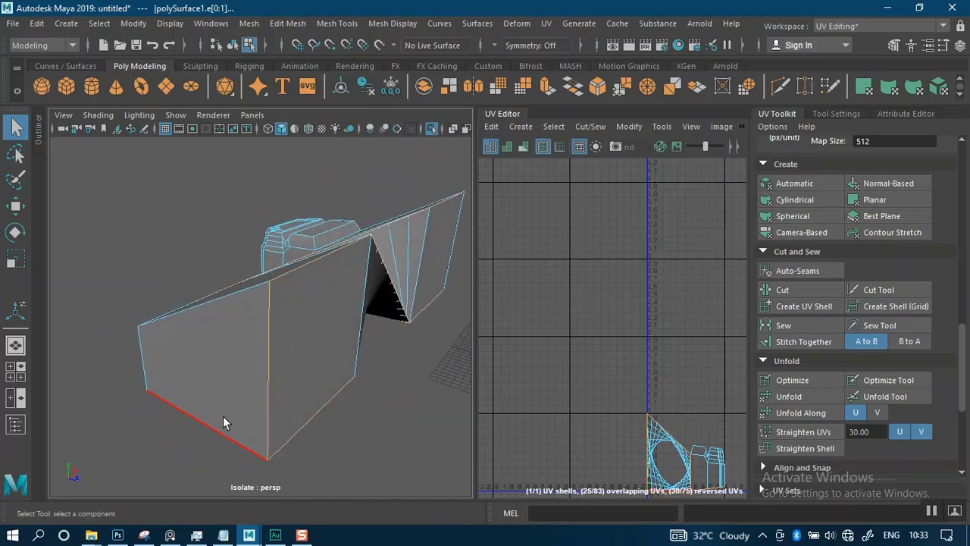
left_click_drag(226, 398, 317, 368, "alt")
left_click(328, 374, "shift")
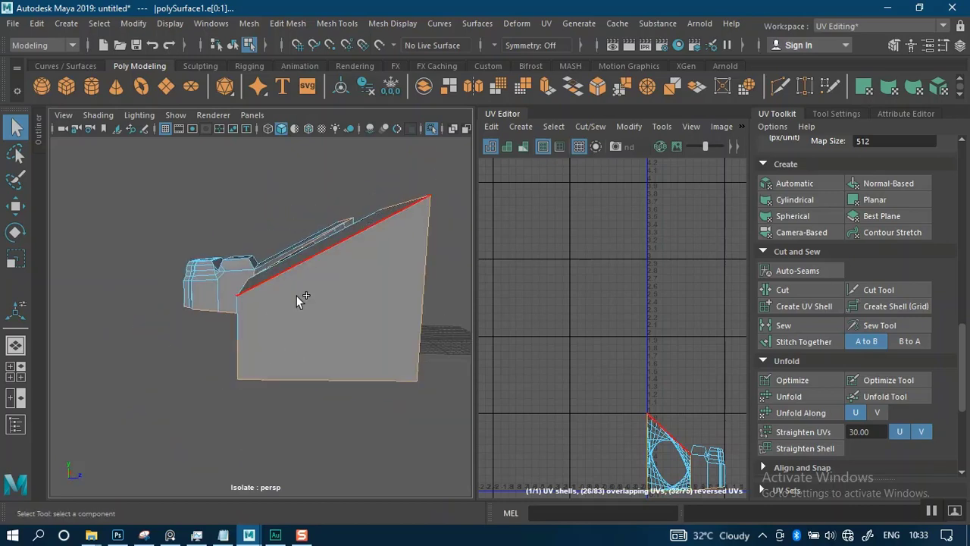
Step: Add the plain block's front corner and bottom edges plus the edges where it meets the twisted section to the seams
left_click_drag(315, 281, 327, 394, "alt")
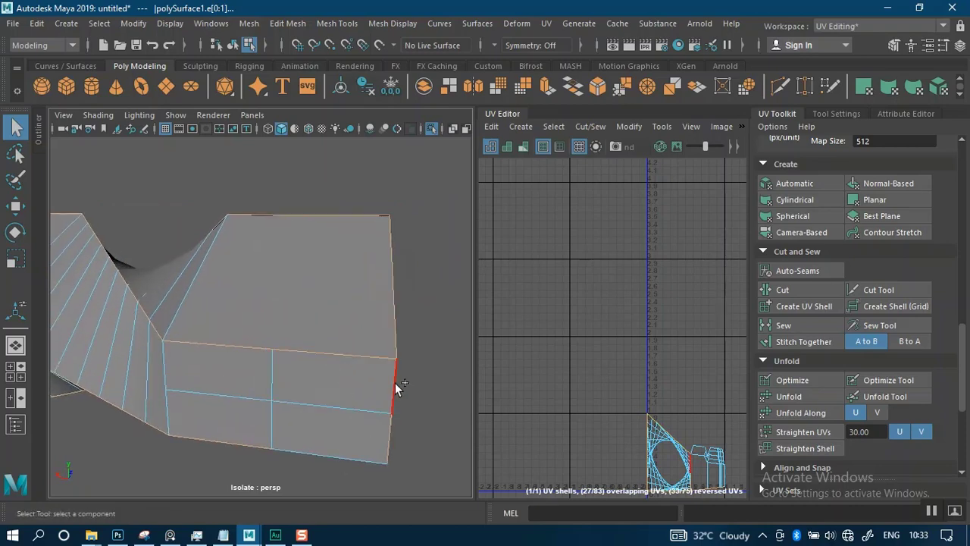
left_click(370, 456, "shift")
left_click_drag(251, 405, 355, 345, "alt")
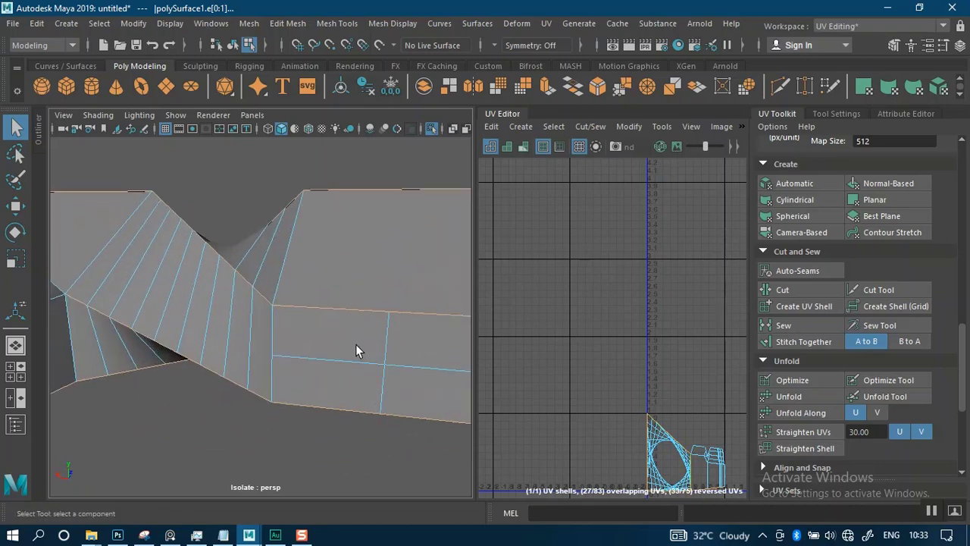
scroll(349, 349, "up", 2)
middle_click_drag(337, 353, 338, 378, "alt")
left_click_drag(337, 378, 357, 388, "alt")
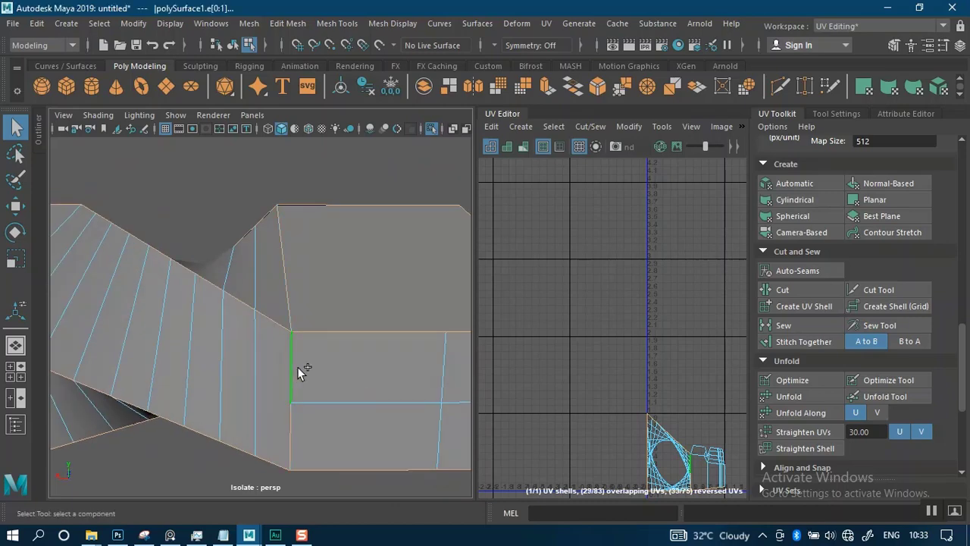
Step: Add the edges where the twisted section joins the stepped block to the seam selection
left_click_drag(307, 412, 247, 349, "alt")
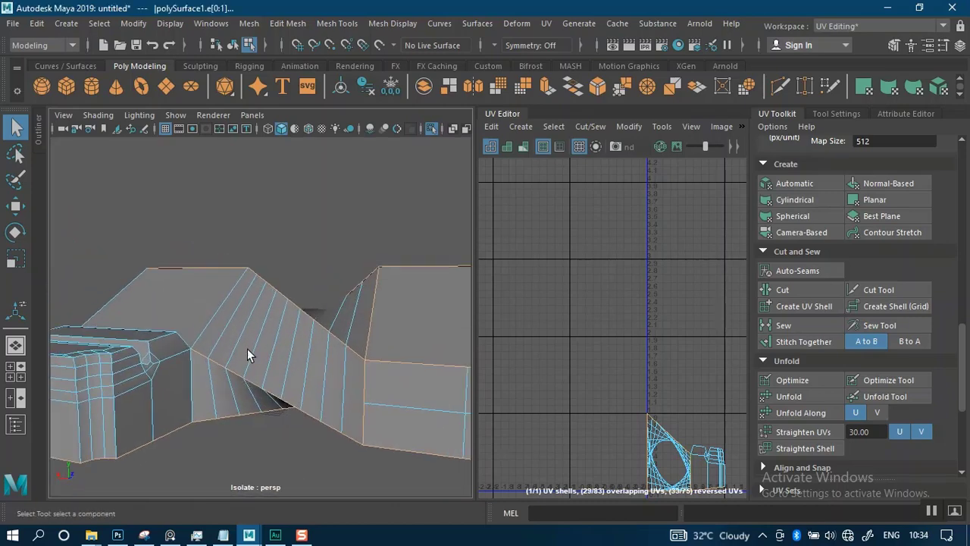
scroll(247, 349, "up", 2)
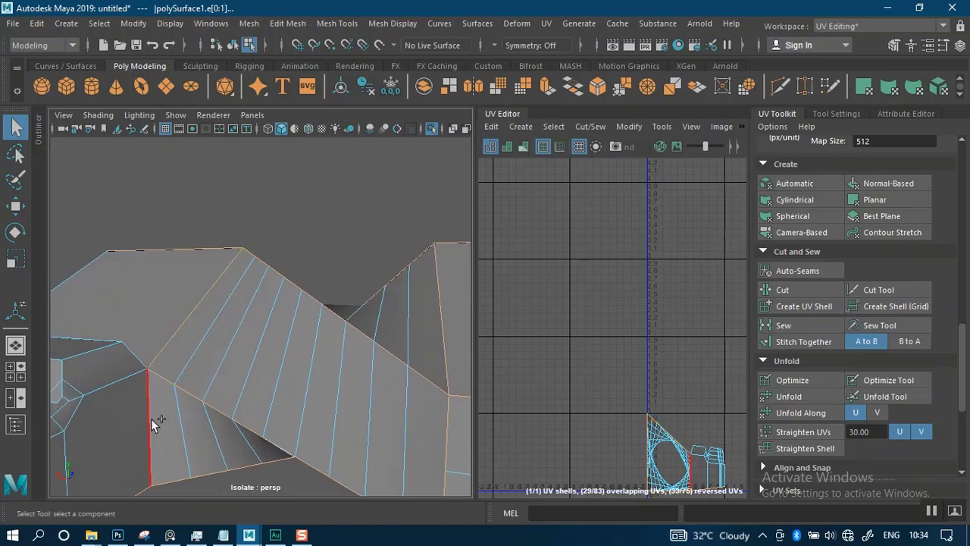
mouse_move(256, 373)
left_mouse_down("alt")
mouse_move(241, 350)
mouse_move(269, 347)
mouse_move(219, 356)
mouse_move(245, 378)
mouse_move(262, 291)
mouse_move(266, 321)
mouse_move(291, 338)
mouse_move(358, 351)
mouse_move(341, 366)
mouse_move(348, 336)
mouse_move(323, 320)
mouse_move(296, 370)
mouse_move(274, 373)
left_mouse_up("alt")
Step: Add the edge across the stepped block's top at its first step and the side's vertical edge below it to the seams
scroll(312, 332, "up", 3)
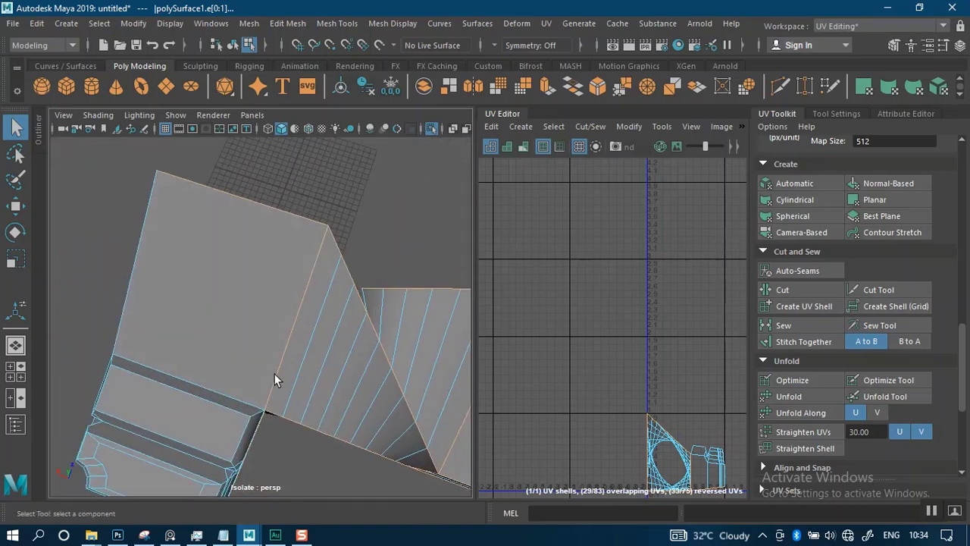
middle_click_drag(274, 374, 321, 328, "alt")
scroll(322, 328, "up", 5)
left_click(289, 422, "shift")
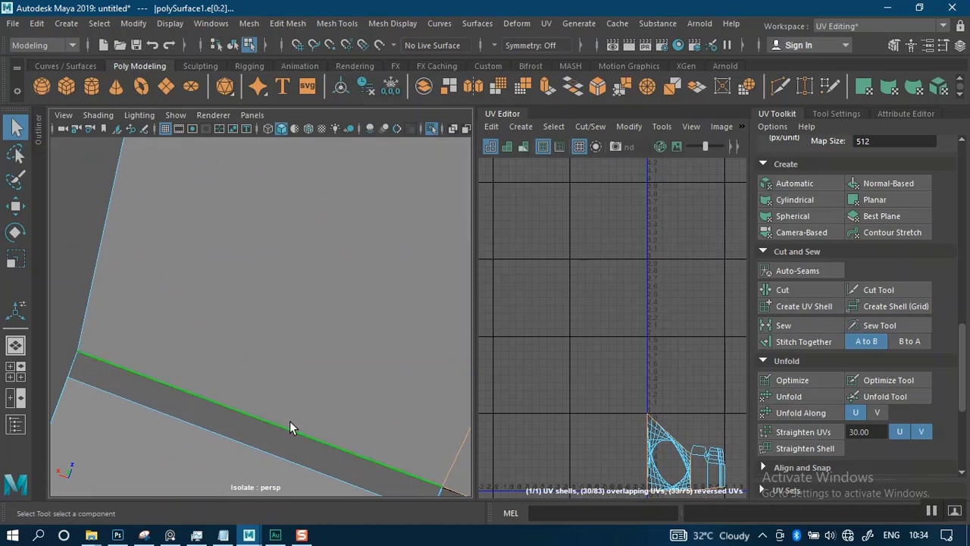
scroll(289, 420, "down", 5)
left_click_drag(289, 420, 349, 258, "alt")
scroll(350, 258, "up", 3)
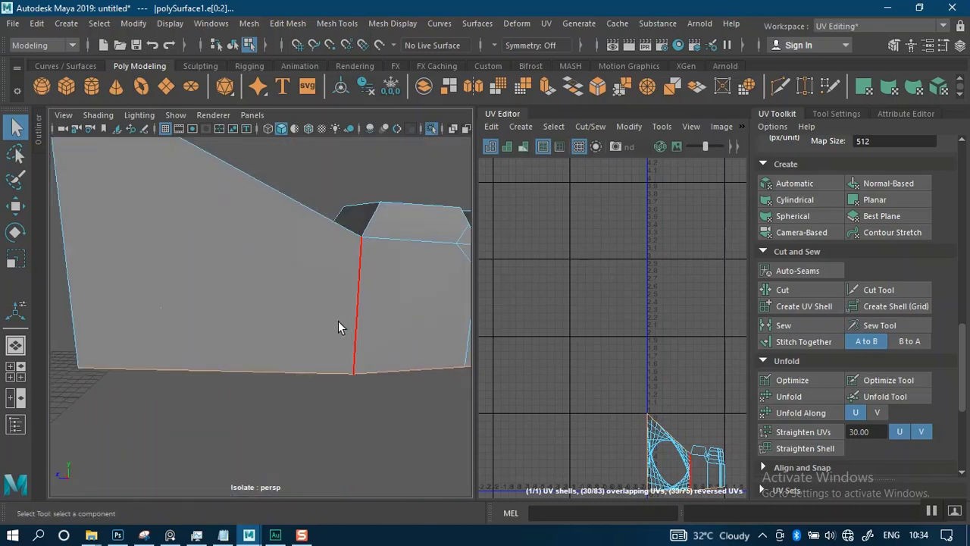
left_click_drag(367, 361, 277, 372, "alt")
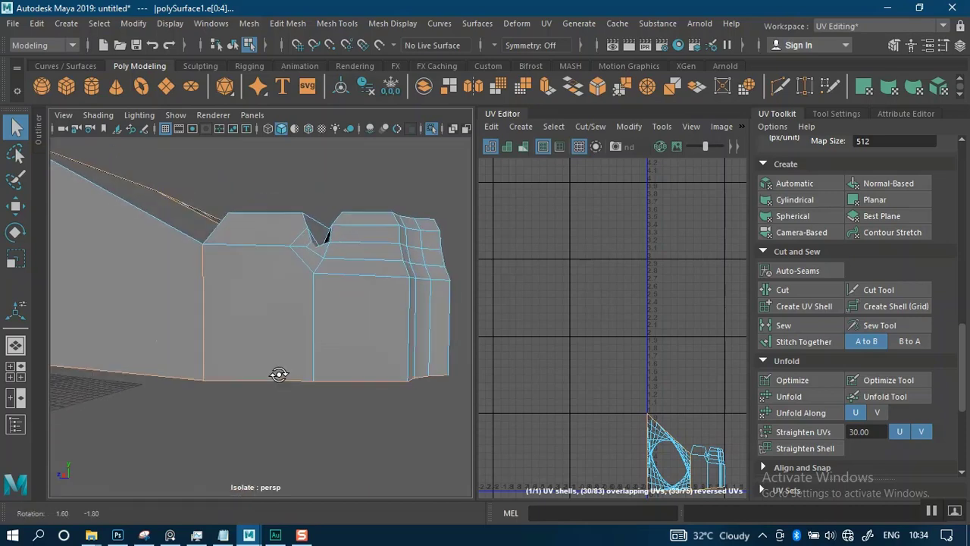
Step: Check the seams around the stepped block and deselect the rear top edge of its sloped face
scroll(181, 410, "up", 3)
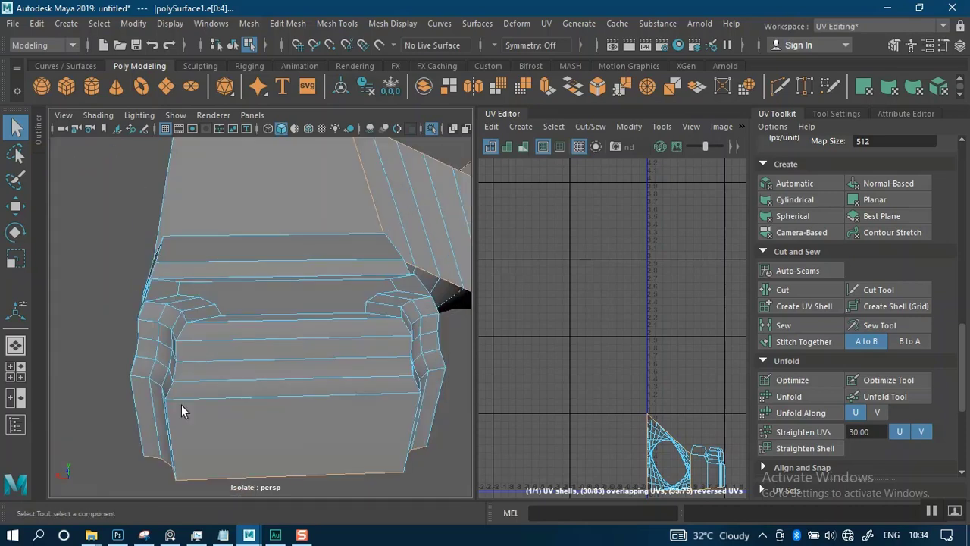
scroll(181, 411, "down", 4)
left_click_drag(223, 288, 300, 277, "alt")
middle_click_drag(301, 277, 324, 329, "alt")
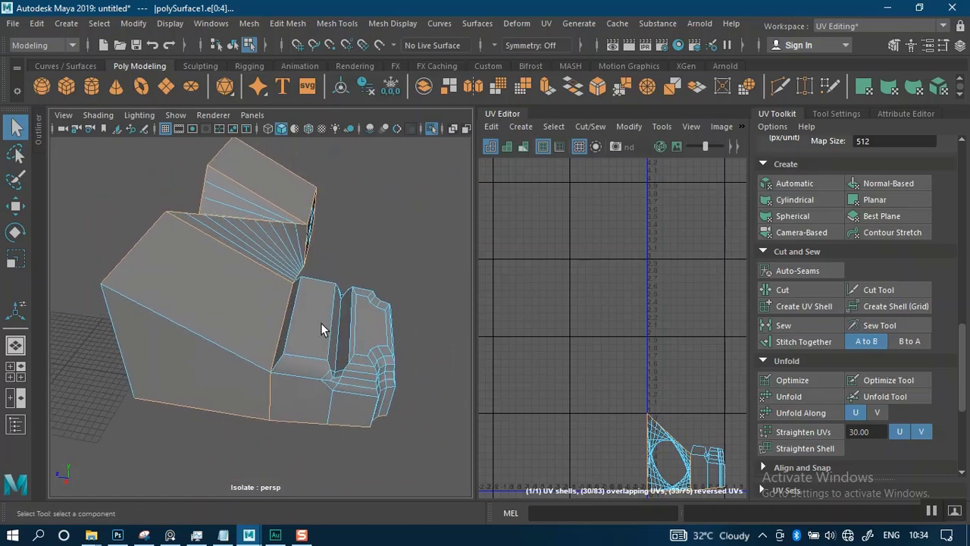
left_click_drag(259, 362, 303, 400, "alt")
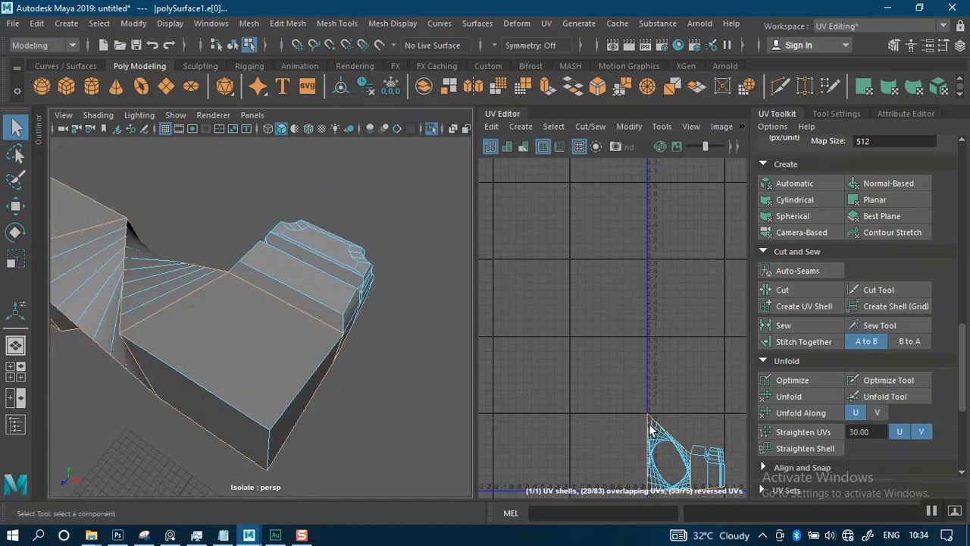
Step: Cut the mesh's UVs along the selected seam edges and unfold all the resulting shells
right_click_drag(649, 424, 630, 370, "alt")
middle_click_drag(630, 370, 618, 281, "alt")
right_click_drag(617, 281, 800, 419, "alt")
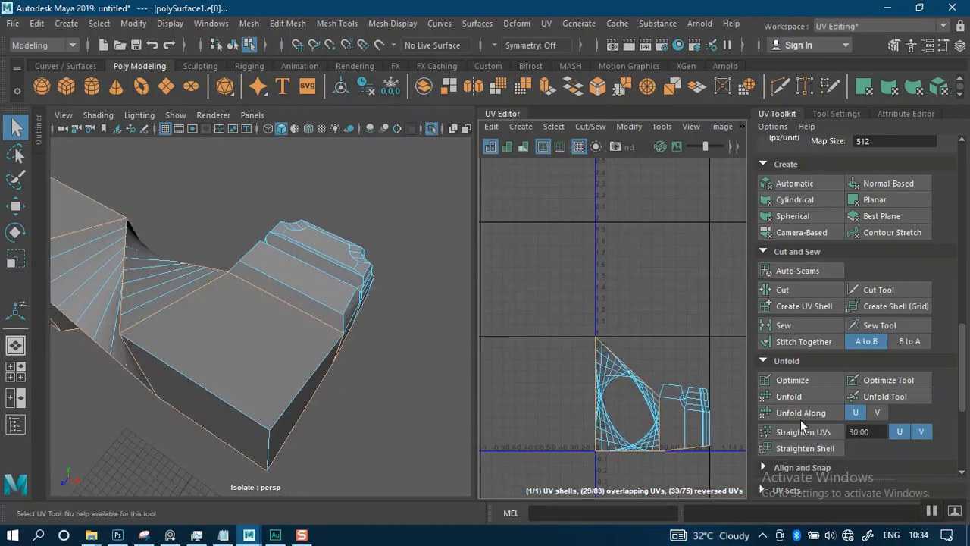
left_click(793, 291)
right_click_drag(657, 335, 631, 328)
left_click_drag(579, 330, 656, 426)
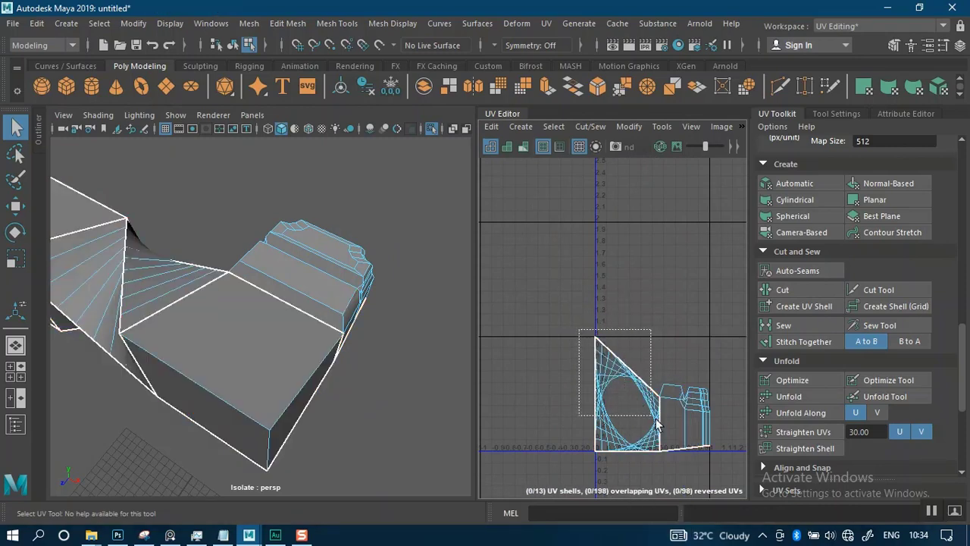
left_click_drag(741, 472, 741, 470)
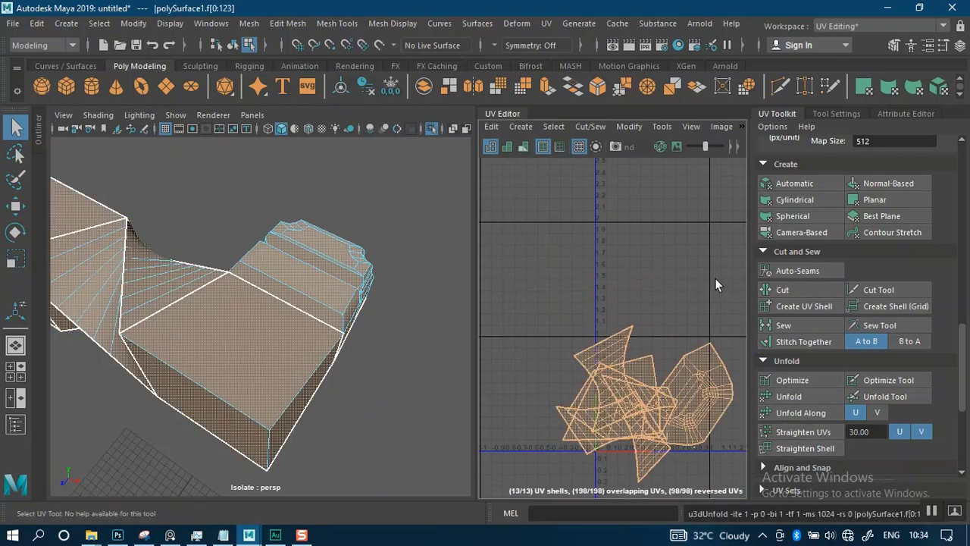
Step: Orient all the UV shells to the U and V axes and lay them out within the 0 to 1 tile
left_click(673, 259)
scroll(635, 342, "down", 3)
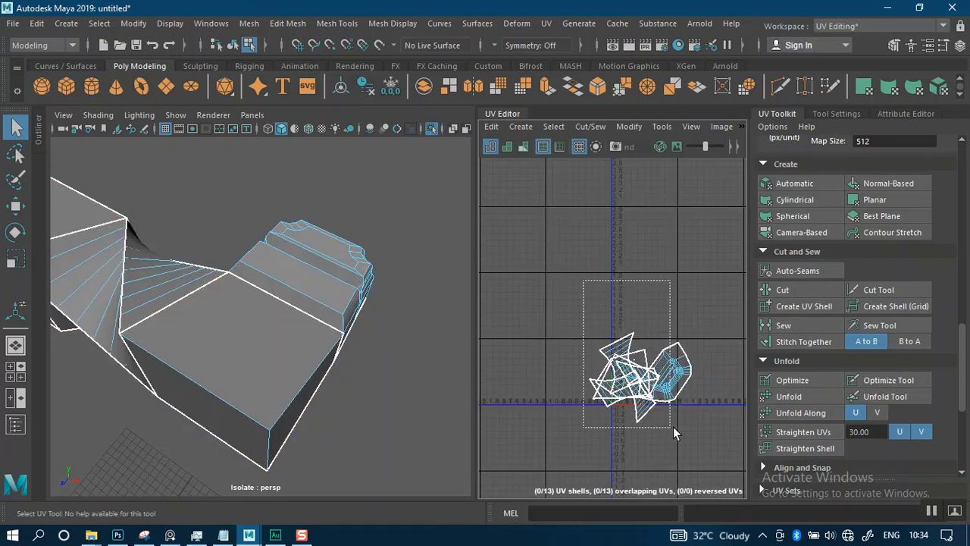
left_click_drag(673, 427, 672, 427)
scroll(788, 425, "down", 5)
left_click(797, 387)
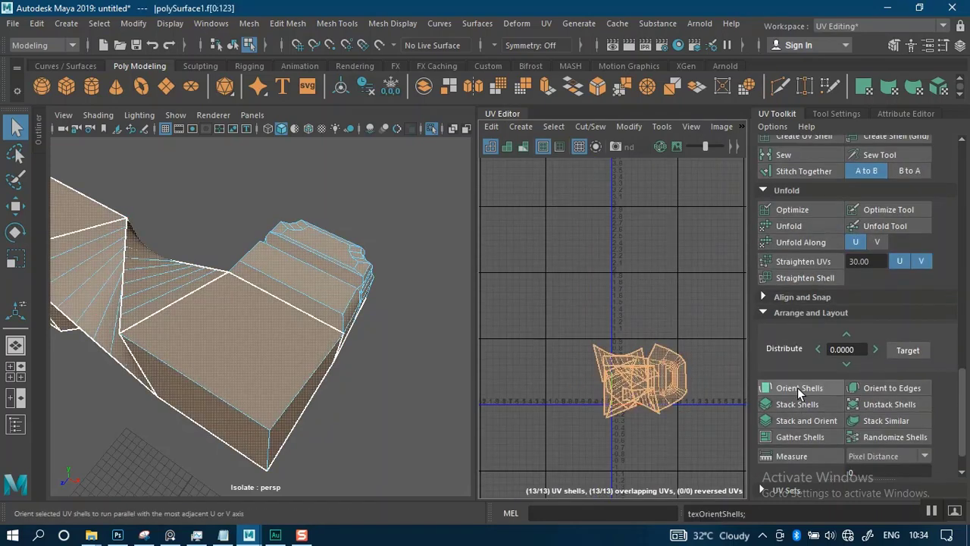
scroll(797, 387, "down", 2)
left_click(808, 443)
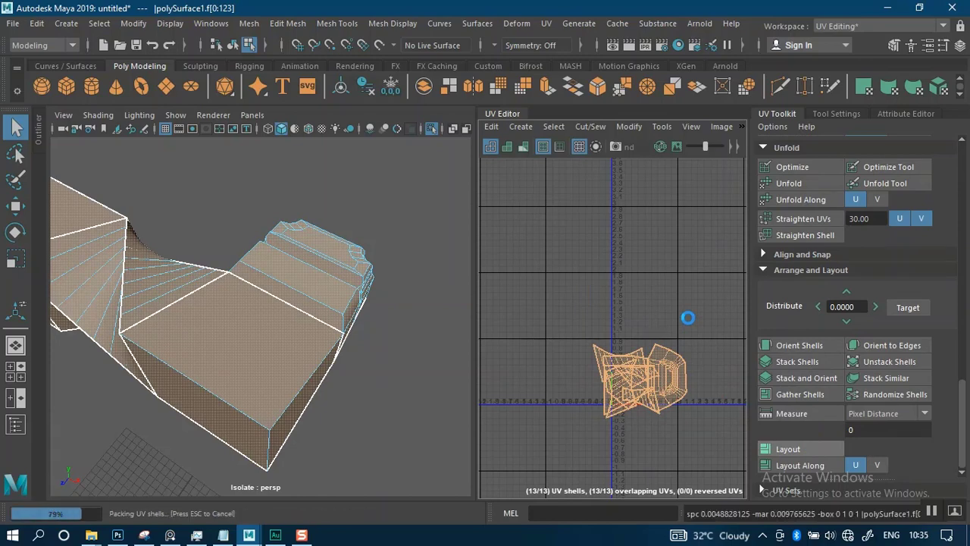
scroll(679, 326, "up", 6)
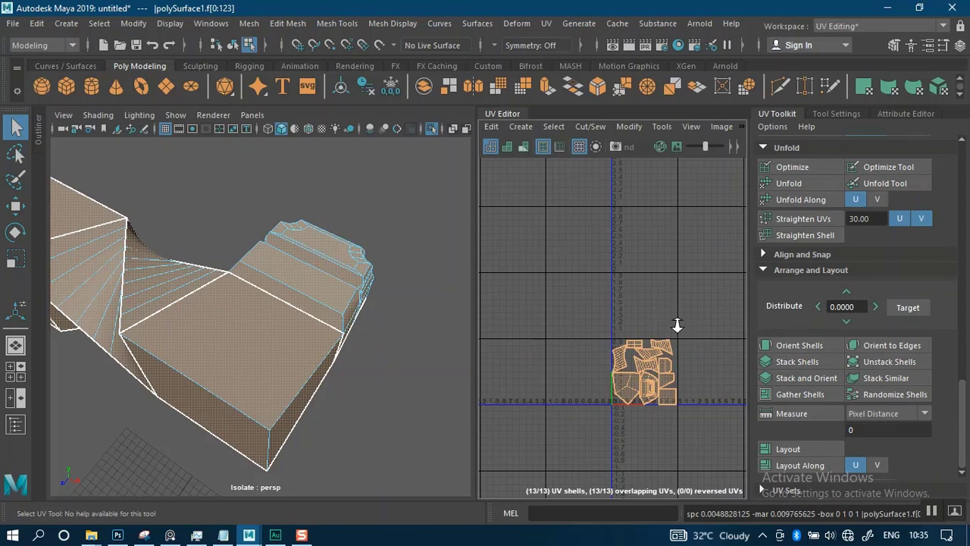
middle_click_drag(635, 281, 637, 291, "alt")
scroll(649, 232, "down", 1)
Step: Examine the UV distortion shading across the whole mesh, especially on the stepped block's shell
left_click(528, 148)
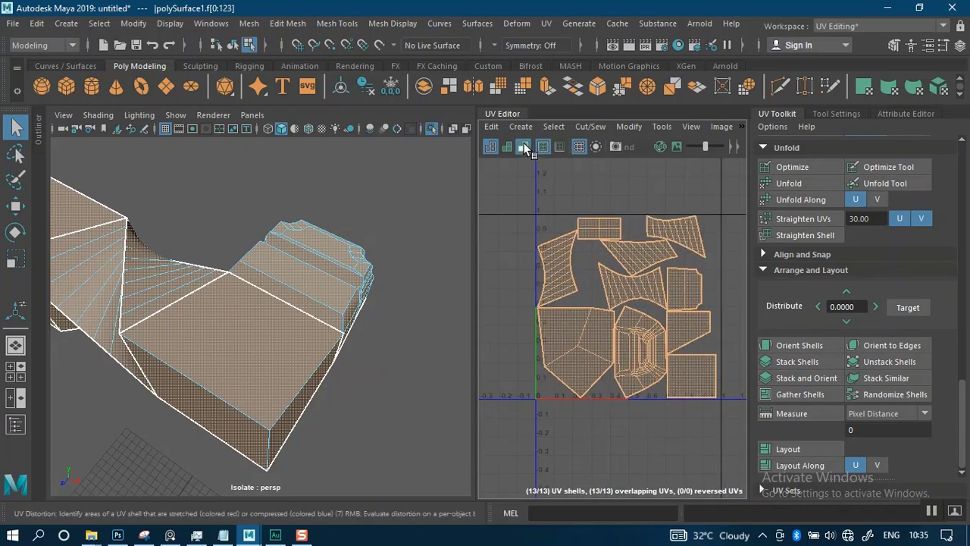
left_click(638, 336)
left_click_drag(385, 343, 286, 281, "alt")
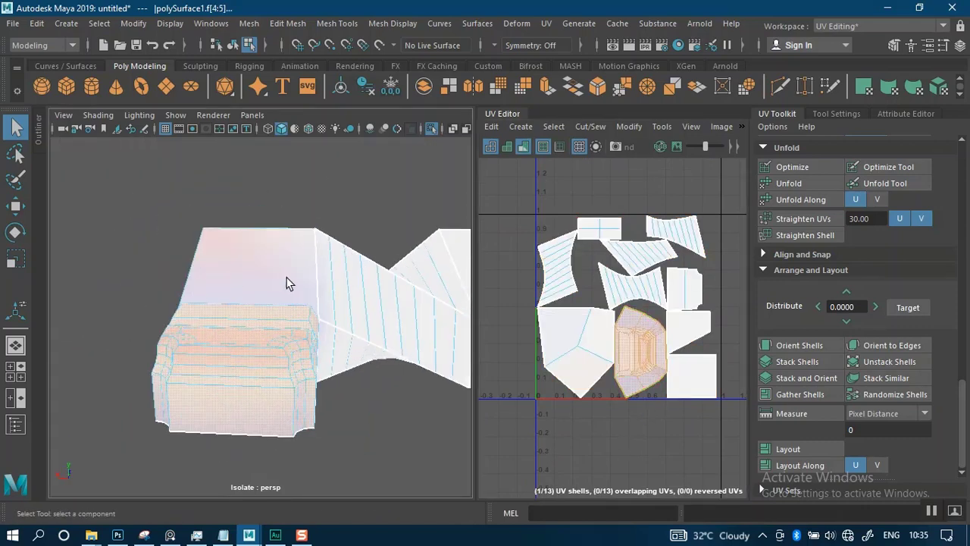
scroll(299, 303, "up", 4)
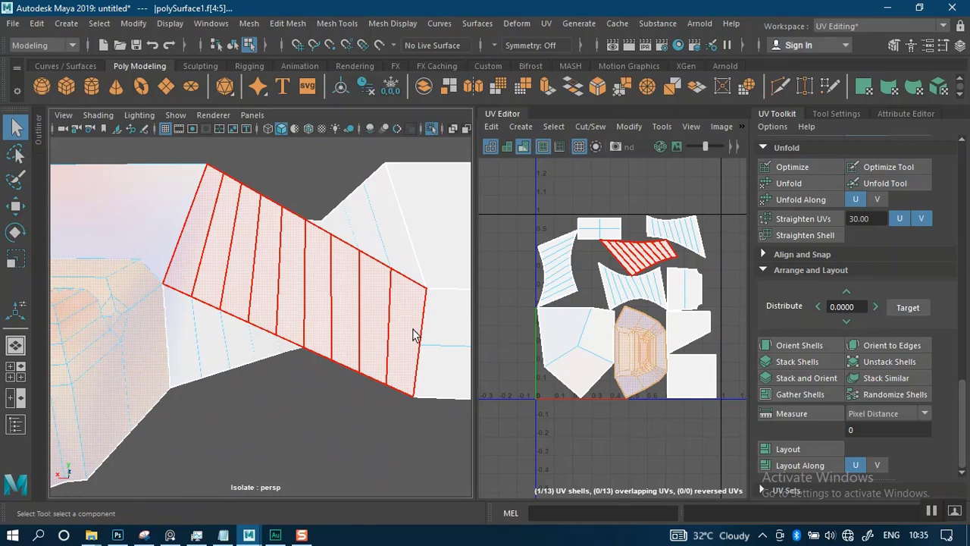
left_click_drag(413, 334, 331, 274, "alt")
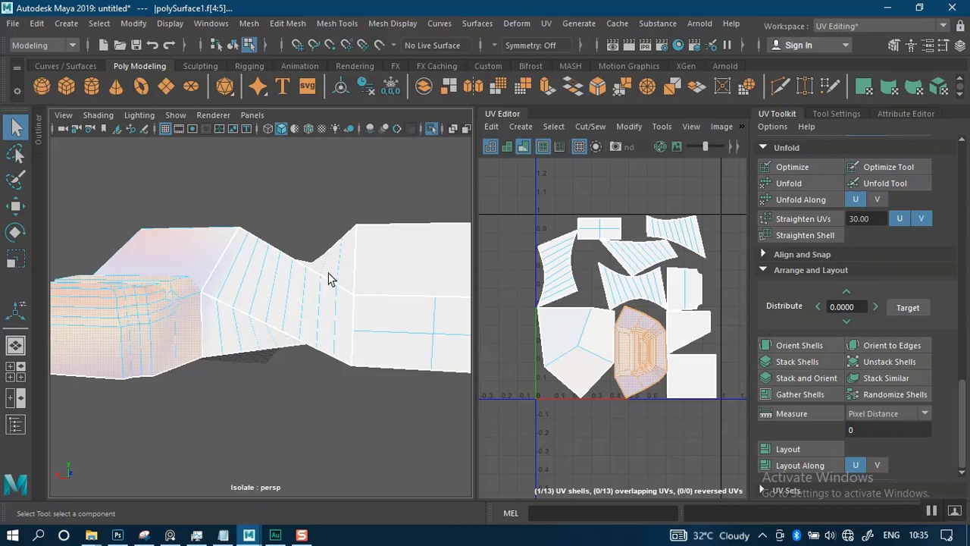
left_click_drag(341, 316, 275, 334, "alt")
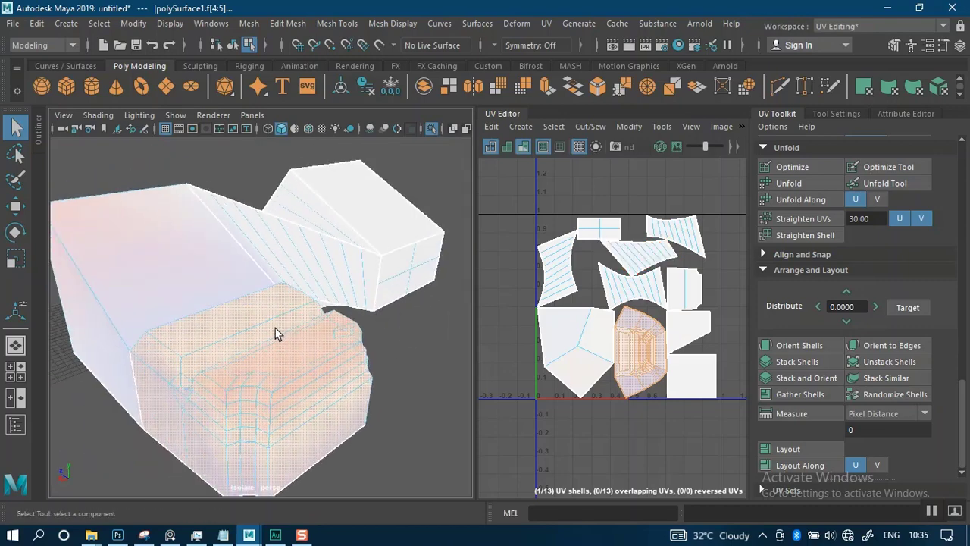
left_click(276, 397)
left_click_drag(336, 375, 307, 335, "alt")
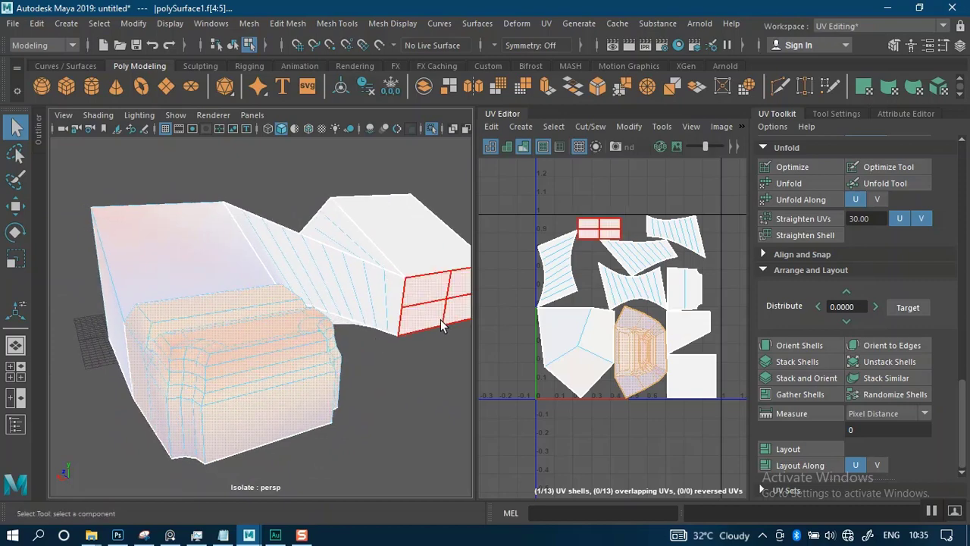
right_click_drag(440, 322, 315, 327, "alt")
middle_click_drag(344, 319, 356, 327, "alt")
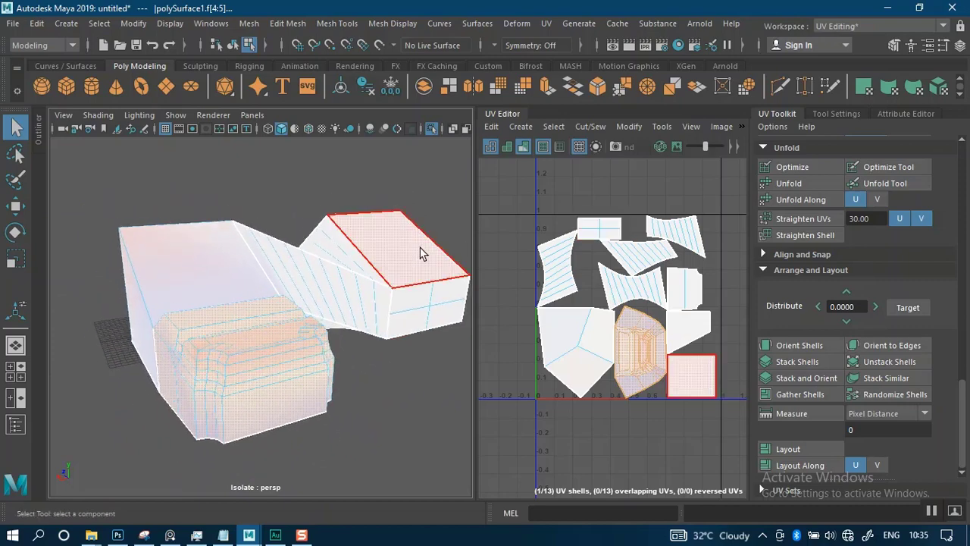
left_click(523, 146)
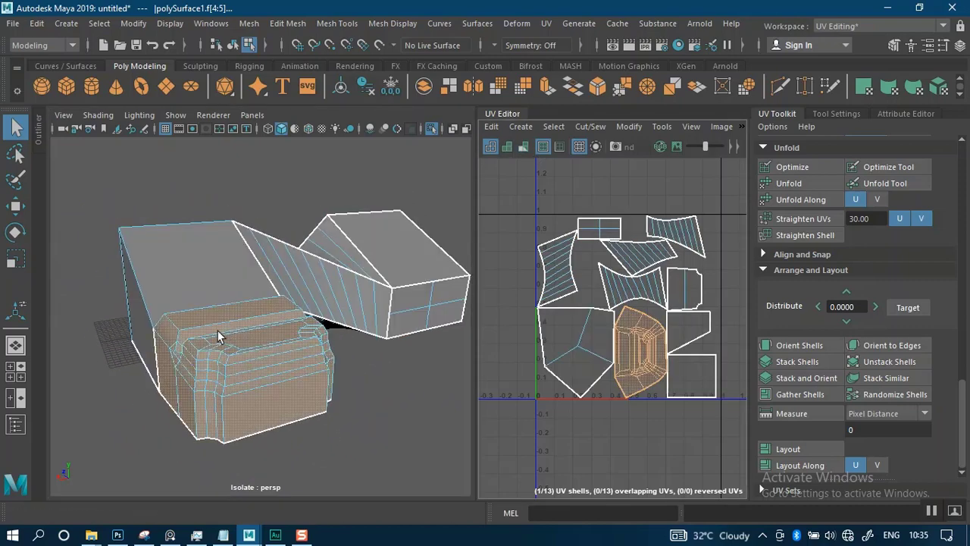
Step: Move the stepped block's UV shell out of the layout into empty space around U 1.4
mouse_move(217, 333)
left_mouse_down("alt")
mouse_move(270, 337)
mouse_move(351, 388)
mouse_move(372, 335)
mouse_move(391, 349)
left_mouse_up("alt")
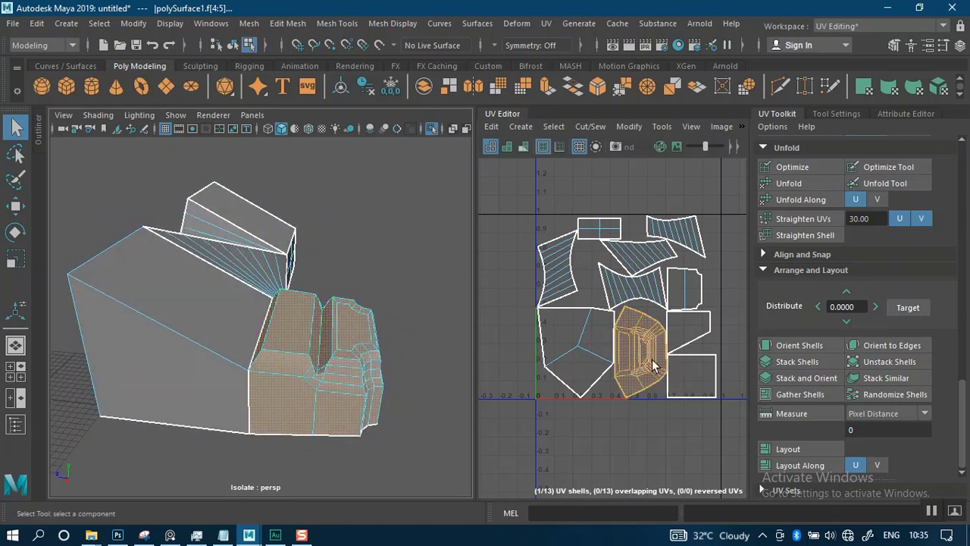
scroll(650, 363, "down", 1)
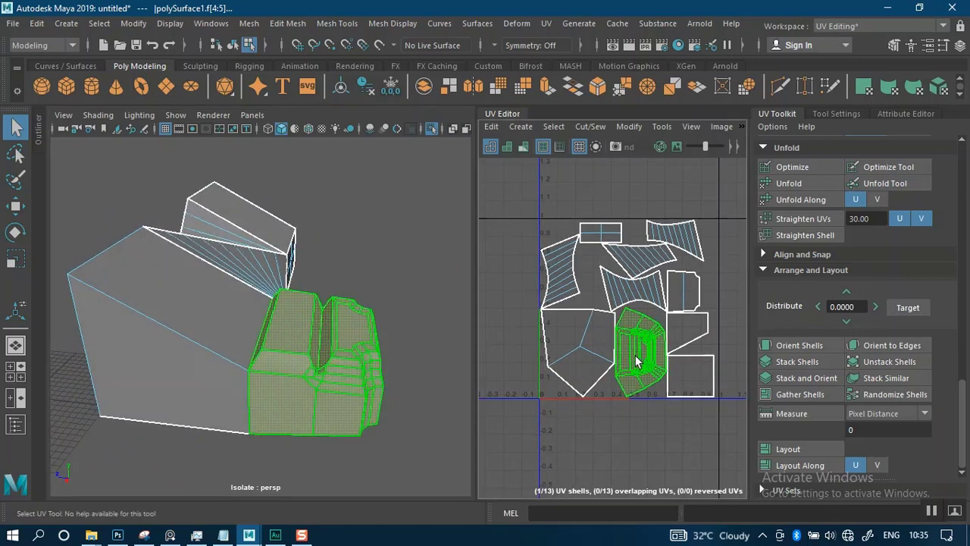
key("w")
scroll(644, 358, "down", 3)
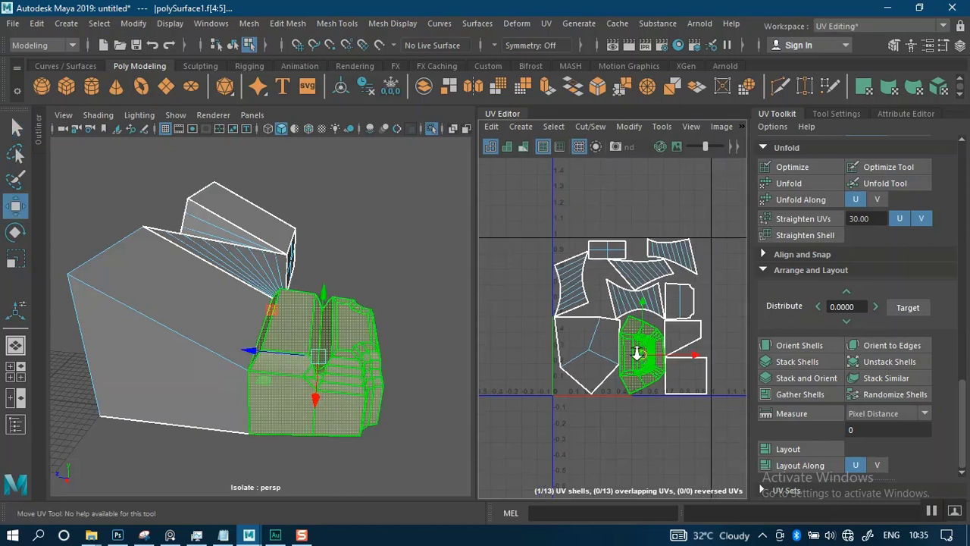
left_click_drag(582, 347, 692, 307)
middle_click_drag(626, 370, 517, 379, "alt")
right_click_drag(522, 380, 679, 470, "alt")
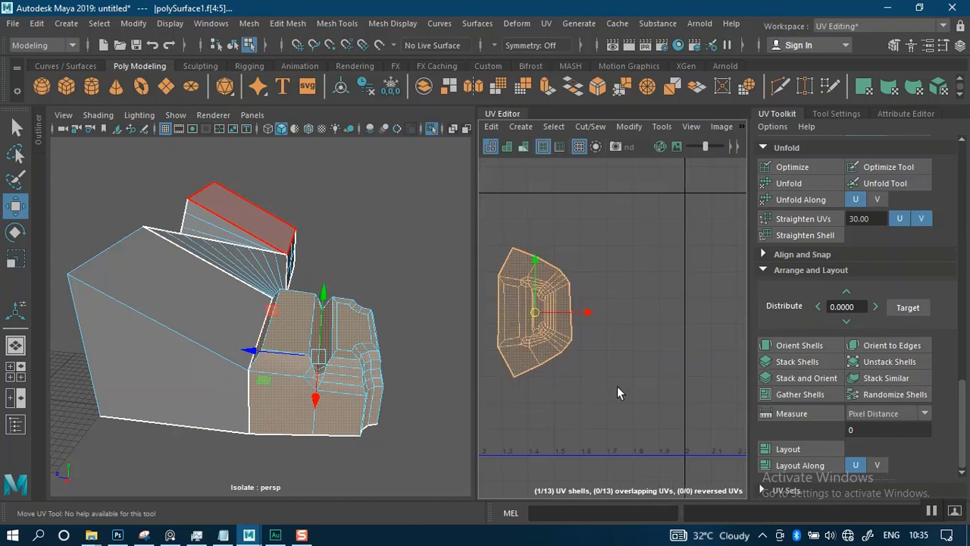
middle_click_drag(616, 351, 665, 365, "alt")
right_click_drag(651, 378, 673, 444, "alt")
middle_click_drag(639, 369, 682, 374, "alt")
left_click(683, 307)
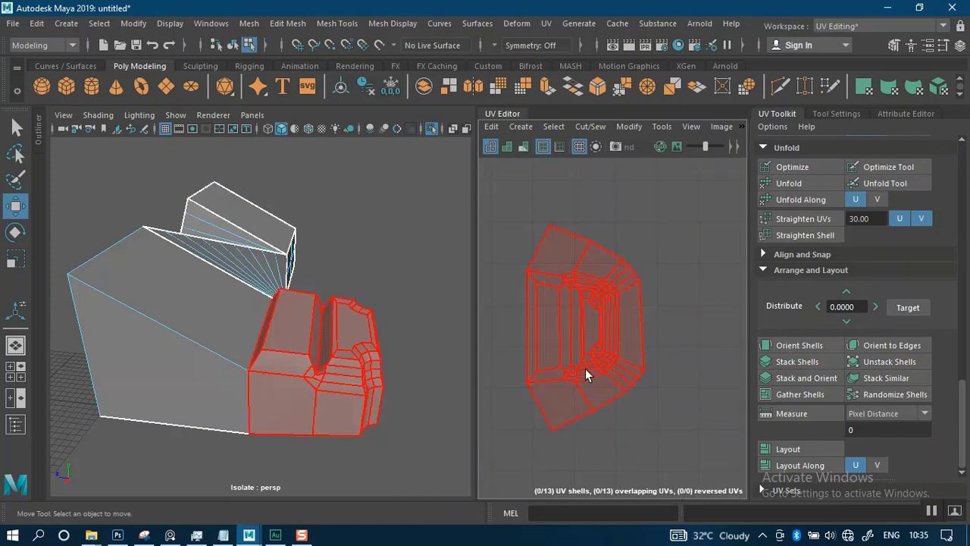
Step: Select the edge line on the stepped block's sides that runs up from the base just in front of the groove
right_click_drag(268, 385, 311, 395, "alt")
left_click(313, 396)
middle_click_drag(335, 410, 320, 362, "alt")
left_click_drag(338, 363, 325, 356, "alt")
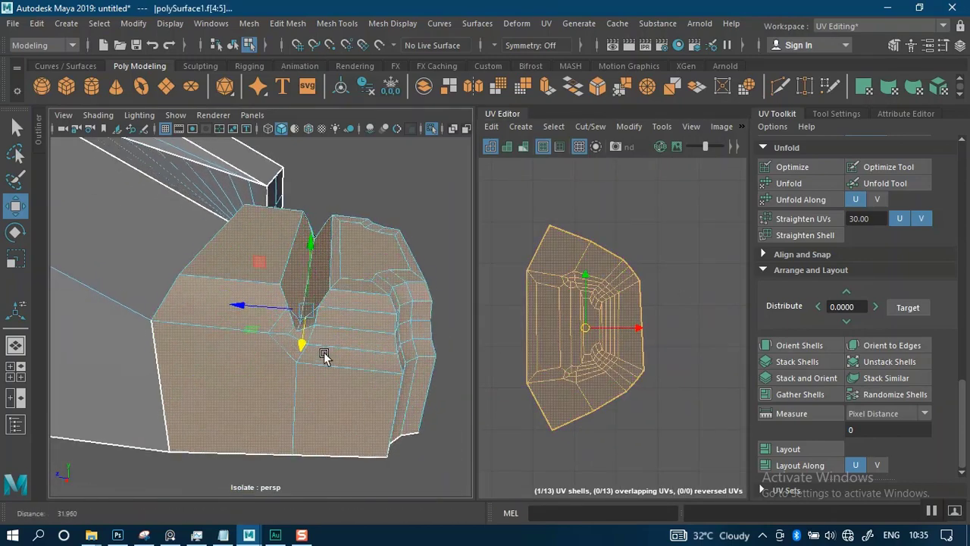
right_click_drag(332, 349, 324, 93)
left_click(295, 390)
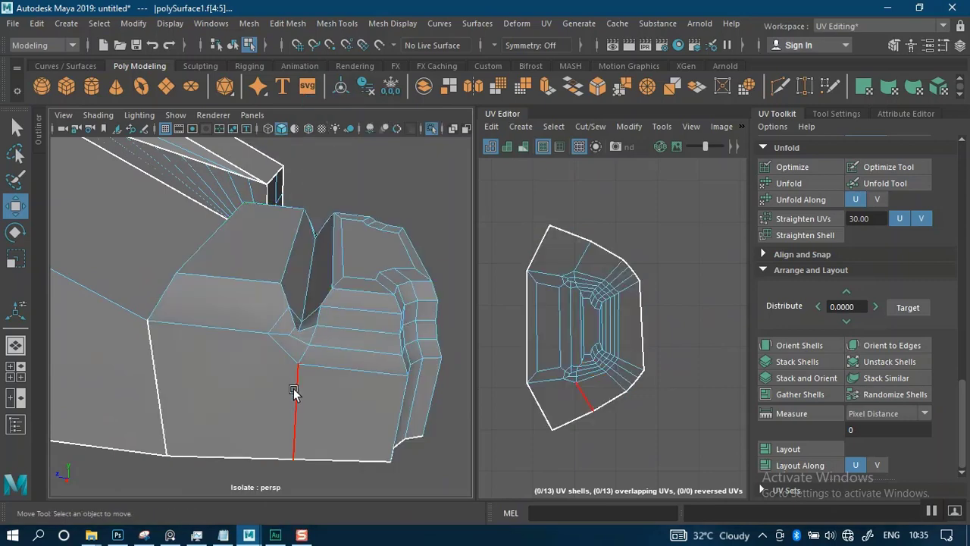
left_click(390, 369)
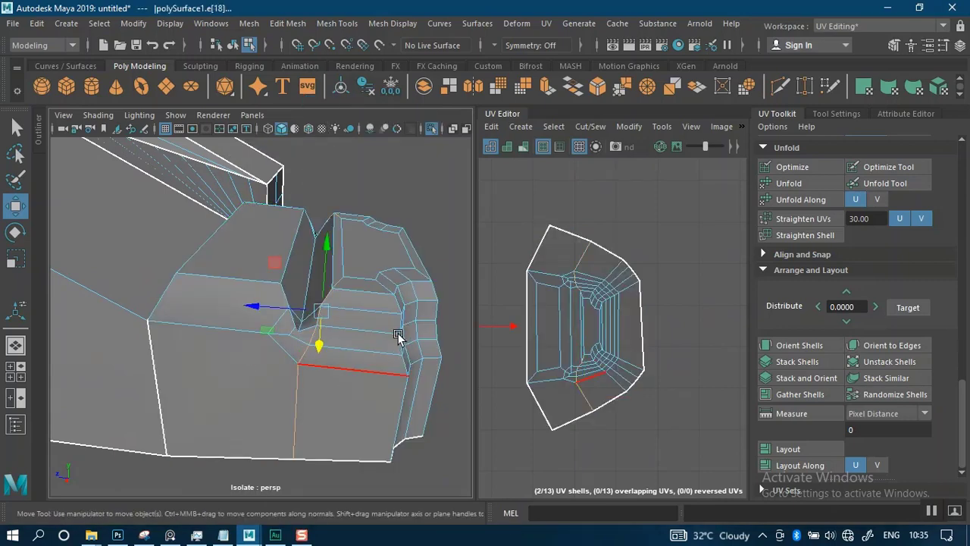
Step: Add the edge lines running up the stepped block's rounded front corners on both sides to the seam selection
left_click_drag(398, 336, 307, 370, "alt")
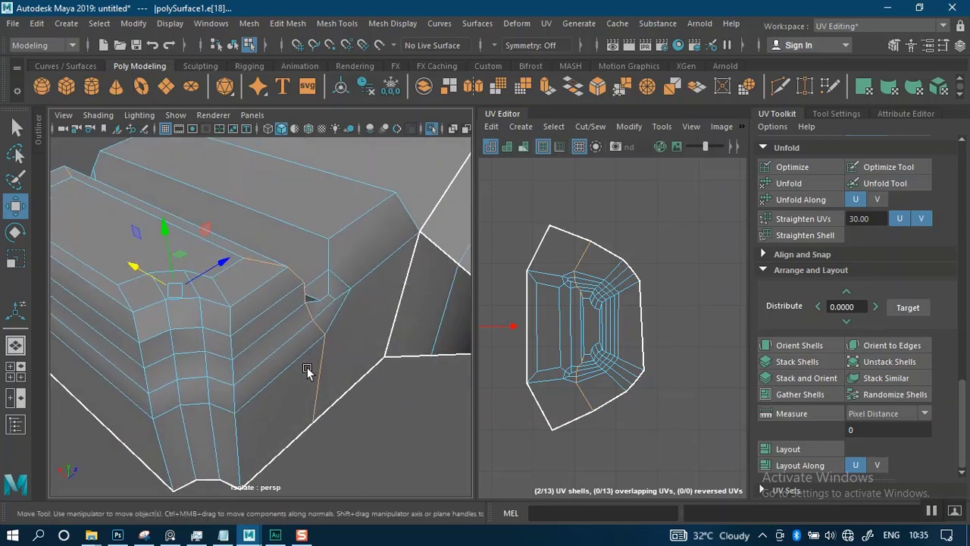
left_click_drag(274, 403, 383, 397, "alt")
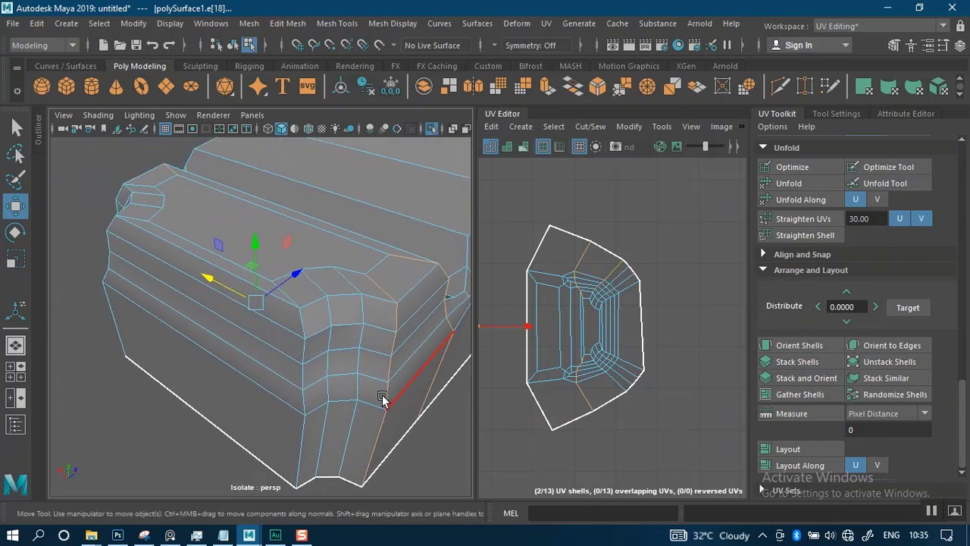
left_click_drag(241, 408, 256, 387, "alt")
left_click(256, 387)
left_click_drag(344, 333, 293, 321, "alt")
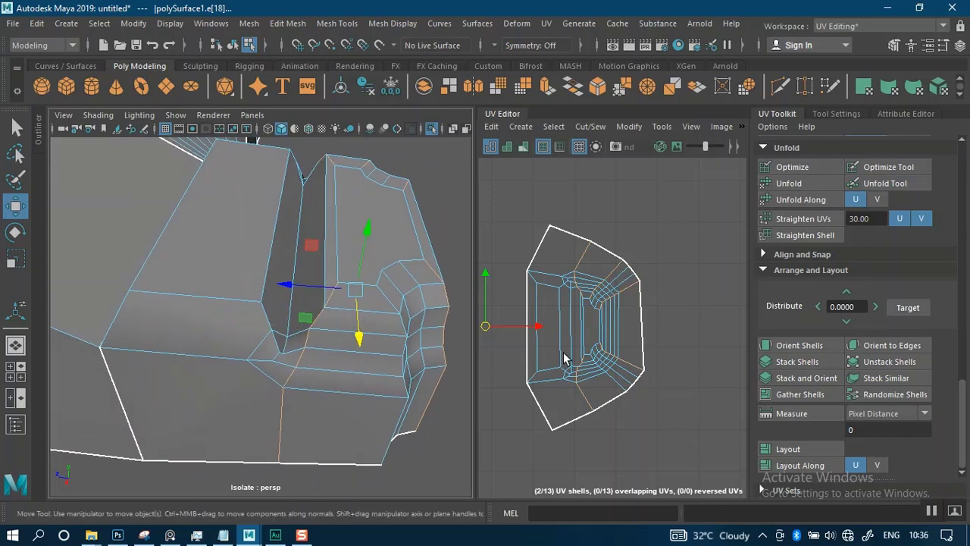
Step: Cut the stepped block's shell along the selected edges and unfold it
scroll(774, 275, "up", 3)
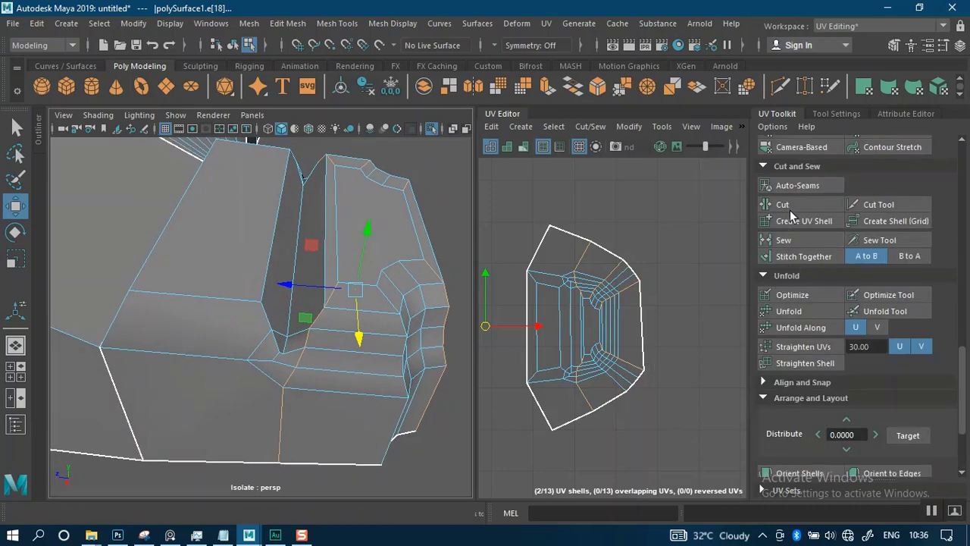
left_click(790, 205)
right_click_drag(656, 285, 606, 287)
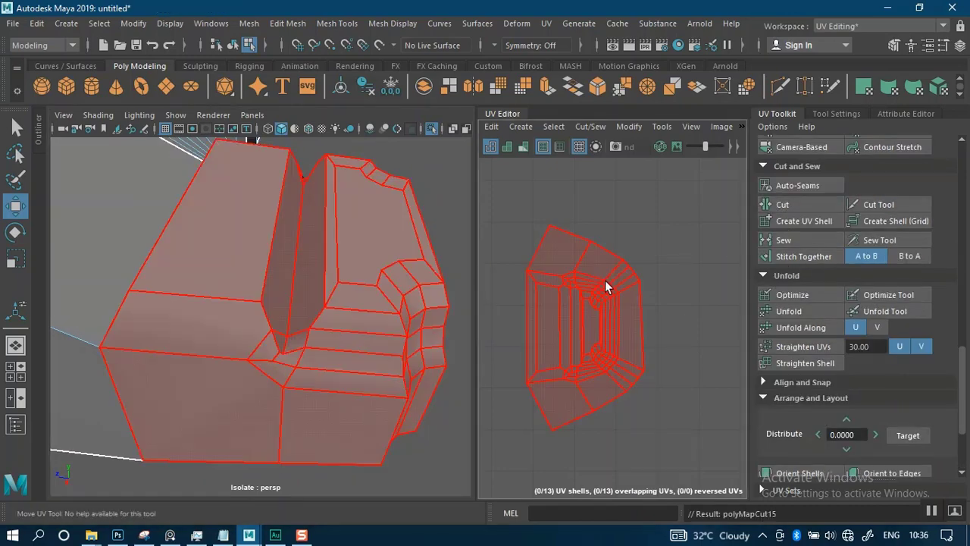
left_click(606, 287)
left_click(788, 310)
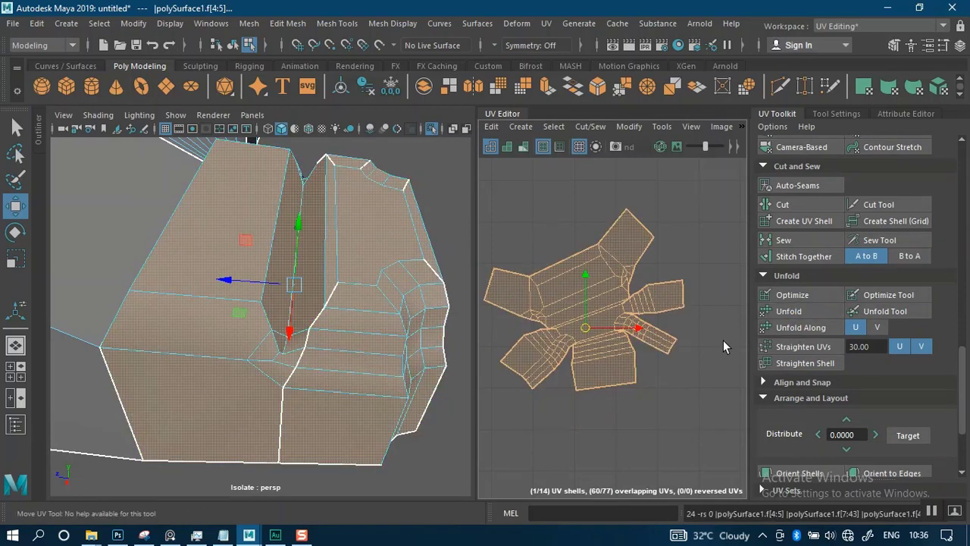
left_click(659, 411)
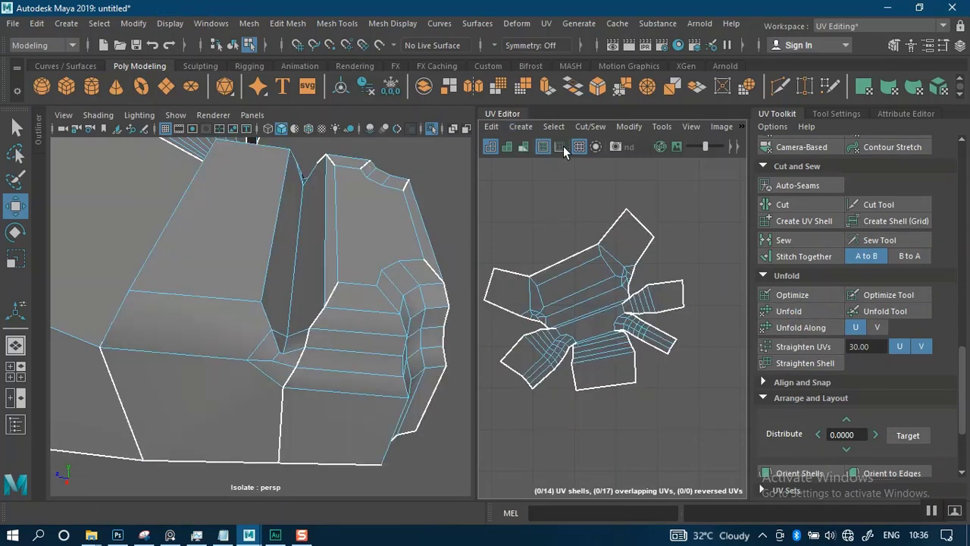
Step: Check the UV distortion shading on the unfolded stepped block's shell
left_click(522, 145)
scroll(623, 381, "up", 2)
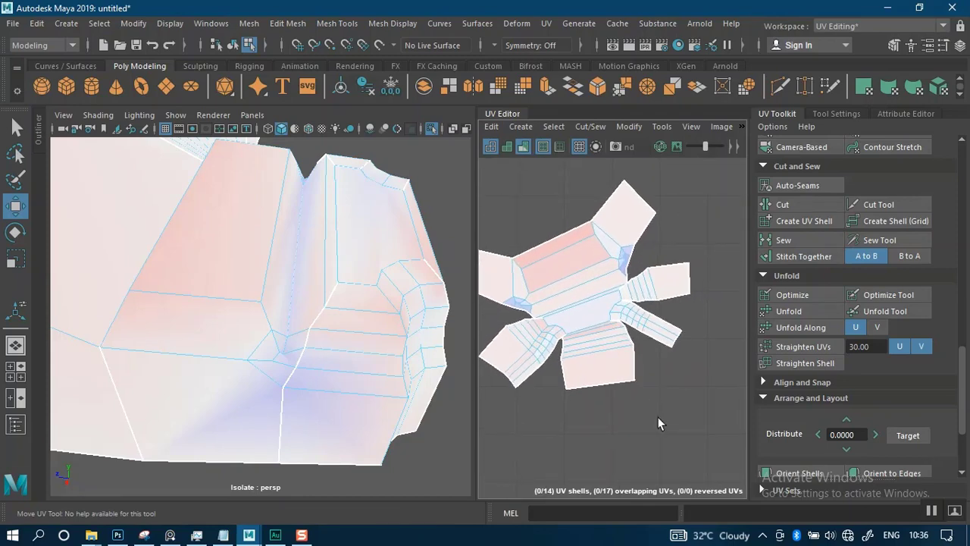
left_click(522, 145)
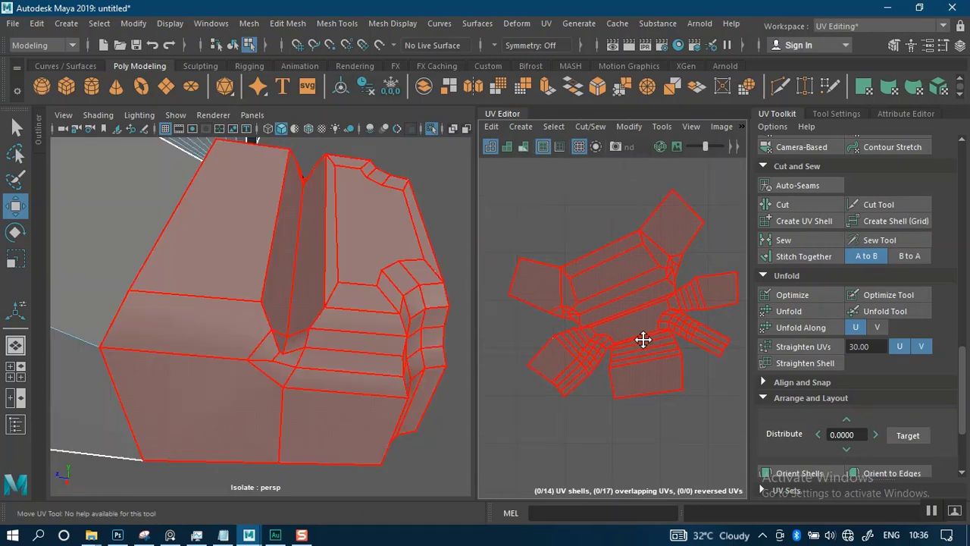
Step: Cut the stepped block's shell along the long upper edge on the front side of the groove
scroll(639, 392, "down", 2)
right_click_drag(603, 197, 623, 159)
scroll(636, 407, "up", 4)
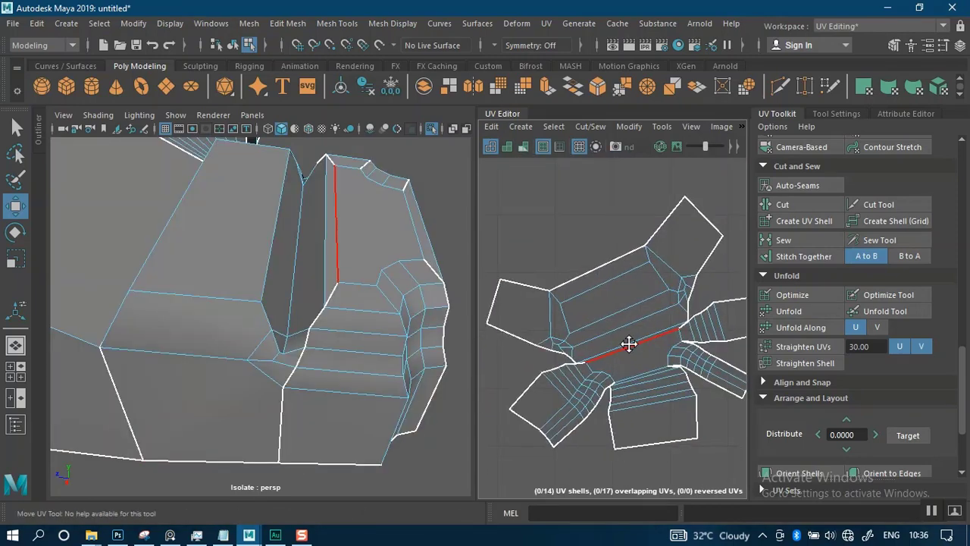
scroll(643, 364, "up", 2)
left_click(642, 303)
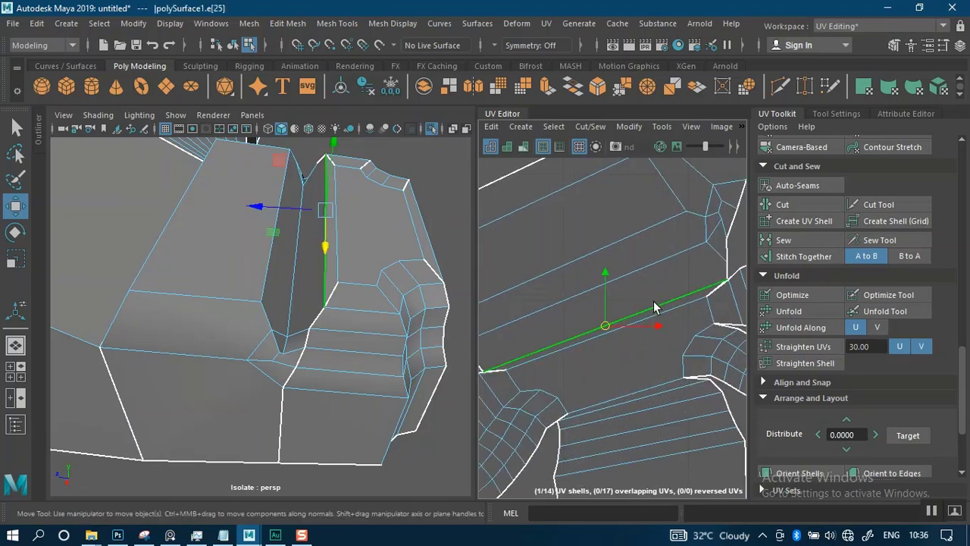
left_click(793, 204)
scroll(633, 328, "down", 3)
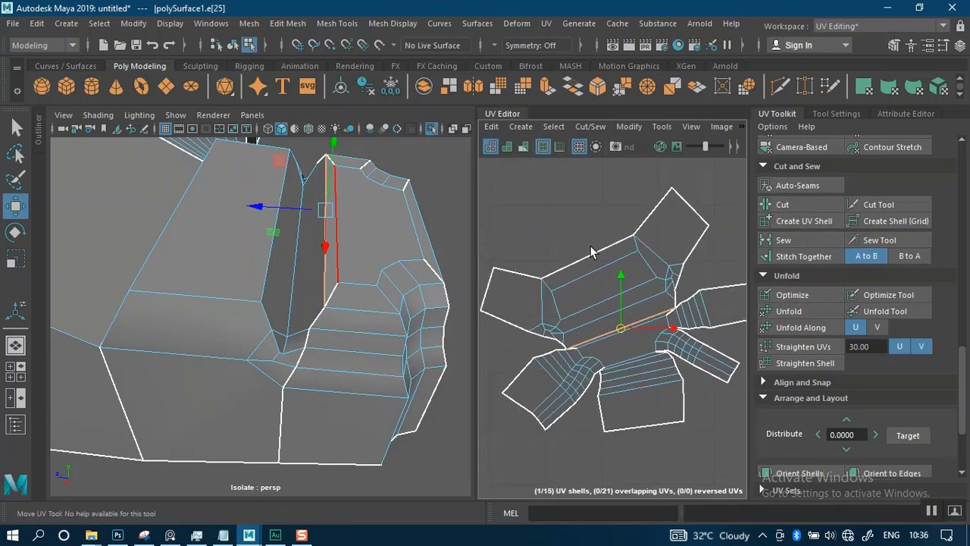
Step: Move the groove-side shell away from the stepped block's shell and unfold it
right_click_drag(594, 257, 595, 262)
right_click_drag(523, 236, 524, 236)
left_click(589, 286)
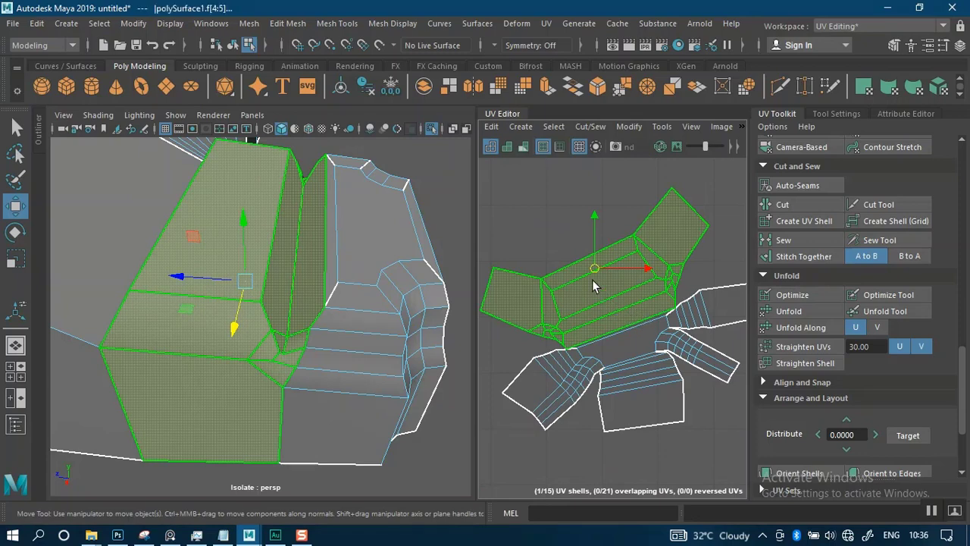
left_click_drag(592, 279, 587, 241)
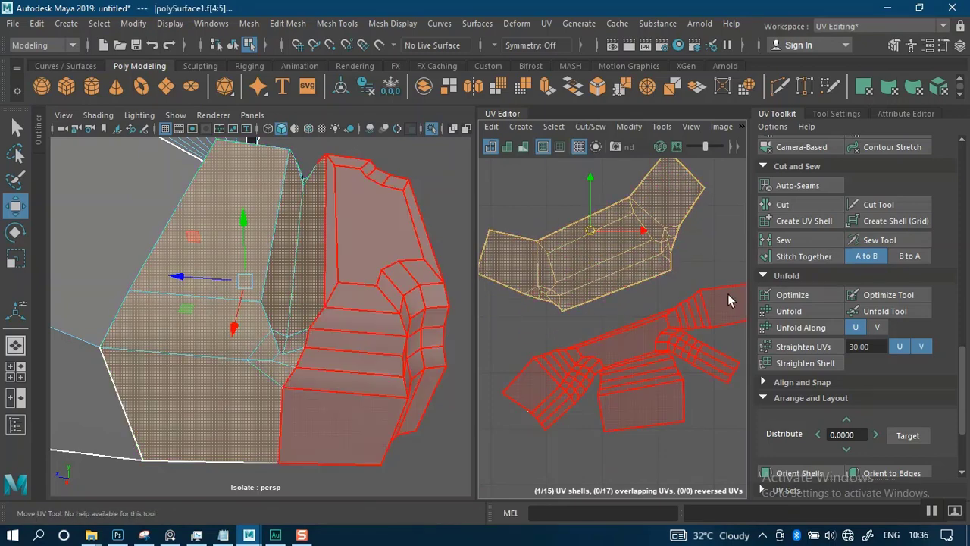
left_click(789, 311)
Step: Unfold the stepped block's remaining shell and move it clear below the groove-side shell
left_click(656, 369)
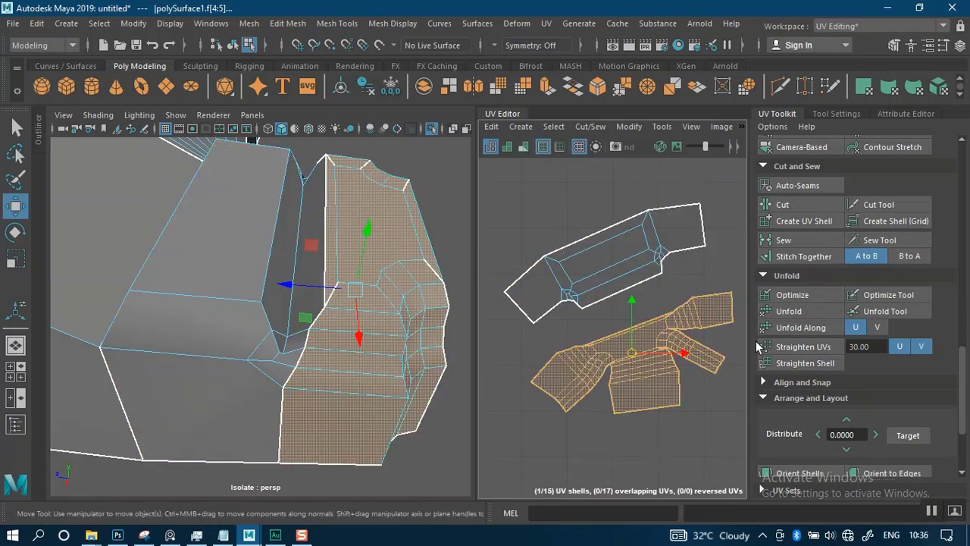
left_click(789, 311)
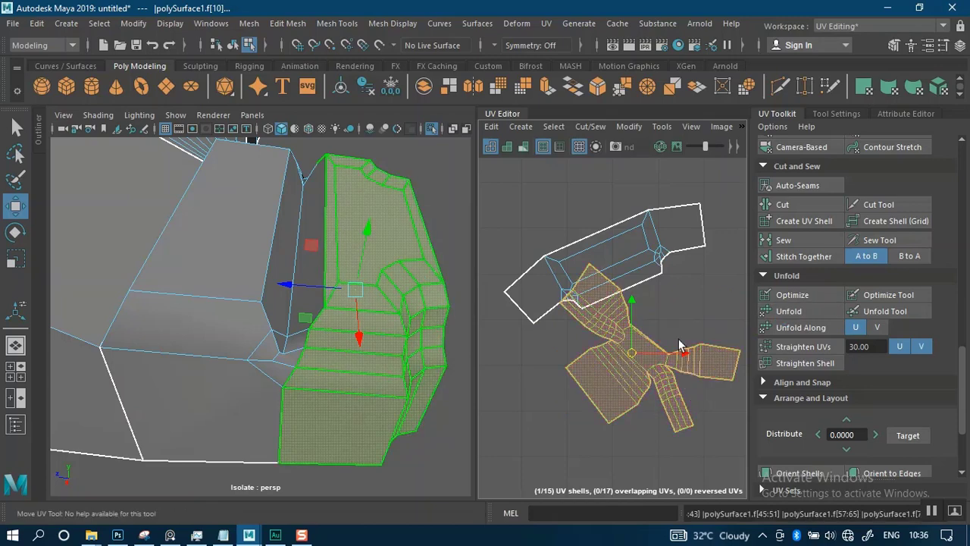
left_click_drag(631, 351, 607, 413)
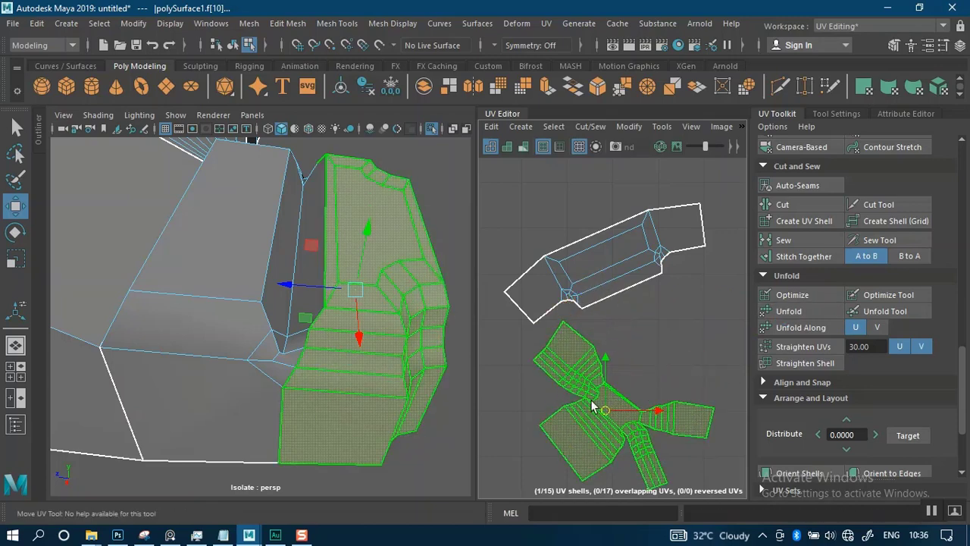
Step: Cut the stepped block's shell along the top face's long outer edge on the side away from the groove
right_click_drag(591, 403, 593, 376)
right_click_drag(588, 305, 590, 305)
scroll(659, 404, "up", 6)
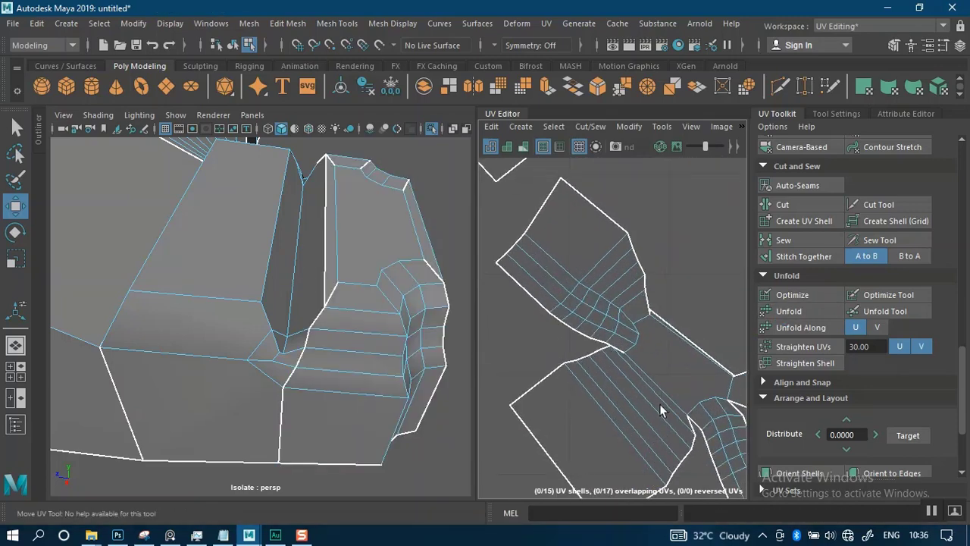
left_click(644, 302)
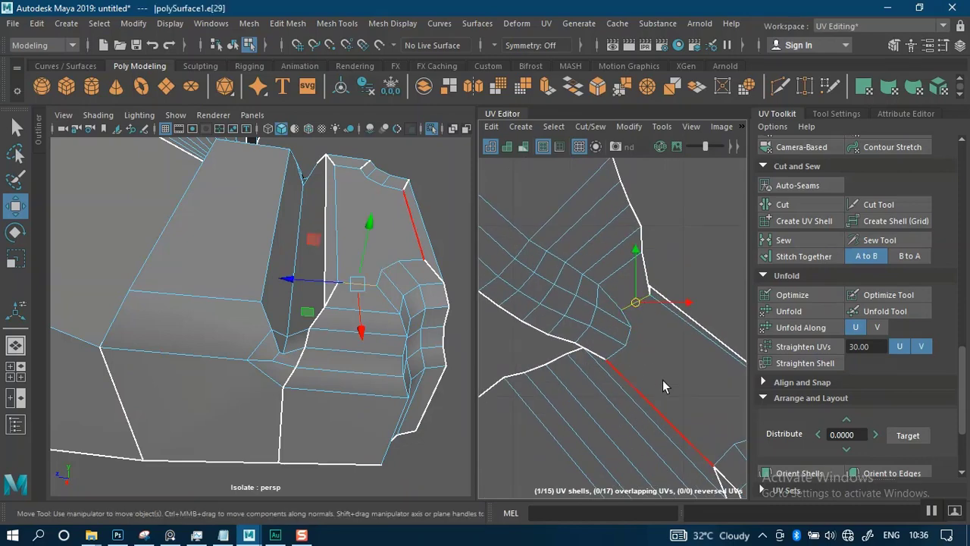
scroll(648, 350, "up", 1)
scroll(622, 380, "up", 1)
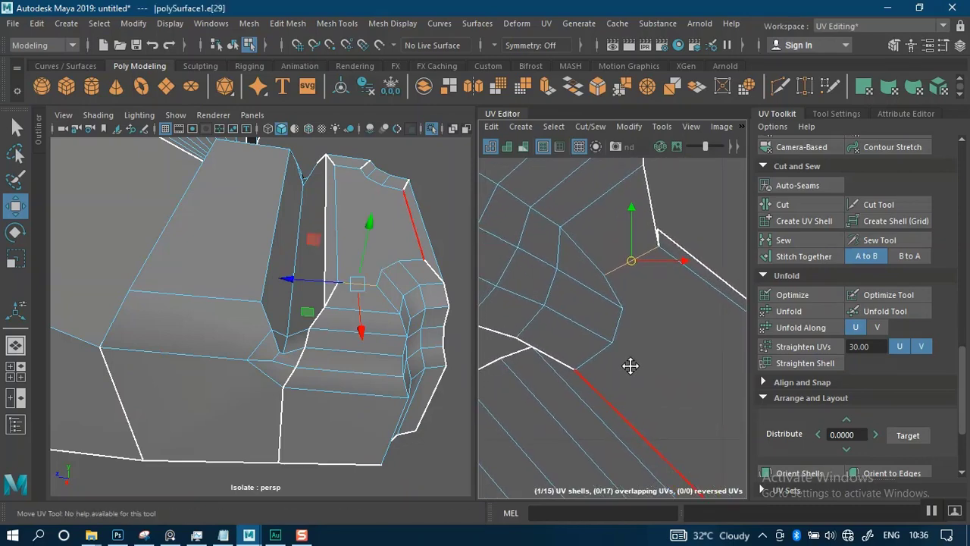
middle_click_drag(649, 361, 660, 266, "alt")
left_click(621, 376)
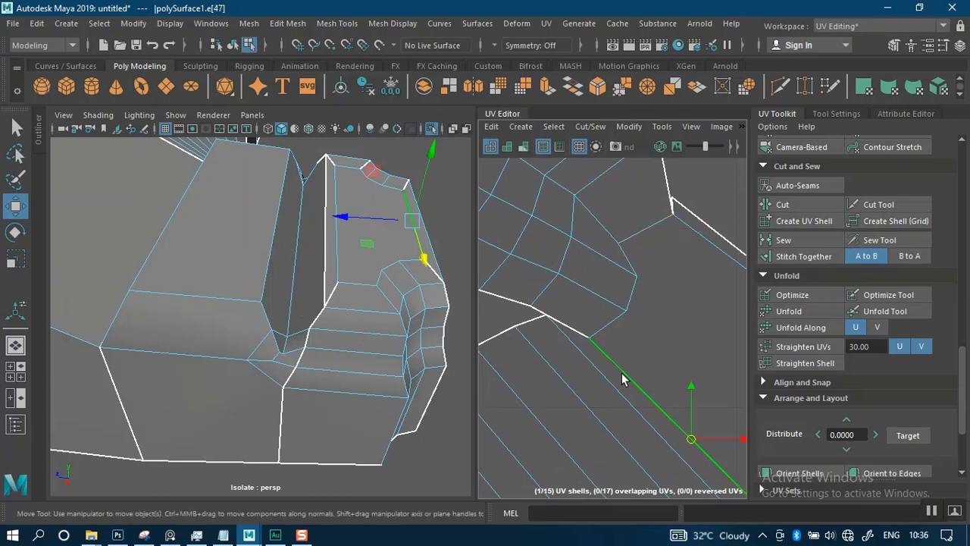
left_click(786, 203)
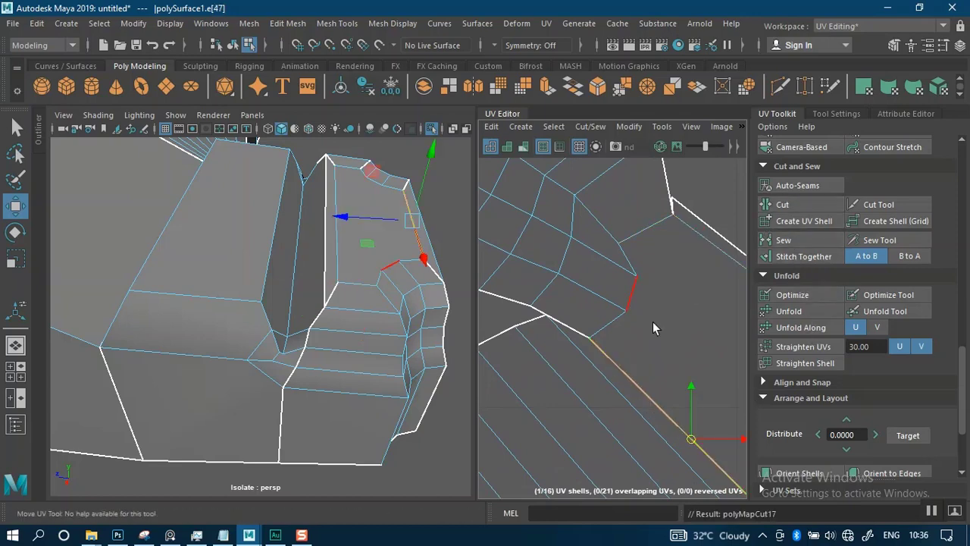
Step: Unfold the newly separated outer side shell and the remaining stepped block's shell
scroll(615, 223, "down", 2)
right_click_drag(633, 334, 573, 330)
left_click(584, 401)
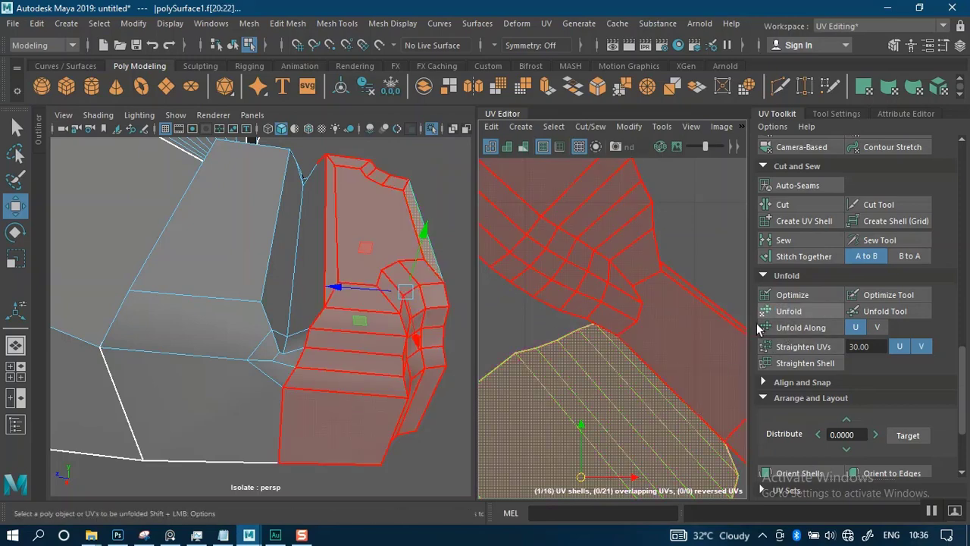
left_click(773, 313)
scroll(671, 288, "down", 3)
left_click(660, 286)
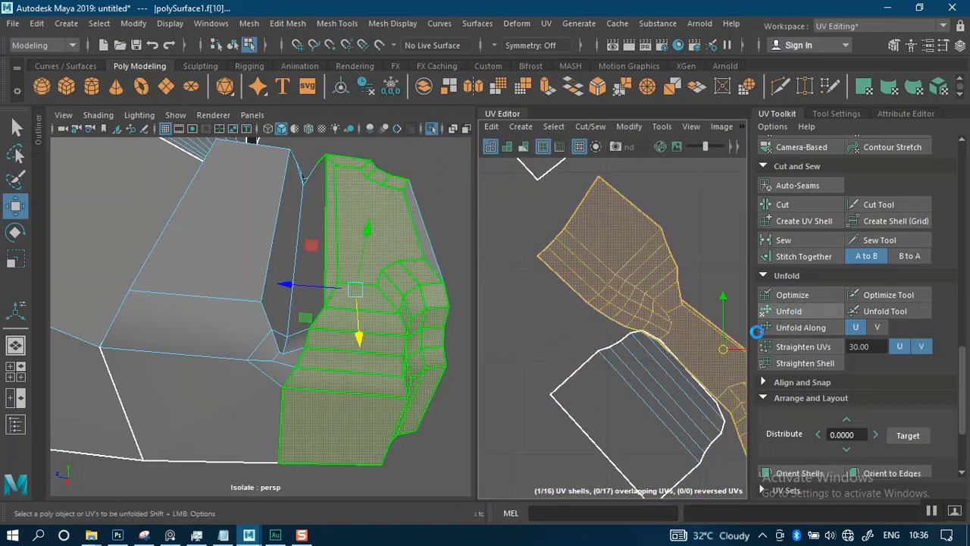
Step: Select the edges where the two narrow strips meet the far end of the block's top face
middle_click_drag(673, 373, 543, 317, "alt")
right_click_drag(664, 305, 678, 206, "alt")
left_click(622, 283)
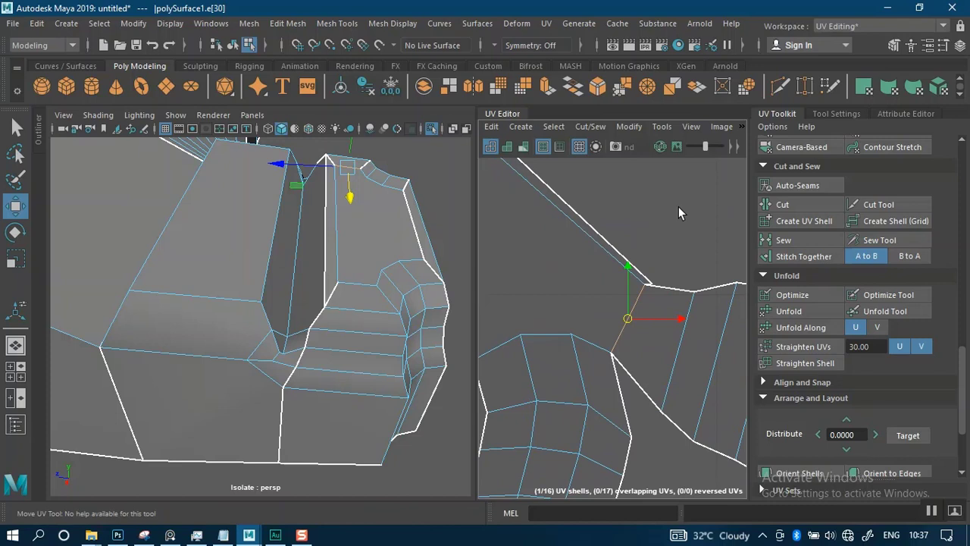
left_click(646, 301)
middle_click_drag(646, 301, 707, 301, "alt")
left_click(667, 309, "shift")
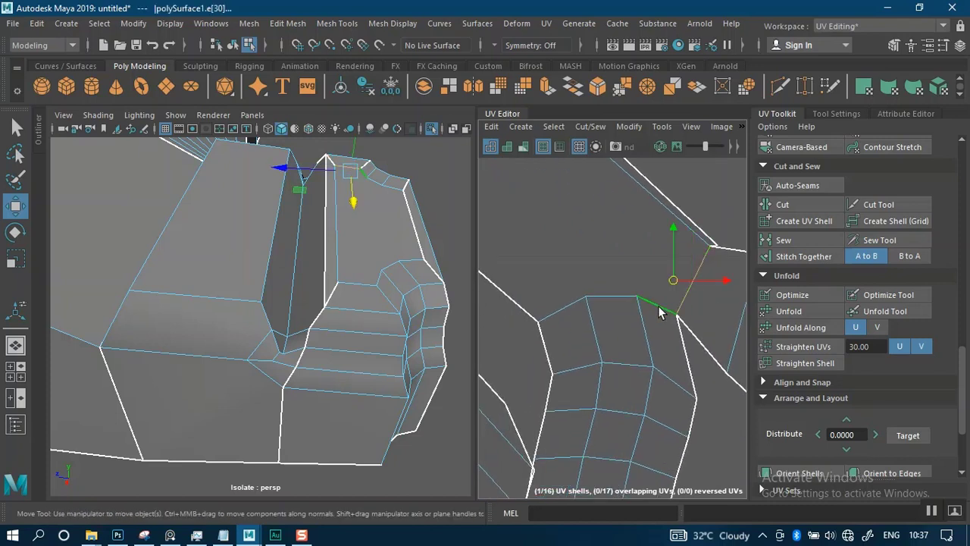
left_click(607, 297, "shift")
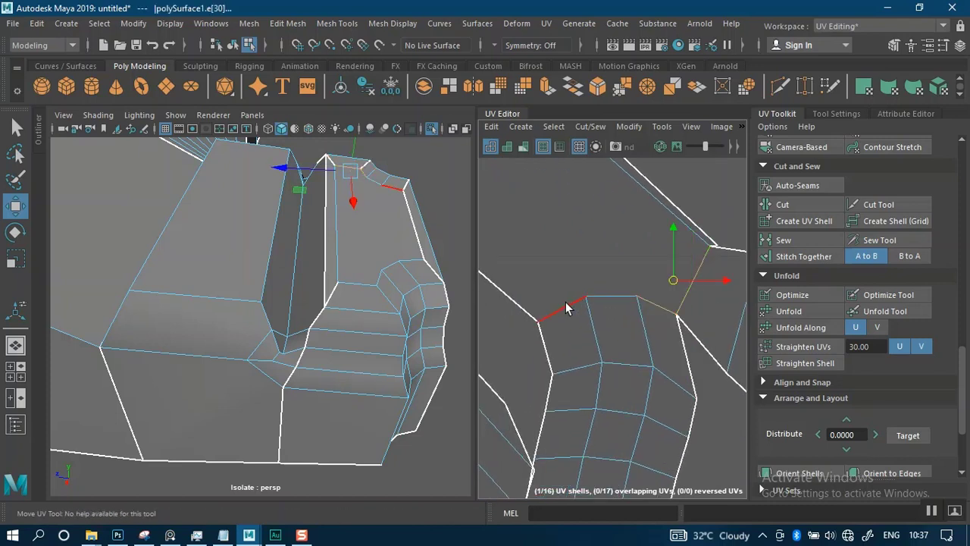
left_click(565, 302, "shift")
Step: Add the edges between the top face and the stepped front to the selection and cut the shell along them
scroll(638, 353, "down", 3)
middle_click_drag(597, 276, 636, 409, "alt")
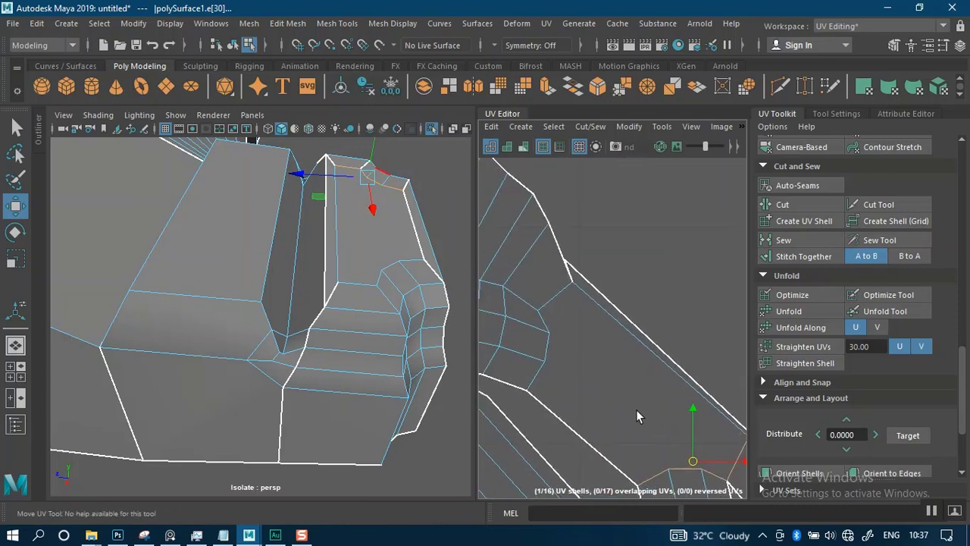
middle_click_drag(580, 290, 632, 303, "alt")
scroll(634, 301, "up", 3)
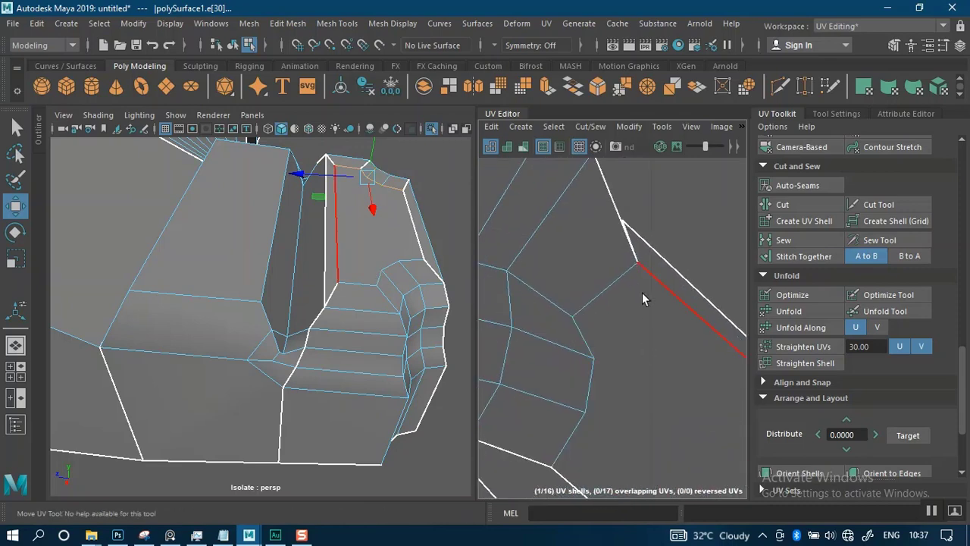
left_click(586, 348, "shift")
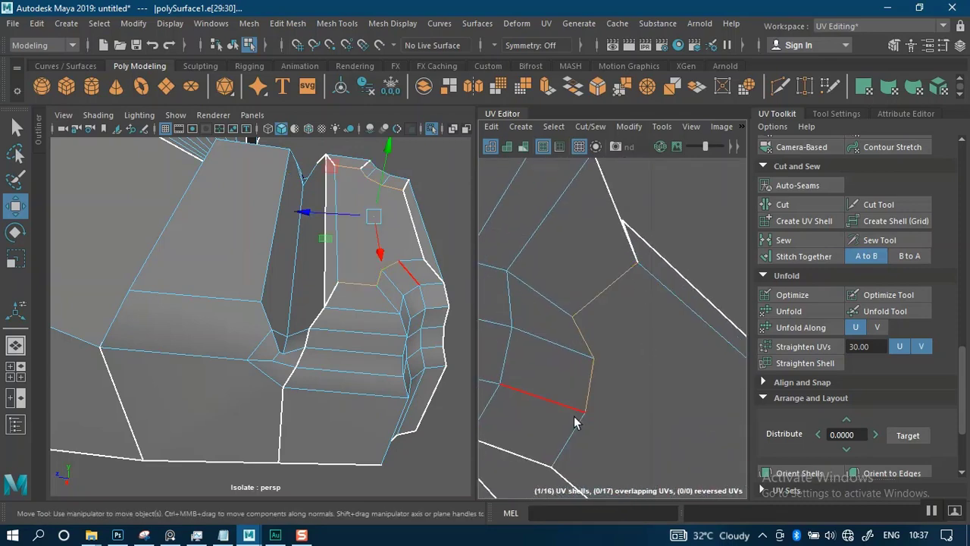
scroll(638, 318, "down", 3)
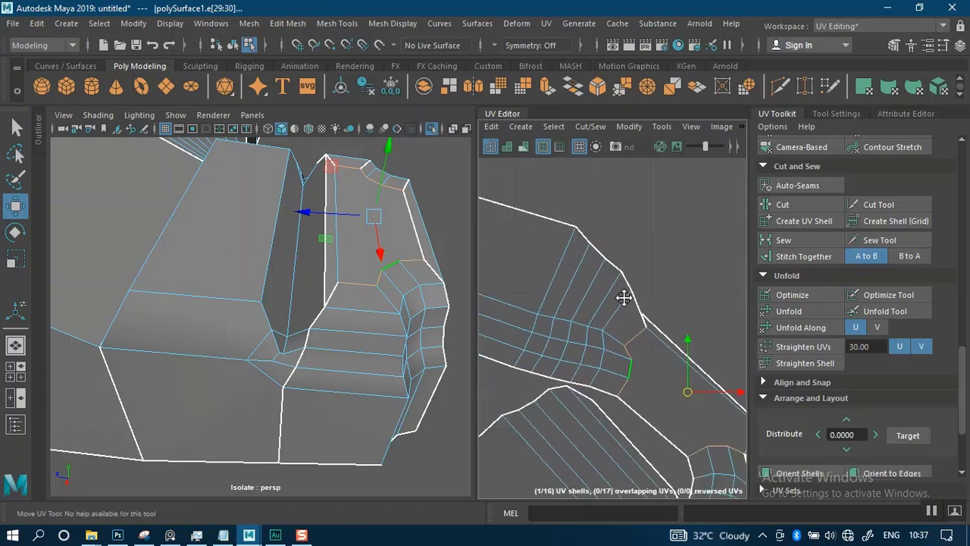
middle_click_drag(624, 297, 595, 245, "alt")
left_click(794, 208)
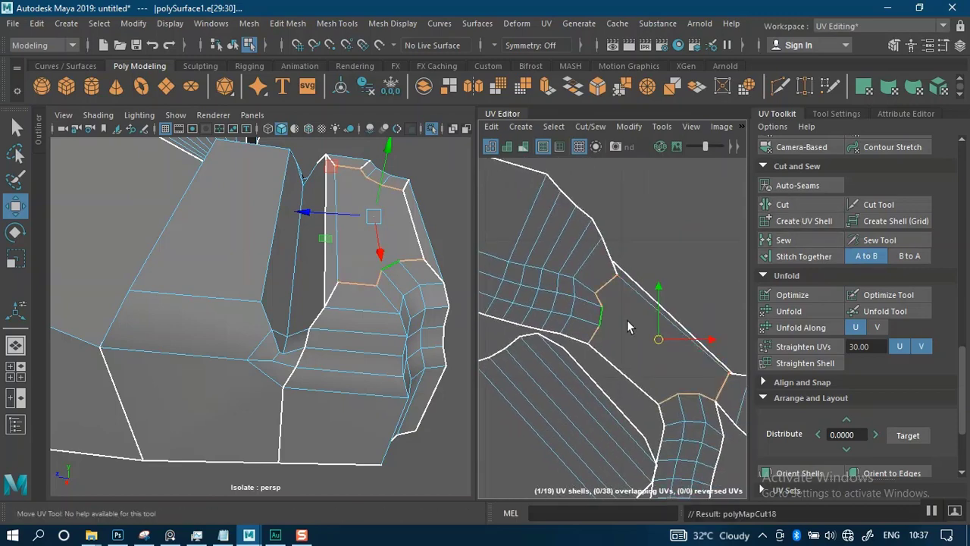
Step: Unfold the separated stepped front shell and the top face's shell
right_click_drag(626, 326, 562, 283)
left_click(562, 284)
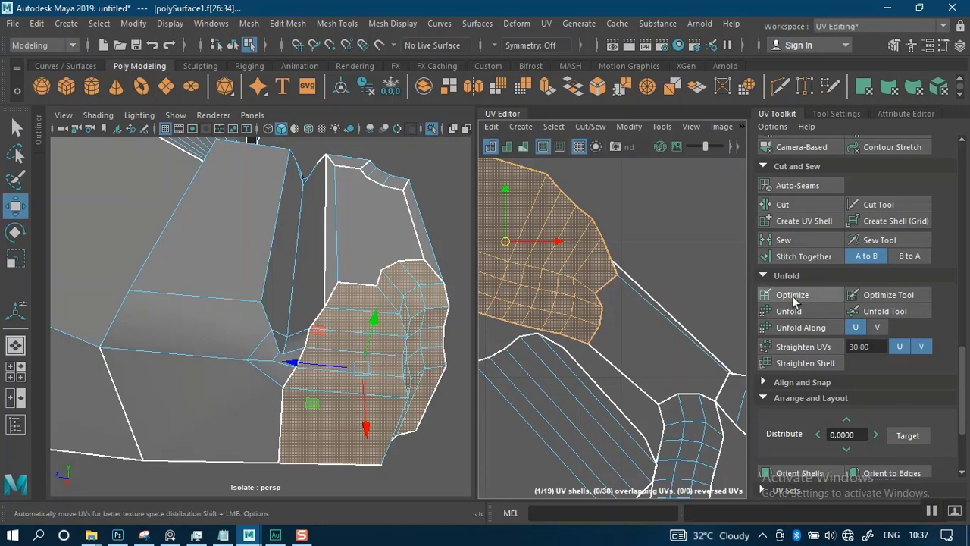
left_click(684, 342)
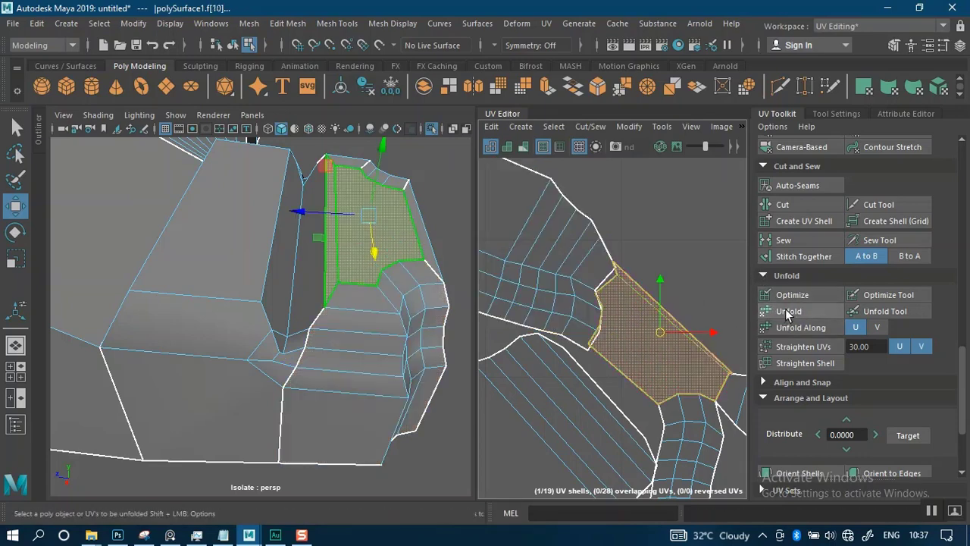
left_click(786, 314)
Step: Unfold the two shells of the strips at the far end of the block
left_click(700, 431)
middle_click_drag(695, 413, 574, 274, "alt")
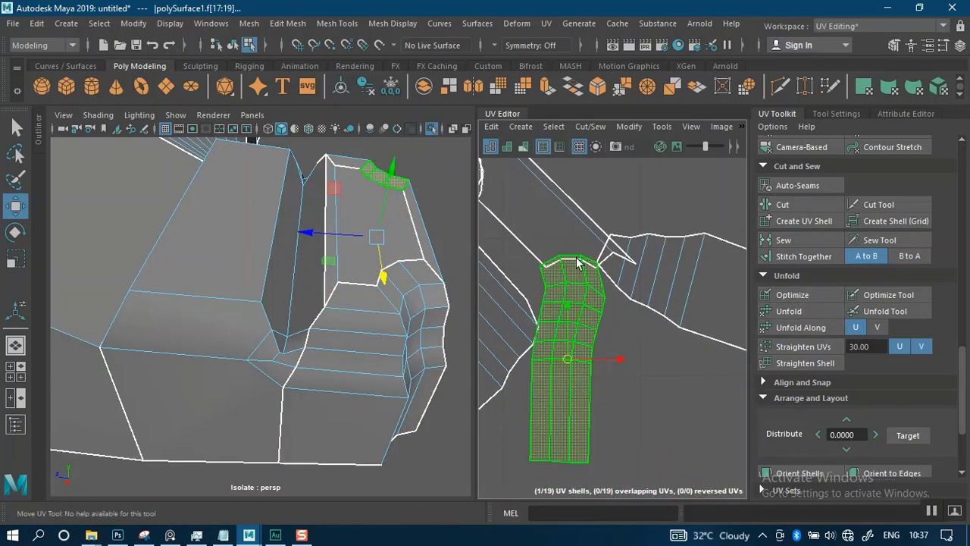
left_click(788, 315)
left_click(704, 298)
left_click(782, 313)
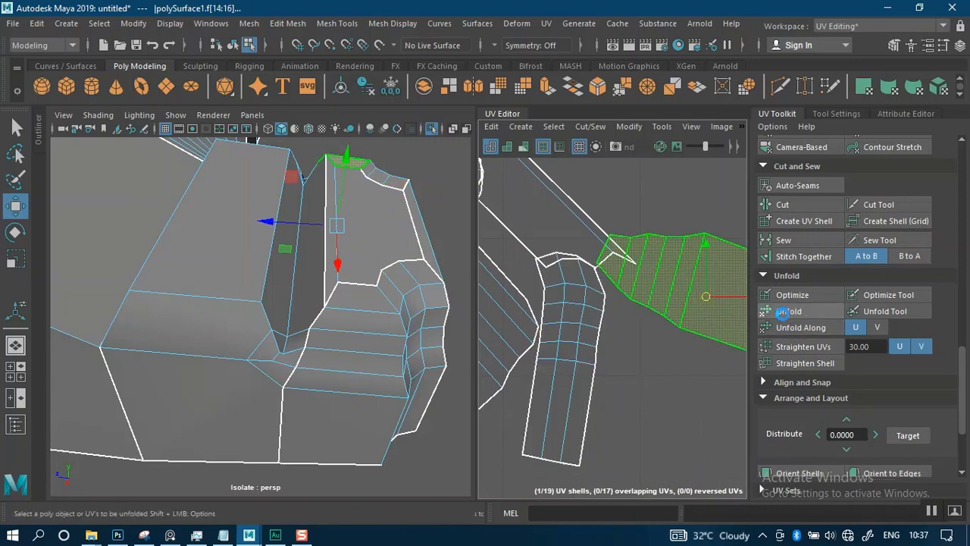
Step: Orient the mesh's selected UV shells and lay them out inside the 0–1 UV space
mouse_move(660, 341)
right_mouse_down("alt")
mouse_move(588, 166)
mouse_move(605, 263)
mouse_move(557, 199)
right_mouse_up("alt")
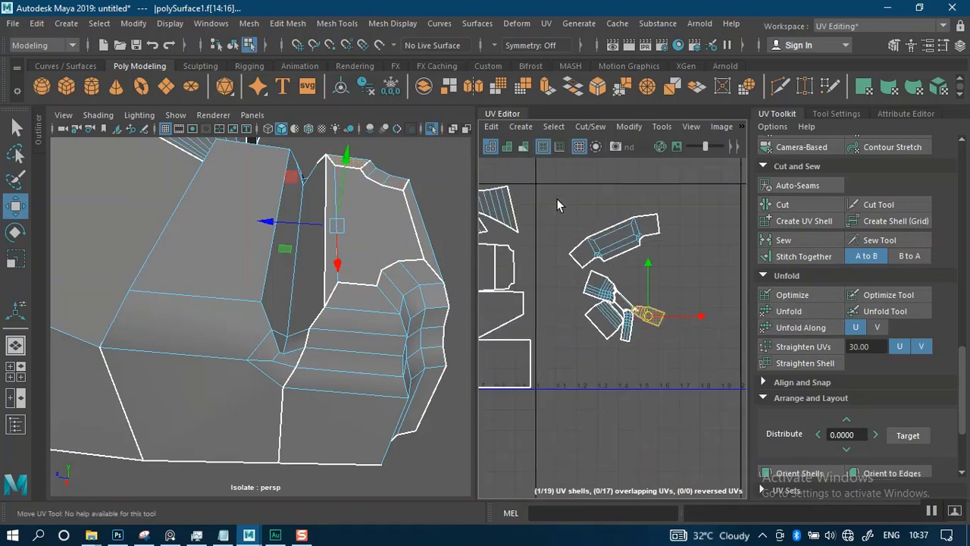
right_click_drag(632, 297, 579, 184, "alt")
middle_click_drag(607, 237, 634, 245, "alt")
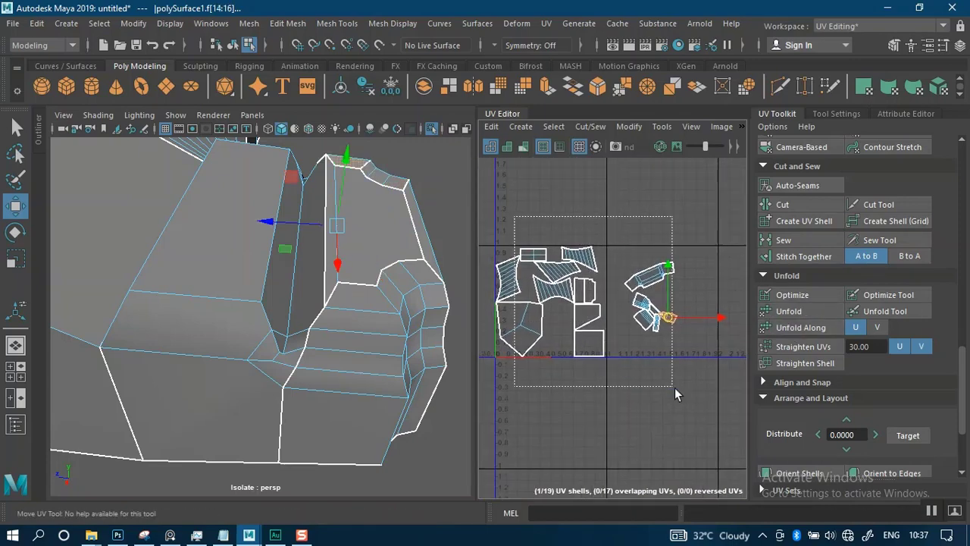
left_click_drag(675, 387, 677, 389)
scroll(799, 469, "down", 3)
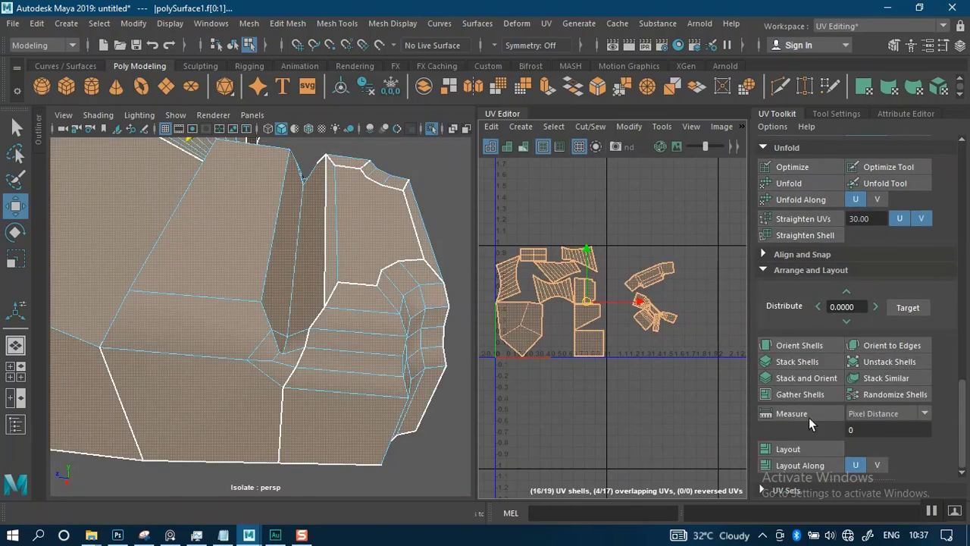
left_click(803, 345)
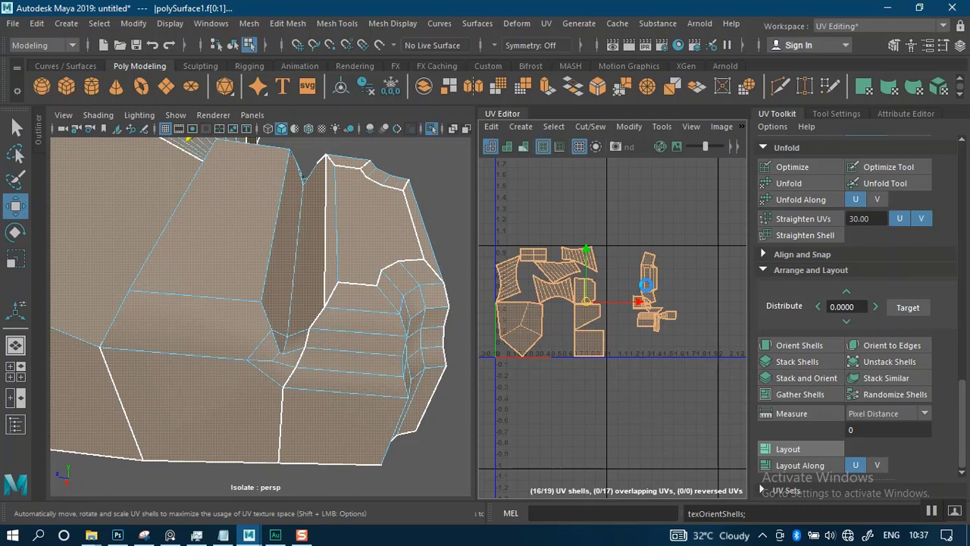
left_click(788, 449)
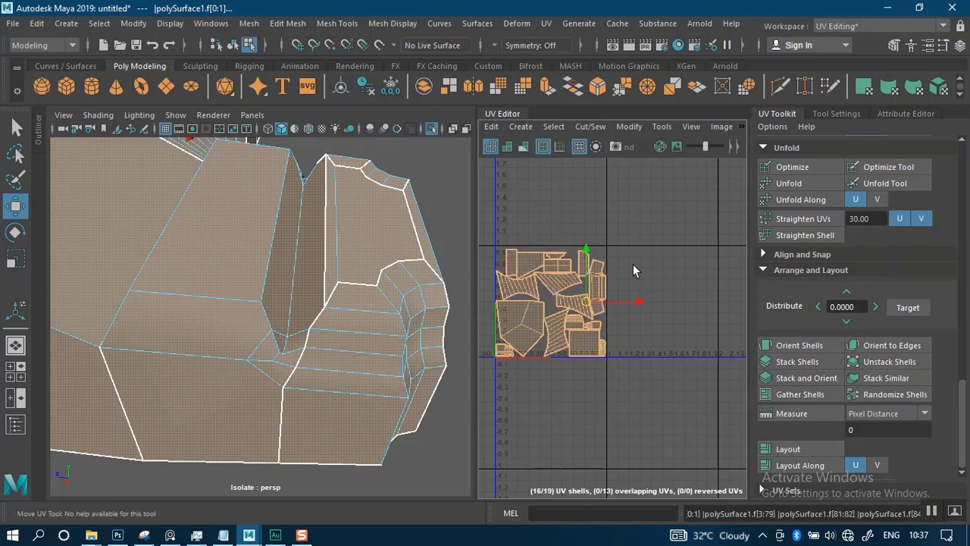
Step: Check the UV distortion shading on the laid-out mesh from another angle, and turn the shading off again
left_click(524, 147)
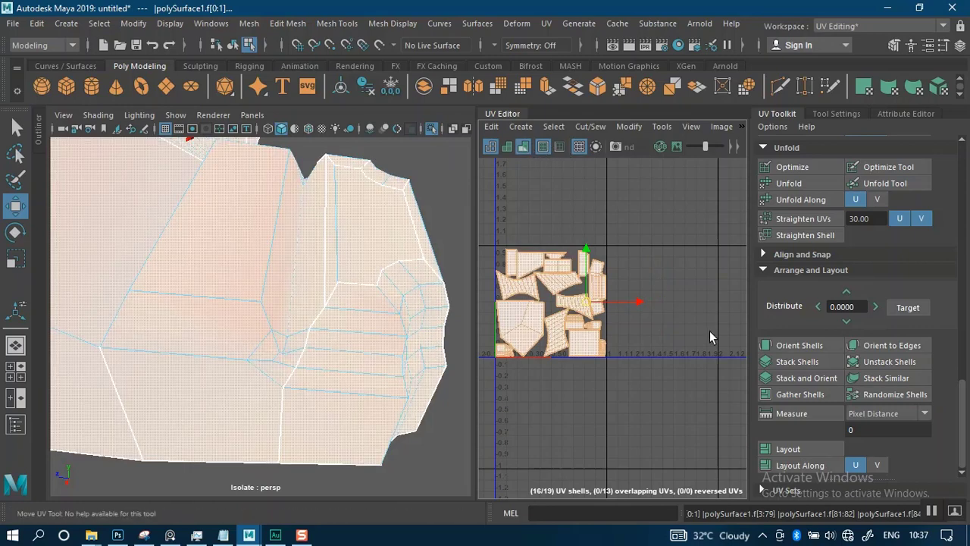
left_click_drag(422, 312, 281, 277, "alt")
scroll(632, 281, "up", 3)
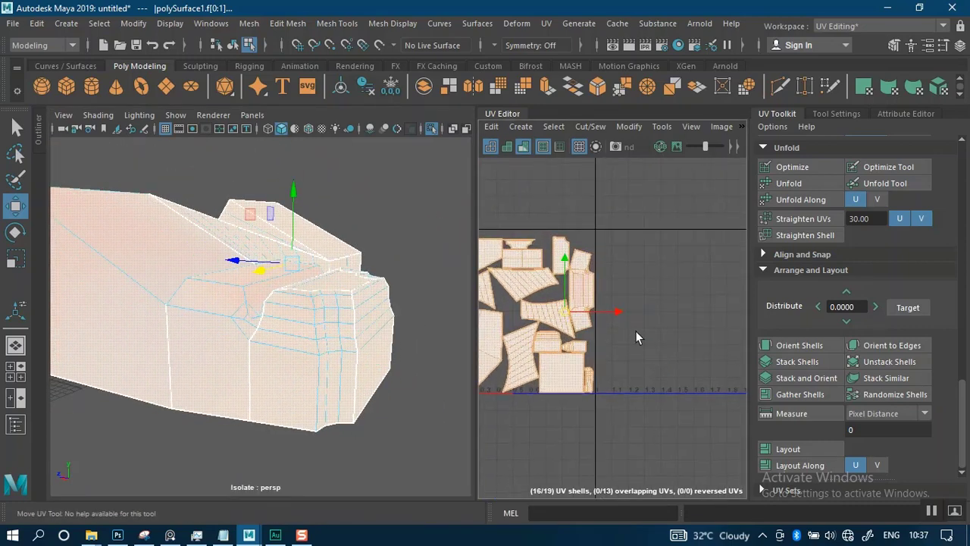
left_click(637, 292)
left_click(522, 146)
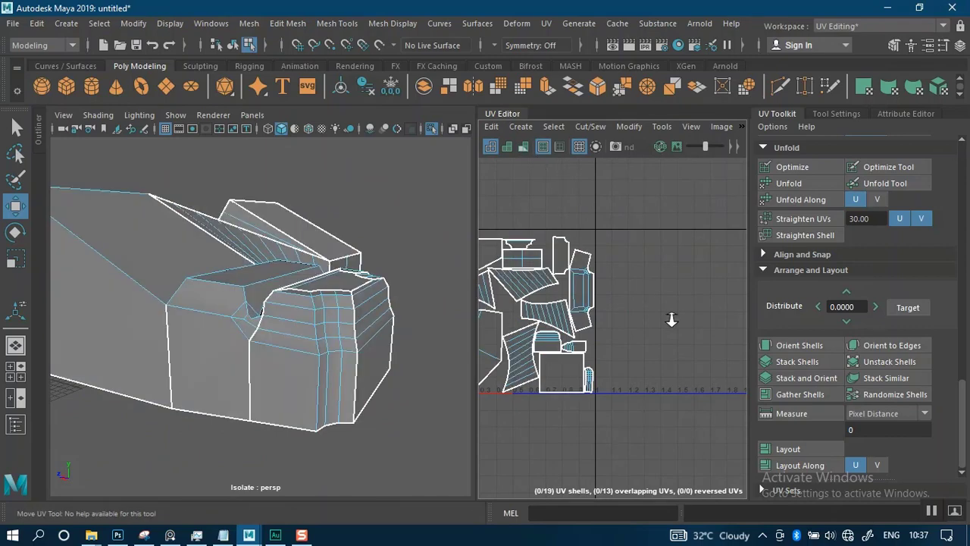
Step: Select the four curved striped shells and move them together up out of the 0–1 UV space
scroll(563, 282, "up", 2)
scroll(564, 282, "up", 4)
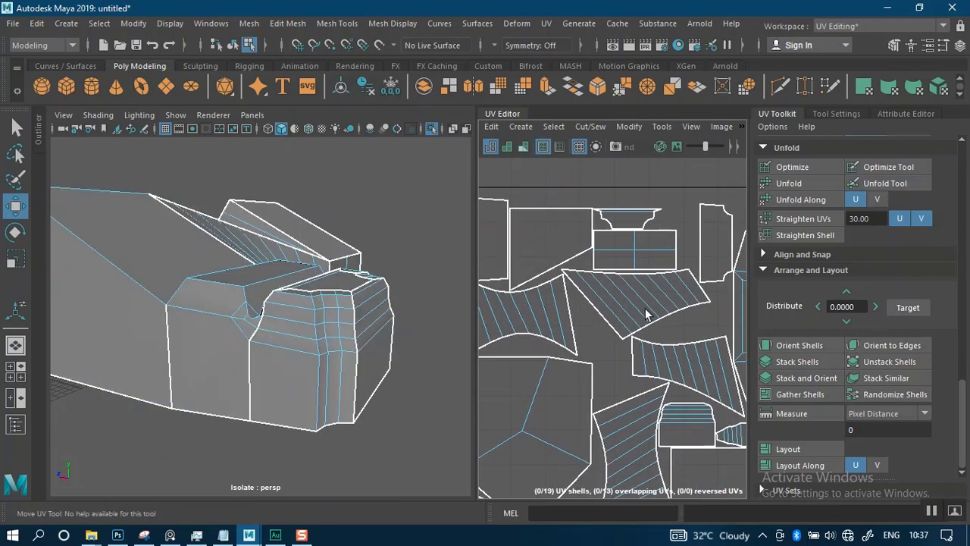
left_click(635, 340)
left_click(530, 311, "shift")
left_click(681, 389, "shift")
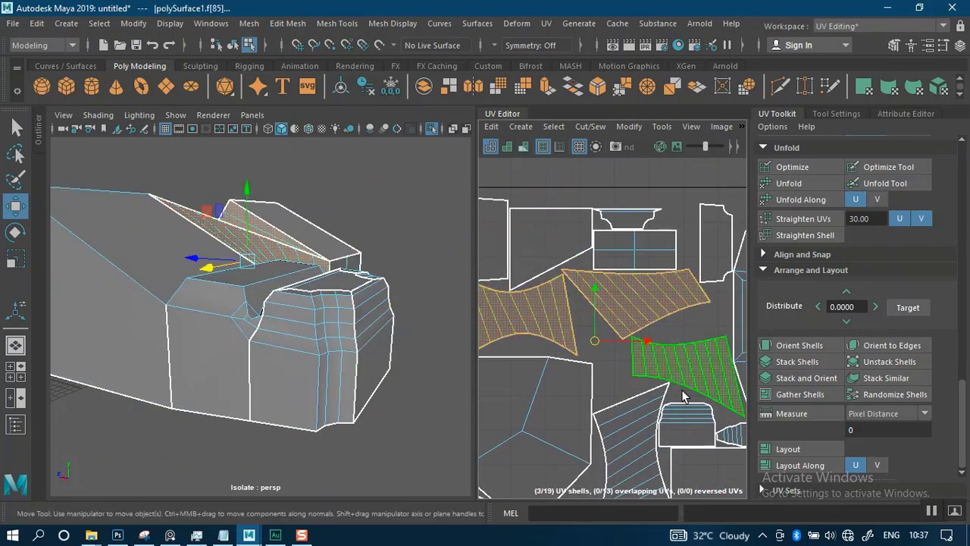
left_click(635, 452, "shift")
scroll(591, 318, "down", 4)
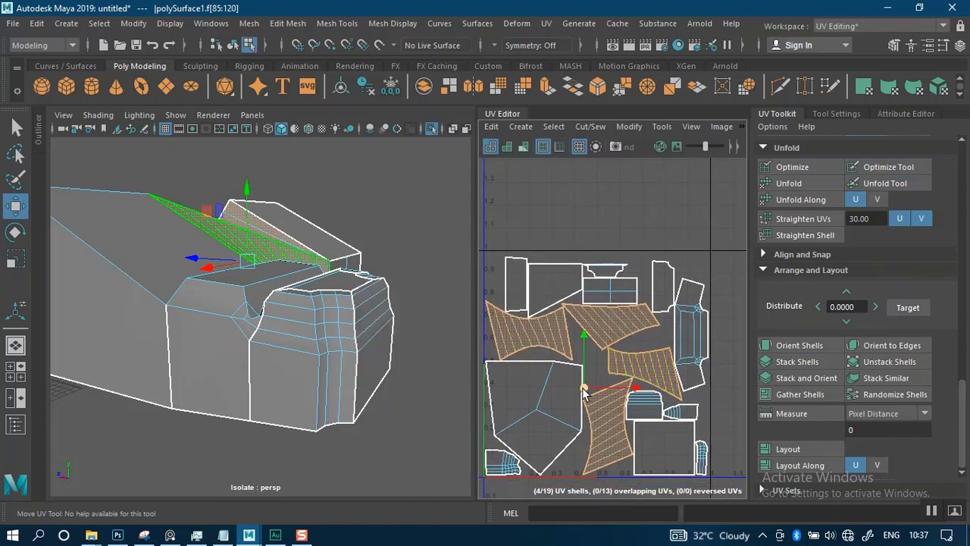
left_click_drag(587, 309, 585, 150)
middle_click_drag(602, 249, 593, 455, "alt")
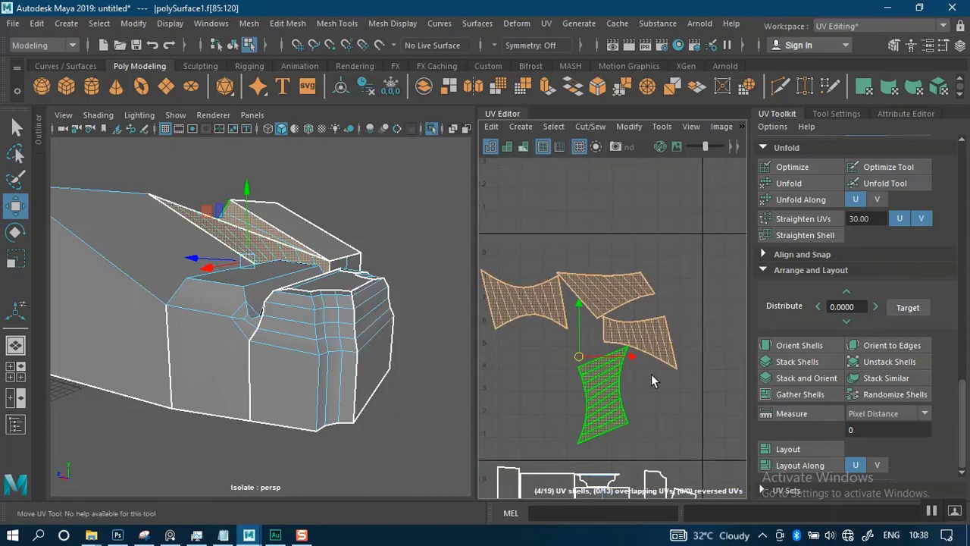
middle_click_drag(660, 333, 693, 308, "alt")
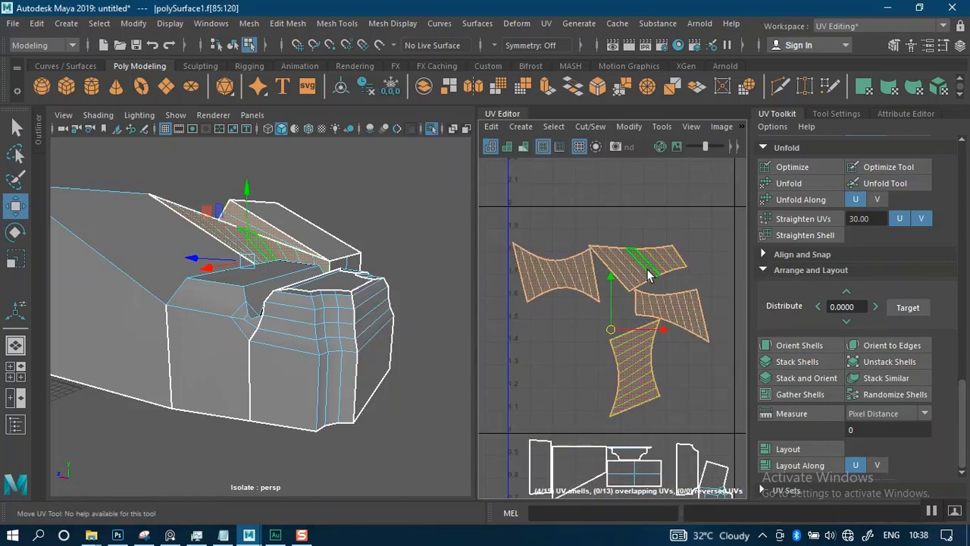
middle_click_drag(554, 250, 592, 258, "alt")
Step: Move the leftmost striped shell away from the other three and rotate it so its stripes run roughly horizontally
left_click(604, 272)
right_click(611, 279)
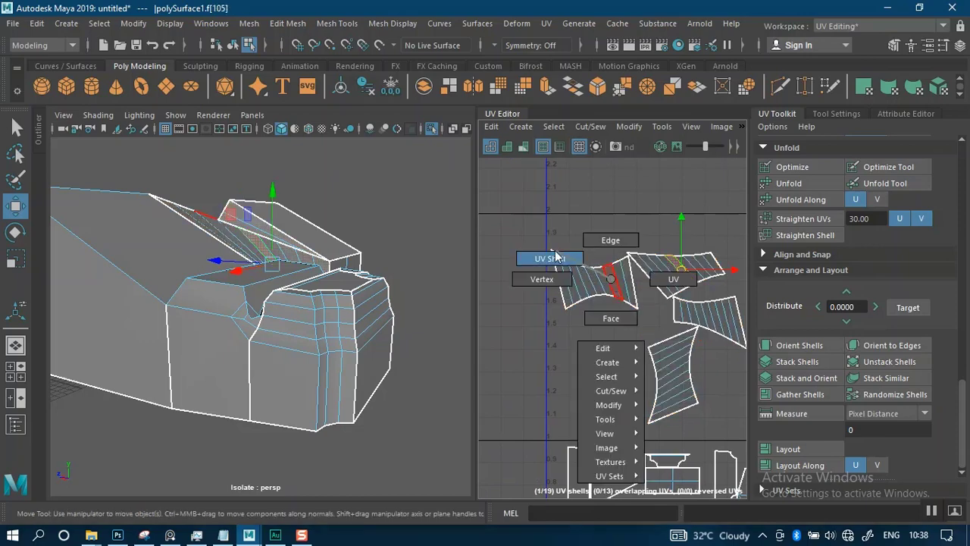
left_click(556, 258)
left_click(602, 278)
left_click_drag(601, 277, 548, 277)
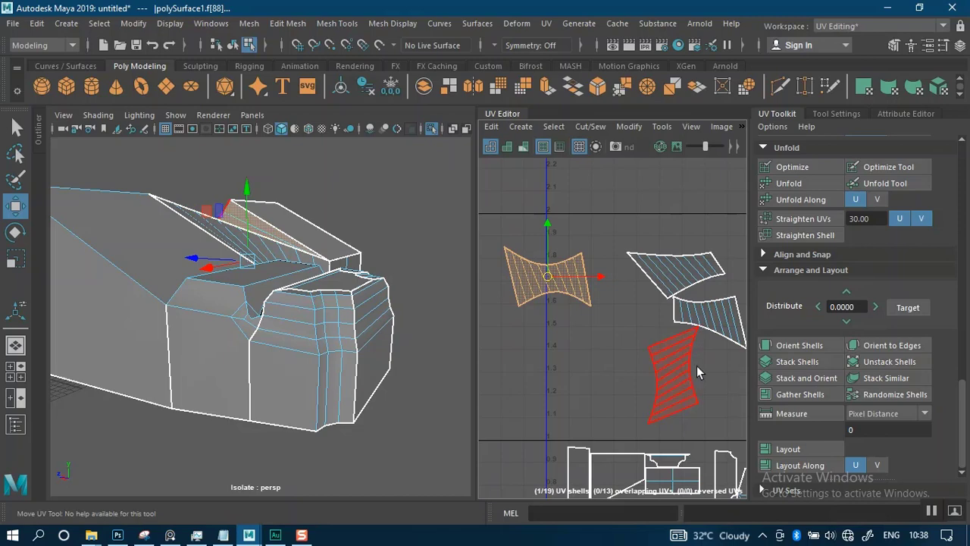
key("e")
left_click_drag(595, 278, 562, 209)
Step: Apply Straighten UVs to all the UVs of the rotated striped shell
right_click_drag(618, 271, 624, 328, "alt")
middle_click_drag(624, 328, 686, 355, "alt")
right_click_drag(686, 355, 702, 282, "alt")
left_click_drag(500, 213, 652, 406)
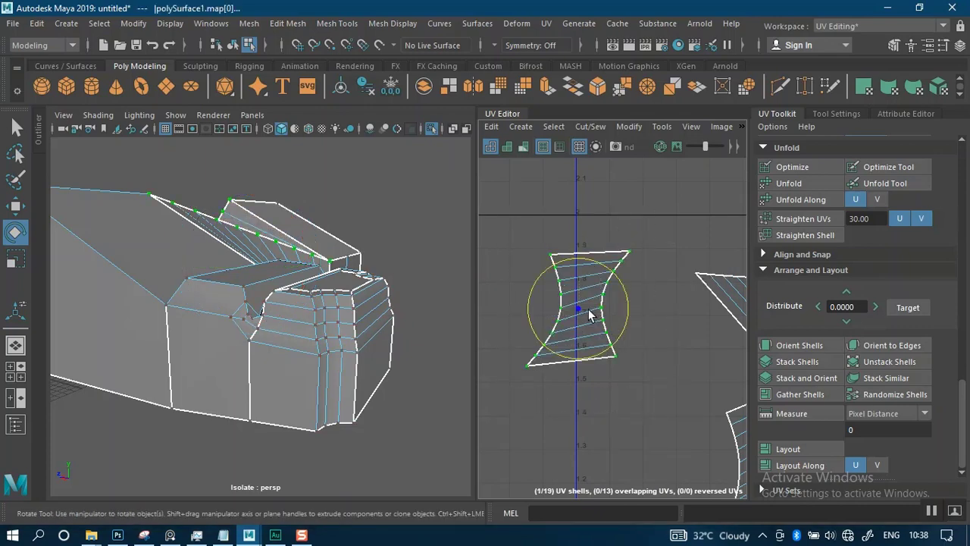
right_click_drag(588, 310, 637, 199, "shift")
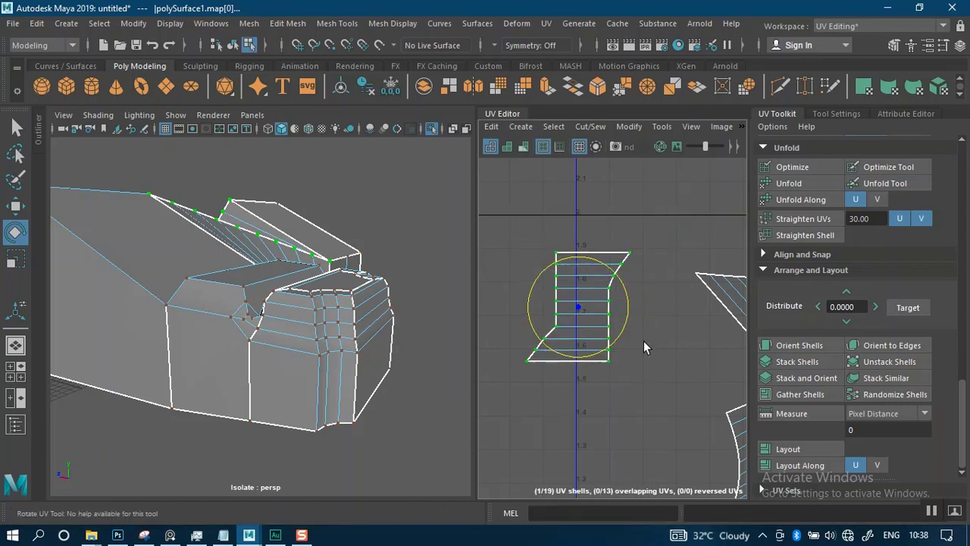
scroll(647, 325, "up", 3)
scroll(628, 359, "up", 3)
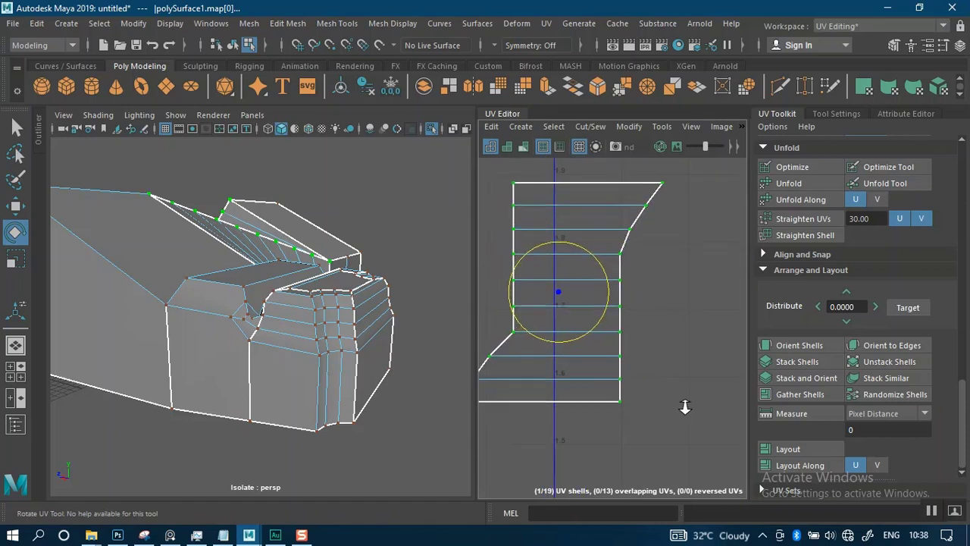
scroll(658, 385, "down", 2)
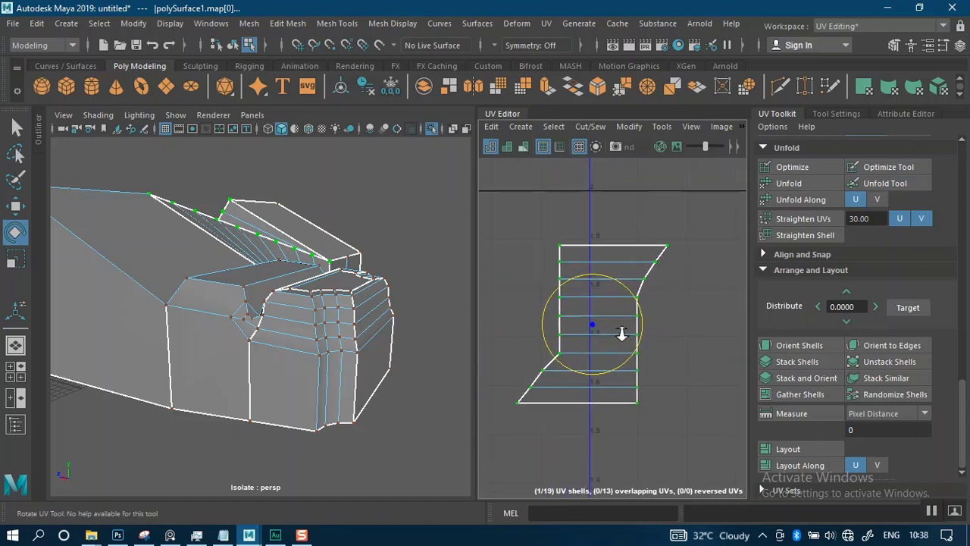
Step: Try to straighten the UVs along the striped shell's left border with Straighten UVs
middle_click_drag(624, 332, 644, 333, "alt")
middle_click_drag(560, 288, 578, 272, "alt")
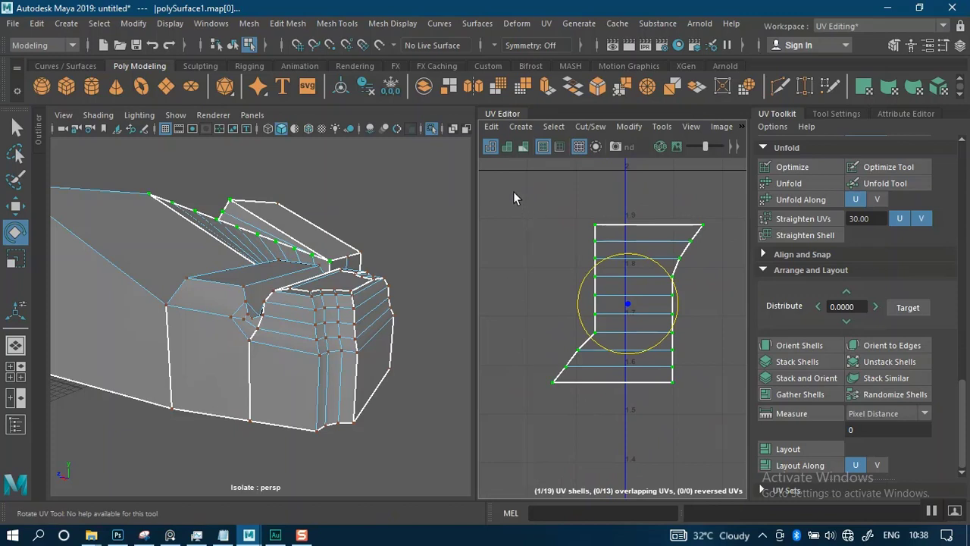
left_click_drag(515, 251, 618, 458)
right_click_drag(628, 311, 670, 201, "shift")
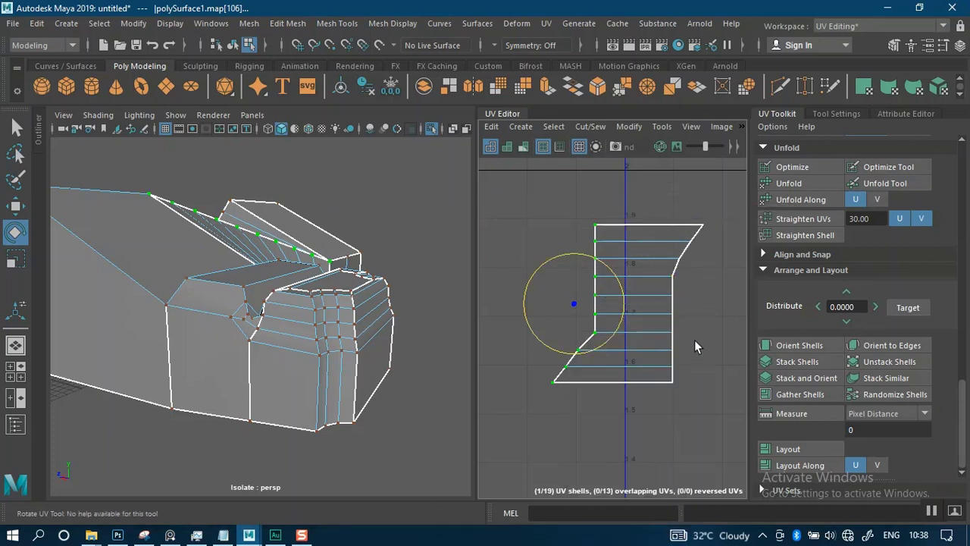
Step: Apply Straighten Border to the striped shell's right border and to its left border
middle_click_drag(676, 286, 643, 281, "alt")
left_click_drag(695, 194, 619, 423)
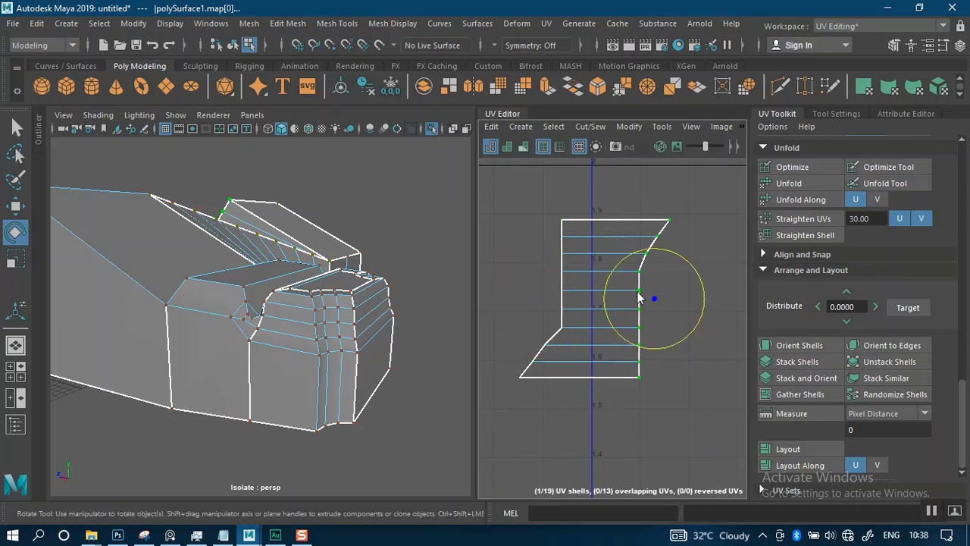
right_click_drag(637, 257, 680, 237, "shift")
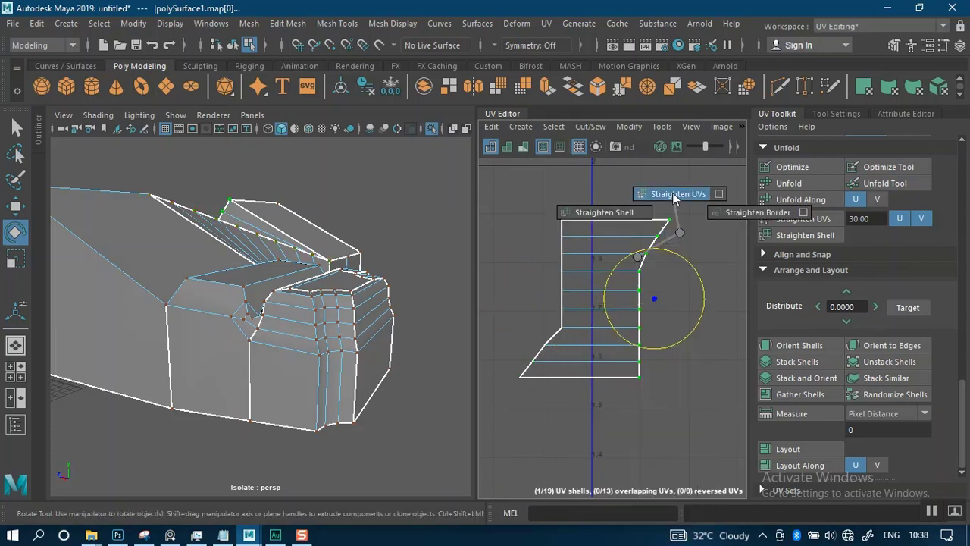
right_click_drag(672, 193, 742, 213, "shift")
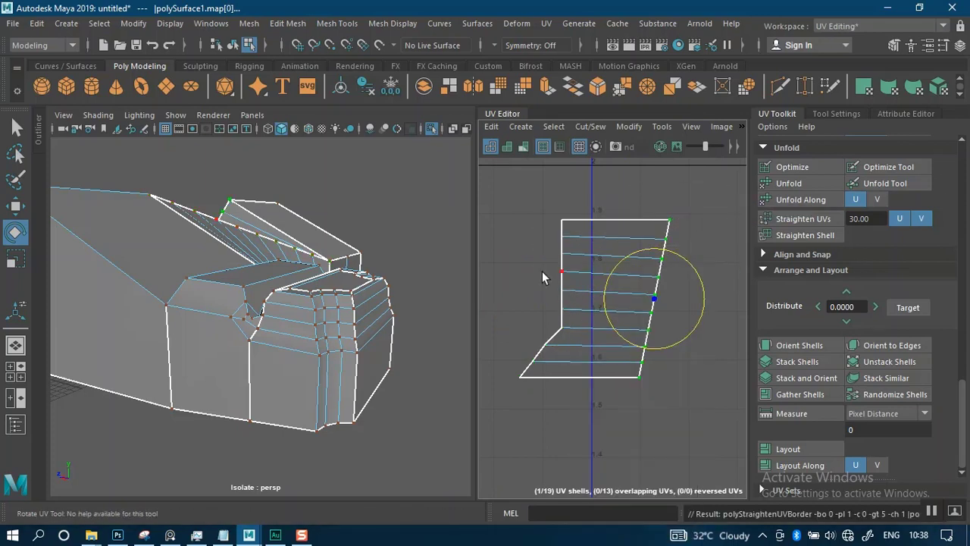
left_click_drag(491, 194, 564, 399)
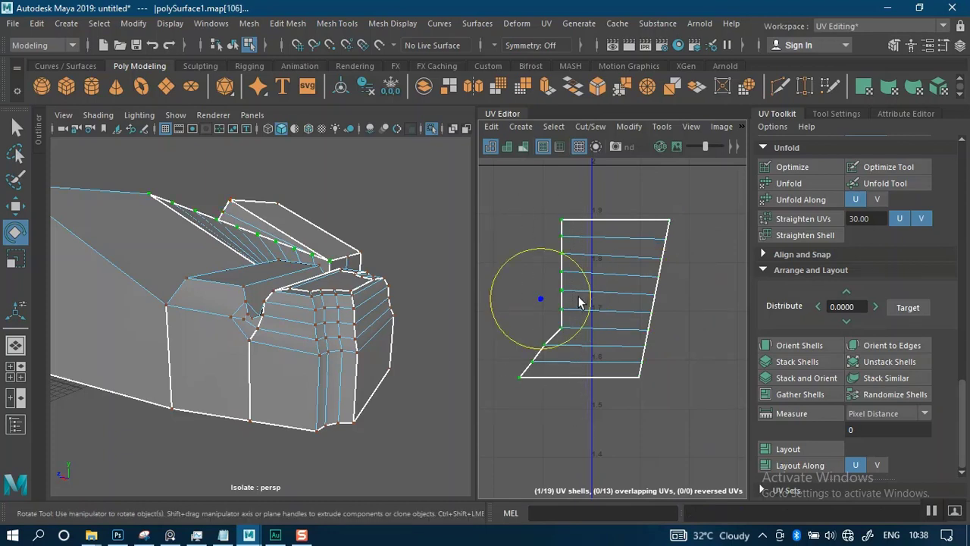
right_click_drag(579, 301, 670, 231, "shift")
middle_click_drag(656, 348, 665, 351, "alt")
right_click_drag(667, 353, 644, 326, "alt")
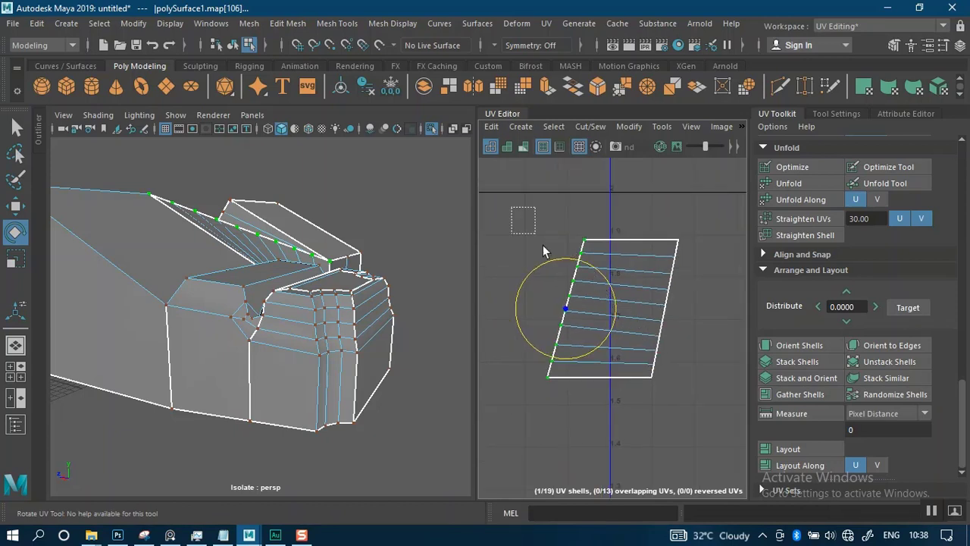
Step: Select all the UVs of the slanted striped shell and straighten them into a rectangle
left_click_drag(542, 245, 686, 397)
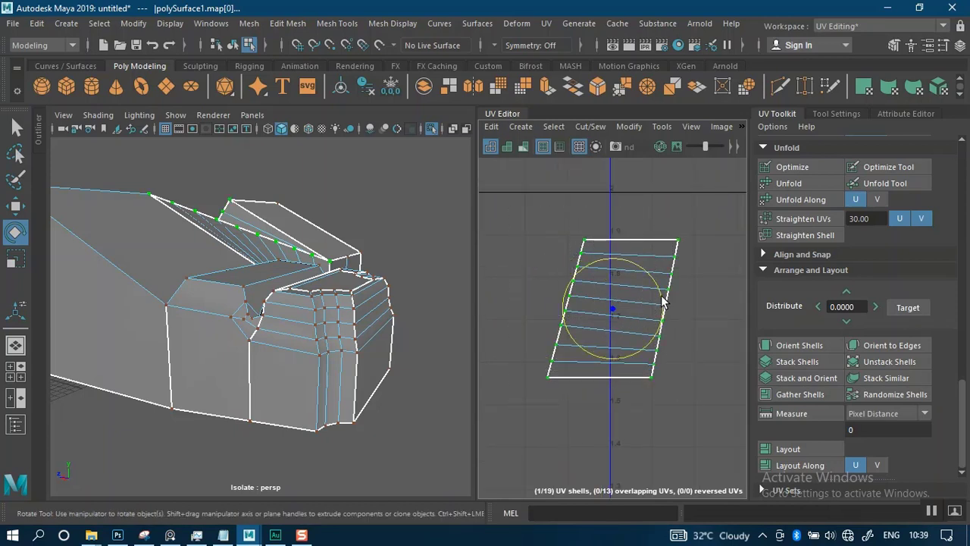
right_click_drag(663, 257, 691, 202, "shift")
right_click_drag(676, 386, 641, 331, "alt")
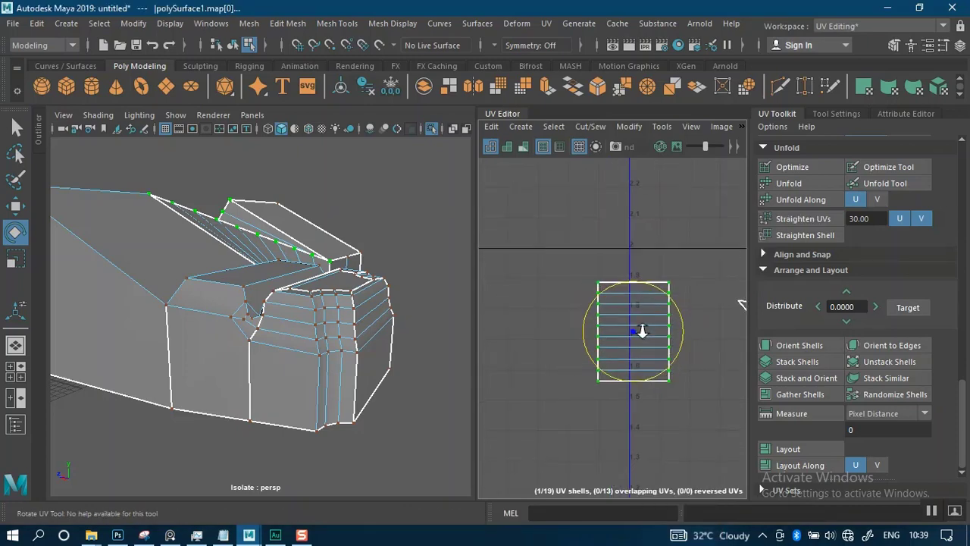
middle_click_drag(638, 325, 588, 323, "alt")
right_click_drag(646, 366, 619, 366, "alt")
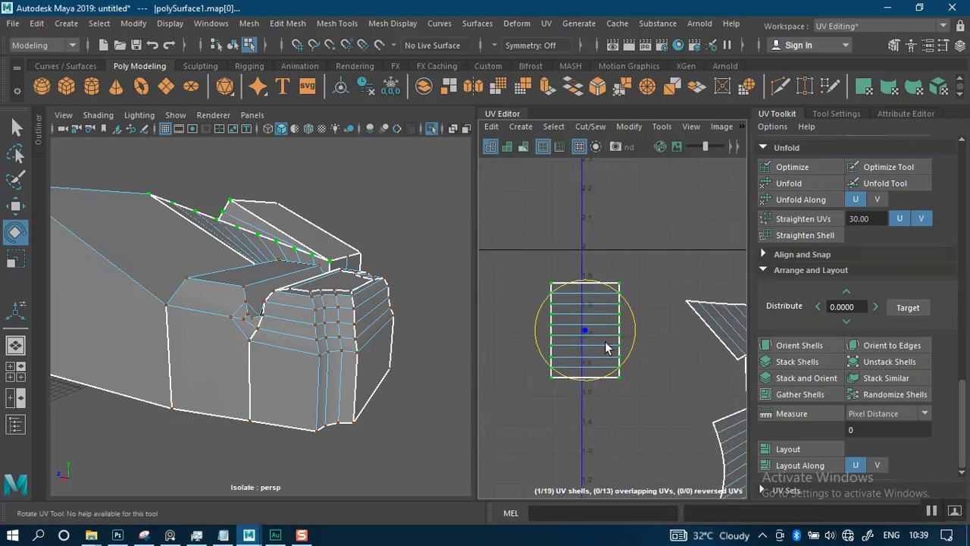
middle_click_drag(613, 350, 626, 356, "alt")
middle_click_drag(691, 362, 660, 349, "alt")
right_click_drag(659, 350, 641, 296, "alt")
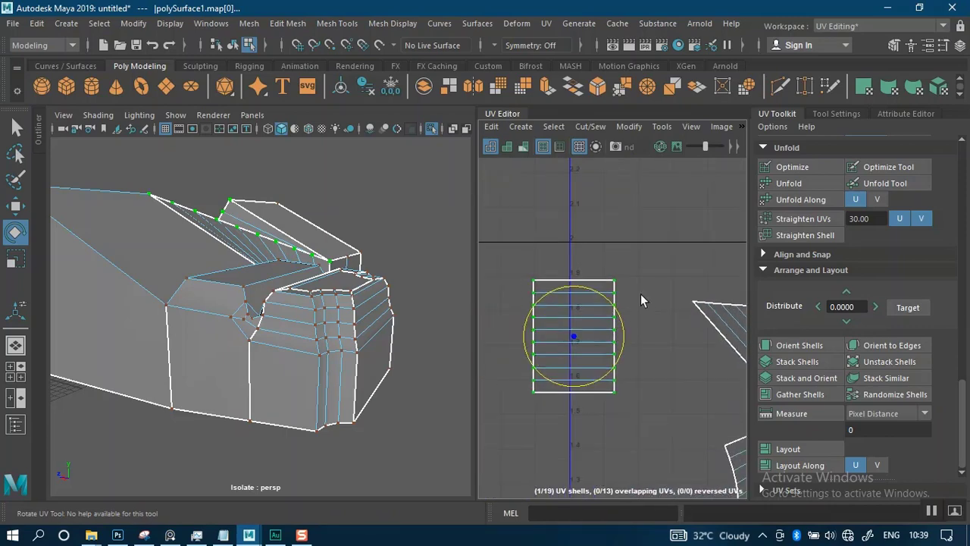
Step: Rotate the uppermost of the three remaining curved shells upright and move it up clear of the others
middle_click_drag(661, 312, 548, 273, "alt")
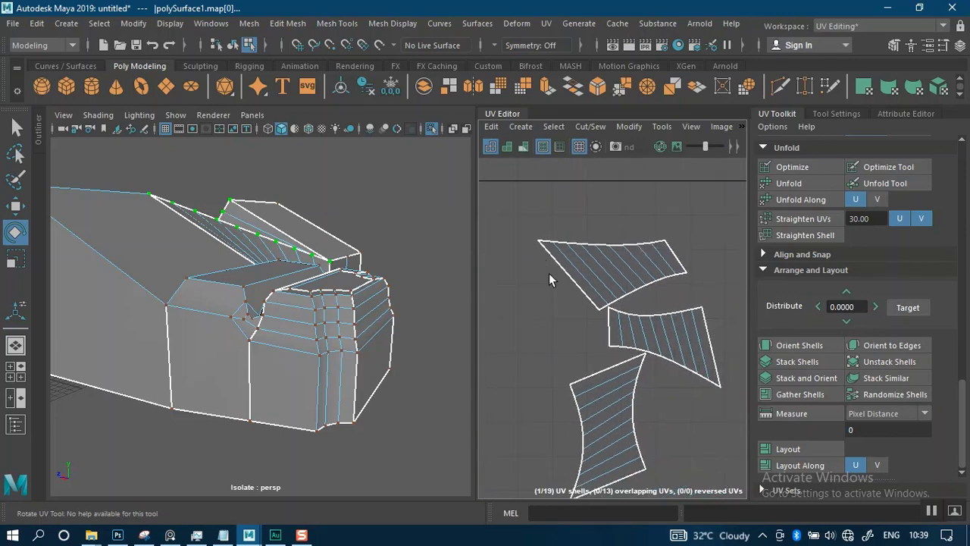
right_click_drag(626, 325, 637, 364, "alt")
middle_click_drag(623, 297, 633, 331, "alt")
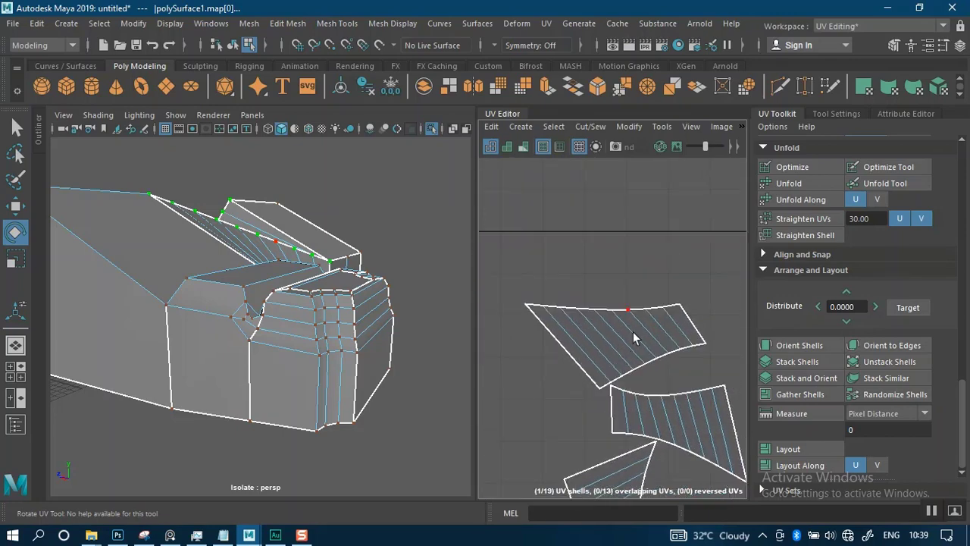
right_click_drag(633, 331, 589, 306)
left_click(649, 336)
left_click_drag(656, 339, 627, 294)
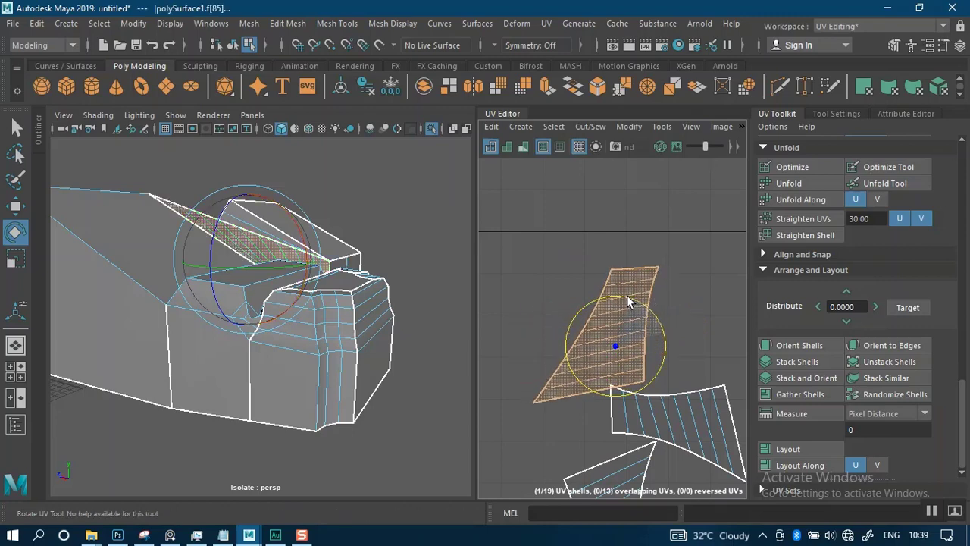
key("w")
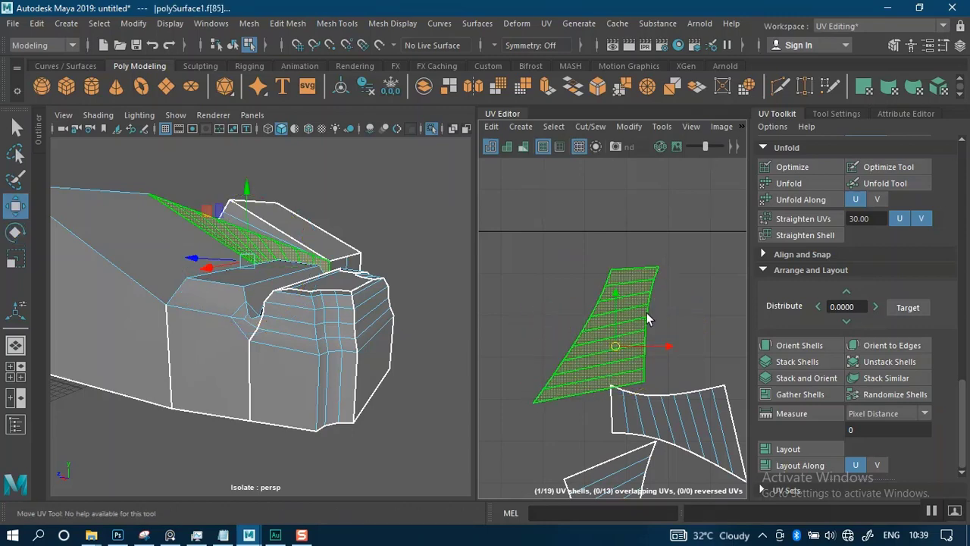
left_click_drag(618, 344, 611, 304)
Step: Apply Straighten UVs to all the UVs of the second rotated striped shell
scroll(639, 313, "down", 3)
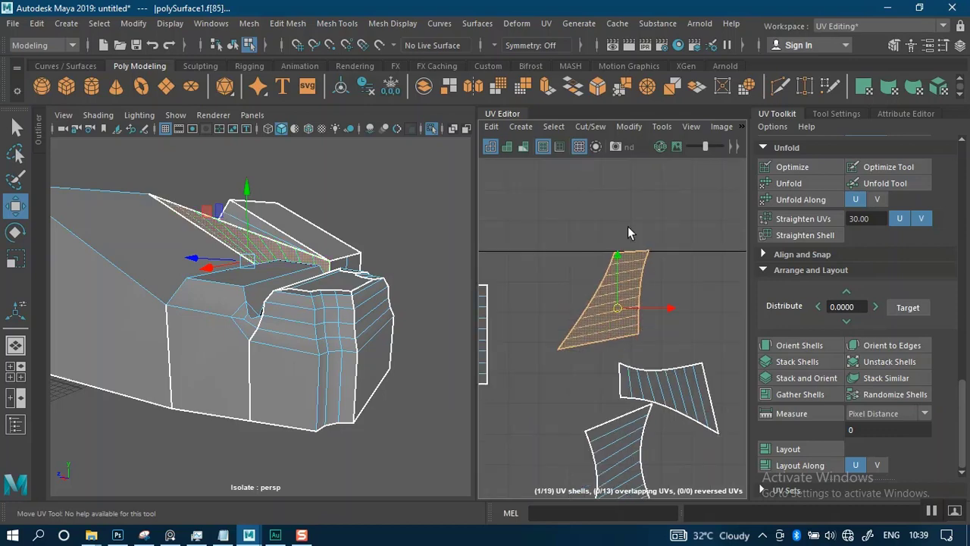
middle_click_drag(628, 253, 627, 270, "alt")
right_click_drag(628, 271, 661, 297, "alt")
left_click_drag(524, 210, 677, 396)
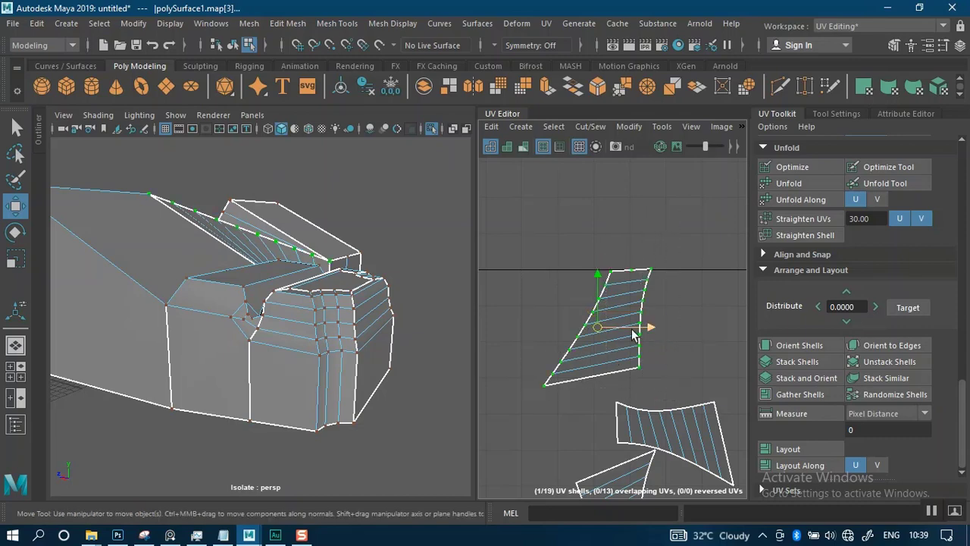
right_click_drag(631, 254, 669, 200, "shift")
Step: Apply Straighten Border to the bent left border of the second striped shell
middle_click_drag(601, 309, 610, 218, "alt")
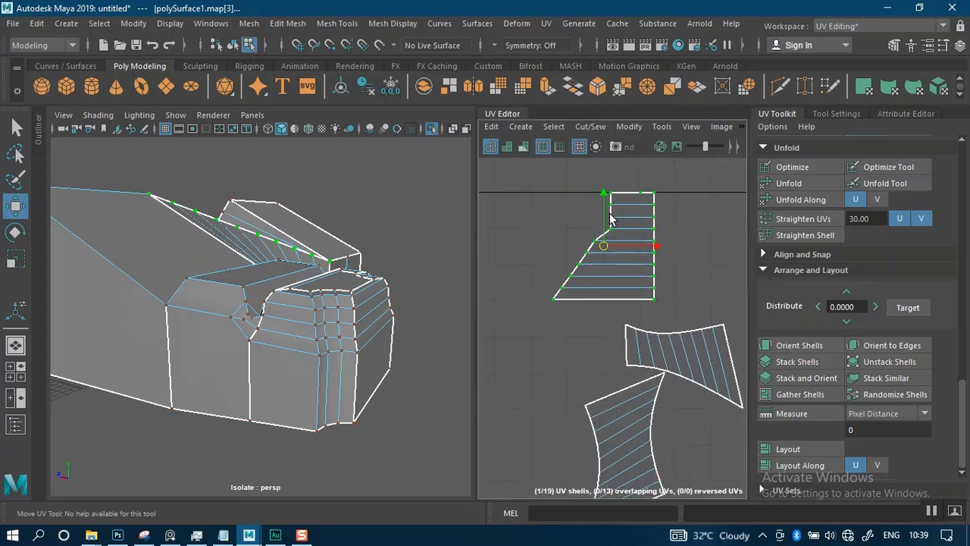
middle_click_drag(551, 205, 555, 238, "alt")
left_click_drag(512, 197, 620, 351)
right_click_drag(634, 285, 717, 230, "shift")
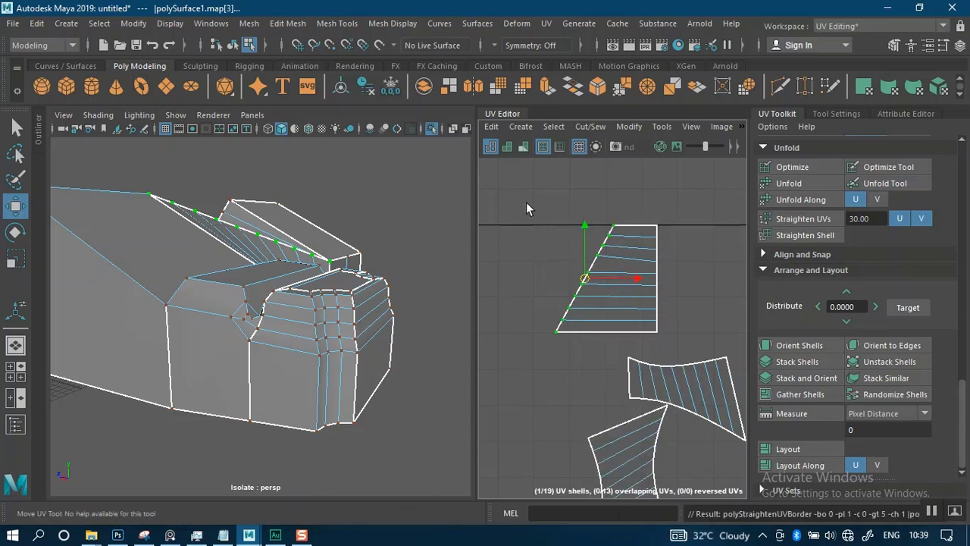
Step: Straighten all the UVs of the trapezoidal second shell into a rectangle, using Straighten UVs instead of Straighten Shell
left_click_drag(525, 201, 686, 334)
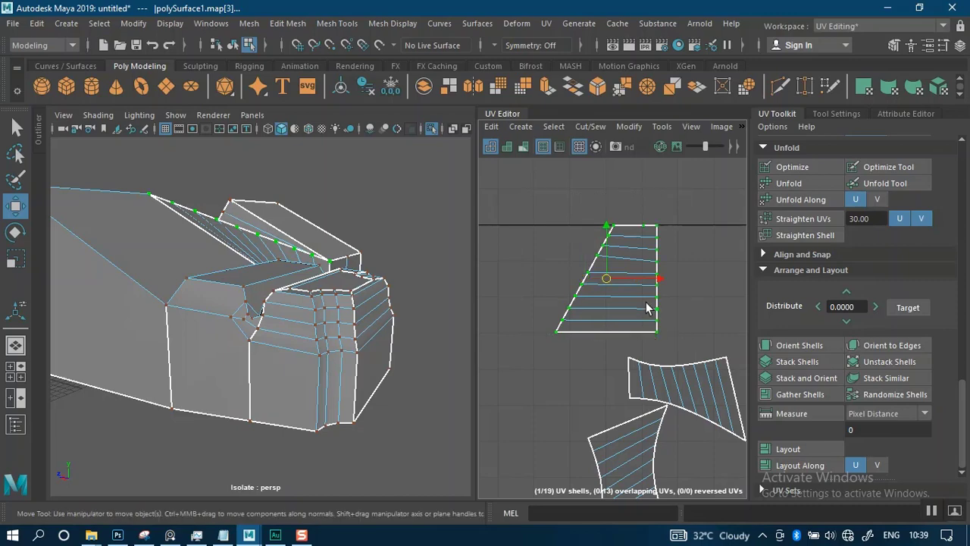
right_click_drag(646, 256, 614, 217, "shift")
key("ctrl+z")
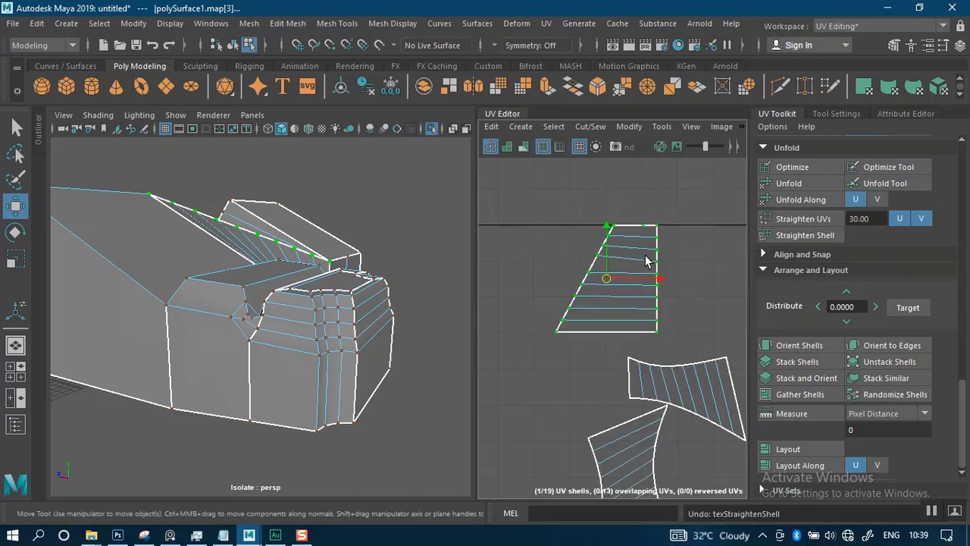
right_click_drag(646, 268, 684, 194, "shift")
Step: Select the upper of the two remaining curved striped shells and rotate it so its stripes run roughly horizontally
middle_click_drag(677, 333, 600, 254, "alt")
scroll(641, 273, "down", 3)
scroll(608, 348, "up", 3)
middle_click_drag(610, 416, 612, 391, "alt")
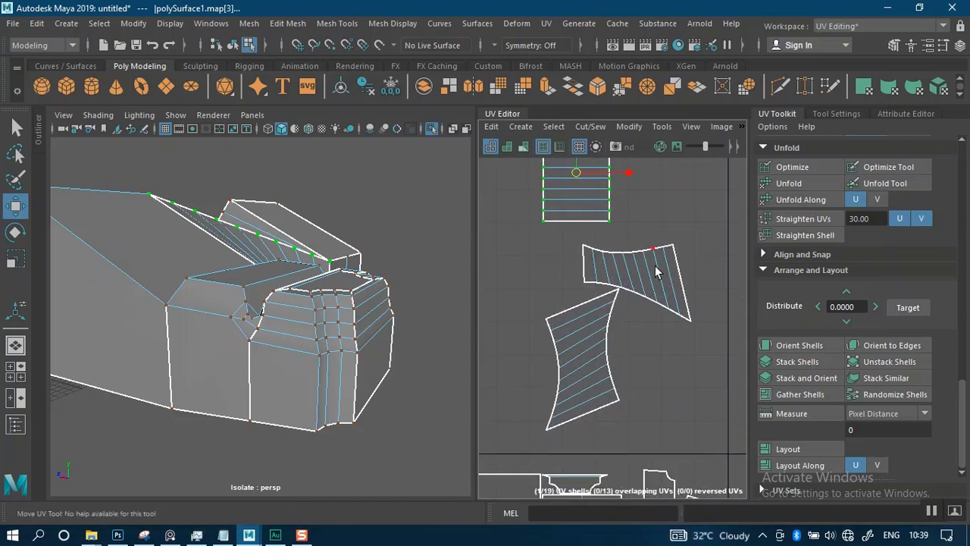
left_click(654, 265)
right_click_drag(662, 290, 621, 275)
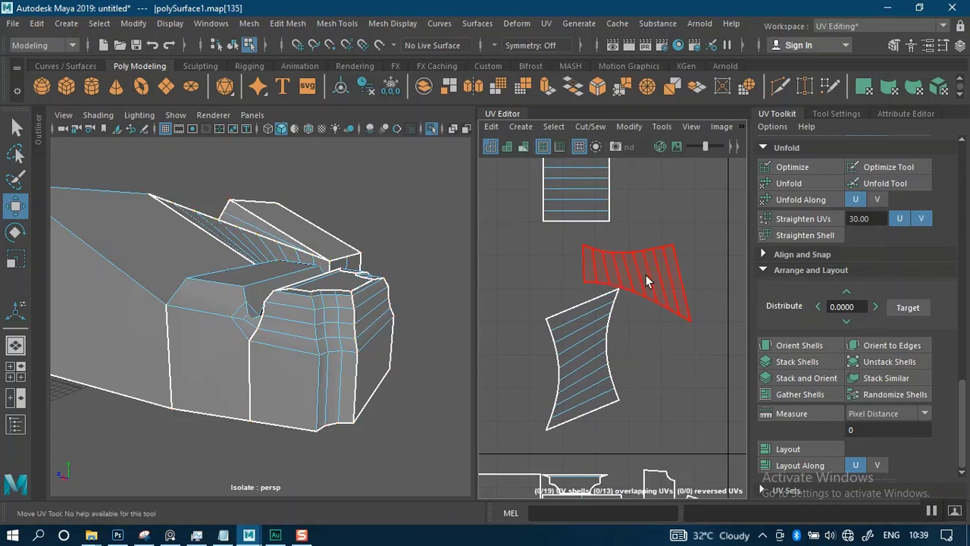
left_click(644, 282)
key("e")
left_click_drag(685, 281, 644, 327)
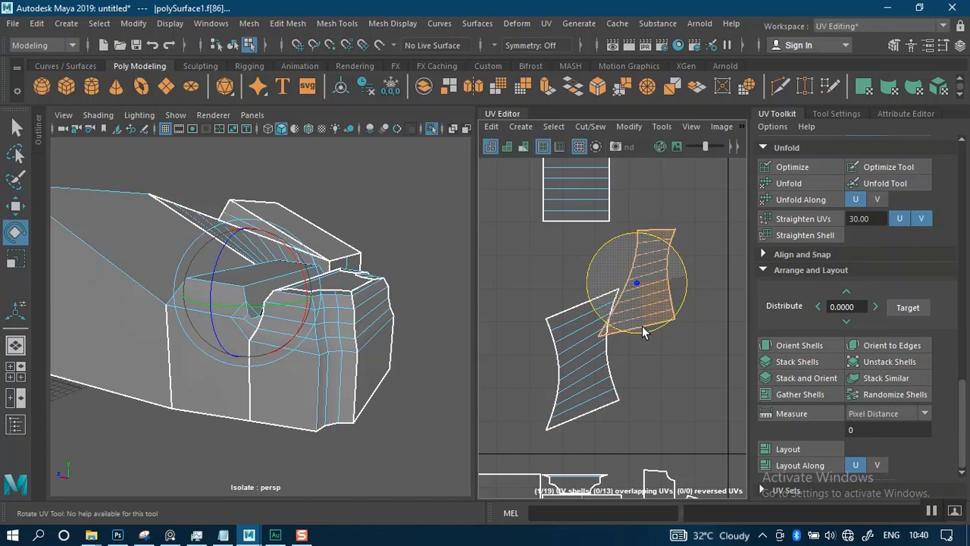
Step: Move the rotated striped shell clear of the last curved striped shell
key("w")
middle_click_drag(659, 280, 590, 343, "alt")
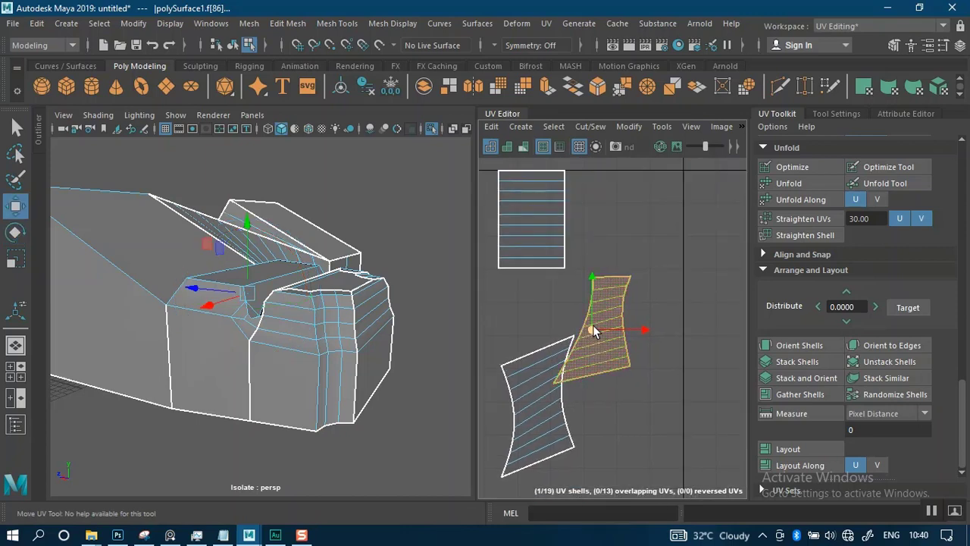
left_click_drag(595, 324, 642, 319)
Step: Apply Straighten Border to the curved left and right borders of the moved striped shell
right_click_drag(673, 290, 728, 291)
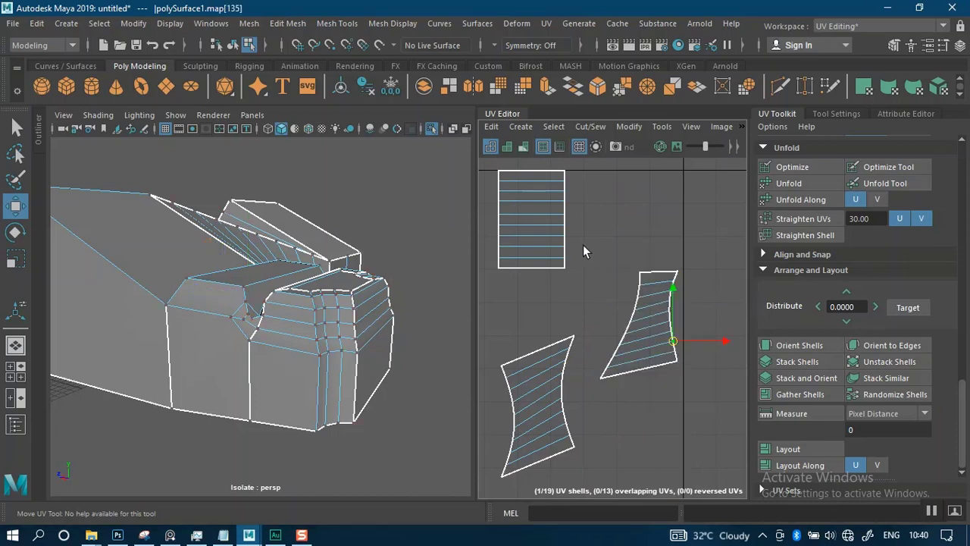
left_click_drag(583, 245, 653, 421)
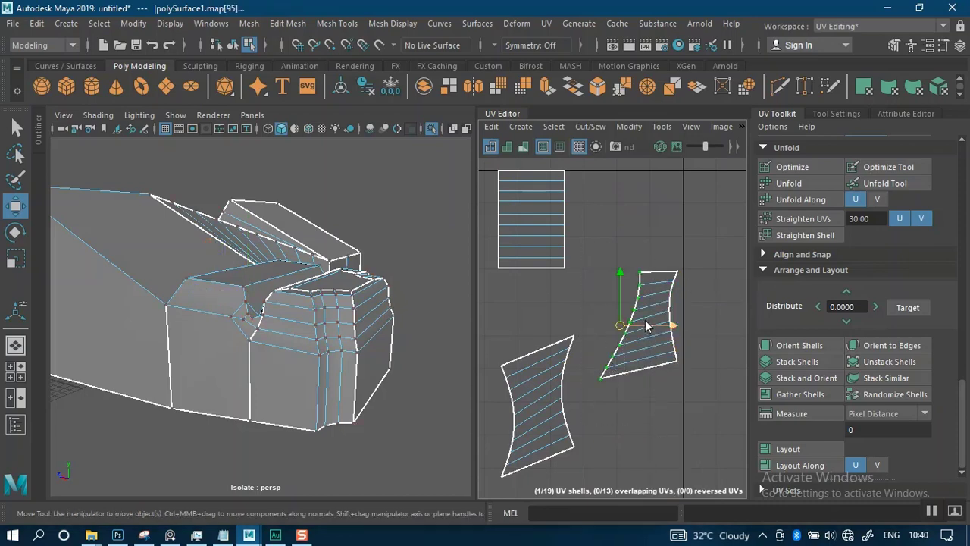
right_click_drag(645, 320, 734, 217)
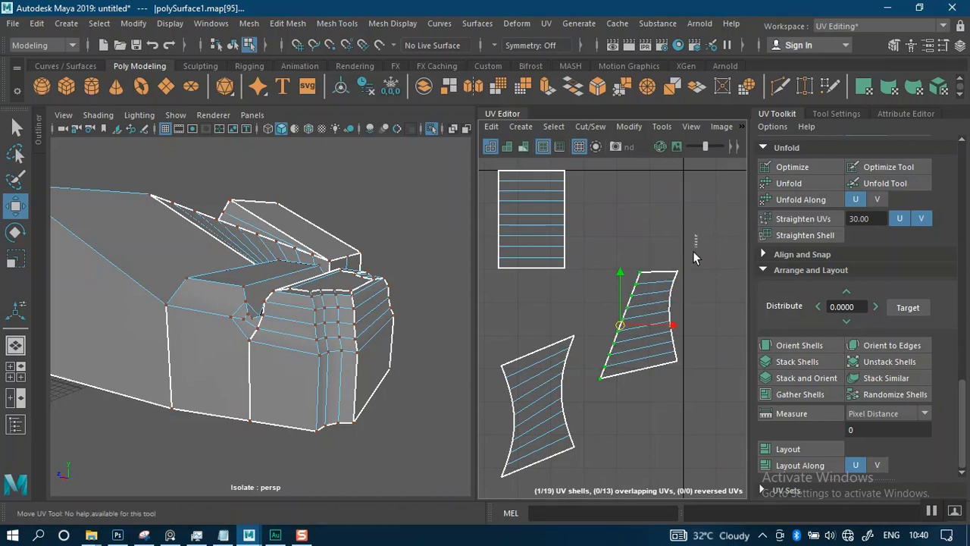
left_click_drag(694, 251, 661, 402)
right_click_drag(670, 311, 743, 217)
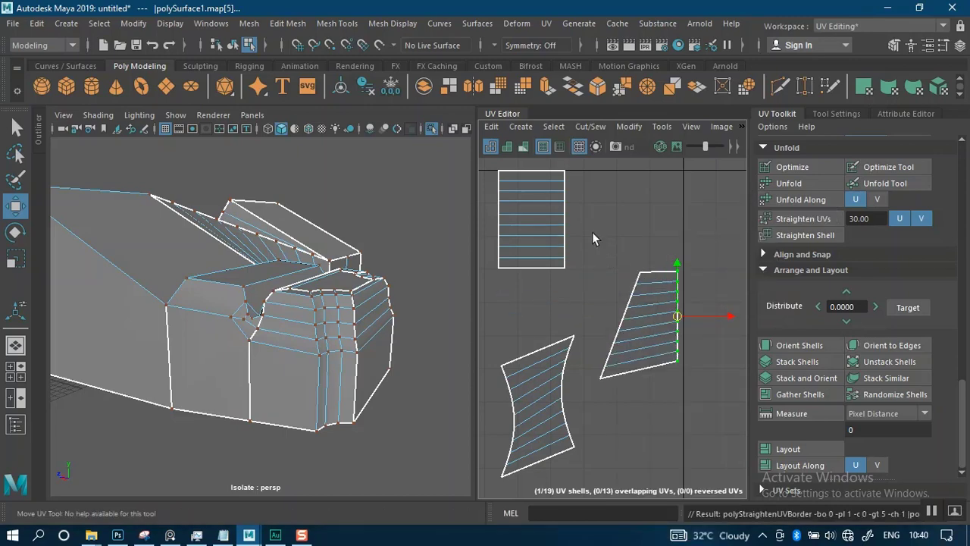
Step: Select all the UVs of this straight-sided shell and apply Straighten UVs to make it a rectangle
left_click_drag(591, 232, 708, 413)
right_click(661, 343)
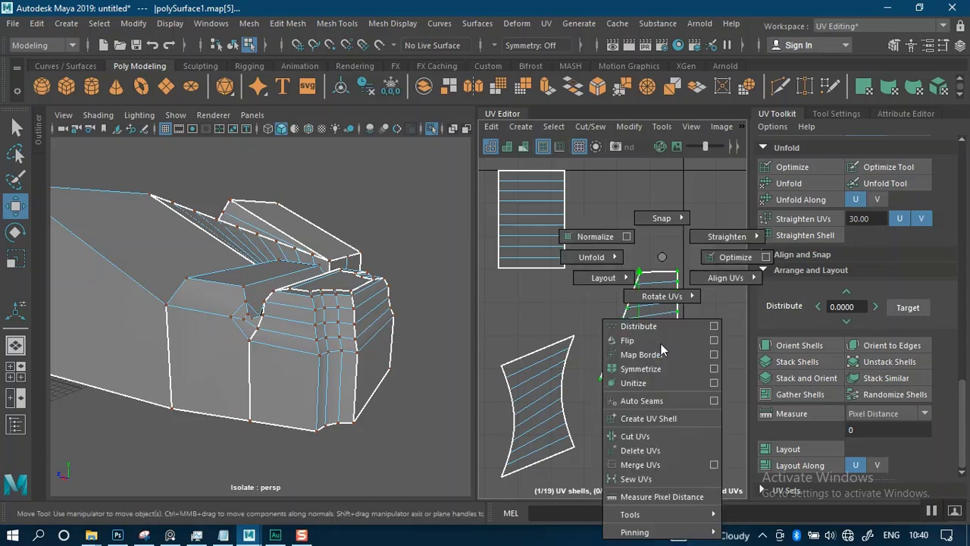
right_click_drag(660, 343, 702, 193)
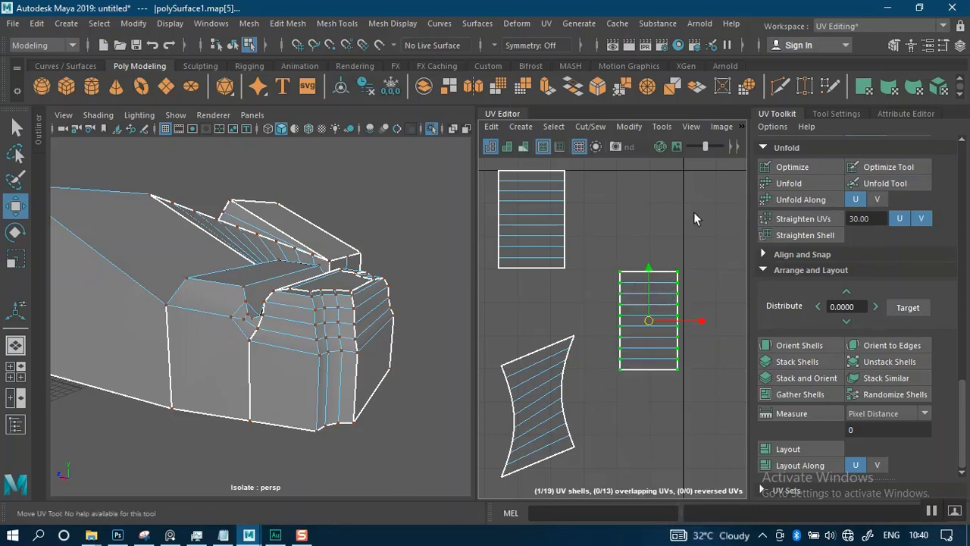
Step: Apply Straighten Border to both curved sides of the last striped shell, and straighten all its UVs into a rectangle
middle_click_drag(645, 249, 682, 262, "alt")
right_click_drag(681, 262, 615, 359, "alt")
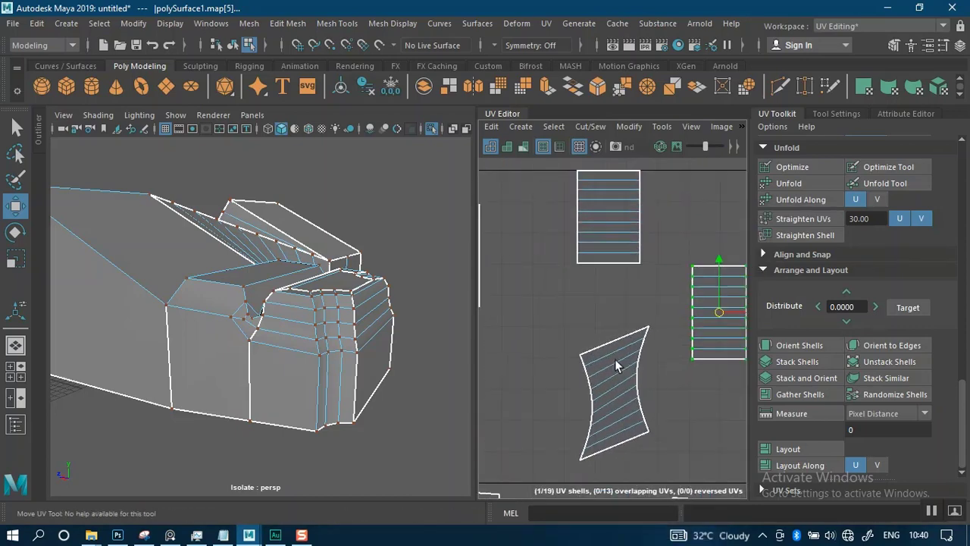
left_click(611, 389)
middle_click_drag(612, 394, 602, 313, "alt")
scroll(601, 313, "up", 2)
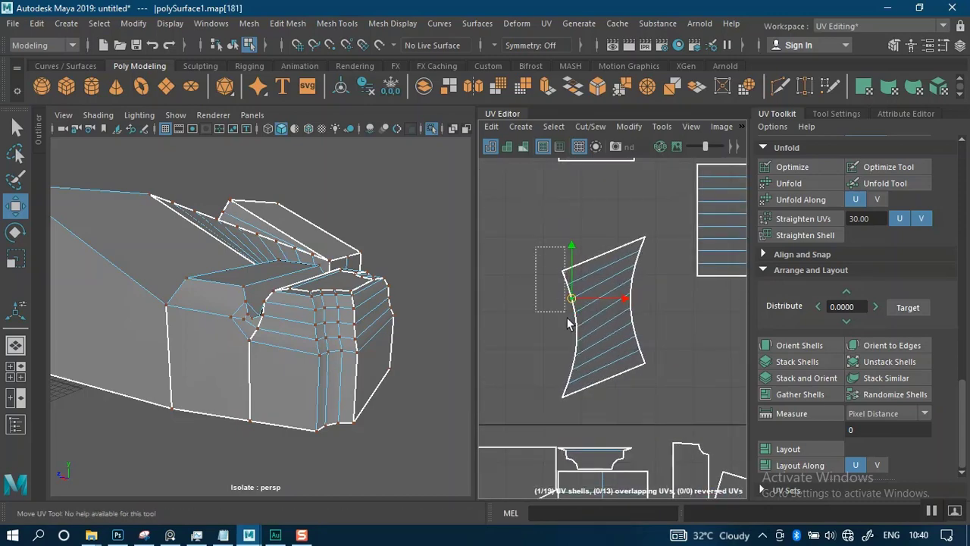
left_click_drag(570, 324, 600, 420)
right_click_drag(623, 316, 719, 215, "shift")
left_click_drag(612, 222, 659, 405)
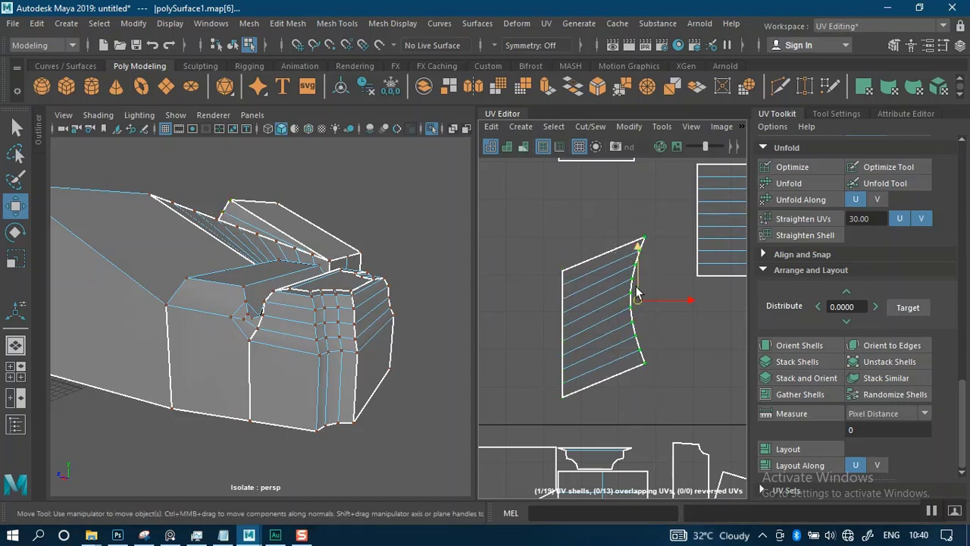
right_click_drag(637, 292, 708, 216, "shift")
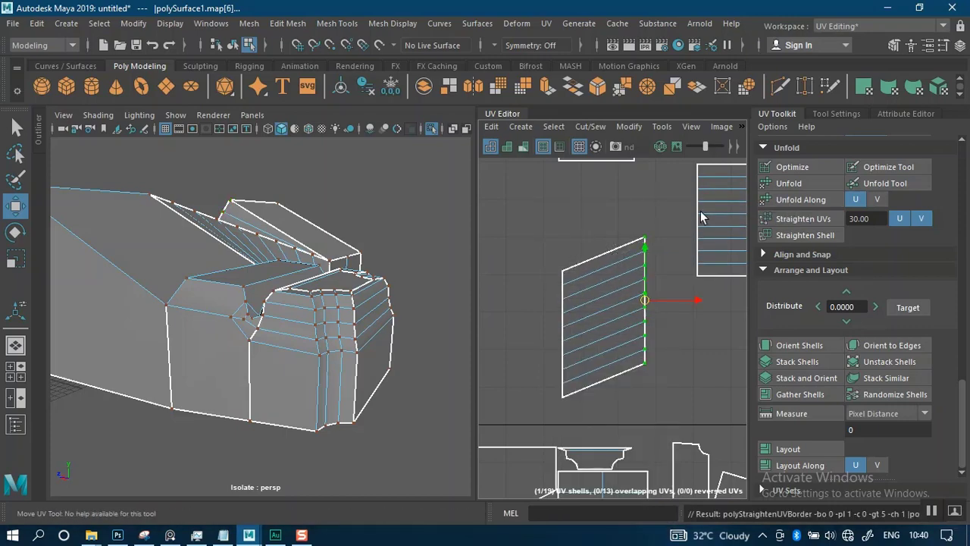
left_click_drag(522, 237, 663, 412)
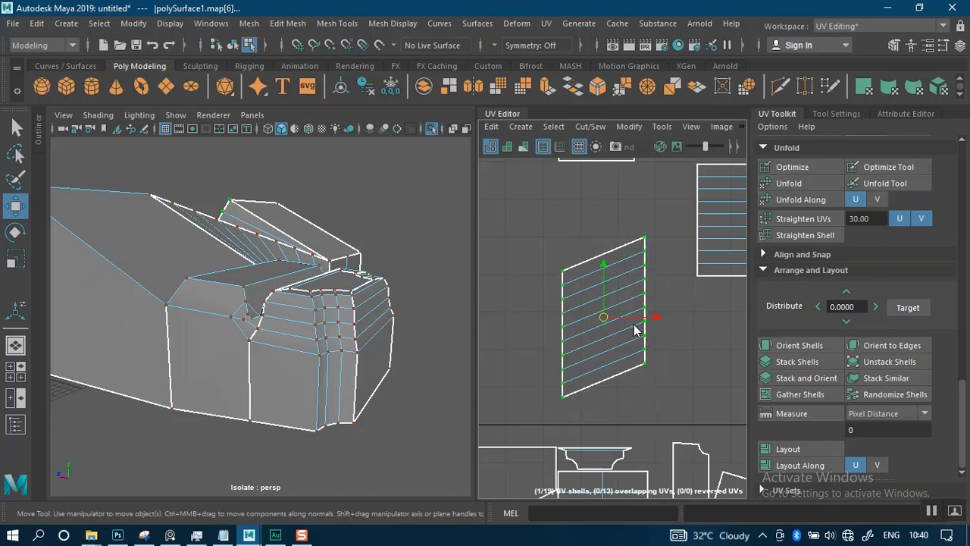
right_click_drag(634, 257, 667, 203, "shift")
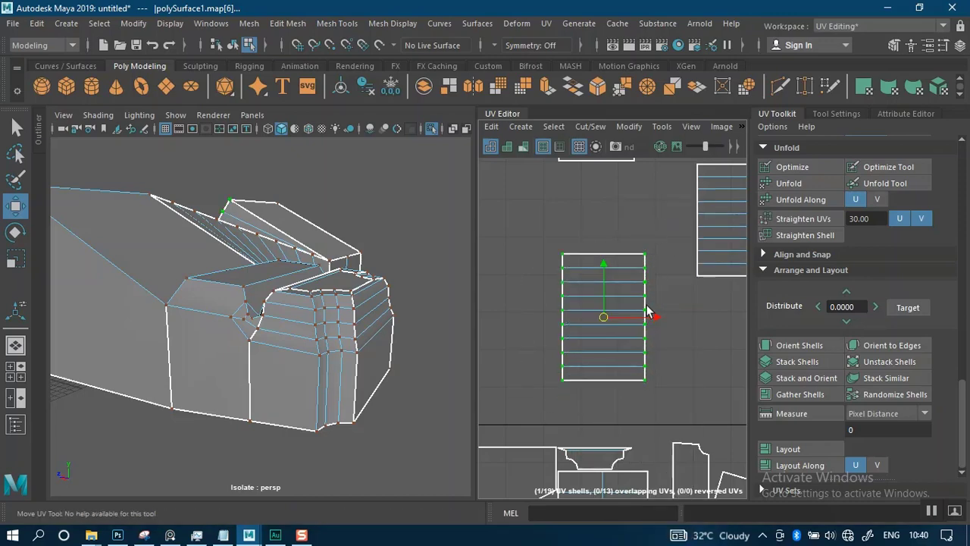
Step: Select all UV shells of polySurface1 and lay them out together within the UV tile
right_click_drag(649, 341, 593, 160, "alt")
scroll(596, 271, "down", 2)
right_click_drag(671, 280, 612, 261)
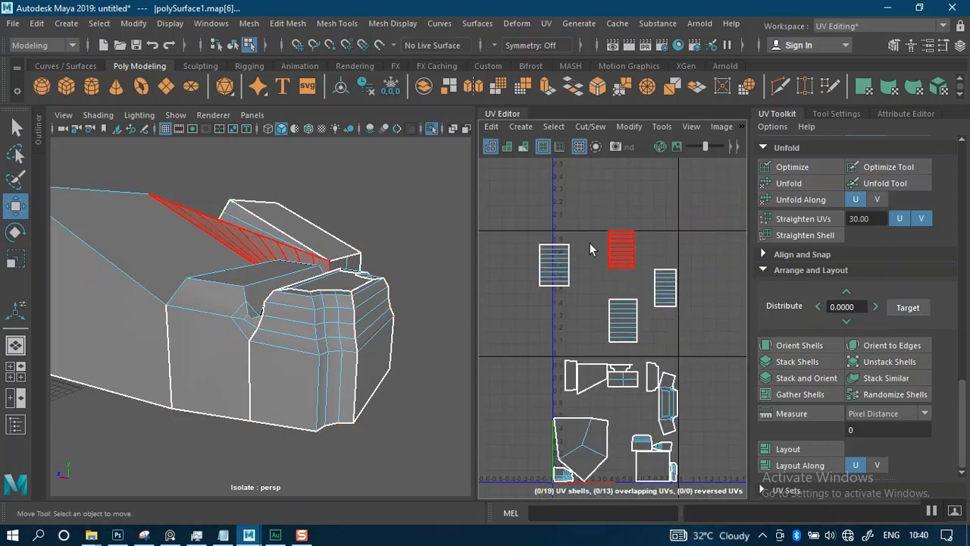
left_click_drag(590, 338, 706, 510)
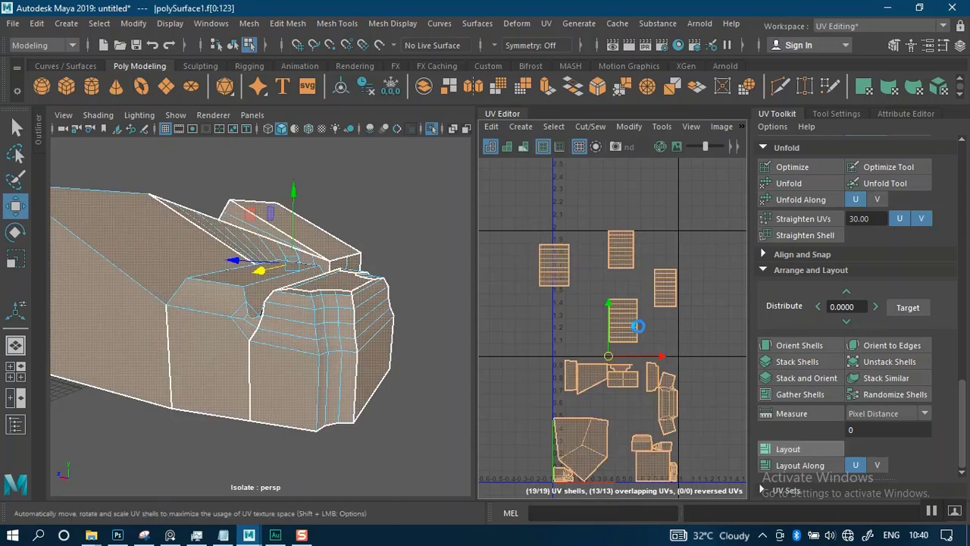
left_click(788, 449)
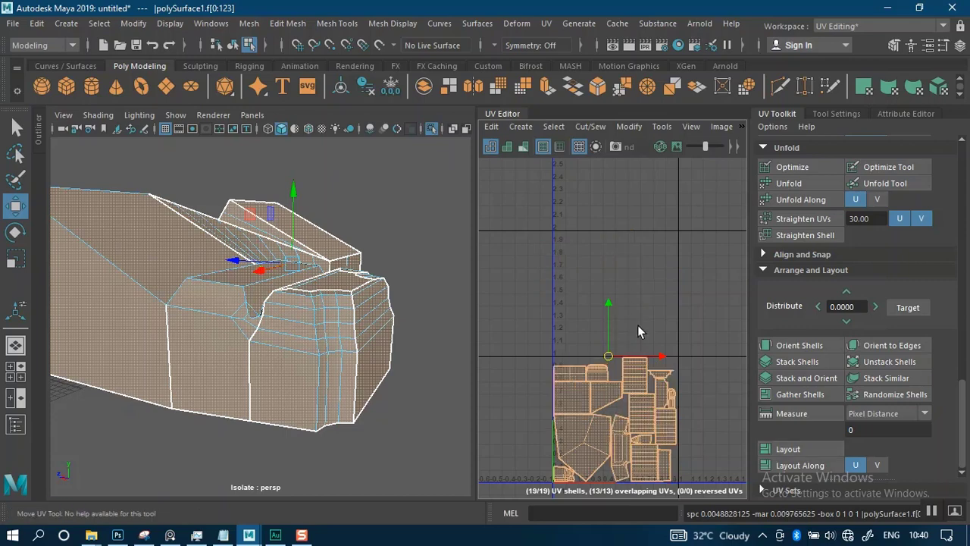
Step: Display UV distortion shading and examine the straightened striped shells for stretched or compressed areas
middle_click_drag(561, 404, 562, 304, "alt")
right_click_drag(562, 311, 605, 426, "alt")
right_click_drag(598, 338, 610, 304, "alt")
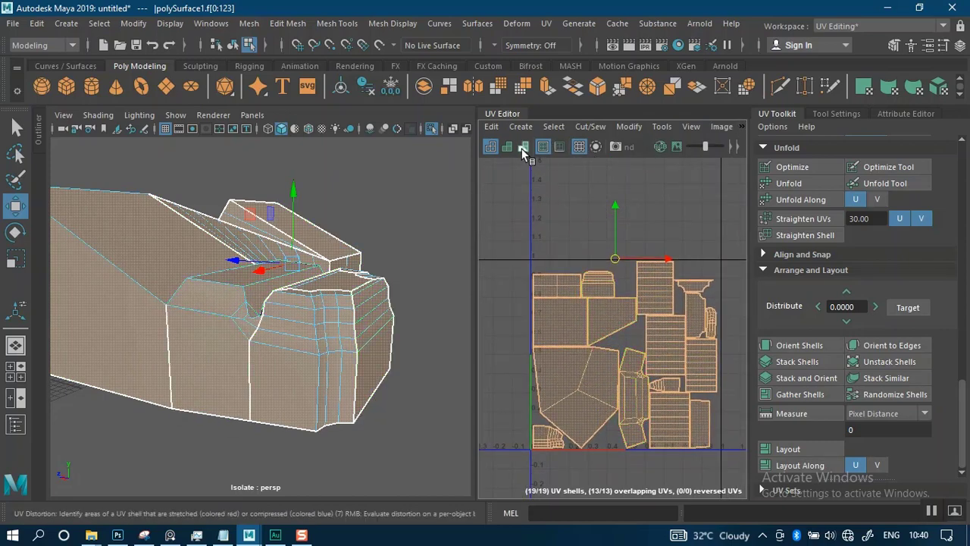
left_click(523, 148)
right_click_drag(682, 199, 681, 402, "alt")
middle_click_drag(656, 387, 625, 312, "alt")
right_click_drag(625, 312, 631, 400, "alt")
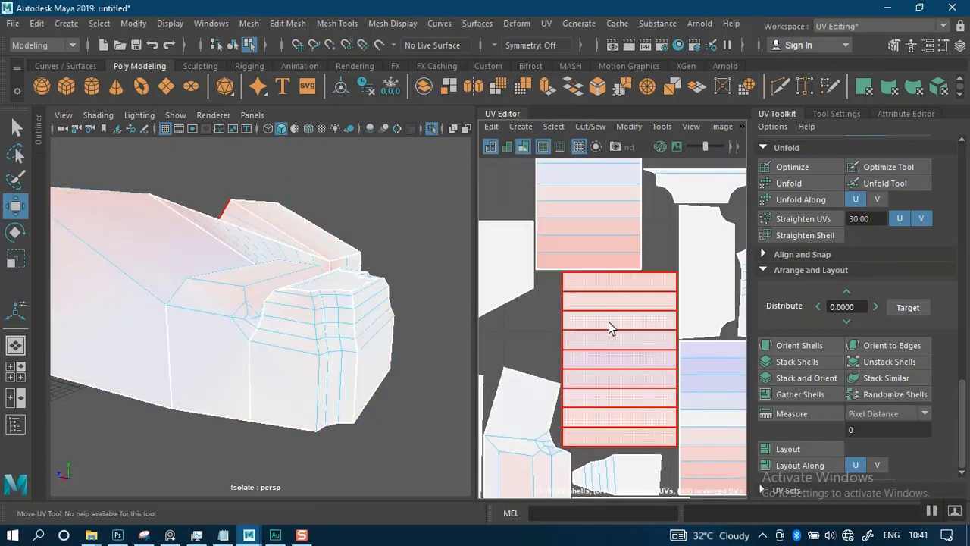
middle_click_drag(608, 323, 610, 411, "alt")
right_click_drag(609, 411, 570, 392, "alt")
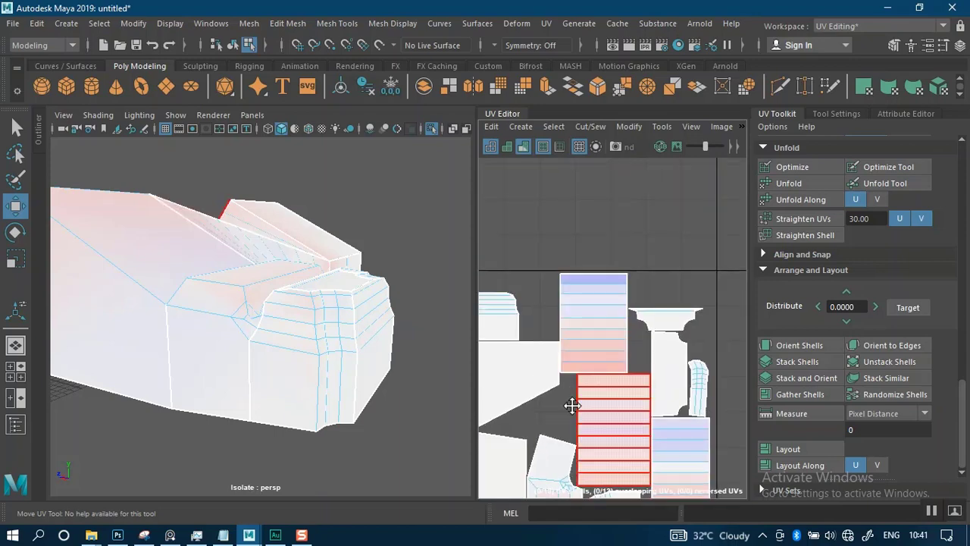
middle_click_drag(572, 405, 599, 320, "alt")
right_click_drag(652, 358, 625, 338, "alt")
middle_click_drag(628, 303, 617, 348, "alt")
right_click_drag(616, 348, 629, 397, "alt")
left_click(622, 256)
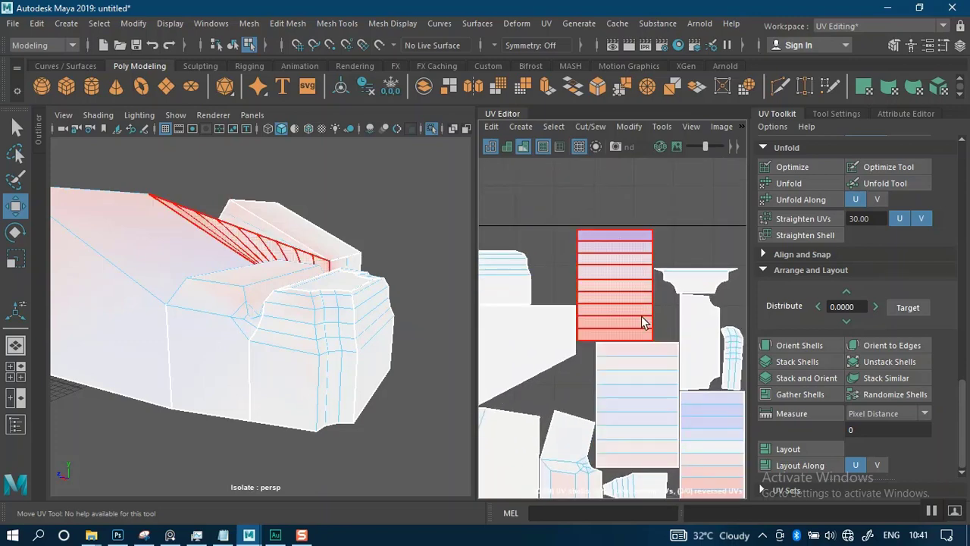
scroll(634, 369, "down", 2)
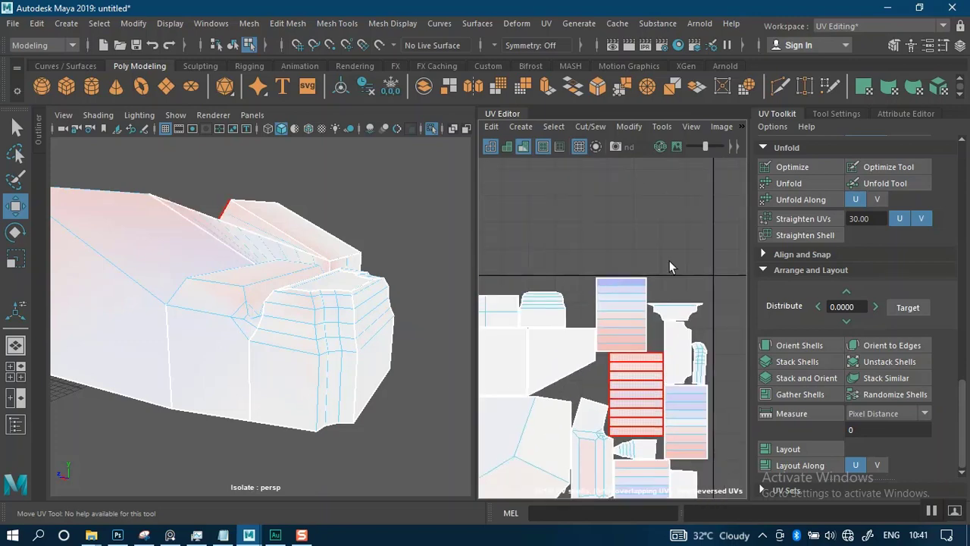
Step: Replace the distortion shading with the checker map and examine the pattern from several sides of the model
left_click(743, 126)
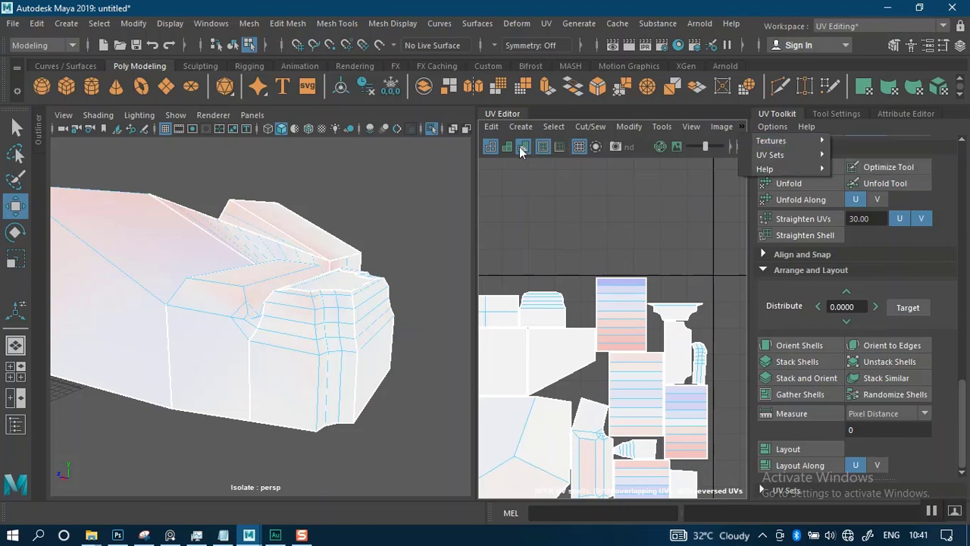
left_click(523, 147)
left_click(772, 127)
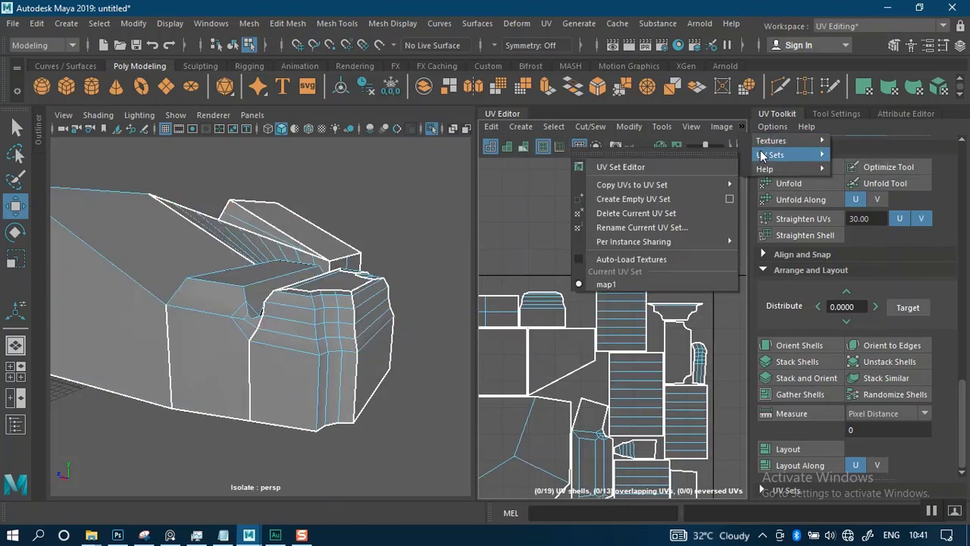
mouse_move(781, 142)
left_click(839, 154)
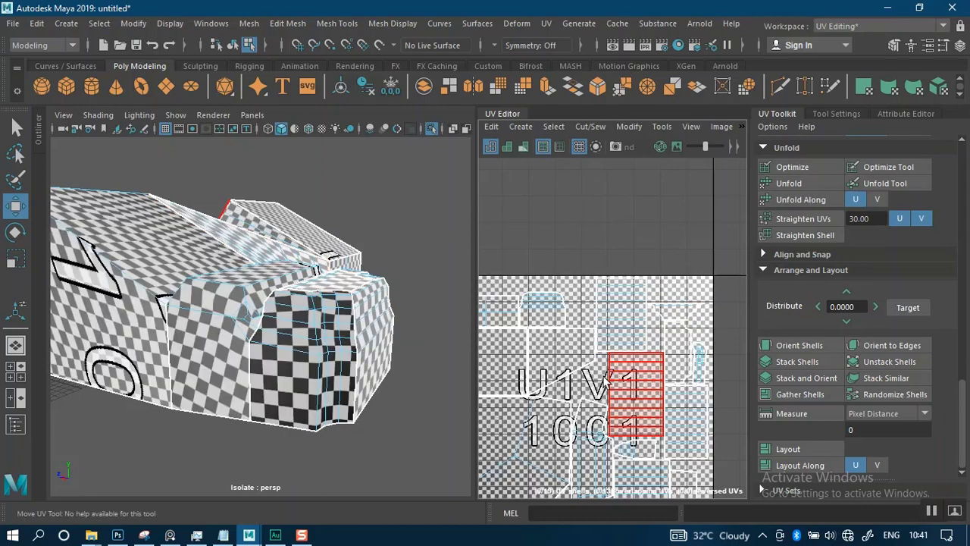
left_click_drag(325, 361, 222, 425, "alt")
left_click_drag(353, 348, 328, 351, "alt")
left_click_drag(327, 379, 169, 284, "alt")
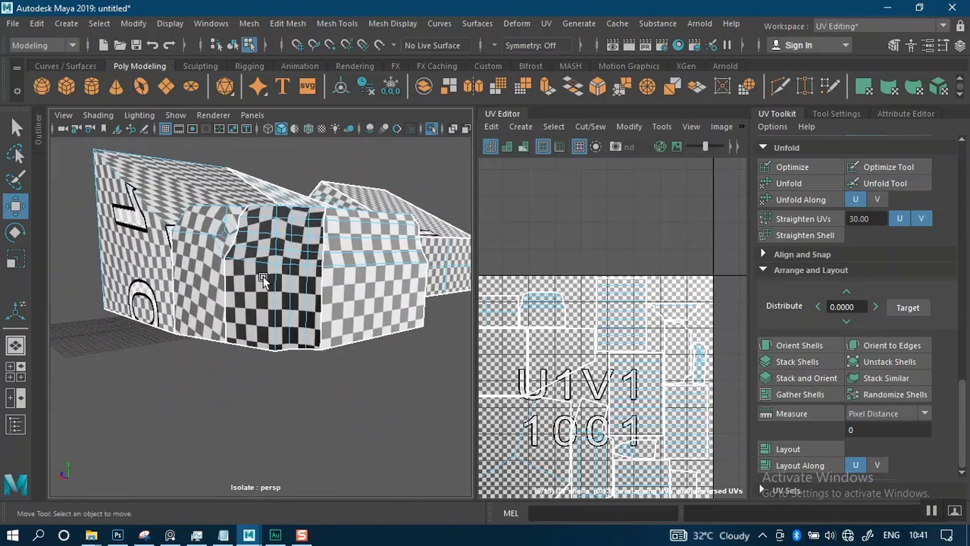
left_click_drag(261, 277, 315, 233, "alt")
scroll(617, 311, "down", 3)
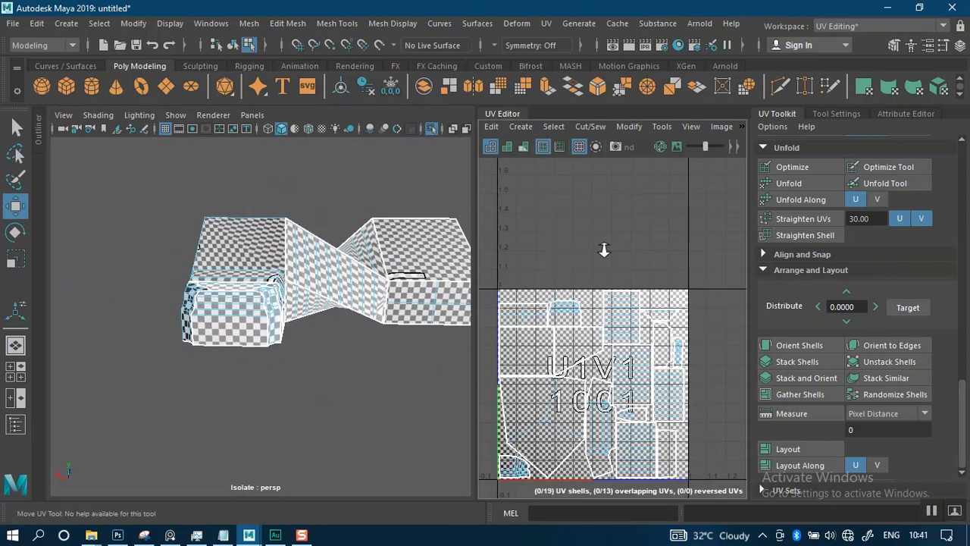
Step: Turn off the checker map display on the model and the UV layout
right_click_drag(615, 305, 557, 285)
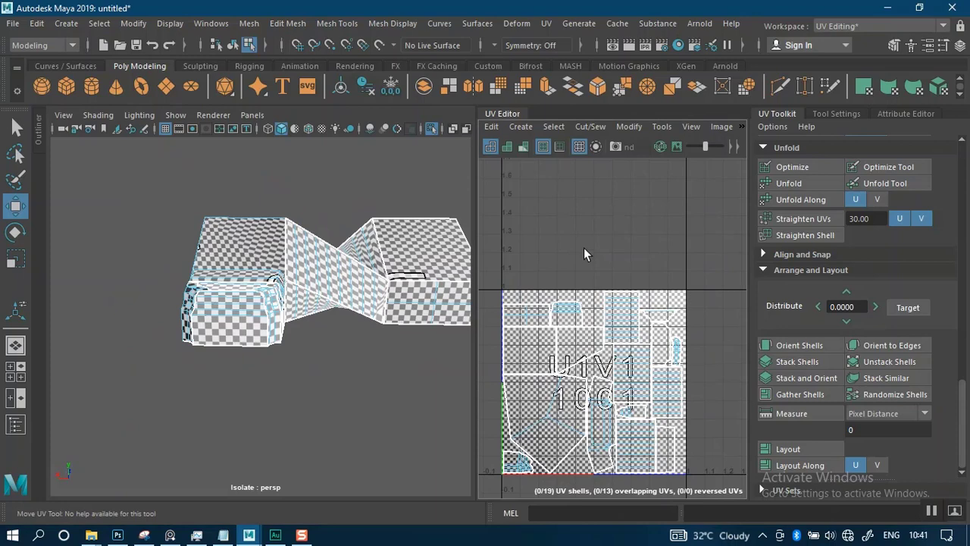
left_click(739, 125)
mouse_move(800, 161)
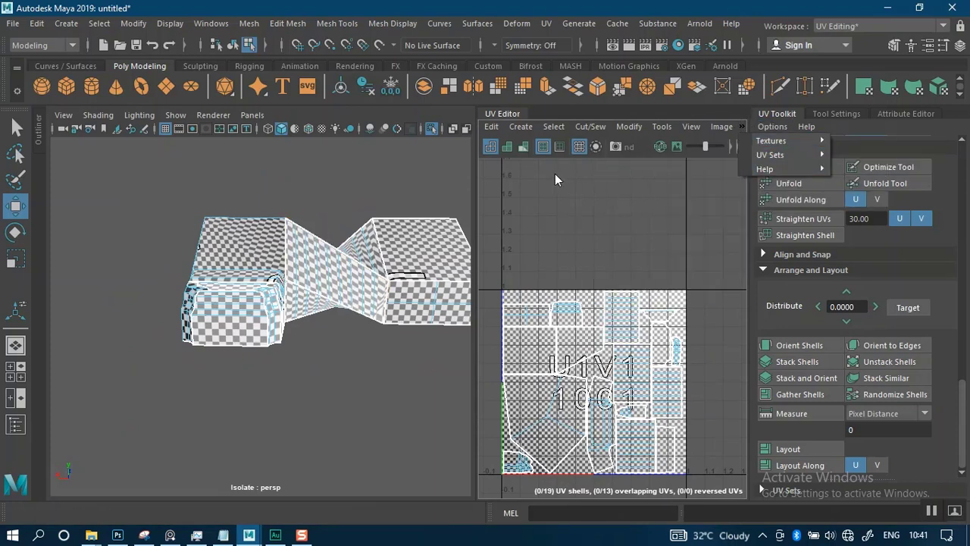
mouse_move(794, 139)
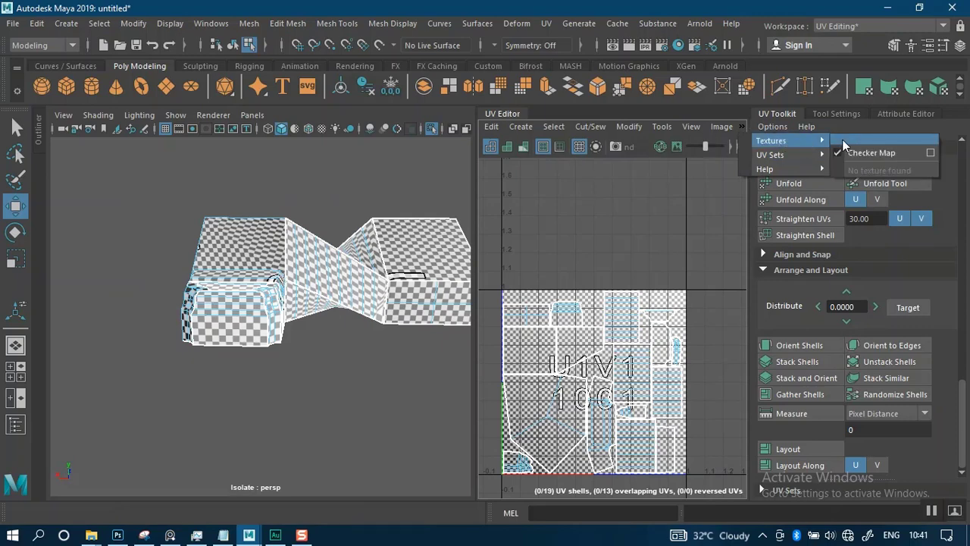
left_click(833, 157)
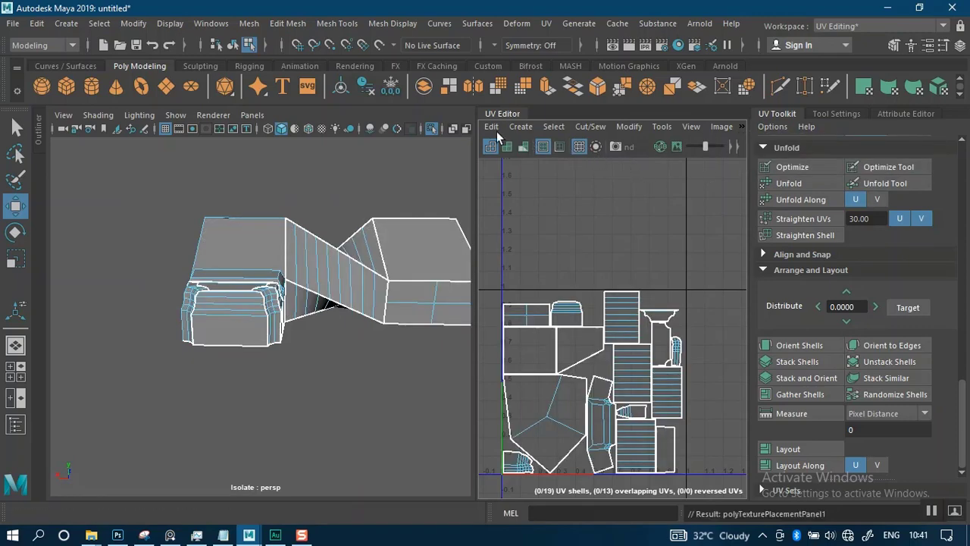
right_click_drag(611, 307, 554, 252, "alt")
scroll(606, 381, "down", 2)
scroll(610, 382, "up", 3)
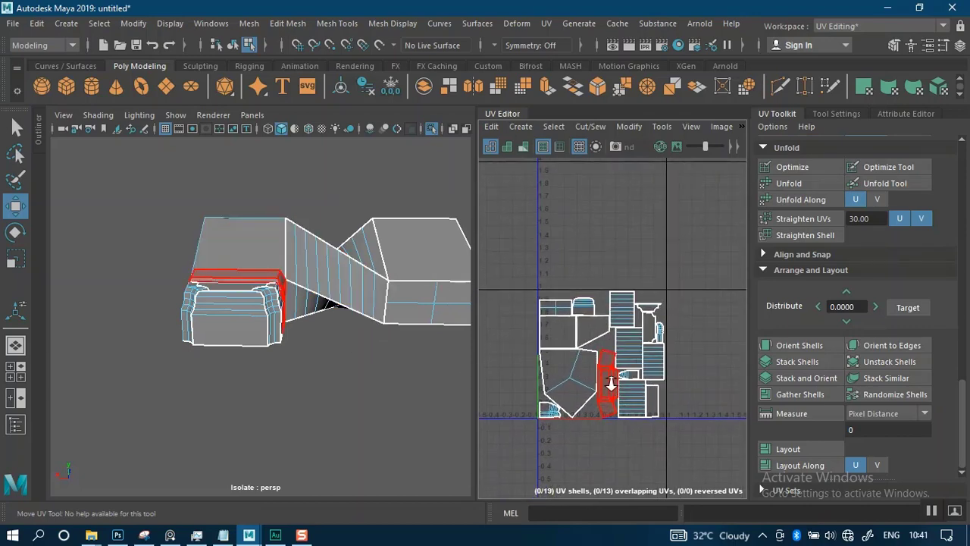
right_click_drag(611, 388, 612, 431, "alt")
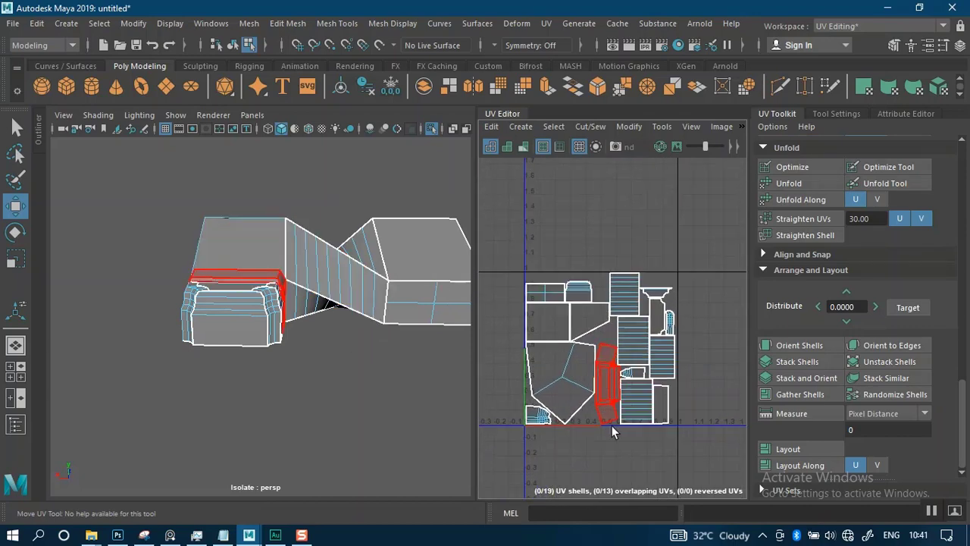
key("ctrl+s")
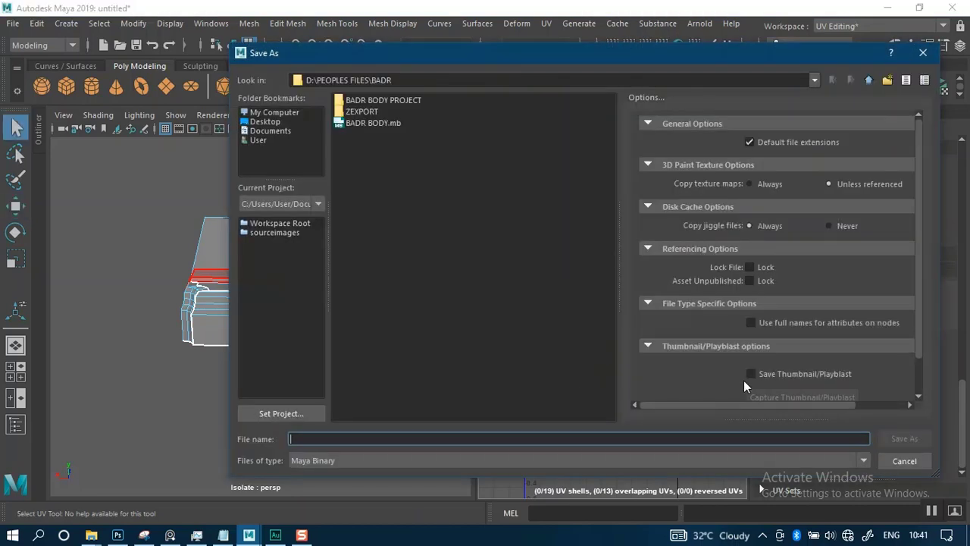
left_click(895, 460)
key("w")
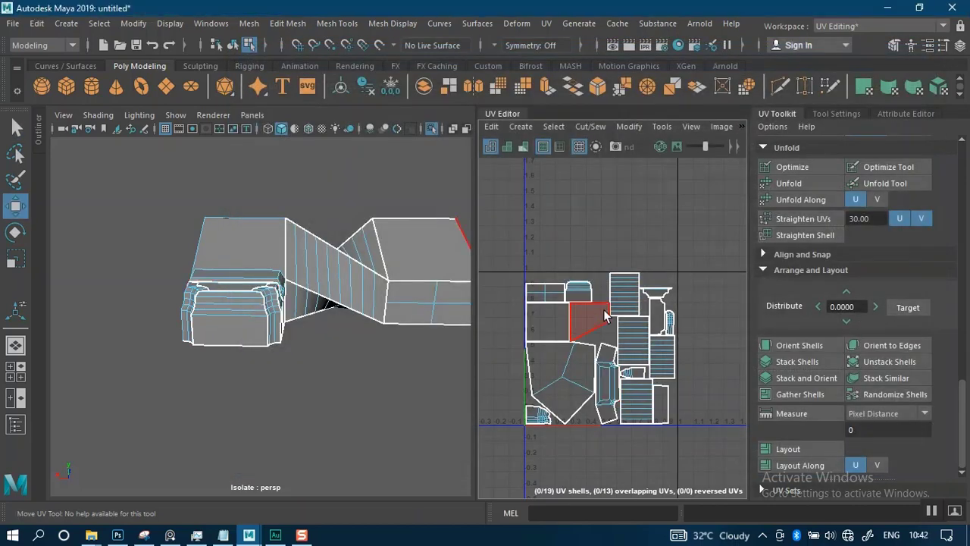